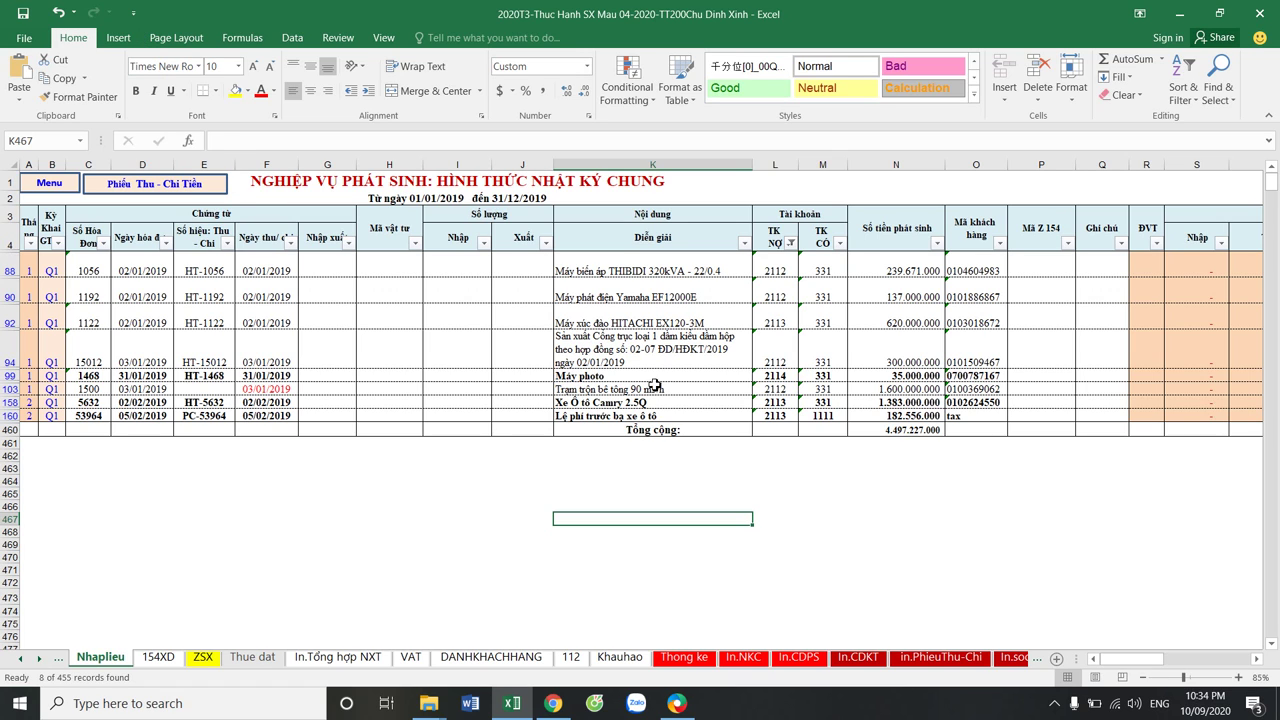
Switch to MISA SME.NET and start a new goods purchase voucher of type "2. Mua hàng trong nước không qua kho"
{"action": "left_click_drag", "start_coordinate": [665, 380], "coordinate": [667, 414]}
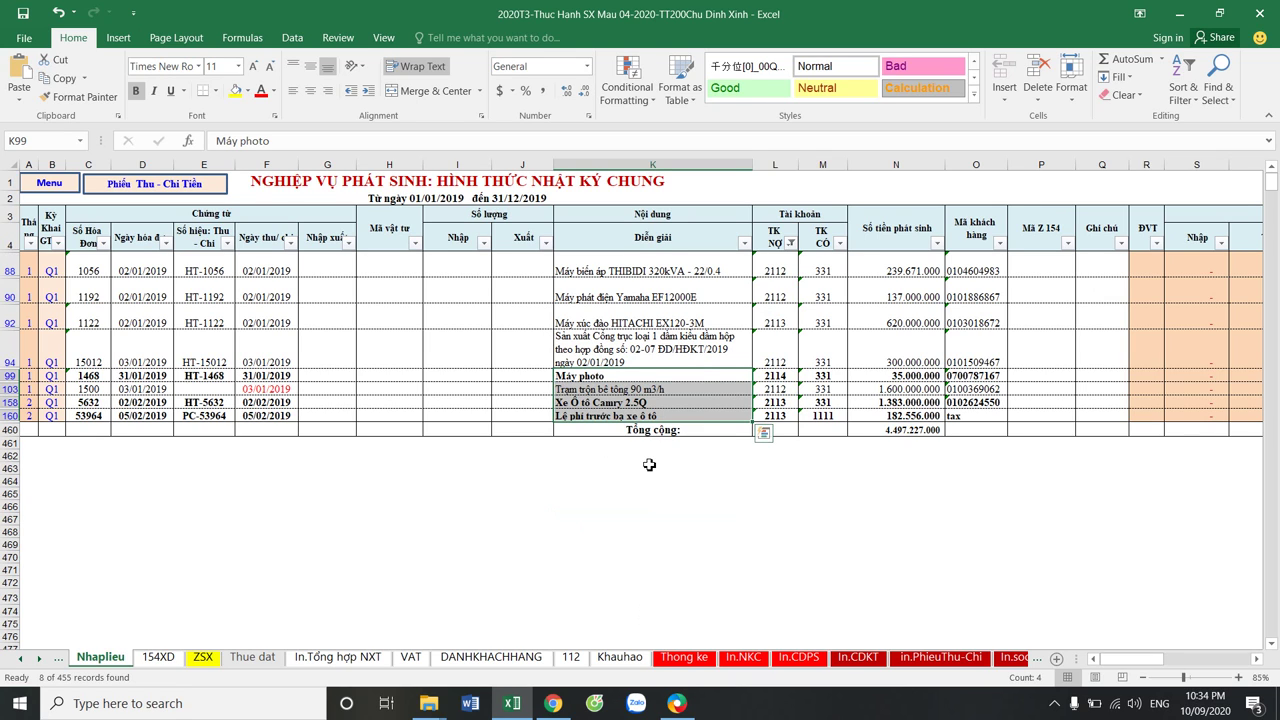
{"action": "left_click", "coordinate": [677, 703]}
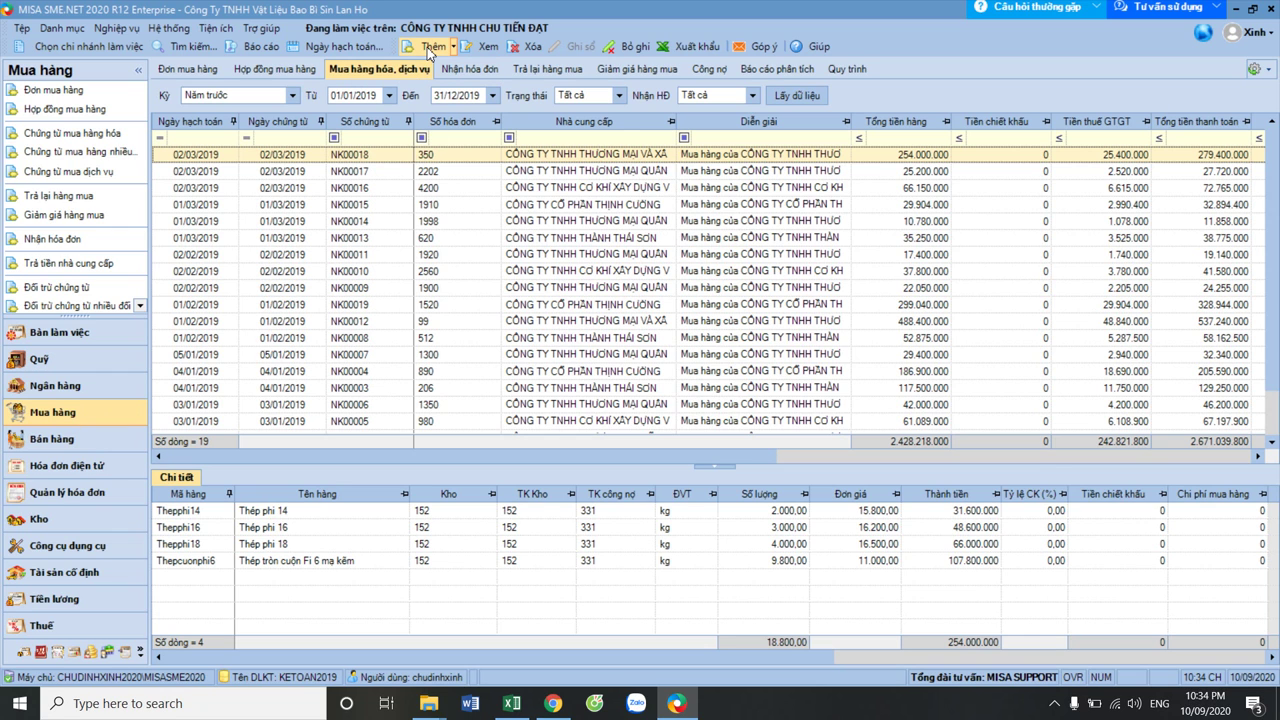
{"action": "left_click", "coordinate": [430, 48]}
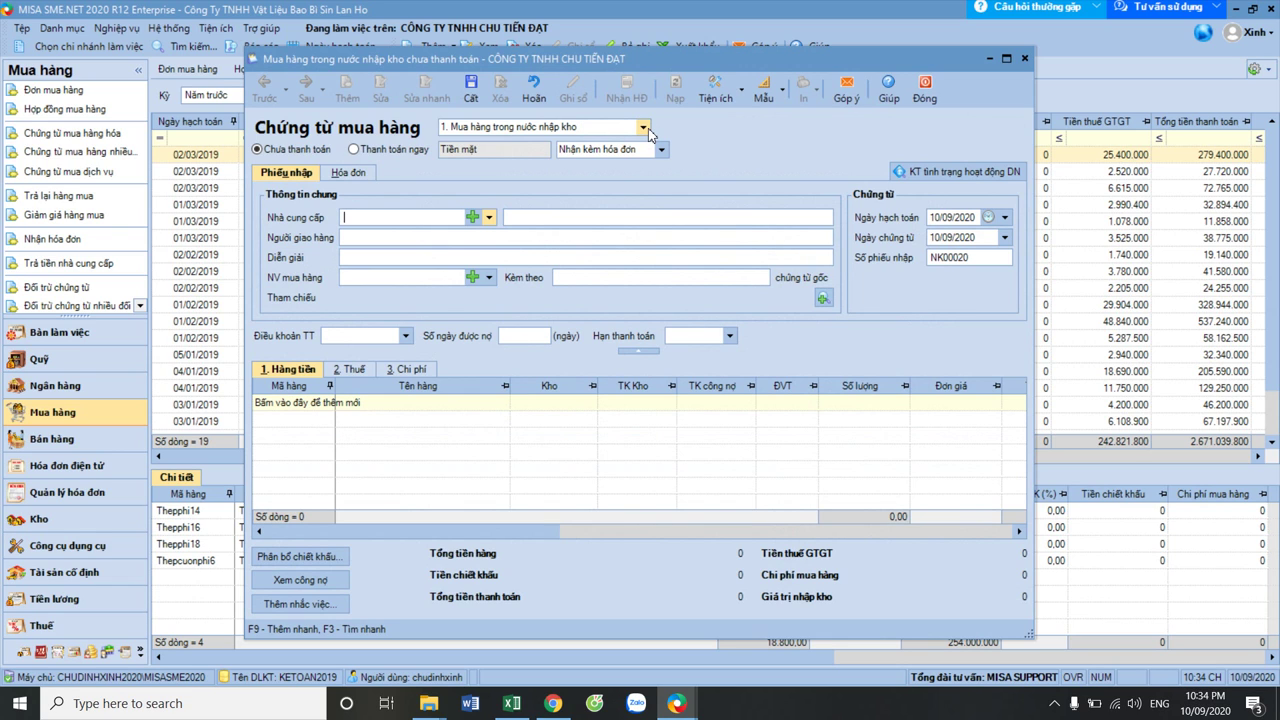
{"action": "left_click", "coordinate": [642, 130]}
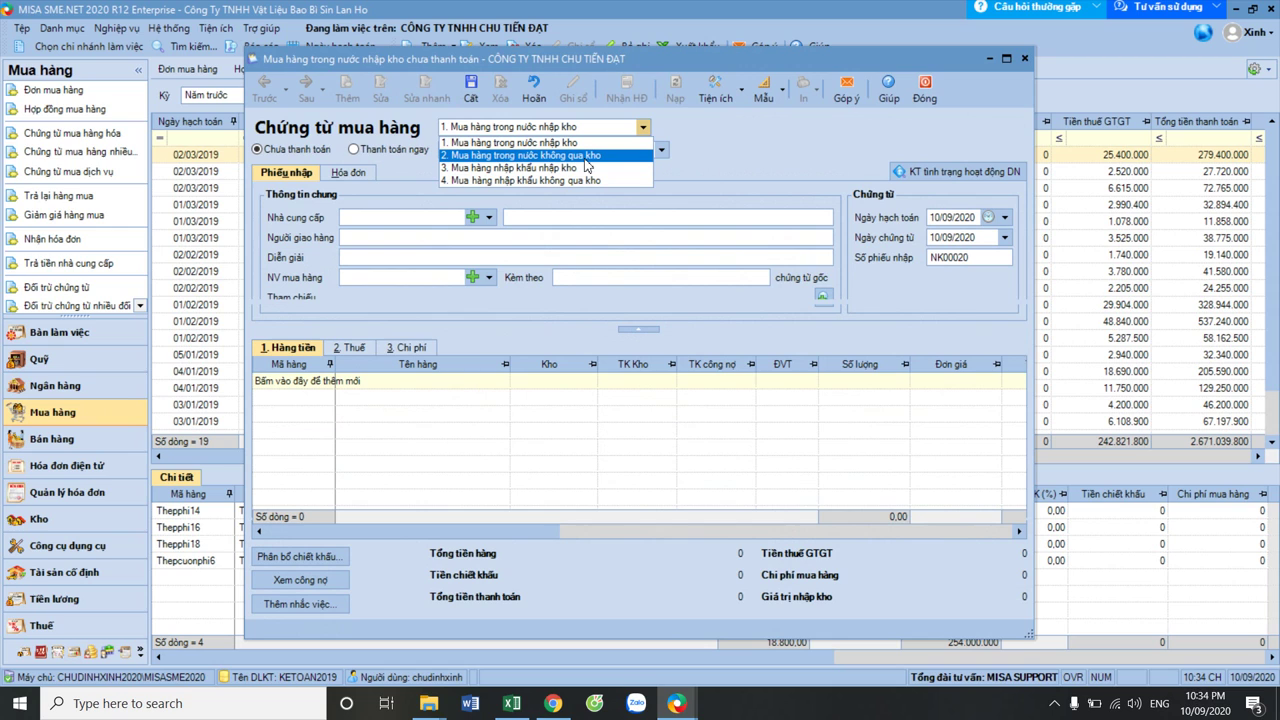
{"action": "left_click", "coordinate": [587, 165]}
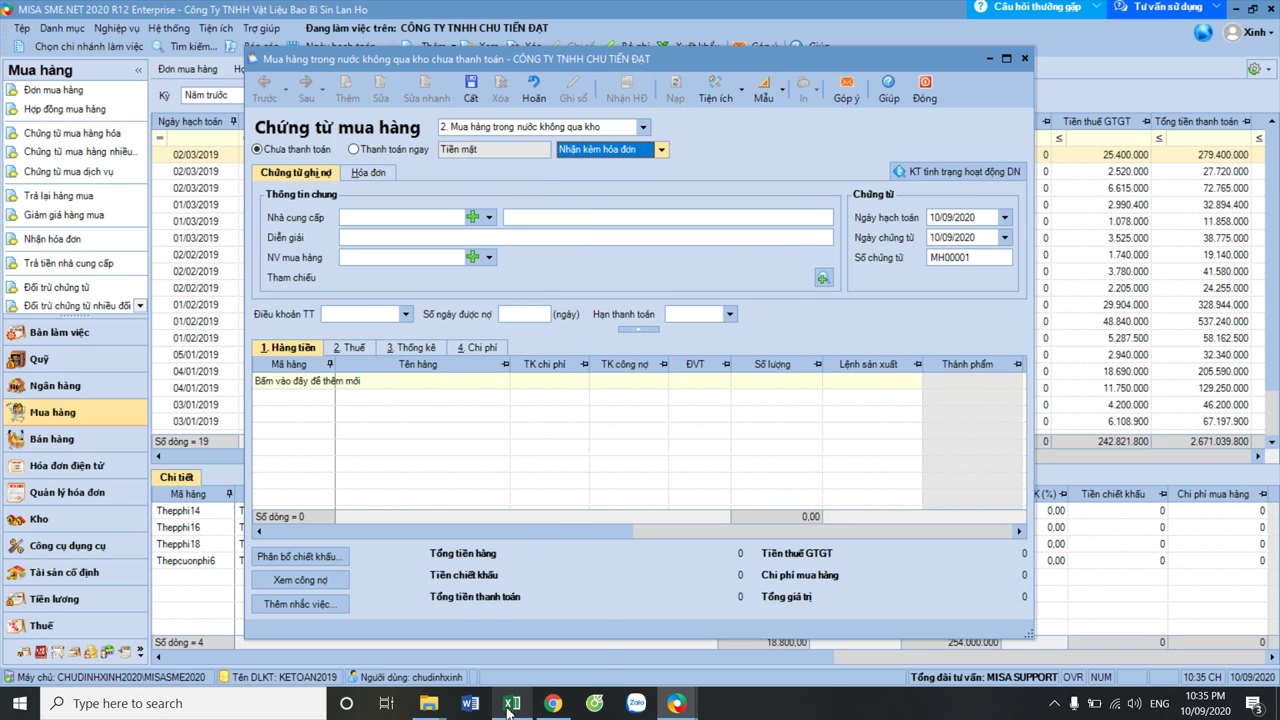
Switch to the TSCD search results in File Explorer and open the purchase invoice 22.1-211 TSCD San xuat-HDMV-1056
{"action": "mouse_move", "coordinate": [440, 706]}
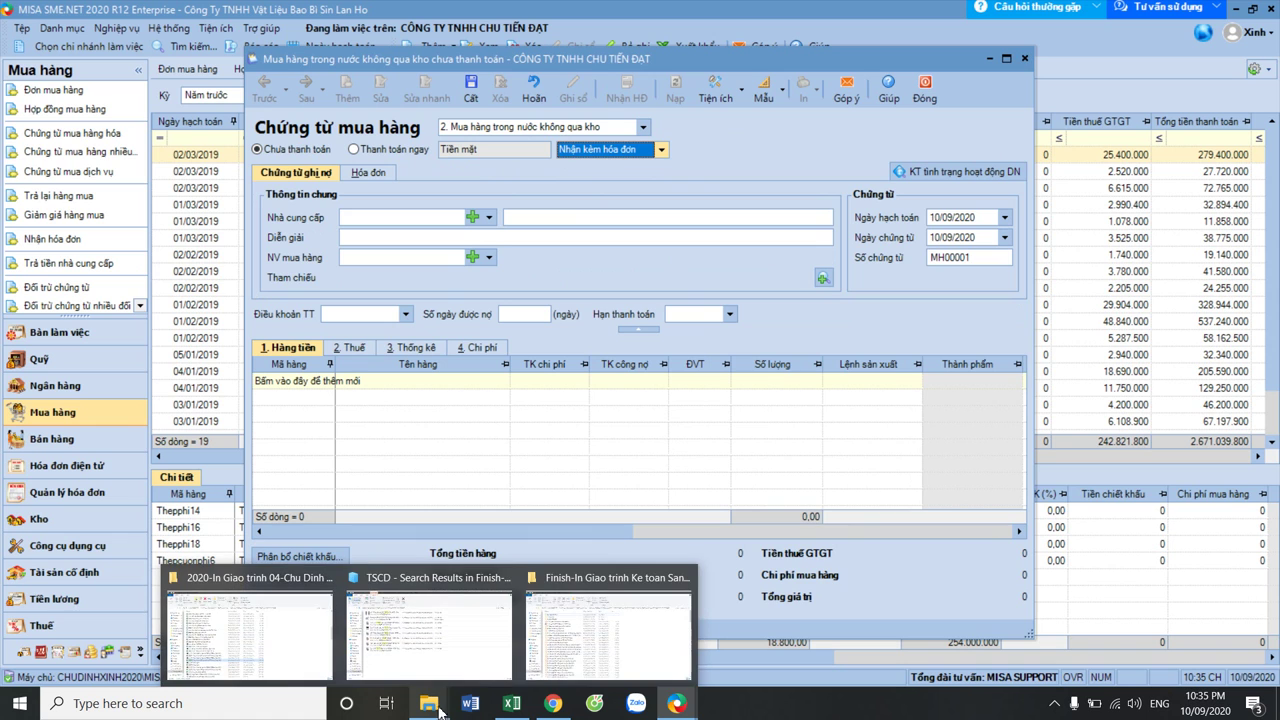
{"action": "left_click", "coordinate": [424, 640]}
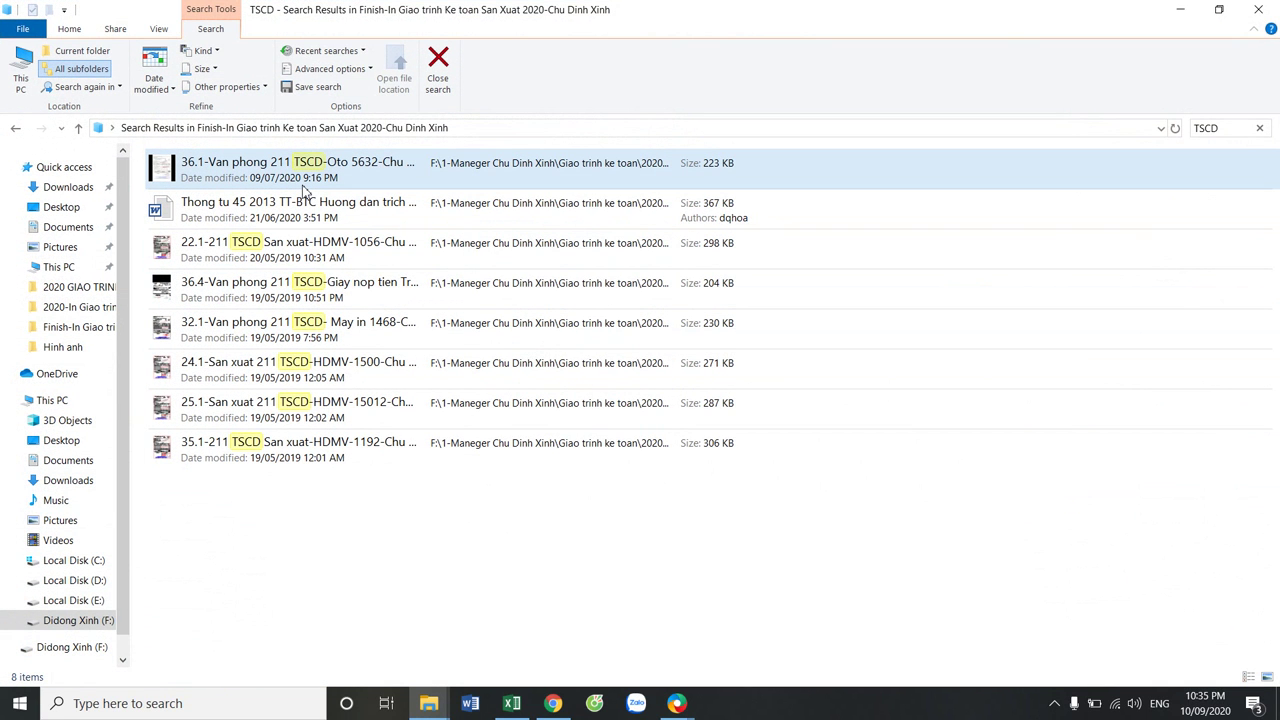
{"action": "double_click", "coordinate": [235, 255]}
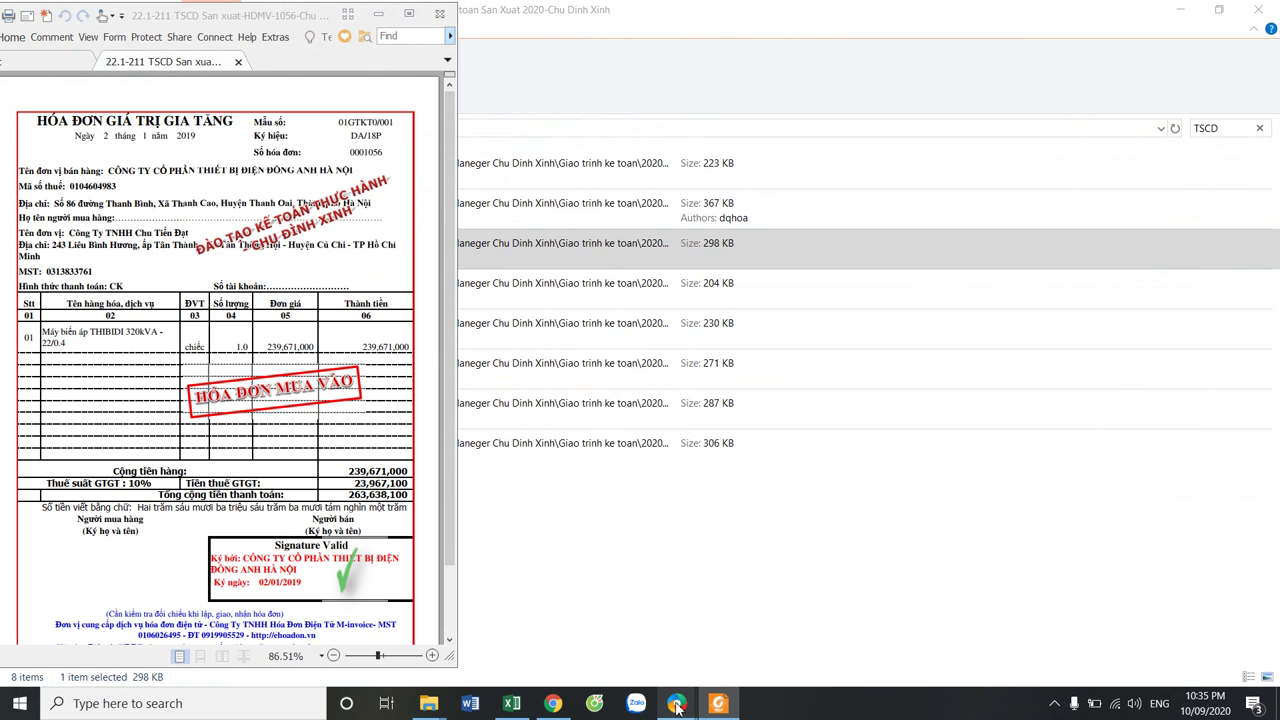
Restore the MISA window to a smaller size and place it and the voucher form beside the open invoice
{"action": "left_click", "coordinate": [755, 615]}
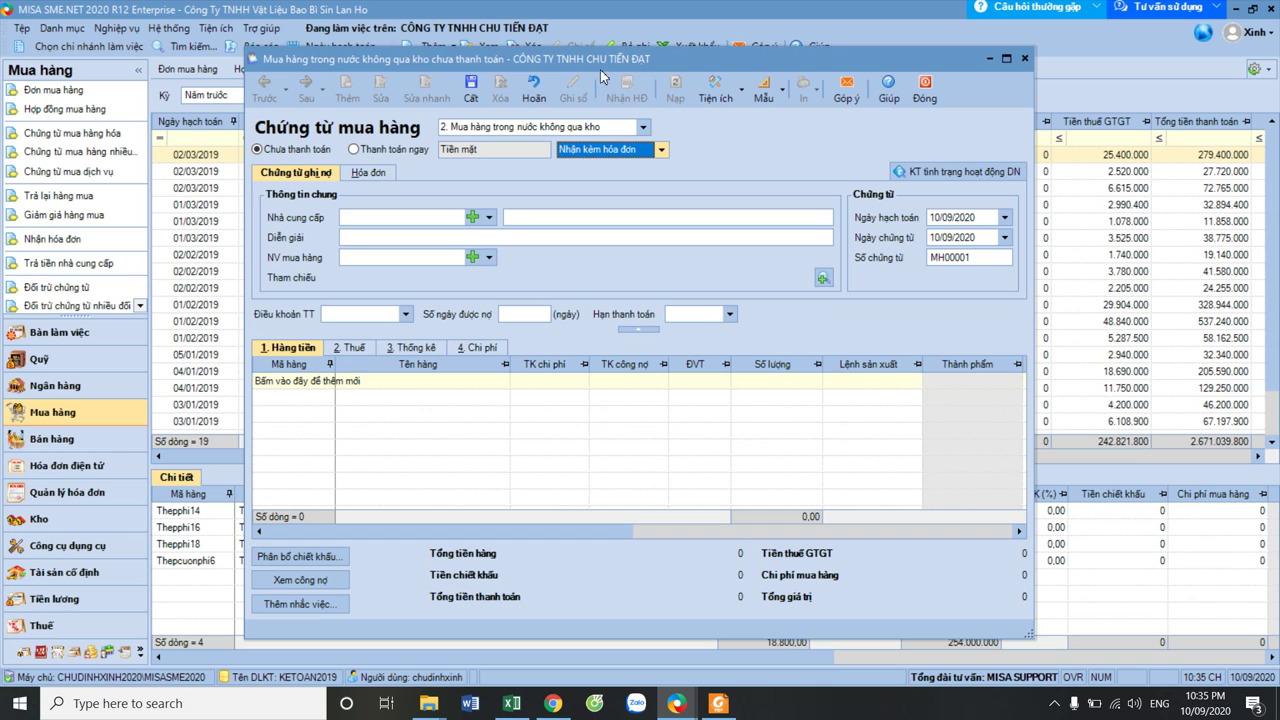
{"action": "left_click", "coordinate": [1250, 12]}
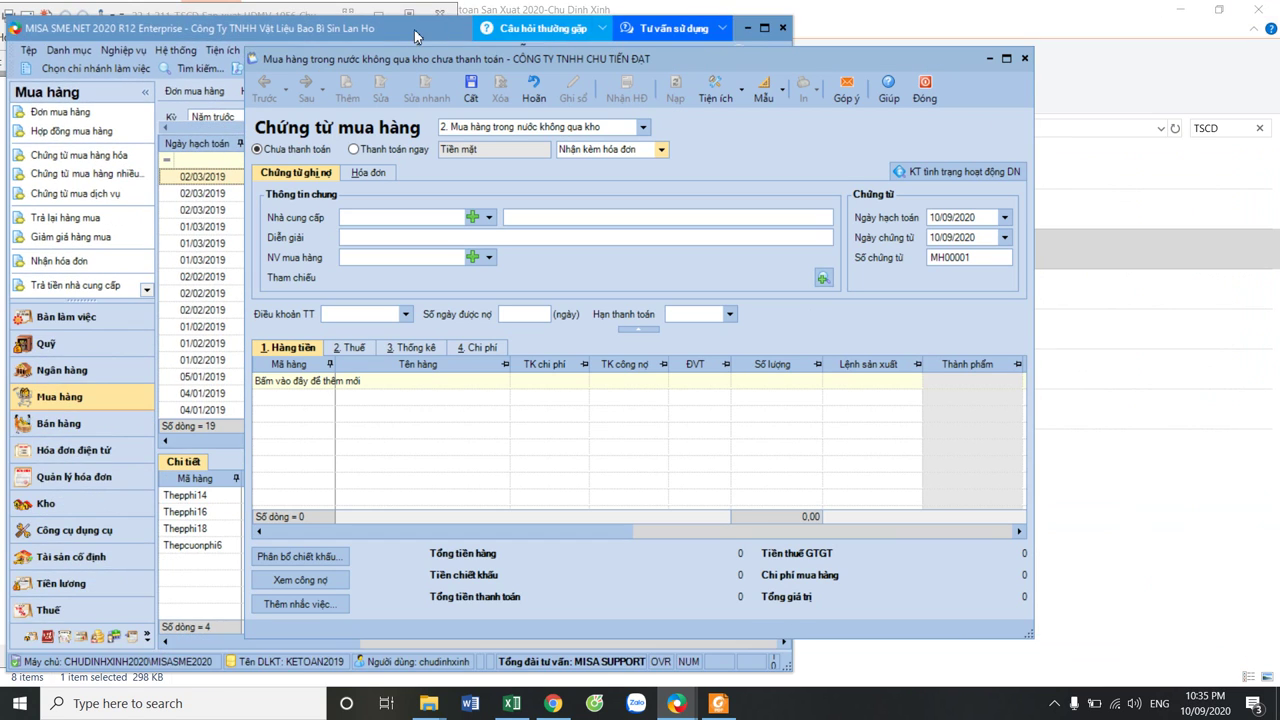
{"action": "left_click_drag", "start_coordinate": [403, 14], "coordinate": [873, 22]}
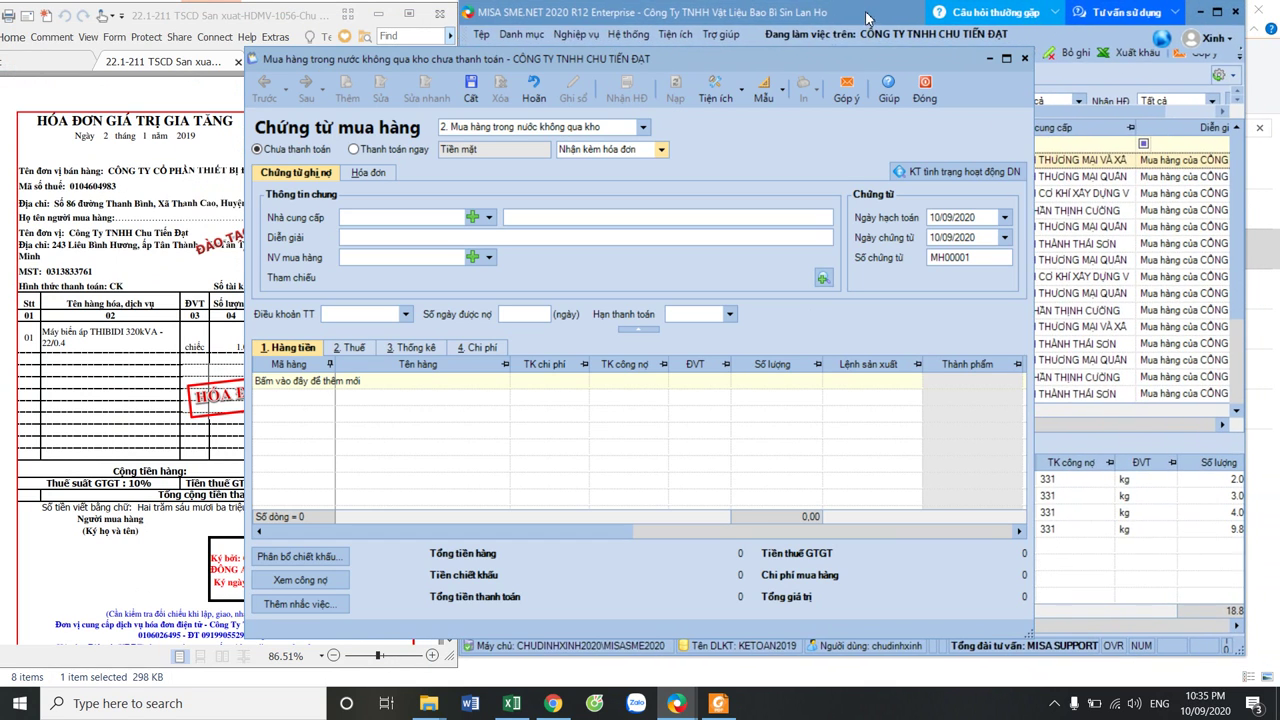
{"action": "left_click_drag", "start_coordinate": [683, 60], "coordinate": [901, 24]}
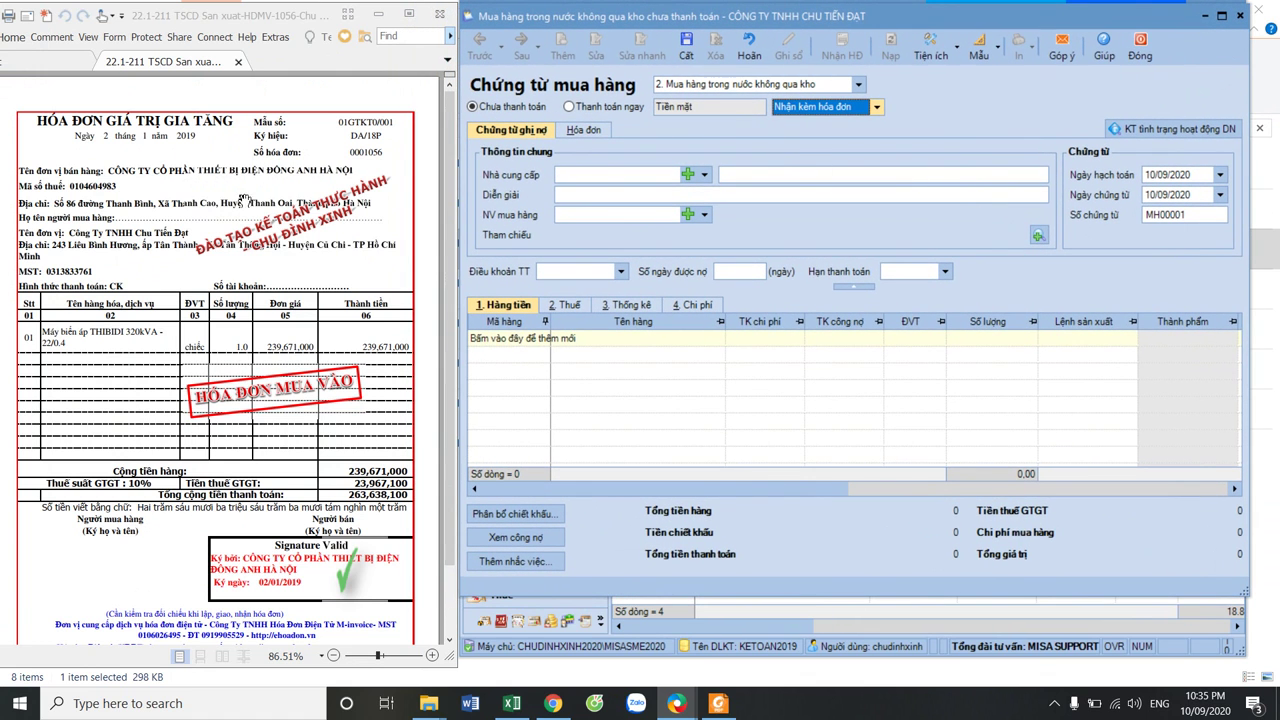
Set the voucher's posting date and document date to 02/01/2019
{"action": "left_click", "coordinate": [1180, 175]}
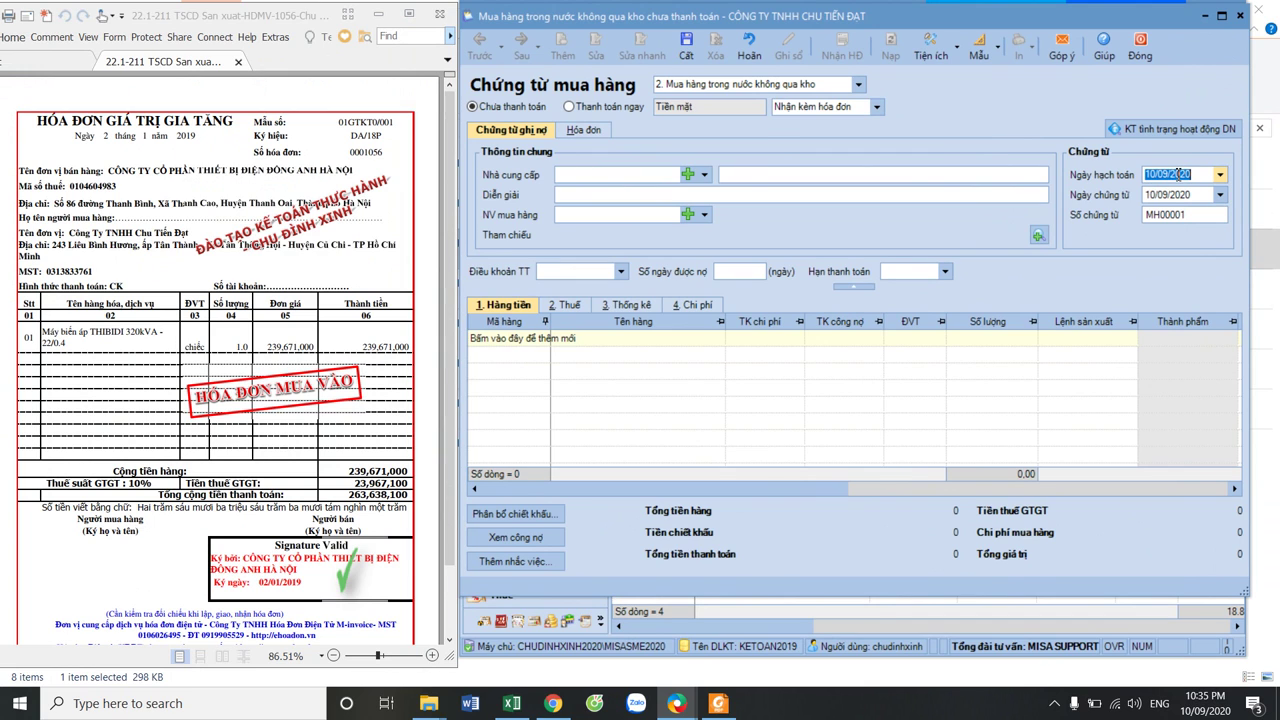
{"action": "type", "text": "02012019"}
{"action": "key", "text": "Tab"}
{"action": "key", "text": "Tab"}
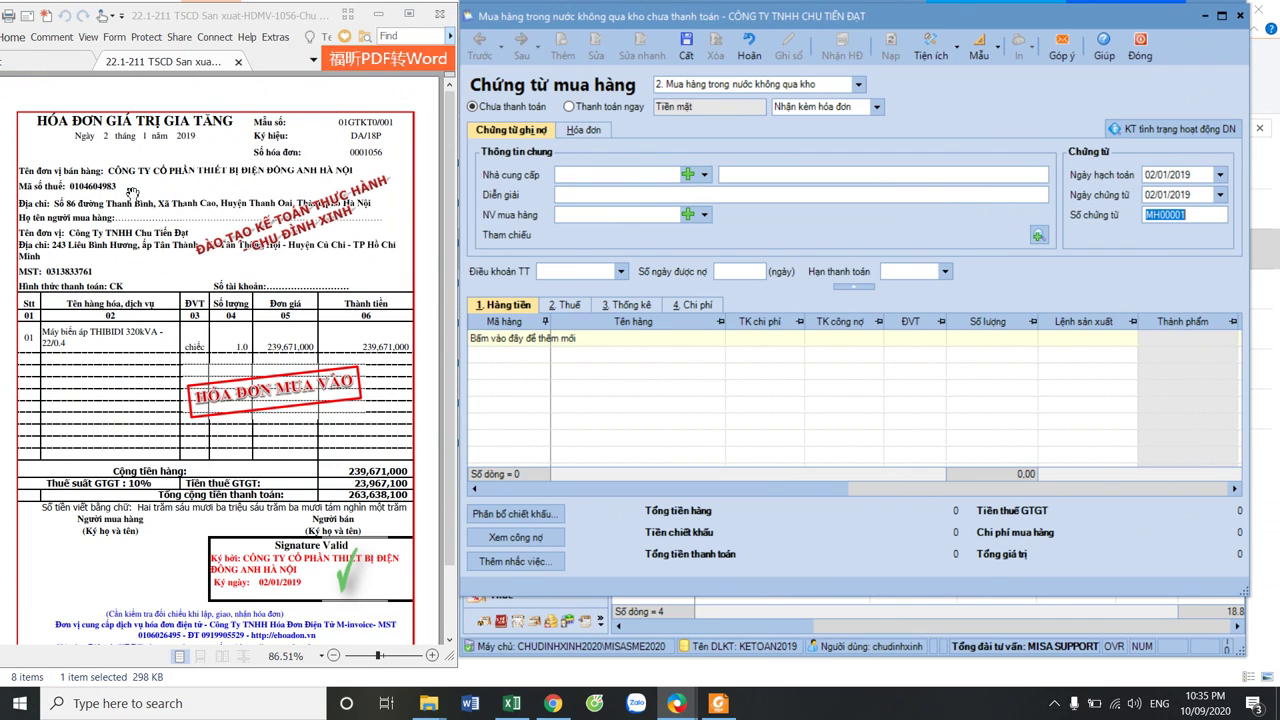
Choose CÔNG TY CỔ PHẦN THIẾT BỊ ĐIỆN ĐÔNG ANH HÀ NỘI as the voucher's supplier
{"action": "left_click", "coordinate": [704, 175]}
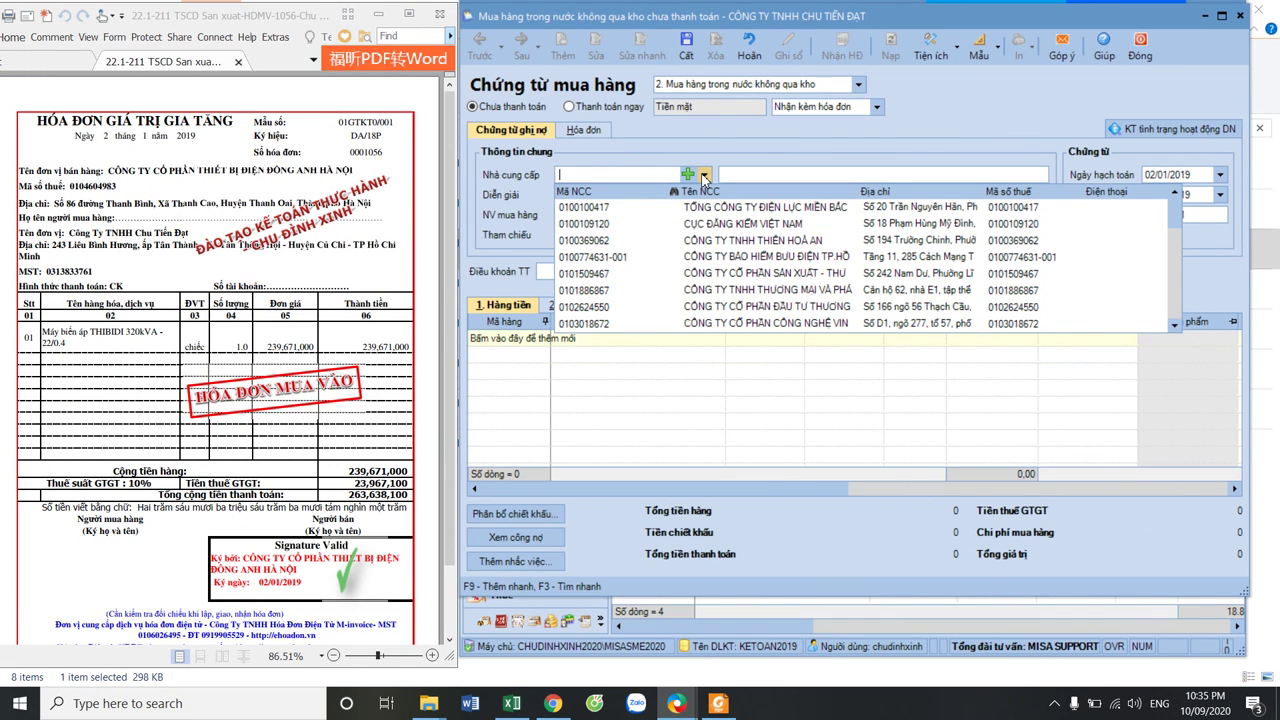
{"action": "scroll", "coordinate": [610, 260], "scroll_direction": "down", "scroll_amount": 1}
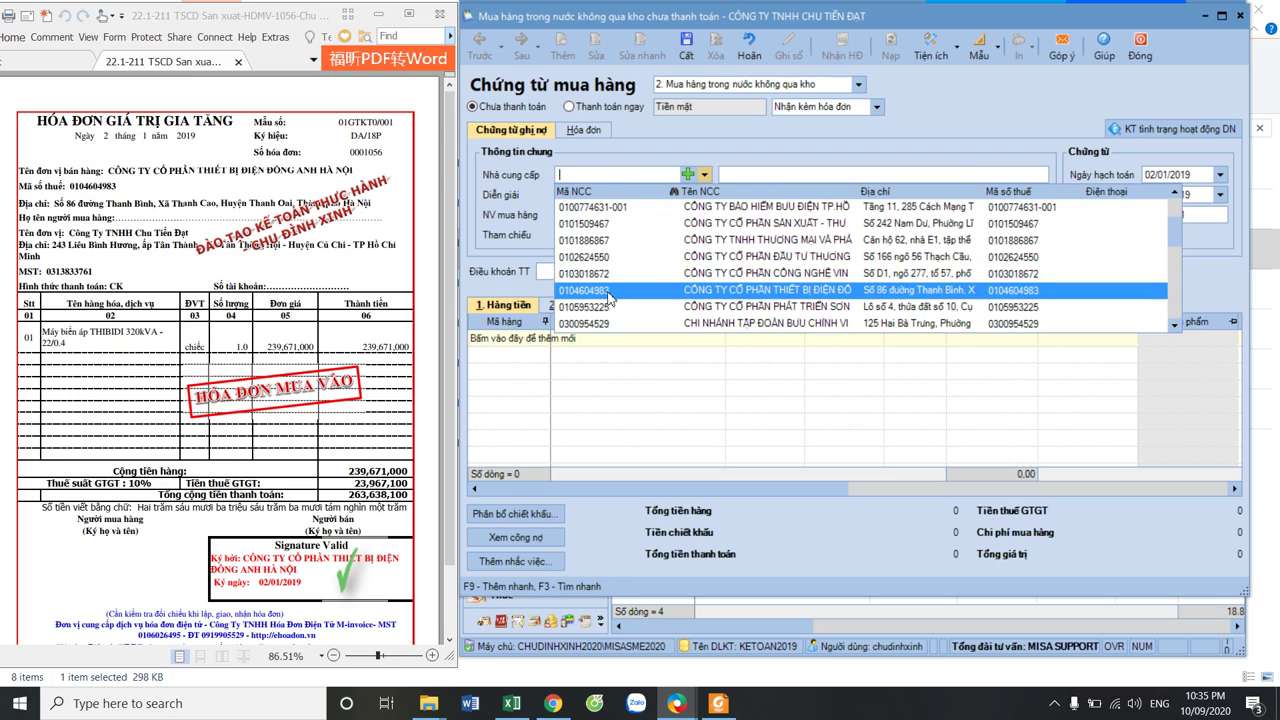
{"action": "left_click", "coordinate": [609, 291]}
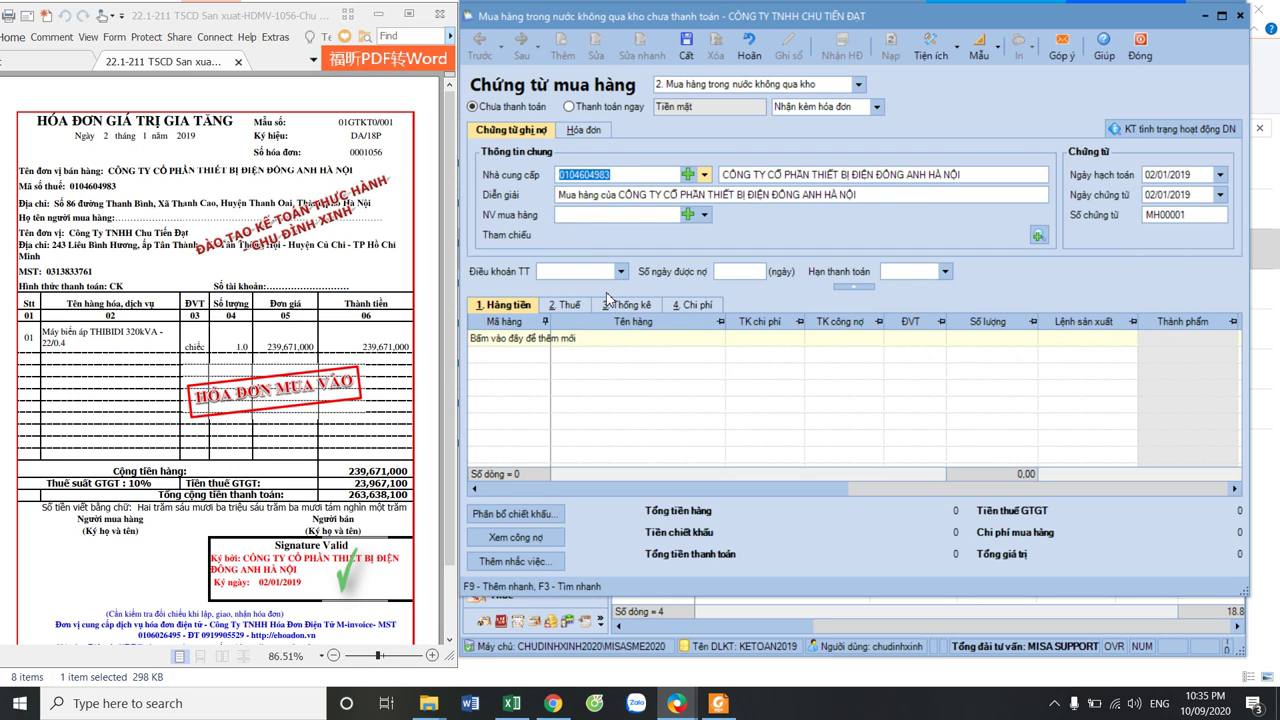
Assign the employee with code kt as the purchasing staff on the voucher
{"action": "left_click", "coordinate": [704, 214]}
{"action": "type", "text": "kt"}
{"action": "key", "text": "Return"}
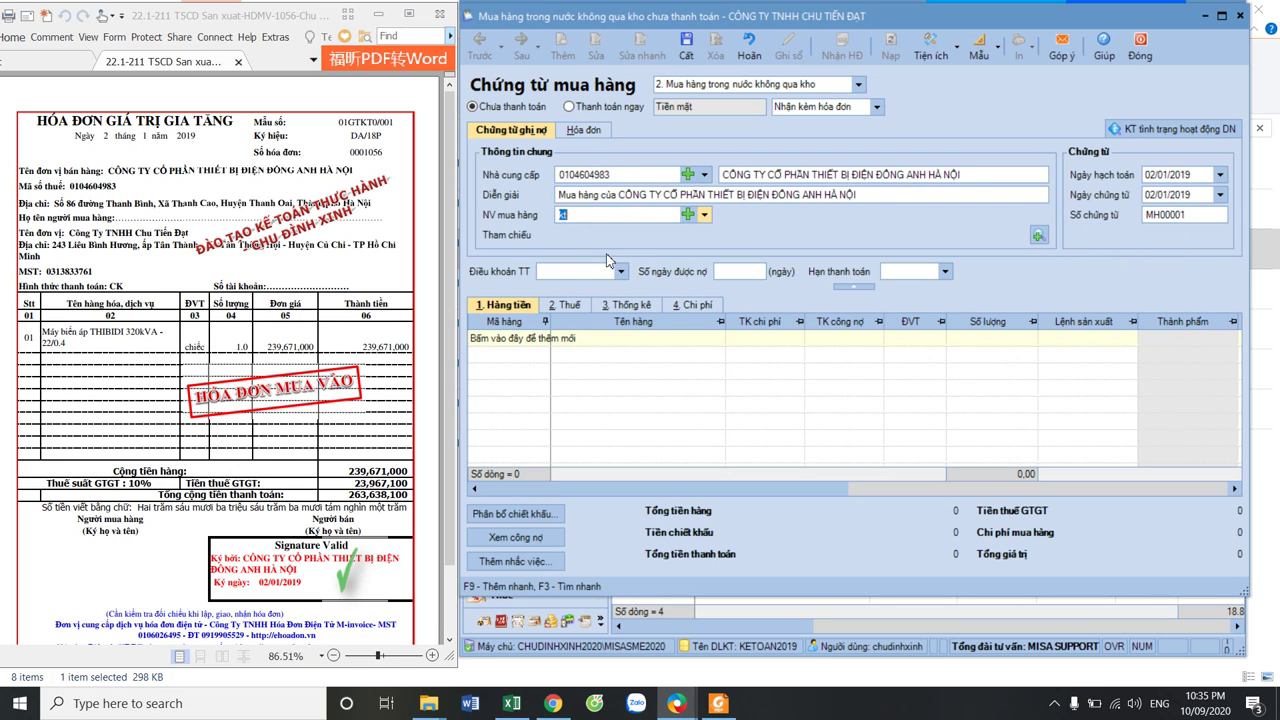
{"action": "left_click", "coordinate": [704, 216]}
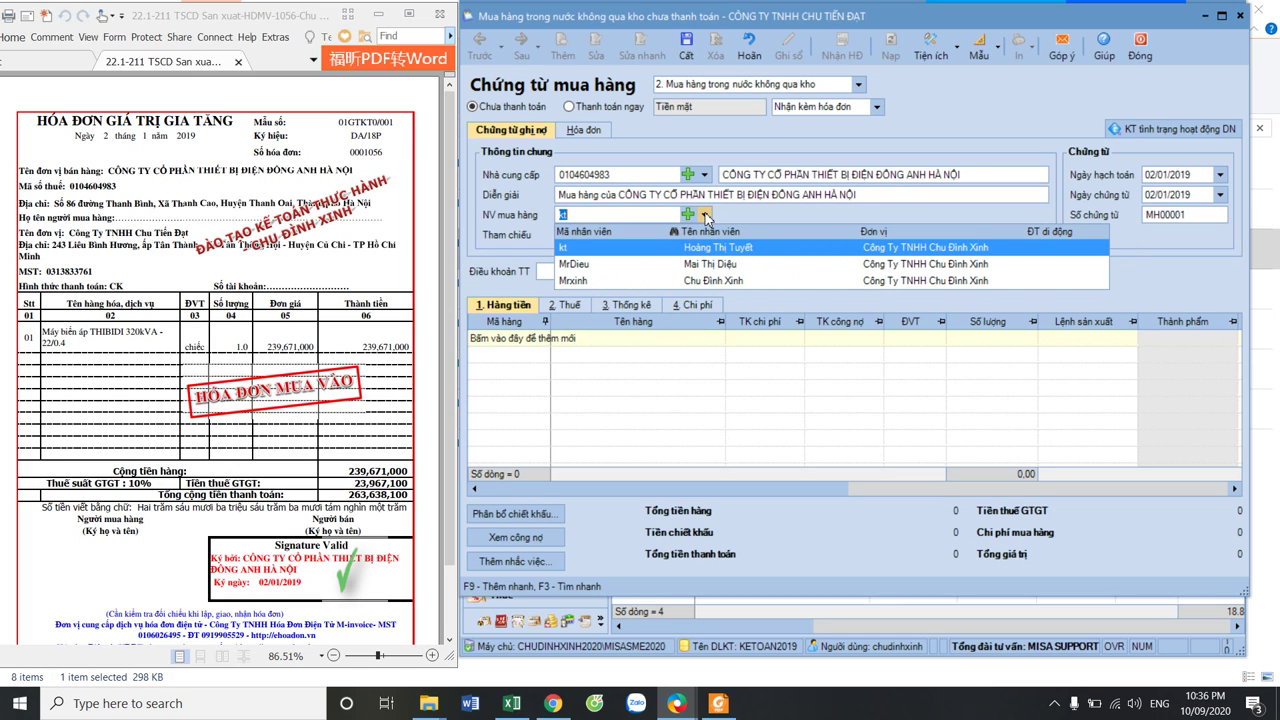
{"action": "left_click", "coordinate": [717, 402]}
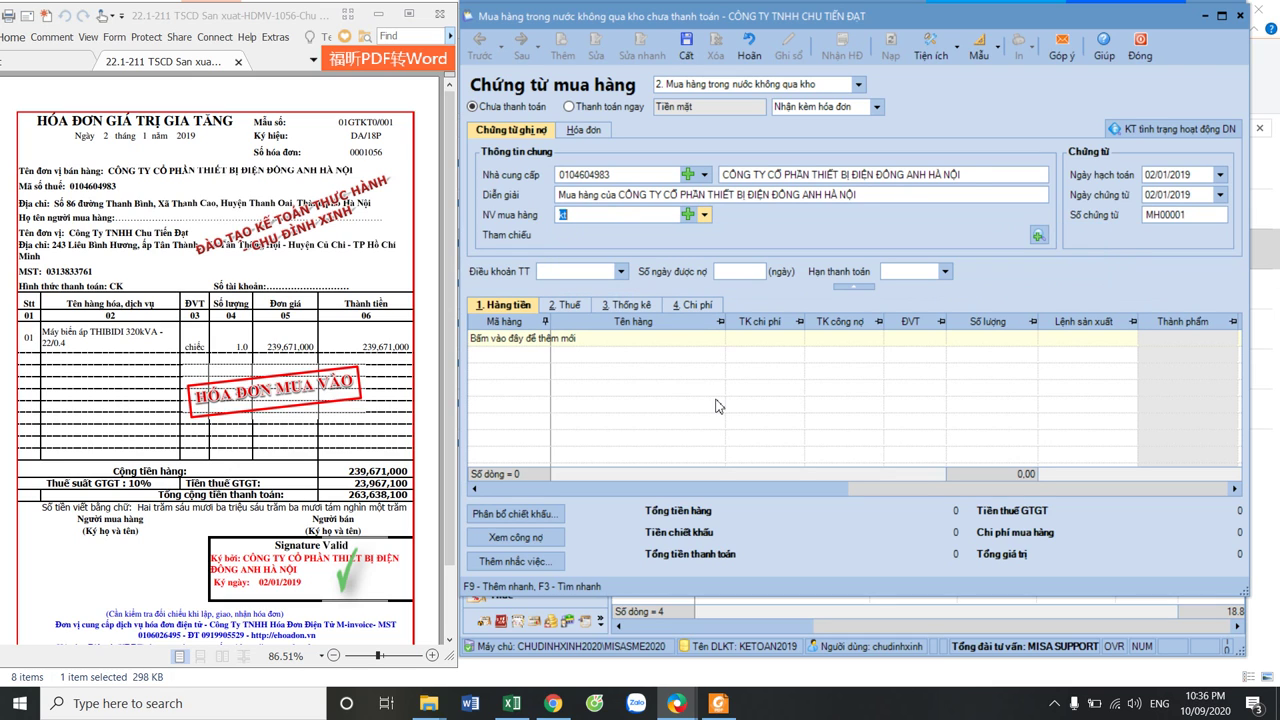
Start a new item from the voucher's first goods line and give it the code Maybienap
{"action": "left_click", "coordinate": [530, 346]}
{"action": "left_click", "coordinate": [544, 338]}
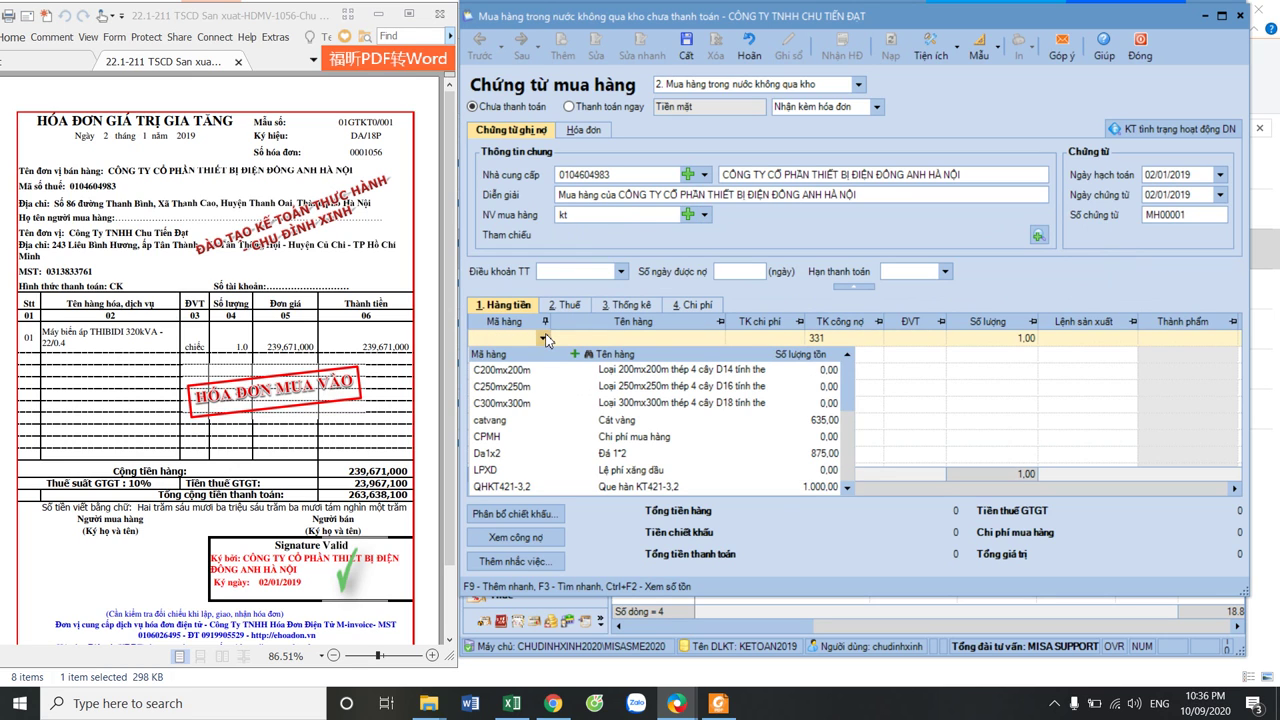
{"action": "scroll", "coordinate": [648, 443], "scroll_direction": "down", "scroll_amount": 2}
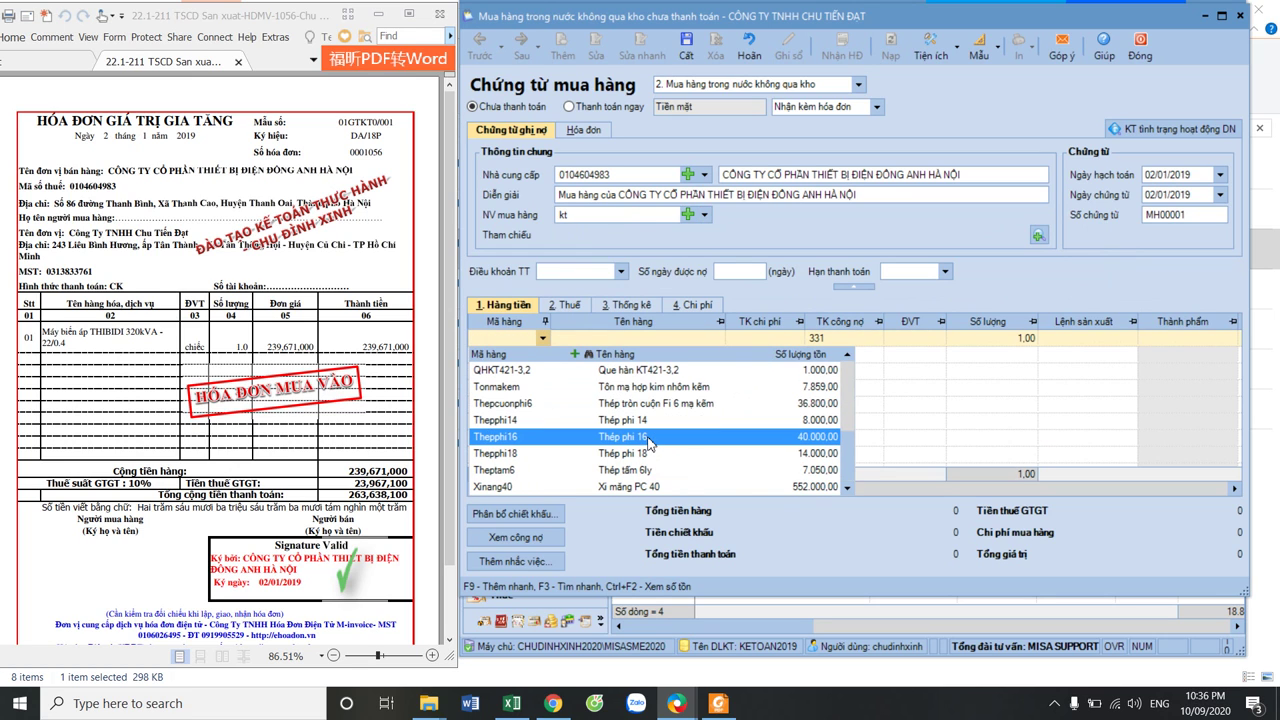
{"action": "scroll", "coordinate": [650, 444], "scroll_direction": "up", "scroll_amount": 2}
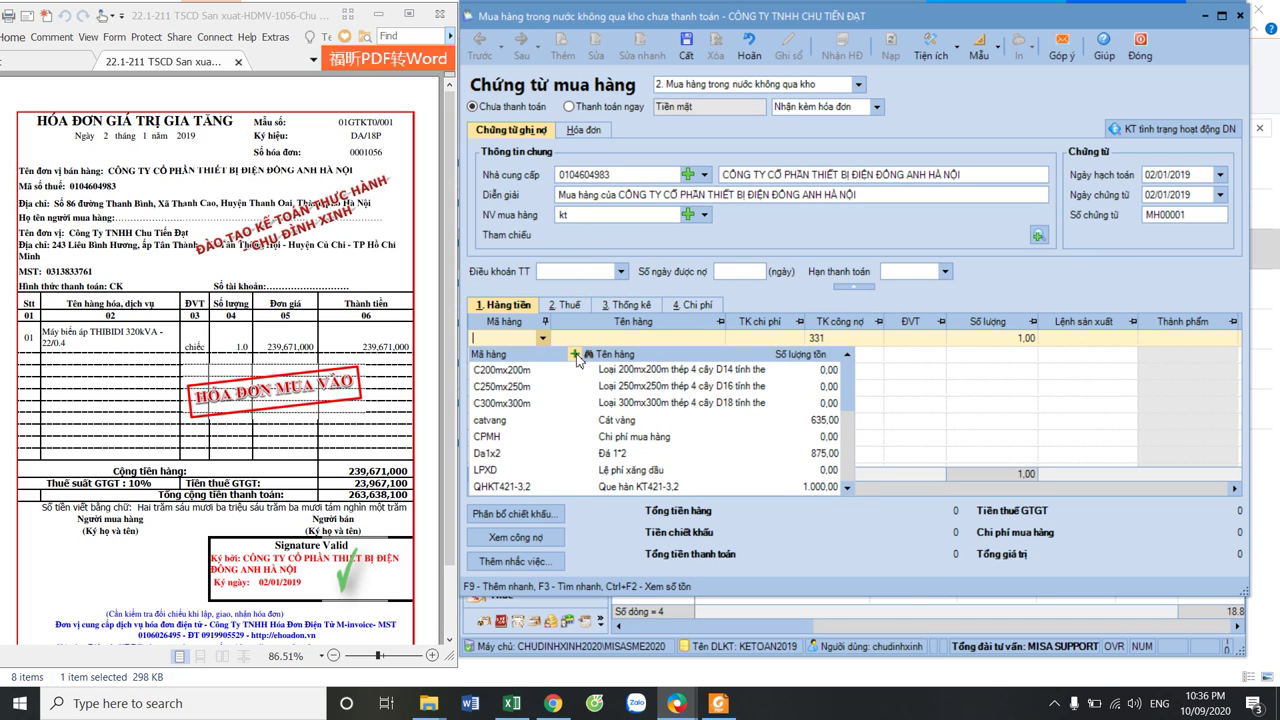
{"action": "left_click", "coordinate": [576, 355]}
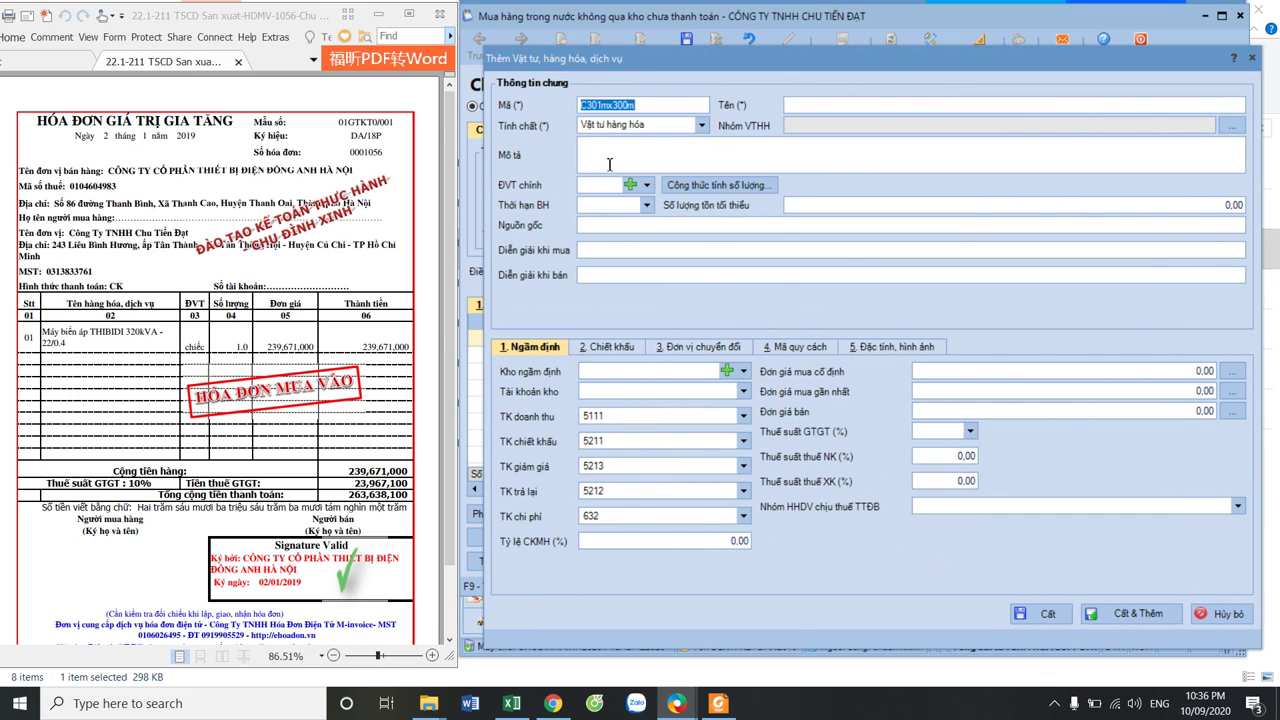
{"action": "type", "text": "Maybienb"}
{"action": "key", "text": "BackSpace"}
{"action": "type", "text": "ap"}
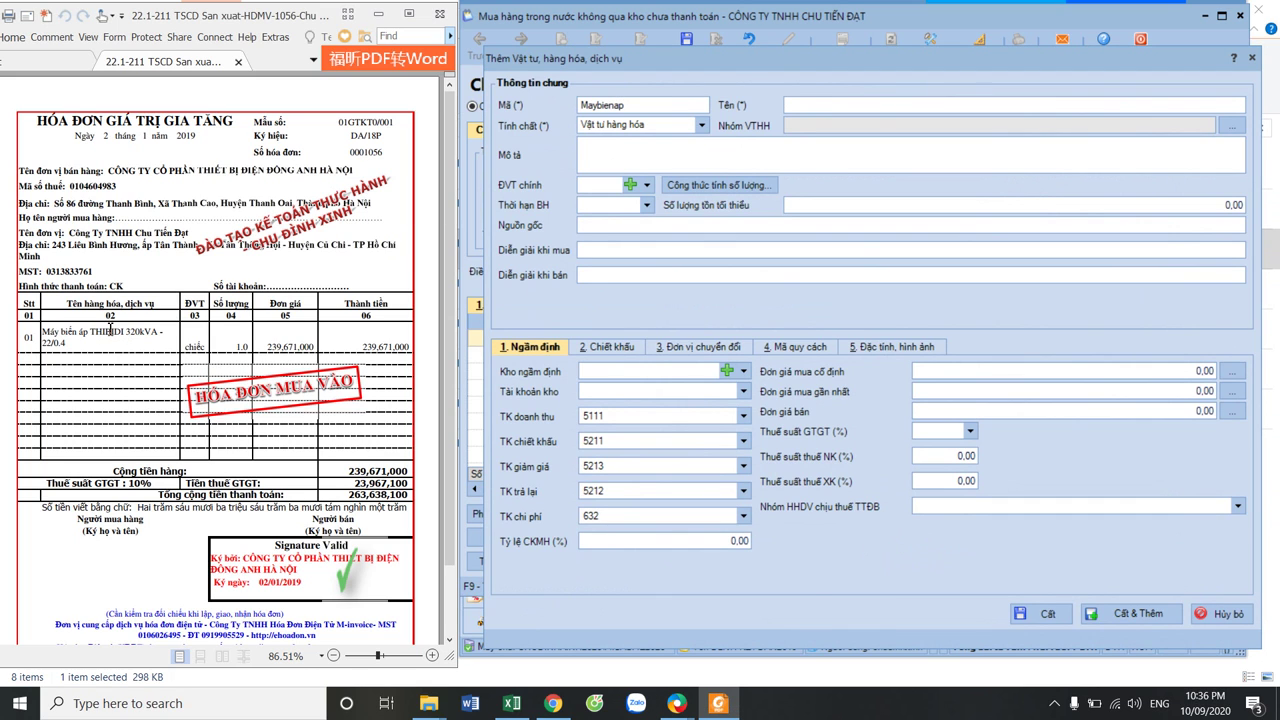
{"action": "left_click", "coordinate": [632, 105]}
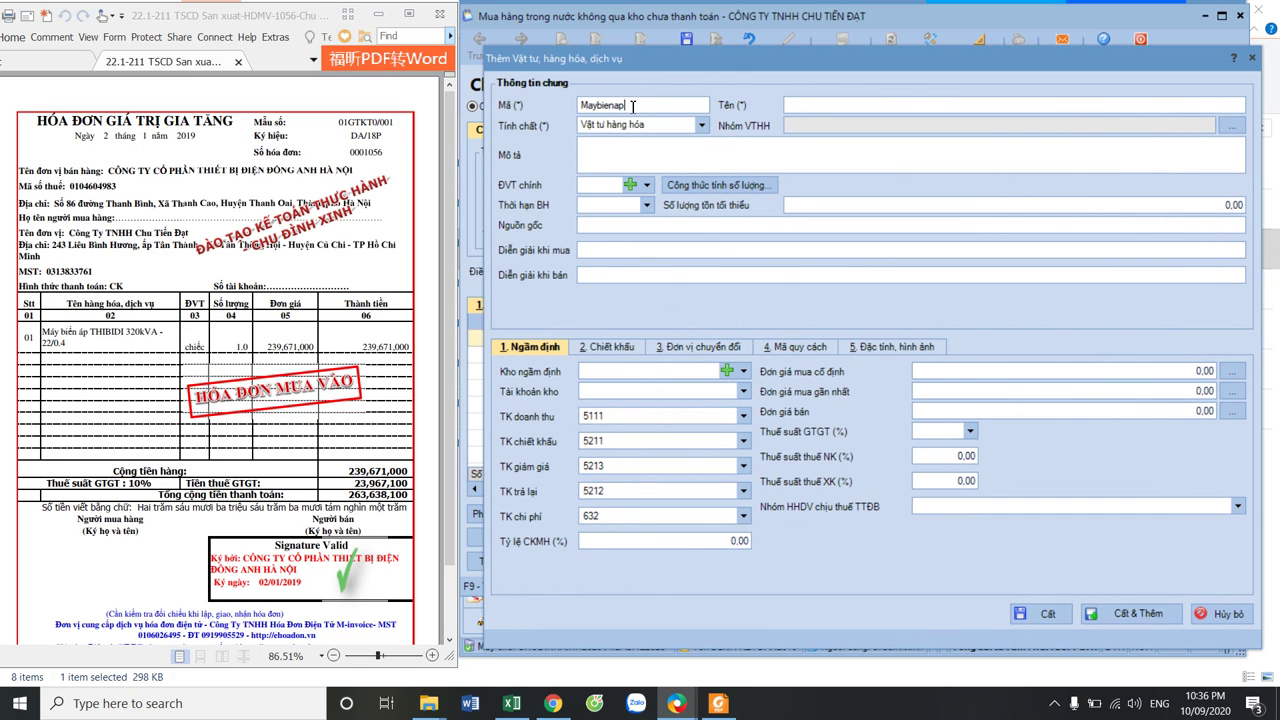
Copy the item description from the invoice and name the new item "Máy biến áp THIBIDI 320kVA -22/0.4"
{"action": "left_click", "coordinate": [102, 343]}
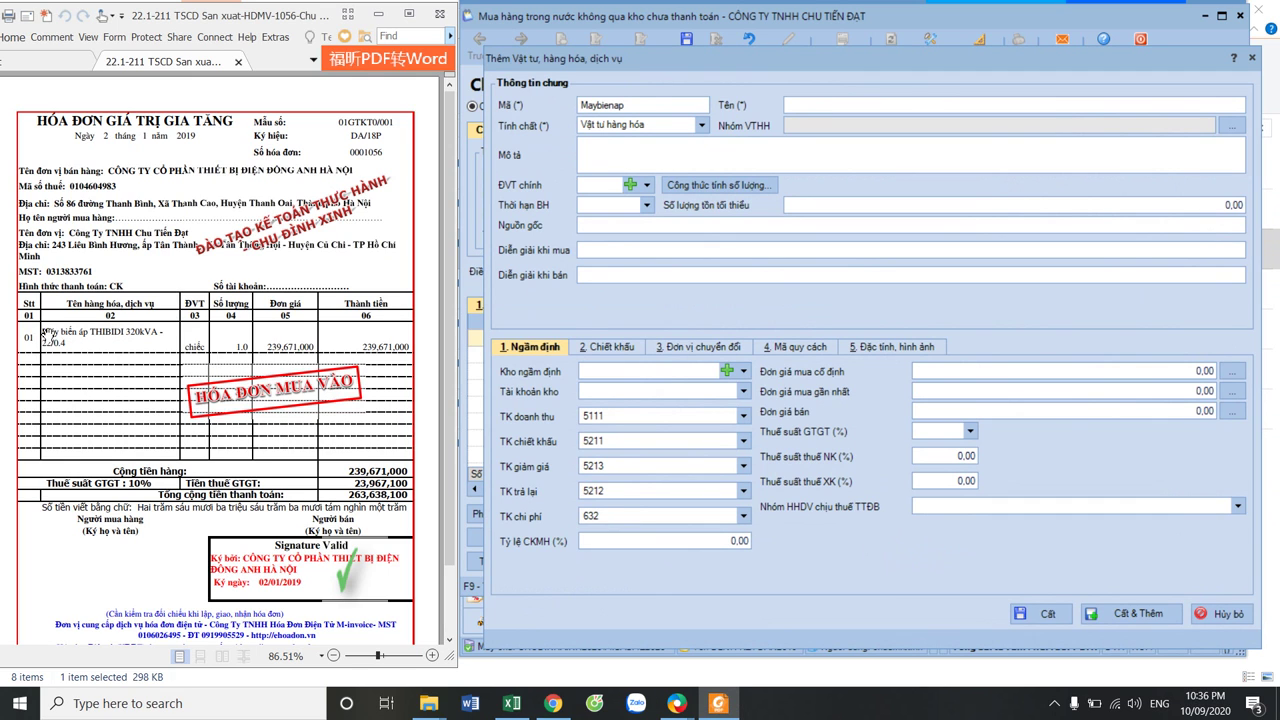
{"action": "left_click_drag", "start_coordinate": [43, 331], "coordinate": [69, 345]}
{"action": "key", "text": "ctrl+c"}
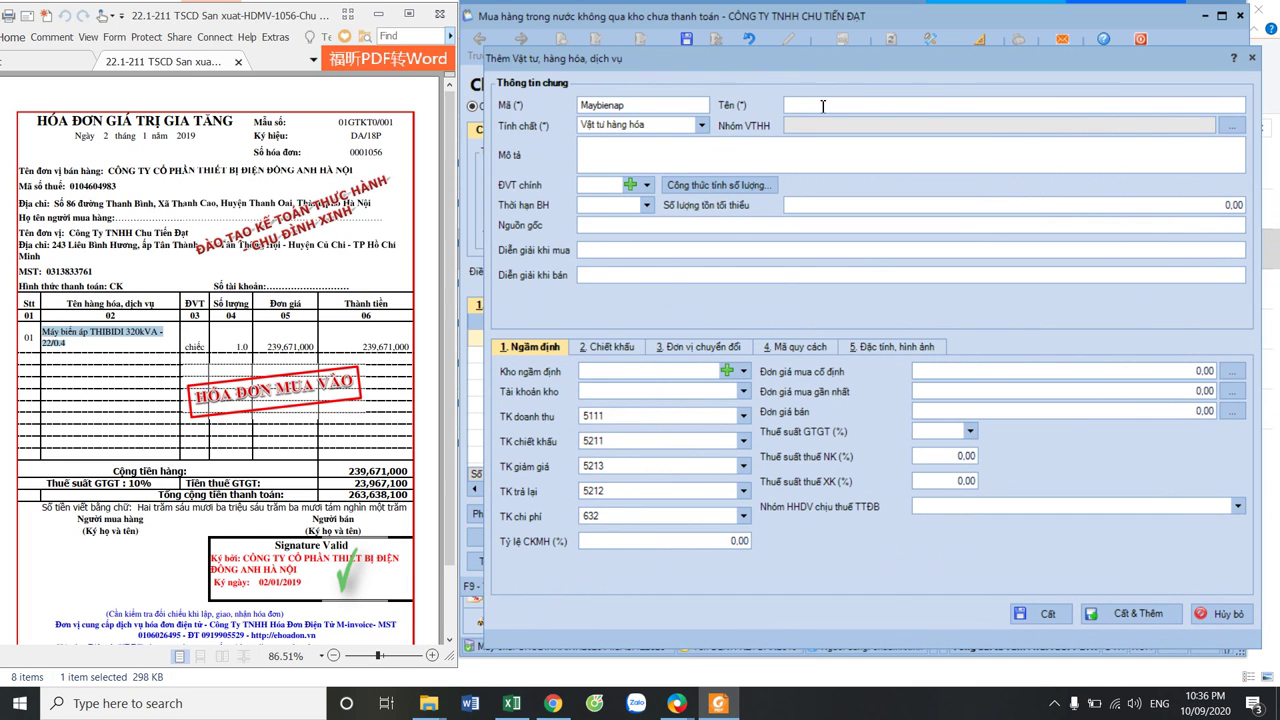
{"action": "left_click", "coordinate": [839, 108]}
{"action": "key", "text": "ctrl+v"}
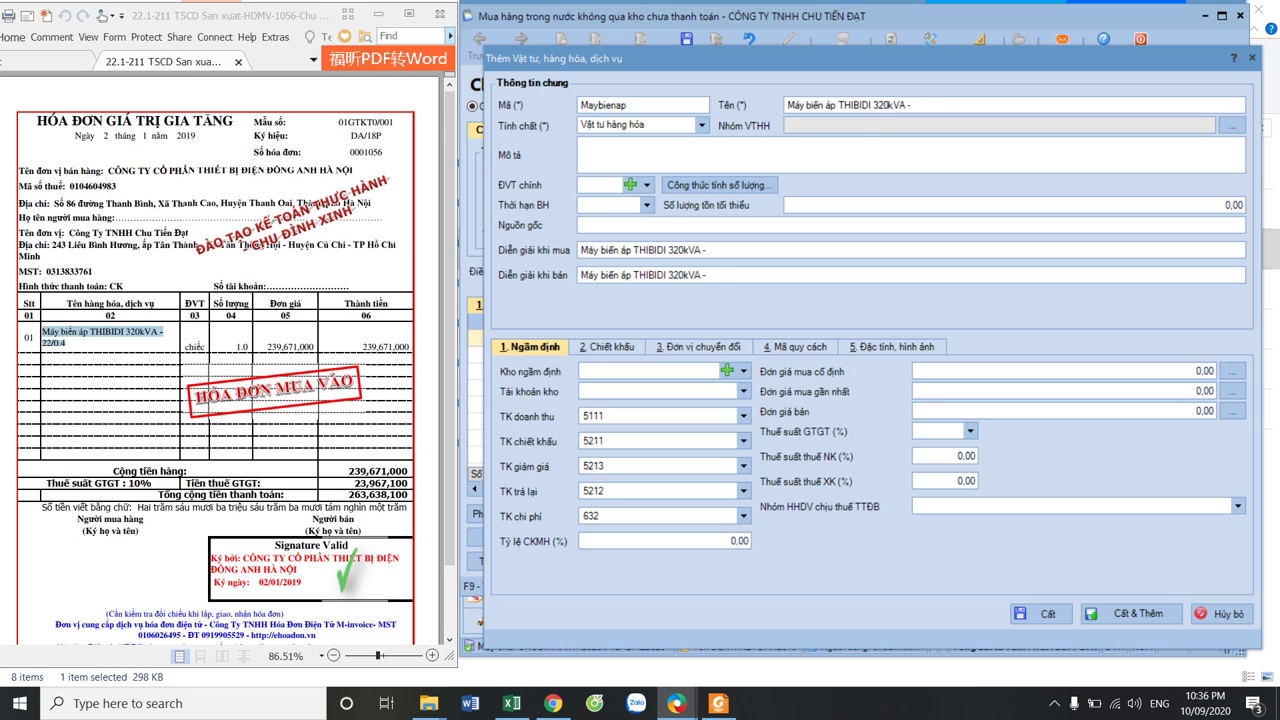
{"action": "type", "text": "22/0.4"}
Set the new item's nature to "Chỉ là diễn giải" and save it to the voucher's goods line
{"action": "left_click", "coordinate": [703, 125]}
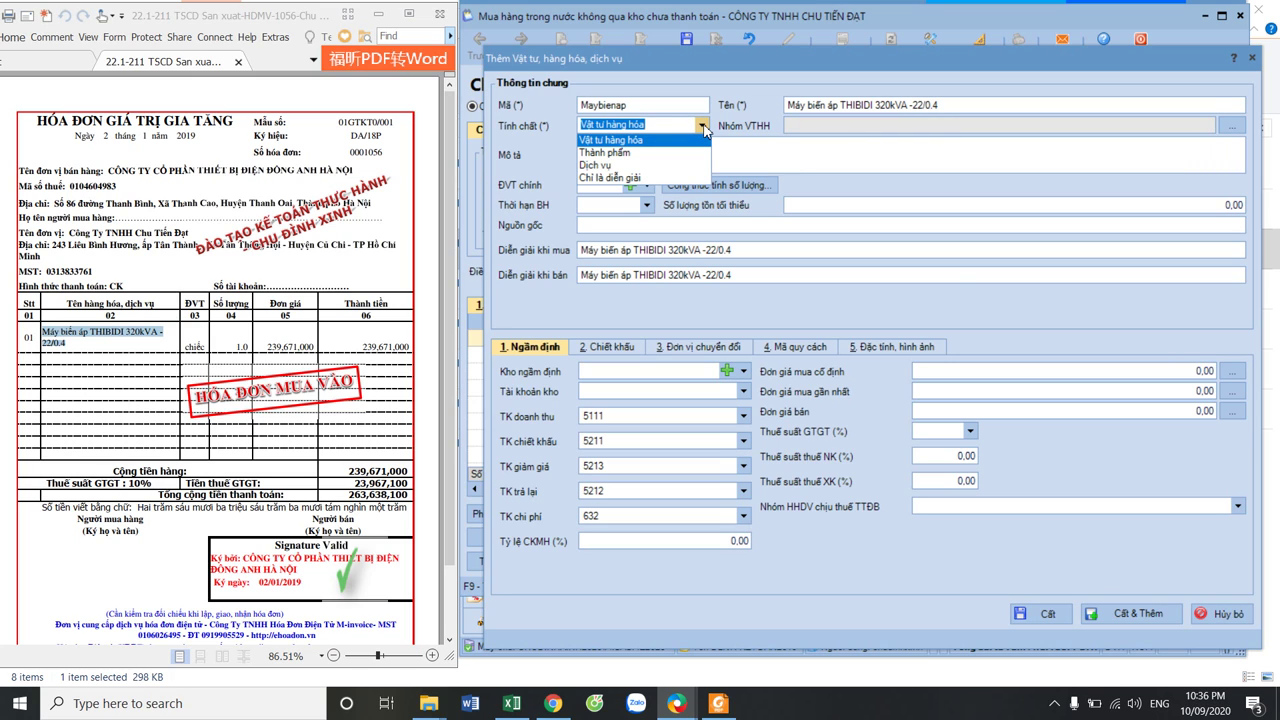
{"action": "left_click", "coordinate": [632, 178]}
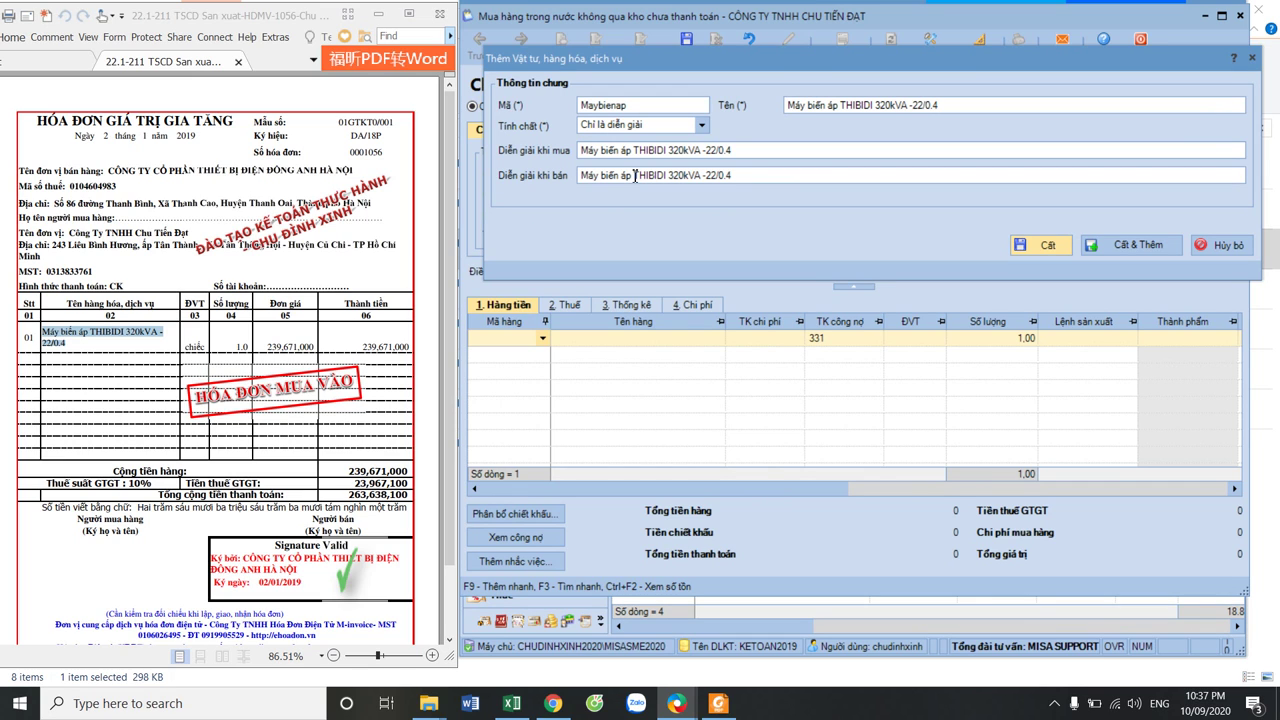
{"action": "left_click", "coordinate": [703, 126]}
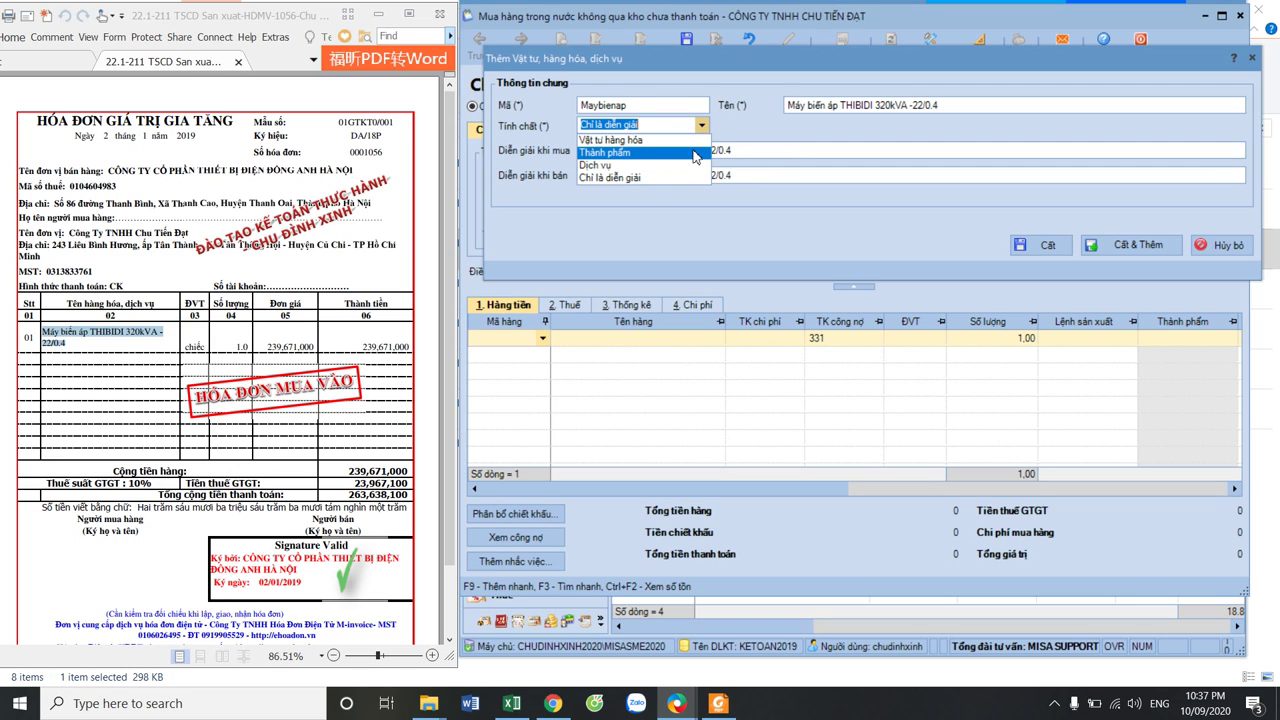
{"action": "left_click", "coordinate": [653, 178]}
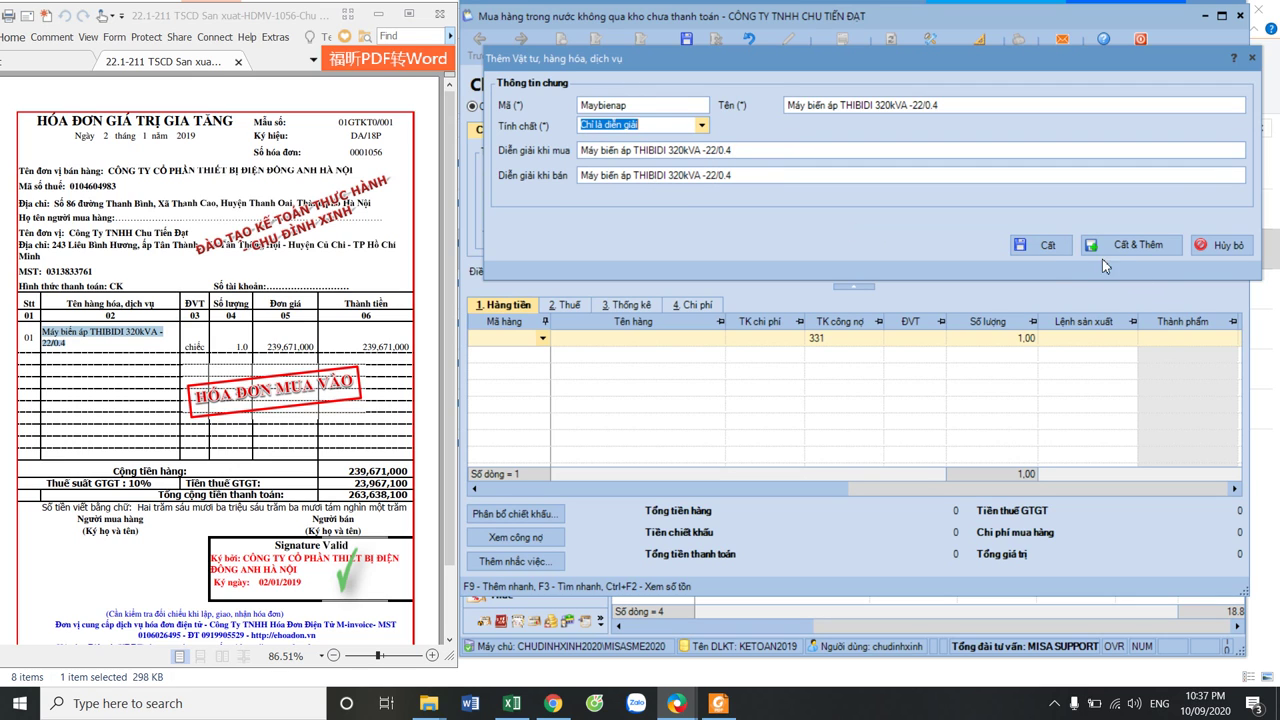
{"action": "left_click", "coordinate": [1061, 245]}
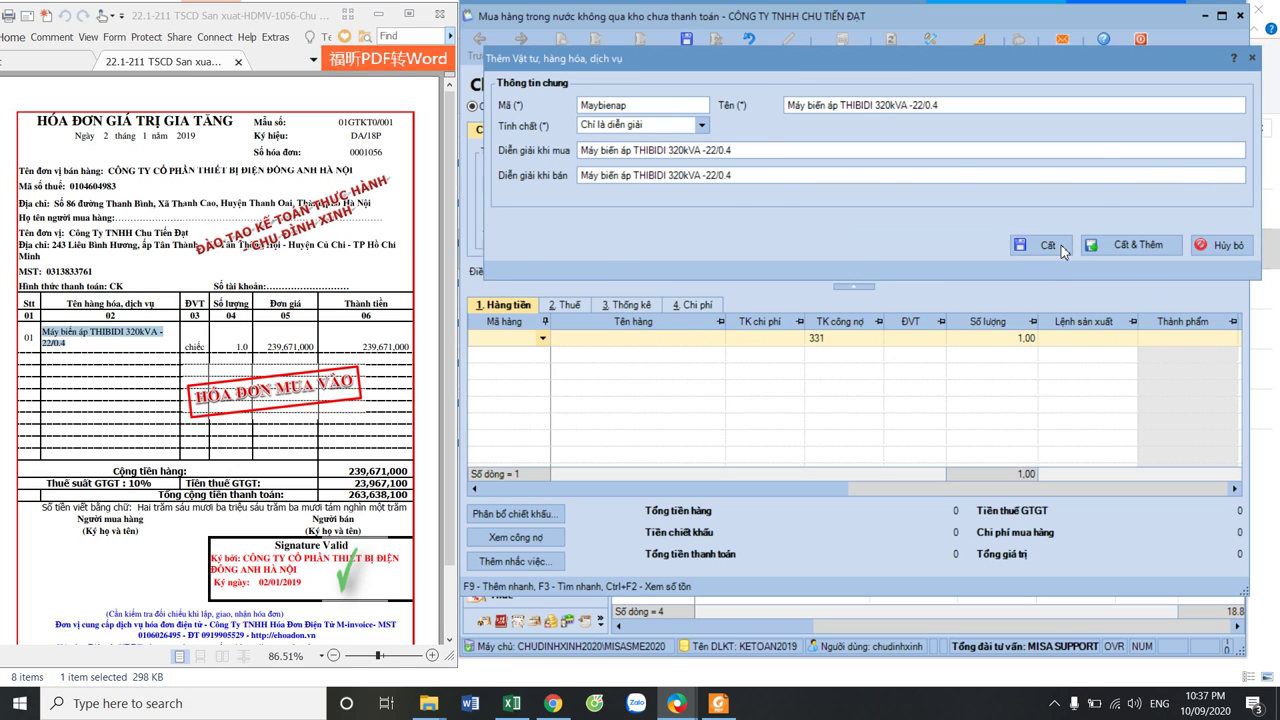
{"action": "left_click", "coordinate": [610, 341]}
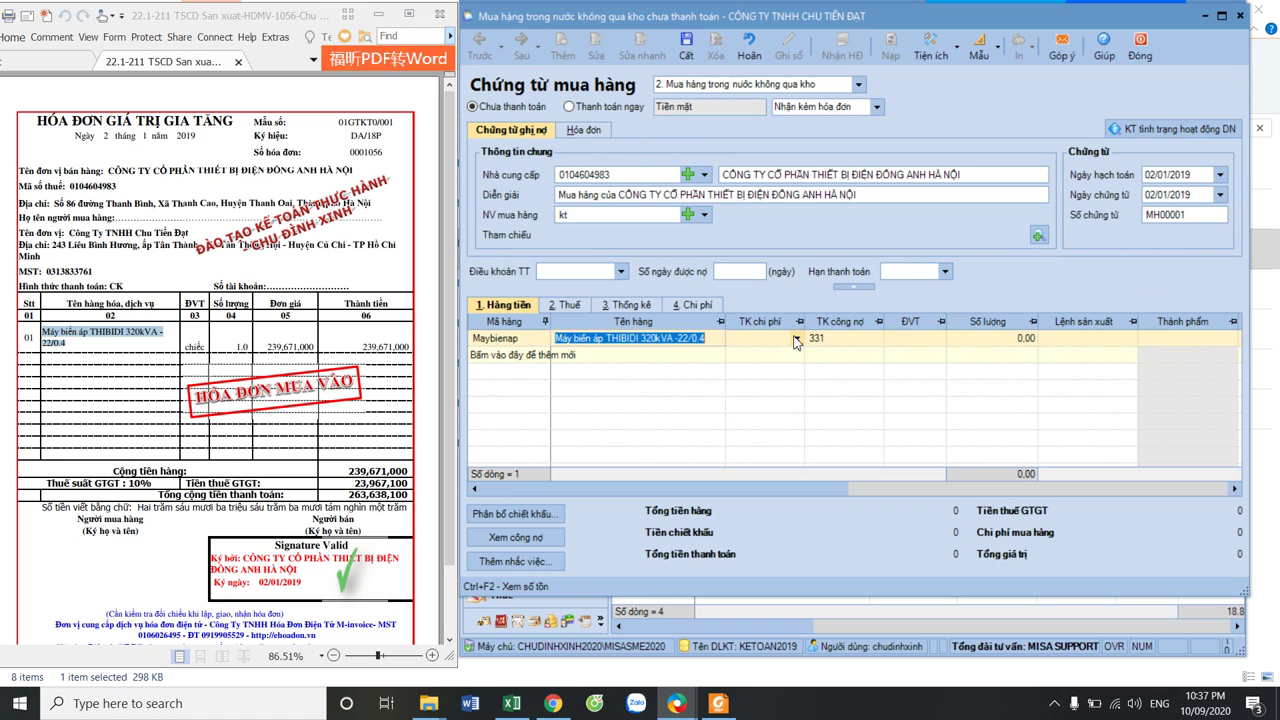
Set the transformer line's cost account to 2112, Máy móc, thiết bị
{"action": "left_click", "coordinate": [797, 340]}
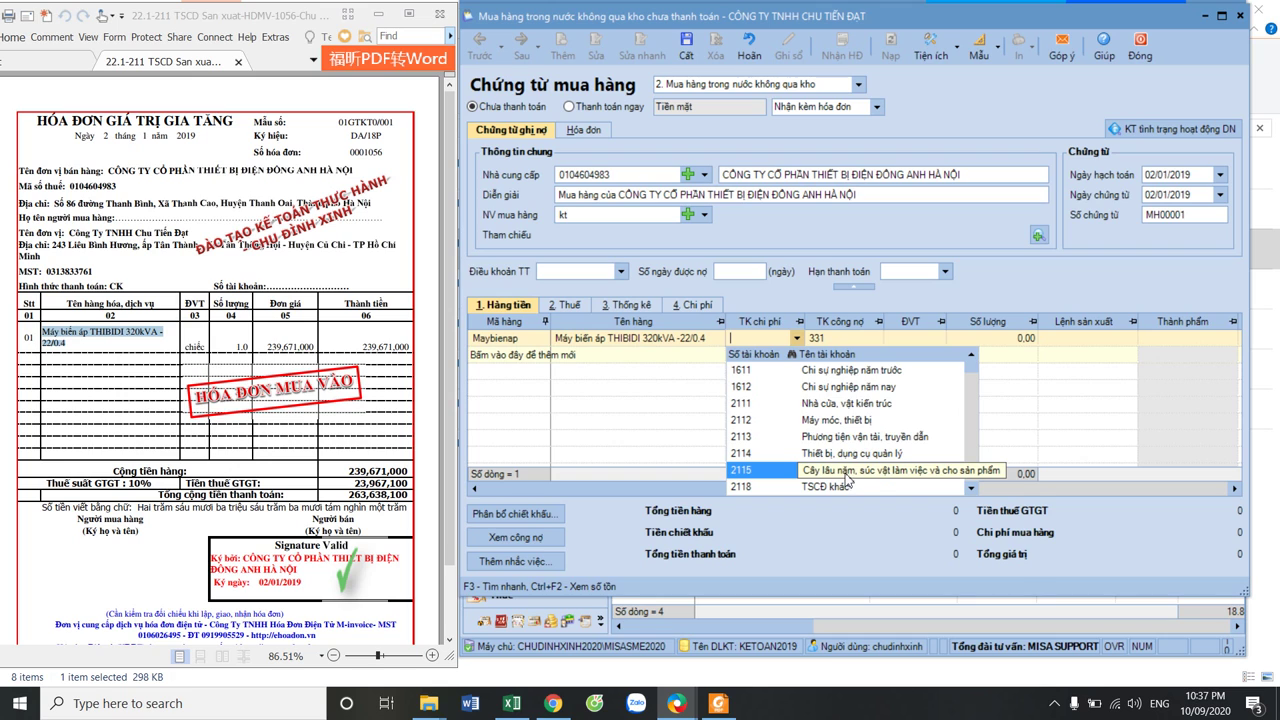
{"action": "scroll", "coordinate": [846, 480], "scroll_direction": "down", "scroll_amount": 1}
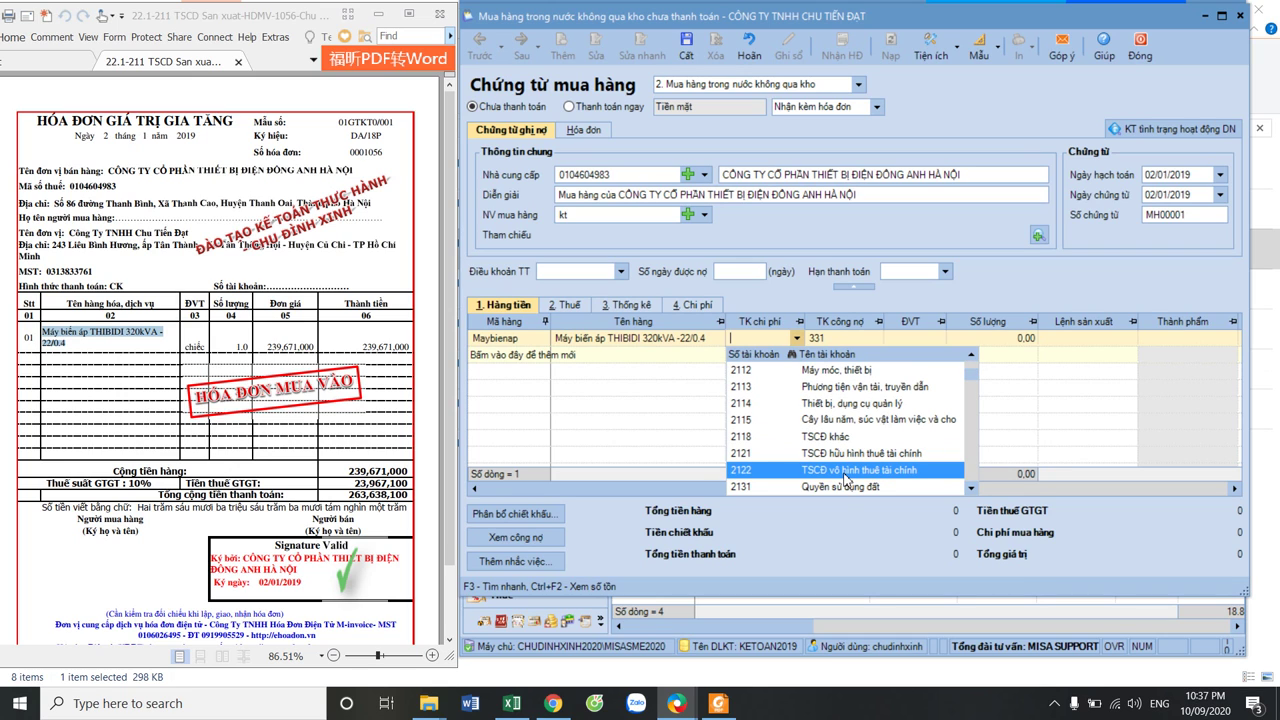
{"action": "scroll", "coordinate": [848, 424], "scroll_direction": "up", "scroll_amount": 1}
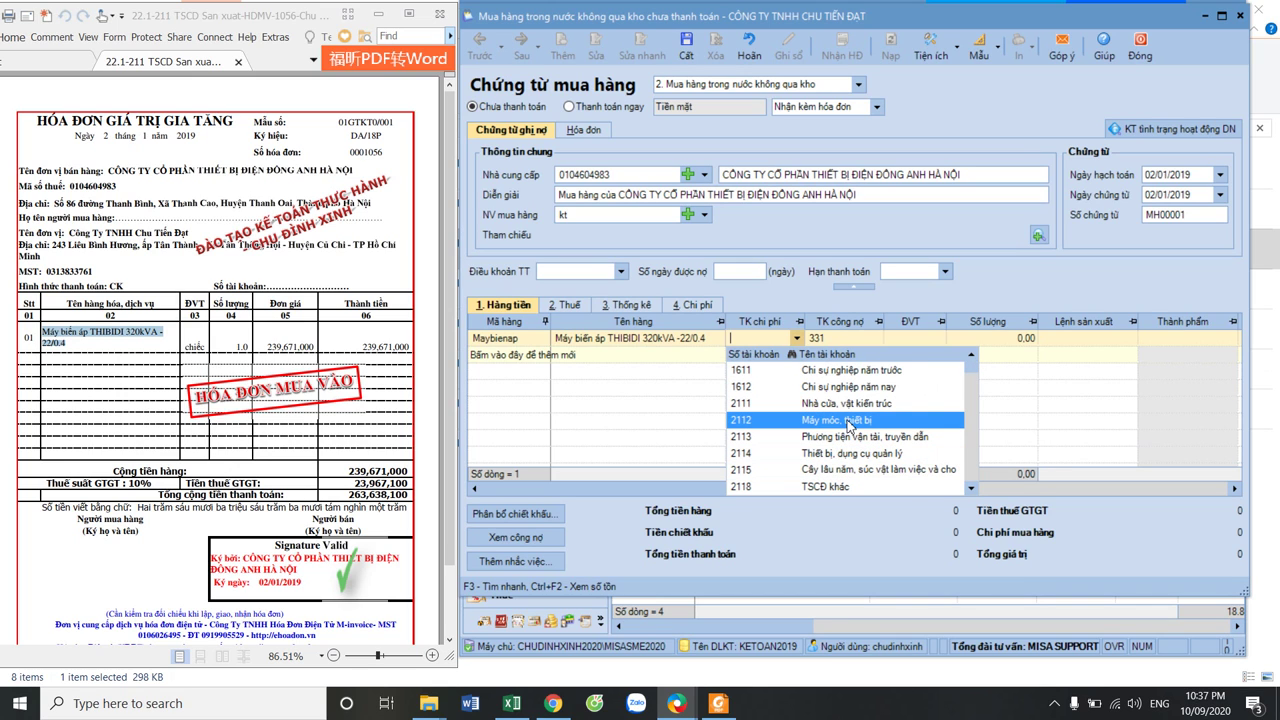
{"action": "left_click", "coordinate": [848, 424]}
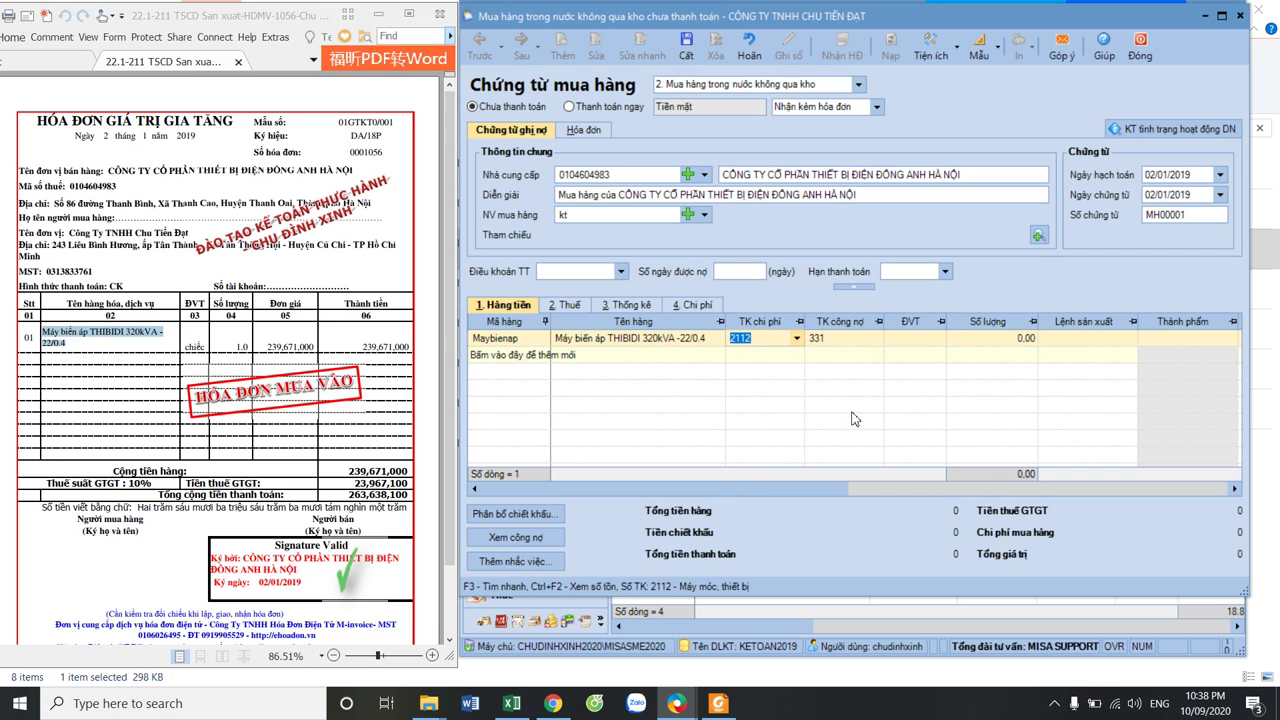
Leave the unit blank and set the transformer line's quantity to 1
{"action": "left_click", "coordinate": [902, 341]}
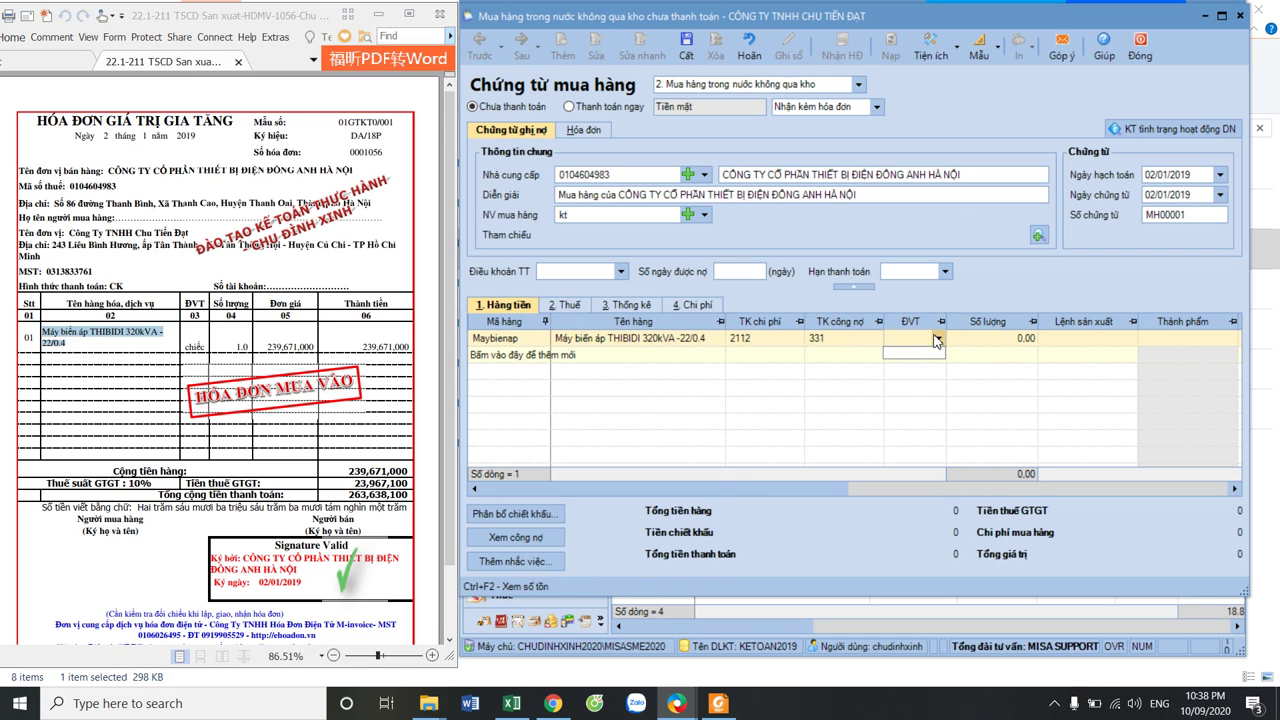
{"action": "left_click", "coordinate": [998, 345]}
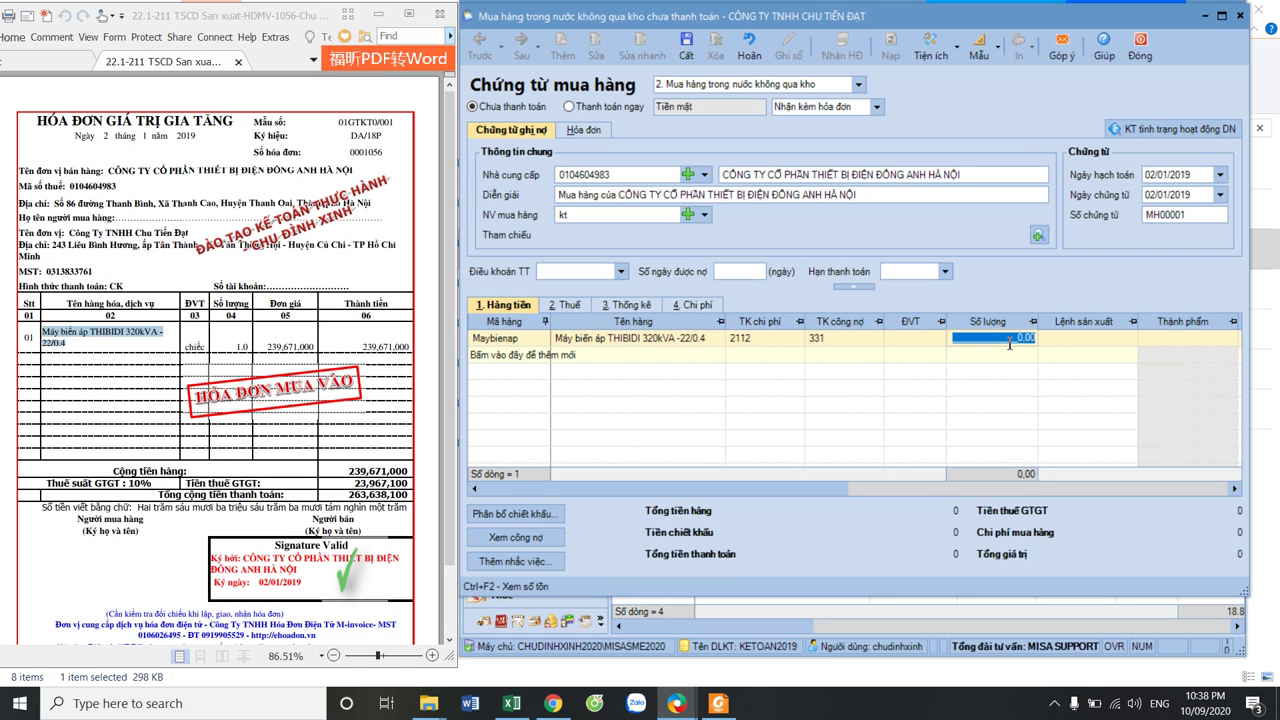
{"action": "type", "text": "1"}
{"action": "key", "text": "Tab"}
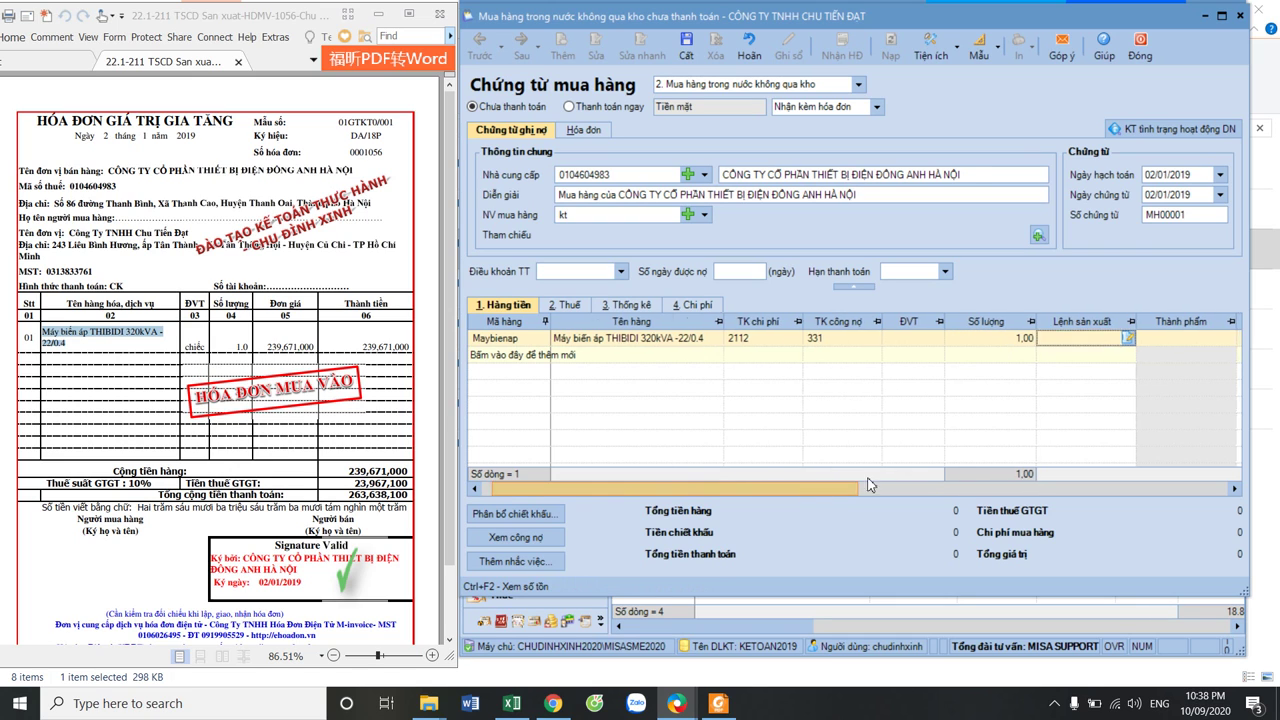
Set the transformer line's total amount (Thành tiền) to 239.671.000
{"action": "left_click_drag", "start_coordinate": [843, 488], "coordinate": [1040, 488]}
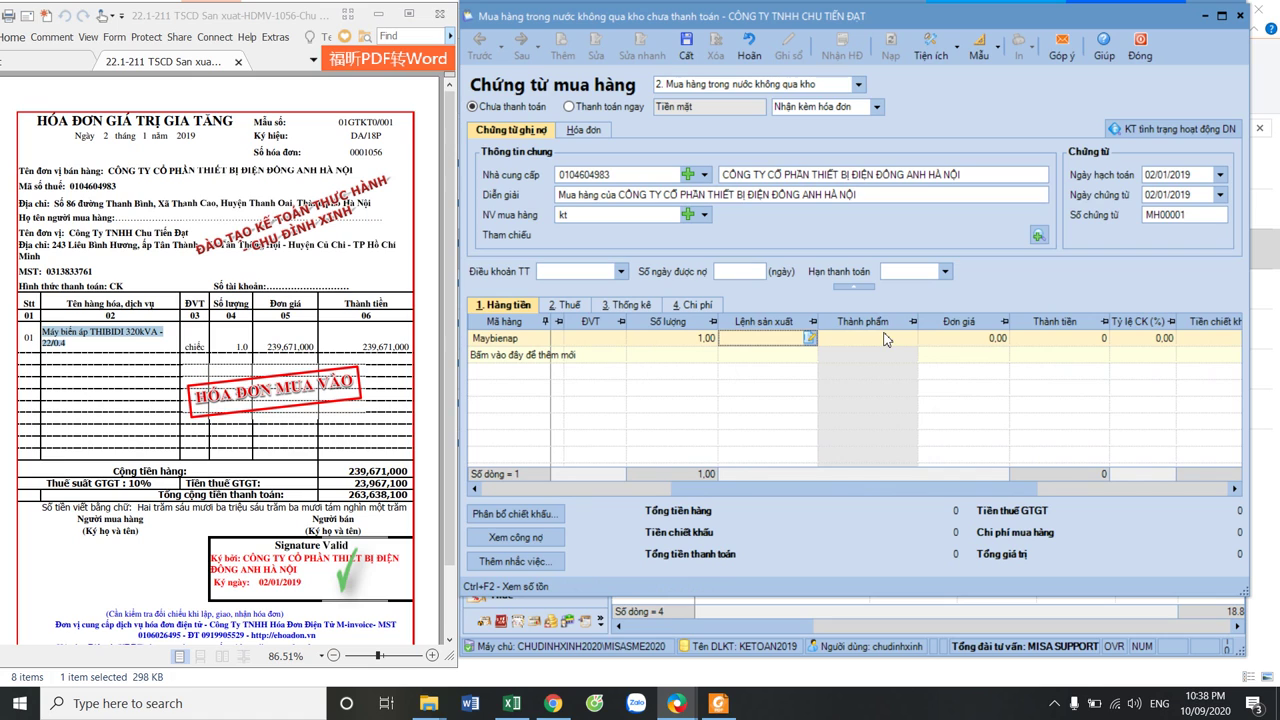
{"action": "left_click", "coordinate": [1086, 338]}
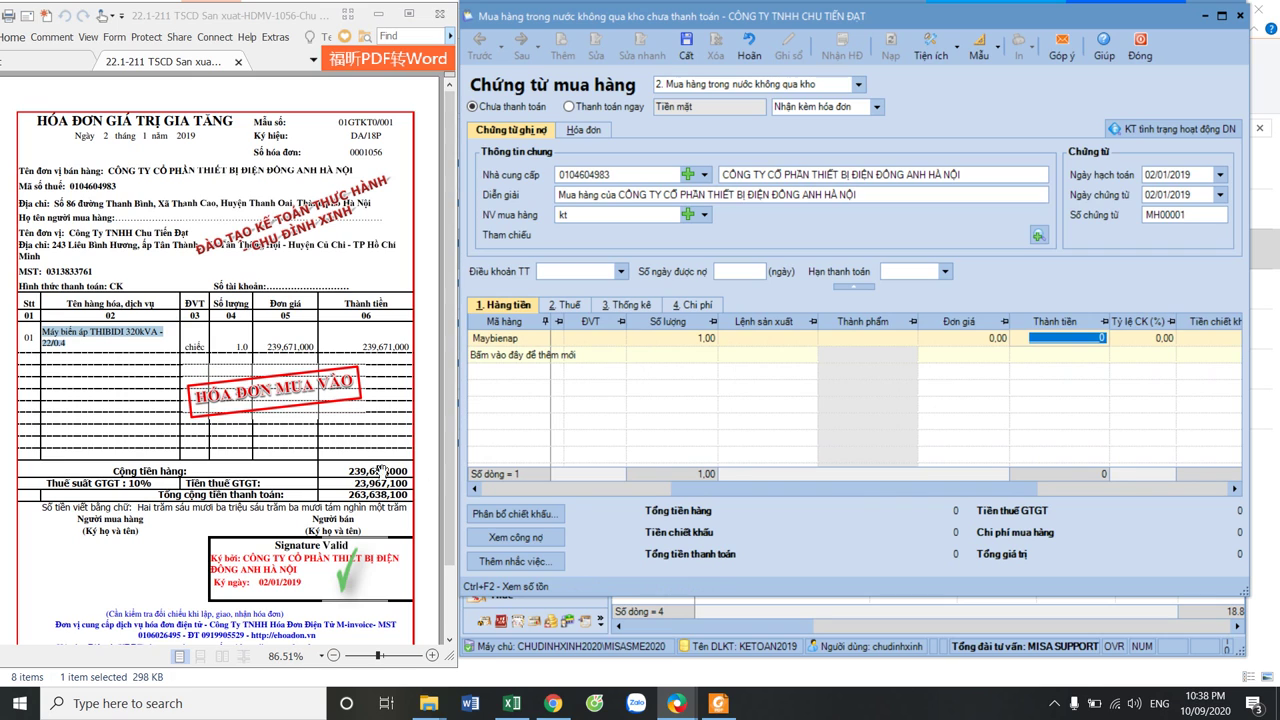
{"action": "type", "text": "2"}
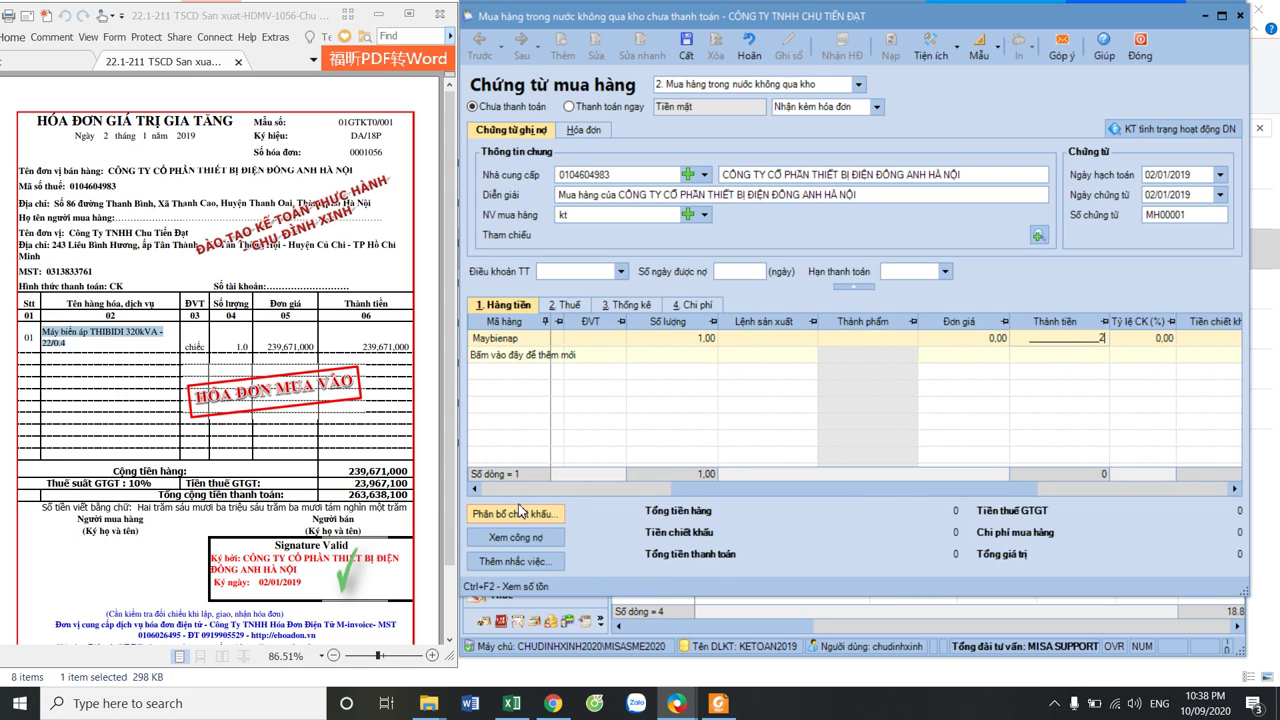
{"action": "type", "text": "3.9"}
{"action": "type", "text": "67.100.00"}
{"action": "type", "text": "0.000"}
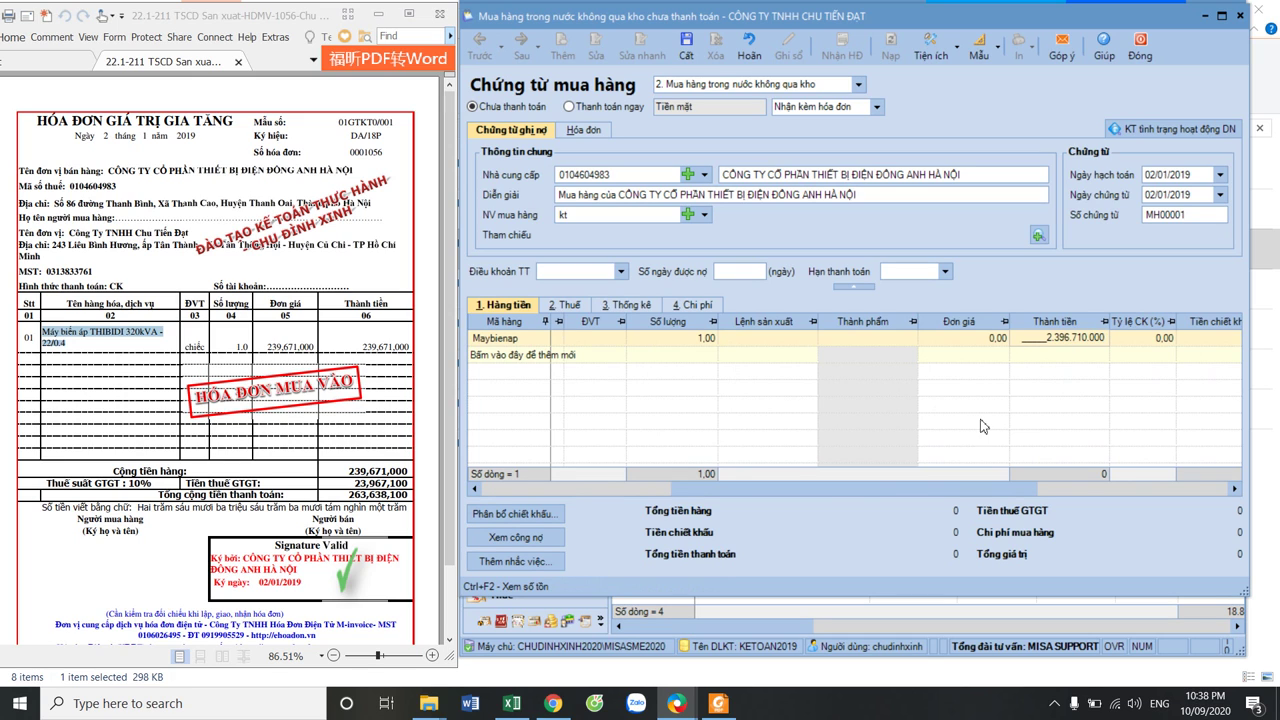
{"action": "key", "text": "BackSpace"}
{"action": "key", "text": "BackSpace"}
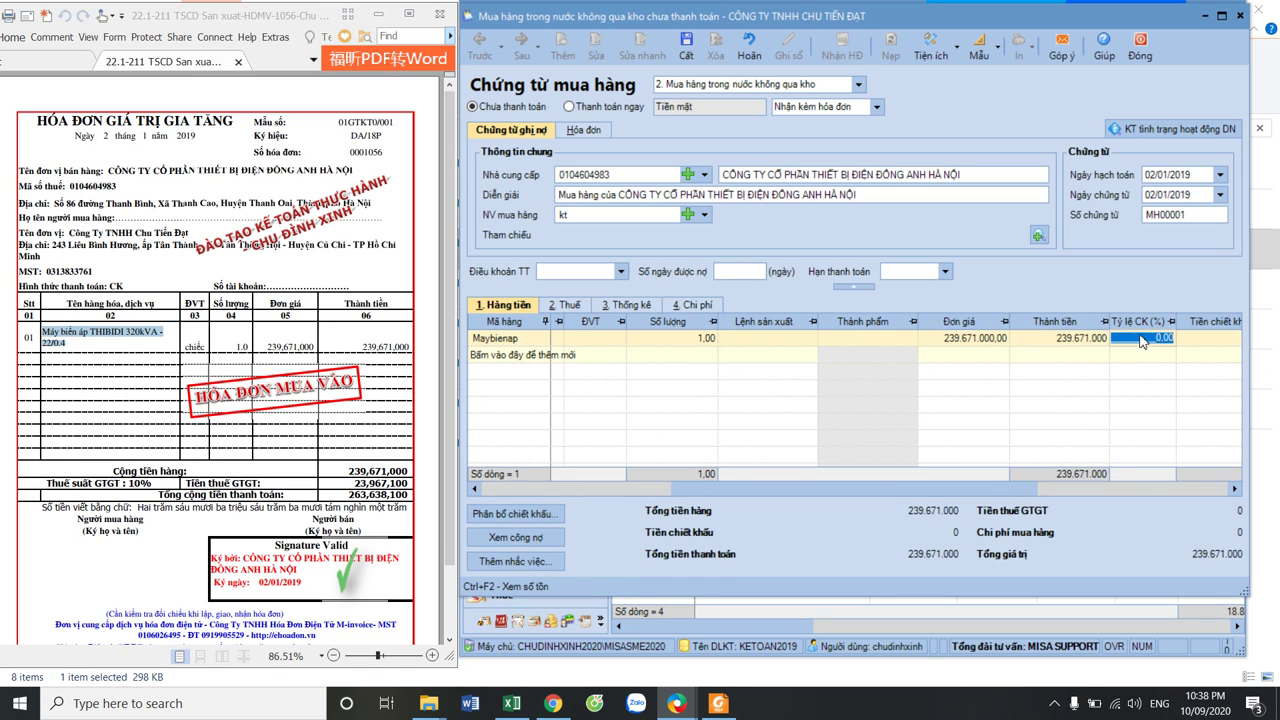
{"action": "left_click", "coordinate": [1130, 343]}
{"action": "left_click_drag", "start_coordinate": [1013, 490], "coordinate": [851, 473]}
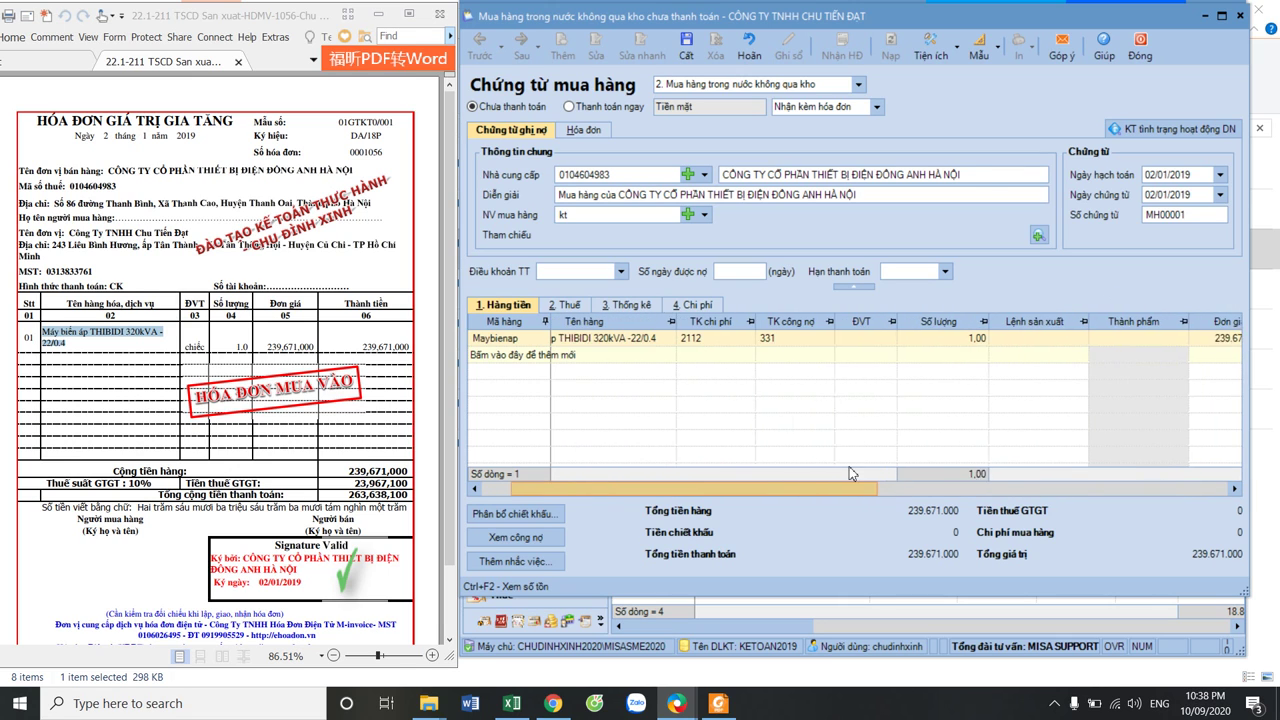
Set the VAT rate of the transformer line to 10% in the tax details
{"action": "left_click", "coordinate": [565, 305]}
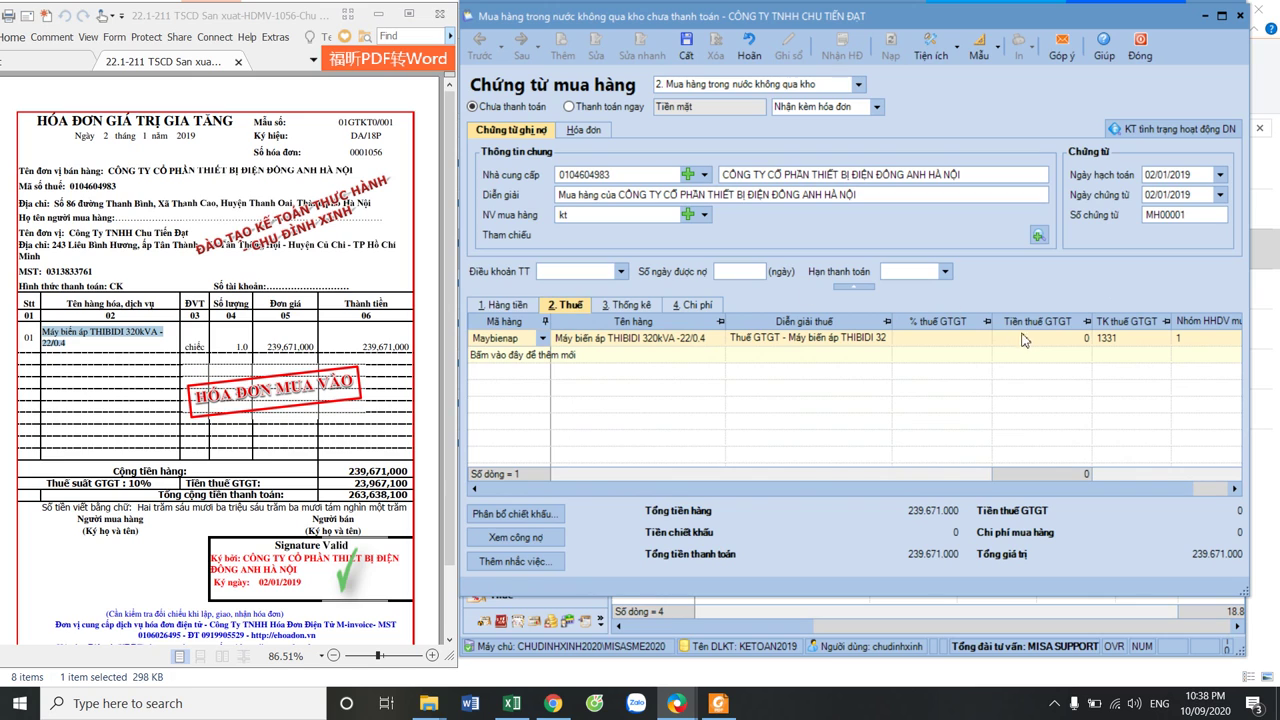
{"action": "left_click", "coordinate": [980, 338]}
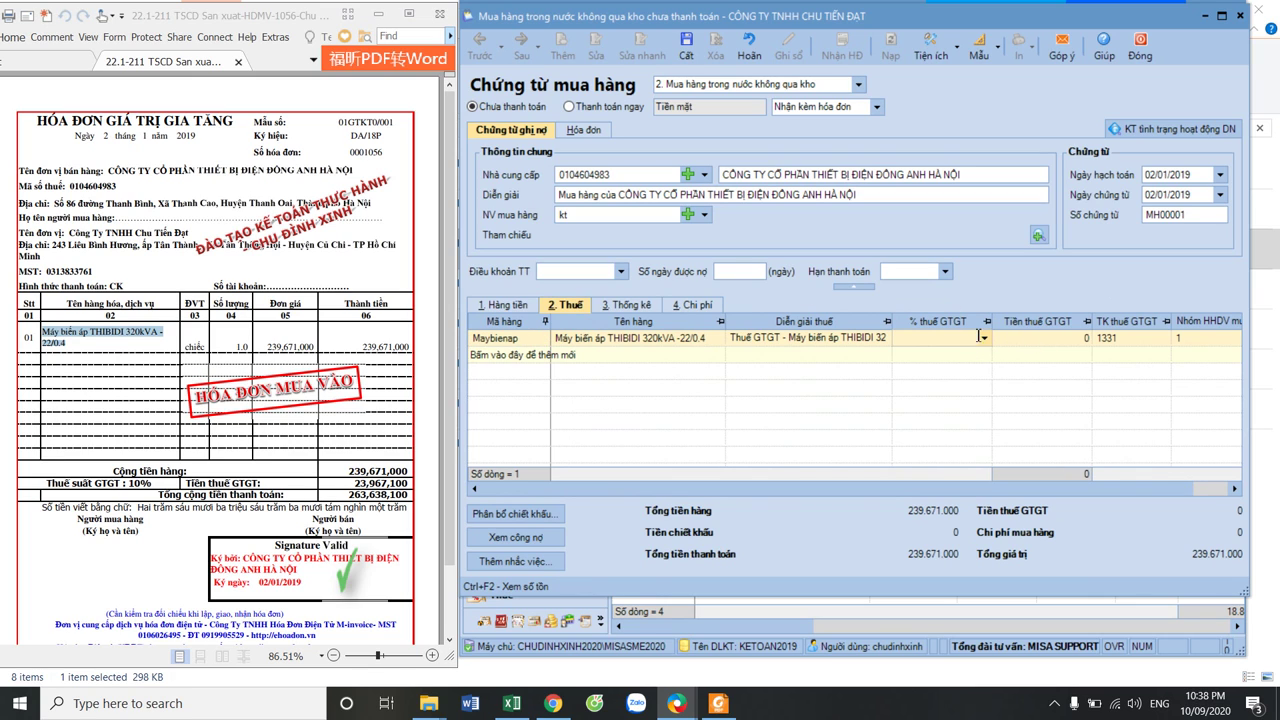
{"action": "left_click", "coordinate": [983, 338]}
{"action": "left_click", "coordinate": [908, 387]}
{"action": "left_click", "coordinate": [1158, 338]}
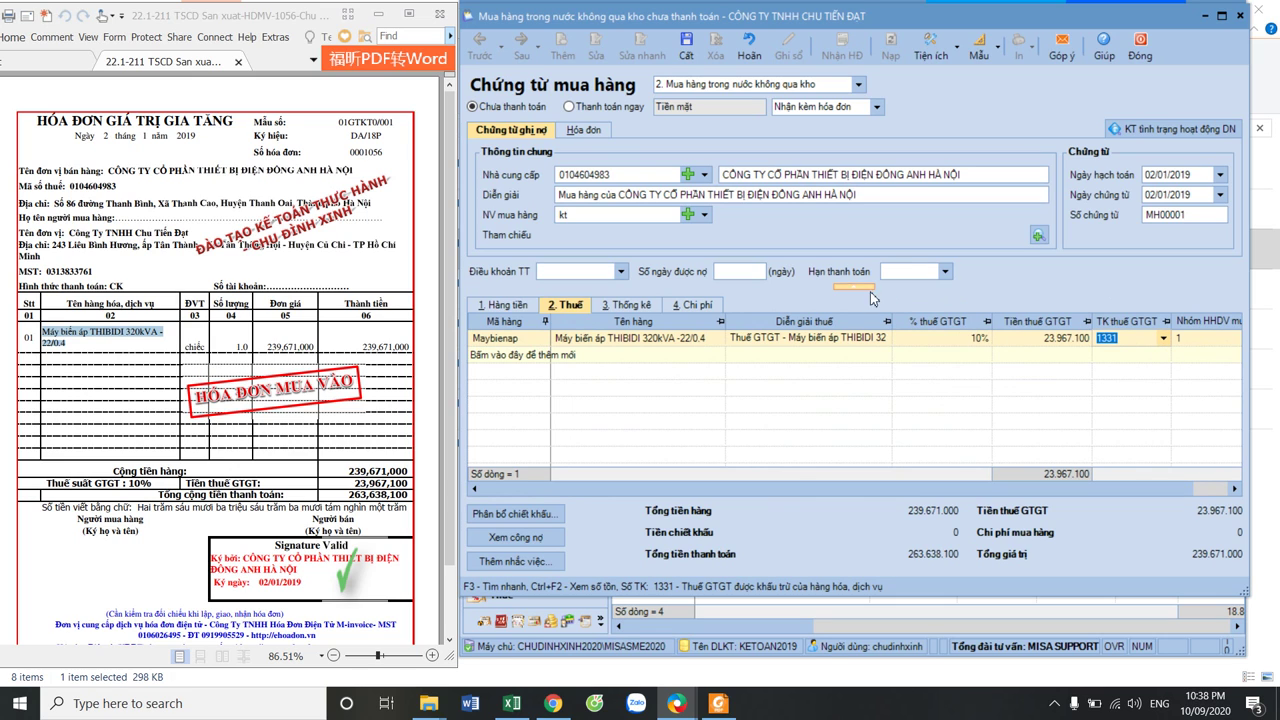
Fill in the voucher's invoice details with number 1056, symbol DA/18P copied from the invoice, and form 01GTKT0/001
{"action": "left_click", "coordinate": [586, 130]}
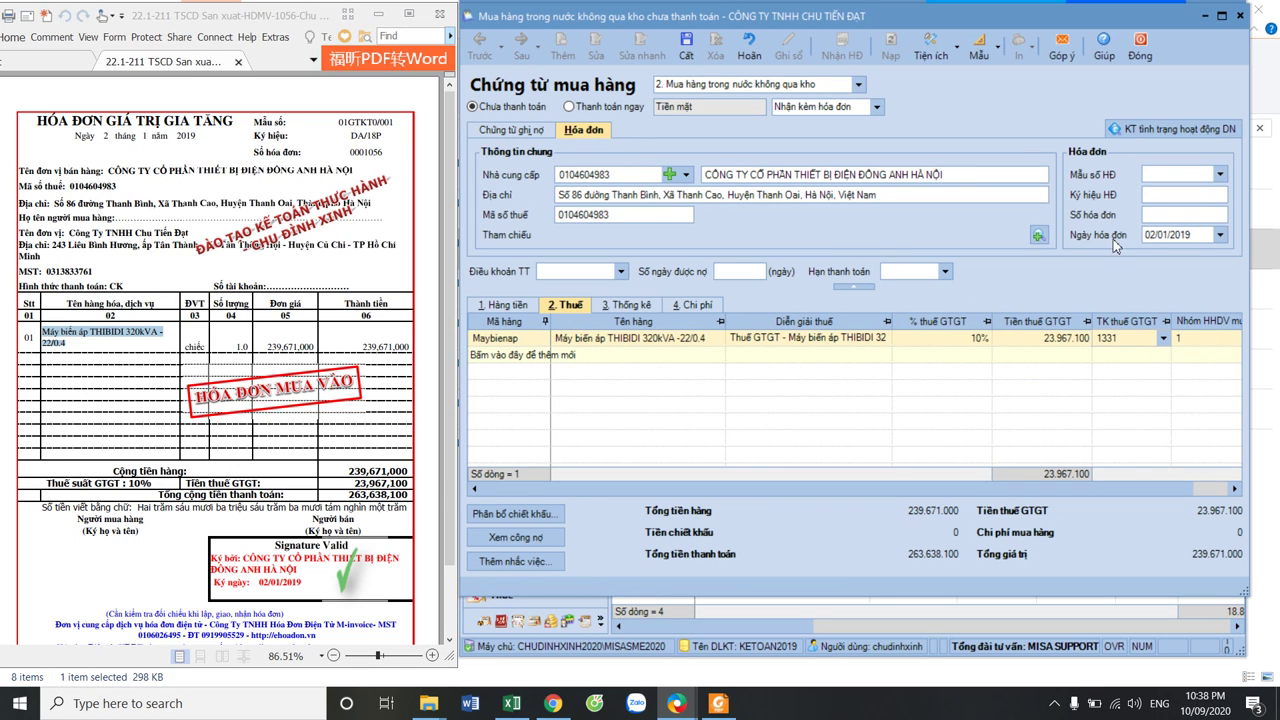
{"action": "left_click", "coordinate": [1164, 215]}
{"action": "type", "text": "1056"}
{"action": "left_click", "coordinate": [359, 130]}
{"action": "left_click_drag", "start_coordinate": [352, 131], "coordinate": [410, 131]}
{"action": "key", "text": "ctrl+c"}
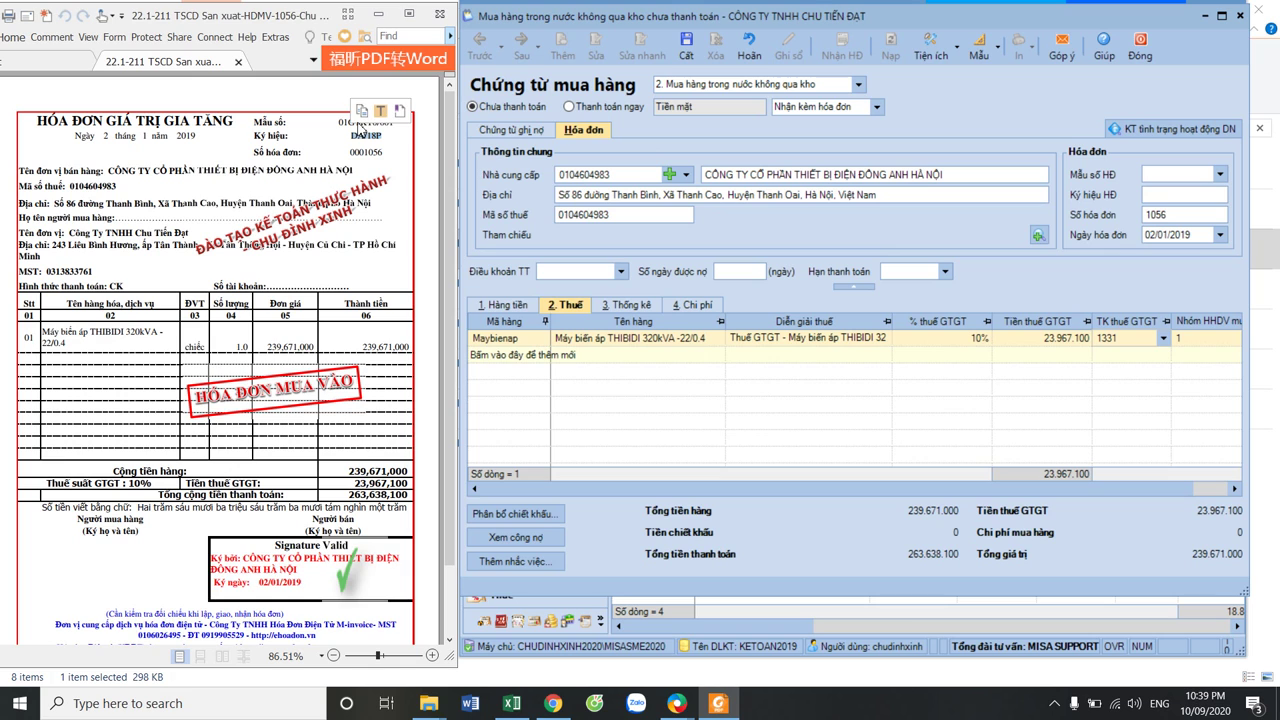
{"action": "left_click", "coordinate": [1176, 196]}
{"action": "key", "text": "ctrl+v"}
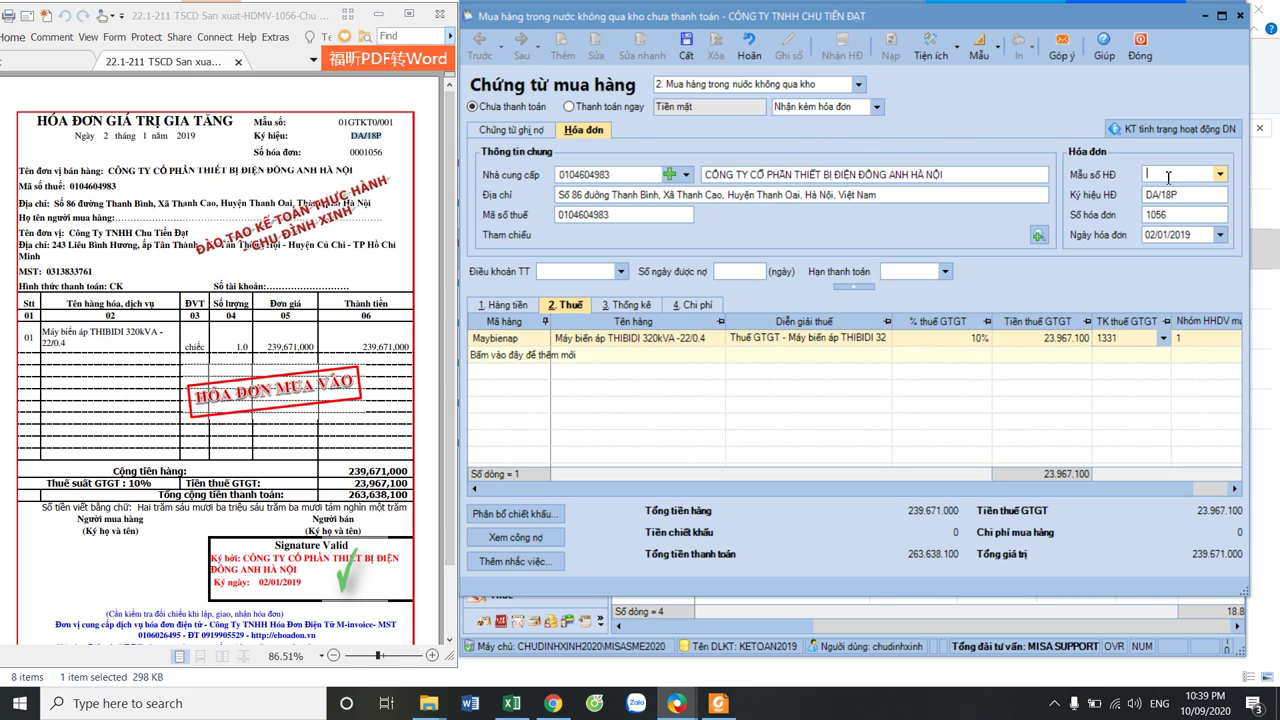
{"action": "left_click", "coordinate": [1220, 174]}
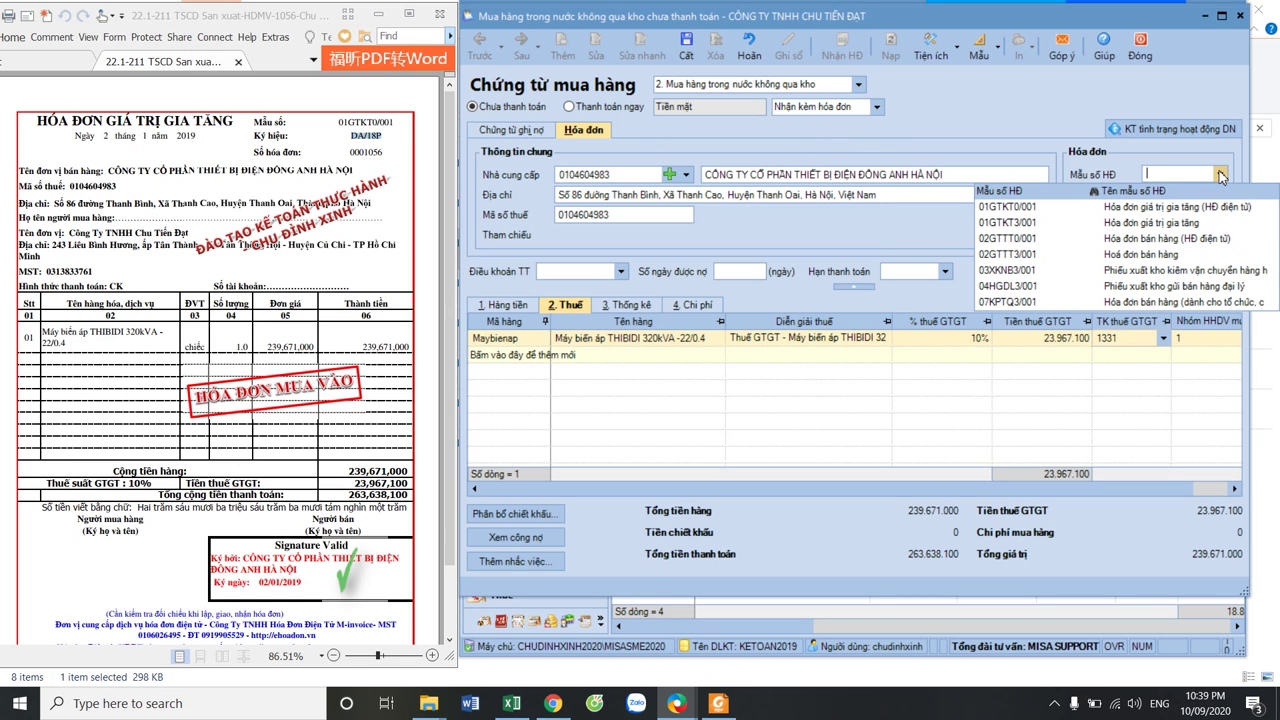
{"action": "left_click", "coordinate": [1042, 207]}
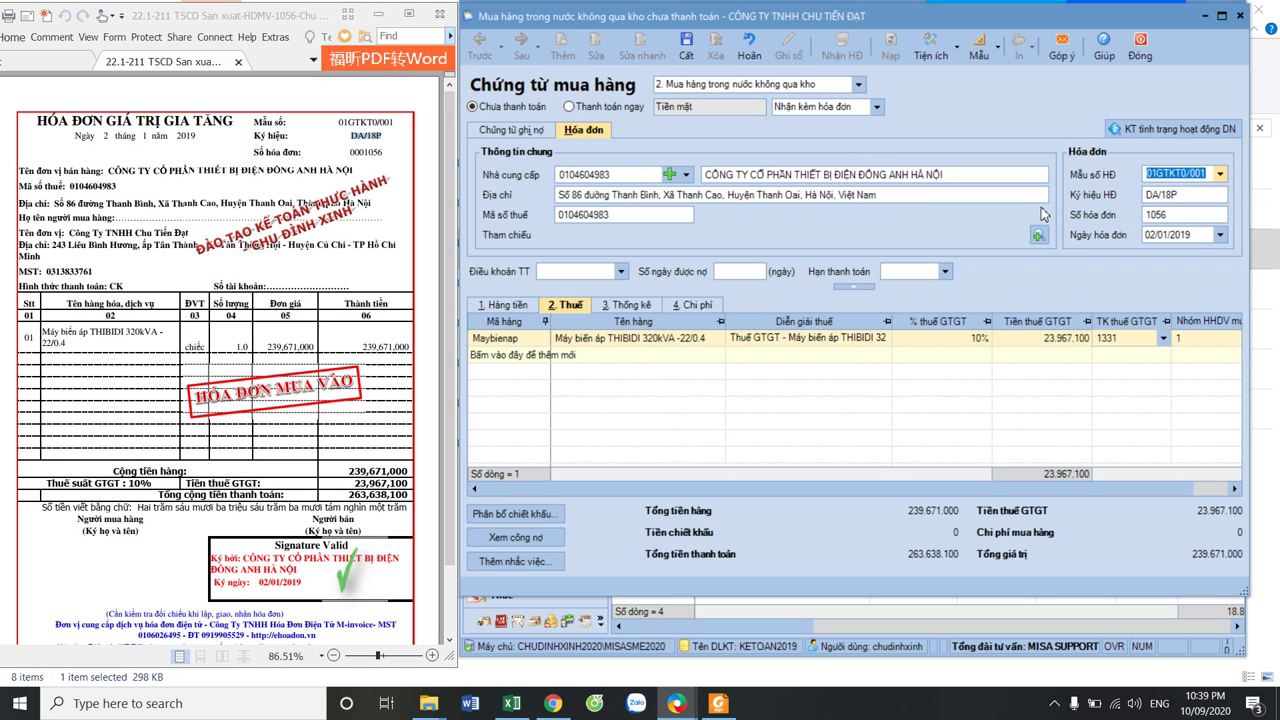
Check the voucher's invoice form, symbol, number and date, its goods line, and the goods and VAT totals against the invoice
{"action": "left_click", "coordinate": [1176, 196]}
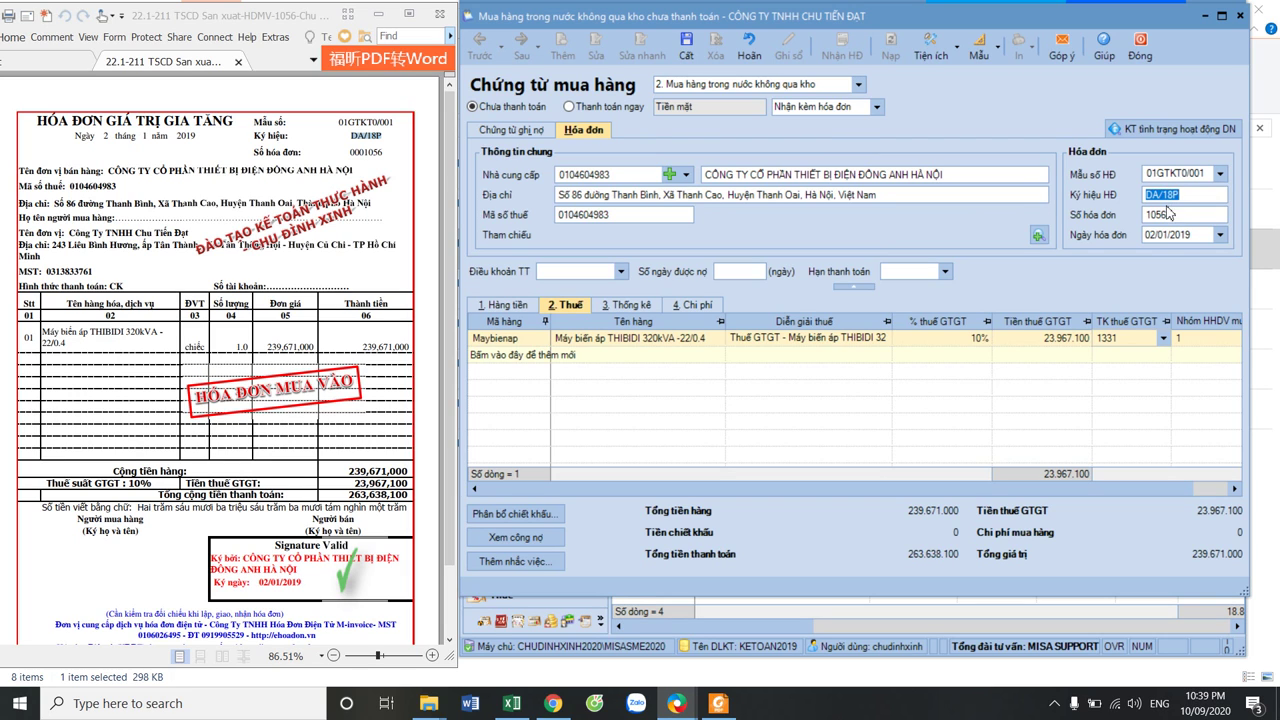
{"action": "left_click", "coordinate": [1168, 236]}
{"action": "left_click", "coordinate": [1175, 171]}
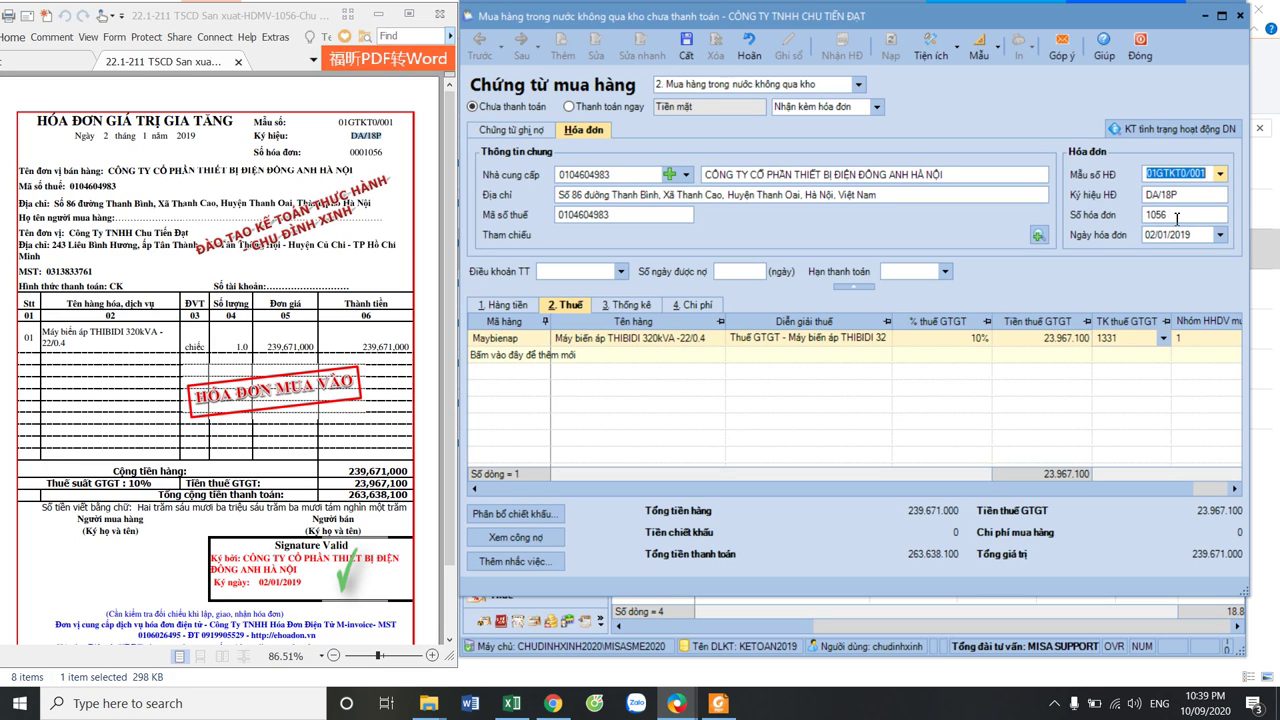
{"action": "left_click", "coordinate": [1178, 216]}
{"action": "left_click", "coordinate": [1174, 238]}
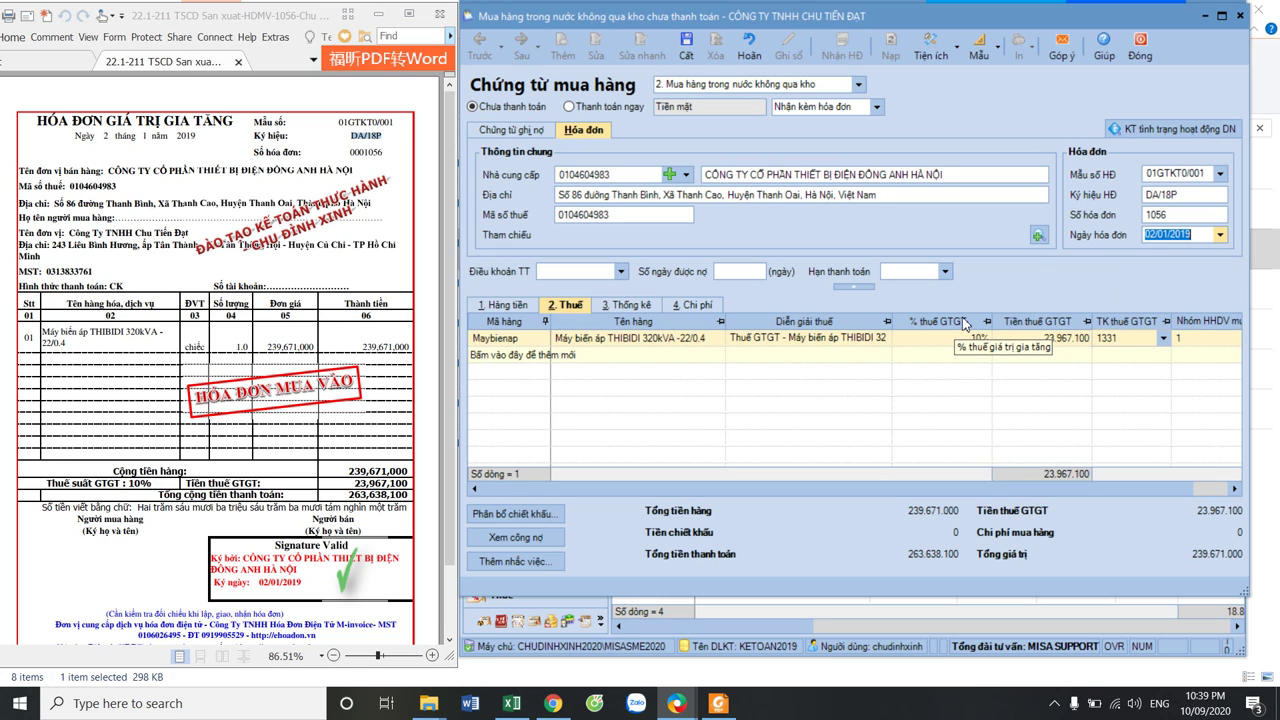
{"action": "left_click", "coordinate": [497, 309]}
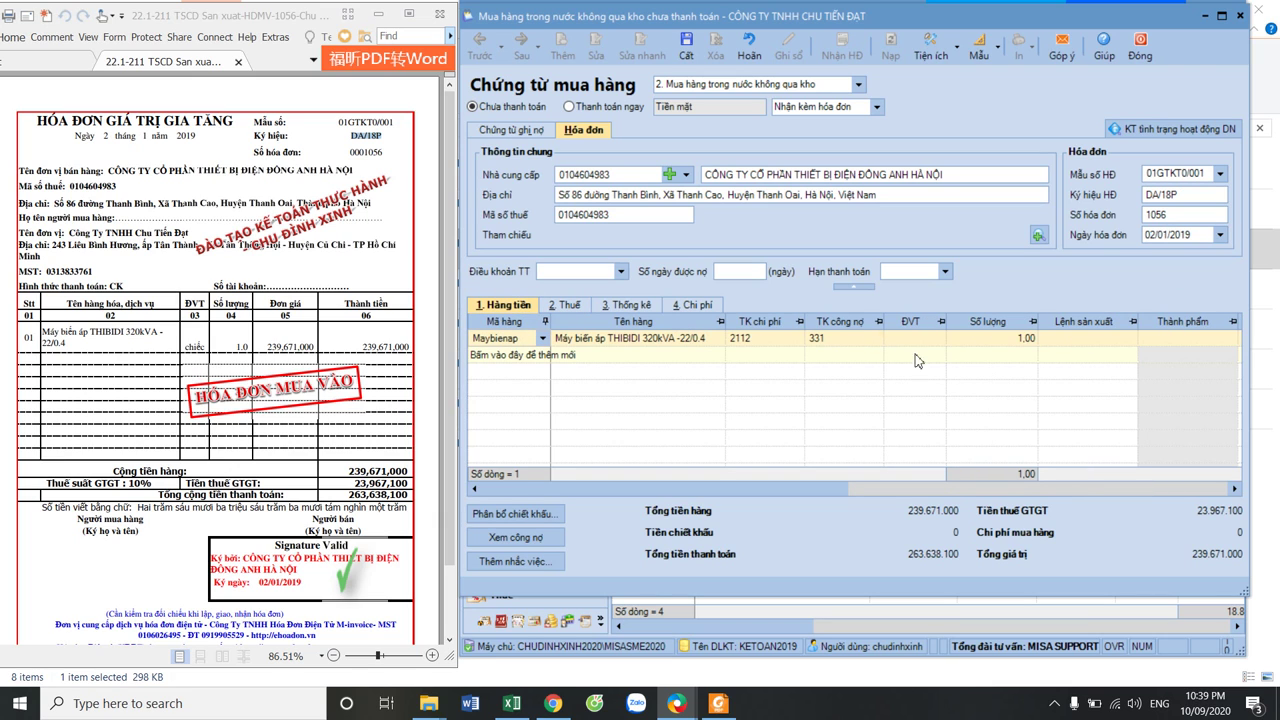
{"action": "left_click", "coordinate": [924, 518]}
{"action": "left_click", "coordinate": [1184, 511]}
{"action": "left_click", "coordinate": [944, 516]}
{"action": "left_click", "coordinate": [1206, 508]}
Save the voucher, accepting its 2019 posting year, and close the transformer invoice
{"action": "left_click", "coordinate": [686, 50]}
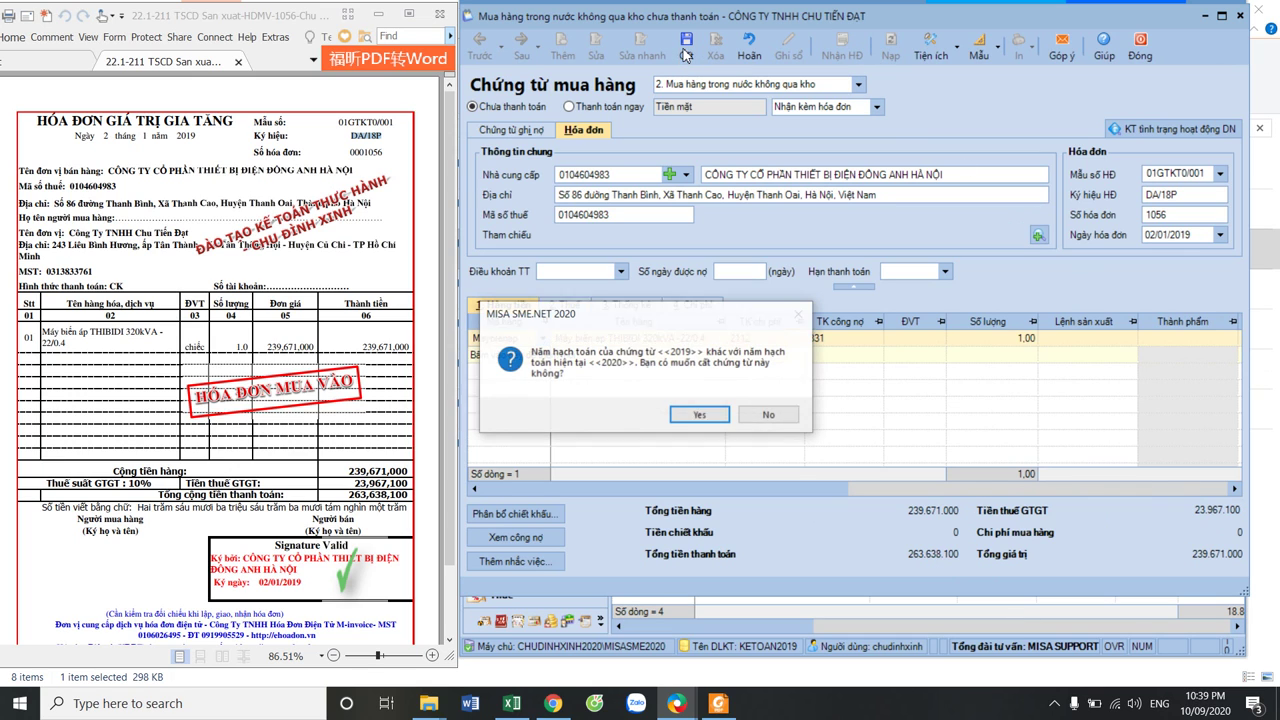
{"action": "left_click", "coordinate": [703, 416]}
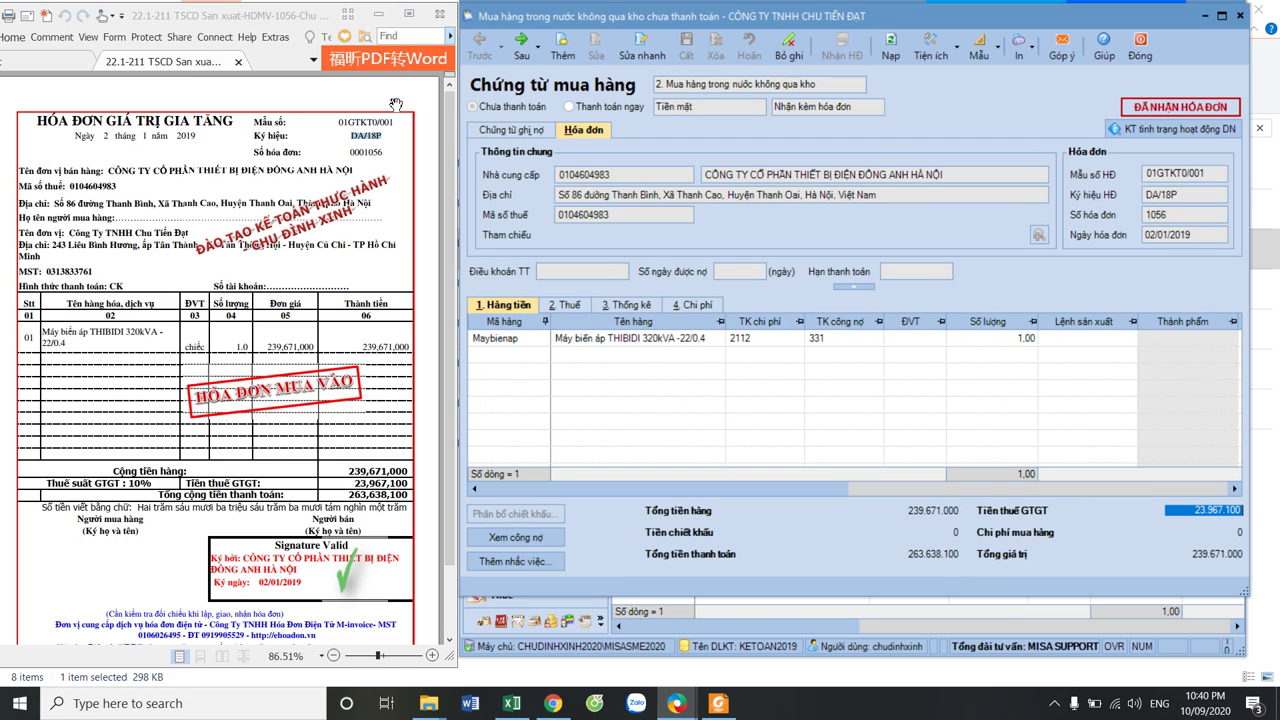
{"action": "left_click", "coordinate": [440, 13]}
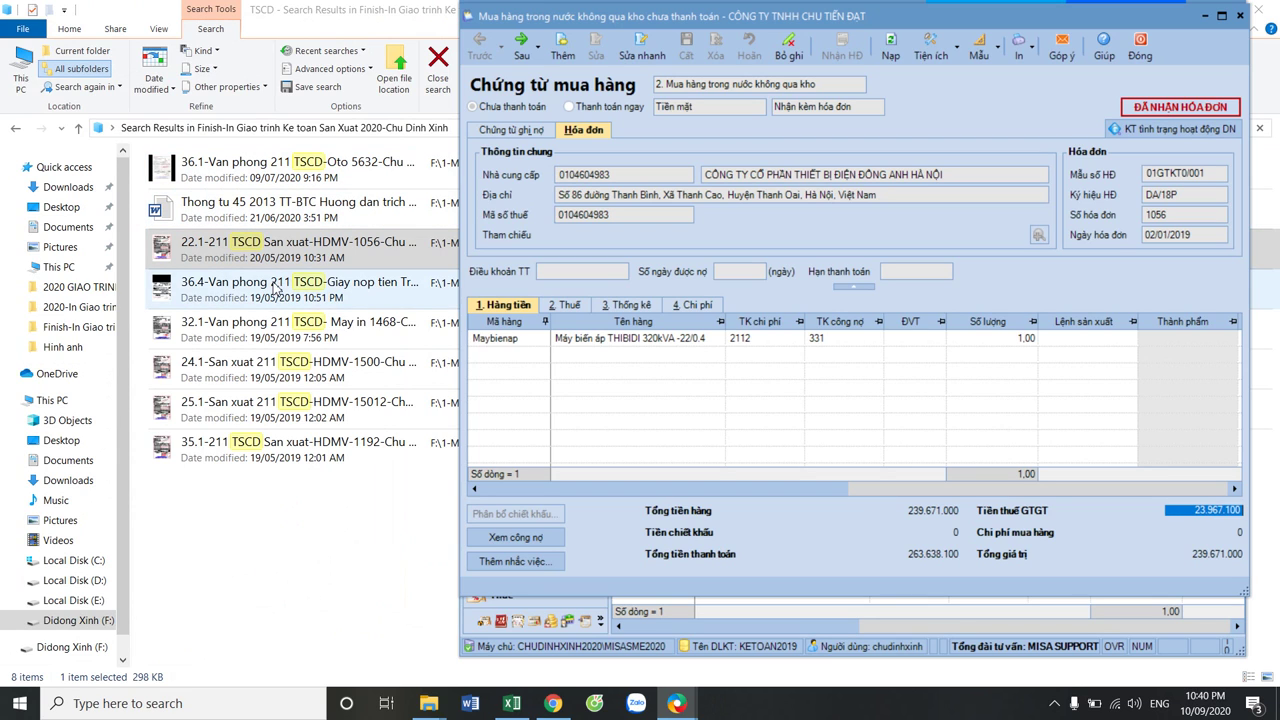
Open the invoice file 24.1-San xuat 211 TSCD-HDMV-1500, switch back to MISA SME.NET and add a new purchase voucher
{"action": "double_click", "coordinate": [255, 370]}
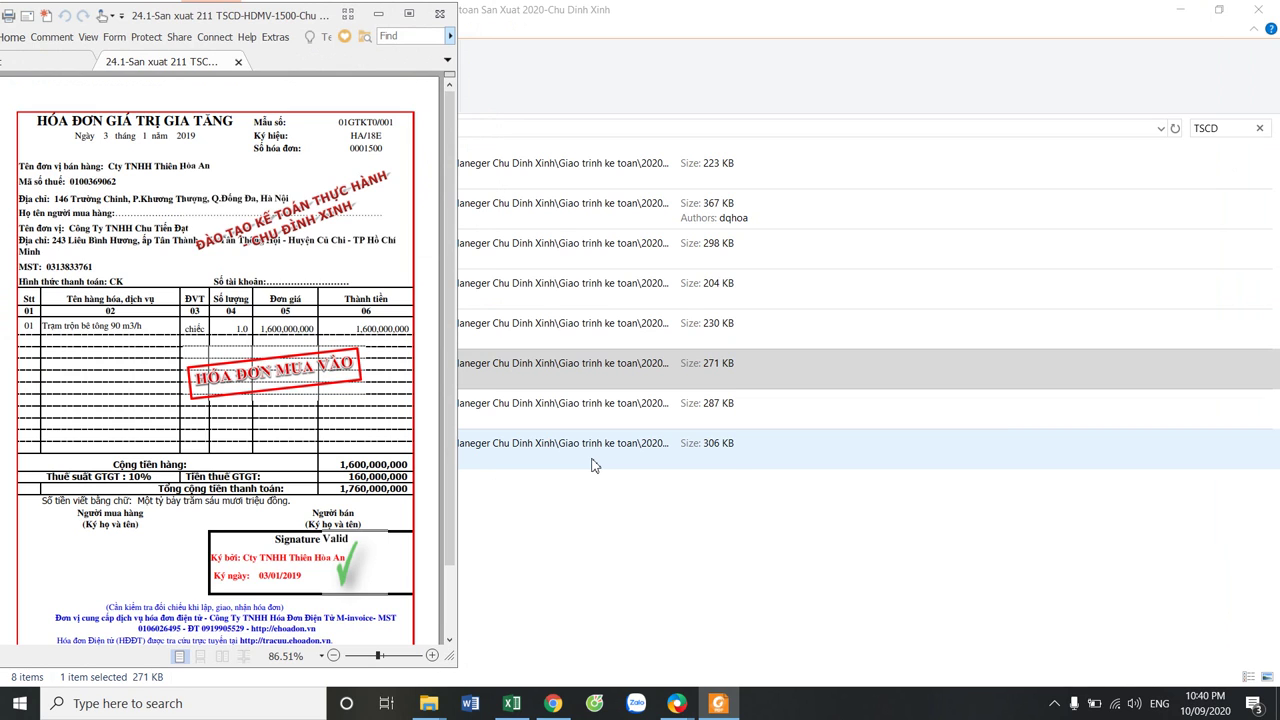
{"action": "mouse_move", "coordinate": [676, 703]}
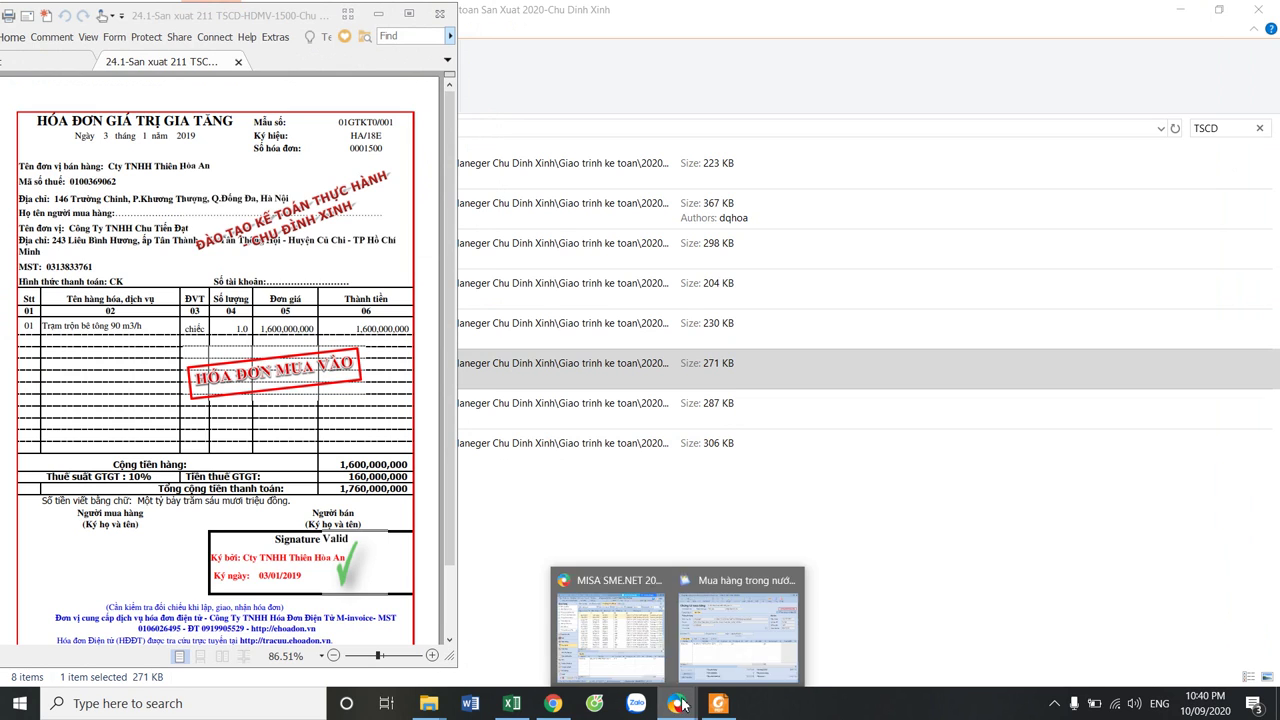
{"action": "left_click", "coordinate": [738, 640]}
{"action": "left_click", "coordinate": [563, 56]}
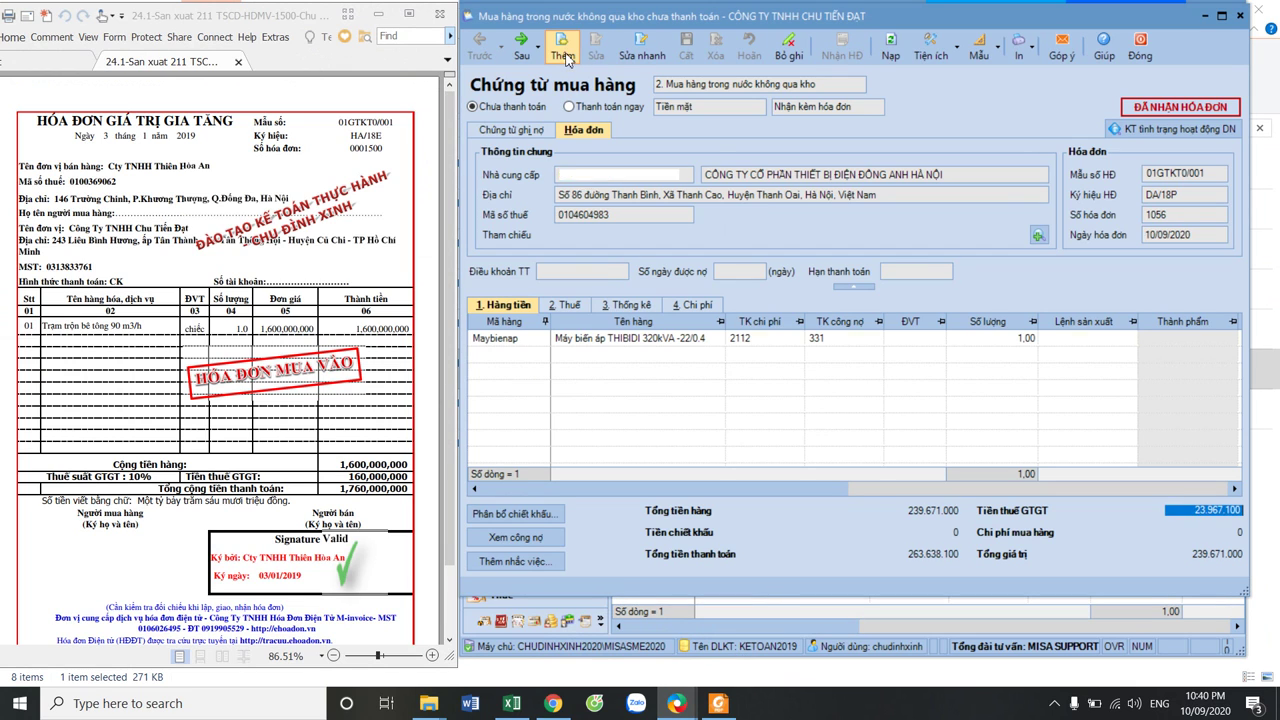
Set the new voucher's posting date and document date to 03/01/2019
{"action": "left_click", "coordinate": [1177, 176]}
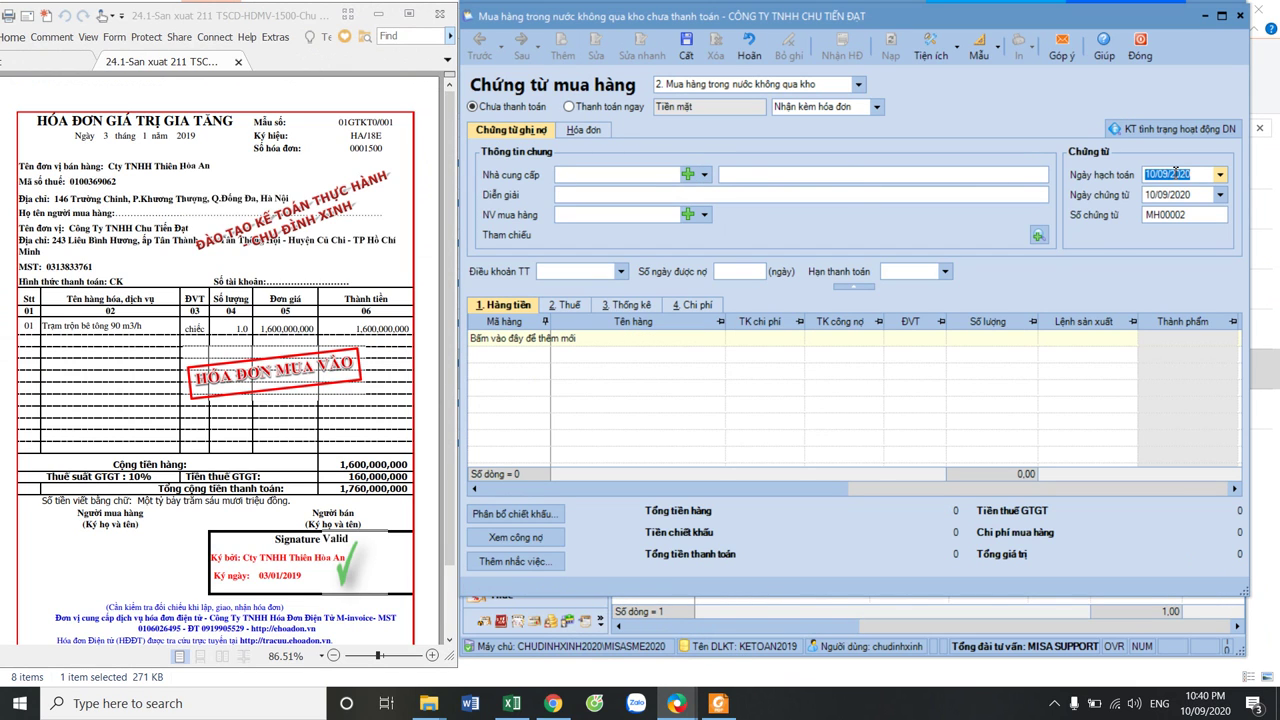
{"action": "type", "text": "03/01/2019"}
{"action": "key", "text": "Tab"}
{"action": "key", "text": "Tab"}
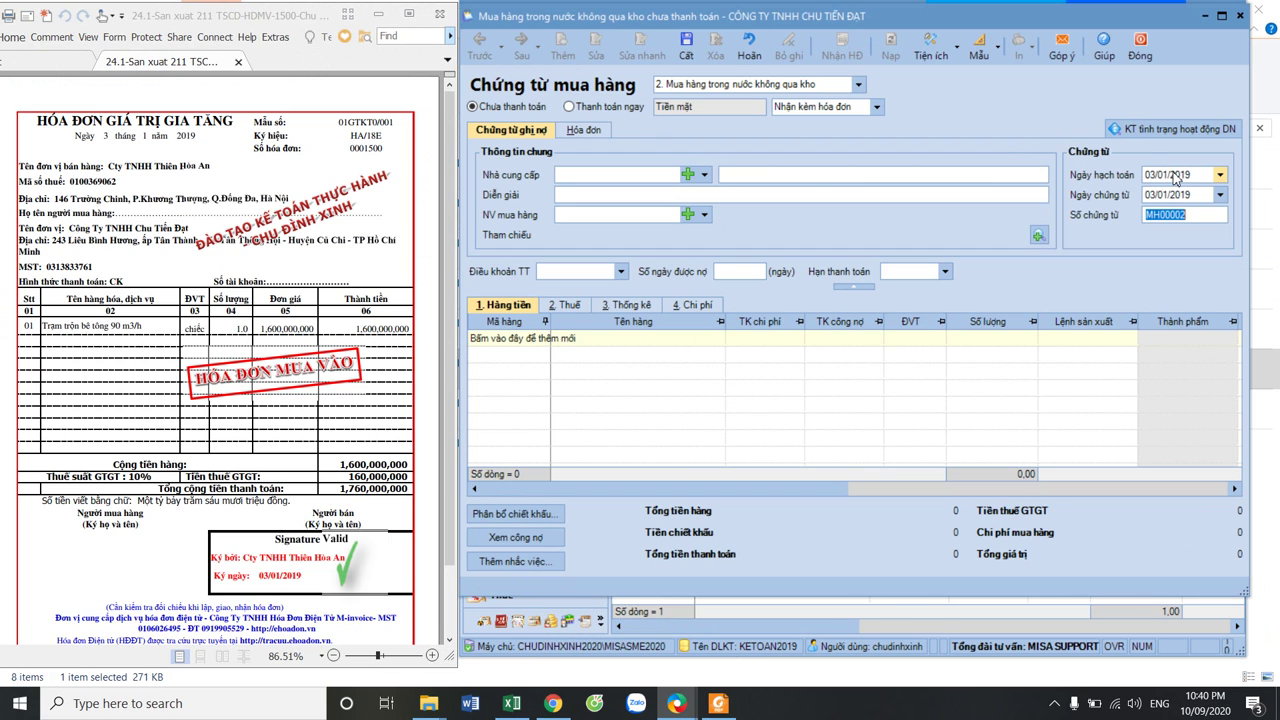
{"action": "left_click", "coordinate": [706, 175]}
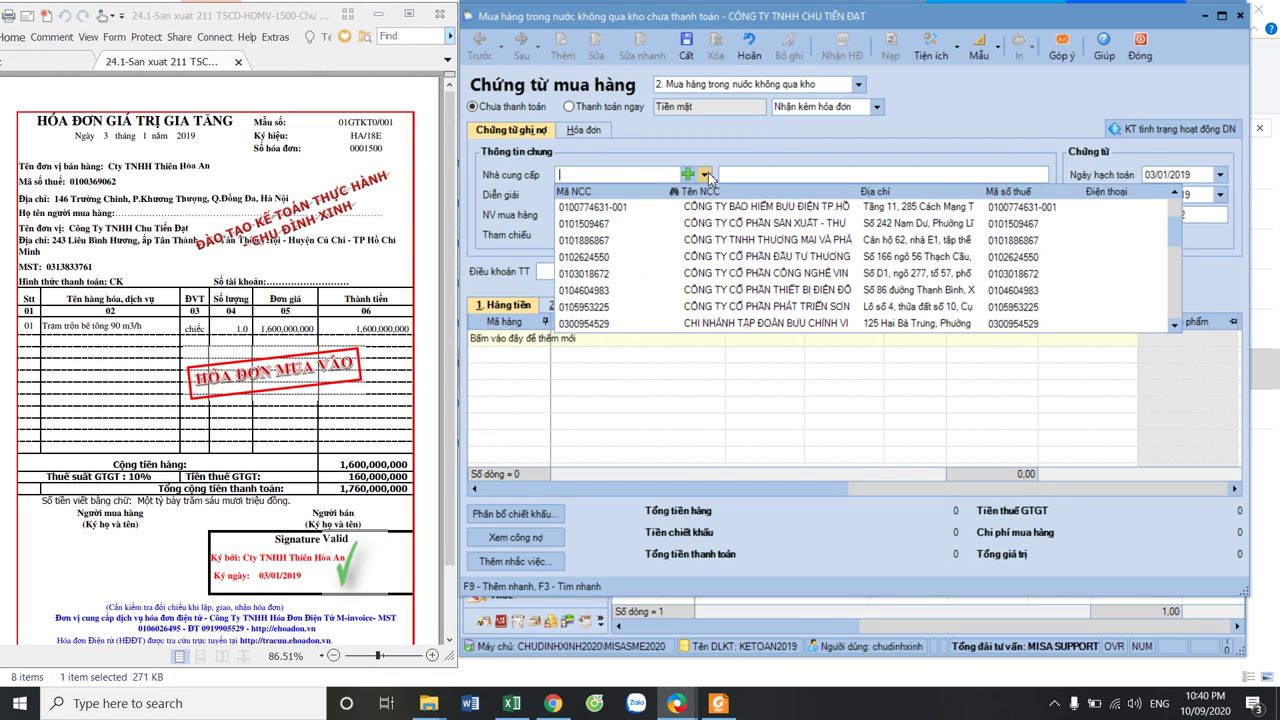
{"action": "left_click", "coordinate": [859, 86]}
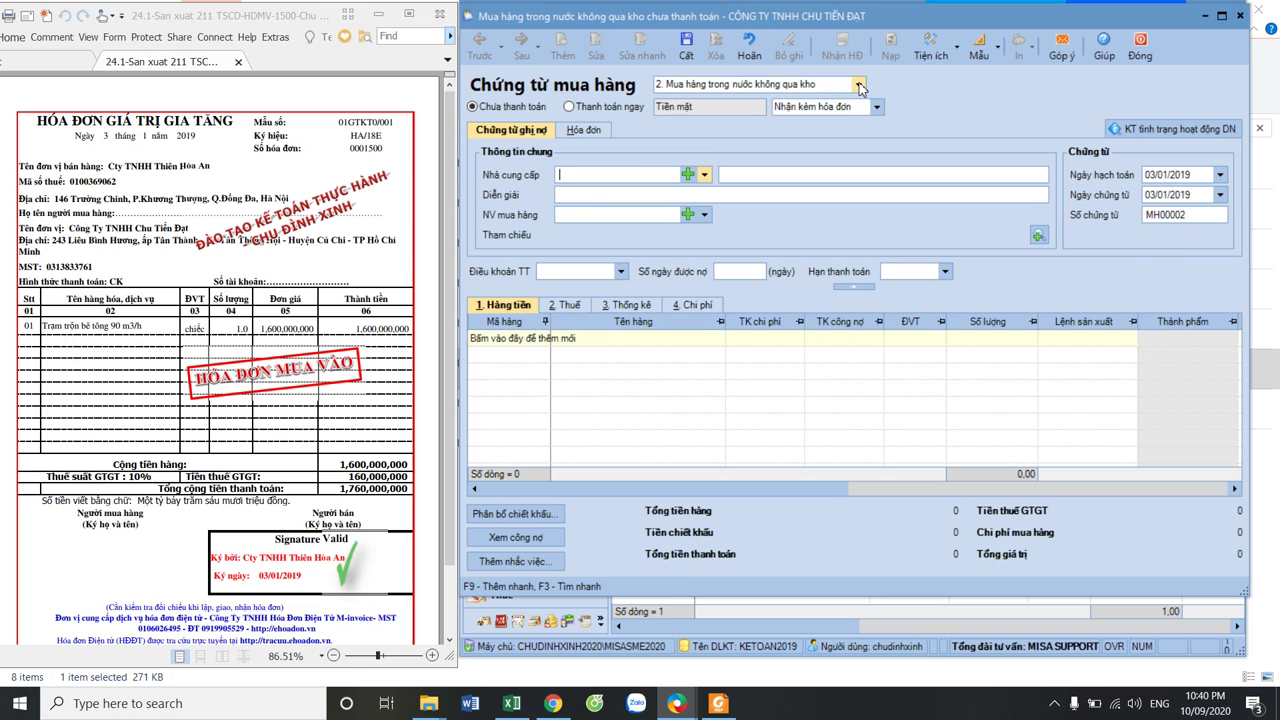
{"action": "left_click", "coordinate": [783, 87]}
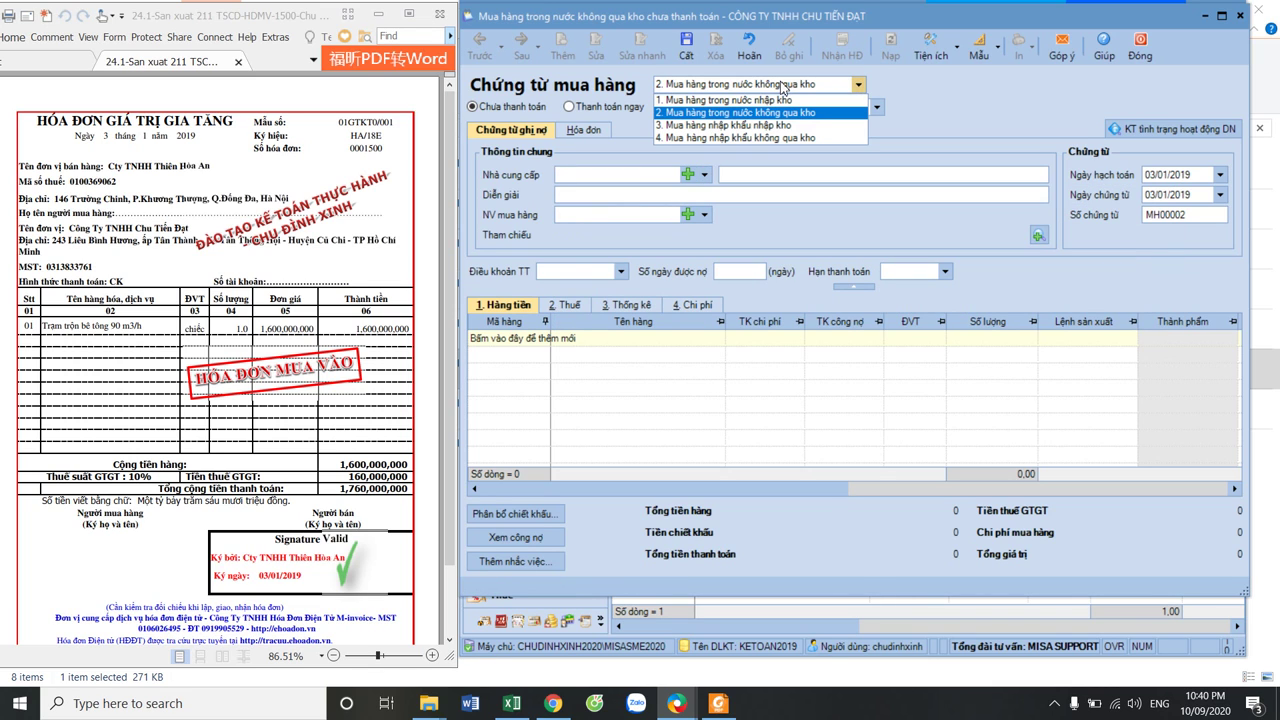
{"action": "left_click", "coordinate": [953, 87]}
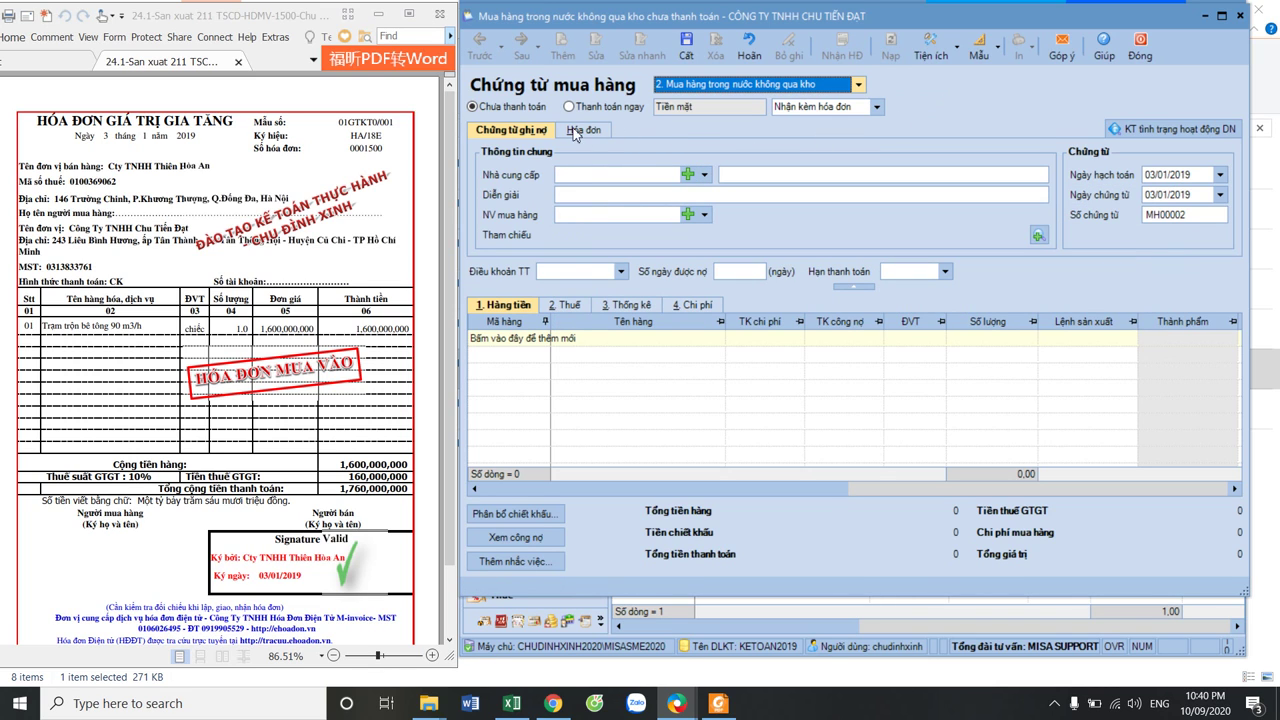
Select CÔNG TY TNHH THIÊN HOÀ AN as the voucher's supplier and kt as the purchasing employee
{"action": "left_click", "coordinate": [706, 175]}
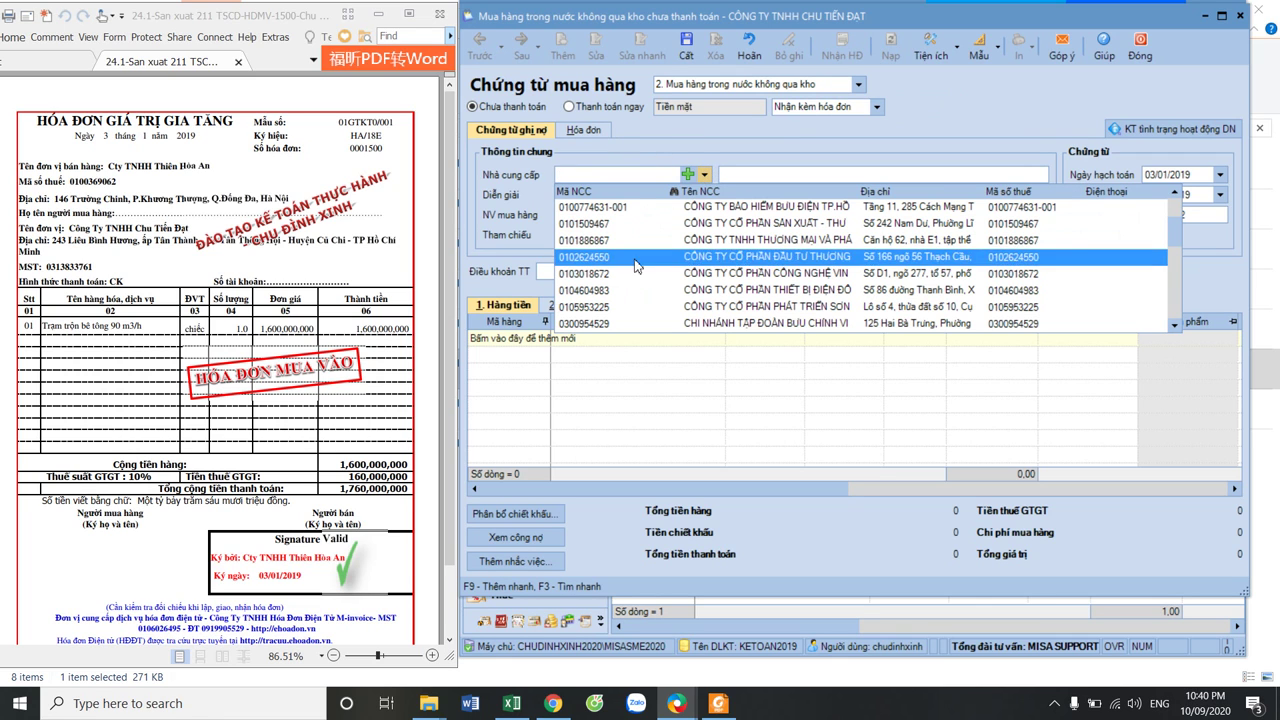
{"action": "scroll", "coordinate": [620, 297], "scroll_direction": "down", "scroll_amount": 1}
{"action": "scroll", "coordinate": [634, 298], "scroll_direction": "down", "scroll_amount": 3}
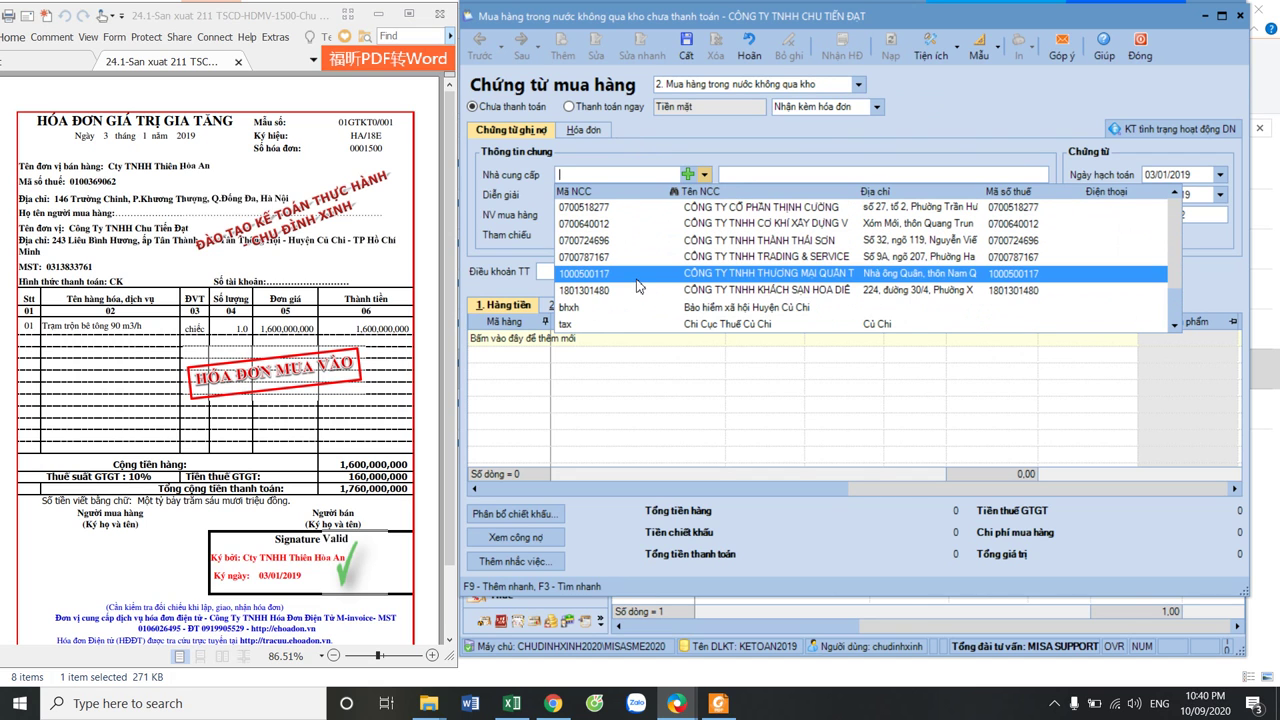
{"action": "scroll", "coordinate": [638, 285], "scroll_direction": "up", "scroll_amount": 3}
{"action": "scroll", "coordinate": [638, 286], "scroll_direction": "up", "scroll_amount": 2}
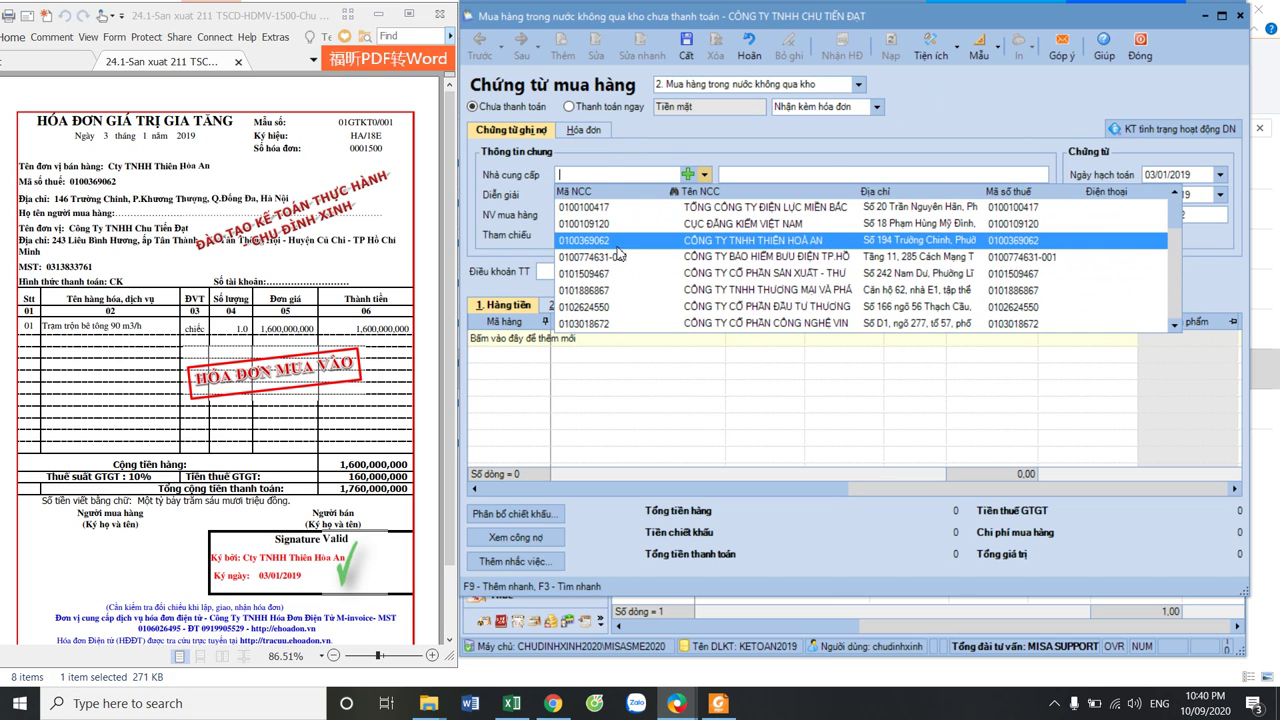
{"action": "left_click", "coordinate": [622, 243]}
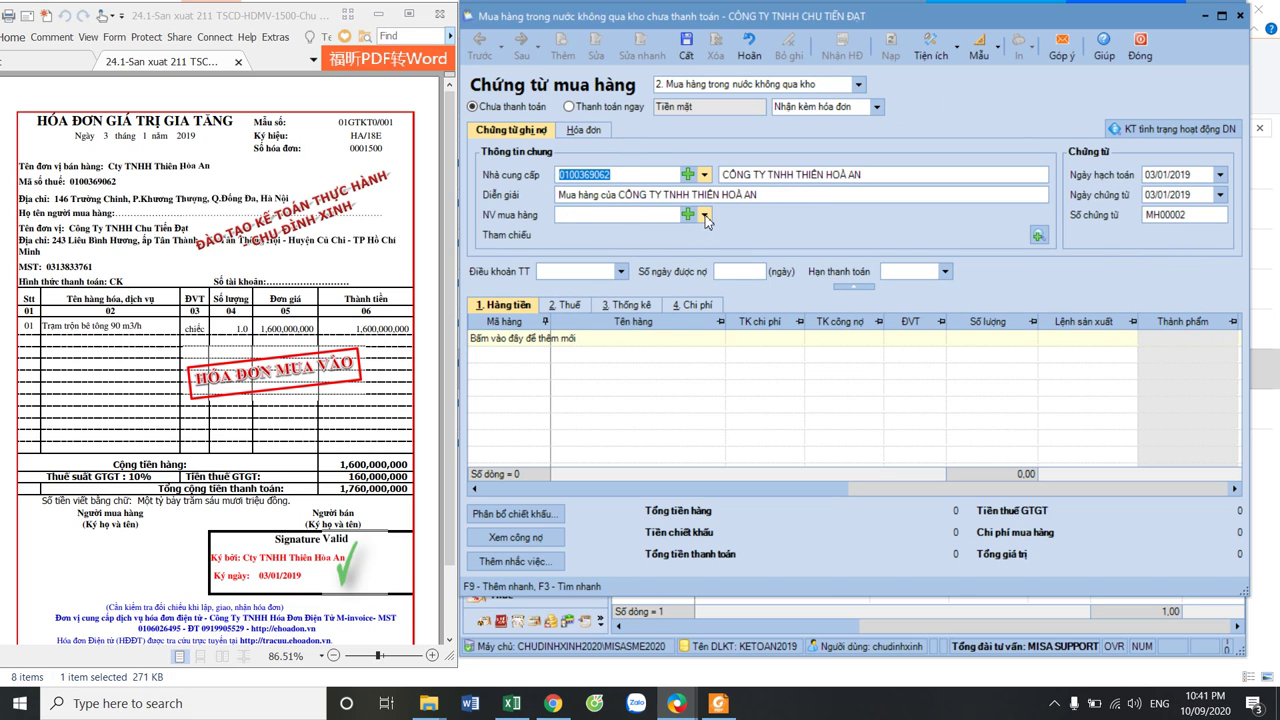
{"action": "left_click", "coordinate": [706, 220]}
{"action": "left_click", "coordinate": [608, 255]}
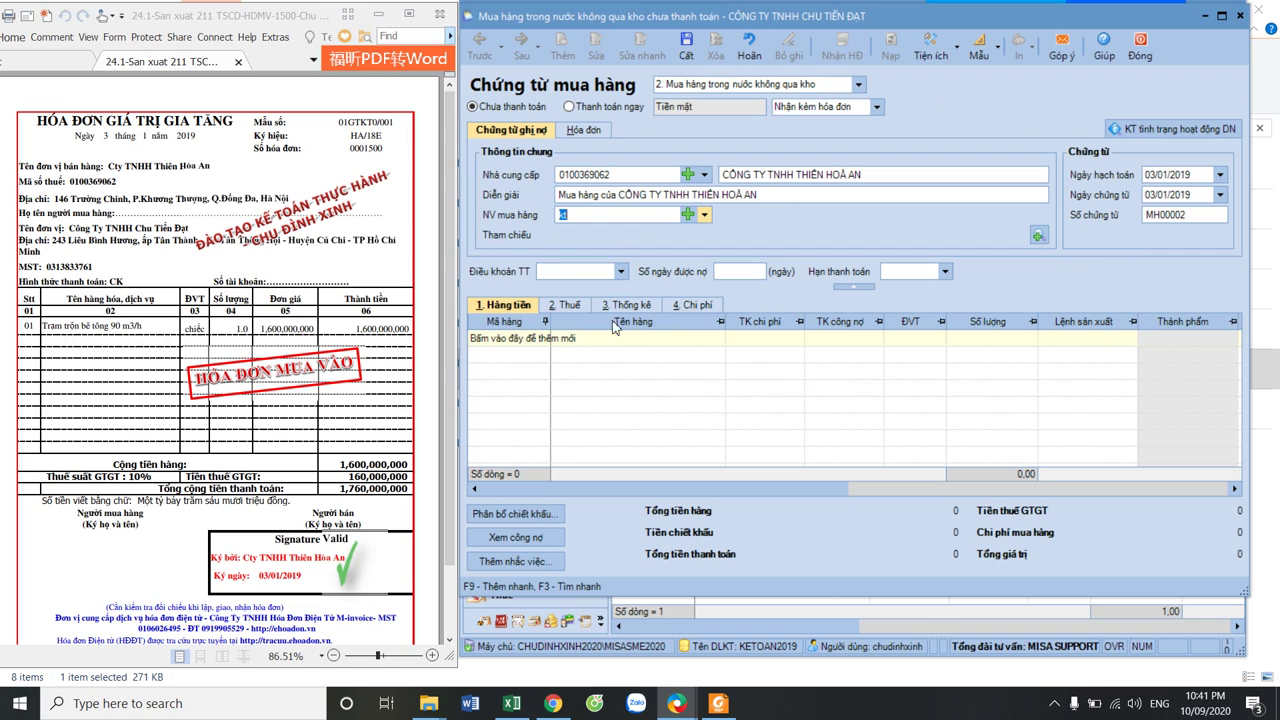
Add a new goods item with code tramtronbetong and the name Trạm trộn bê tông 90 m3/h from the invoice
{"action": "left_click", "coordinate": [545, 342]}
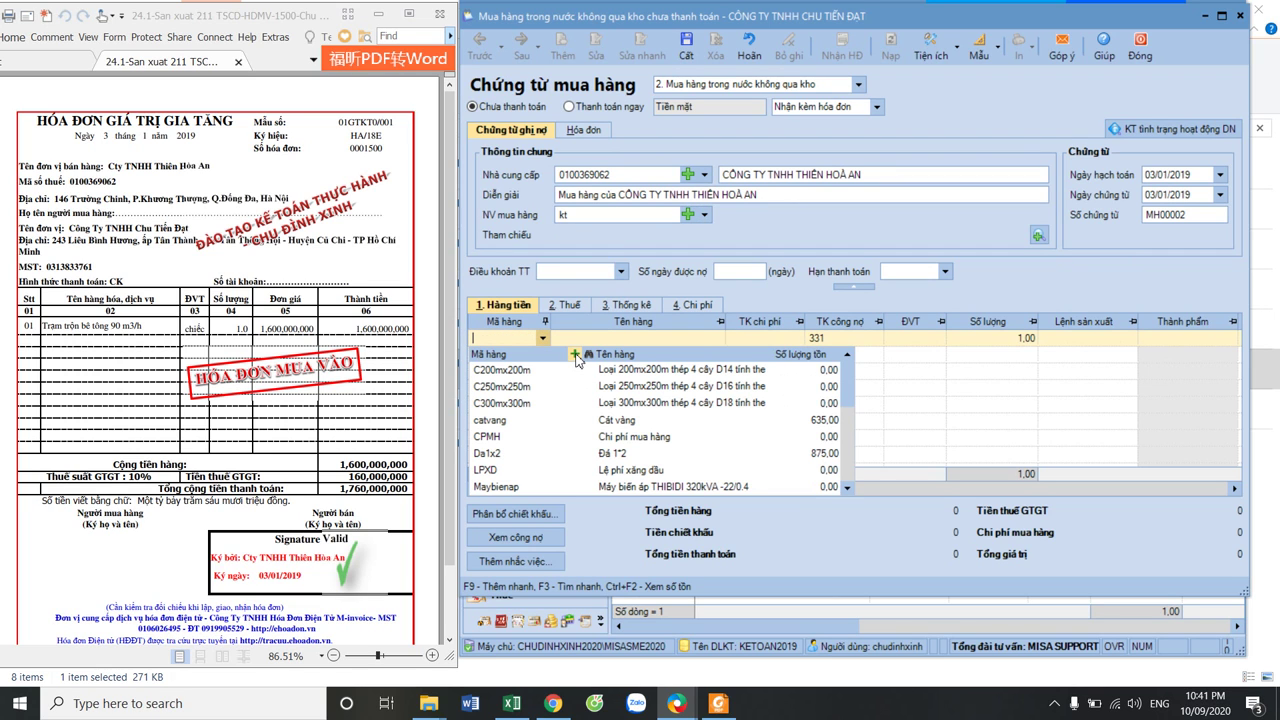
{"action": "left_click", "coordinate": [576, 355]}
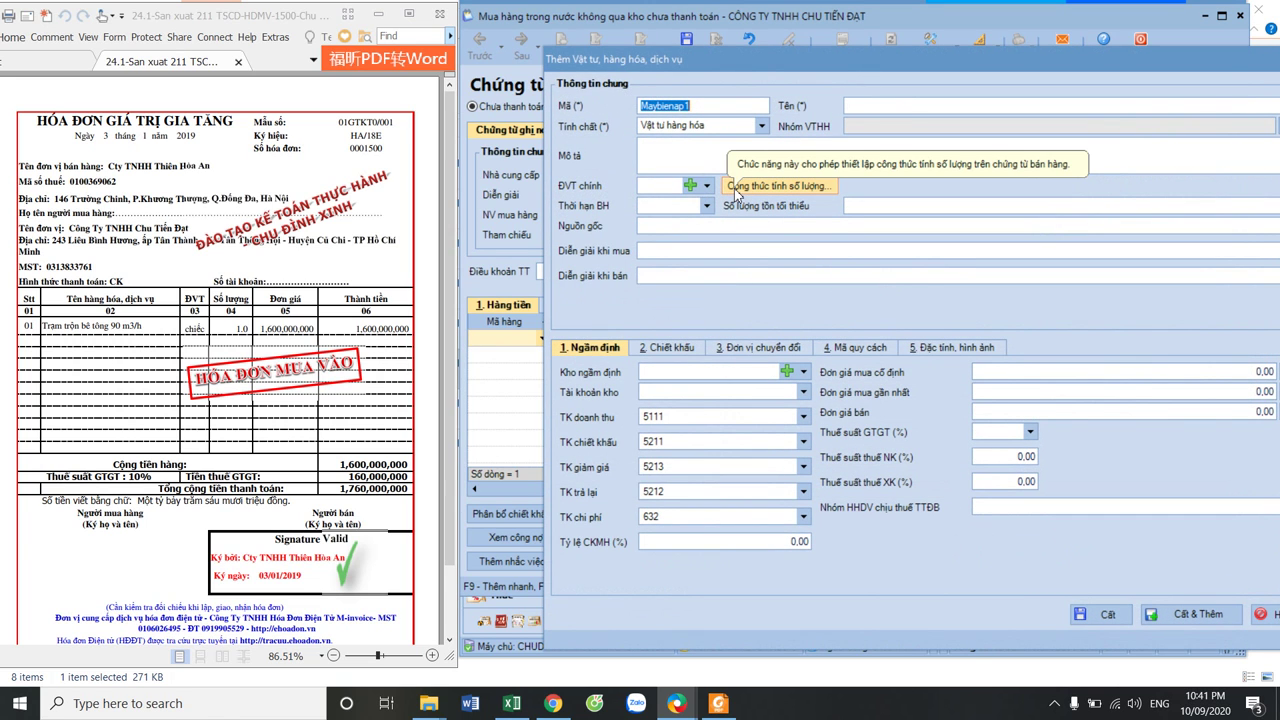
{"action": "type", "text": "tramtronb"}
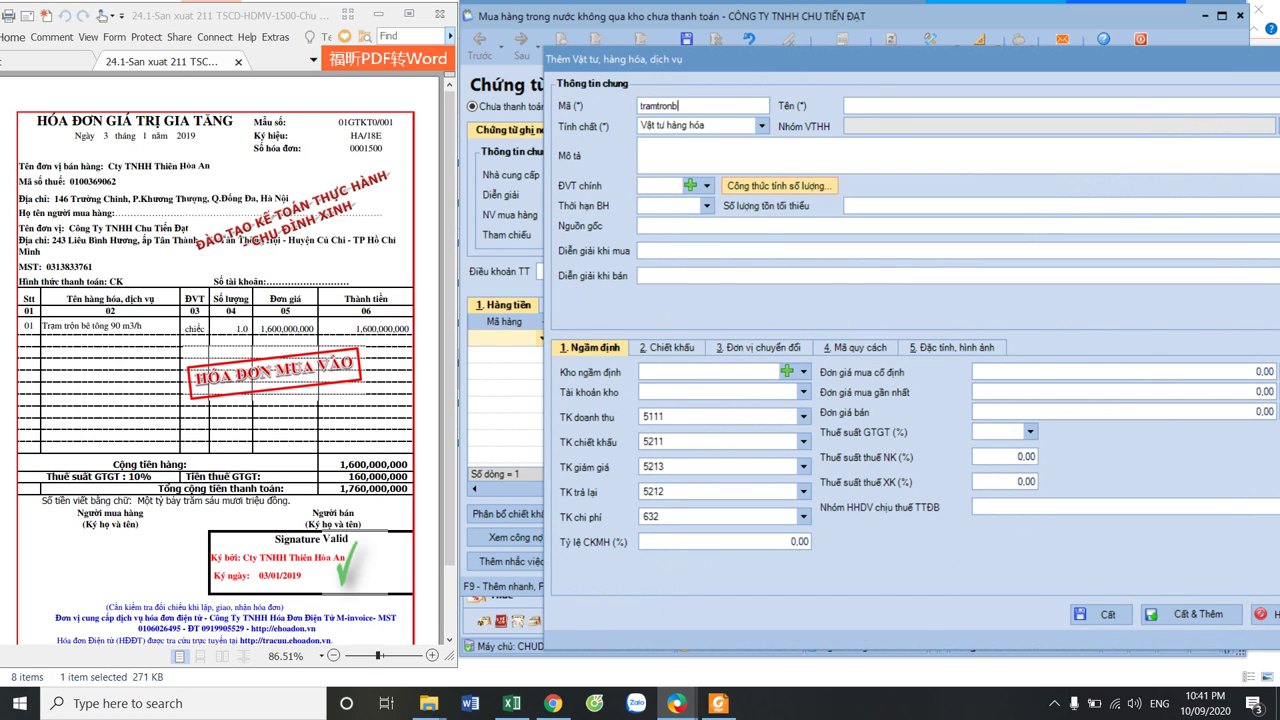
{"action": "type", "text": "etong"}
{"action": "left_click", "coordinate": [145, 326]}
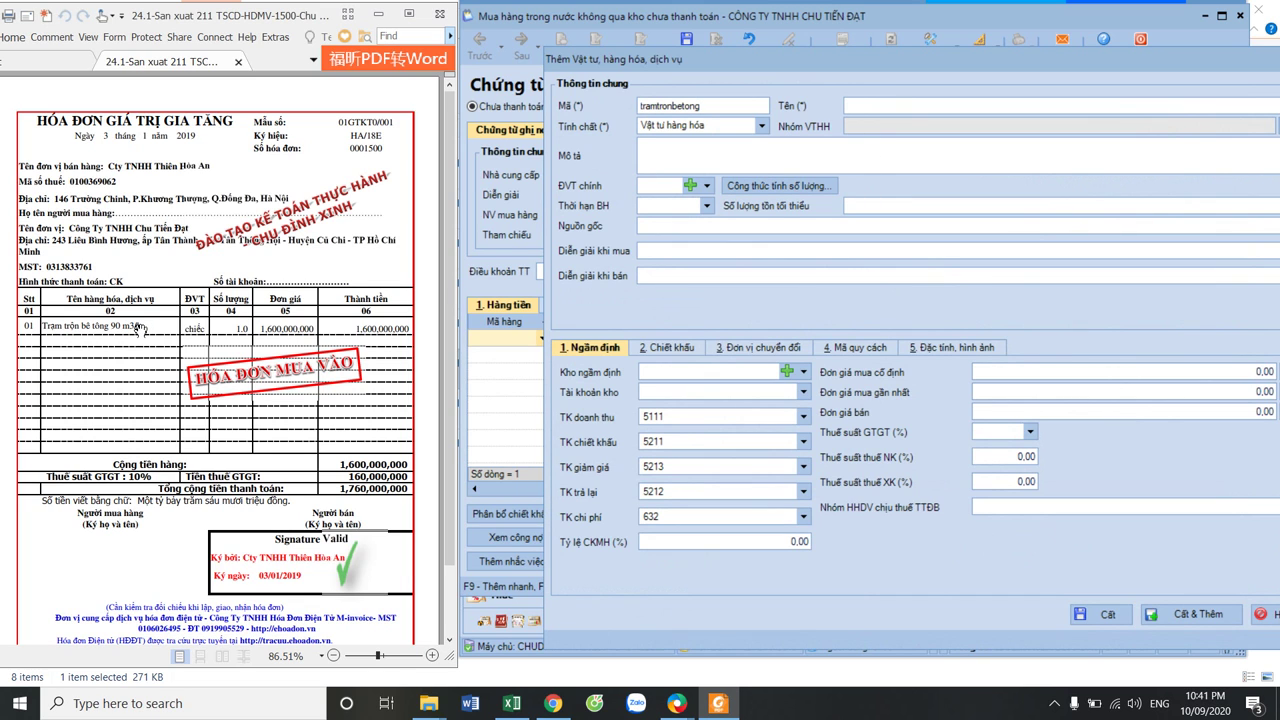
{"action": "left_click_drag", "start_coordinate": [131, 322], "coordinate": [42, 326]}
{"action": "left_click", "coordinate": [860, 106]}
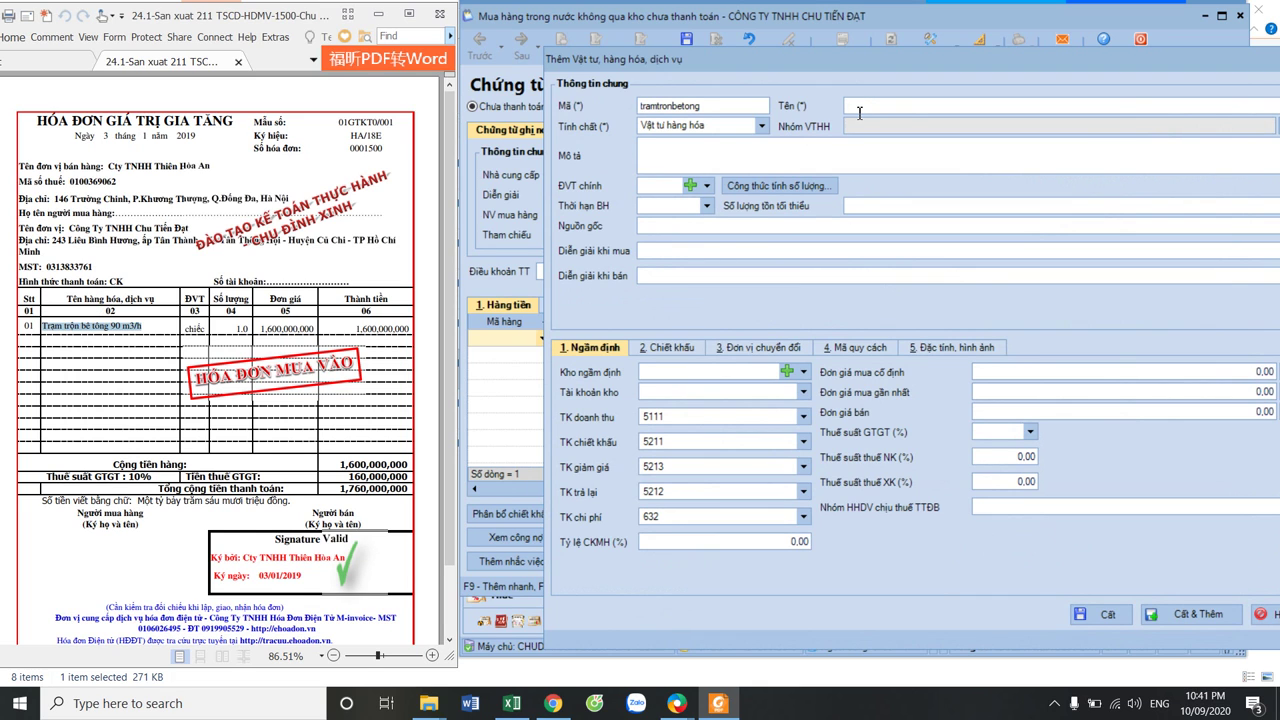
{"action": "type", "text": "Trạm trộn bê tông 90 m3/h"}
Set the new item's nature to Chỉ là diễn giải and save it into the voucher's goods line
{"action": "left_click", "coordinate": [893, 127]}
{"action": "left_click", "coordinate": [762, 126]}
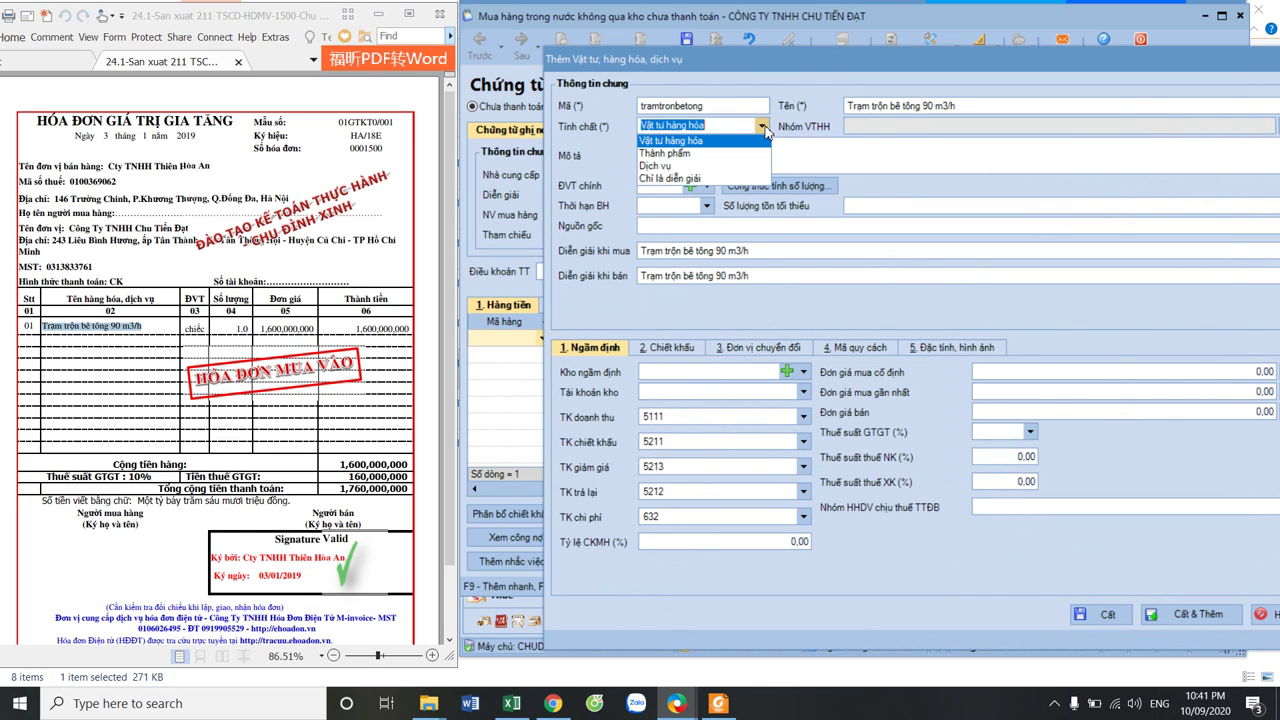
{"action": "left_click", "coordinate": [700, 179]}
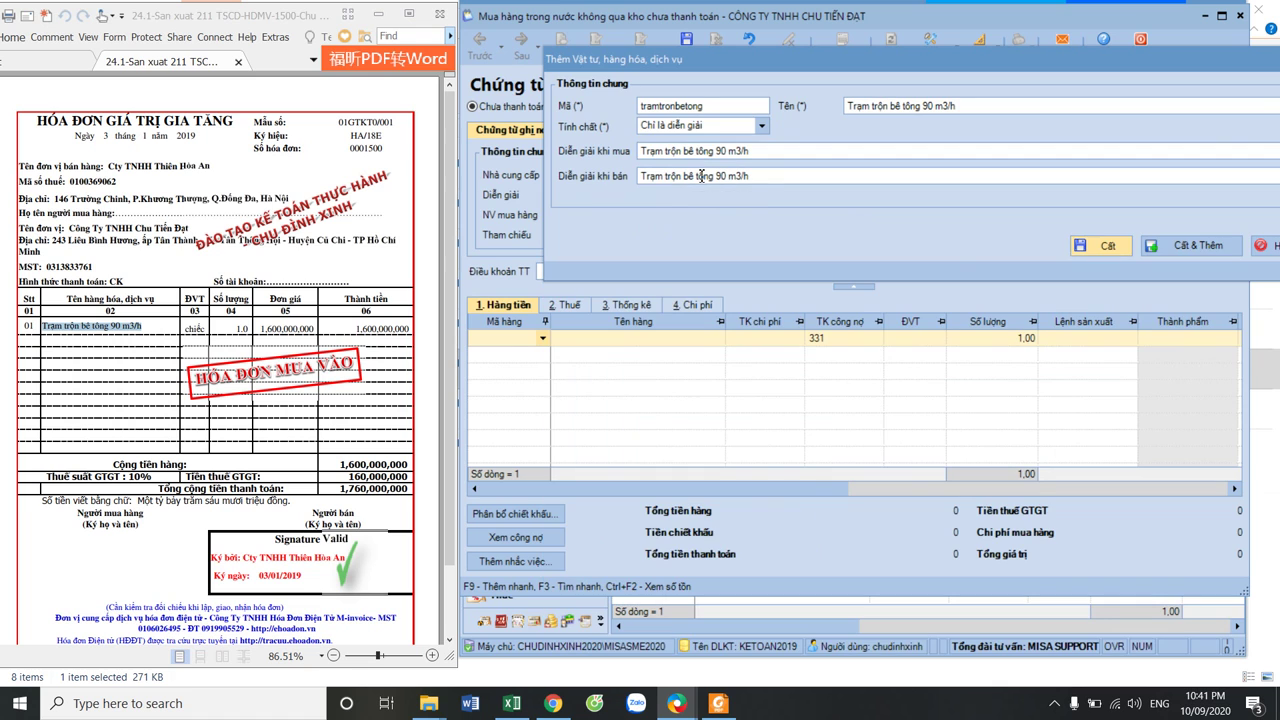
{"action": "left_click", "coordinate": [1123, 253]}
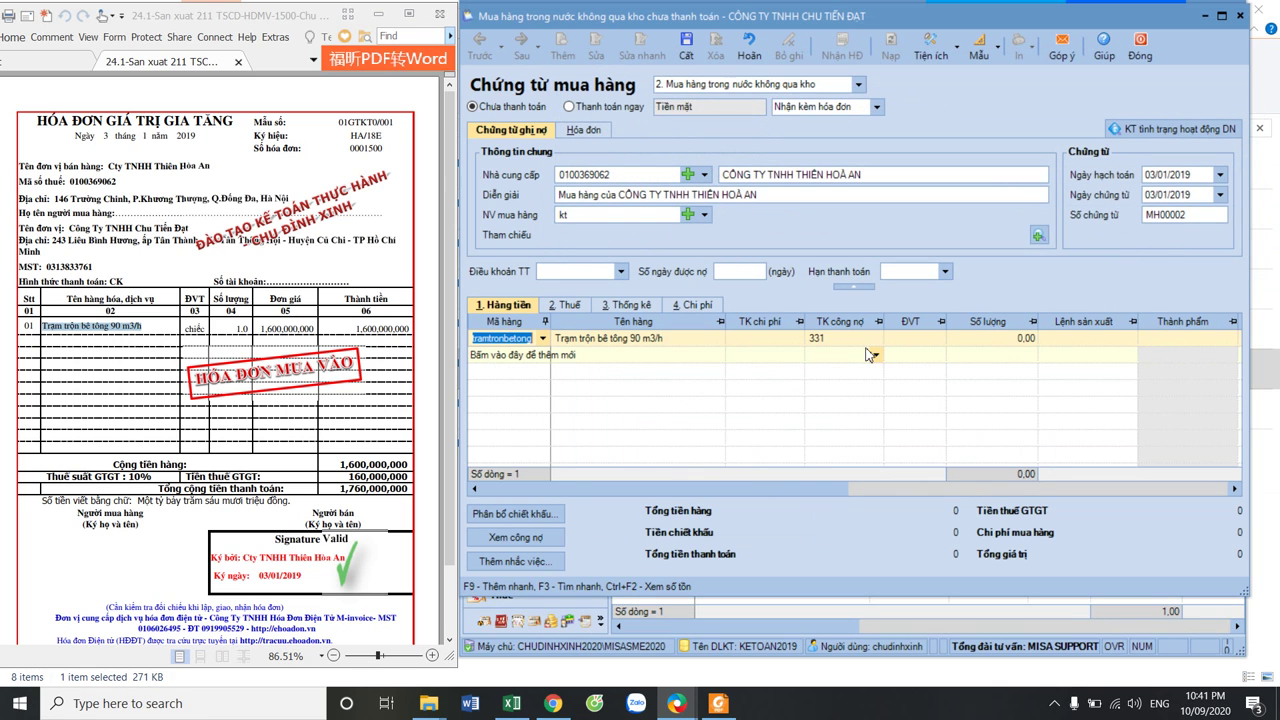
Set the expense account of the mixing station line to 2112, Máy móc, thiết bị
{"action": "left_click", "coordinate": [790, 343]}
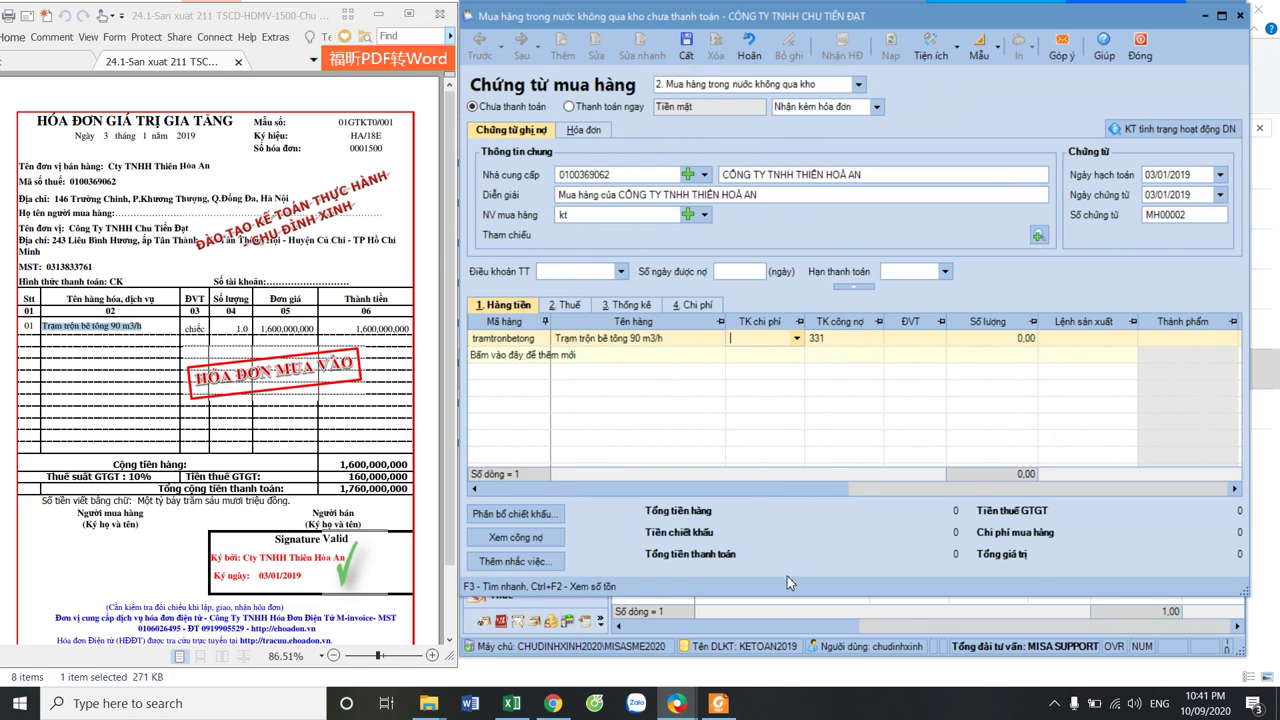
{"action": "left_click", "coordinate": [797, 340]}
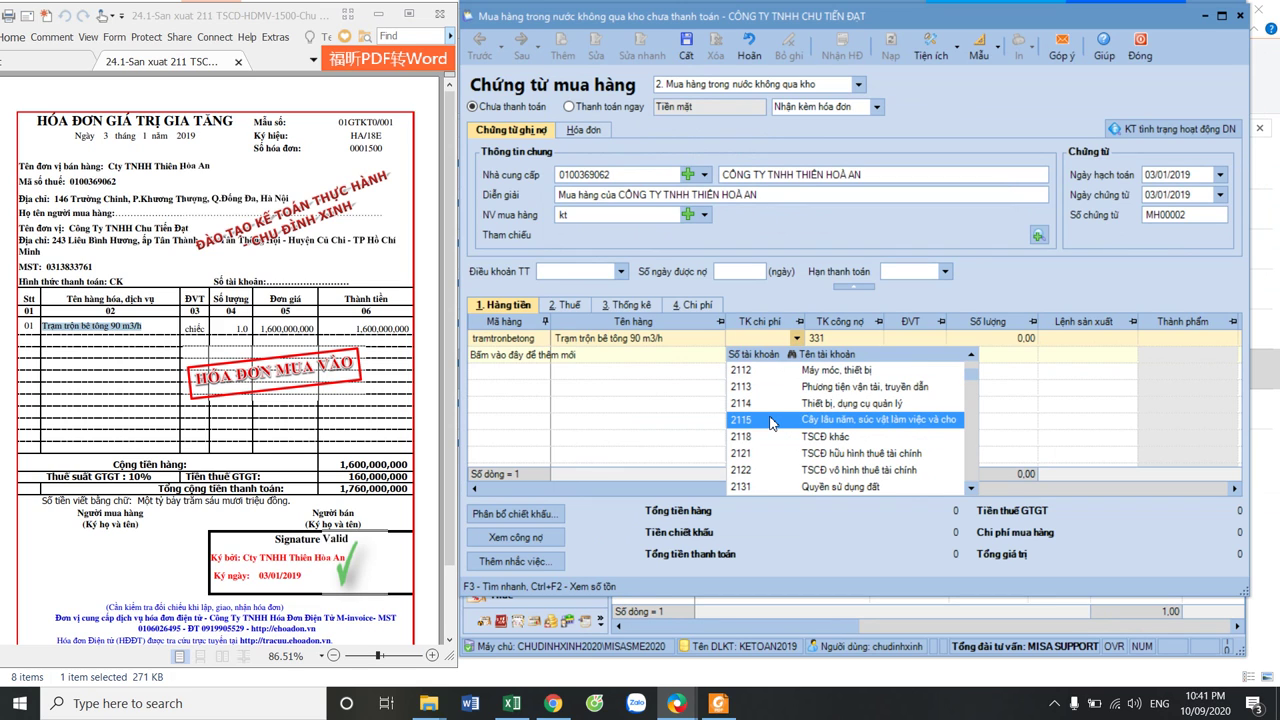
{"action": "scroll", "coordinate": [775, 424], "scroll_direction": "up", "scroll_amount": 2}
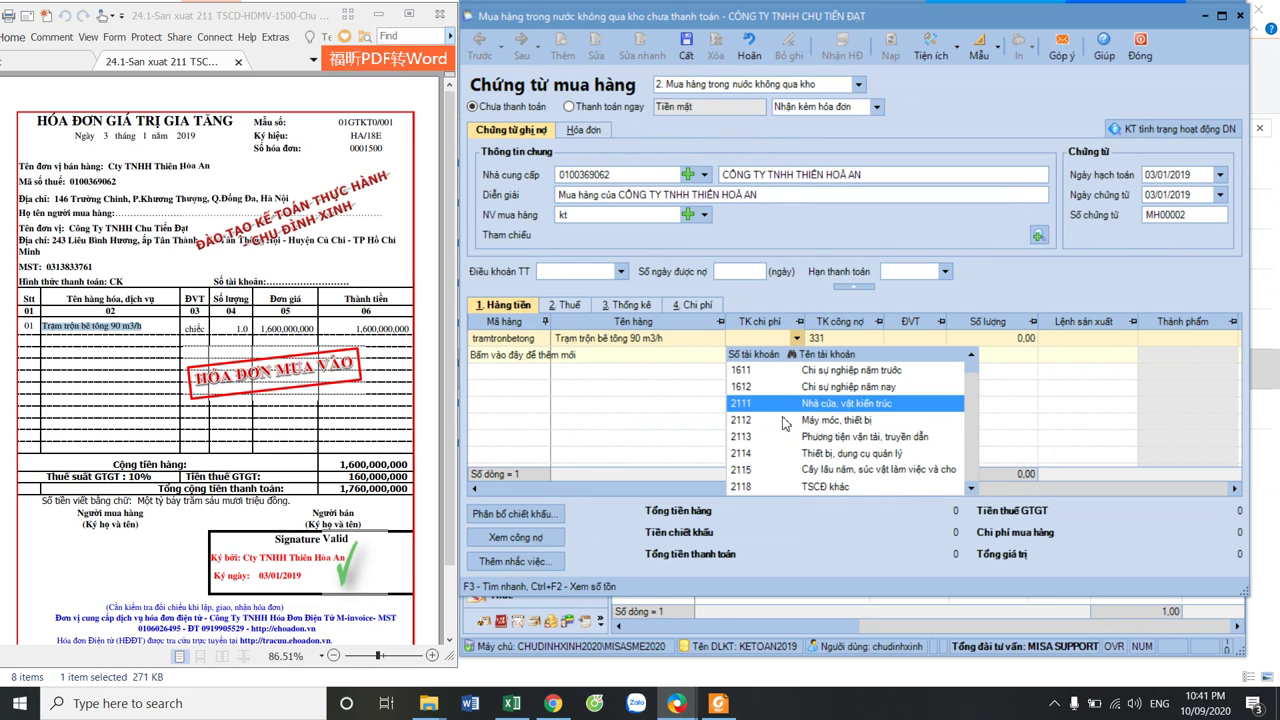
{"action": "left_click", "coordinate": [782, 425]}
Enter a quantity of 1 and an amount of 1.600.000.000 for the mixing station line
{"action": "left_click", "coordinate": [940, 340]}
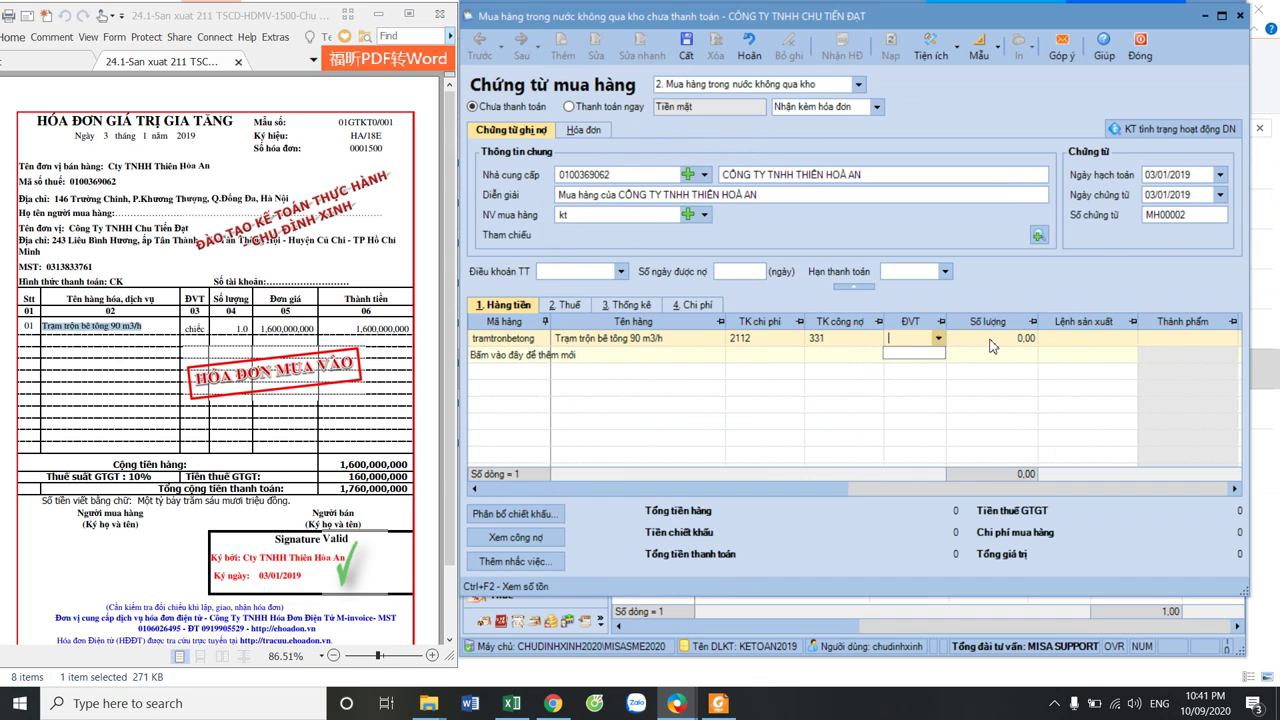
{"action": "left_click", "coordinate": [1018, 340]}
{"action": "left_click", "coordinate": [1086, 340]}
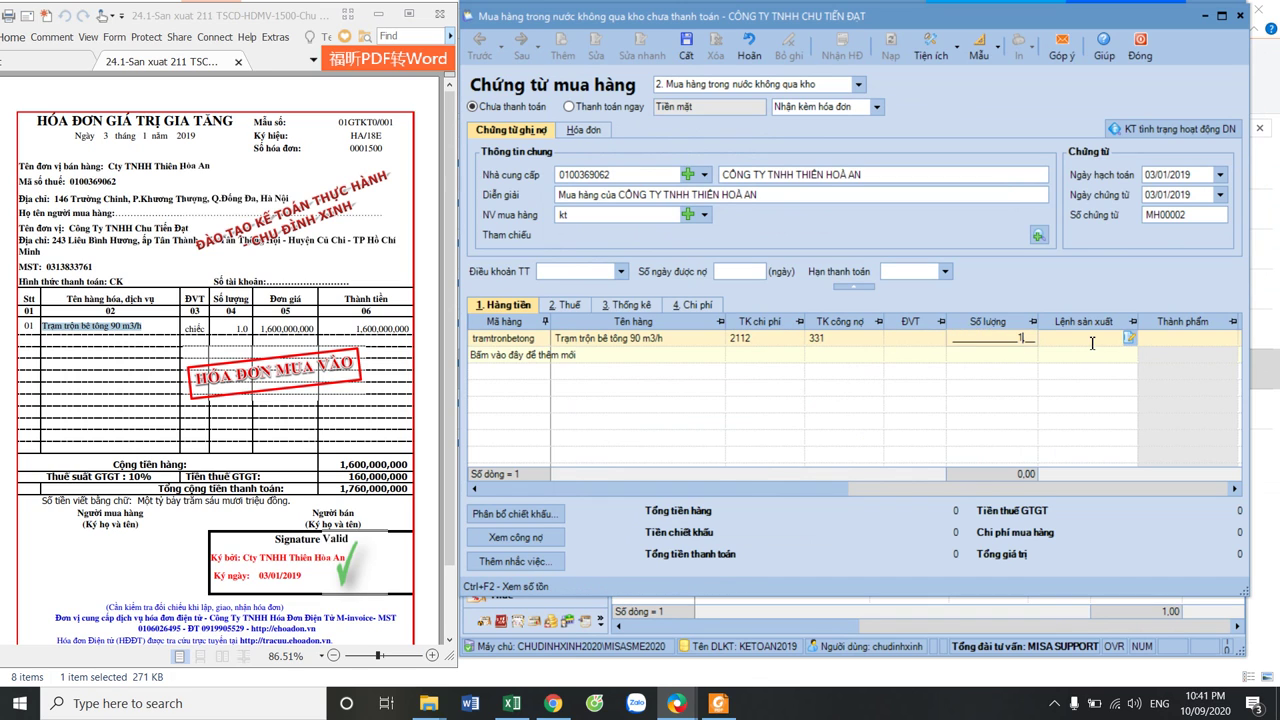
{"action": "scroll", "coordinate": [910, 619], "scroll_direction": "right", "scroll_amount": 5}
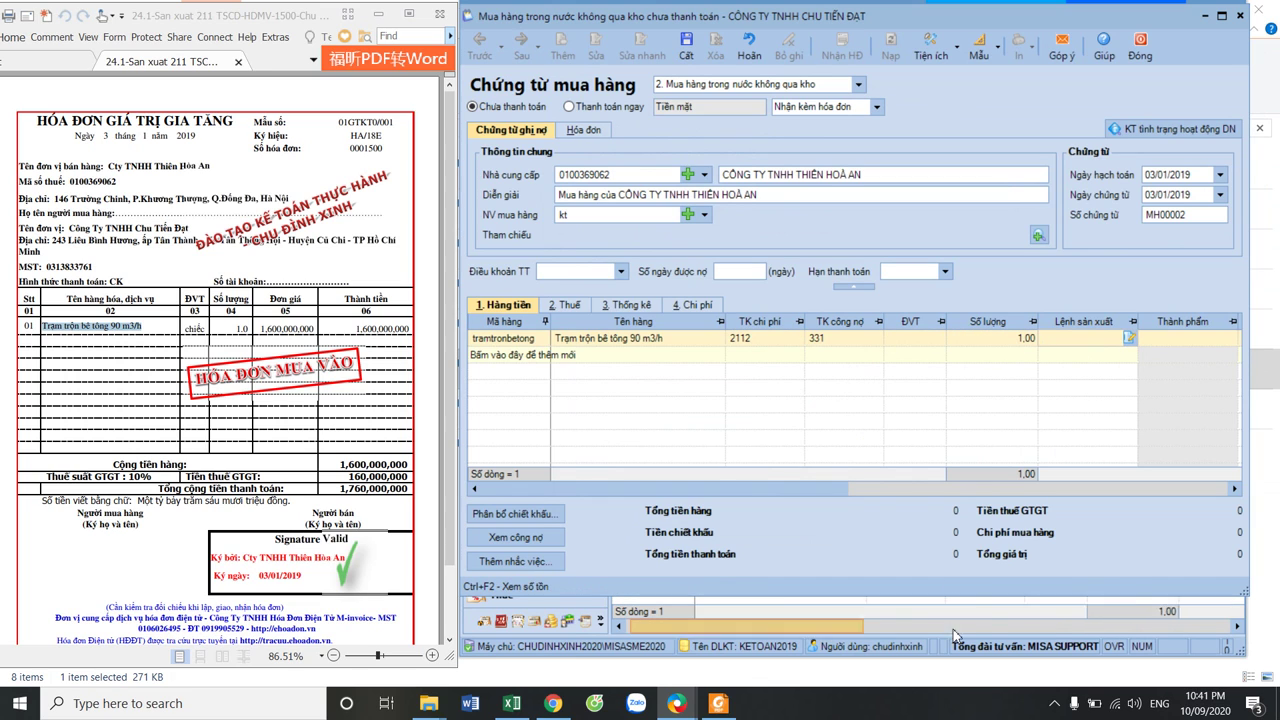
{"action": "left_click", "coordinate": [897, 487]}
{"action": "left_click", "coordinate": [1186, 340]}
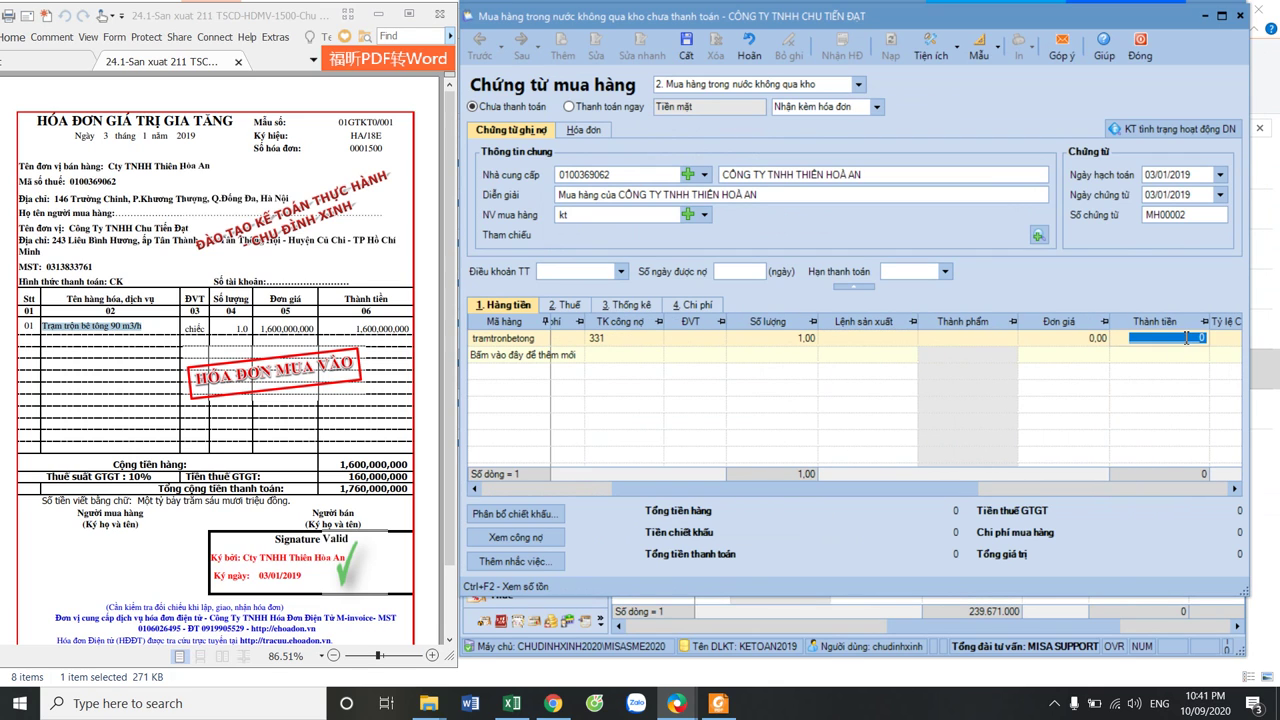
{"action": "type", "text": "160000"}
Set the line's VAT rate to 10% and enter 1500 as the invoice number in the invoice details
{"action": "left_click", "coordinate": [571, 308]}
{"action": "left_click", "coordinate": [983, 338]}
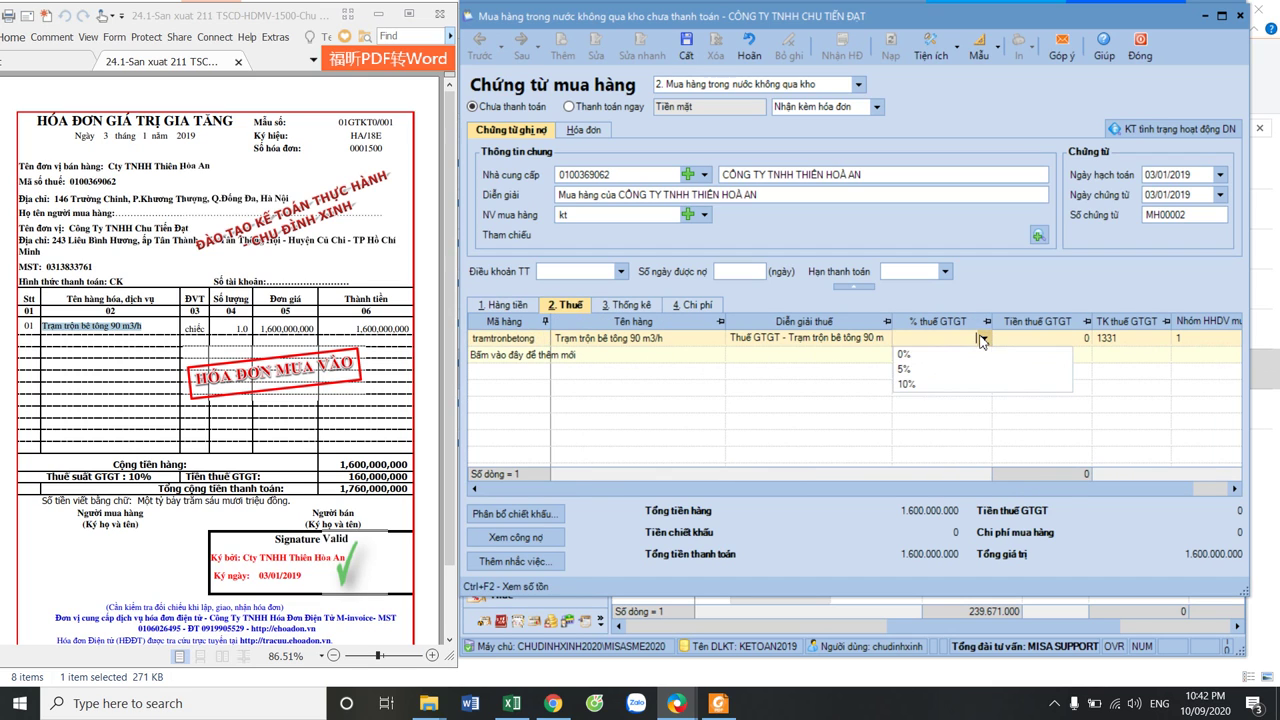
{"action": "left_click", "coordinate": [950, 384]}
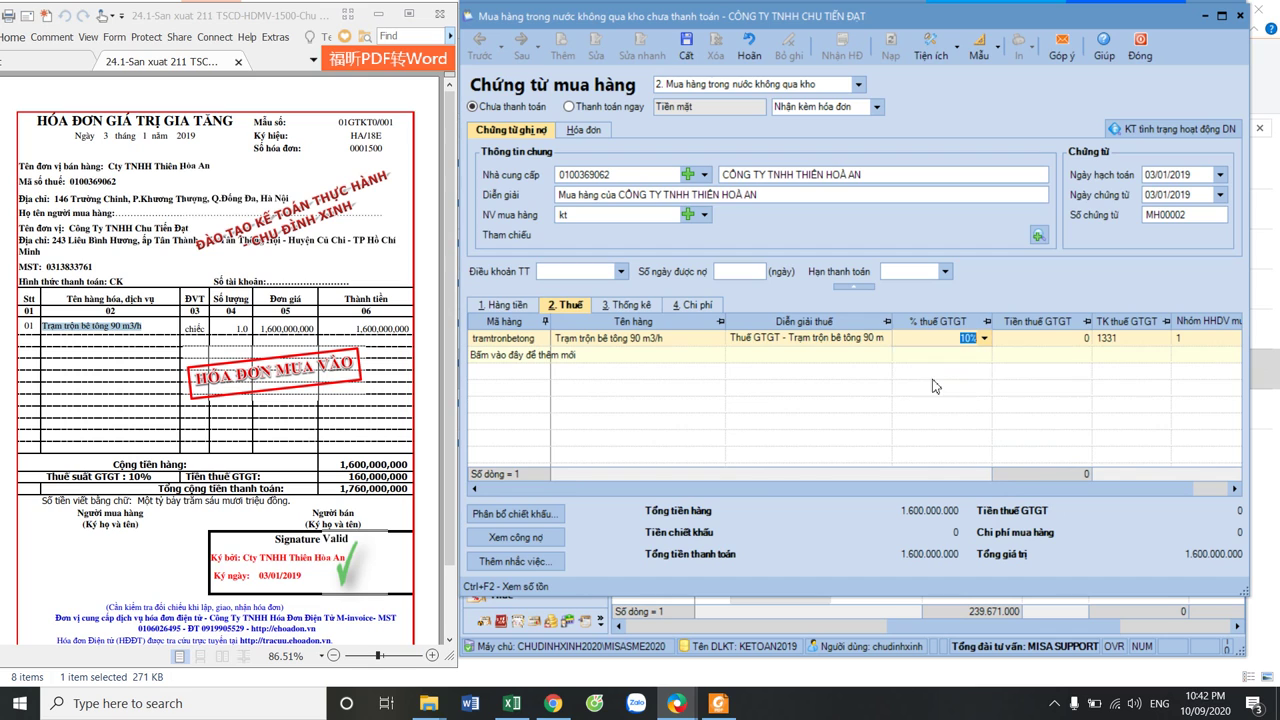
{"action": "left_click", "coordinate": [1057, 338]}
{"action": "left_click", "coordinate": [588, 130]}
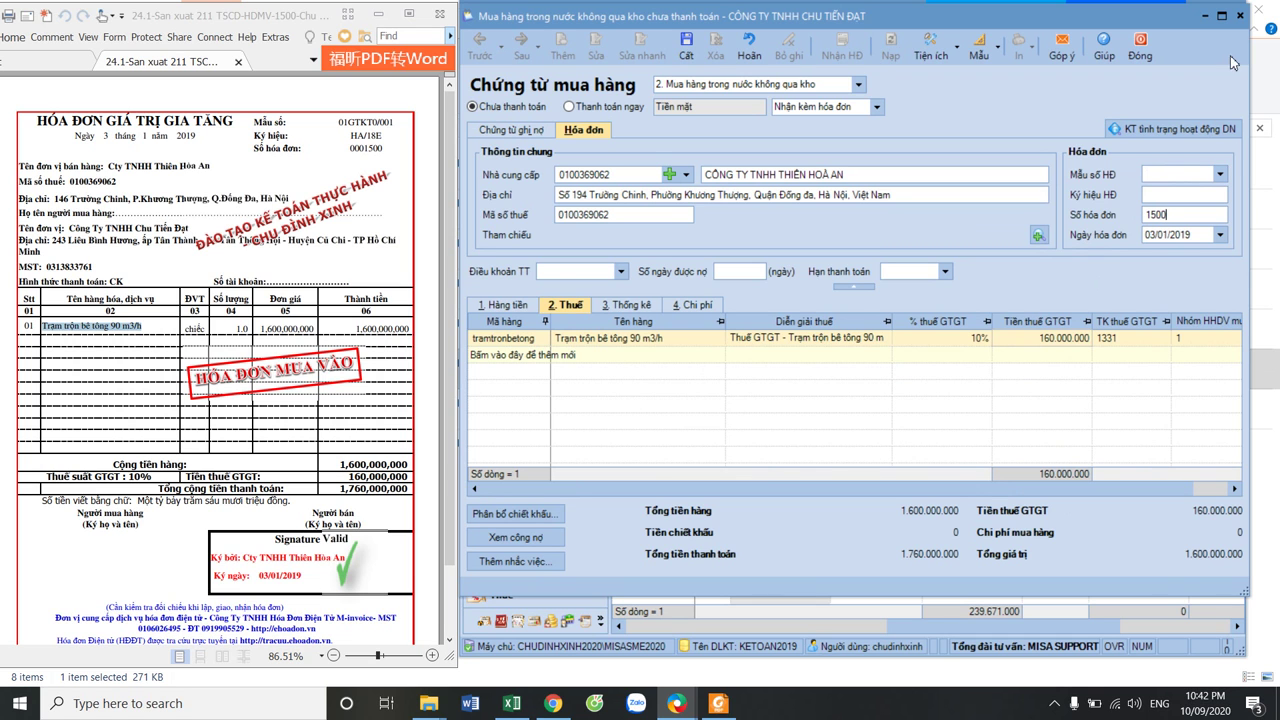
Enlarge the voucher window, back out of a first save, and check the voucher's statistics, cost and goods details
{"action": "left_click", "coordinate": [1222, 16]}
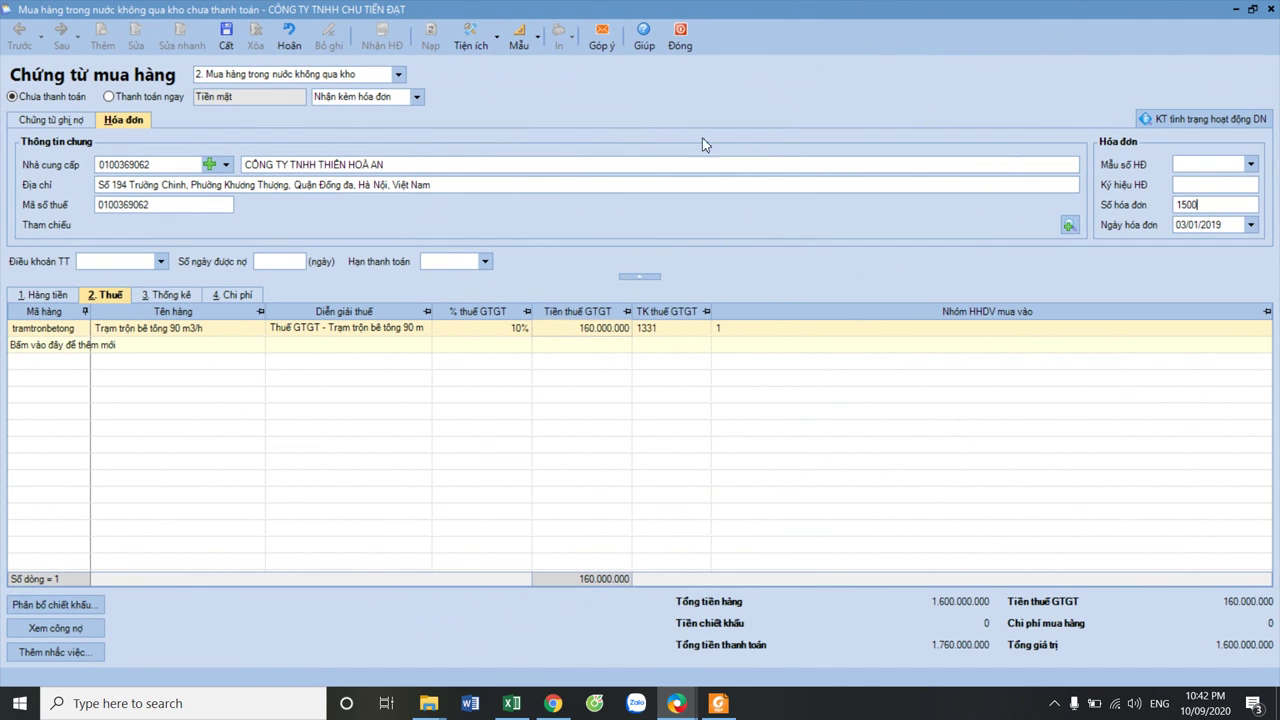
{"action": "left_click", "coordinate": [226, 38]}
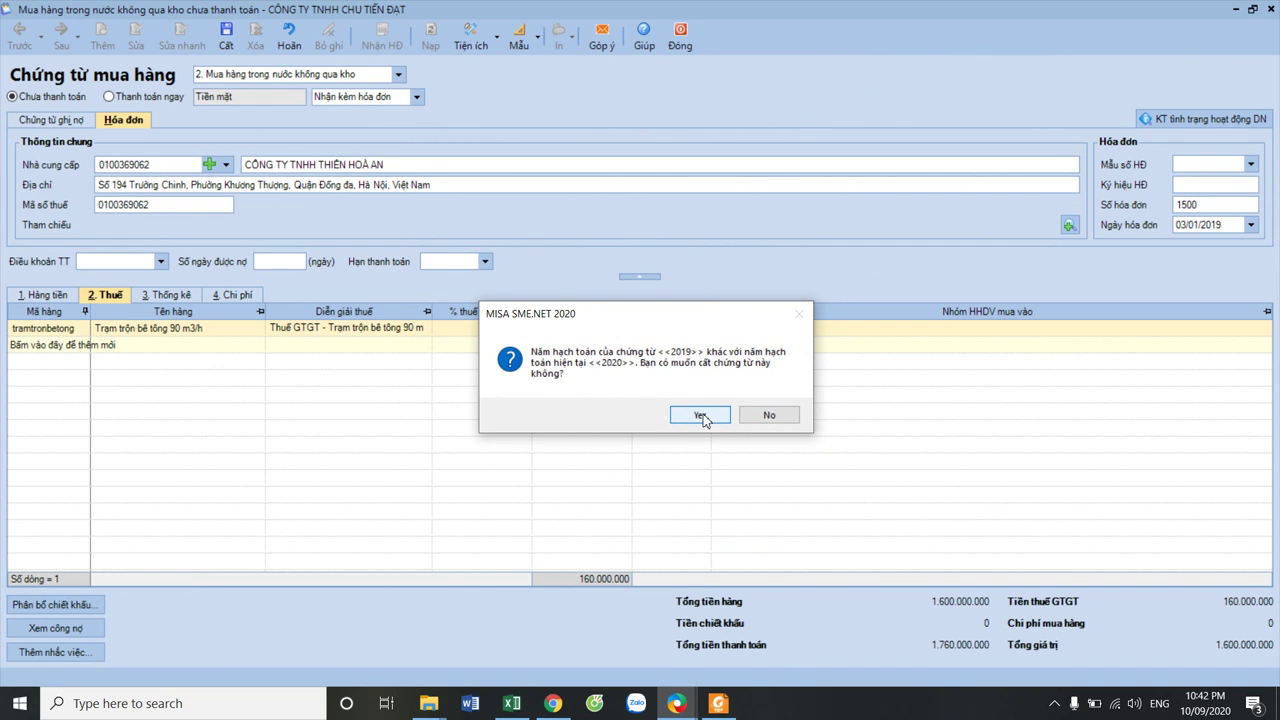
{"action": "left_click", "coordinate": [760, 415]}
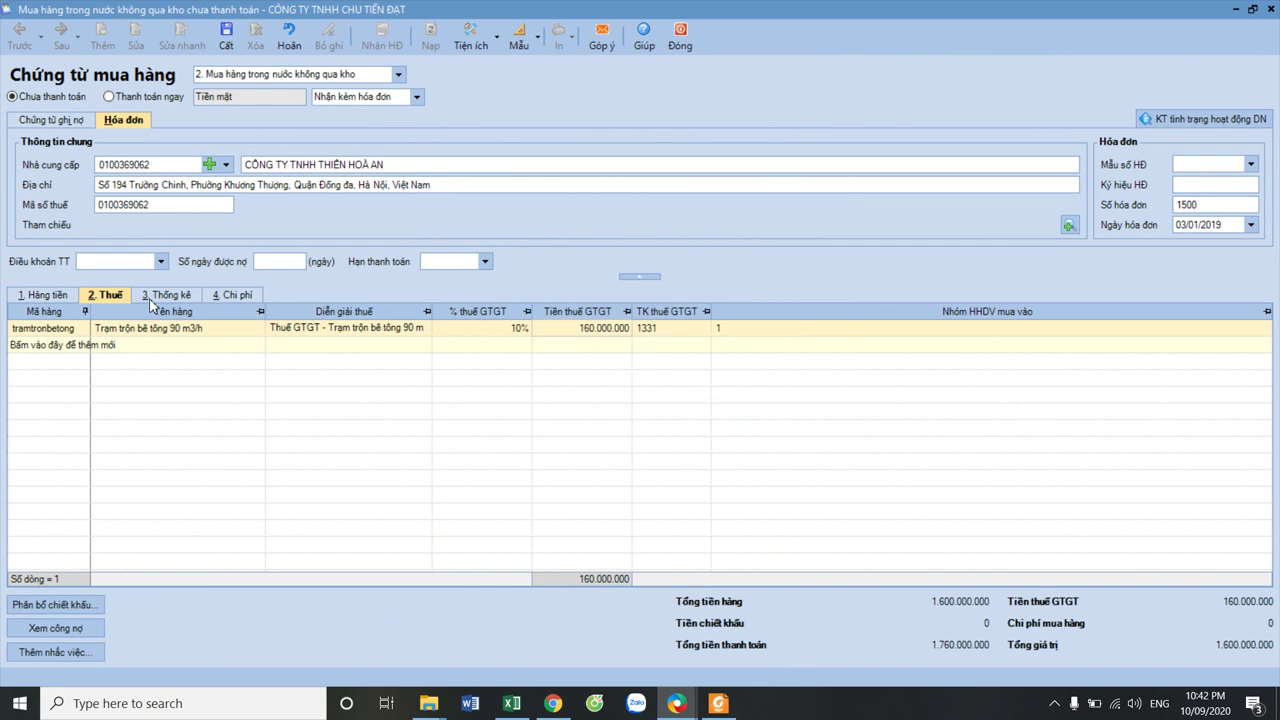
{"action": "left_click", "coordinate": [151, 300]}
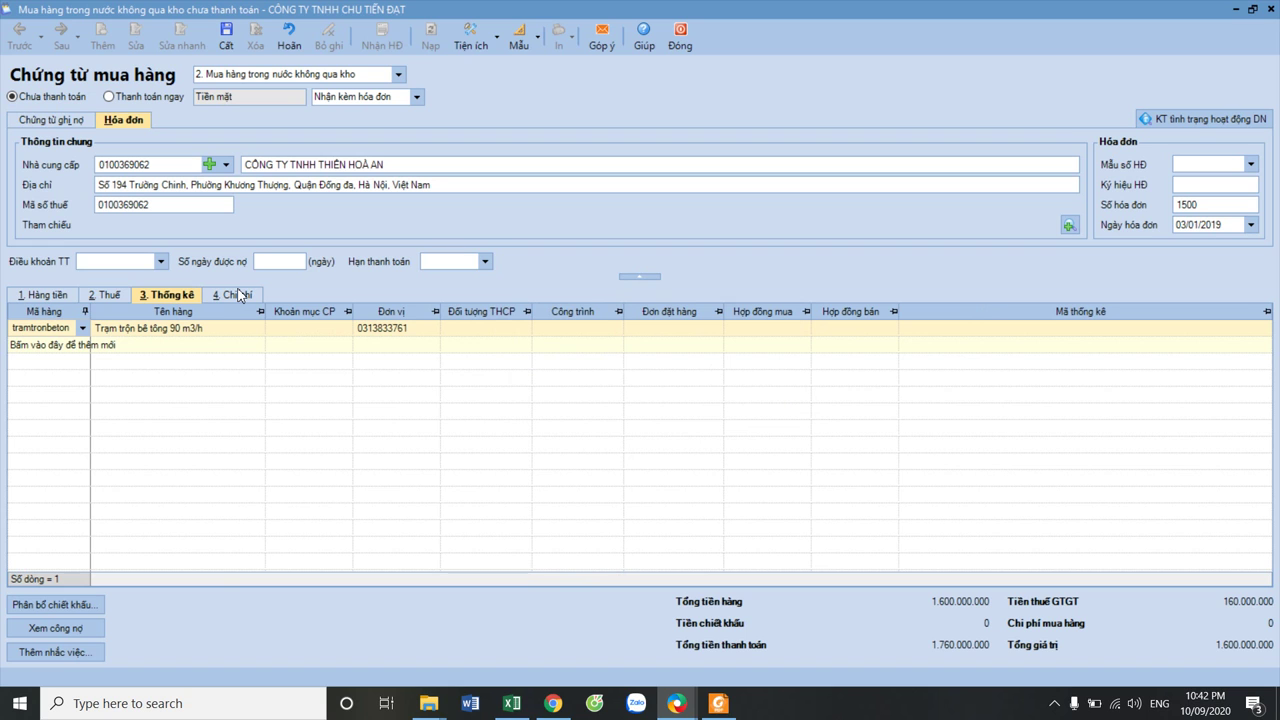
{"action": "left_click", "coordinate": [240, 294]}
{"action": "left_click", "coordinate": [58, 295]}
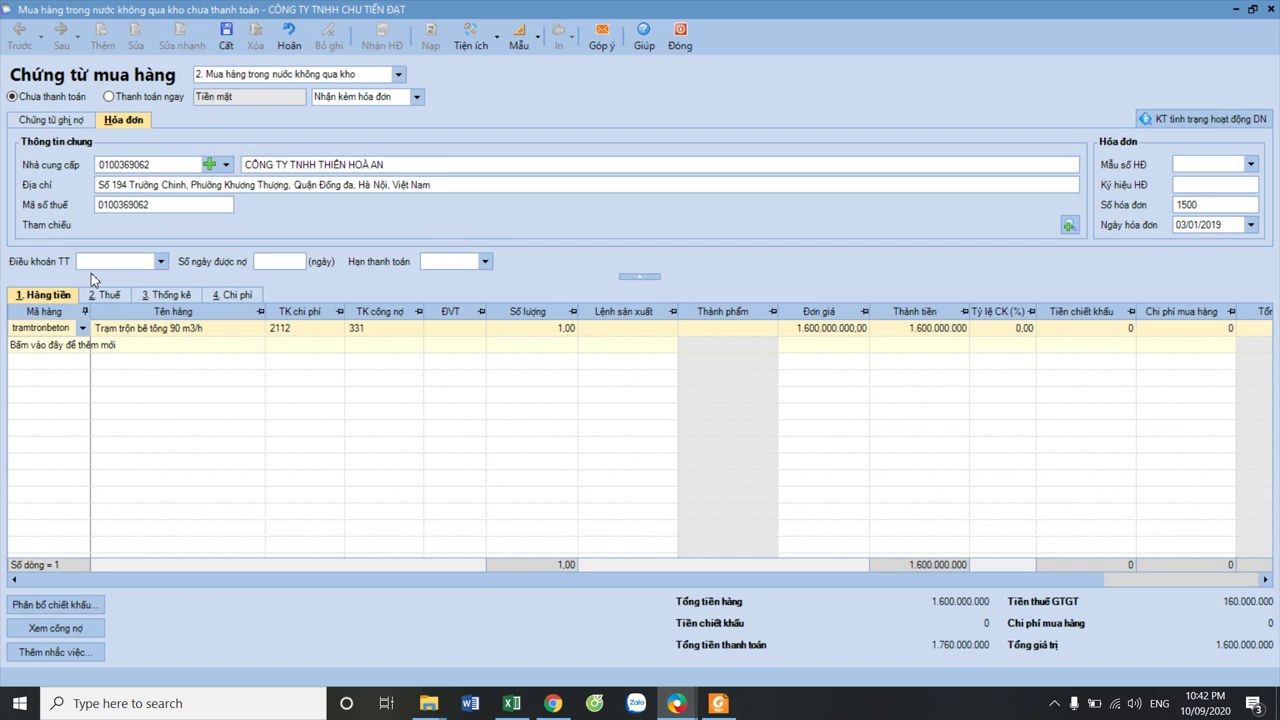
Save the mixing station voucher, accepting its 2019 posting year, and restore the window beside the invoice
{"action": "left_click", "coordinate": [226, 40]}
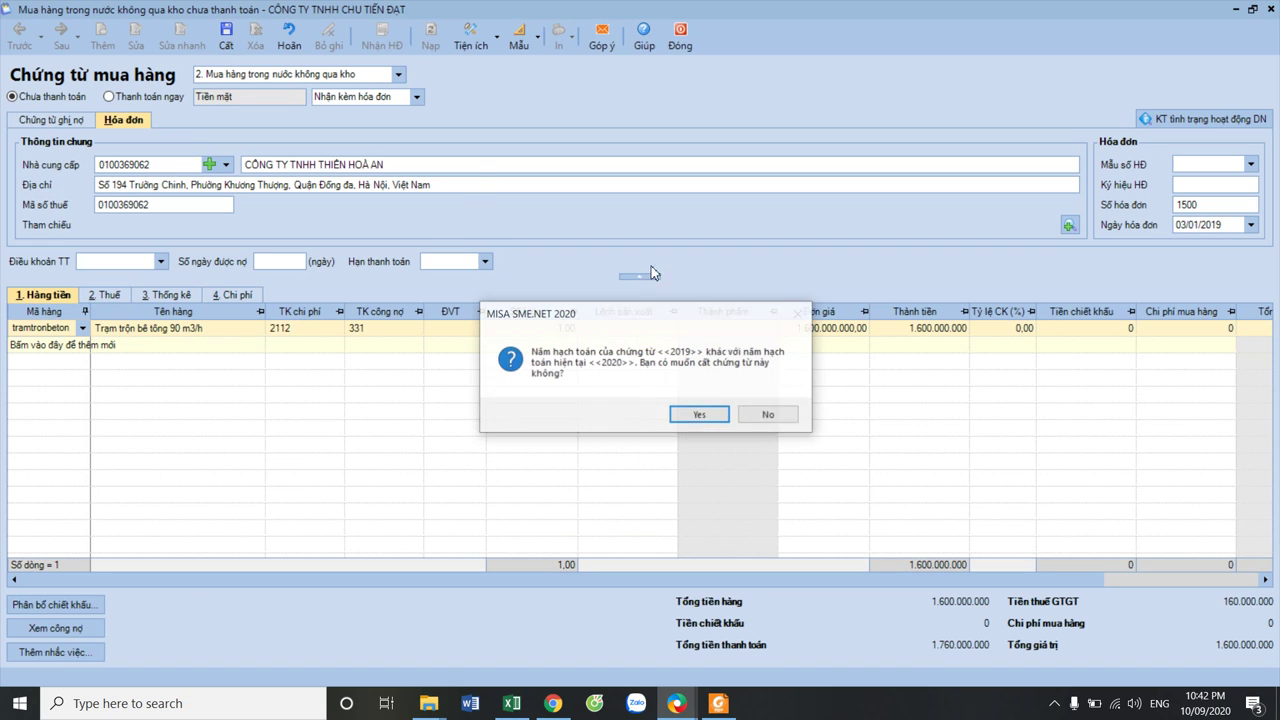
{"action": "left_click", "coordinate": [708, 414]}
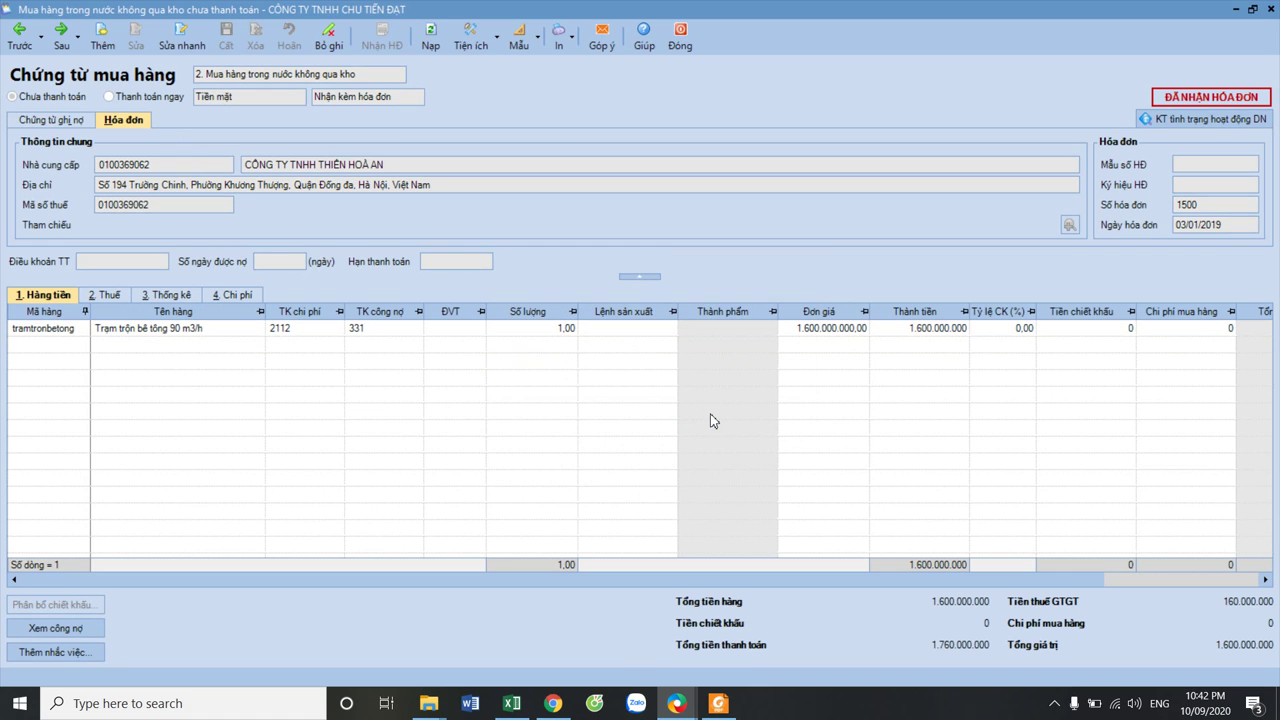
{"action": "left_click", "coordinate": [1251, 8]}
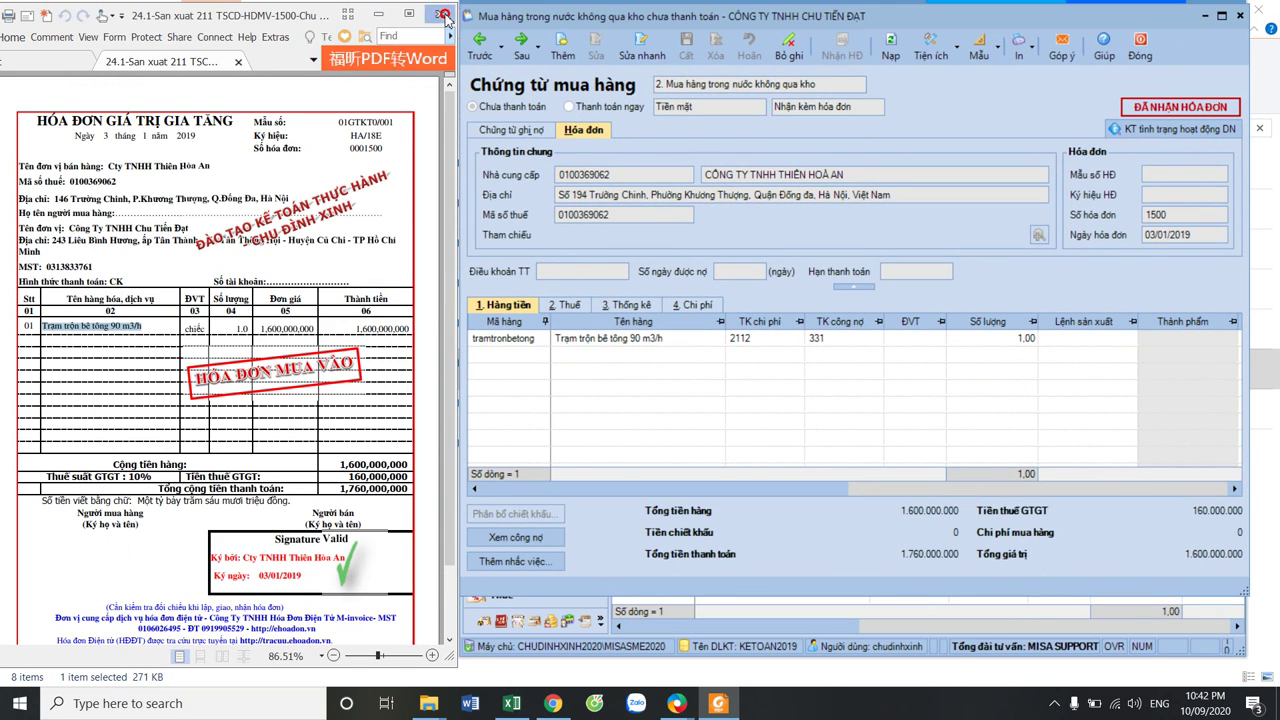
Close the mixing station invoice, open 25.1-San xuat 211 TSCD-HDMV-15012, and bring the purchase voucher window back beside it
{"action": "left_click", "coordinate": [441, 15]}
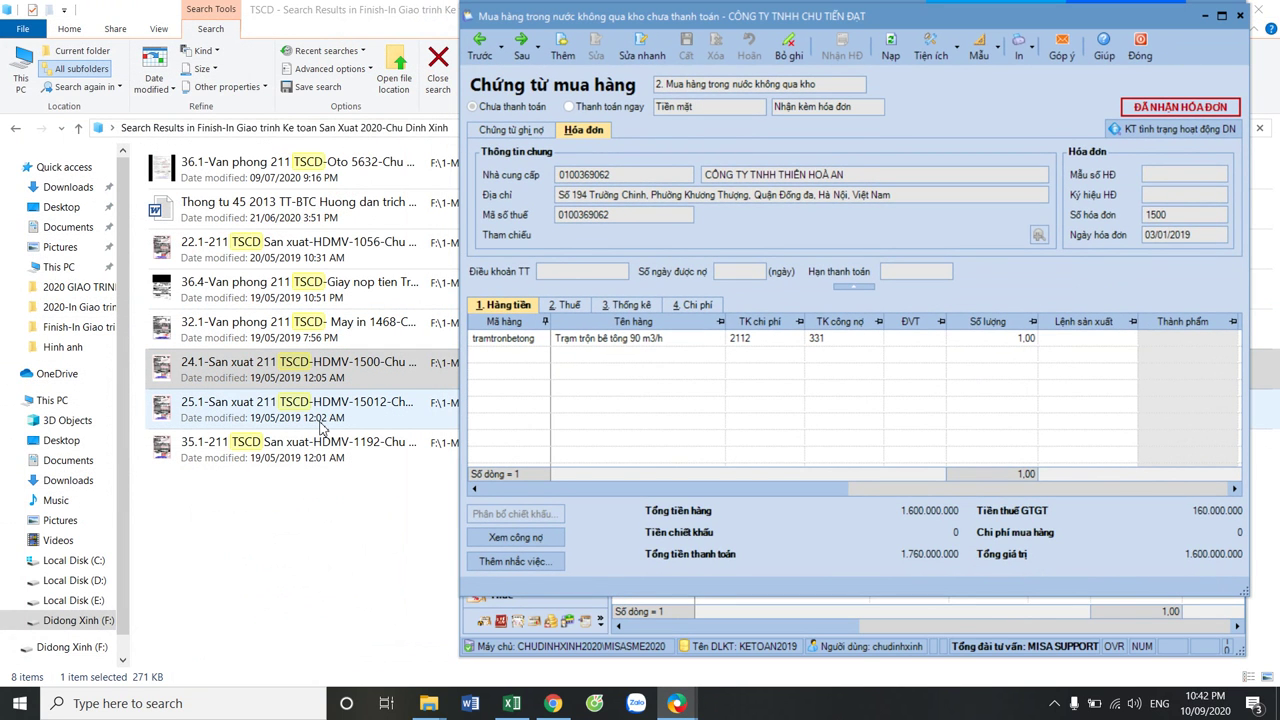
{"action": "double_click", "coordinate": [251, 411]}
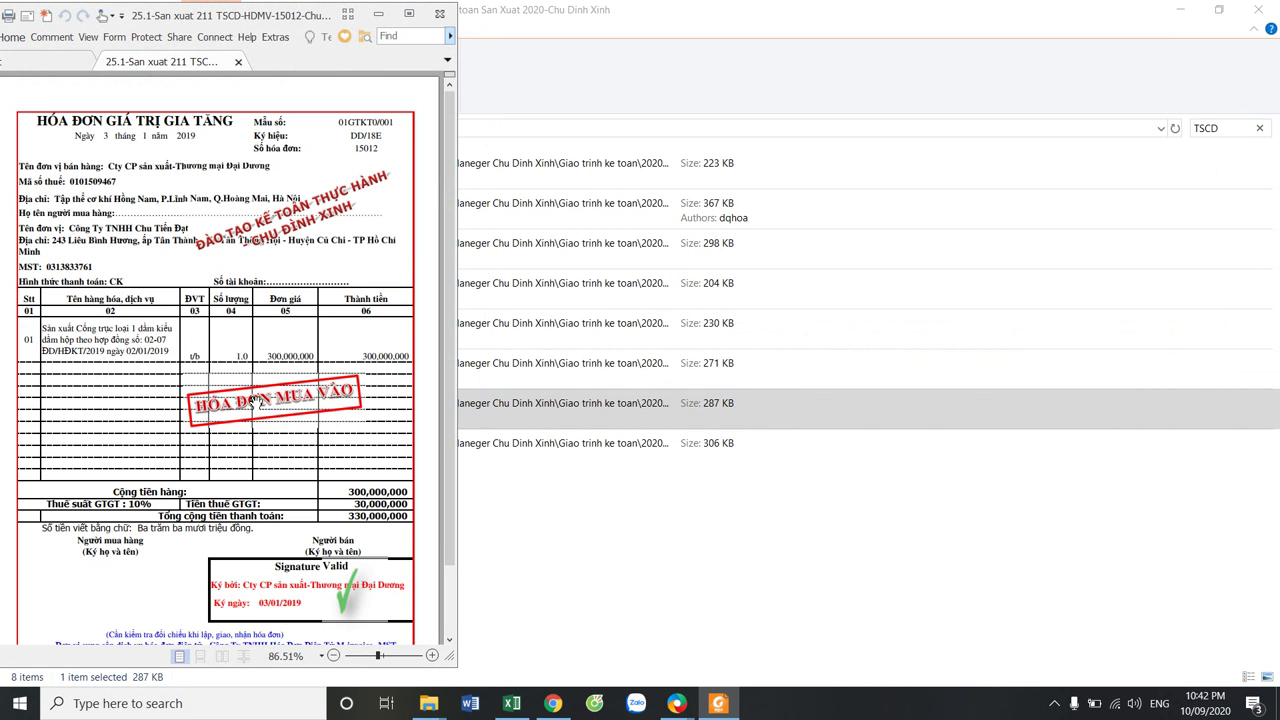
{"action": "mouse_move", "coordinate": [677, 703]}
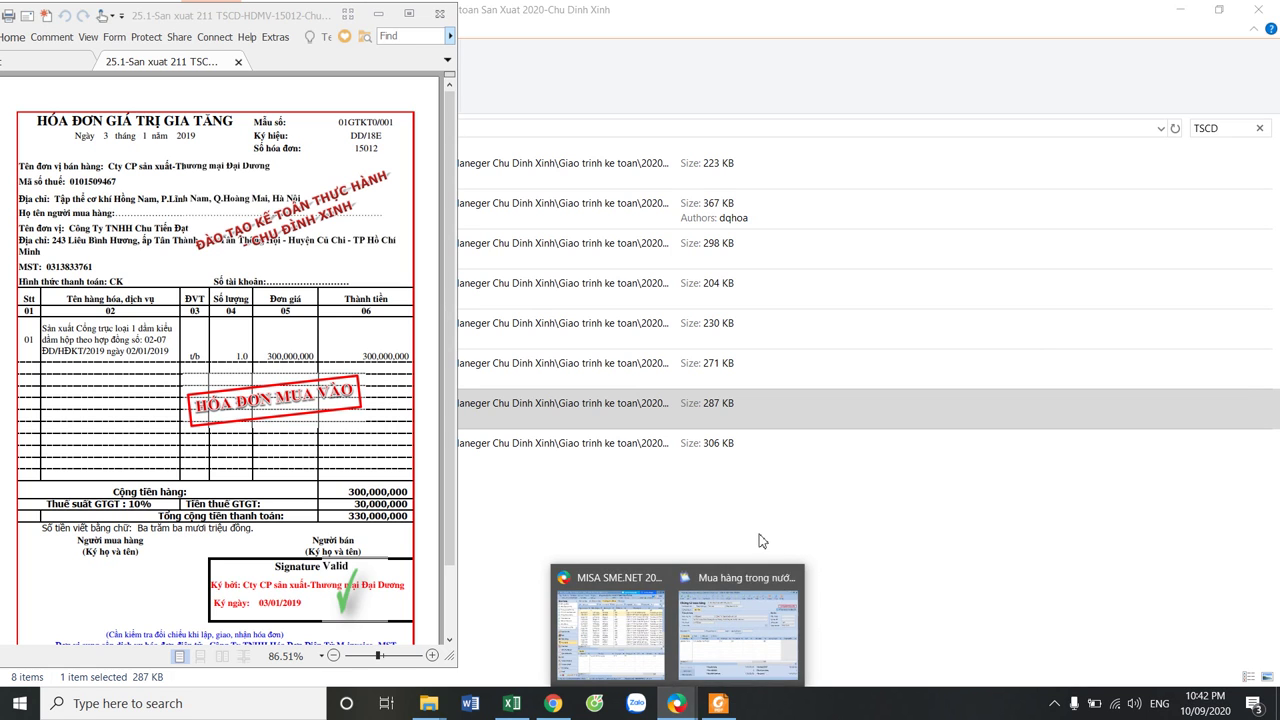
{"action": "left_click", "coordinate": [740, 600]}
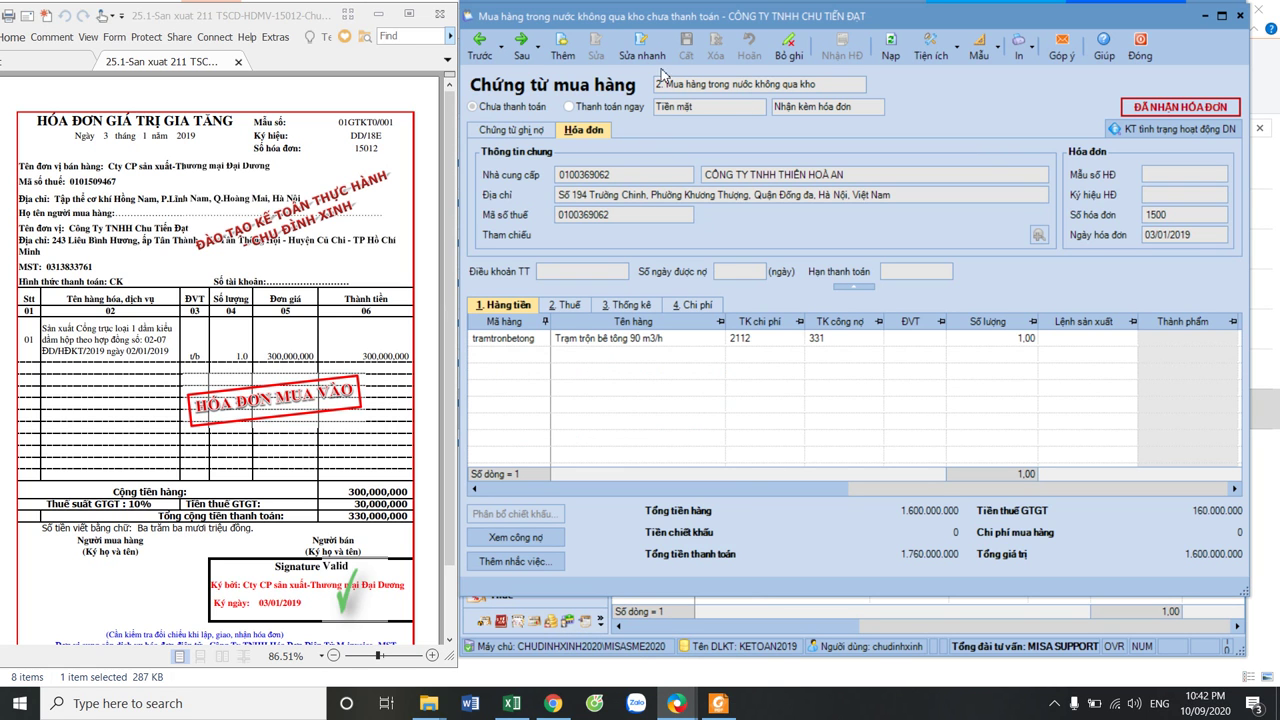
Start a new purchase voucher and set both its posting date and document date to 03/01/2019
{"action": "left_click", "coordinate": [566, 60]}
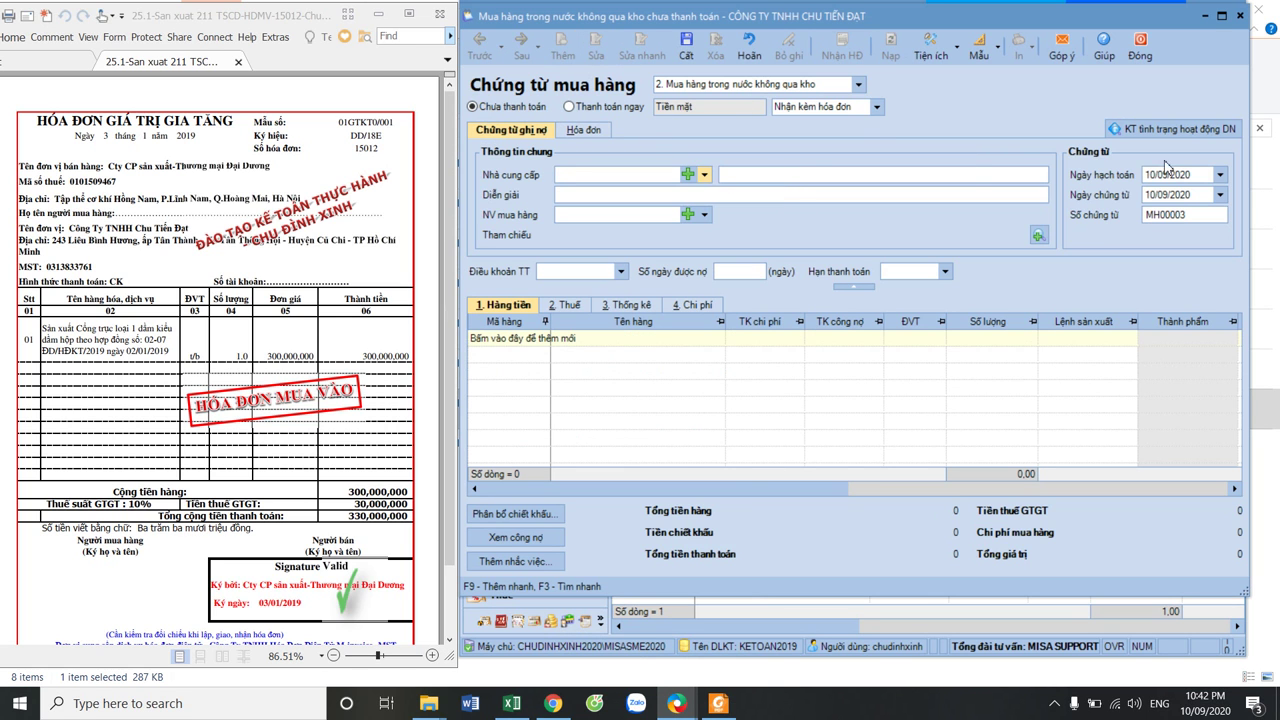
{"action": "left_click", "coordinate": [1204, 175]}
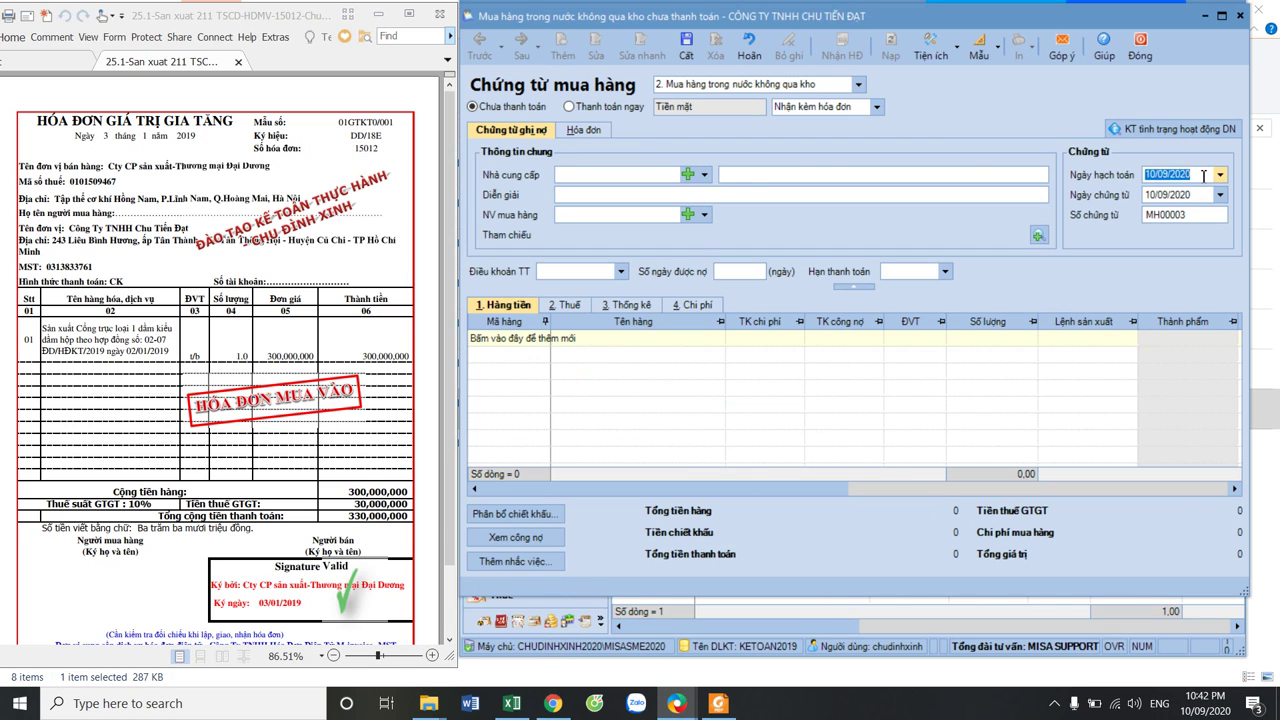
{"action": "type", "text": "03/01/2019"}
{"action": "key", "text": "Tab"}
{"action": "key", "text": "Tab"}
{"action": "key", "text": "Tab"}
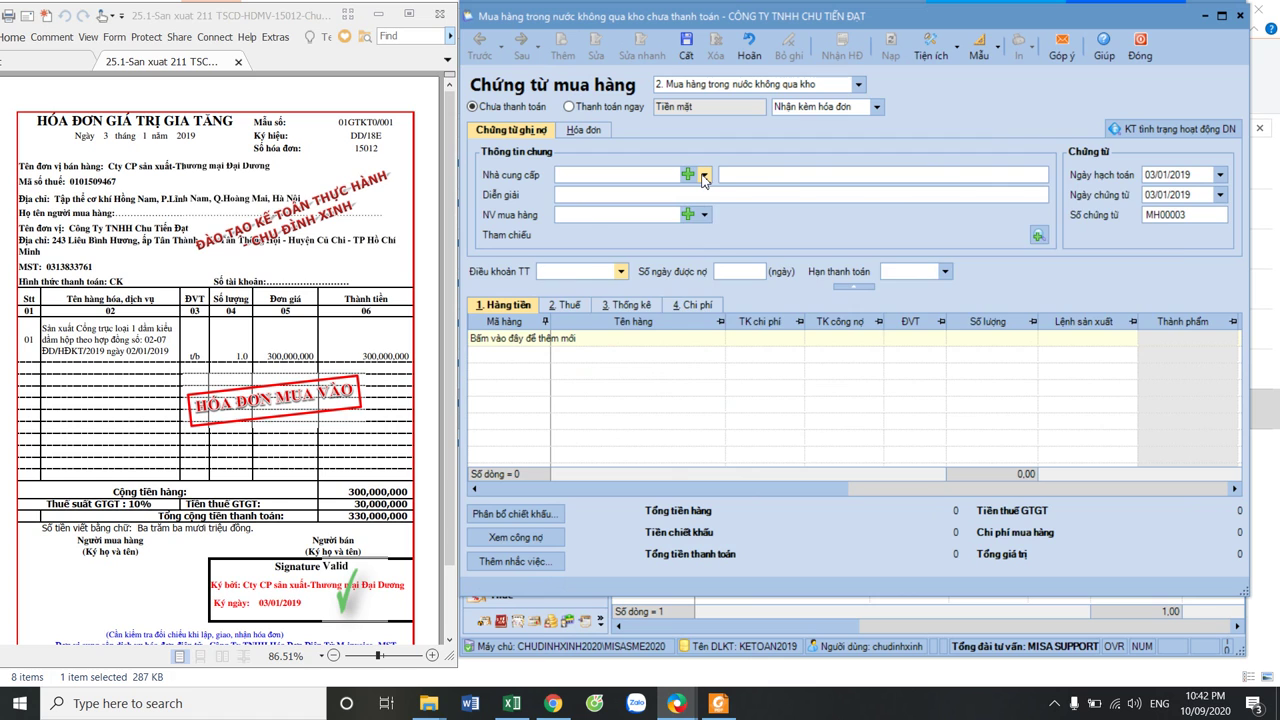
Choose CÔNG TY CỔ PHẦN SẢN XUẤT - THƯƠNG MẠI ĐẠI DƯƠNG as supplier and kt as purchasing employee
{"action": "left_click", "coordinate": [705, 176]}
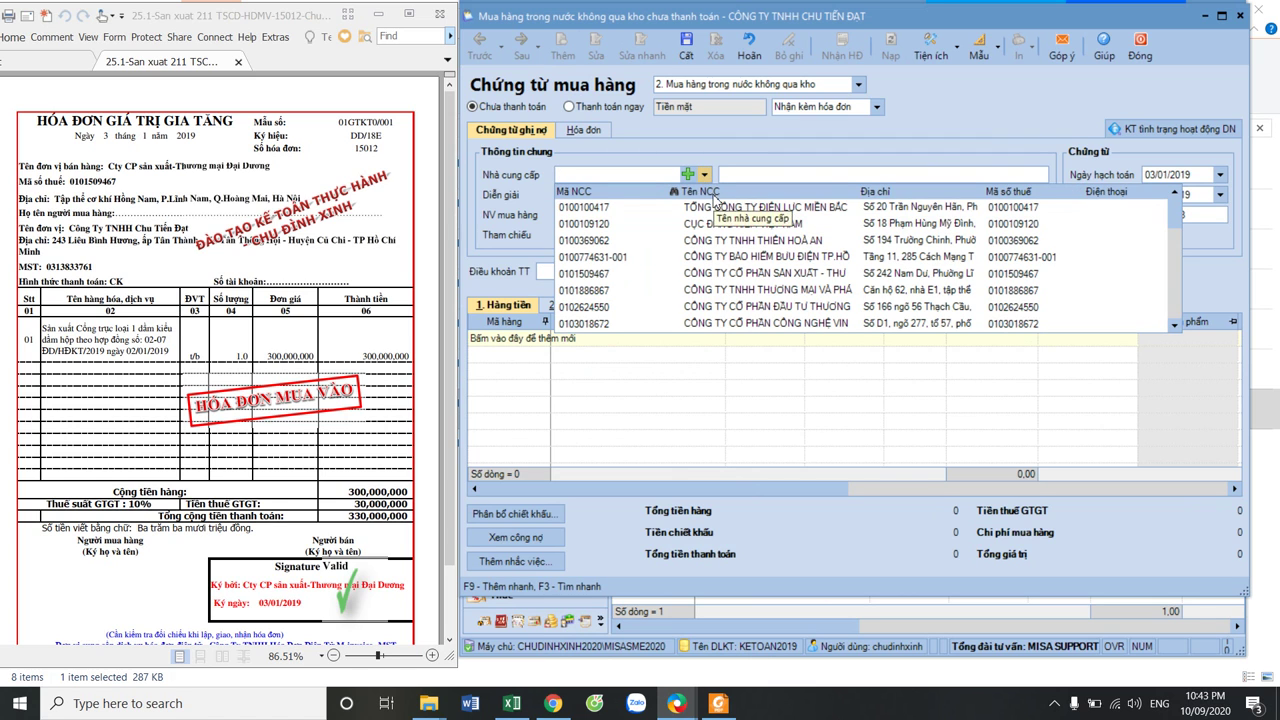
{"action": "left_click", "coordinate": [620, 276]}
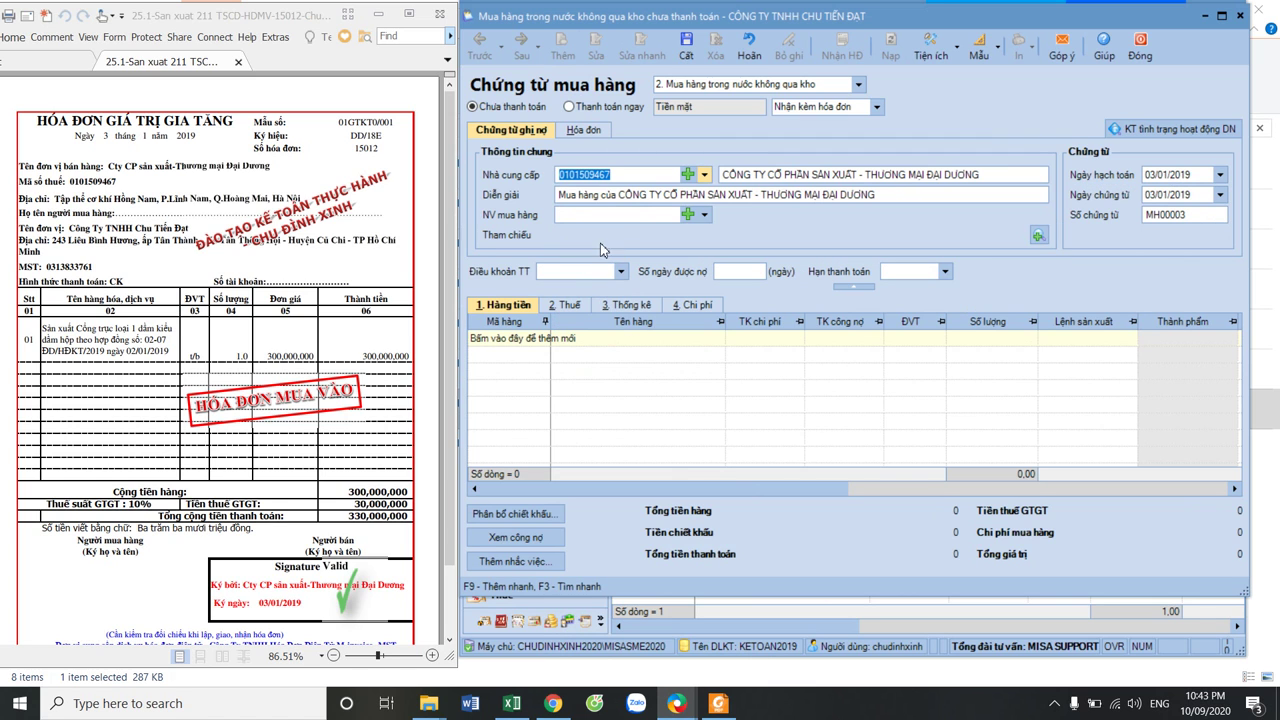
{"action": "left_click", "coordinate": [704, 215]}
{"action": "left_click", "coordinate": [663, 246]}
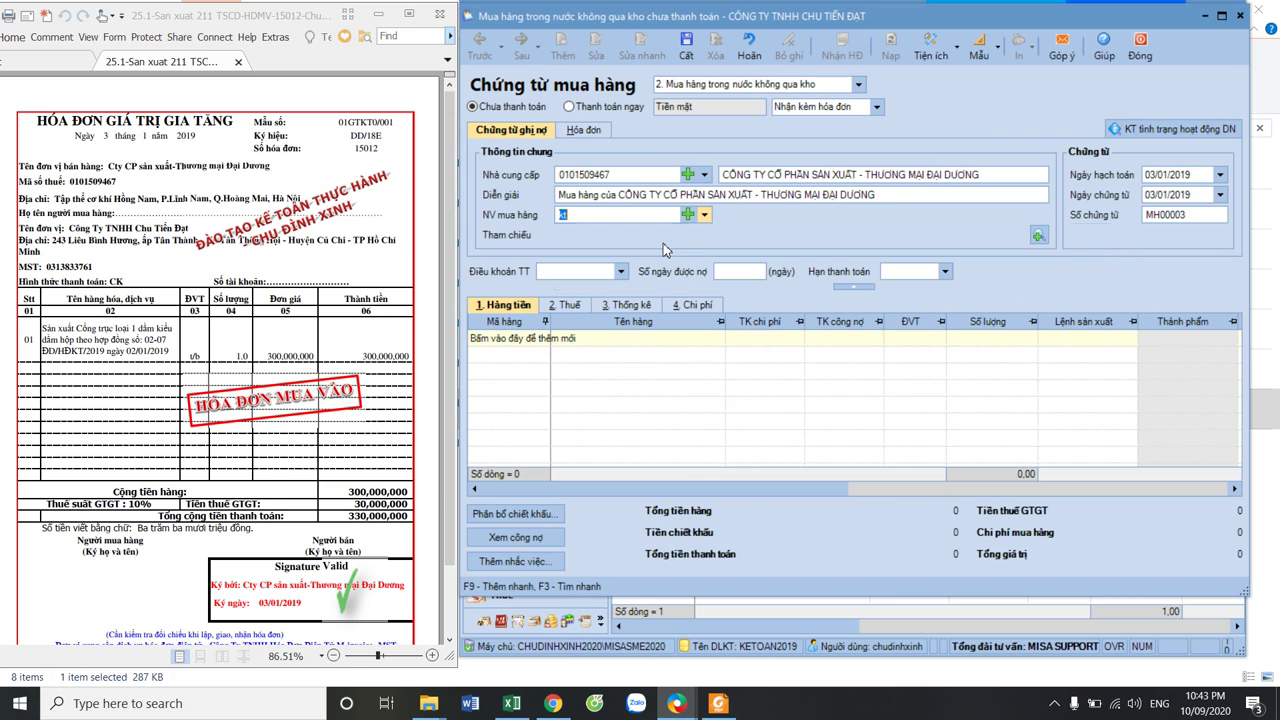
Create a new item from the goods line with code congtruc1dam, copying its name "Sản xuất Cổng trục loại 1 dầm kiểu" from the invoice
{"action": "left_click", "coordinate": [538, 339]}
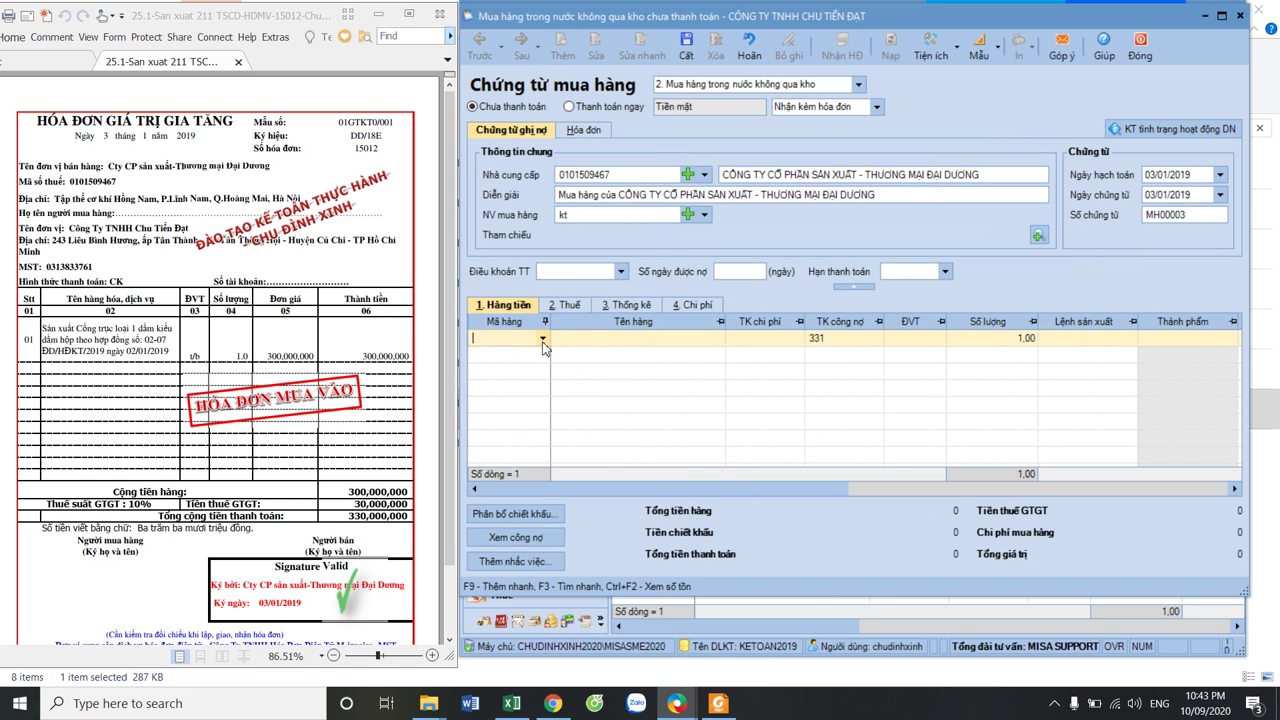
{"action": "left_click", "coordinate": [543, 340]}
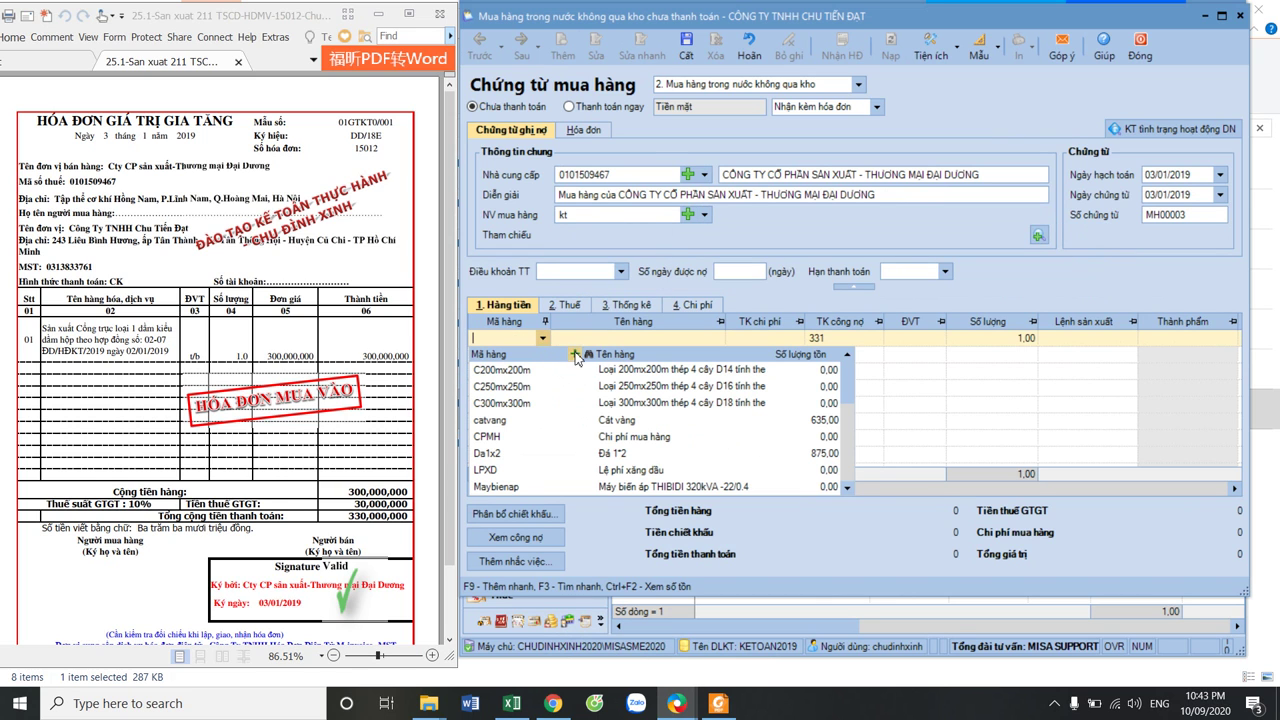
{"action": "left_click", "coordinate": [575, 354]}
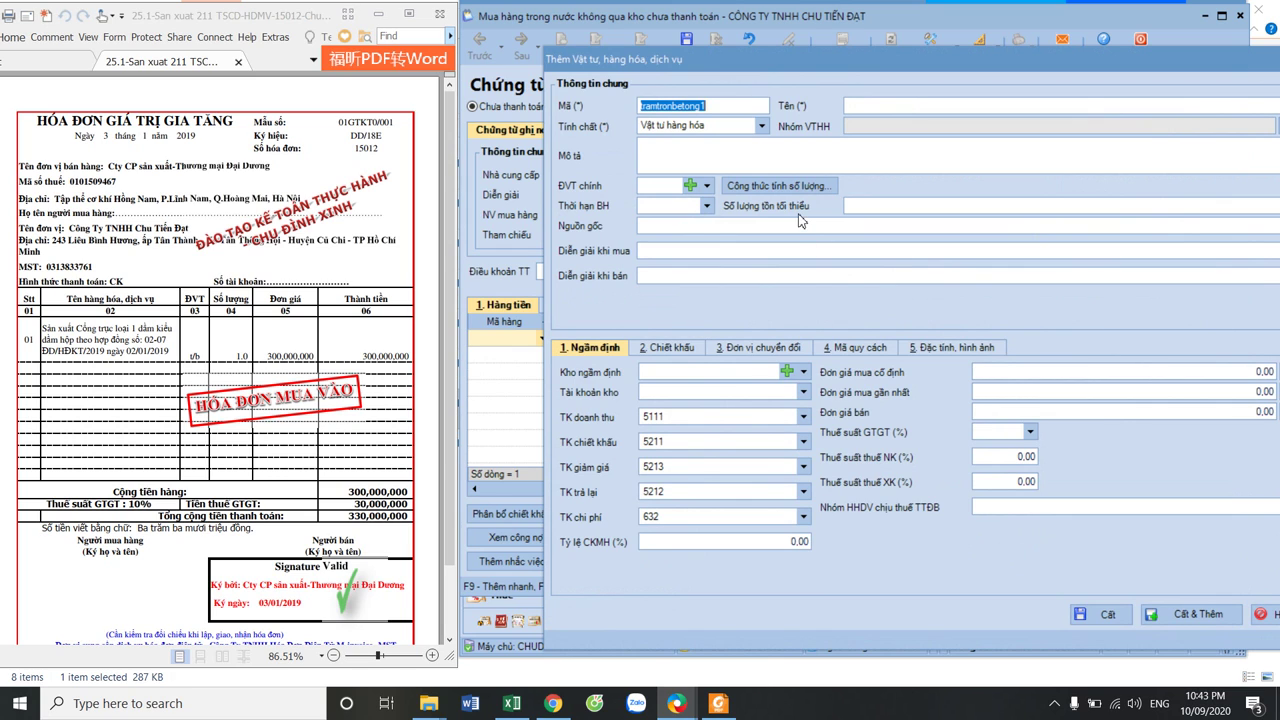
{"action": "type", "text": "congtruc1dam"}
{"action": "left_click", "coordinate": [44, 326]}
{"action": "left_click_drag", "start_coordinate": [44, 326], "coordinate": [174, 349]}
{"action": "key", "text": "ctrl+c"}
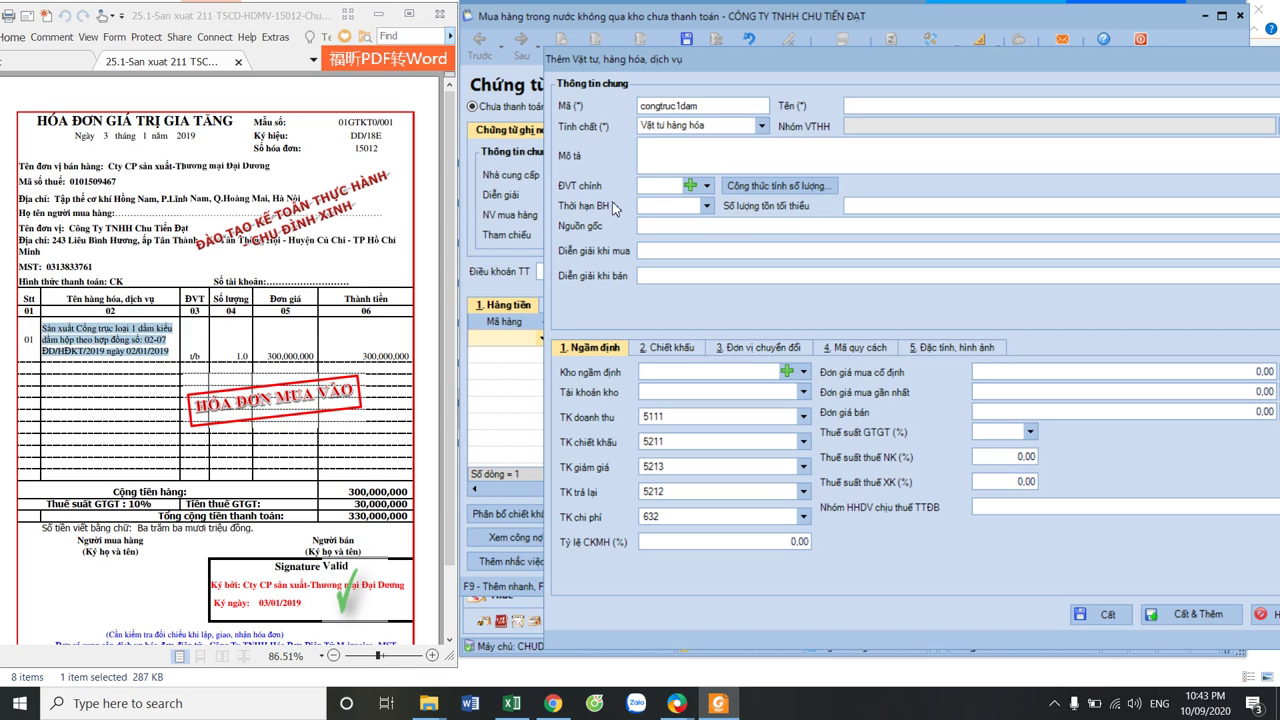
{"action": "left_click", "coordinate": [933, 105]}
{"action": "key", "text": "ctrl+v"}
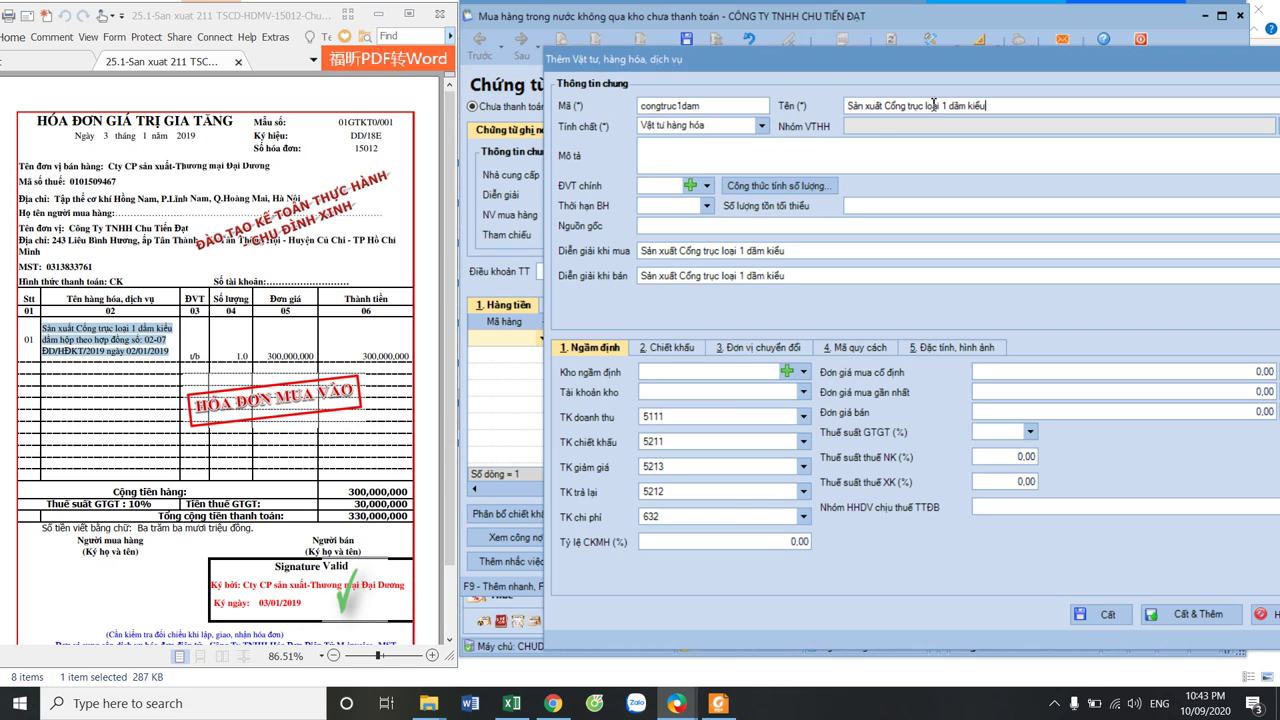
Set the new item's nature to "Chỉ là diễn giải" and save it onto the goods line
{"action": "left_click", "coordinate": [761, 125]}
{"action": "left_click", "coordinate": [715, 180]}
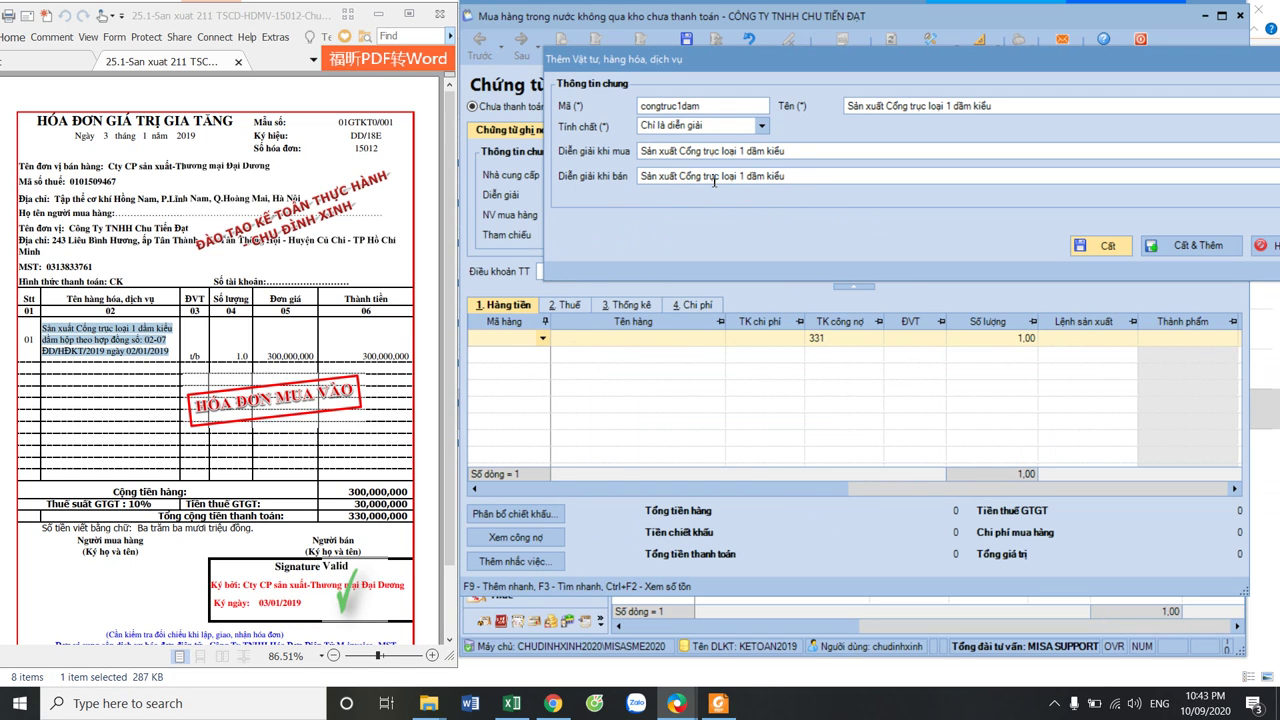
{"action": "left_click", "coordinate": [1104, 249]}
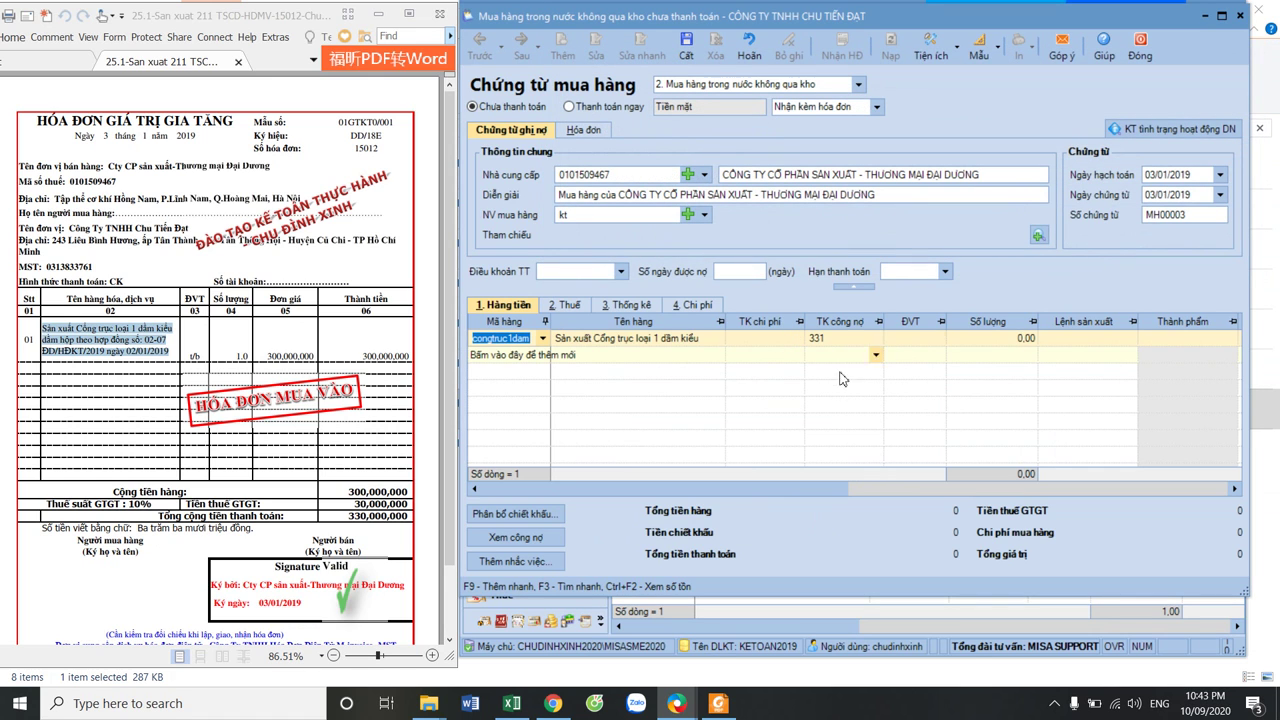
Assign cost account 2112 (Máy móc, thiết bị) and a quantity of 1 to the congtruc1dam line
{"action": "left_click", "coordinate": [797, 339]}
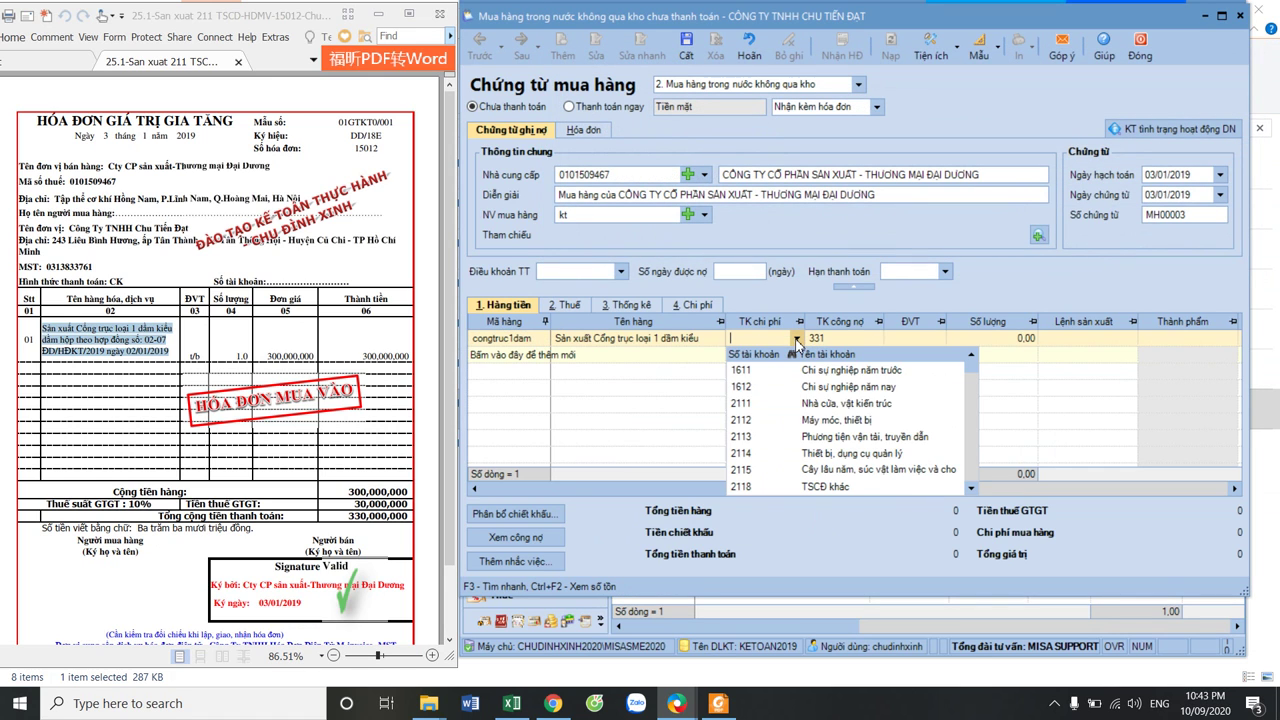
{"action": "left_click", "coordinate": [801, 420]}
{"action": "left_click", "coordinate": [938, 342]}
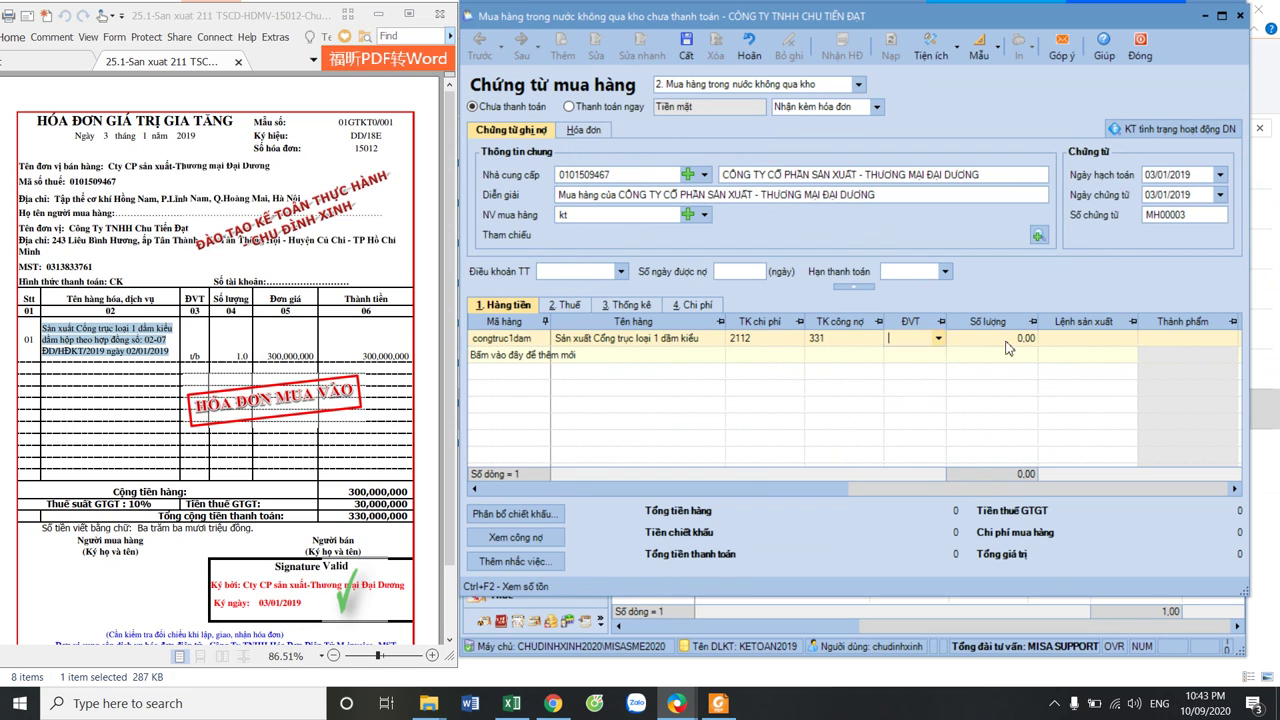
{"action": "left_click", "coordinate": [1028, 341]}
{"action": "type", "text": "1"}
{"action": "left_click", "coordinate": [1072, 355]}
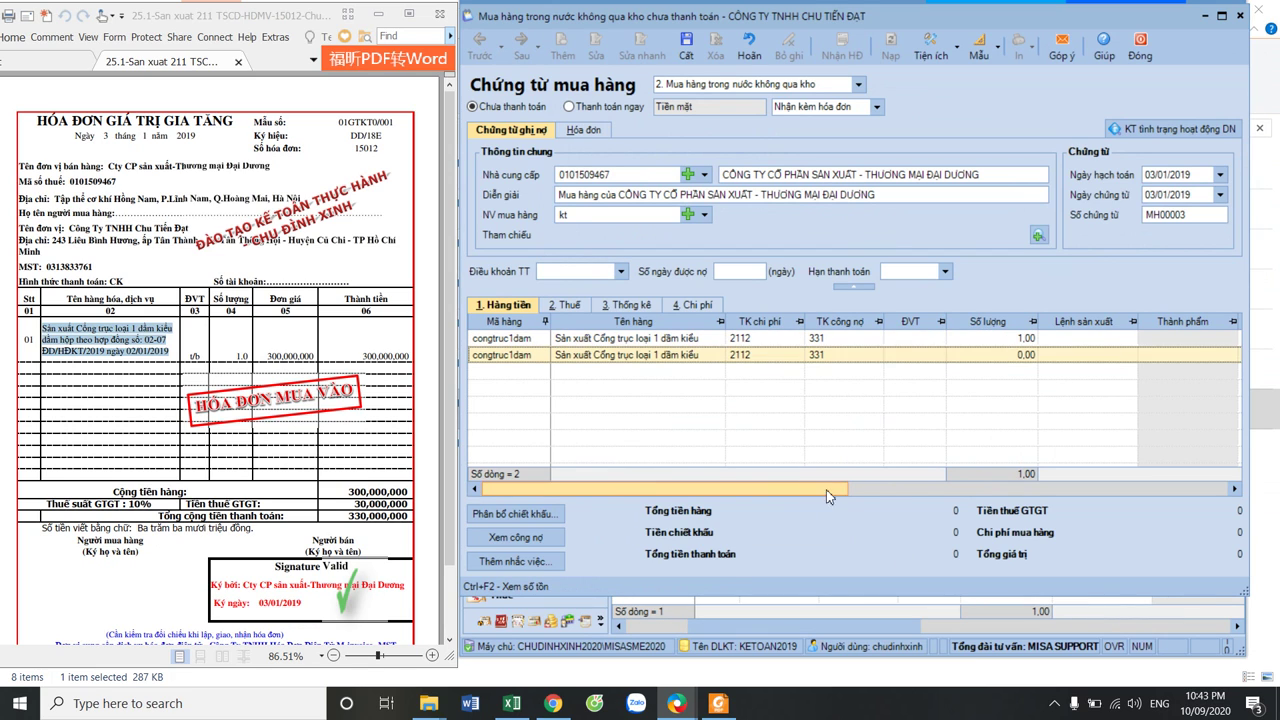
Enter 300.000.000 as the congtruc1dam line's amount
{"action": "left_click_drag", "start_coordinate": [826, 489], "coordinate": [996, 489]}
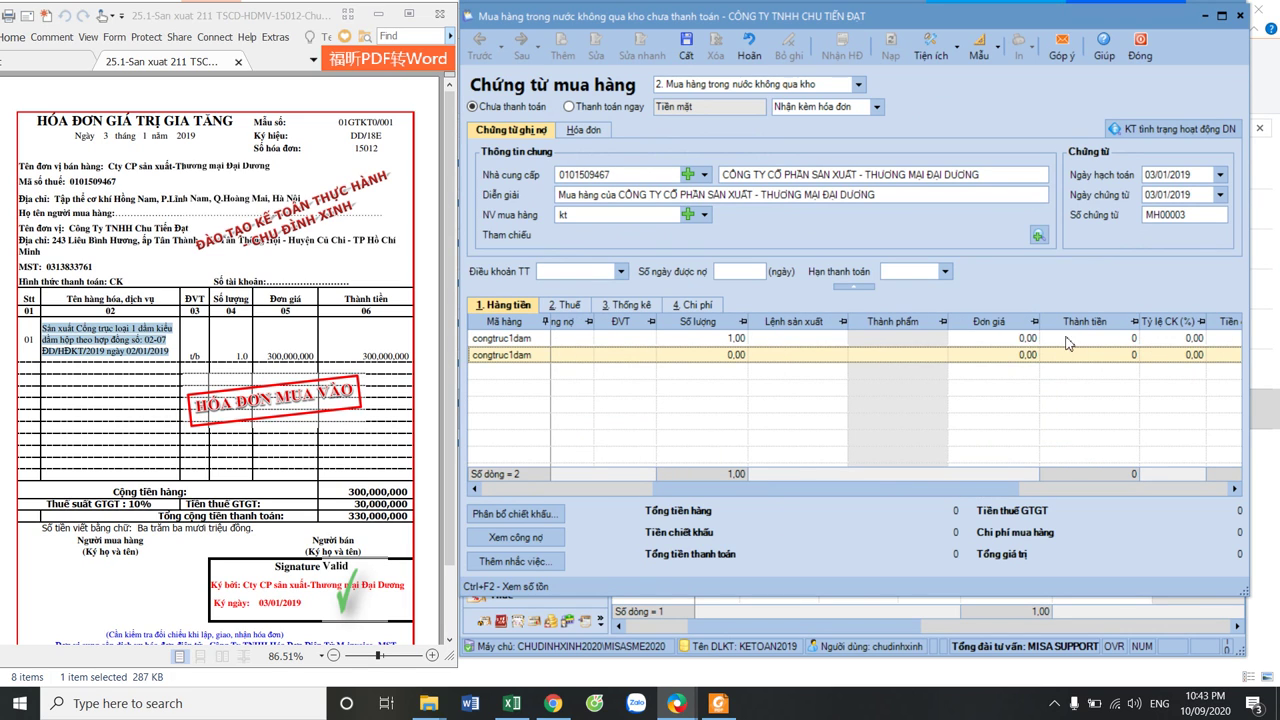
{"action": "left_click", "coordinate": [1130, 341]}
{"action": "type", "text": "300.000.000"}
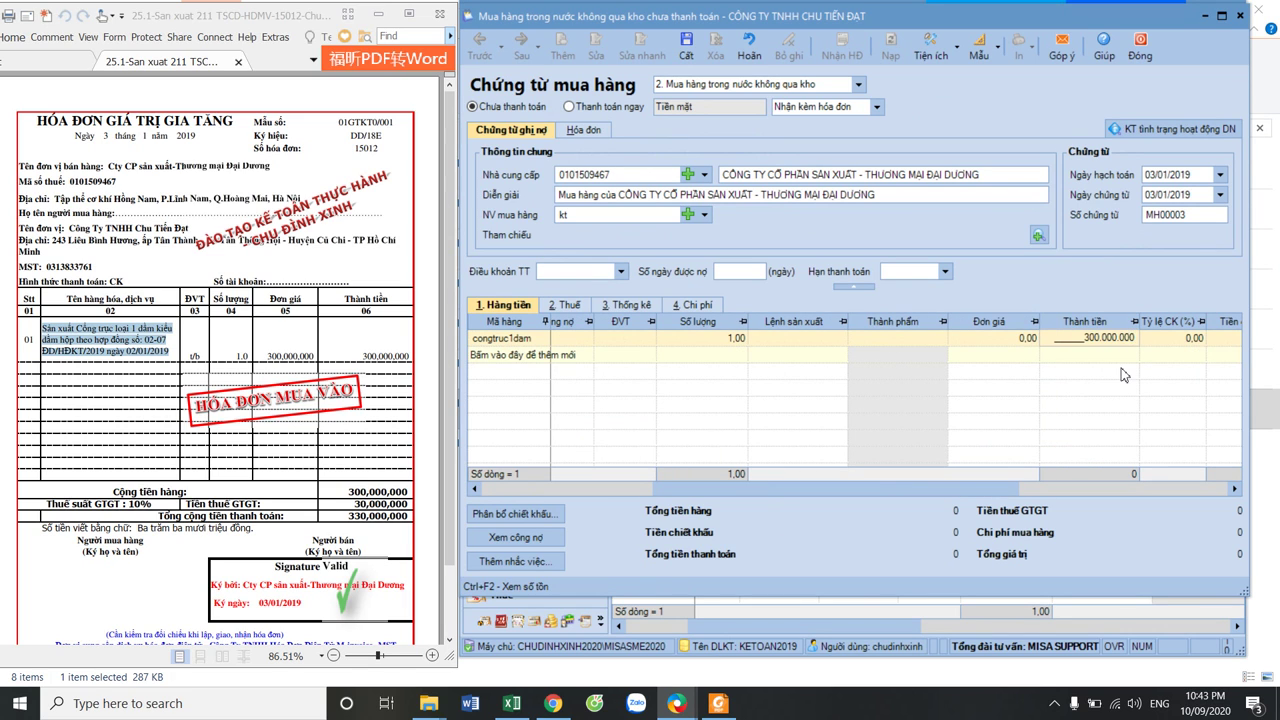
Set the VAT rate of the congtruc1dam line to 10%
{"action": "left_click", "coordinate": [564, 306]}
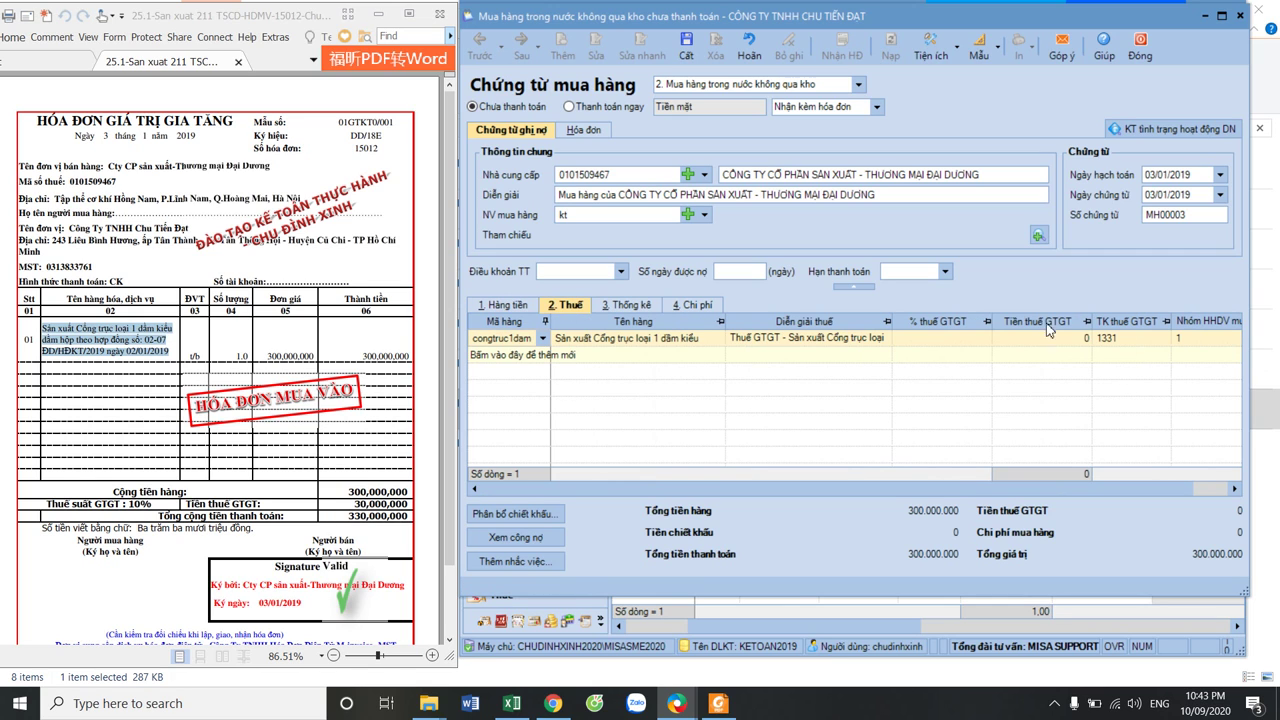
{"action": "left_click", "coordinate": [955, 340]}
{"action": "left_click", "coordinate": [985, 338]}
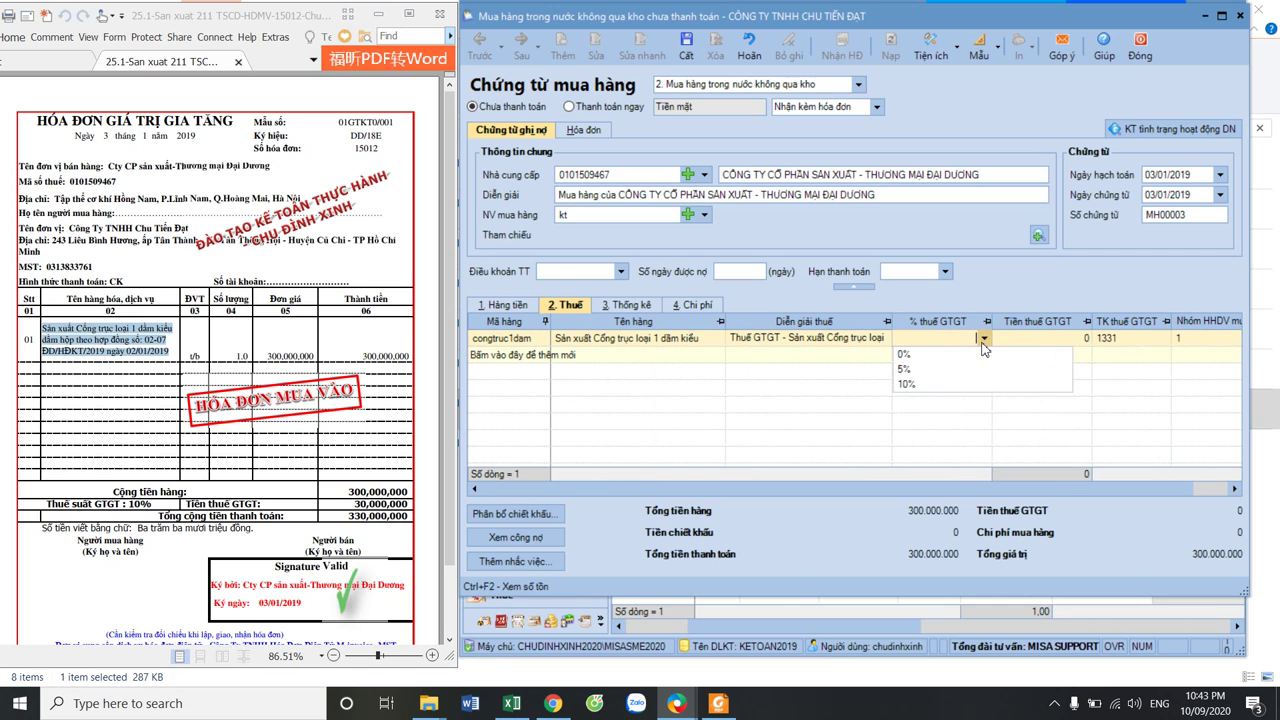
{"action": "left_click", "coordinate": [945, 382]}
Enter 15012 as the invoice number in the invoice details and save the voucher, accepting its 2019 posting year
{"action": "left_click", "coordinate": [588, 131]}
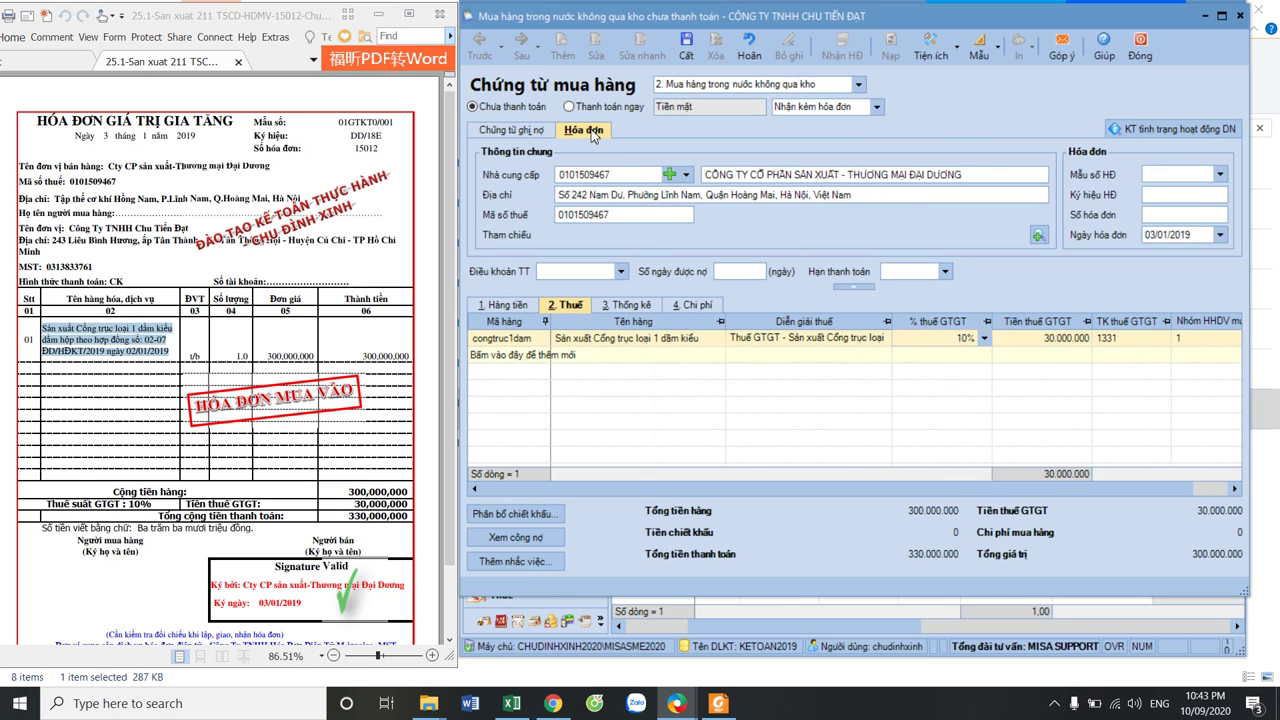
{"action": "left_click", "coordinate": [1158, 214]}
{"action": "type", "text": "15012"}
{"action": "left_click", "coordinate": [687, 56]}
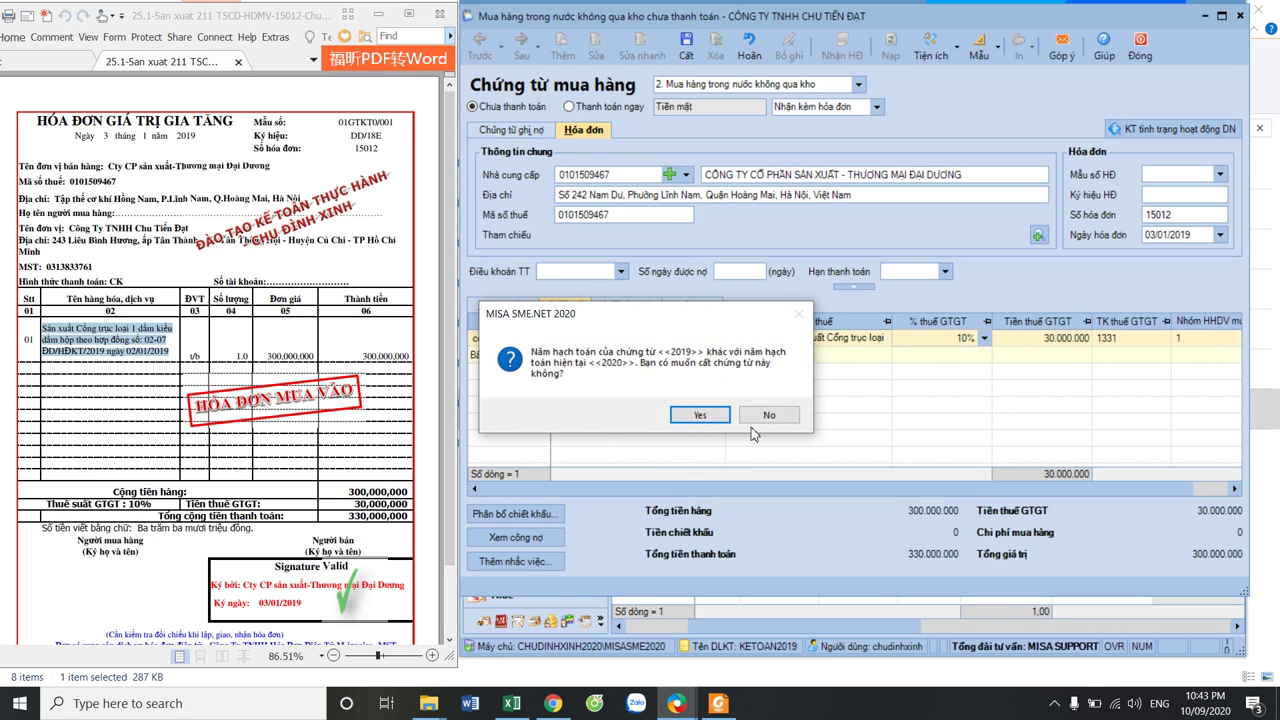
{"action": "left_click", "coordinate": [722, 420]}
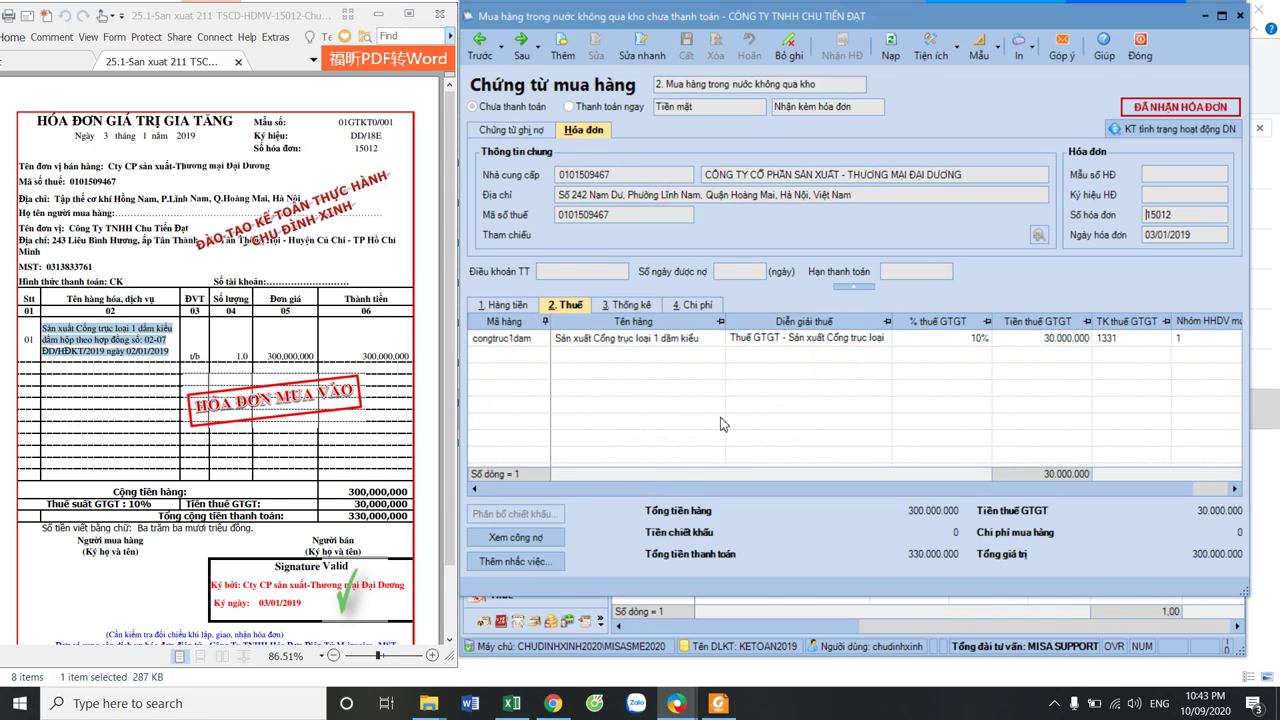
Close the gantry crane invoice, open the office printer invoice 32.1-Van phong 211 TSCD- May in 1468, and return to the voucher window
{"action": "left_click", "coordinate": [440, 14]}
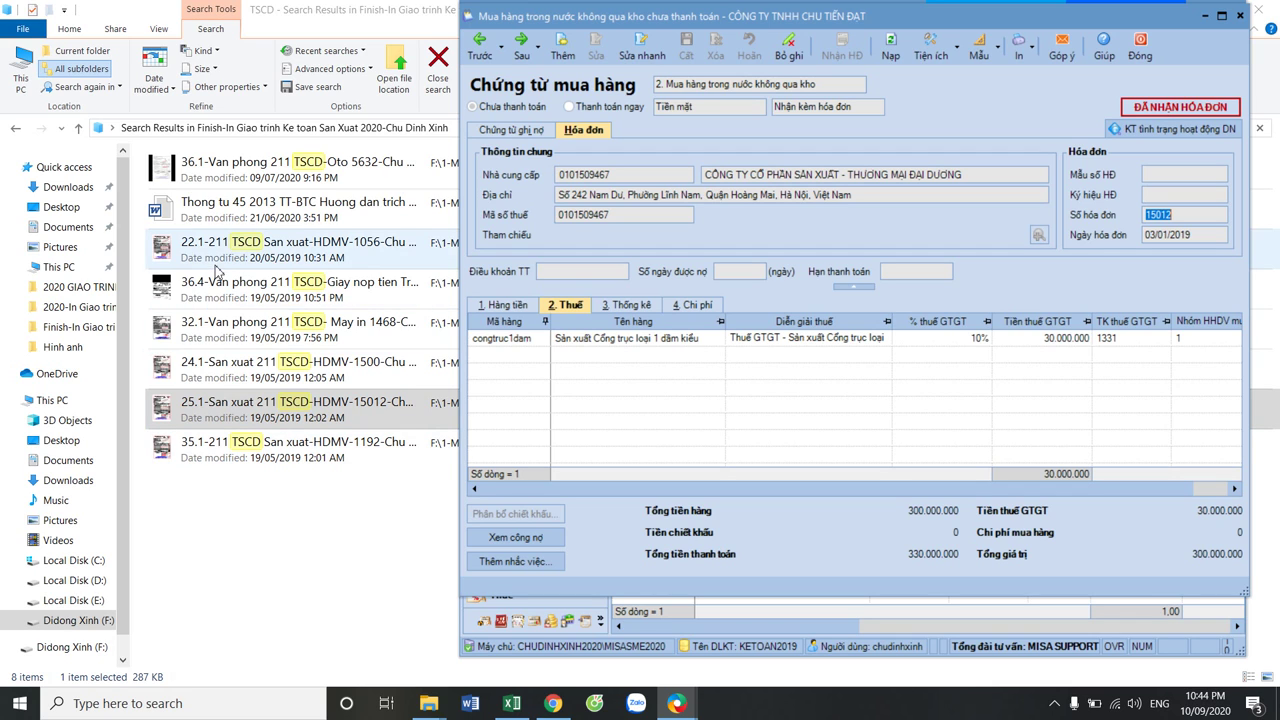
{"action": "left_click", "coordinate": [212, 332]}
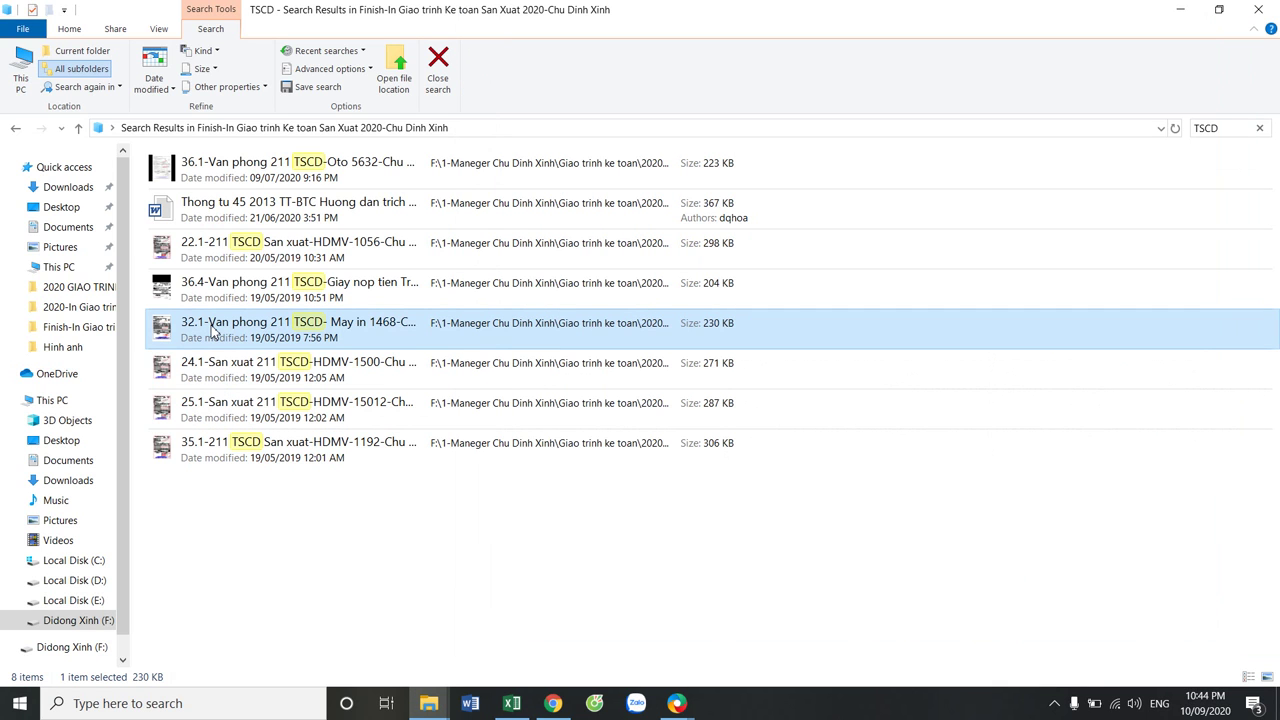
{"action": "double_click", "coordinate": [212, 332]}
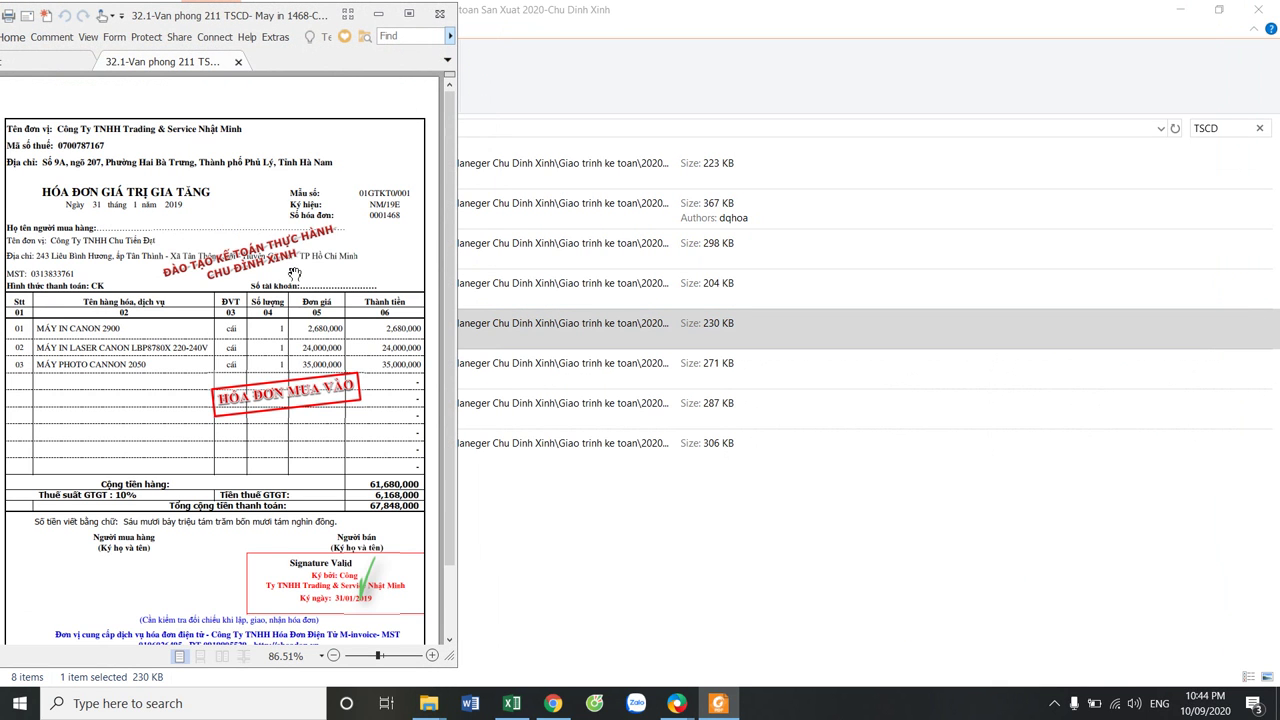
{"action": "mouse_move", "coordinate": [718, 703]}
{"action": "left_click", "coordinate": [731, 535]}
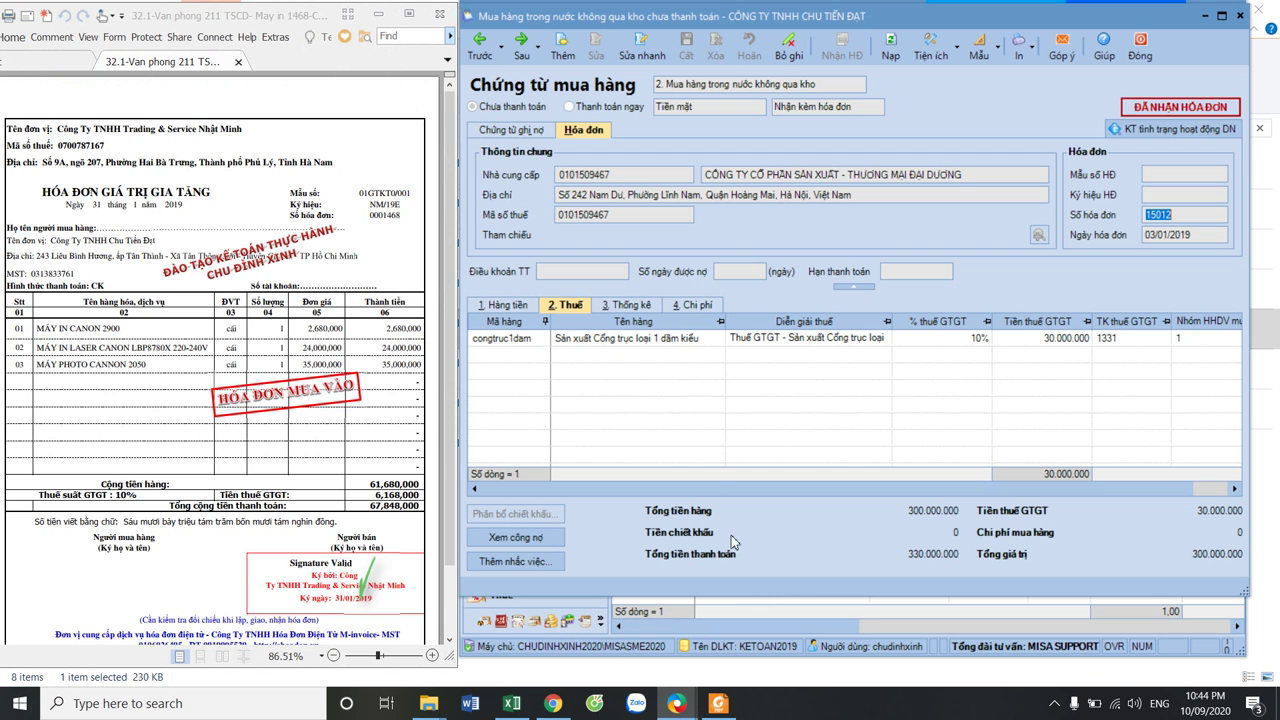
Add a new purchase voucher and set its posting date to 31/01/2019
{"action": "left_click", "coordinate": [564, 50]}
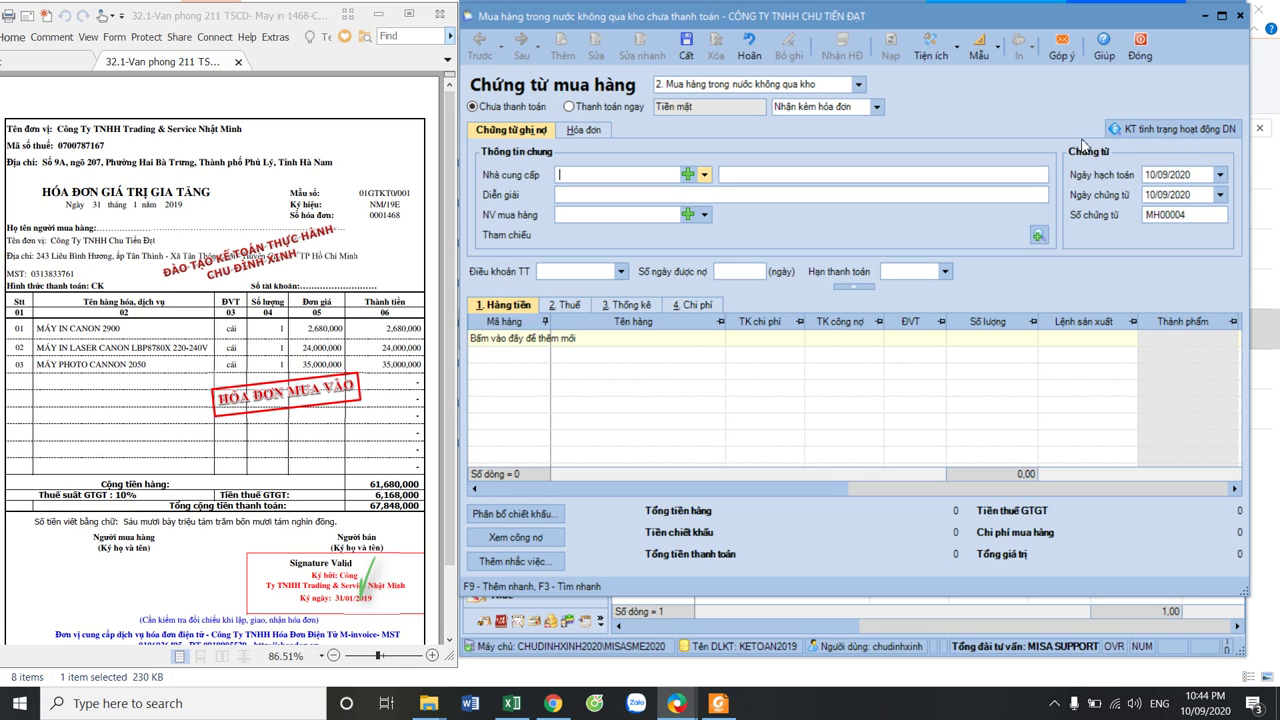
{"action": "left_click", "coordinate": [1194, 175]}
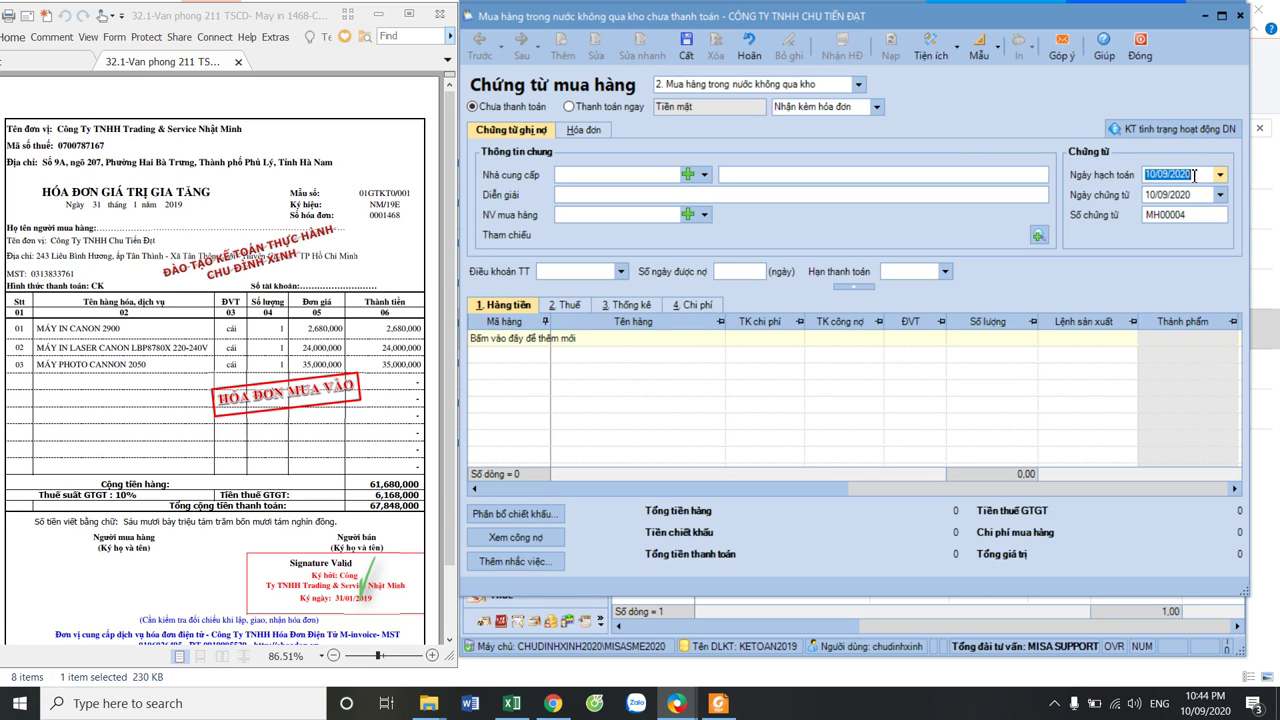
{"action": "type", "text": "31/01/2019"}
{"action": "key", "text": "Tab"}
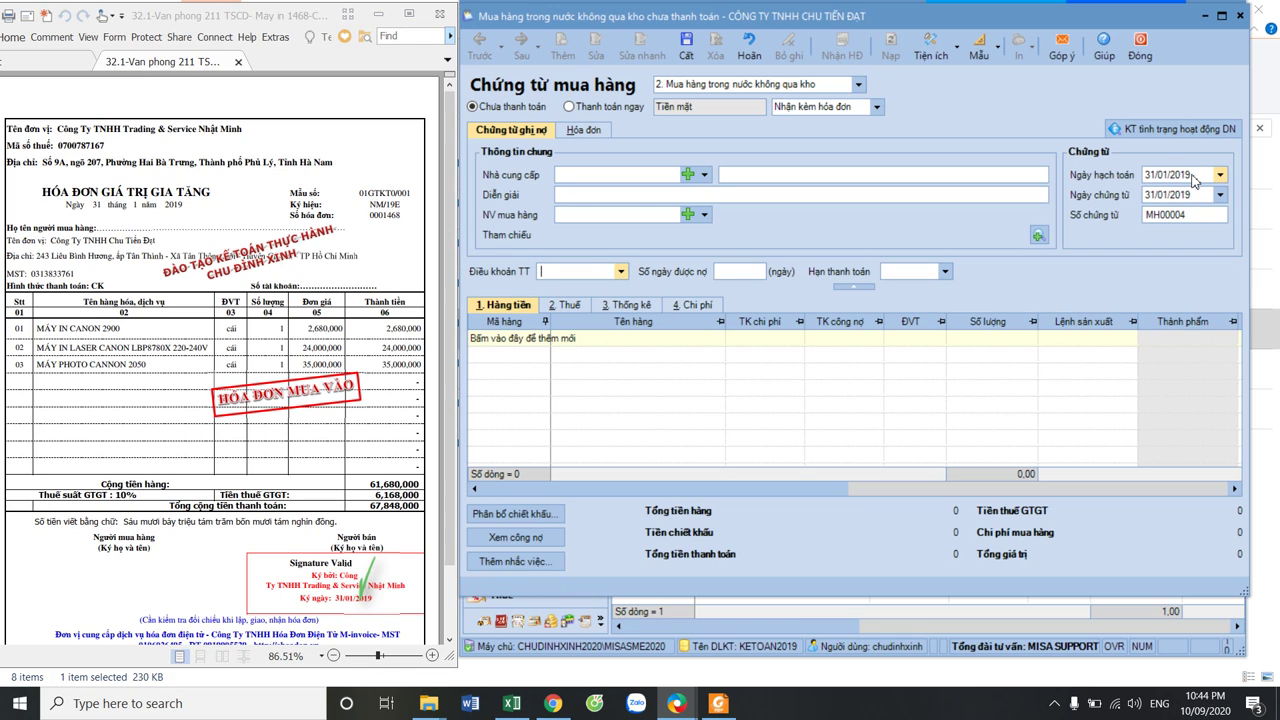
Set the voucher's supplier to CÔNG TY TNHH TRADING & SERVICE NHẬT MINH and the purchasing employee to kt
{"action": "left_click", "coordinate": [705, 174]}
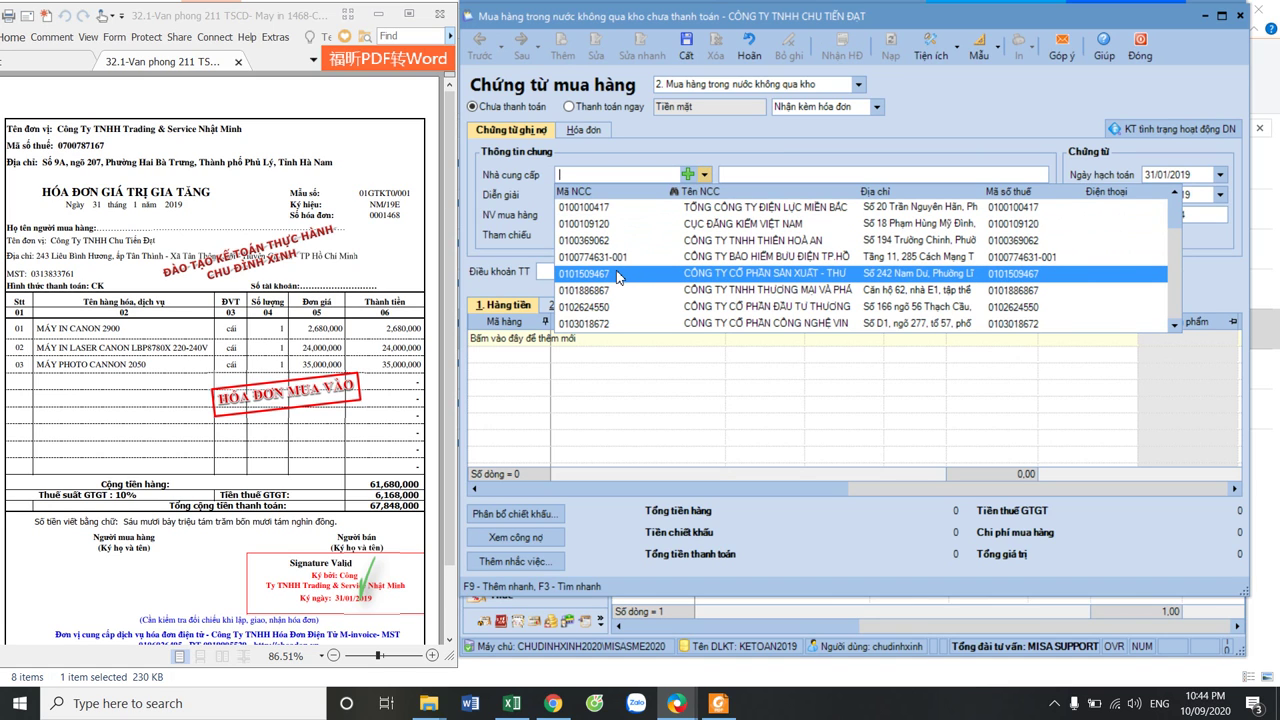
{"action": "scroll", "coordinate": [618, 277], "scroll_direction": "down", "scroll_amount": 1}
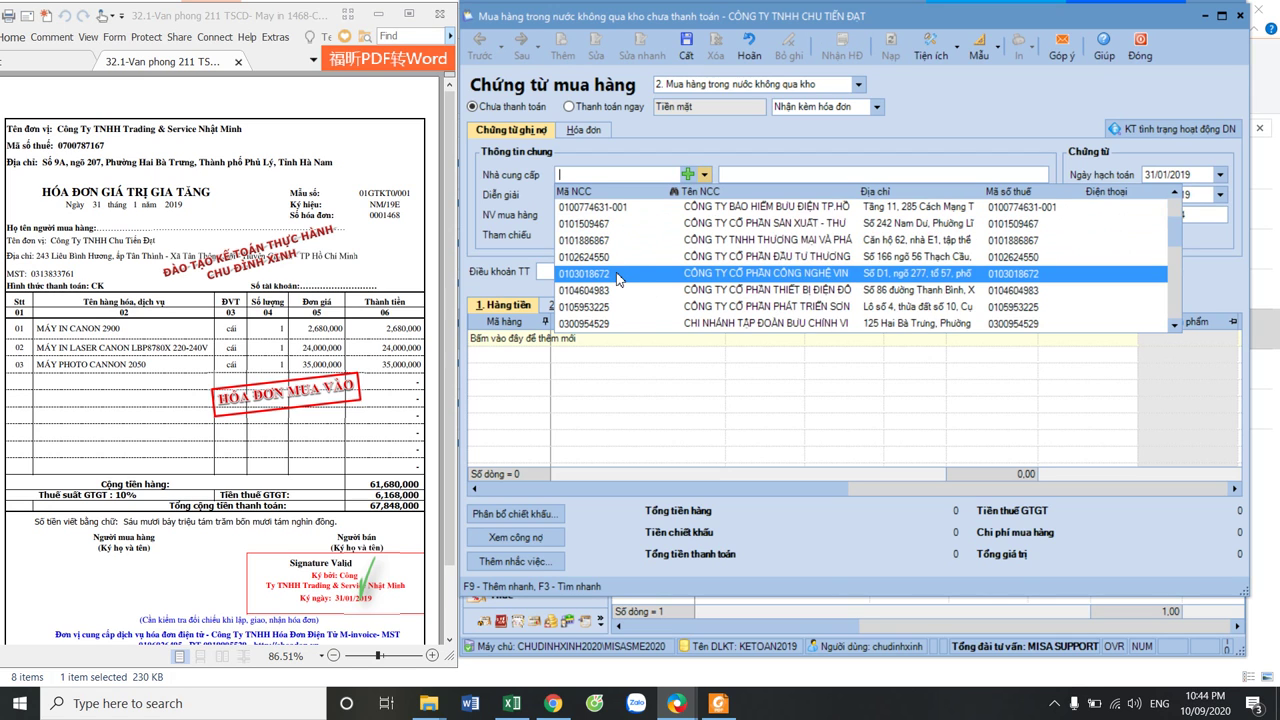
{"action": "scroll", "coordinate": [618, 279], "scroll_direction": "down", "scroll_amount": 2}
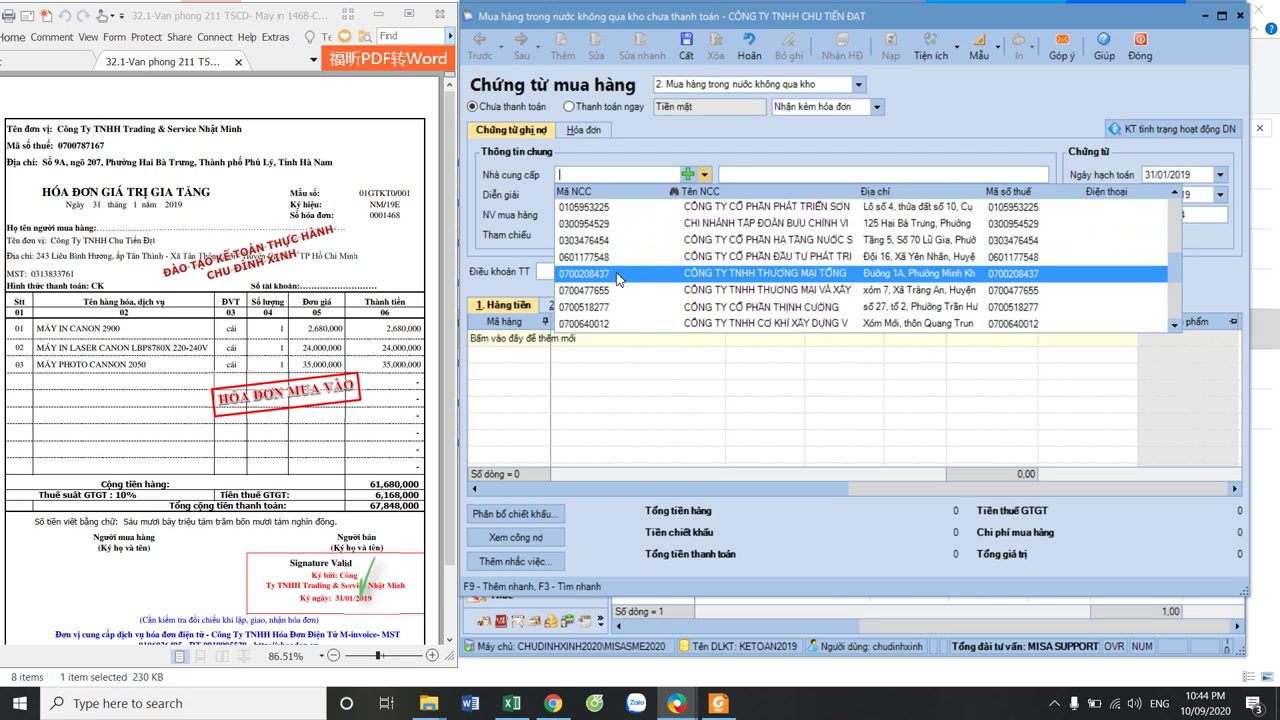
{"action": "scroll", "coordinate": [618, 279], "scroll_direction": "down", "scroll_amount": 1}
{"action": "left_click", "coordinate": [618, 292]}
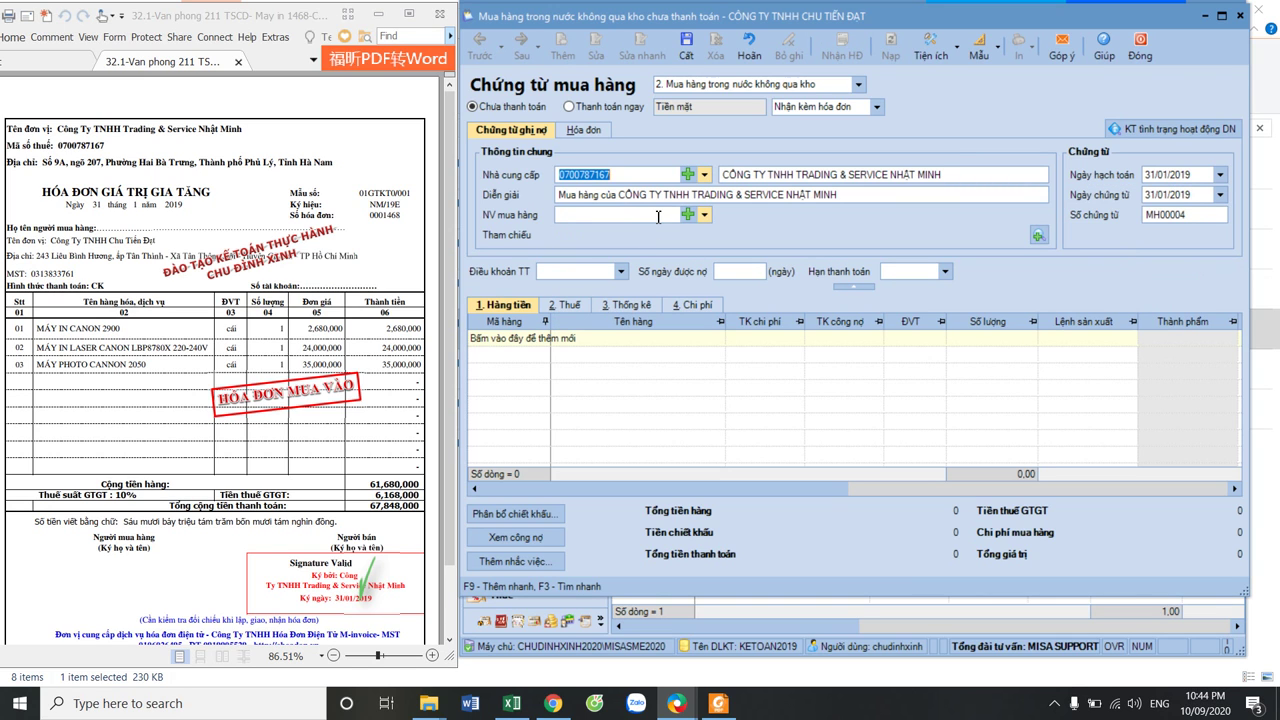
{"action": "left_click", "coordinate": [658, 216]}
{"action": "left_click", "coordinate": [704, 214]}
{"action": "left_click", "coordinate": [600, 258]}
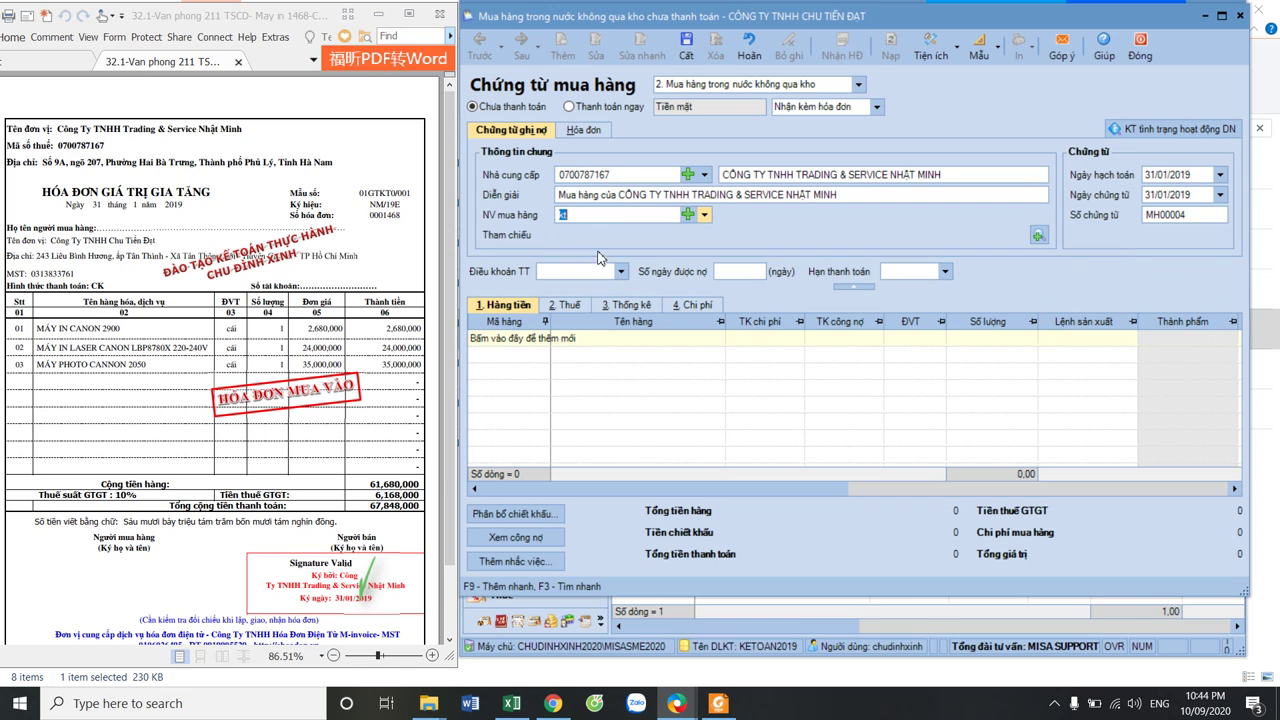
Start a new goods item from the voucher's first line and give it the code mayincanon2900
{"action": "left_click", "coordinate": [543, 341]}
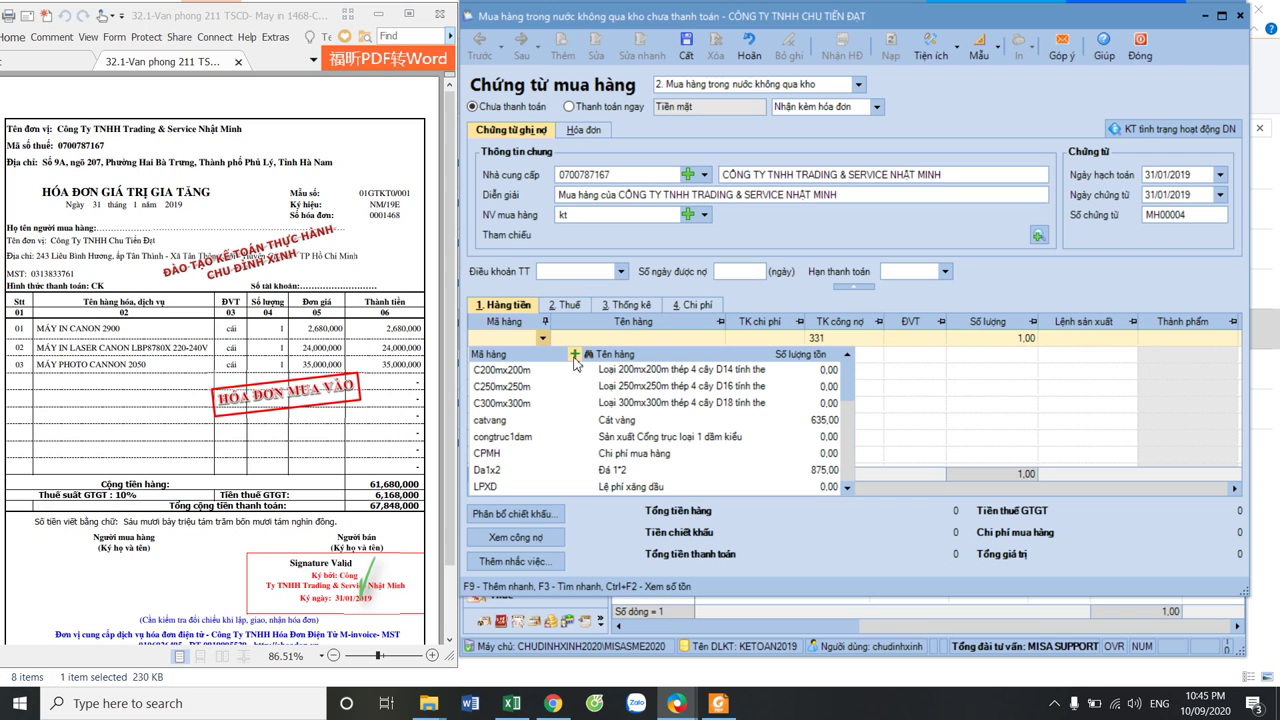
{"action": "left_click", "coordinate": [575, 352]}
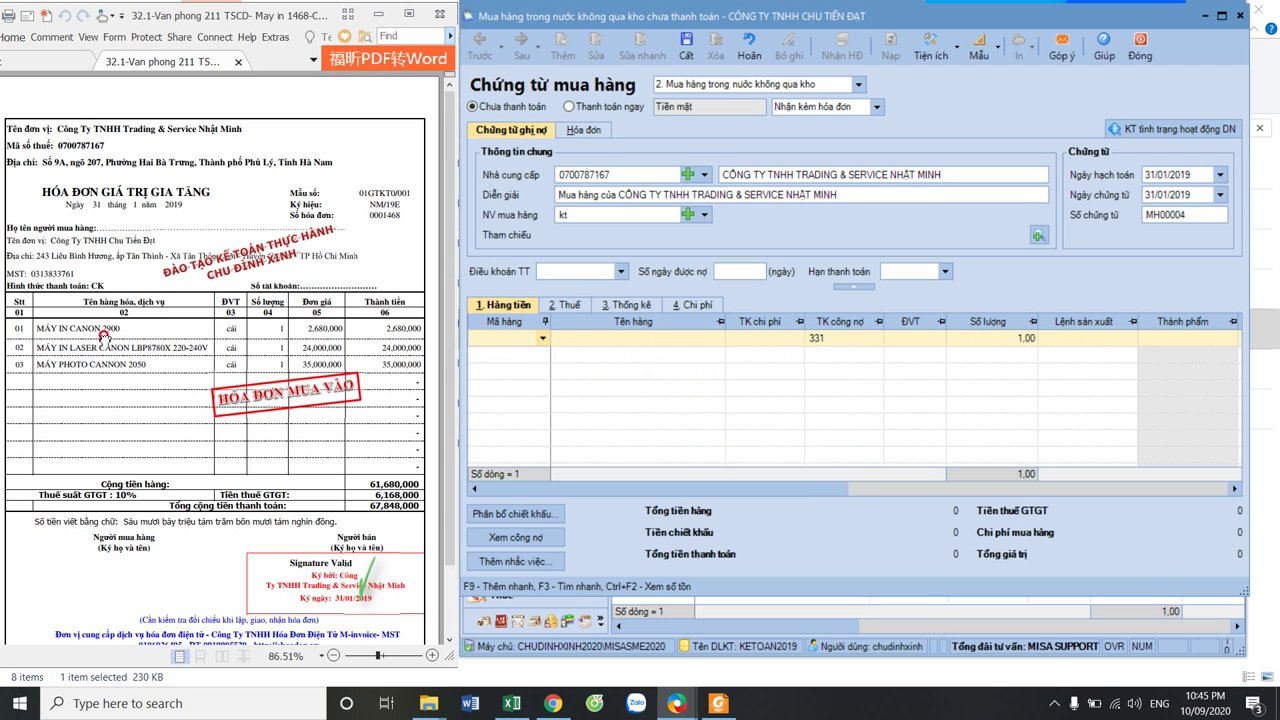
{"action": "left_click", "coordinate": [543, 338]}
{"action": "left_click", "coordinate": [580, 352]}
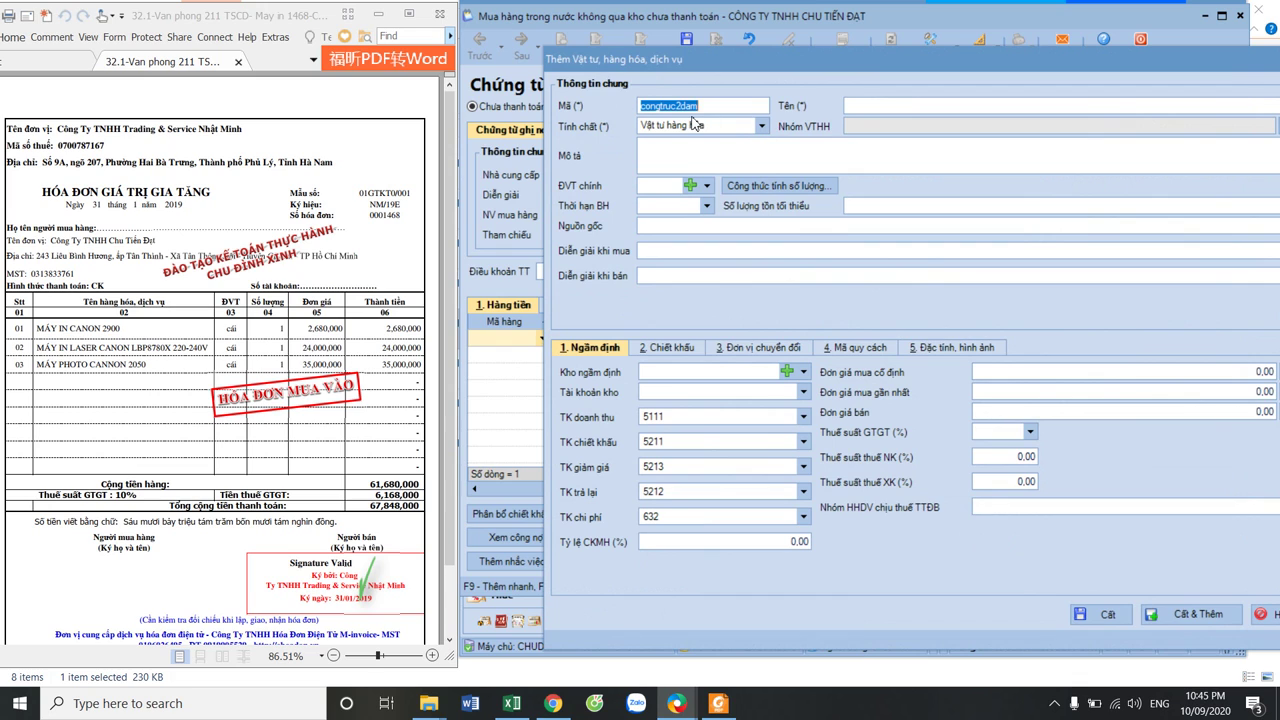
{"action": "type", "text": "con"}
{"action": "key", "text": "BackSpace"}
{"action": "key", "text": "BackSpace"}
{"action": "key", "text": "BackSpace"}
{"action": "type", "text": "mayin"}
{"action": "type", "text": "b"}
{"action": "type", "text": "anon"}
{"action": "type", "text": "2900"}
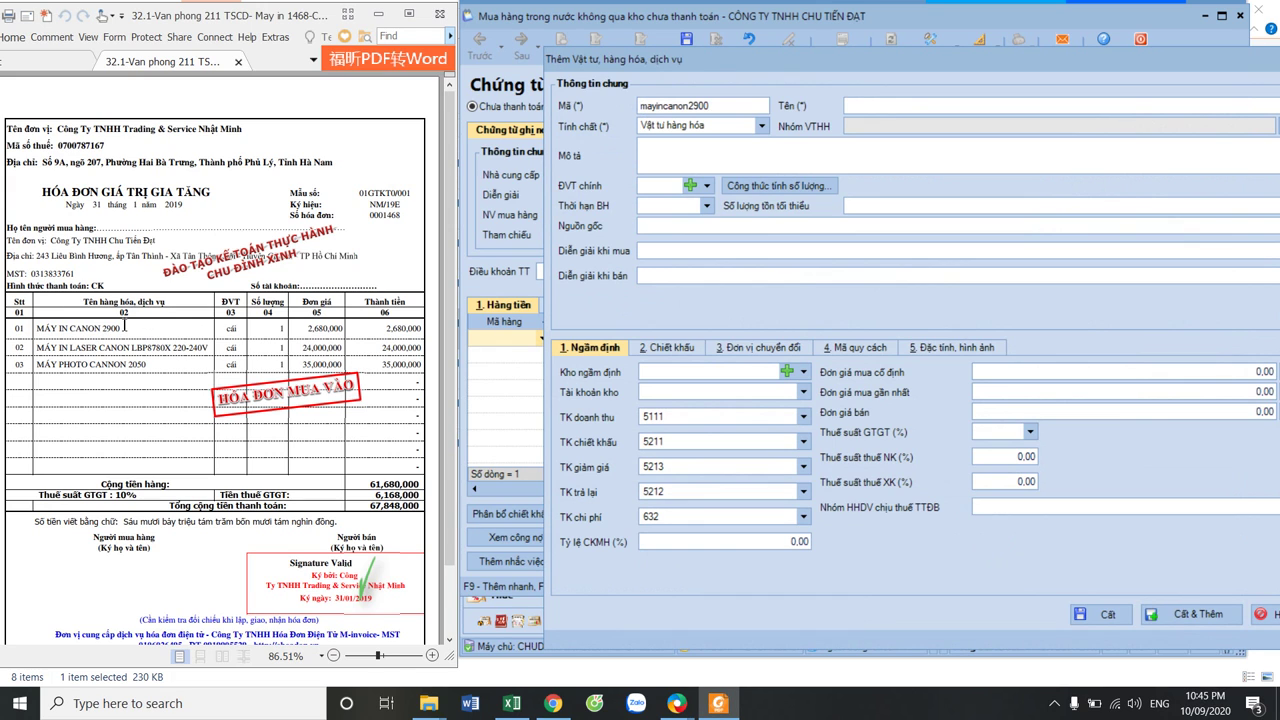
Copy the name MÁY IN CANON 2900 from the invoice, set the nature to Chỉ là diễn giải, and save the item to add another
{"action": "left_click_drag", "start_coordinate": [122, 328], "coordinate": [41, 330]}
{"action": "key", "text": "ctrl+c"}
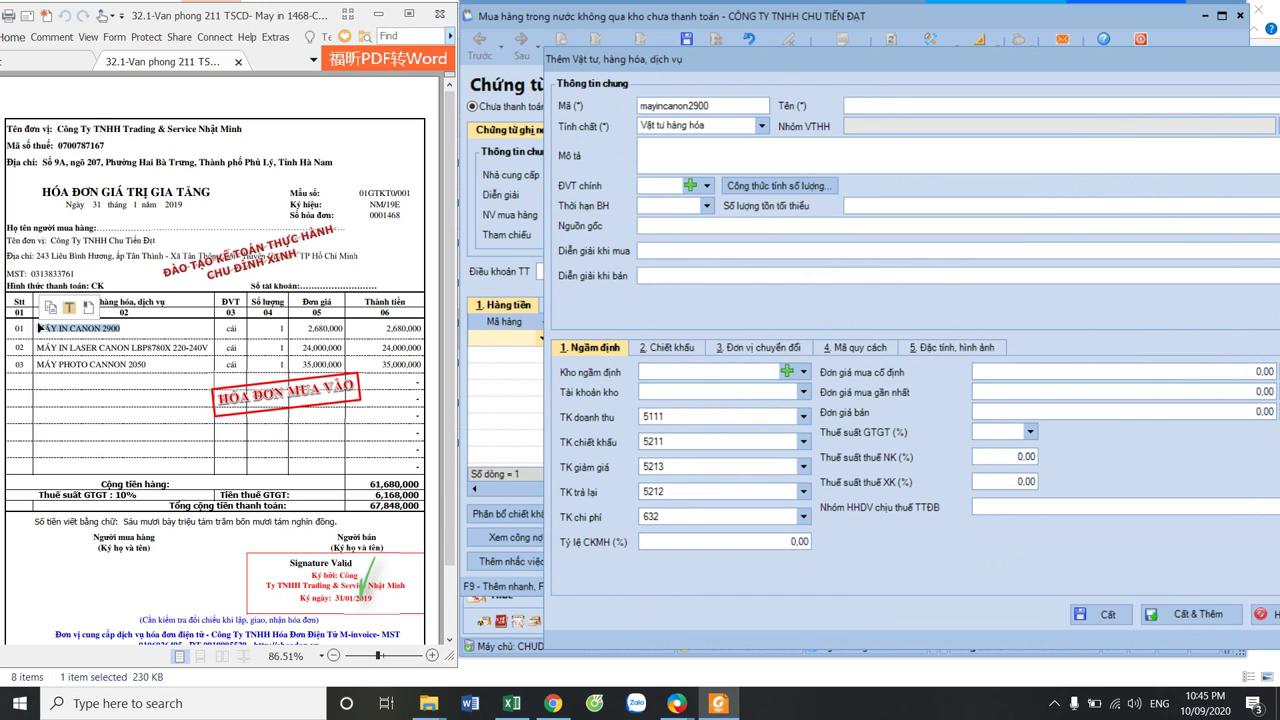
{"action": "left_click", "coordinate": [872, 106]}
{"action": "key", "text": "ctrl+v"}
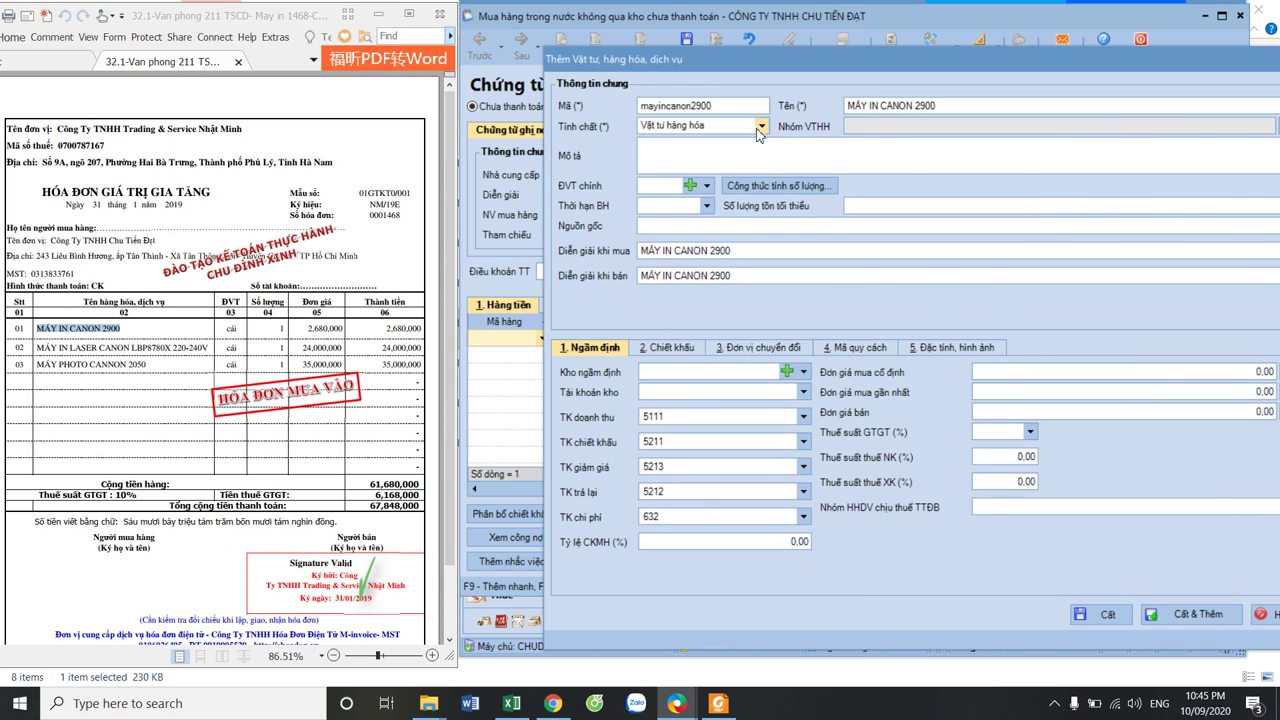
{"action": "left_click", "coordinate": [761, 125]}
{"action": "left_click", "coordinate": [705, 176]}
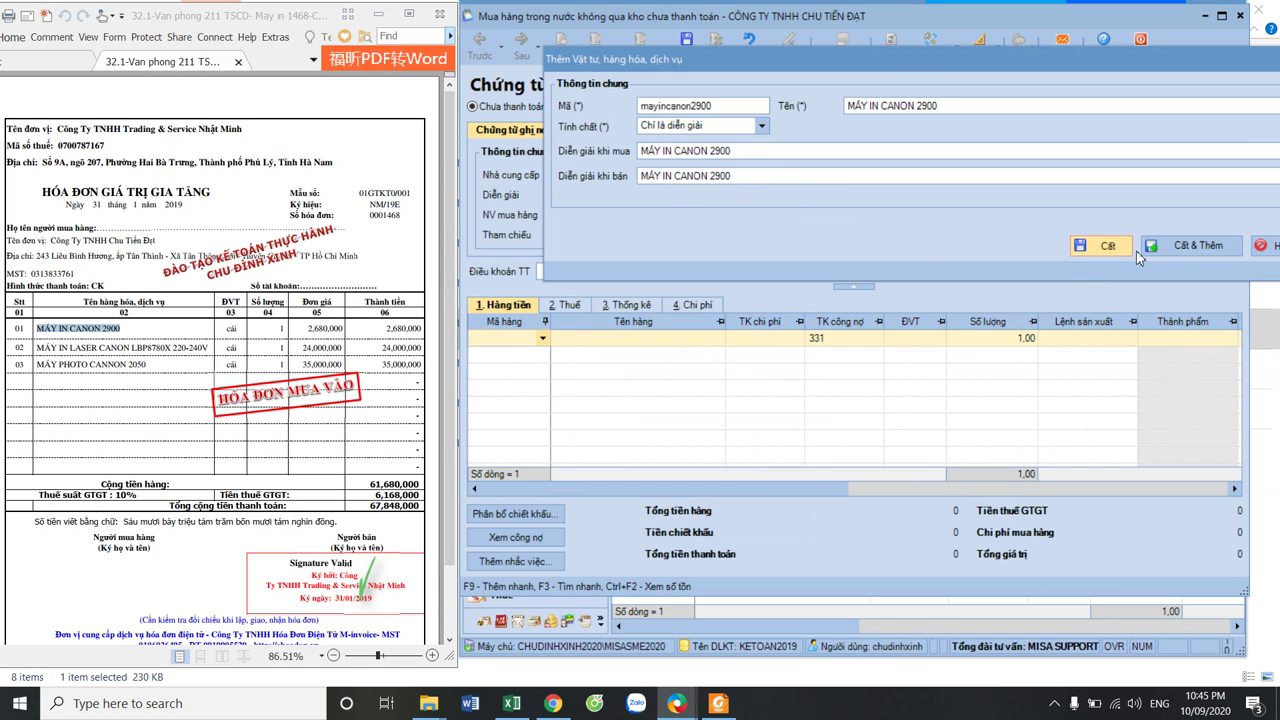
{"action": "left_click", "coordinate": [1183, 246]}
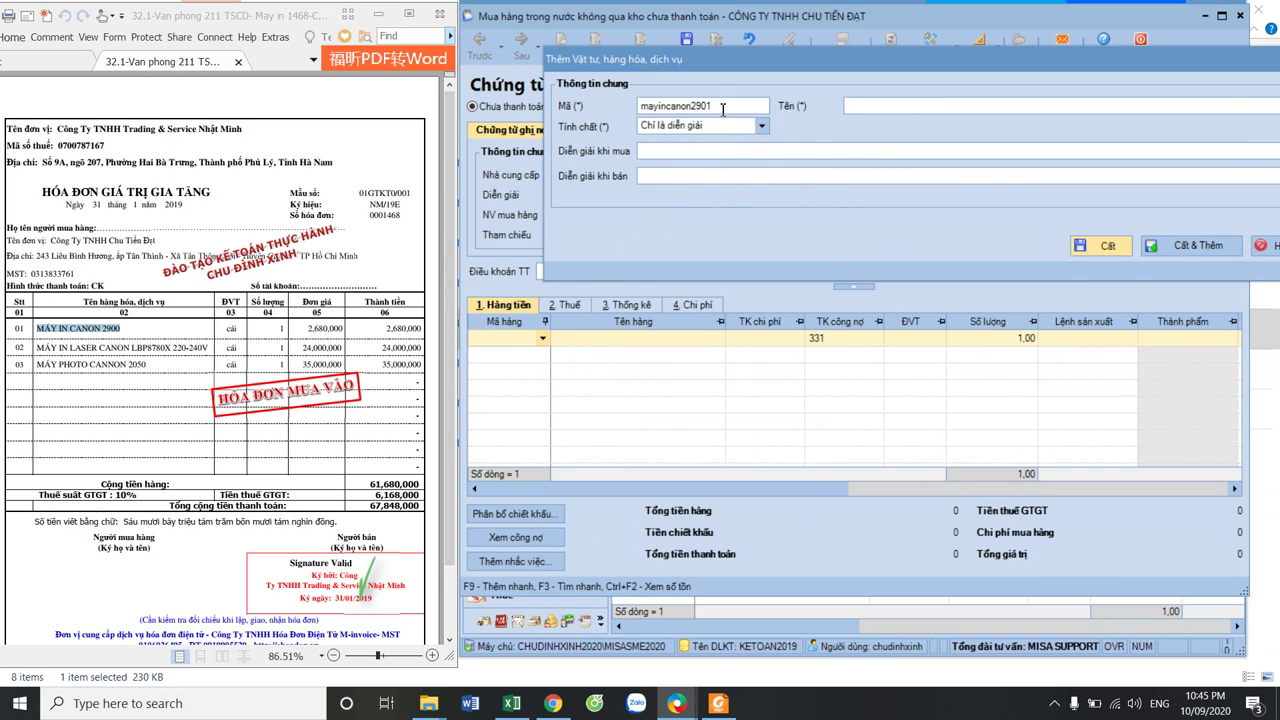
Create item mayinlaser, named MÁY IN LASER CANON LBP8780X 220-240V from the invoice, as Chỉ là diễn giải, and save it to add another
{"action": "double_click", "coordinate": [720, 103]}
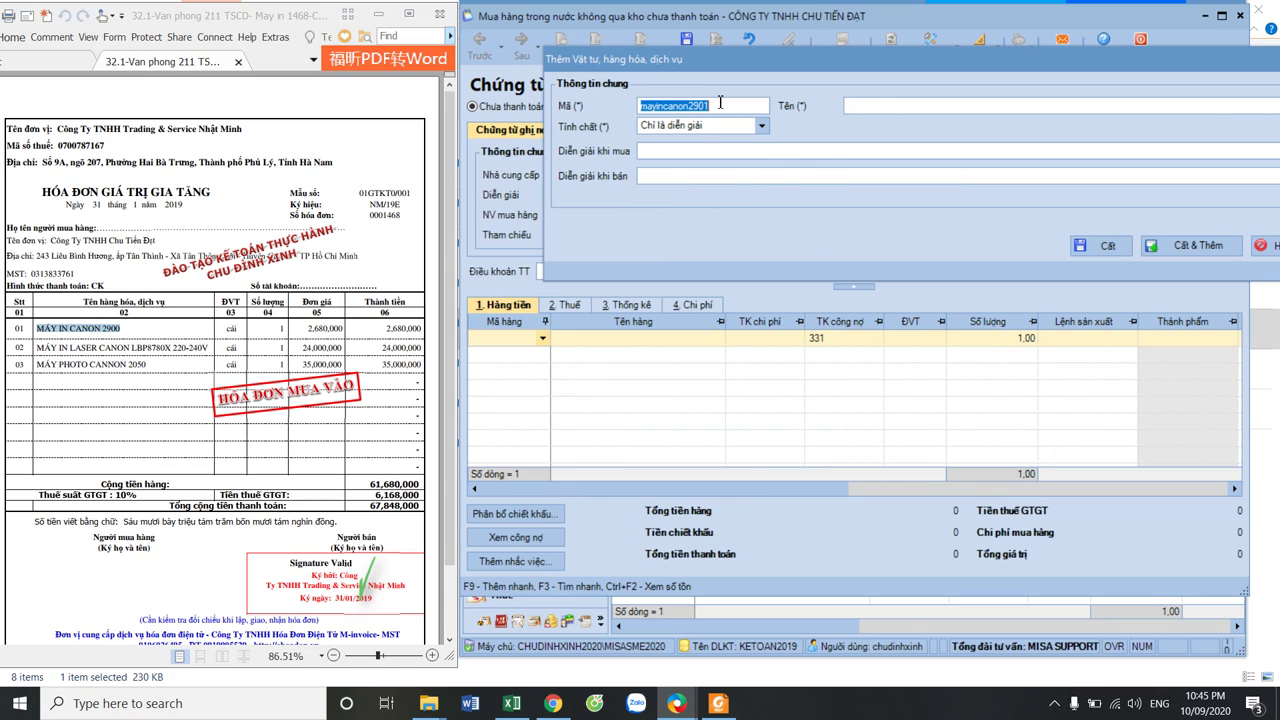
{"action": "type", "text": "mayinlaser"}
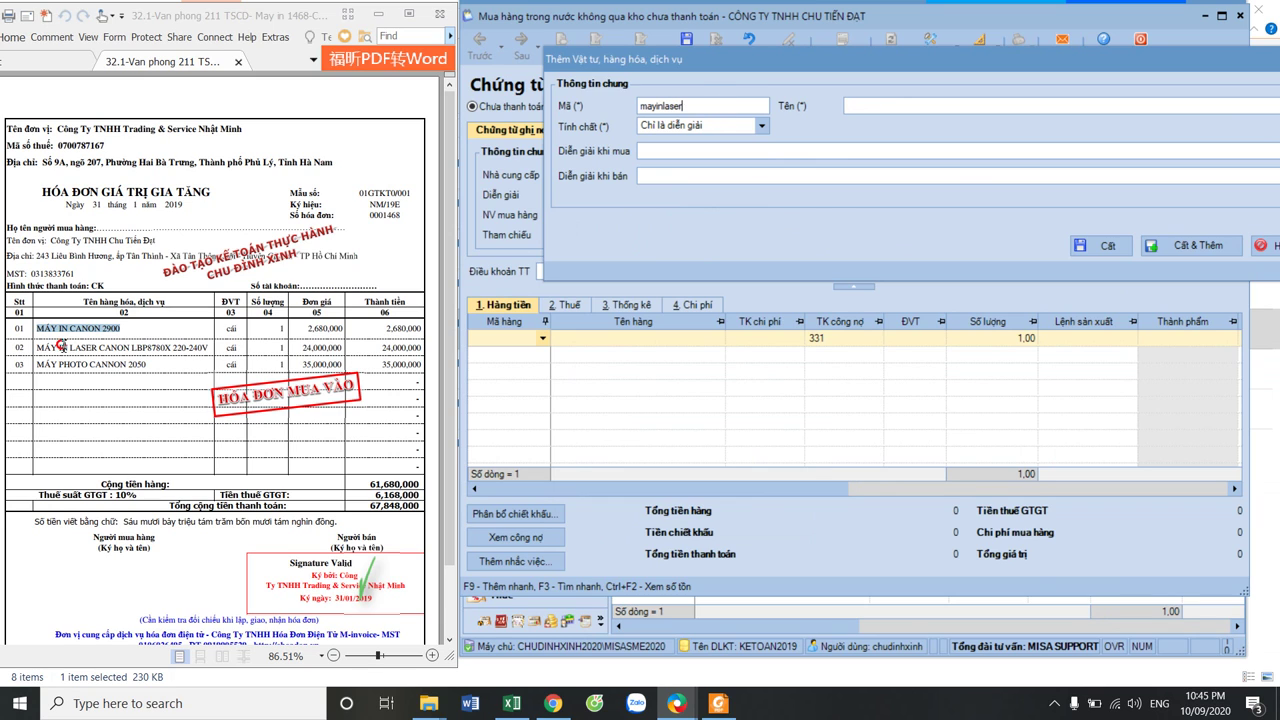
{"action": "left_click", "coordinate": [40, 350]}
{"action": "left_click_drag", "start_coordinate": [40, 349], "coordinate": [210, 350]}
{"action": "key", "text": "ctrl+c"}
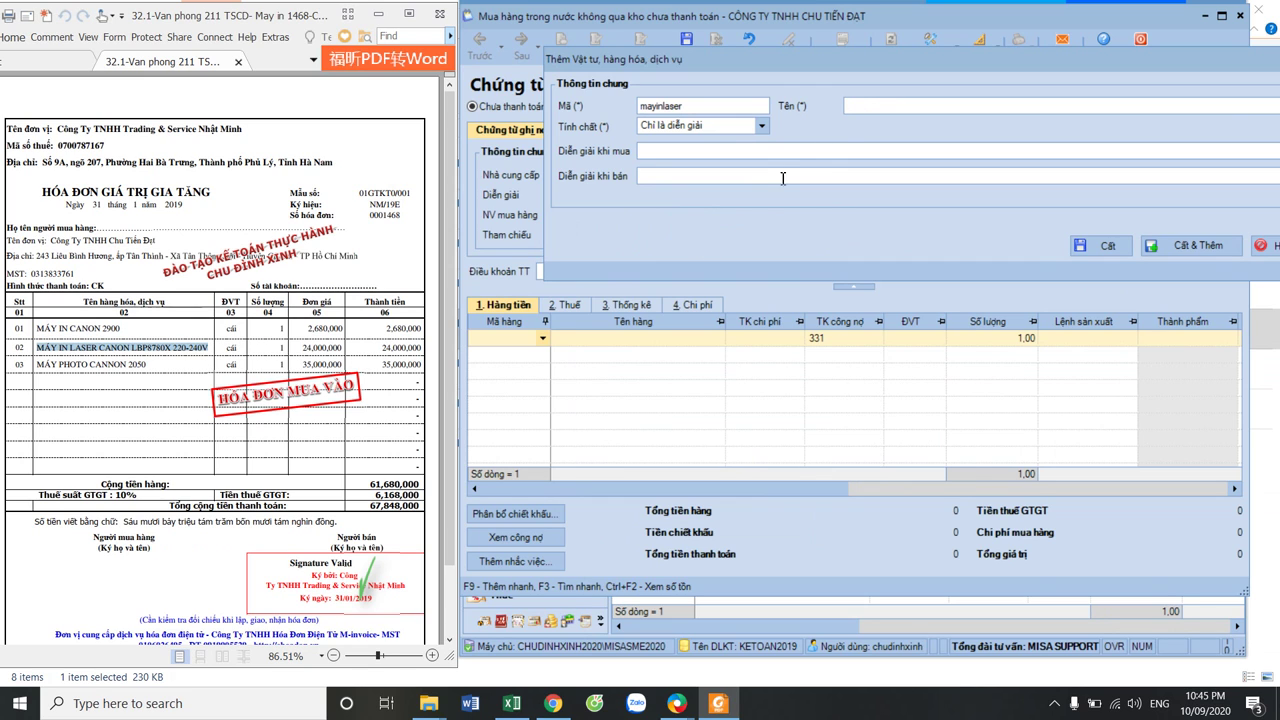
{"action": "left_click", "coordinate": [844, 106]}
{"action": "key", "text": "ctrl+v"}
{"action": "left_click", "coordinate": [761, 126]}
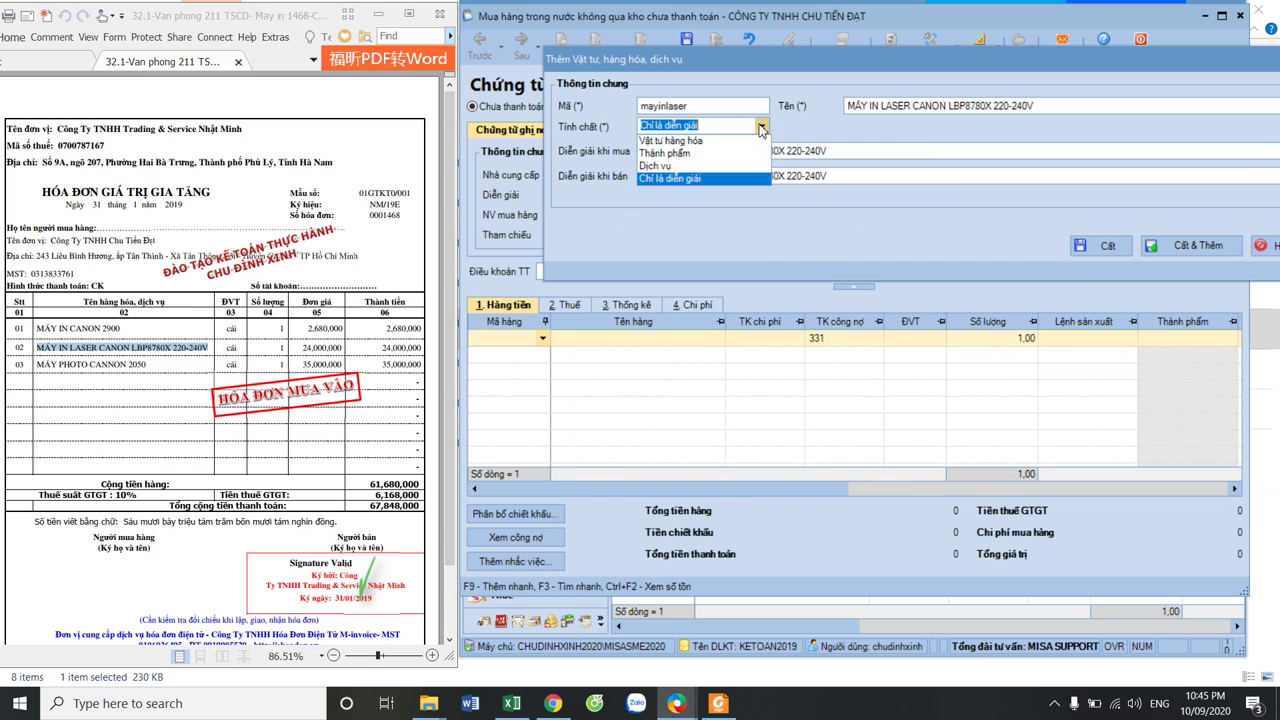
{"action": "left_click", "coordinate": [665, 177]}
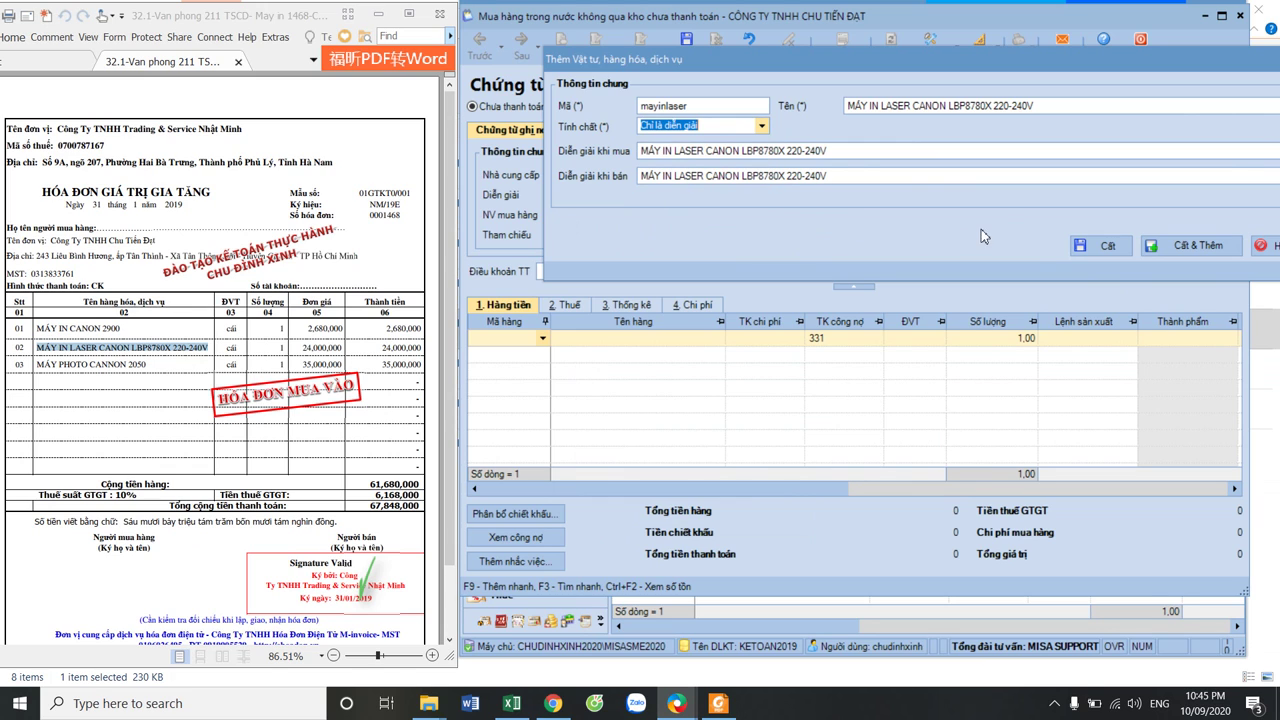
{"action": "left_click", "coordinate": [1188, 246]}
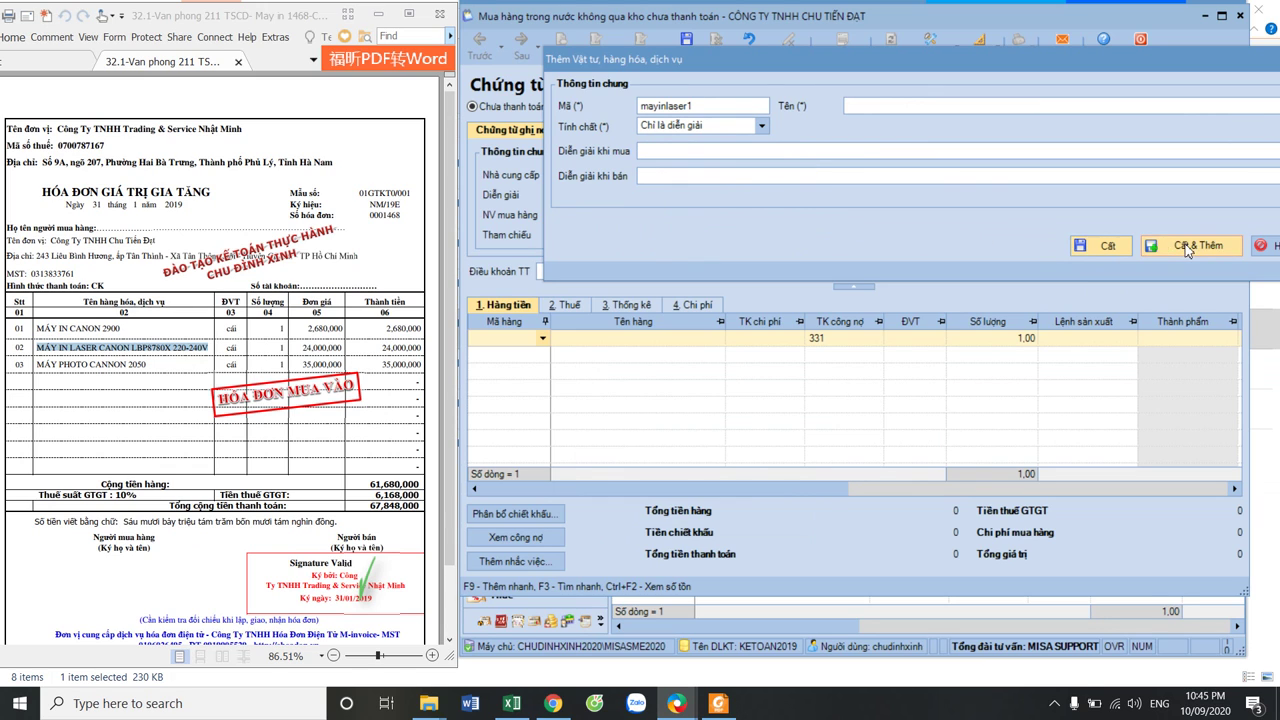
Create item mayphoto2050 with the name MÁY PHOTO CANNON 2050 copied from the invoice, and save it back to the voucher
{"action": "double_click", "coordinate": [697, 108]}
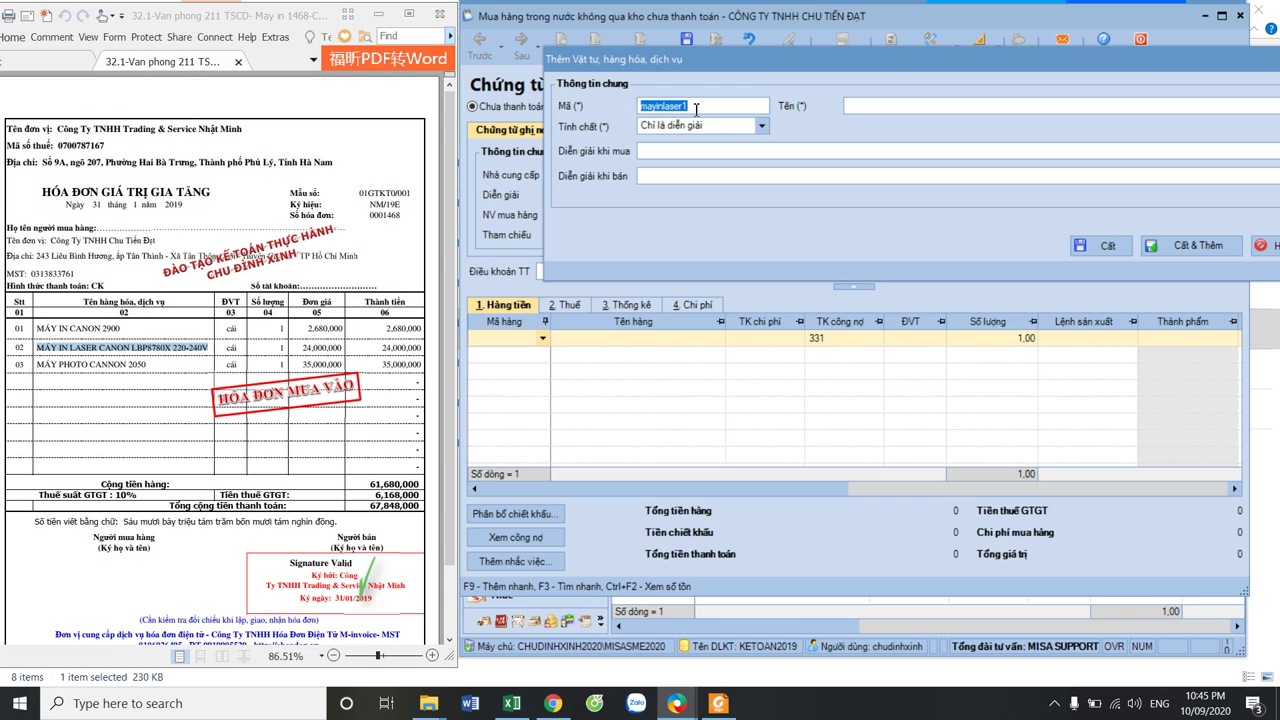
{"action": "type", "text": "mayphoto2050"}
{"action": "left_click", "coordinate": [145, 368]}
{"action": "left_click_drag", "start_coordinate": [147, 366], "coordinate": [36, 364]}
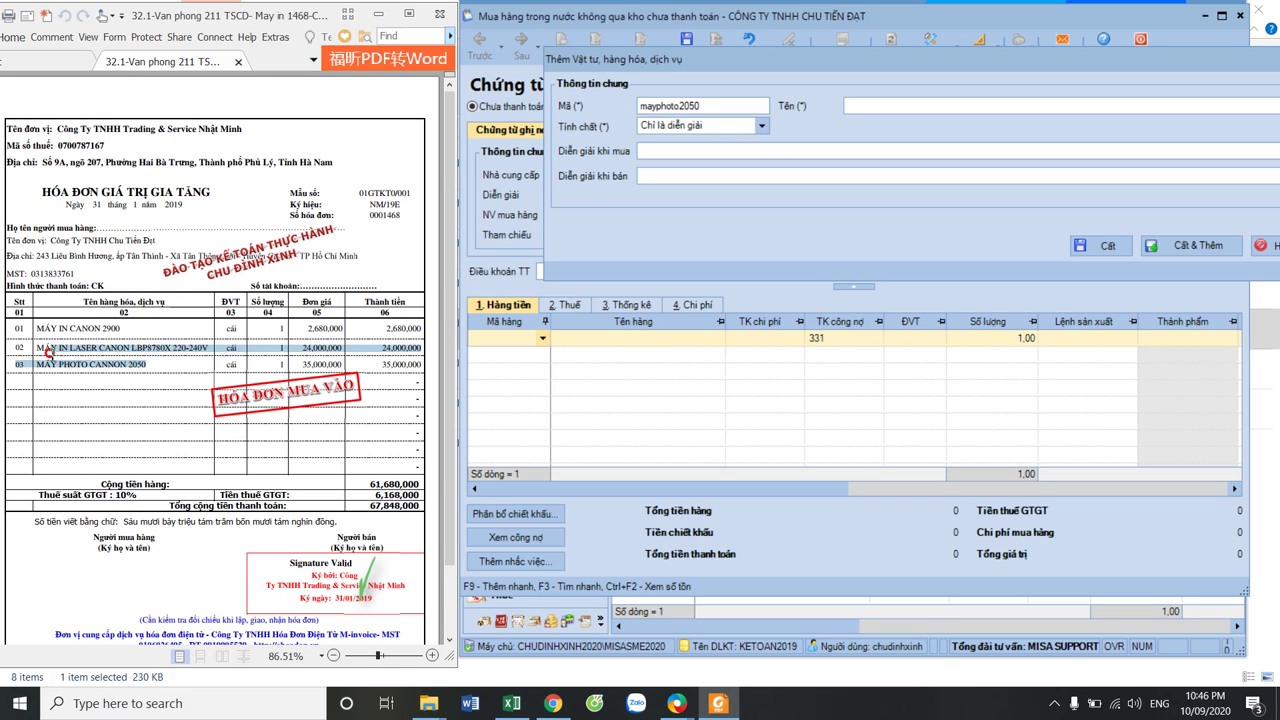
{"action": "key", "text": "ctrl+c"}
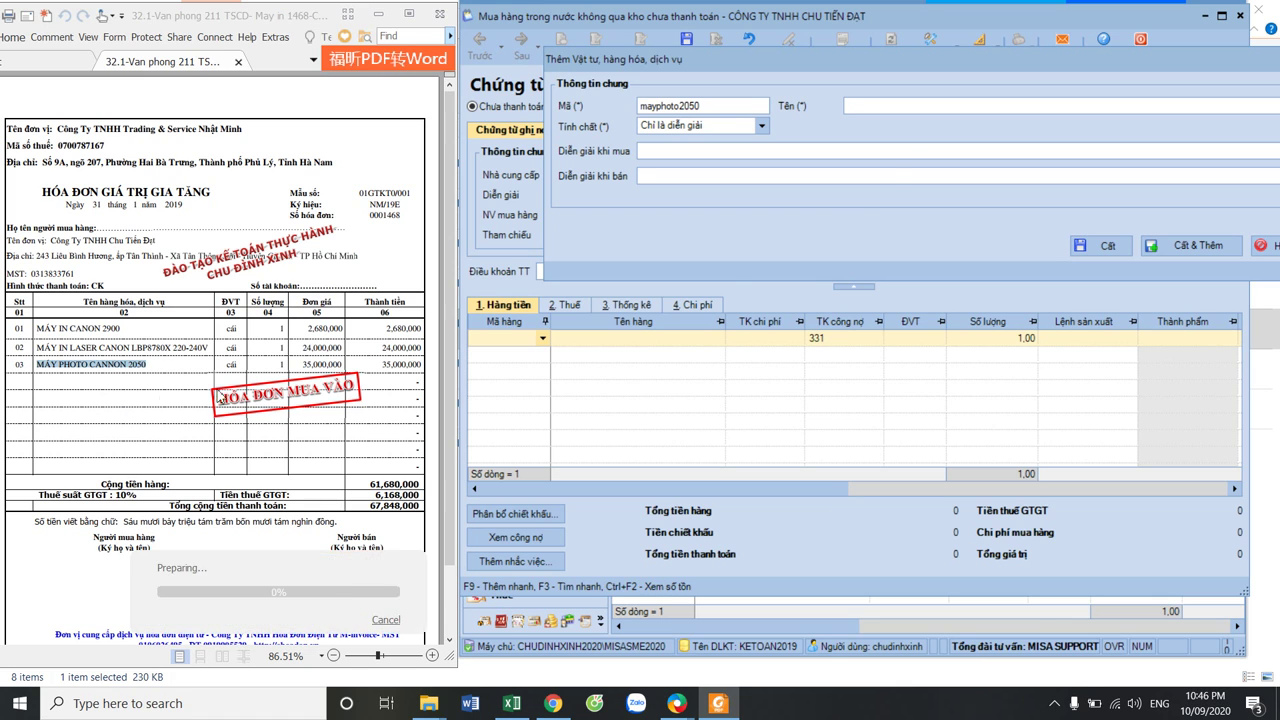
{"action": "left_click", "coordinate": [915, 106]}
{"action": "key", "text": "ctrl+v"}
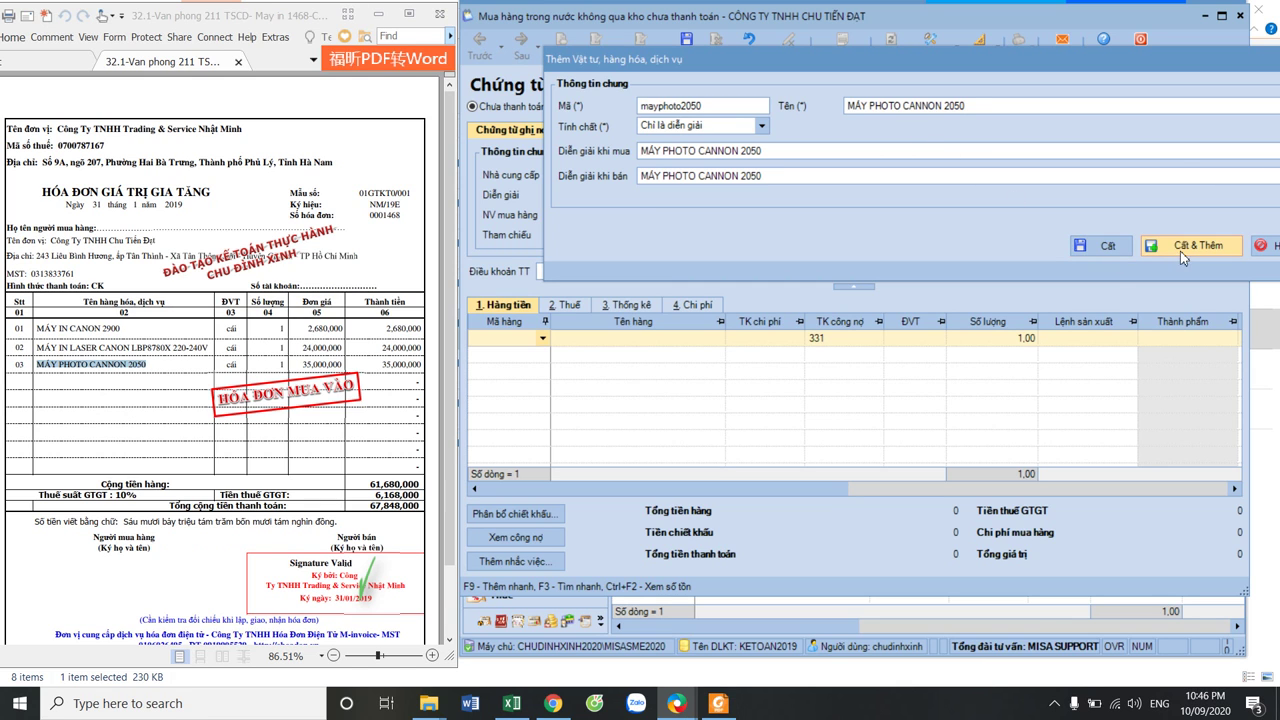
{"action": "left_click", "coordinate": [1108, 246]}
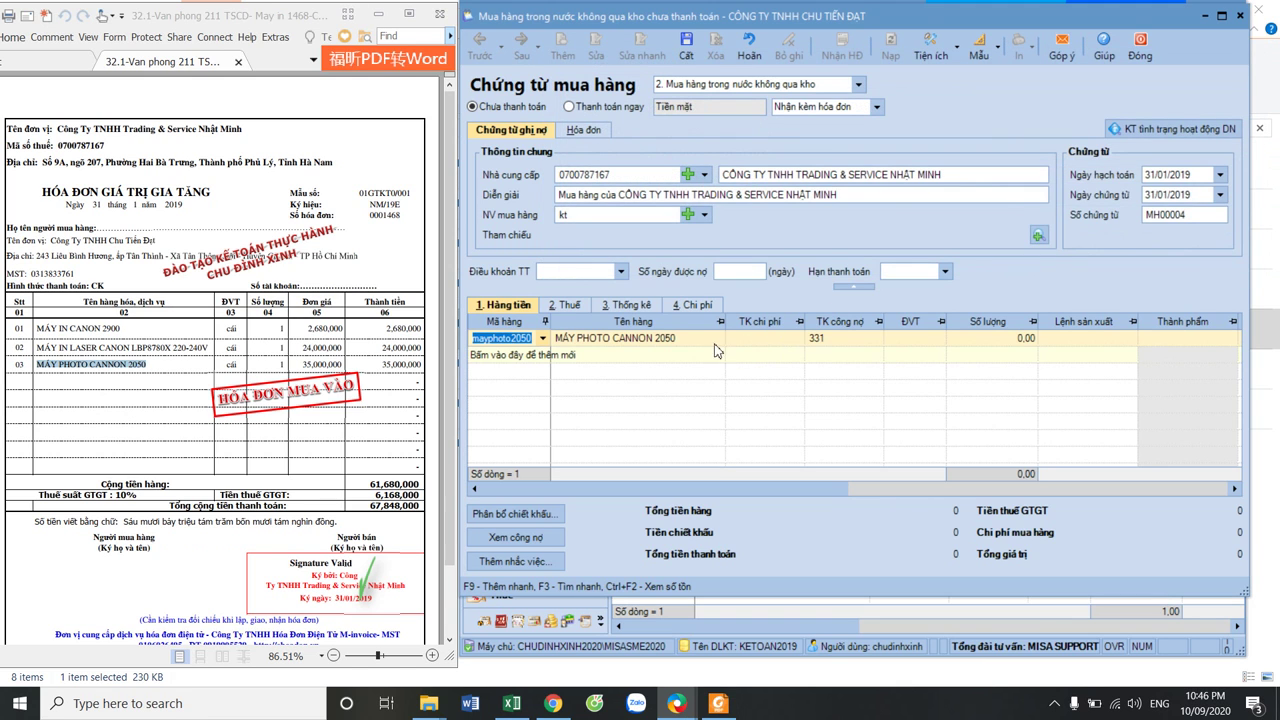
Fill the voucher's three goods lines with items mayincanon2900, mayinlaser and mayphoto2050, in that order
{"action": "left_click", "coordinate": [542, 339]}
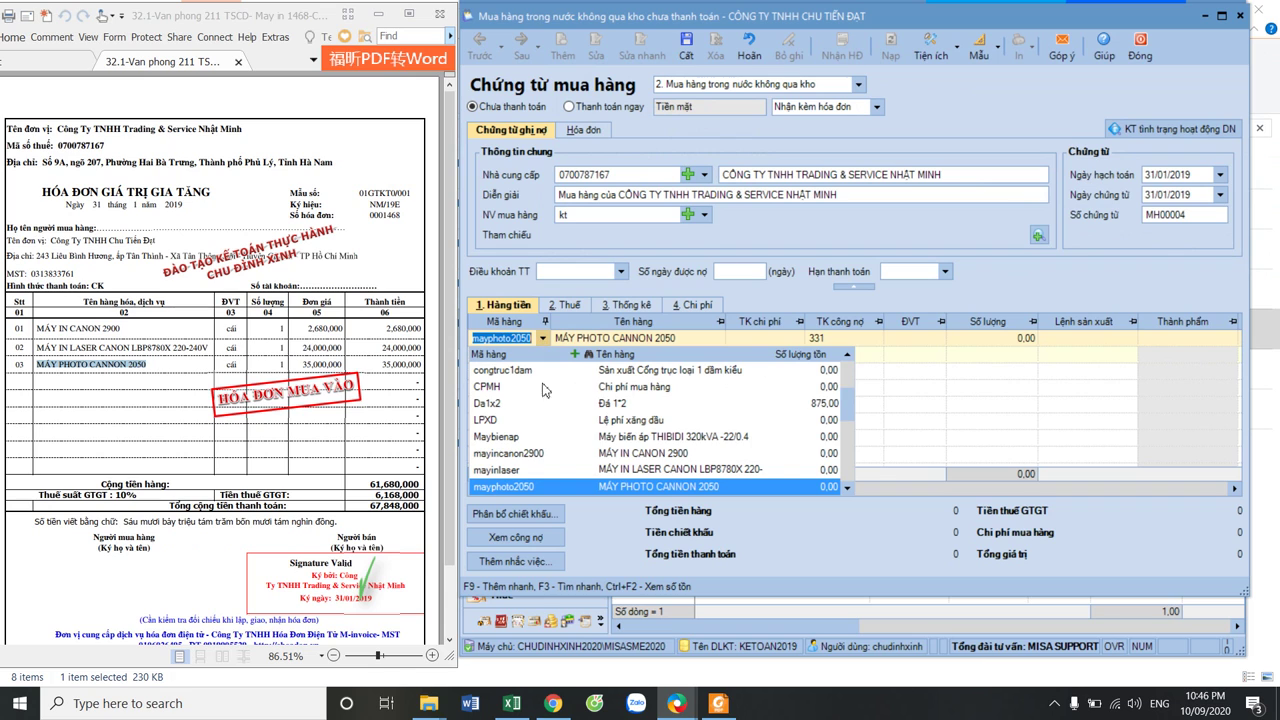
{"action": "left_click", "coordinate": [545, 454]}
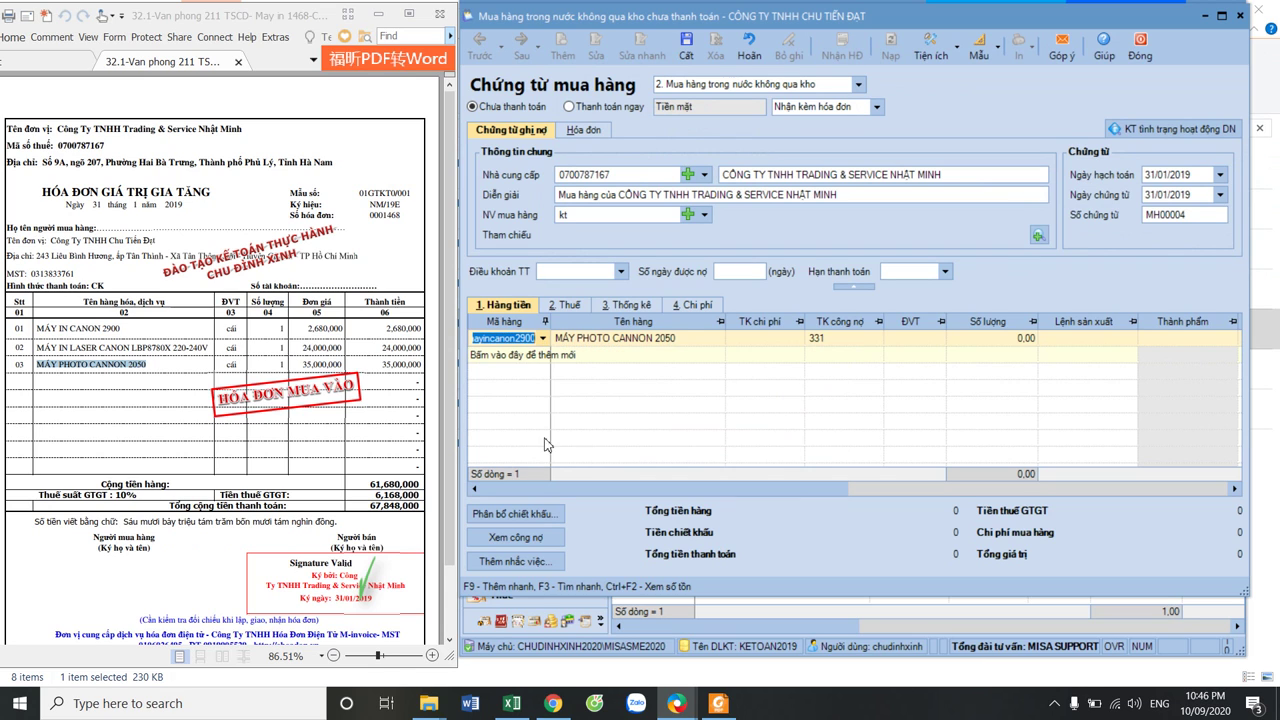
{"action": "left_click", "coordinate": [540, 355]}
{"action": "left_click", "coordinate": [543, 355]}
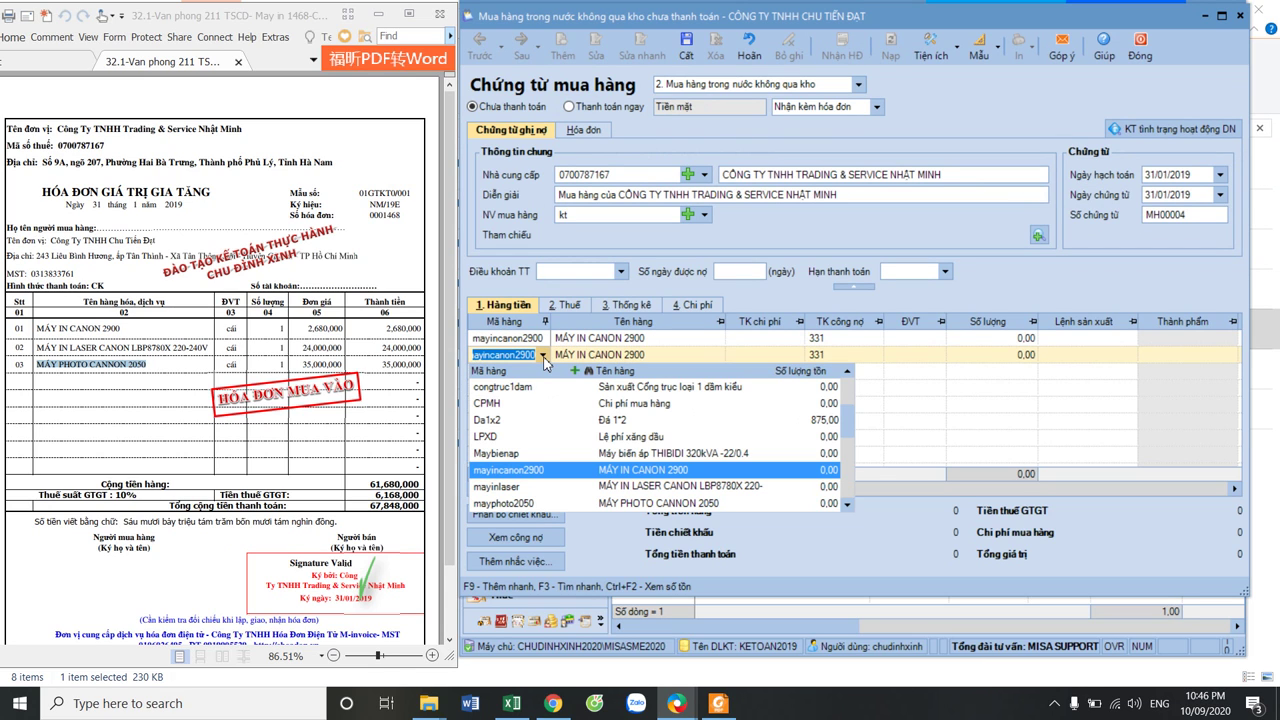
{"action": "left_click", "coordinate": [525, 487]}
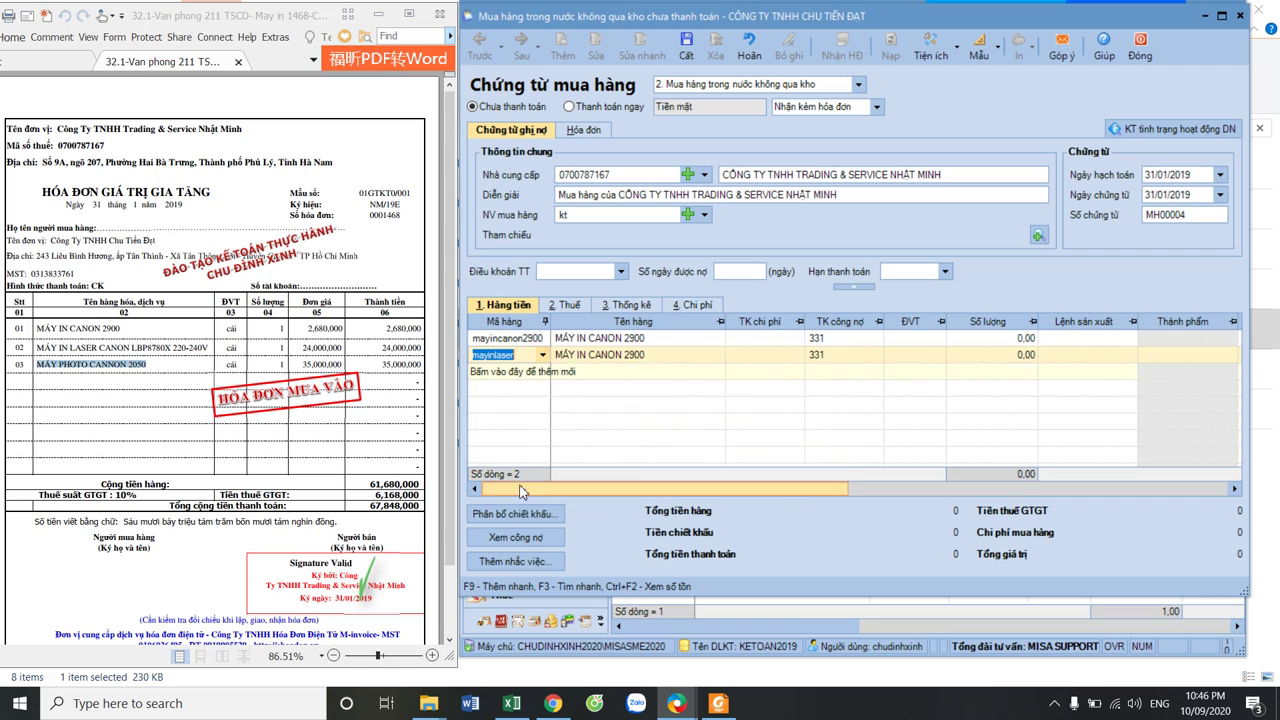
{"action": "left_click", "coordinate": [541, 372]}
{"action": "left_click", "coordinate": [543, 375]}
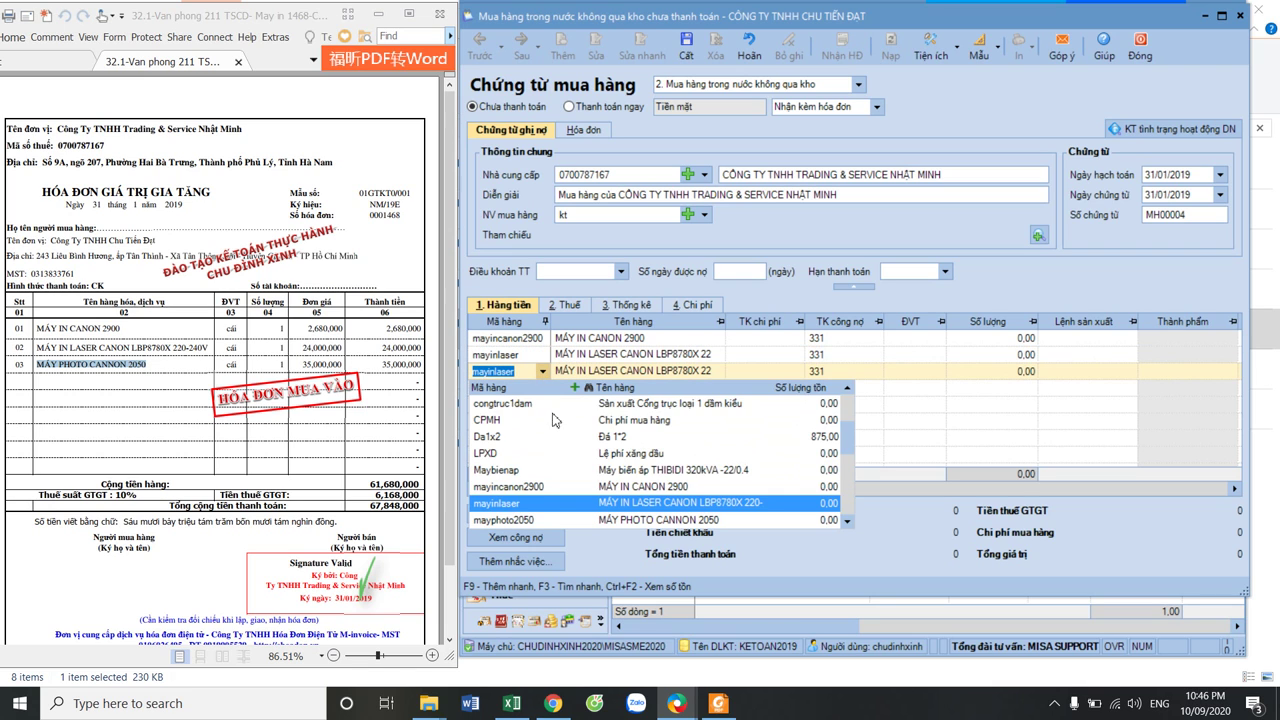
{"action": "left_click", "coordinate": [532, 521]}
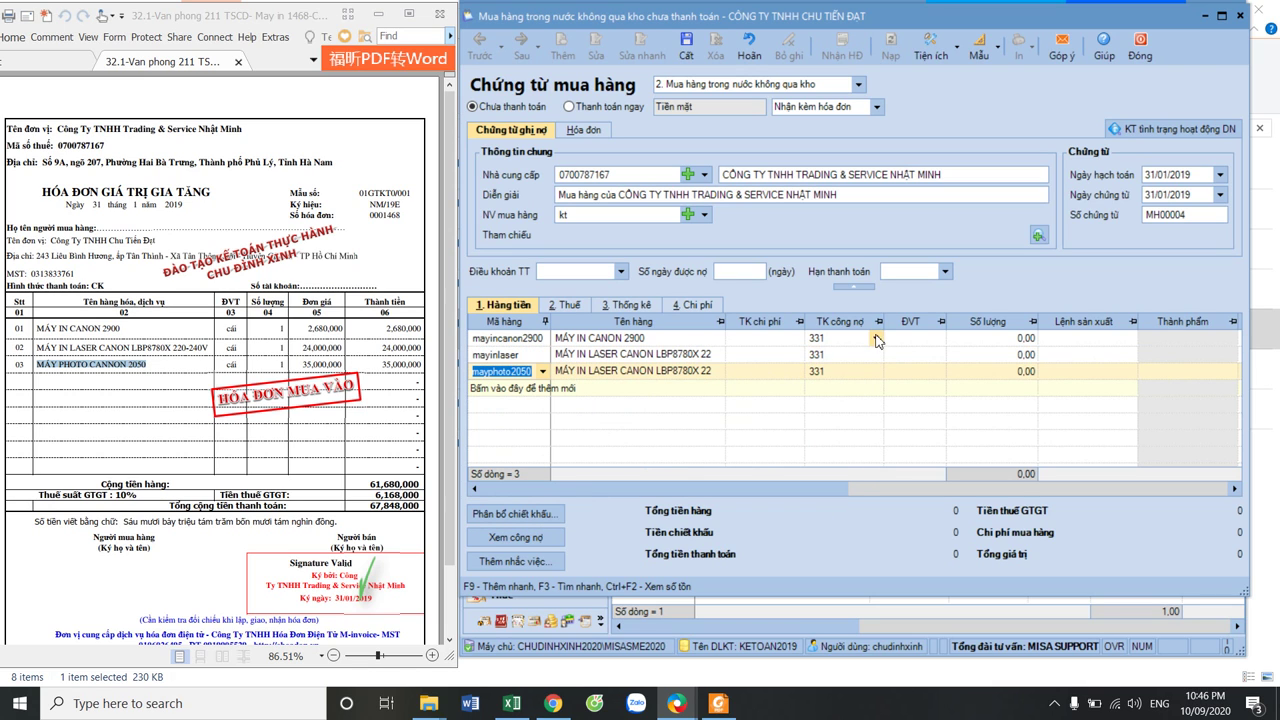
Set the expense account (TK chi phí) to 242 for mayincanon2900 and mayinlaser, and to 2114 for mayphoto2050
{"action": "left_click", "coordinate": [788, 341]}
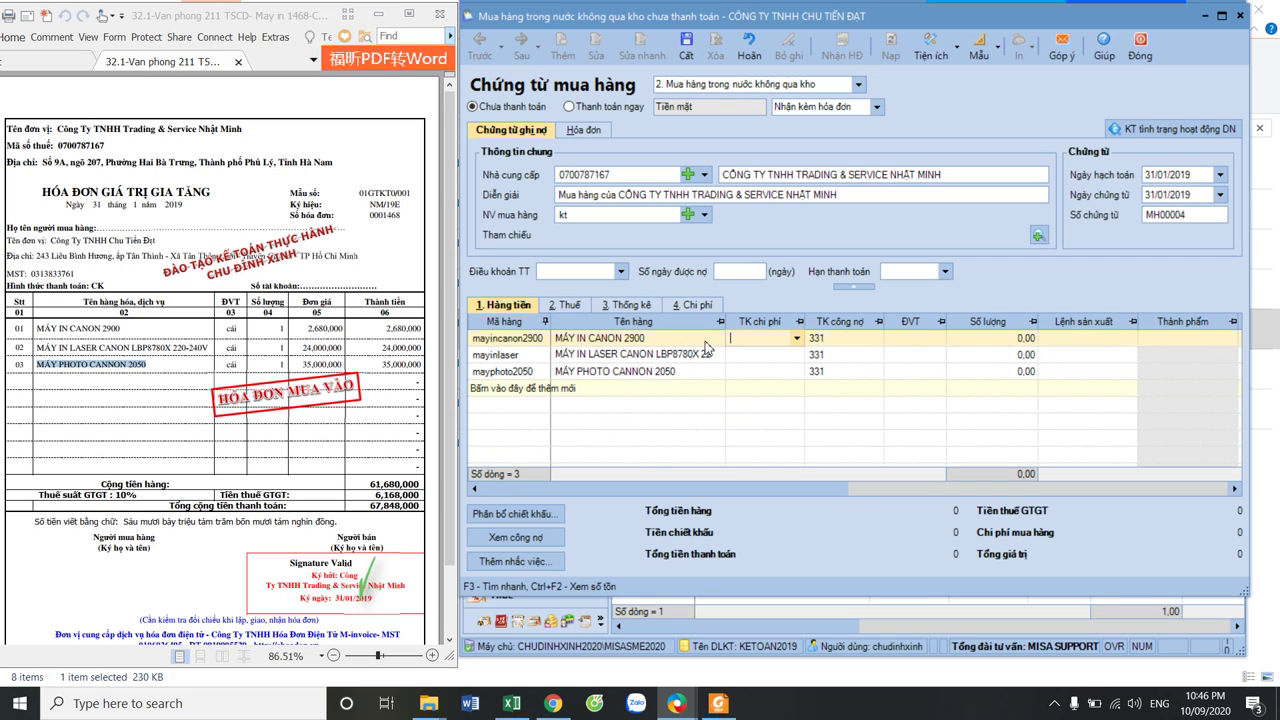
{"action": "left_click", "coordinate": [797, 339]}
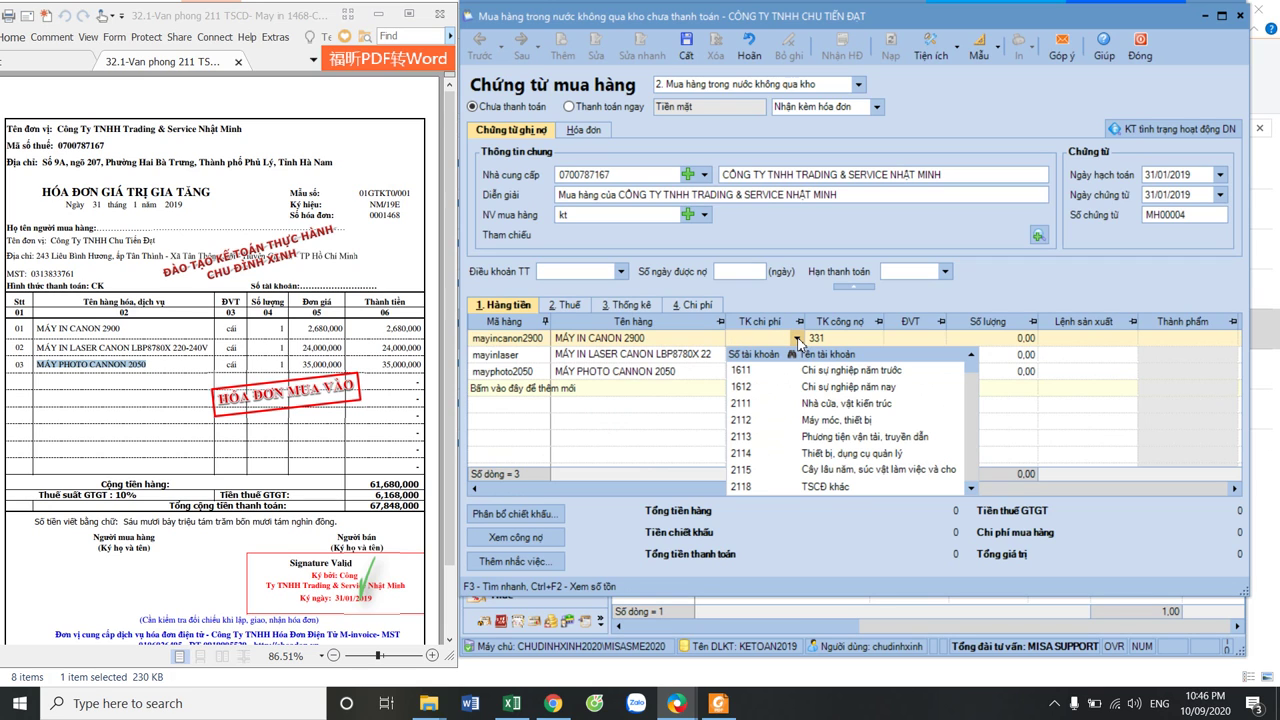
{"action": "type", "text": "242"}
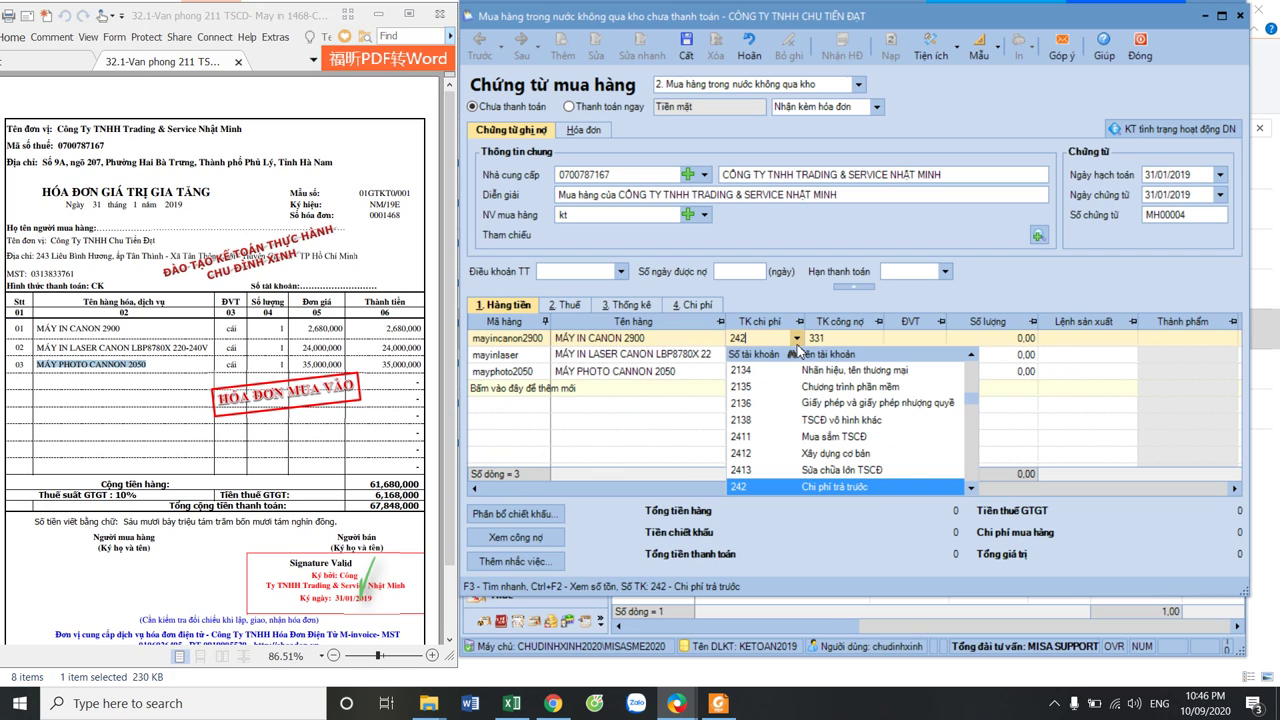
{"action": "key", "text": "Return"}
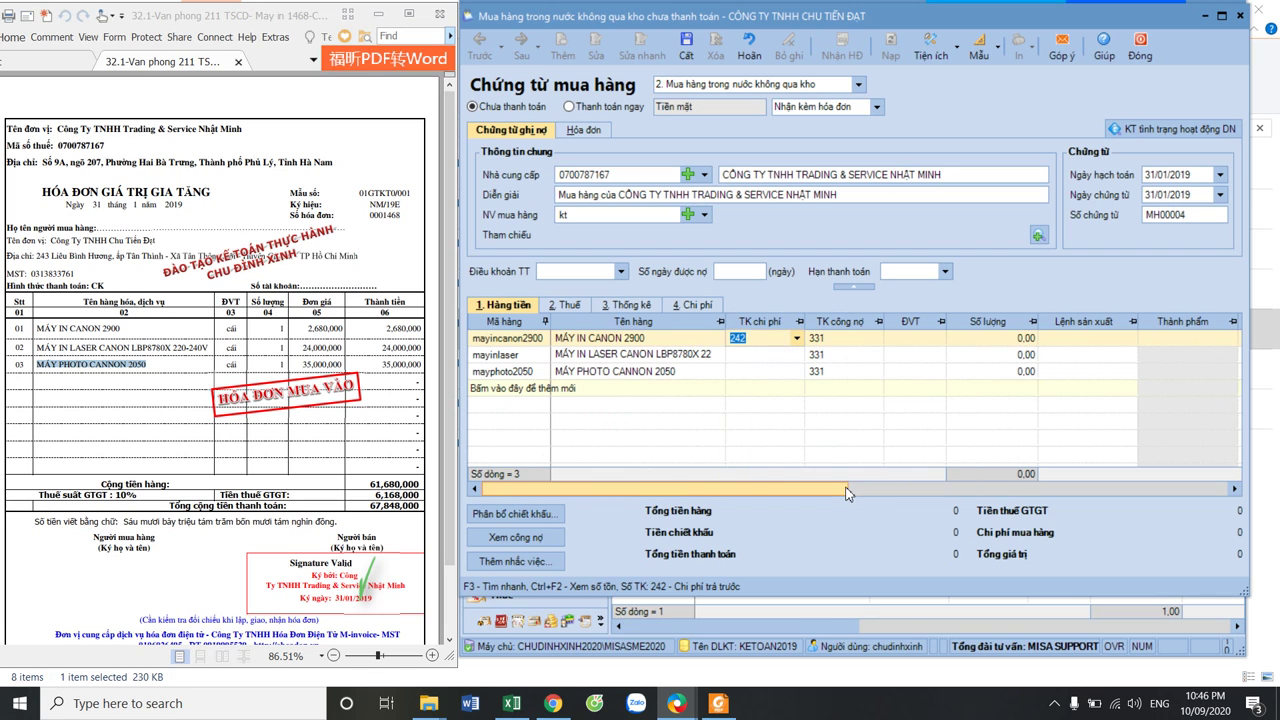
{"action": "left_click", "coordinate": [785, 356]}
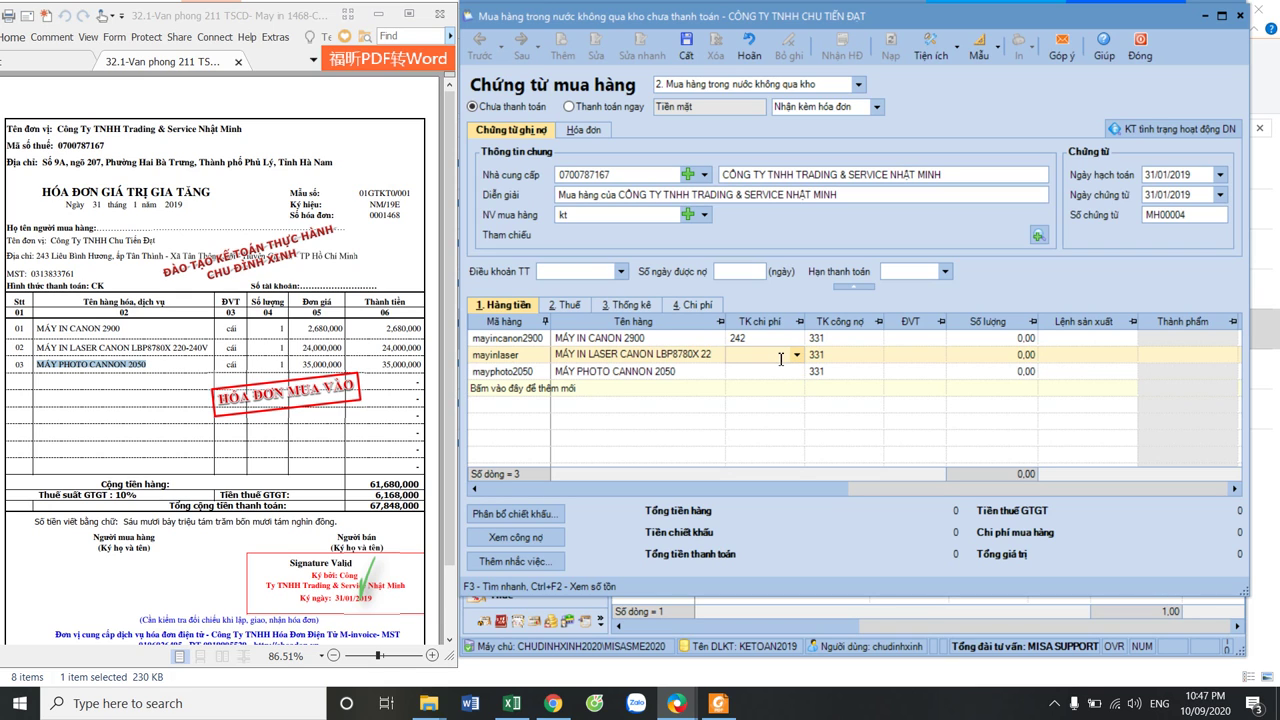
{"action": "type", "text": "242"}
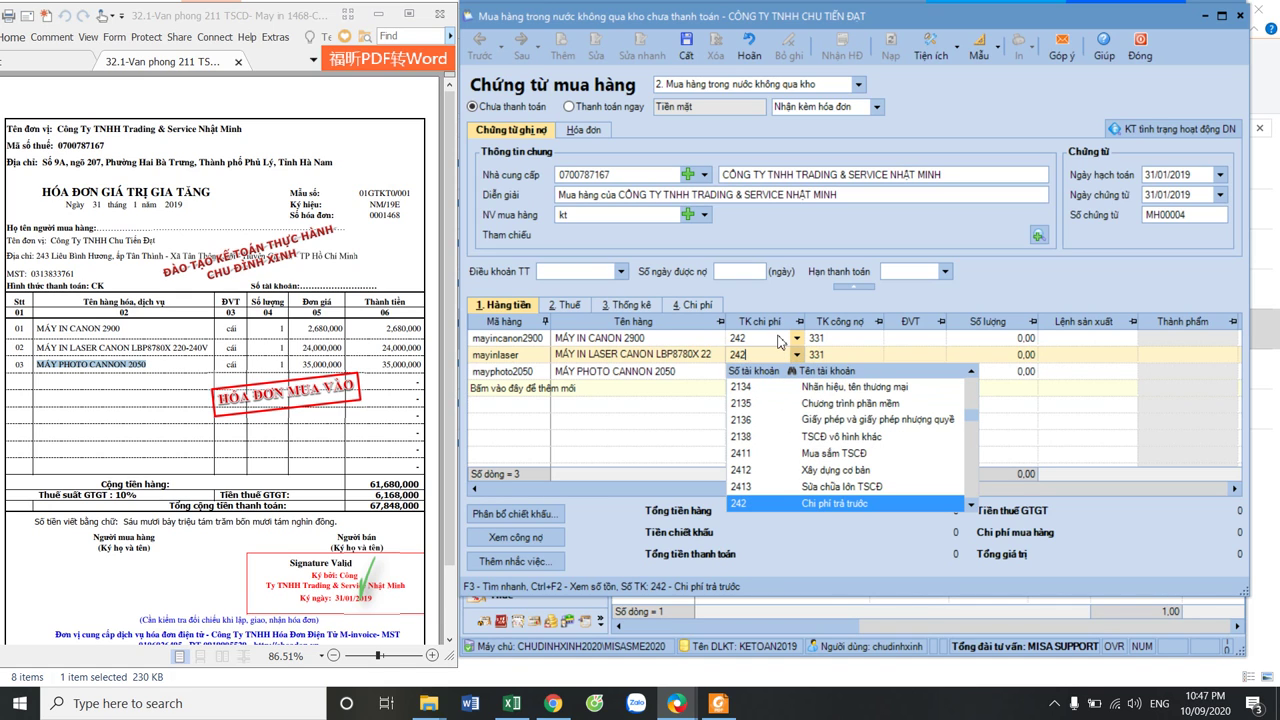
{"action": "left_click", "coordinate": [745, 371]}
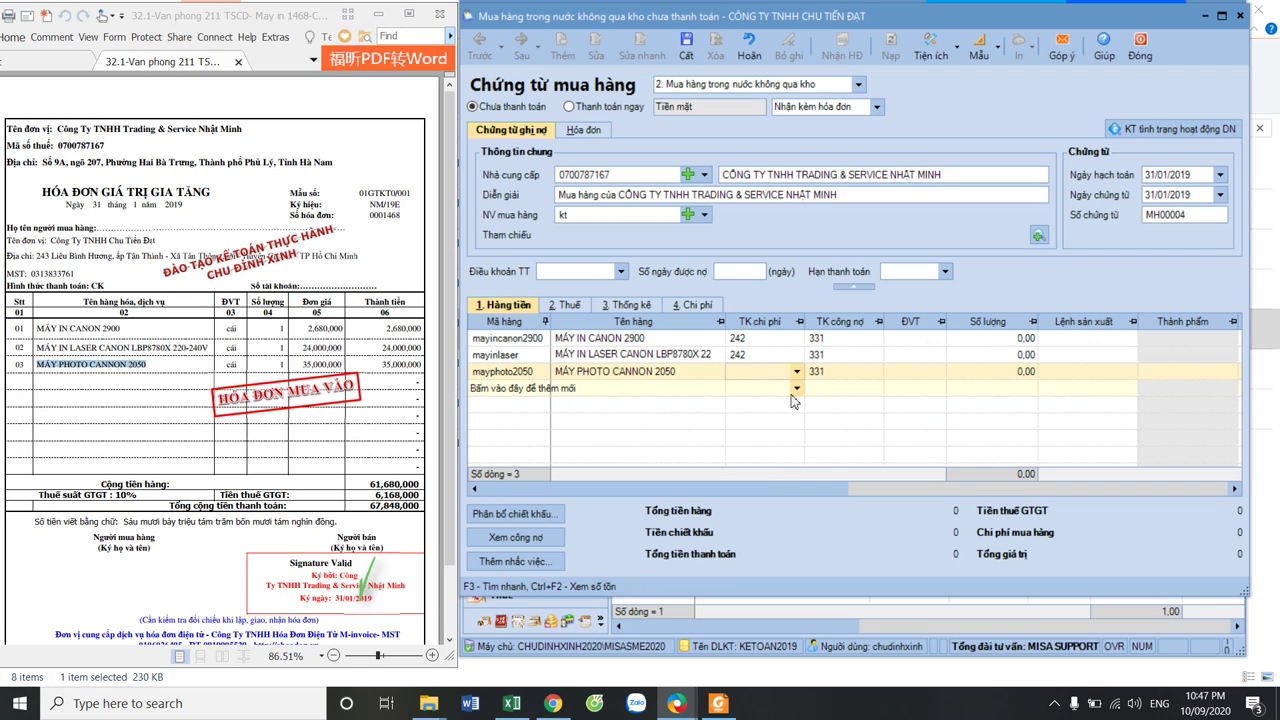
{"action": "type", "text": "2111"}
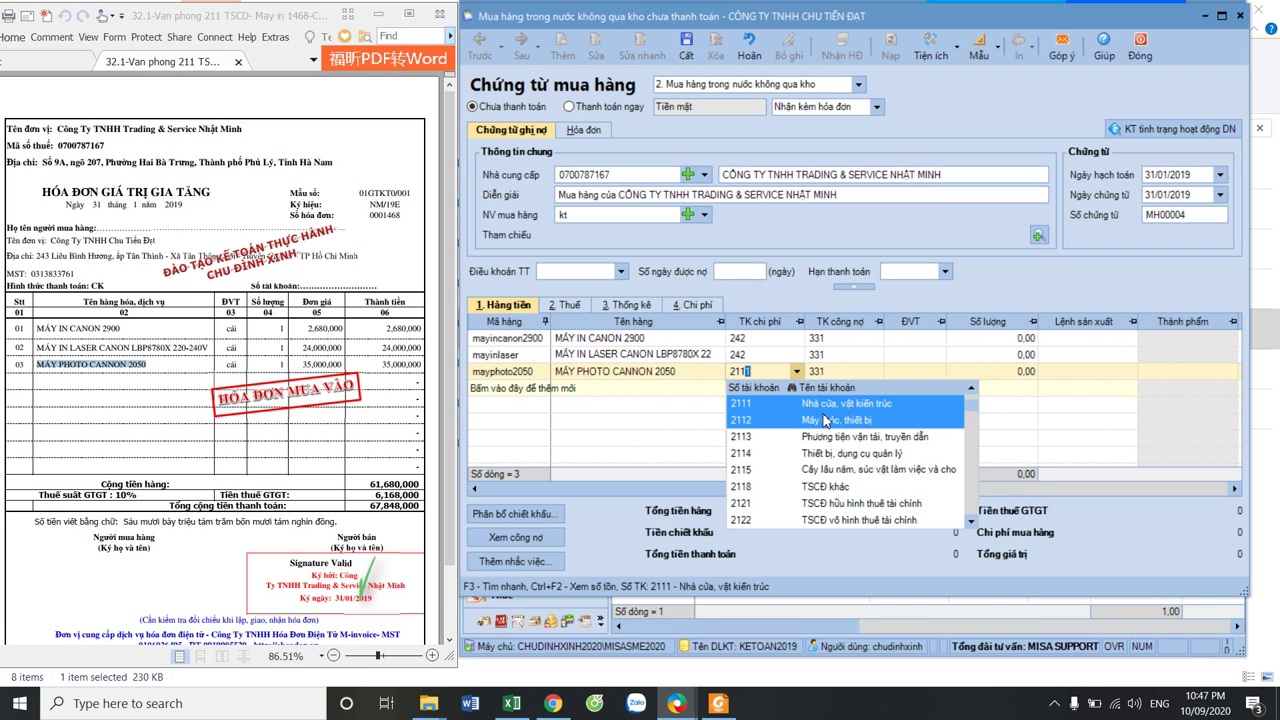
{"action": "left_click", "coordinate": [830, 455]}
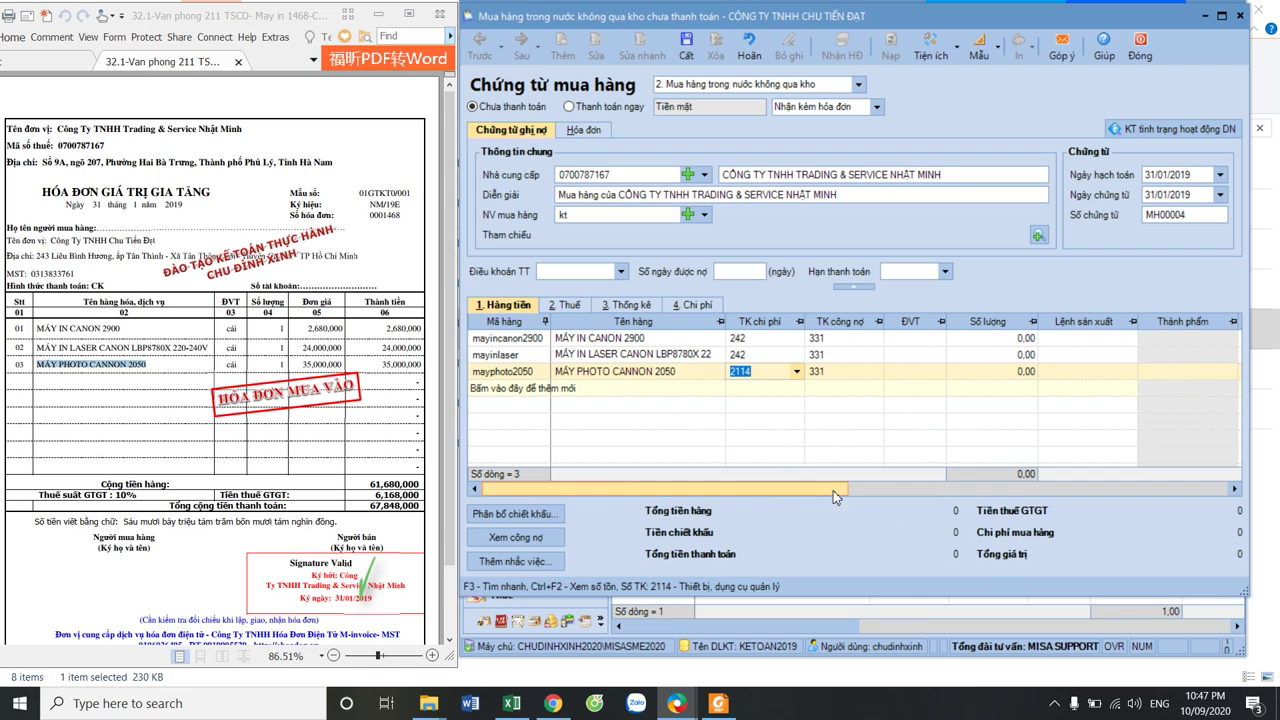
Enter a quantity (Số lượng) of 1 for each of the three goods lines
{"action": "left_click_drag", "start_coordinate": [837, 489], "coordinate": [988, 438]}
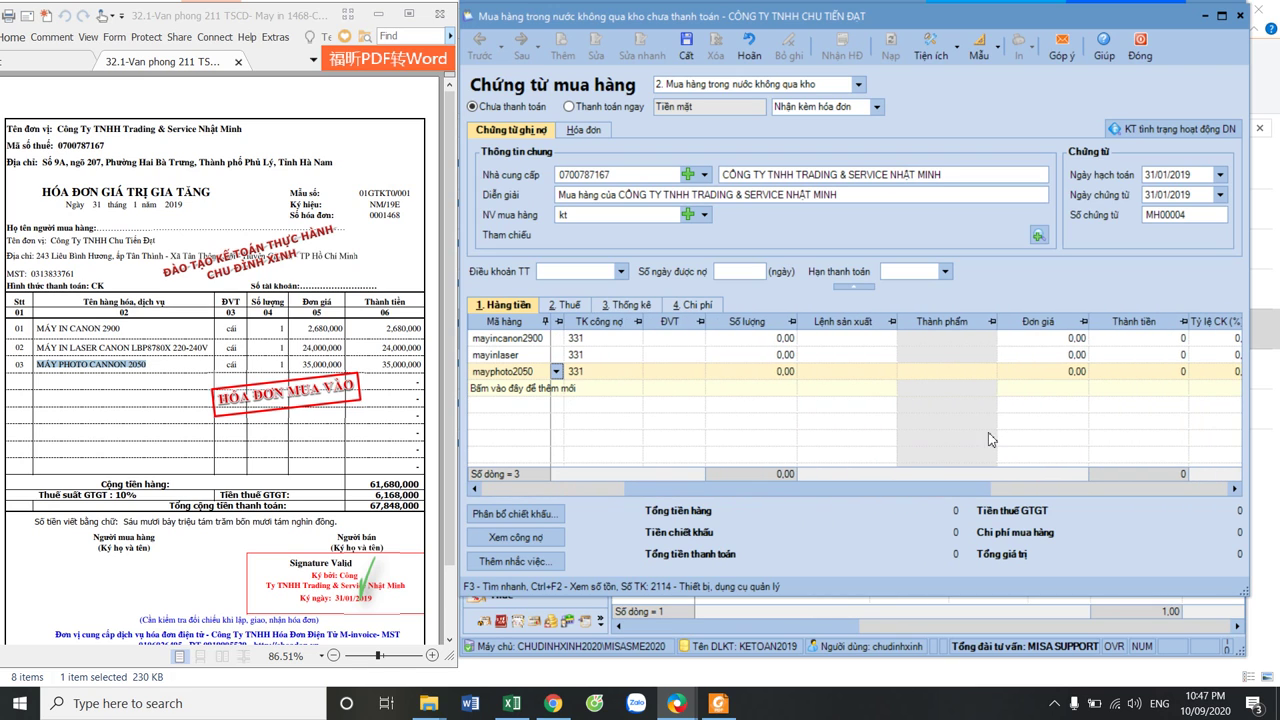
{"action": "left_click", "coordinate": [776, 339]}
{"action": "type", "text": "1"}
{"action": "key", "text": "Down"}
{"action": "type", "text": "1"}
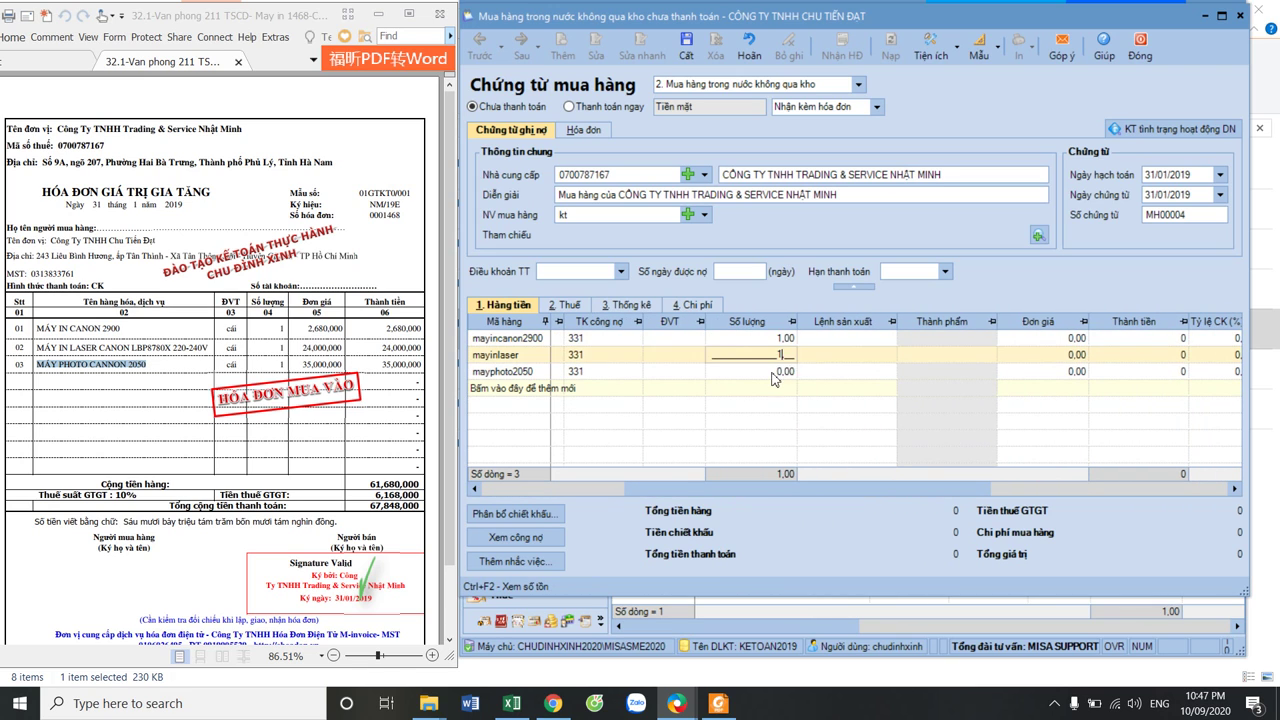
{"action": "key", "text": "Down"}
{"action": "type", "text": "1"}
{"action": "key", "text": "Return"}
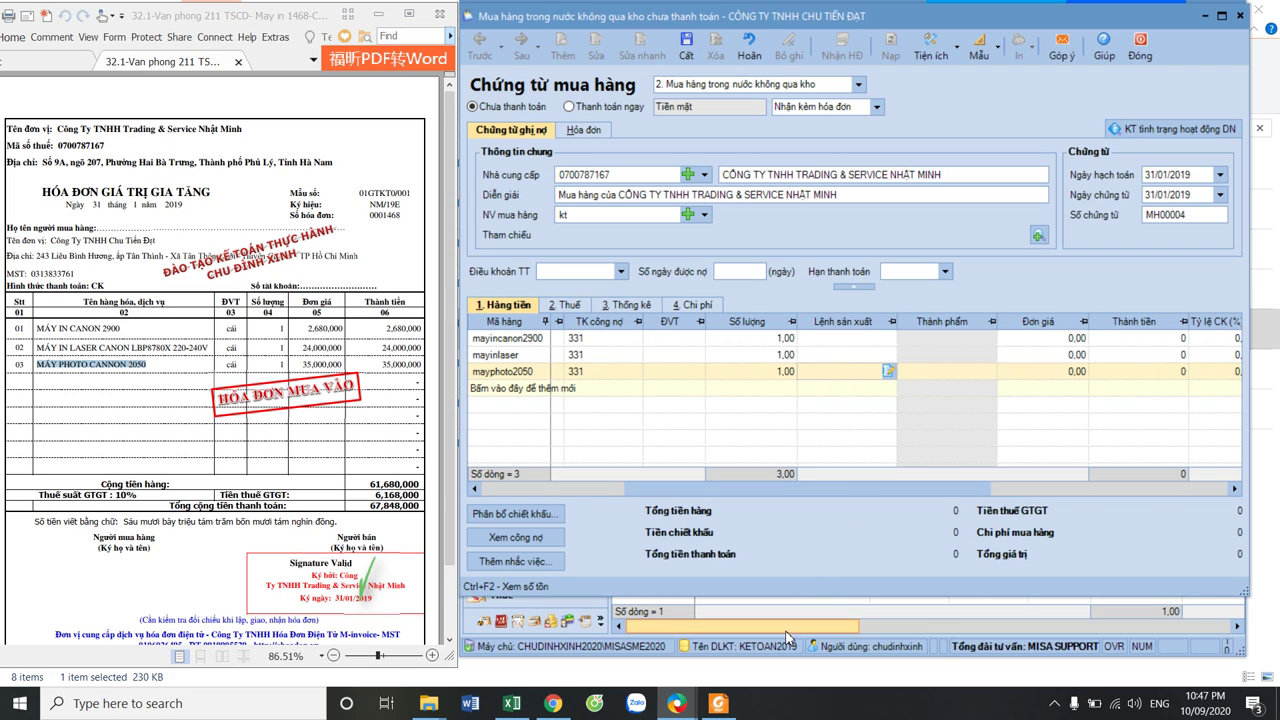
Enter the line amounts (Thành tiền) 2.680.000 for mayincanon2900, 24.000.000 for mayinlaser and 35.000.000 for mayphoto2050
{"action": "left_click", "coordinate": [934, 491]}
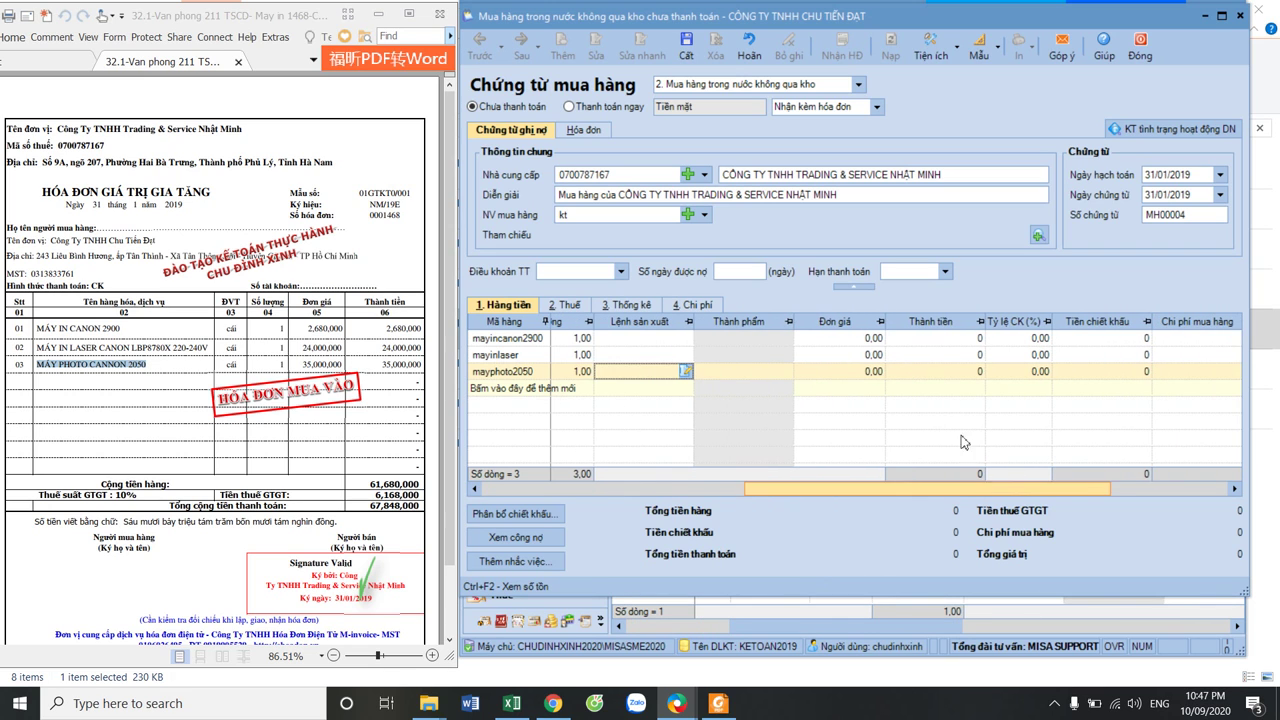
{"action": "left_click", "coordinate": [966, 341]}
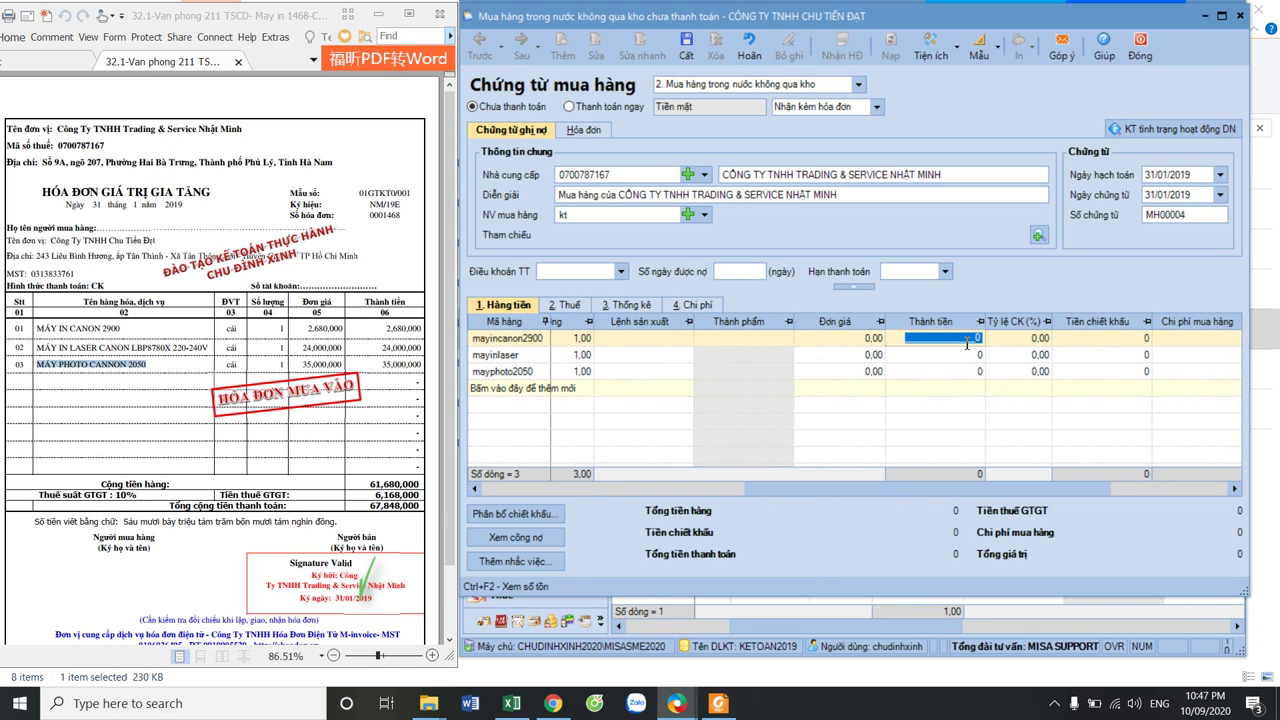
{"action": "left_click", "coordinate": [966, 343]}
{"action": "key", "text": "Delete"}
{"action": "type", "text": "268.000"}
{"action": "left_click", "coordinate": [964, 355]}
{"action": "type", "text": "24000000"}
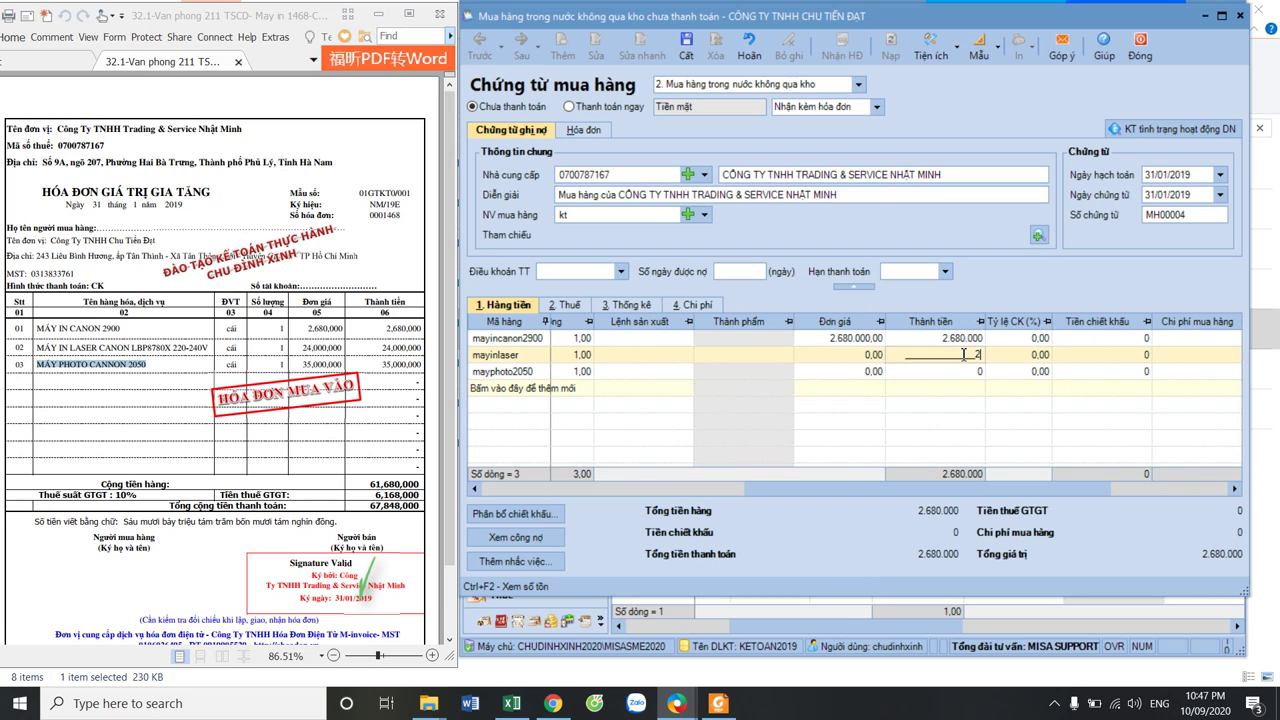
{"action": "key", "text": "Down"}
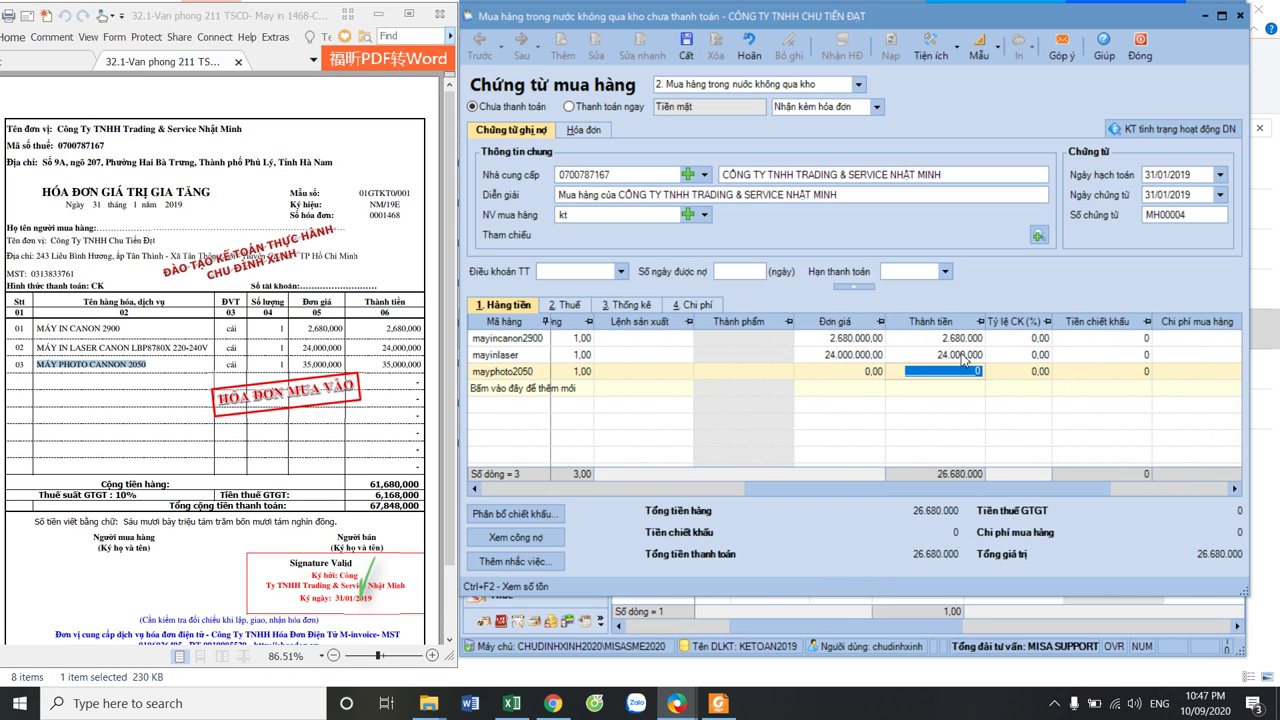
{"action": "type", "text": "35000000"}
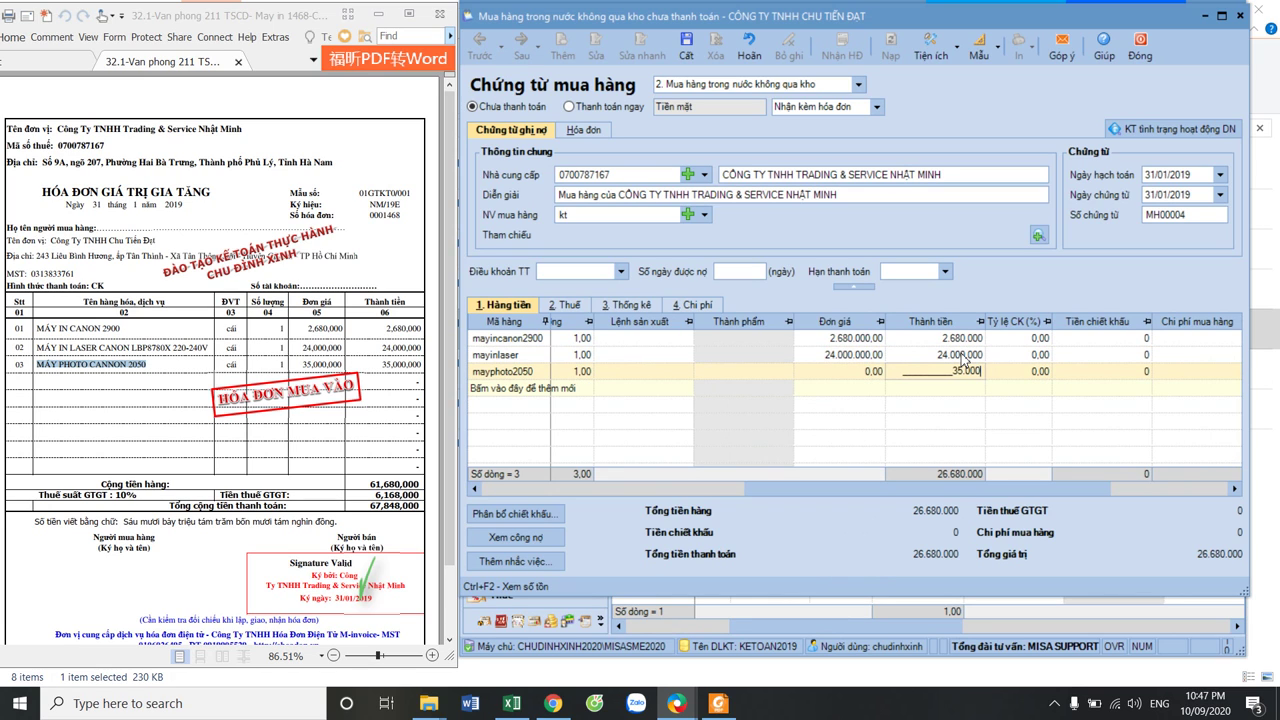
{"action": "left_click", "coordinate": [997, 340]}
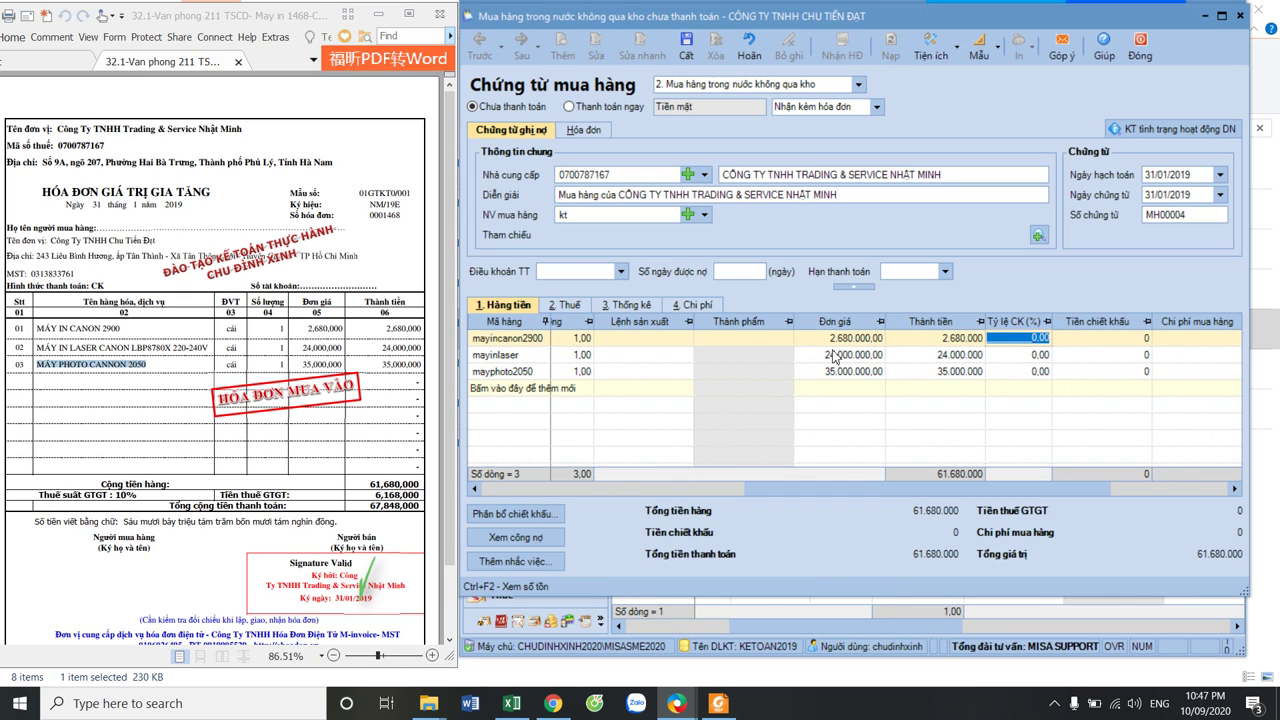
Set the VAT rate (% thuế GTGT) to 10% for all three goods lines
{"action": "left_click", "coordinate": [572, 305]}
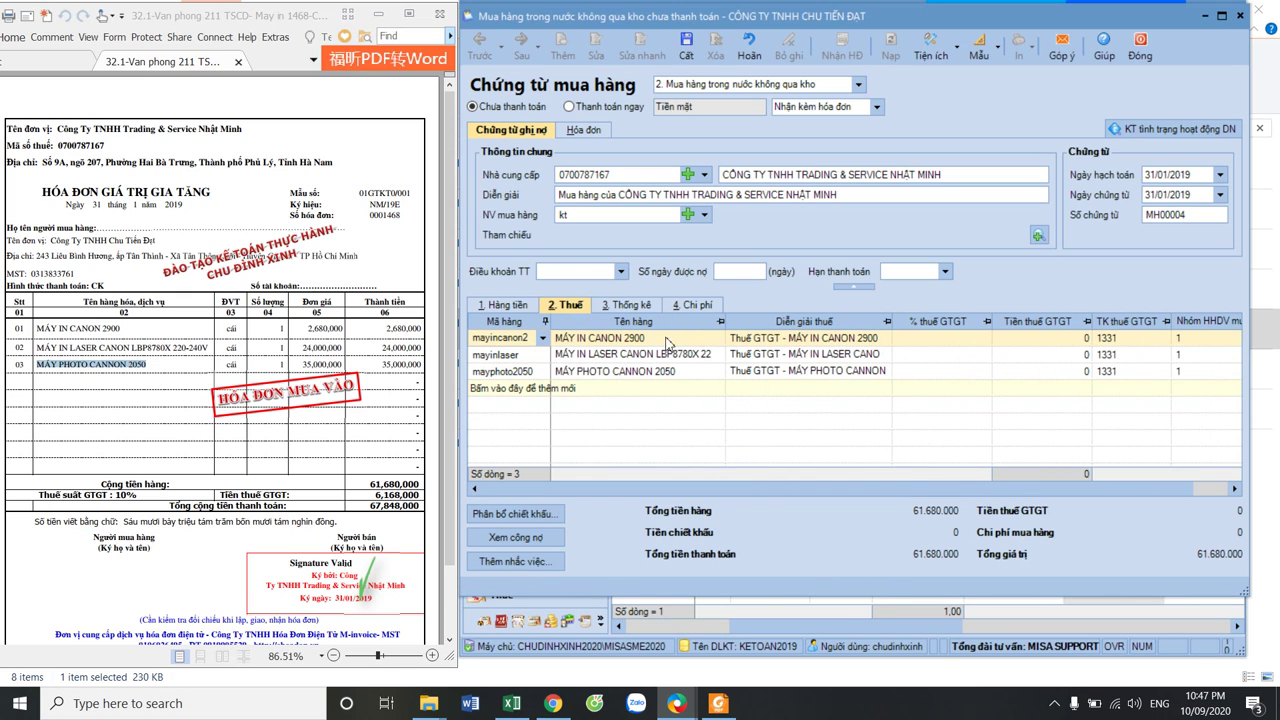
{"action": "left_click", "coordinate": [960, 338]}
{"action": "left_click", "coordinate": [984, 338]}
{"action": "left_click", "coordinate": [926, 385]}
{"action": "left_click", "coordinate": [970, 355]}
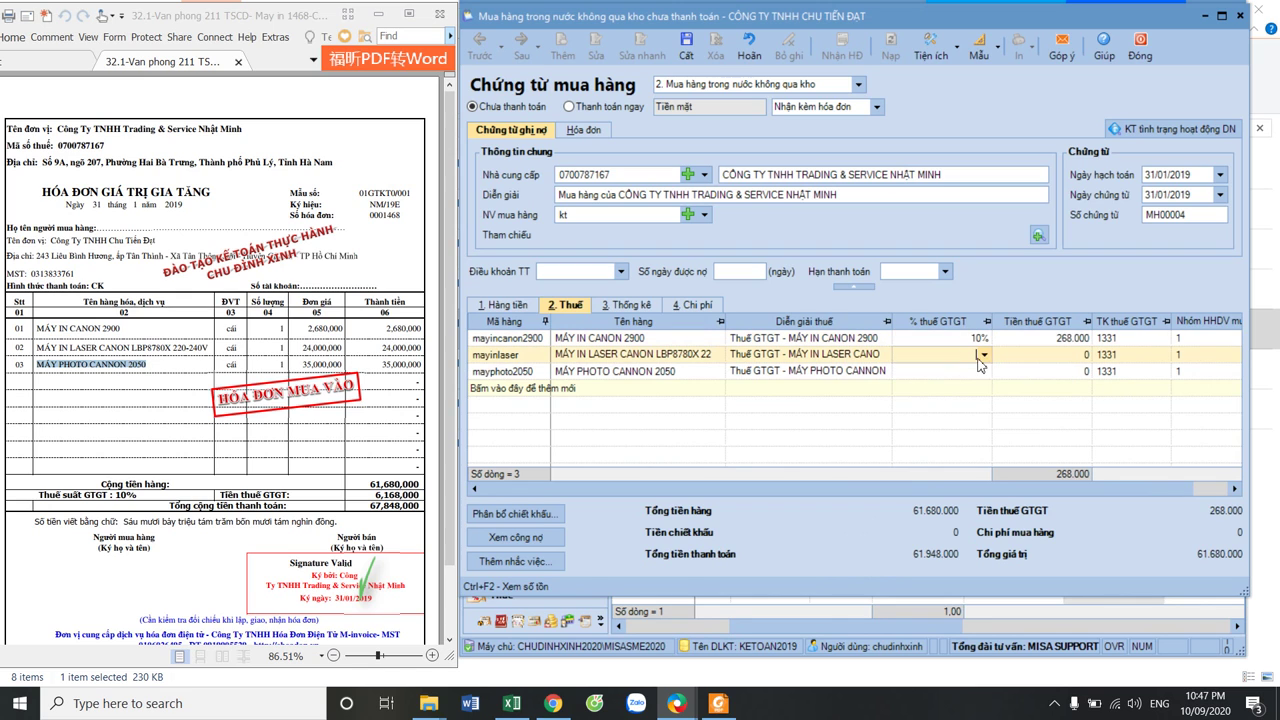
{"action": "left_click", "coordinate": [984, 355]}
{"action": "left_click", "coordinate": [940, 403]}
{"action": "left_click", "coordinate": [984, 371]}
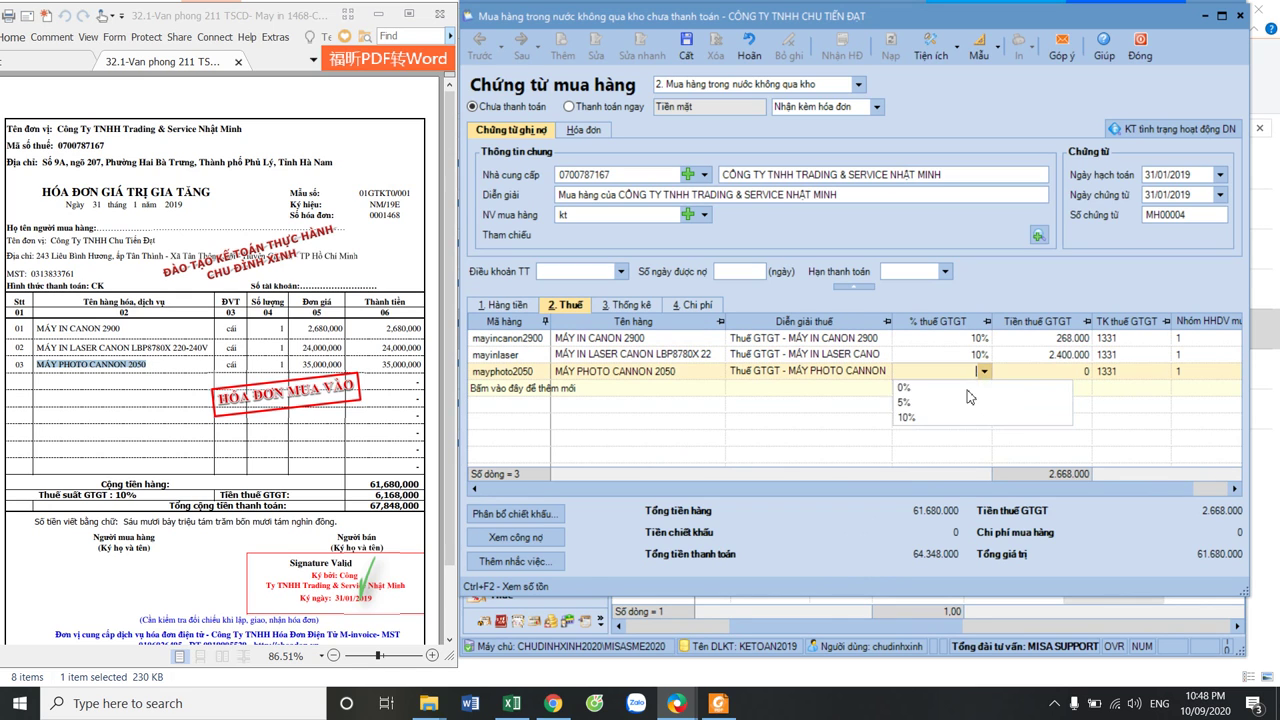
{"action": "left_click", "coordinate": [940, 420]}
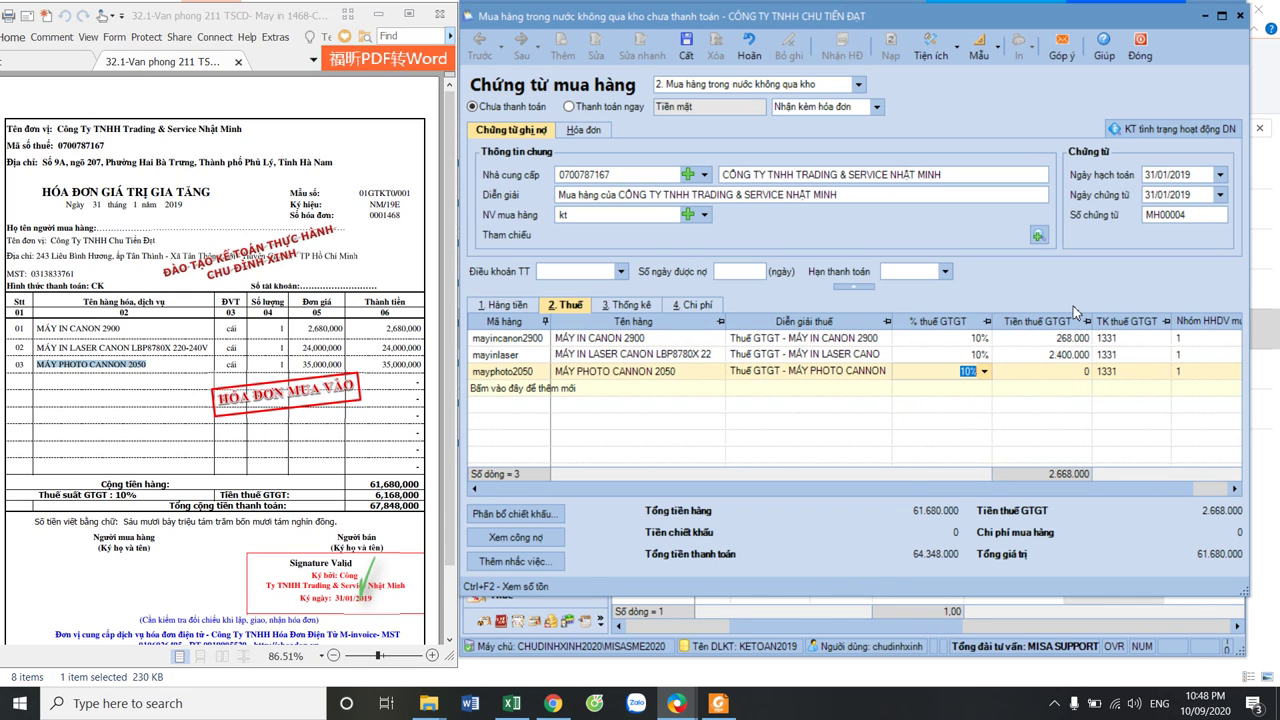
Enter 1468 as the voucher's invoice number (Số hóa đơn) and save the voucher
{"action": "left_click", "coordinate": [583, 131]}
{"action": "left_click", "coordinate": [1168, 214]}
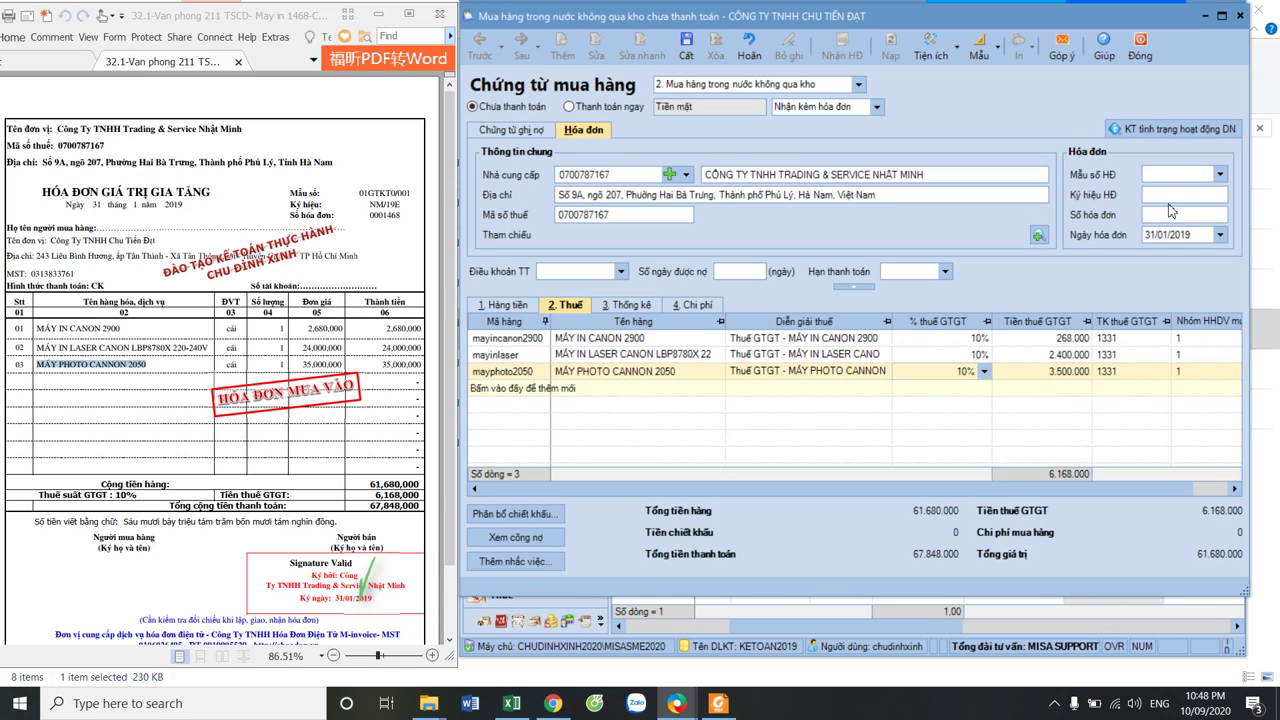
{"action": "type", "text": "1468"}
{"action": "left_click", "coordinate": [1203, 507]}
{"action": "left_click", "coordinate": [692, 50]}
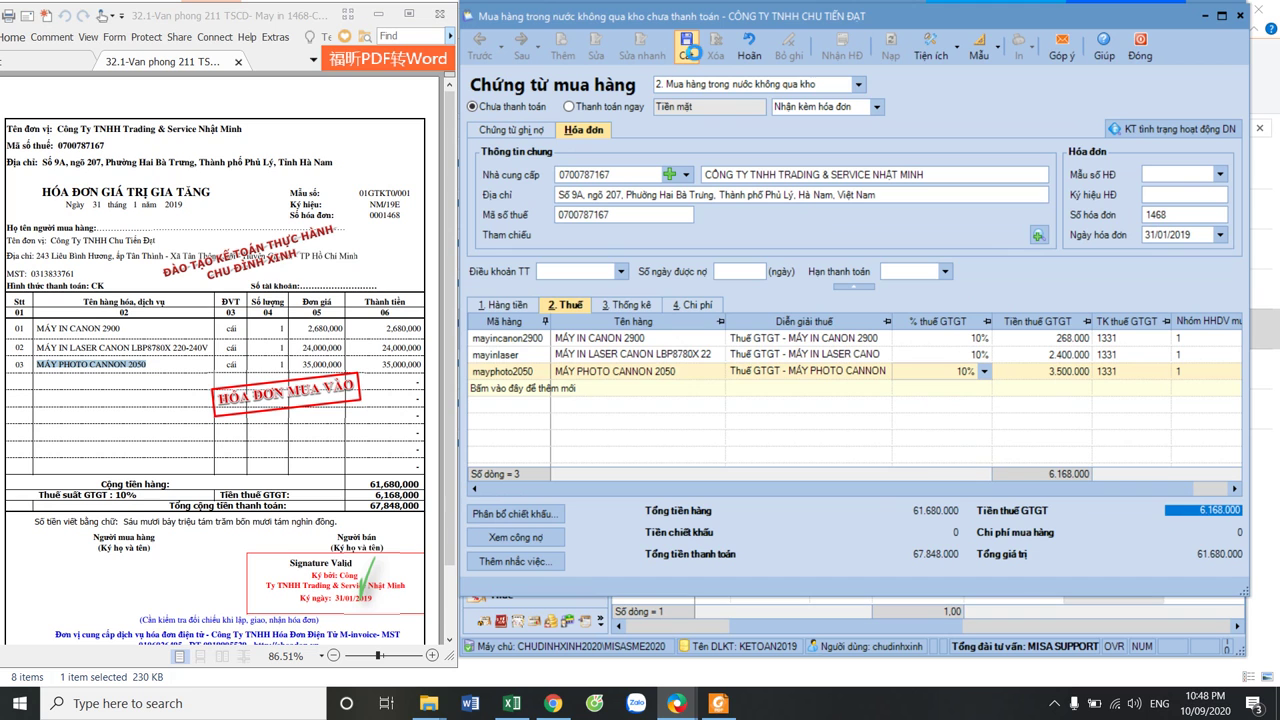
{"action": "left_click", "coordinate": [722, 420]}
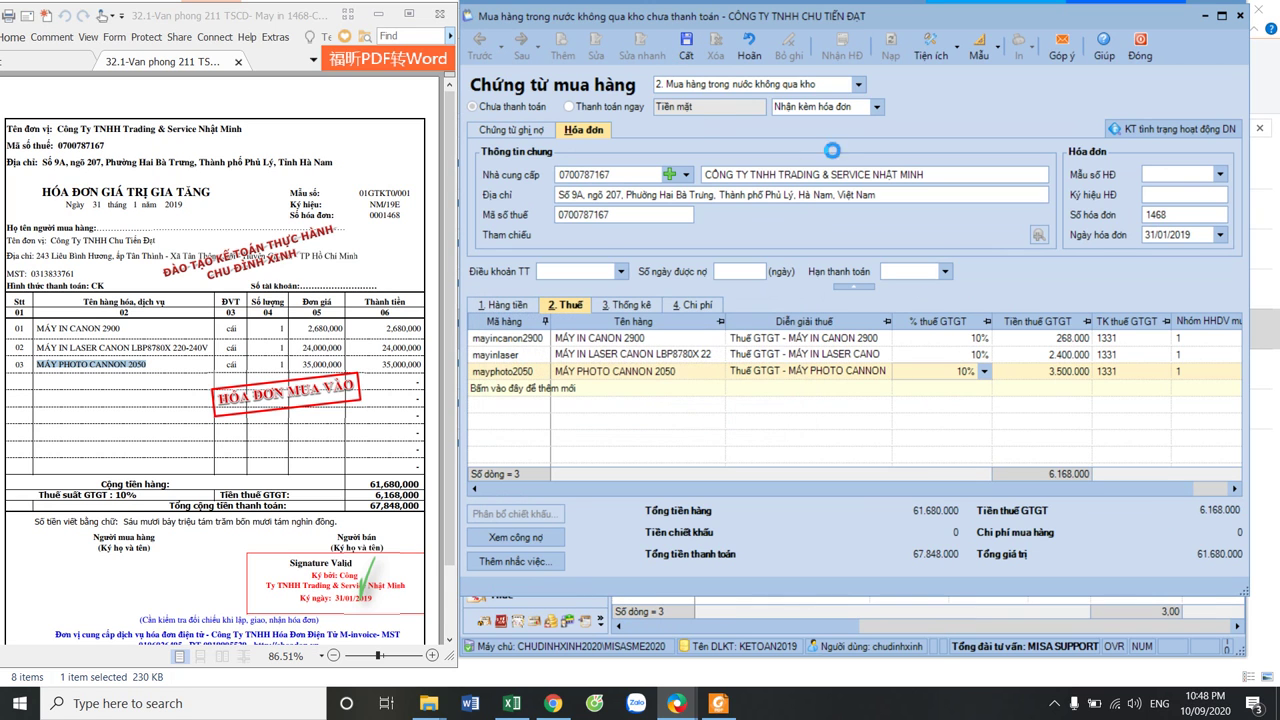
Close the printer invoice and open the invoice file 35.1-211 TSCD San xuat-HDMV-1192 from the search results
{"action": "left_click", "coordinate": [438, 10]}
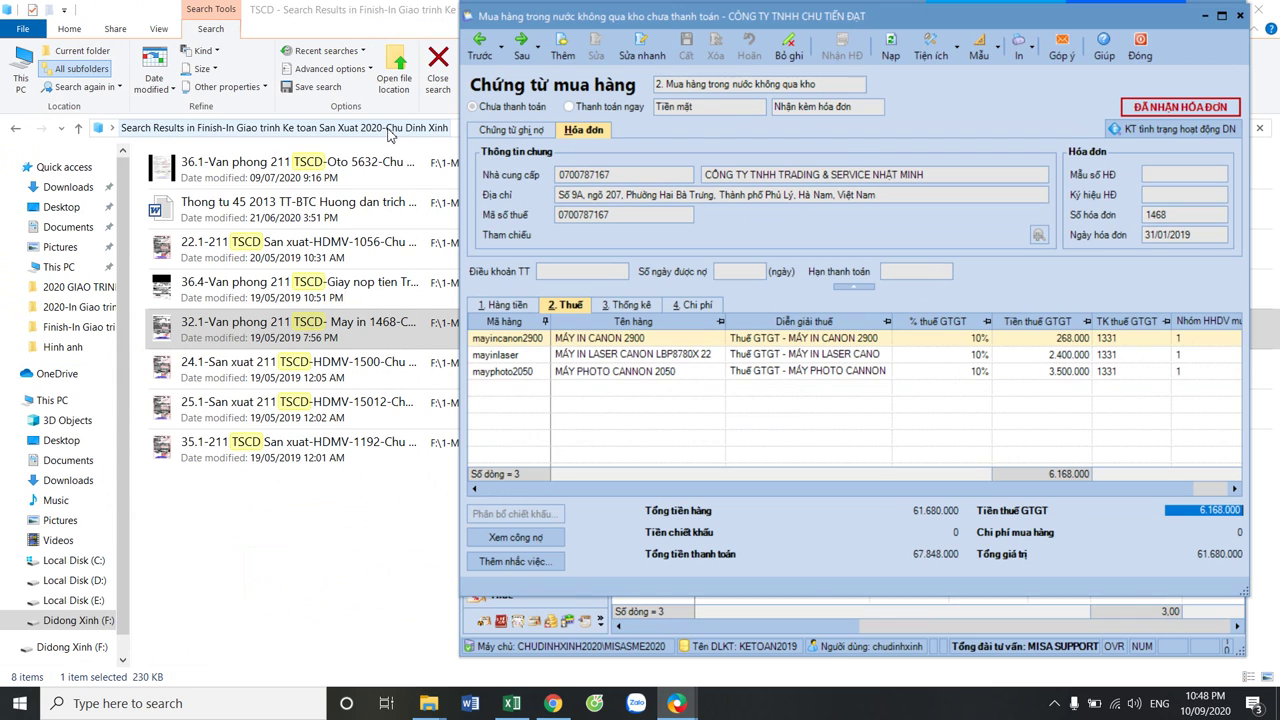
{"action": "left_click", "coordinate": [228, 447]}
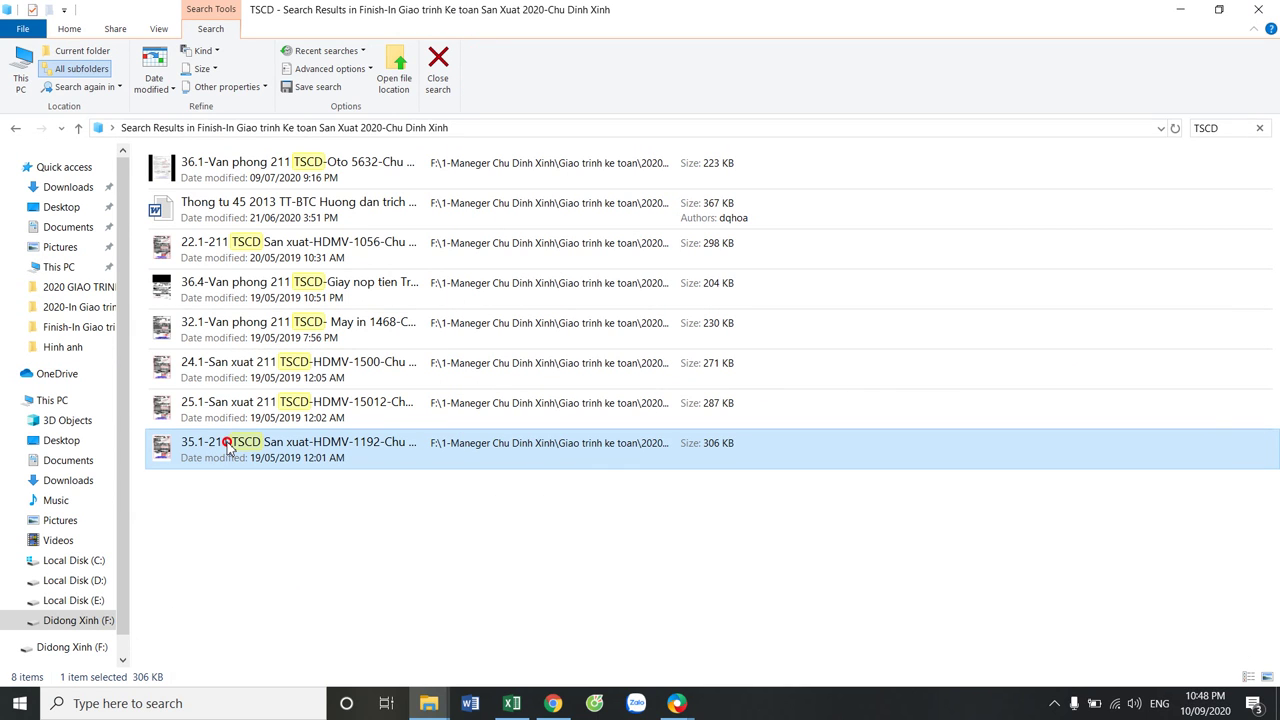
{"action": "double_click", "coordinate": [228, 447]}
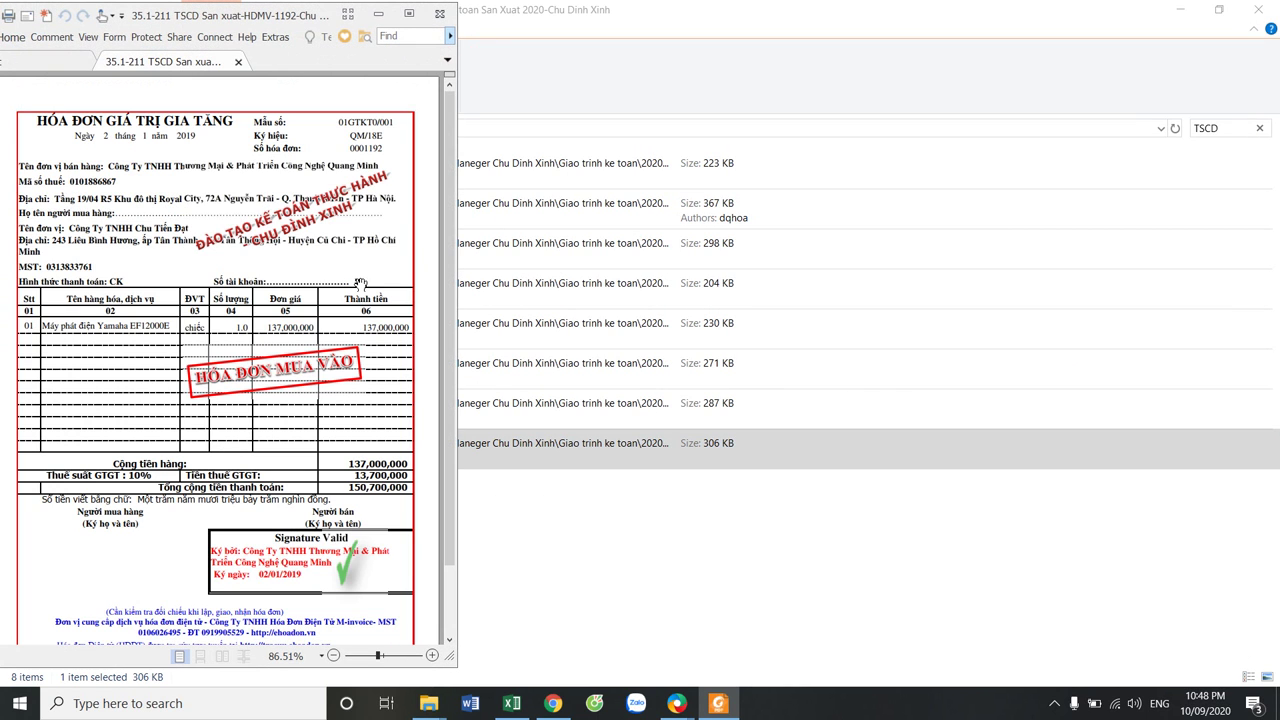
Switch back to the MISA purchase voucher window and add a new voucher with posting and document dates 02/01/2019
{"action": "mouse_move", "coordinate": [677, 703]}
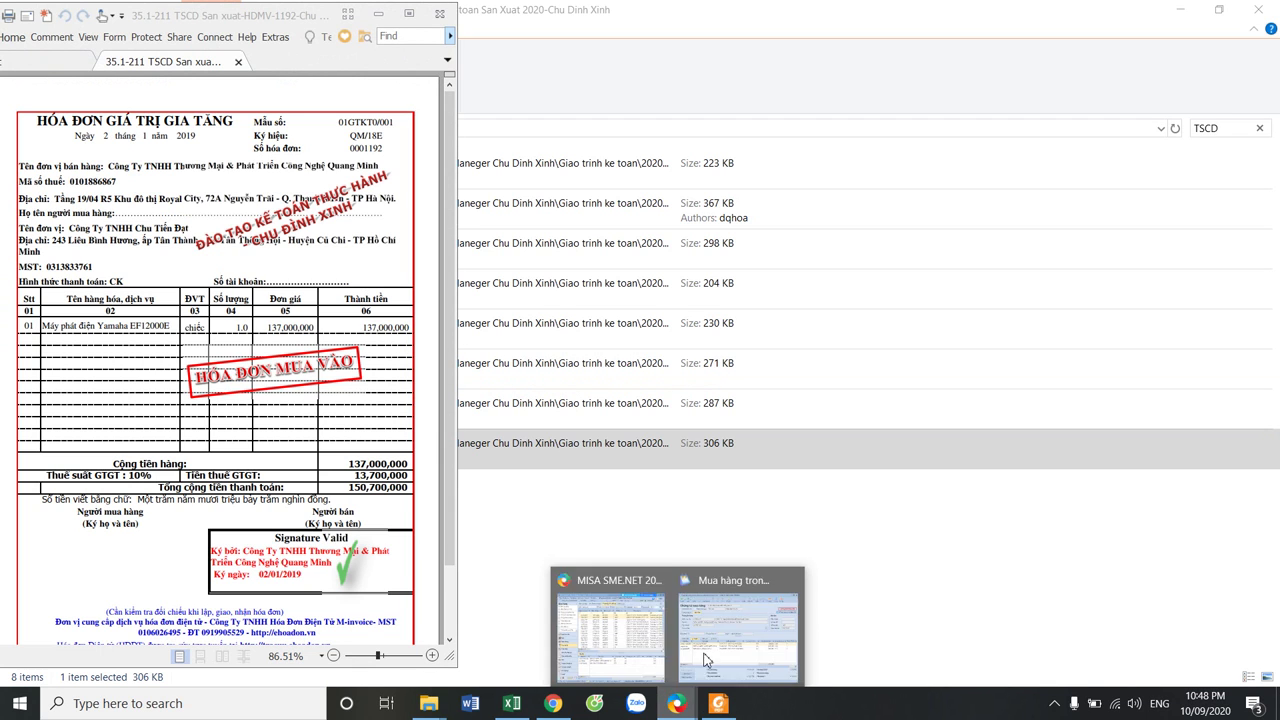
{"action": "left_click", "coordinate": [705, 658]}
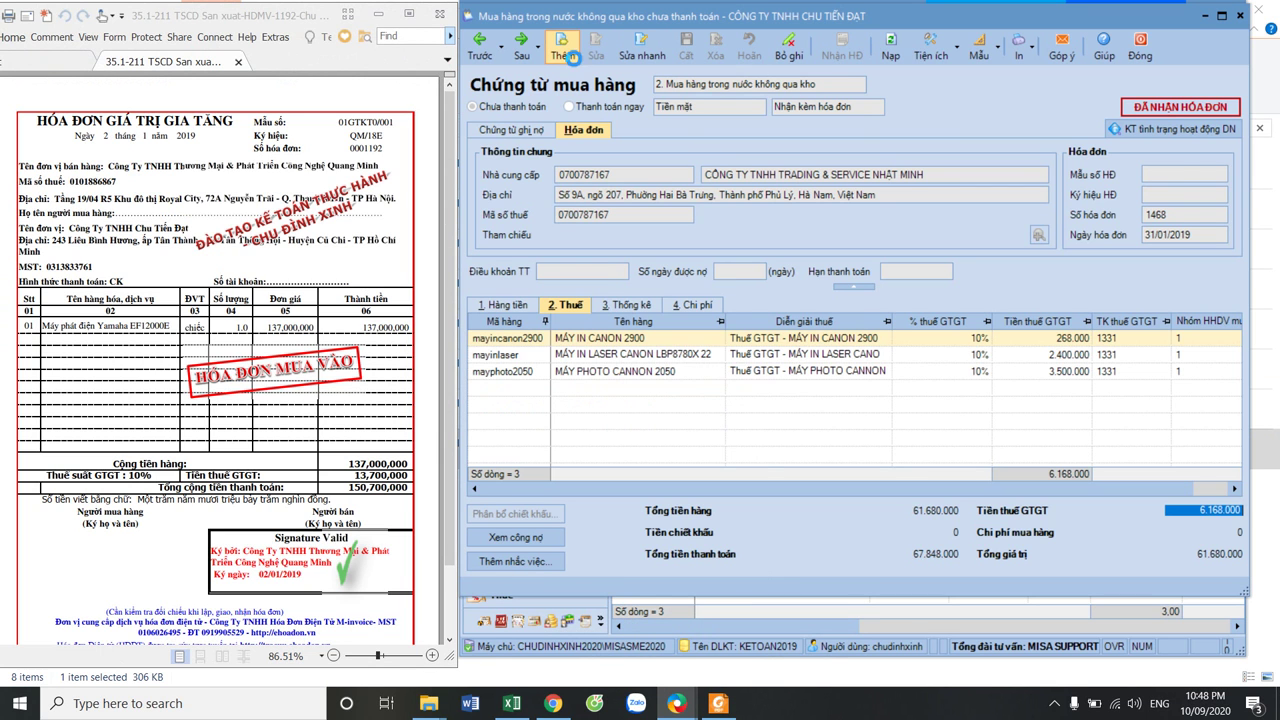
{"action": "left_click", "coordinate": [572, 57]}
{"action": "left_click", "coordinate": [1185, 176]}
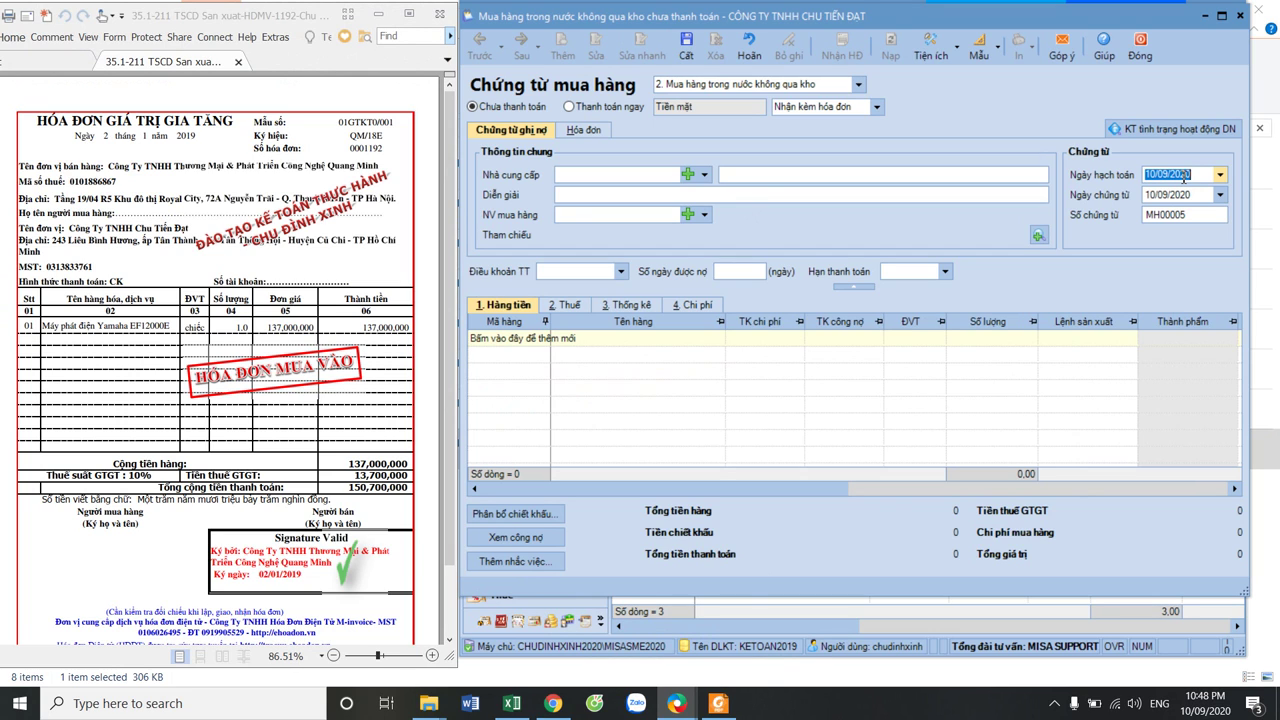
{"action": "type", "text": "02/01/2019"}
{"action": "key", "text": "Tab"}
{"action": "key", "text": "Tab"}
{"action": "key", "text": "Tab"}
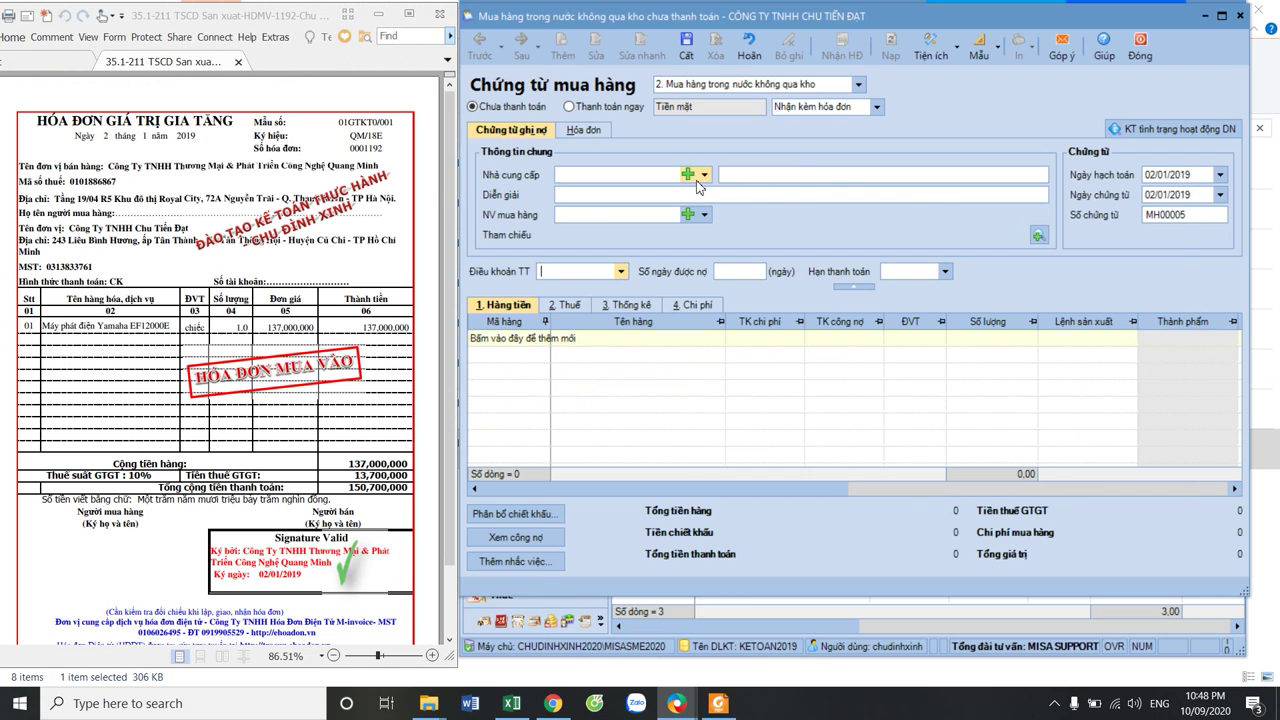
Set the voucher's supplier to Công ty TNHH Thương mại và Phát triển Công nghệ Quang Minh and the purchasing employee (NV mua hàng) to kt
{"action": "left_click", "coordinate": [704, 175]}
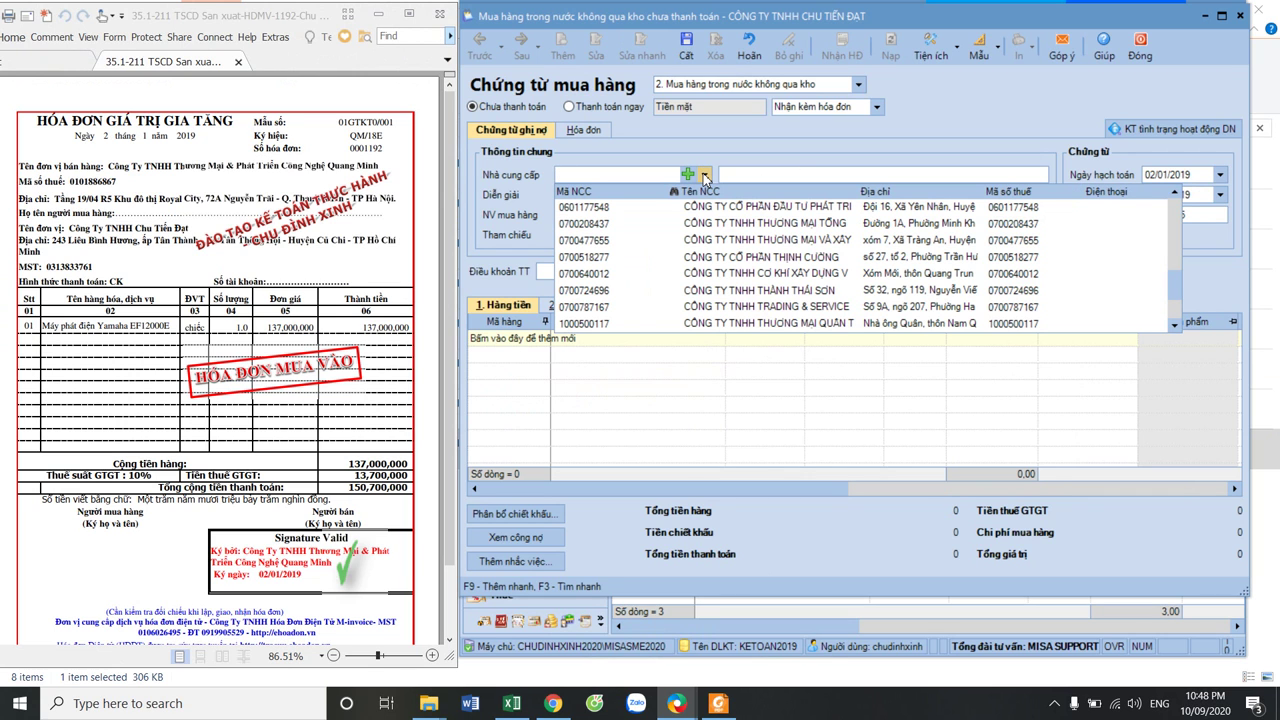
{"action": "scroll", "coordinate": [707, 212], "scroll_direction": "down", "scroll_amount": 1}
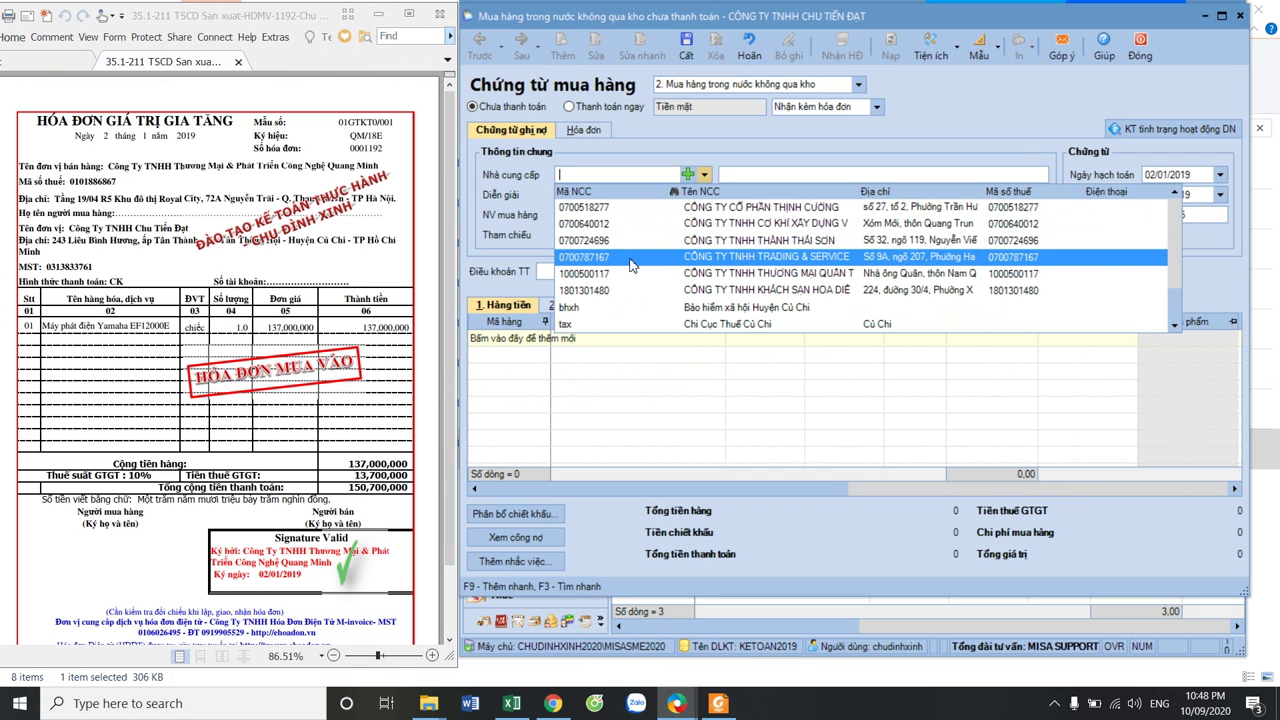
{"action": "scroll", "coordinate": [631, 264], "scroll_direction": "up", "scroll_amount": 2}
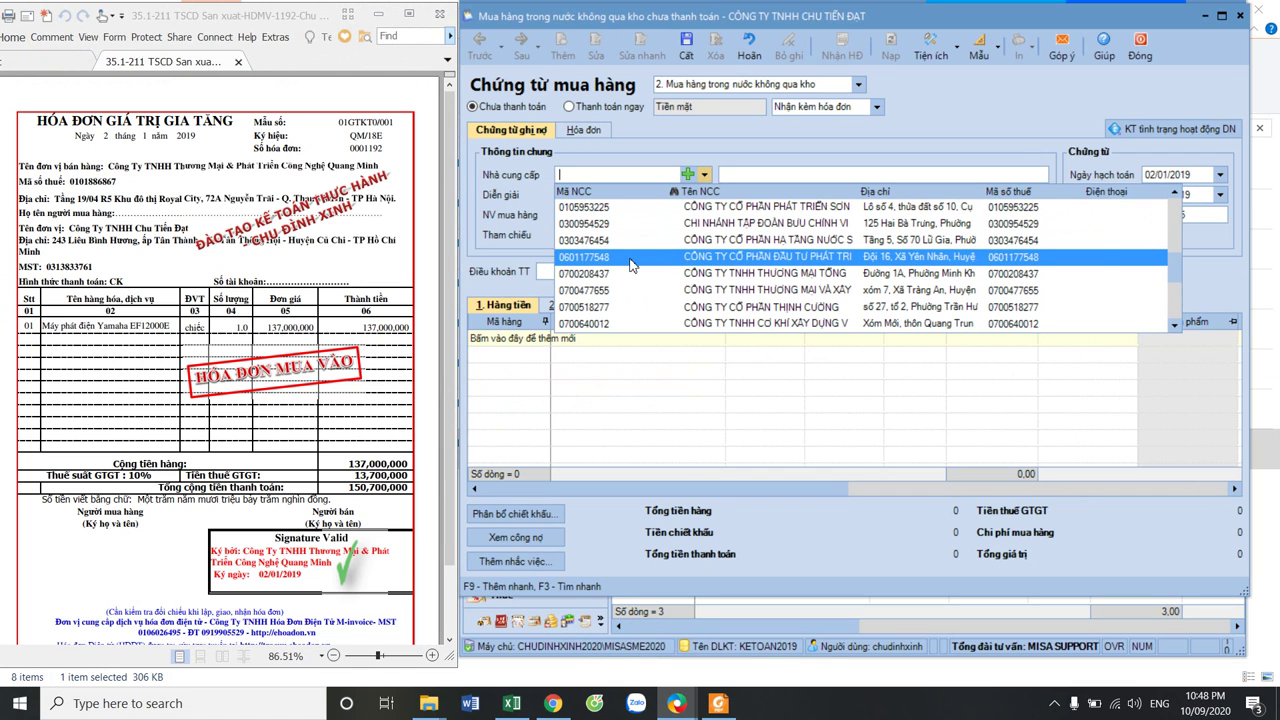
{"action": "scroll", "coordinate": [631, 264], "scroll_direction": "up", "scroll_amount": 2}
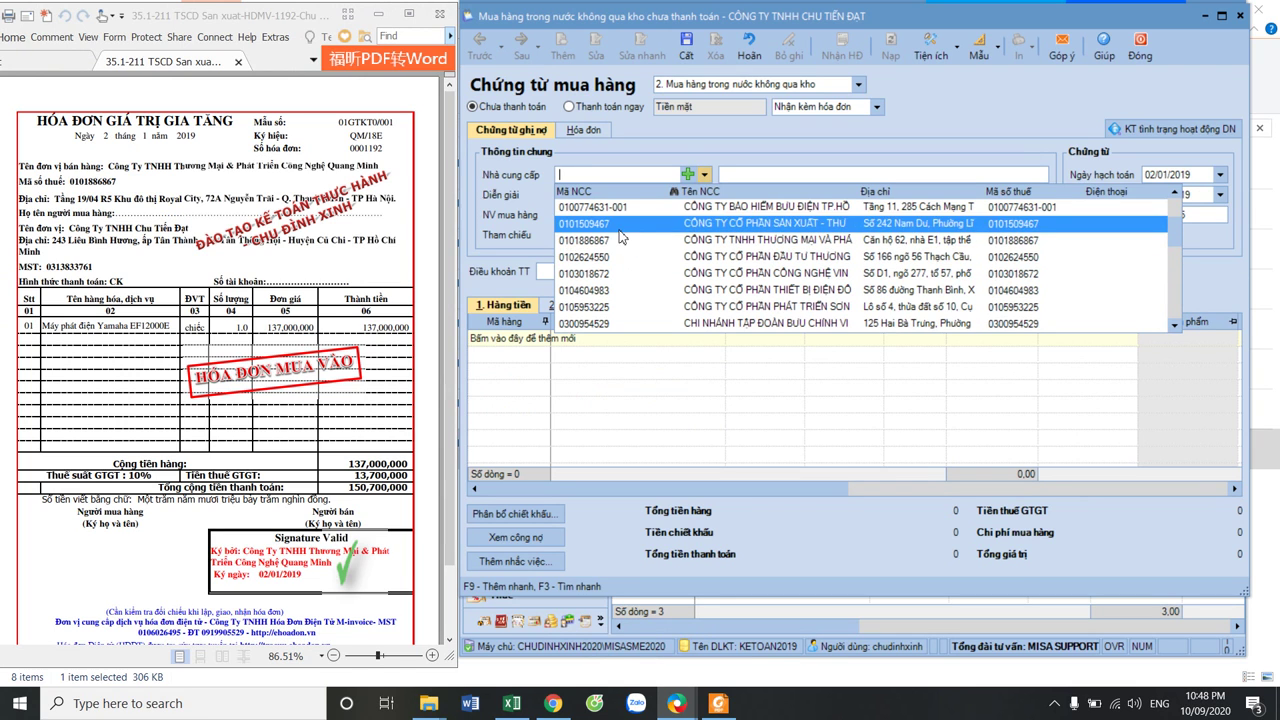
{"action": "left_click", "coordinate": [621, 240]}
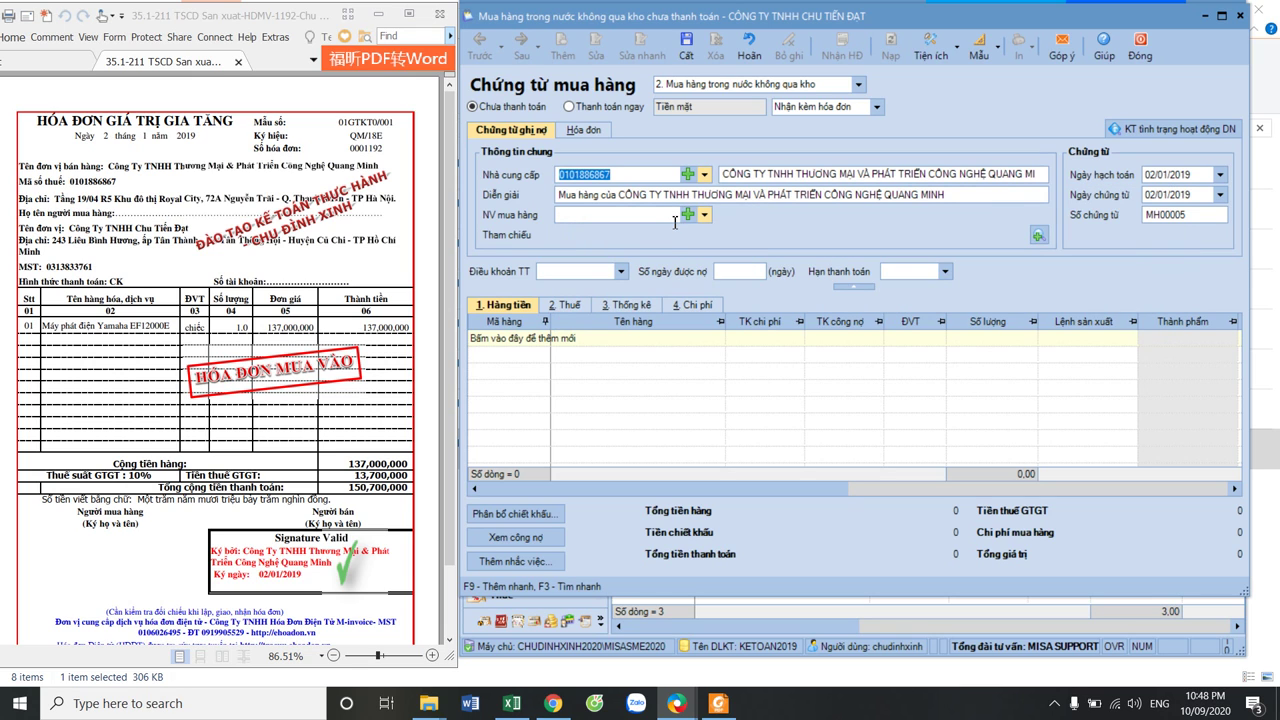
{"action": "left_click", "coordinate": [706, 220]}
{"action": "left_click", "coordinate": [617, 247]}
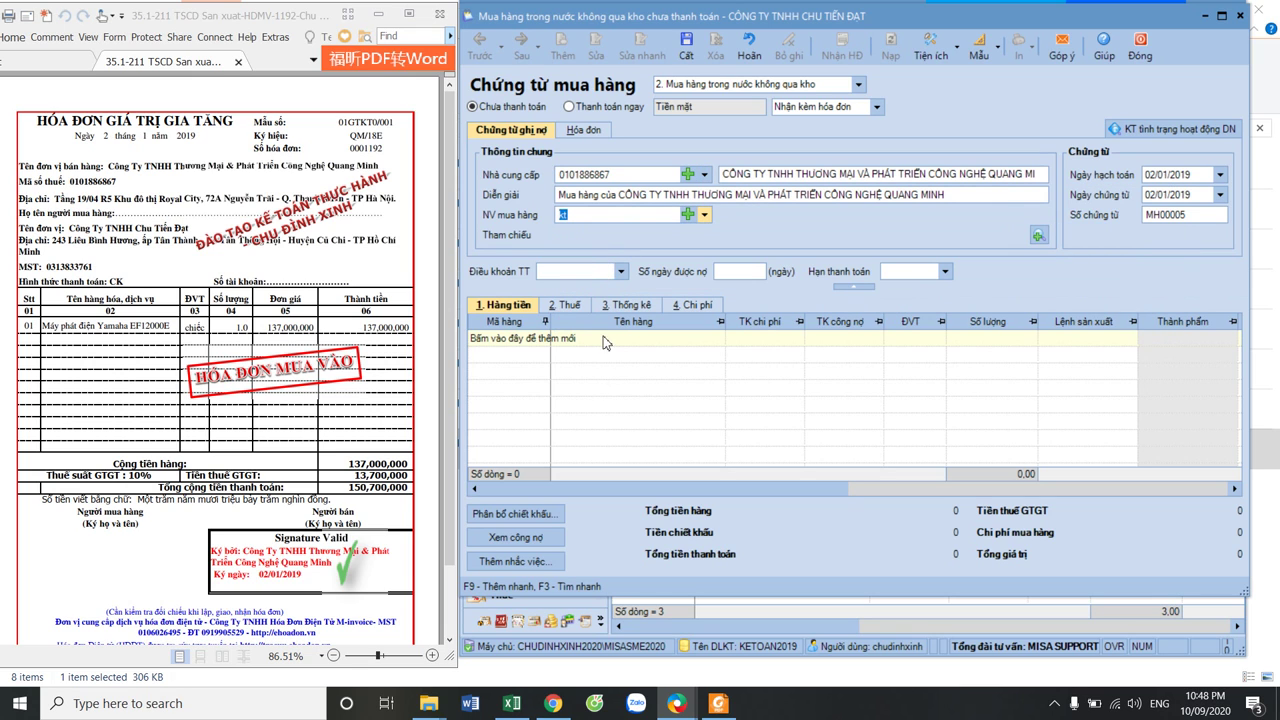
Start a new goods item for the first line with code mayphatdien and the name Máy phát điện Yamaha EF12000E copied from the invoice
{"action": "left_click", "coordinate": [528, 348]}
{"action": "left_click", "coordinate": [543, 338]}
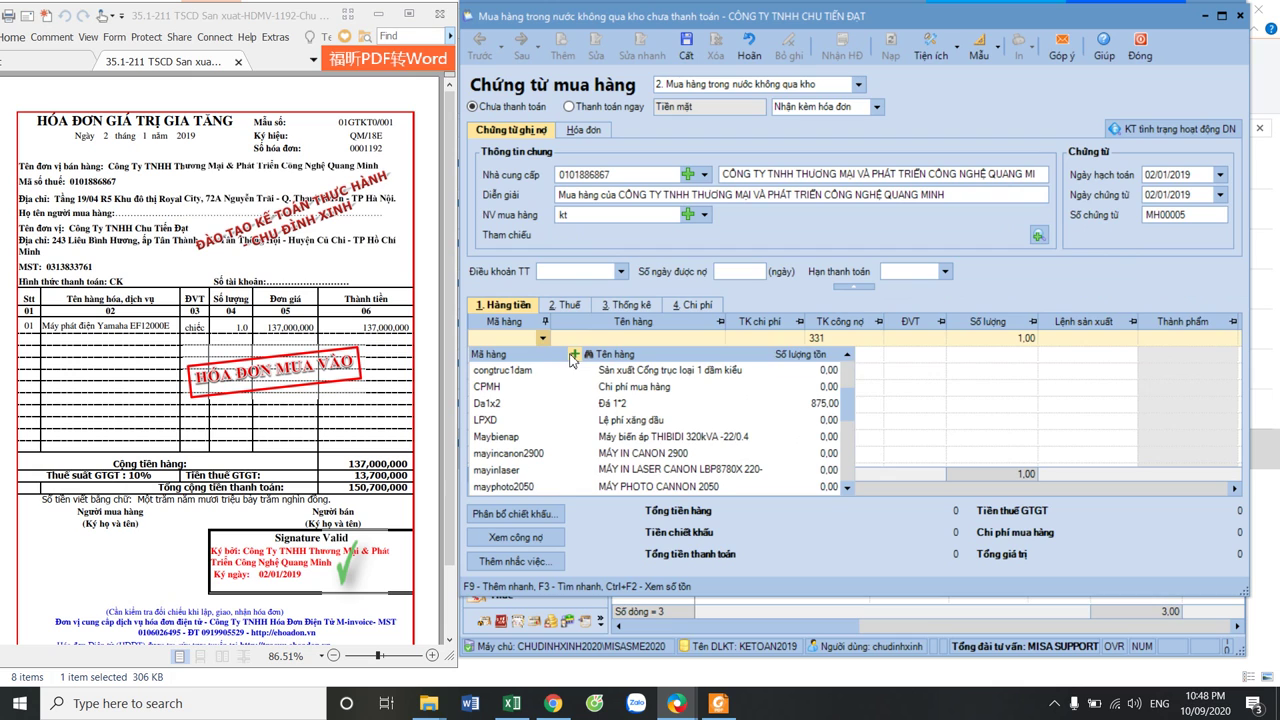
{"action": "key", "text": "Escape"}
{"action": "key", "text": "F9"}
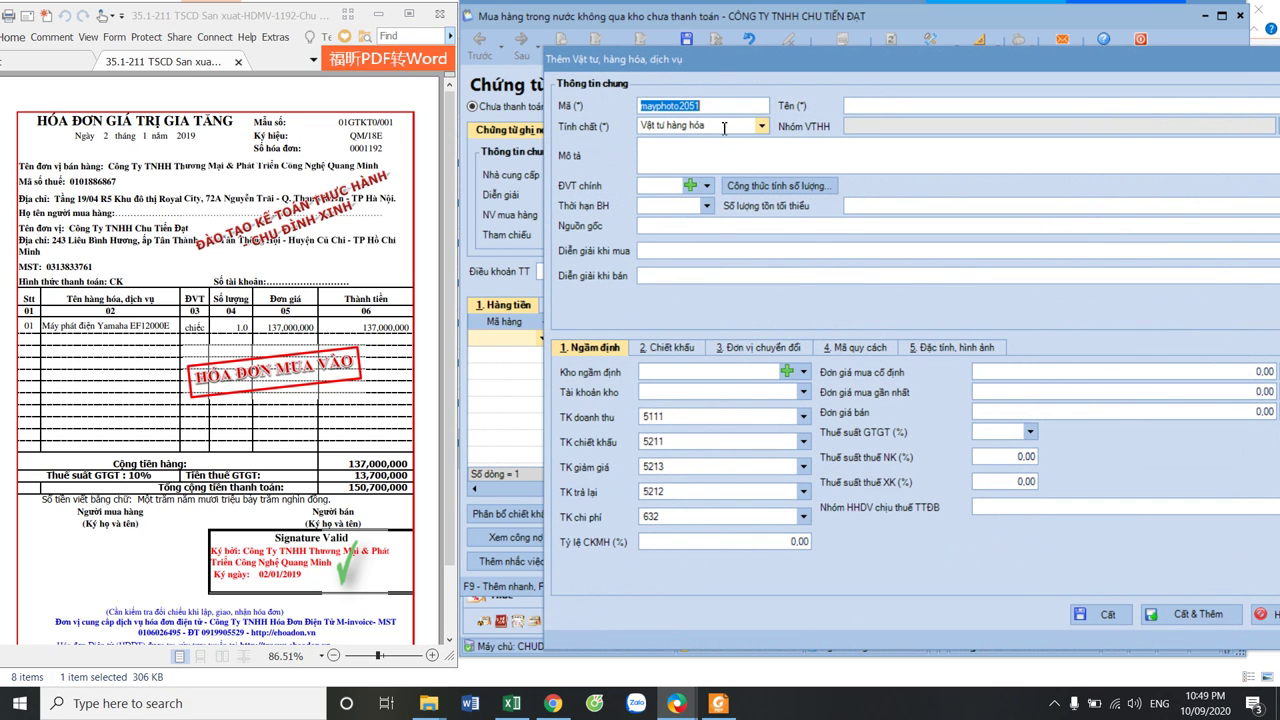
{"action": "type", "text": "ma"}
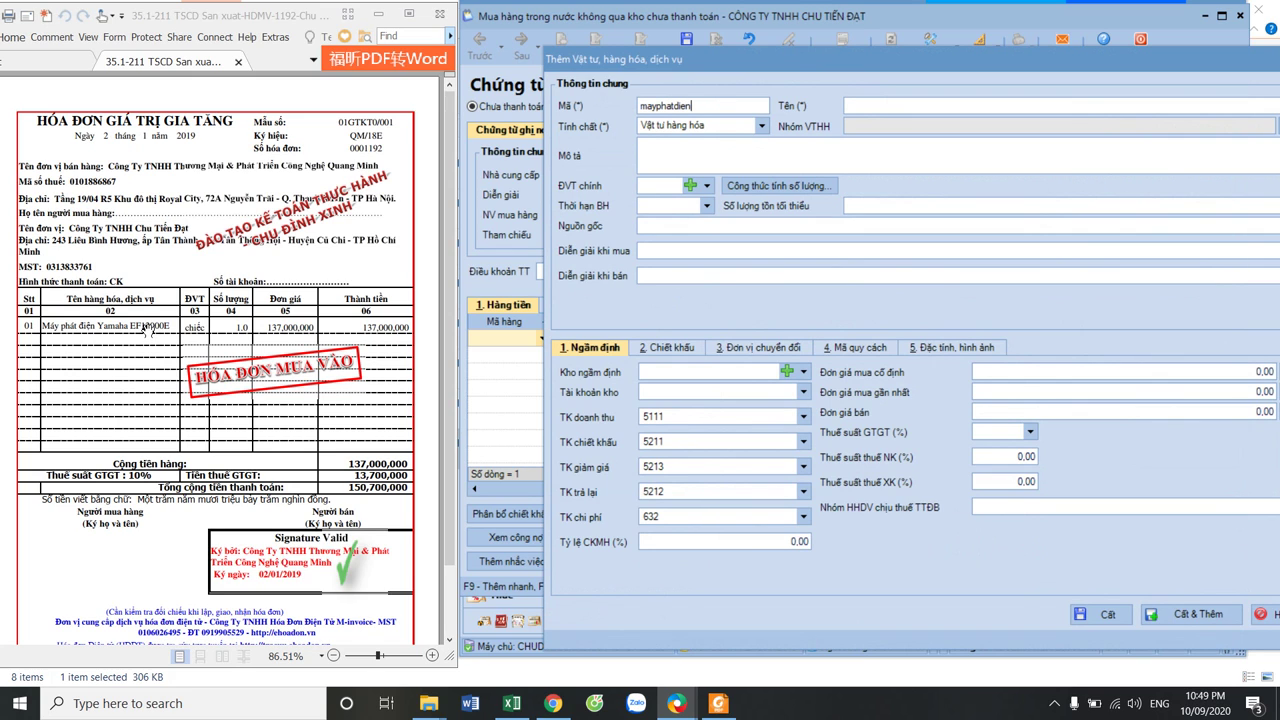
{"action": "left_click_drag", "start_coordinate": [170, 322], "coordinate": [48, 326]}
{"action": "key", "text": "ctrl+c"}
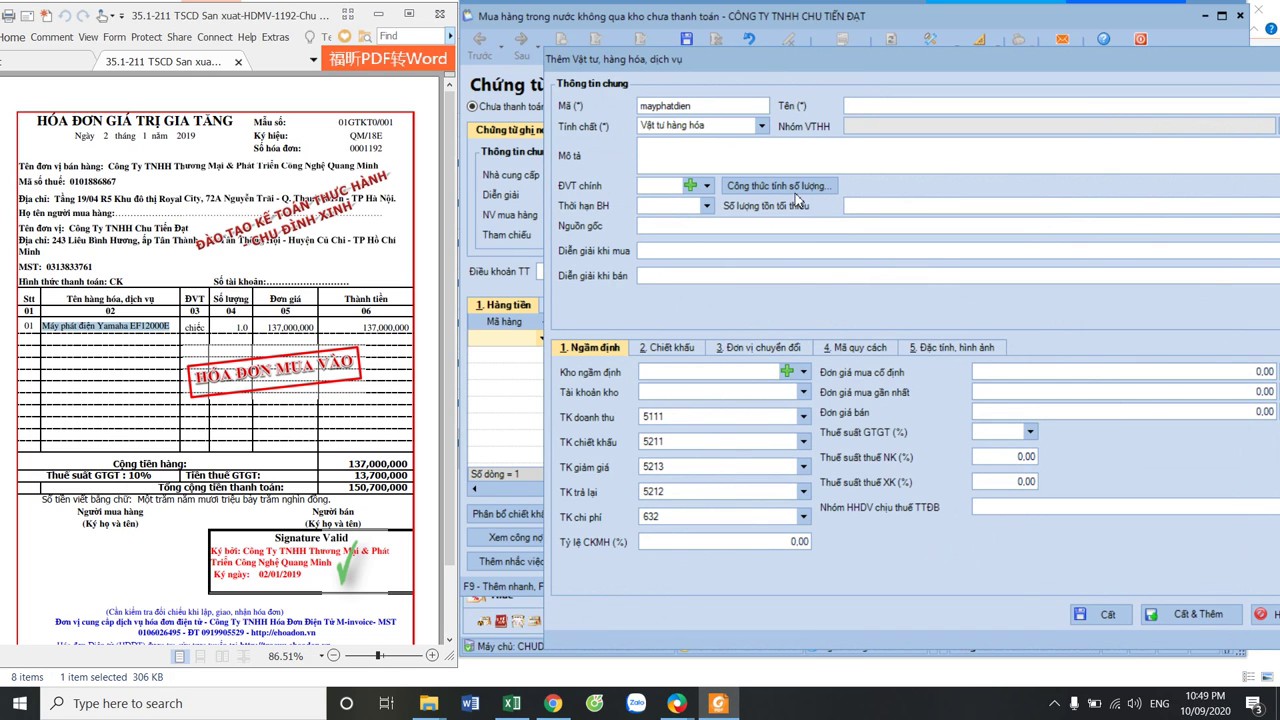
{"action": "left_click", "coordinate": [859, 109]}
{"action": "key", "text": "ctrl+v"}
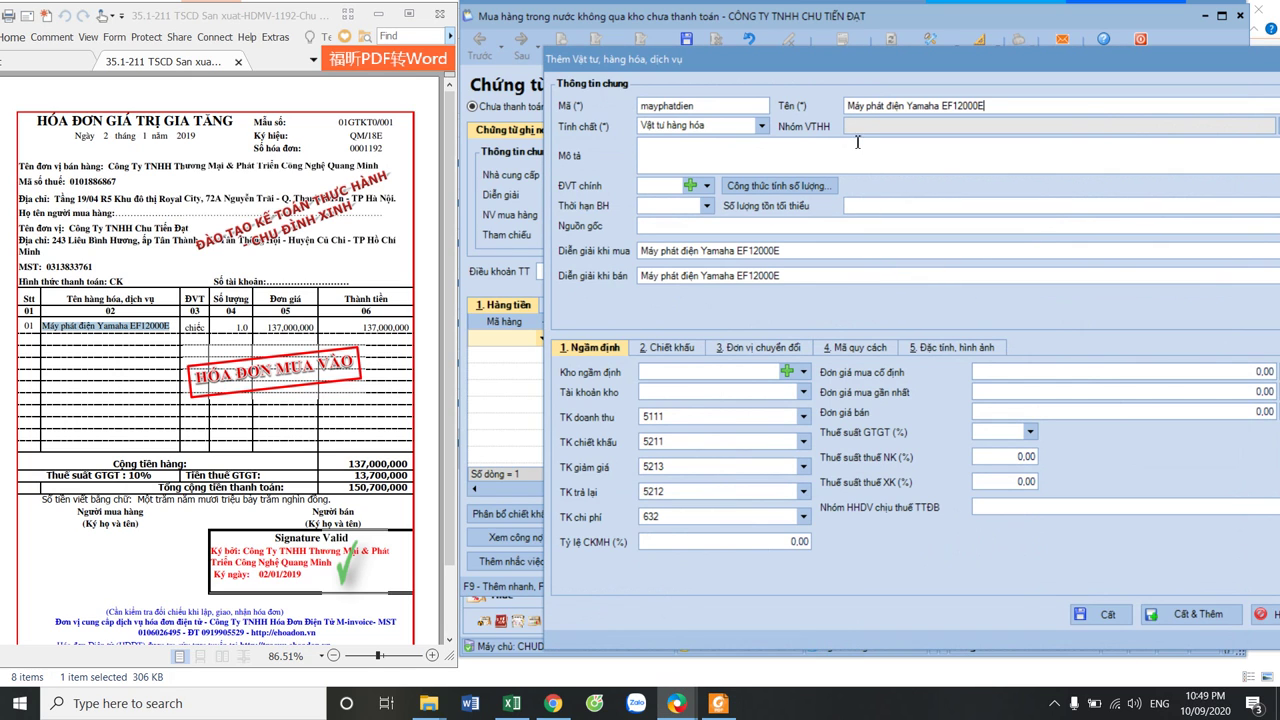
Set the new item's type (Tính chất) to Chỉ là diễn giải and save it into the goods line
{"action": "left_click", "coordinate": [762, 127]}
{"action": "left_click", "coordinate": [765, 178]}
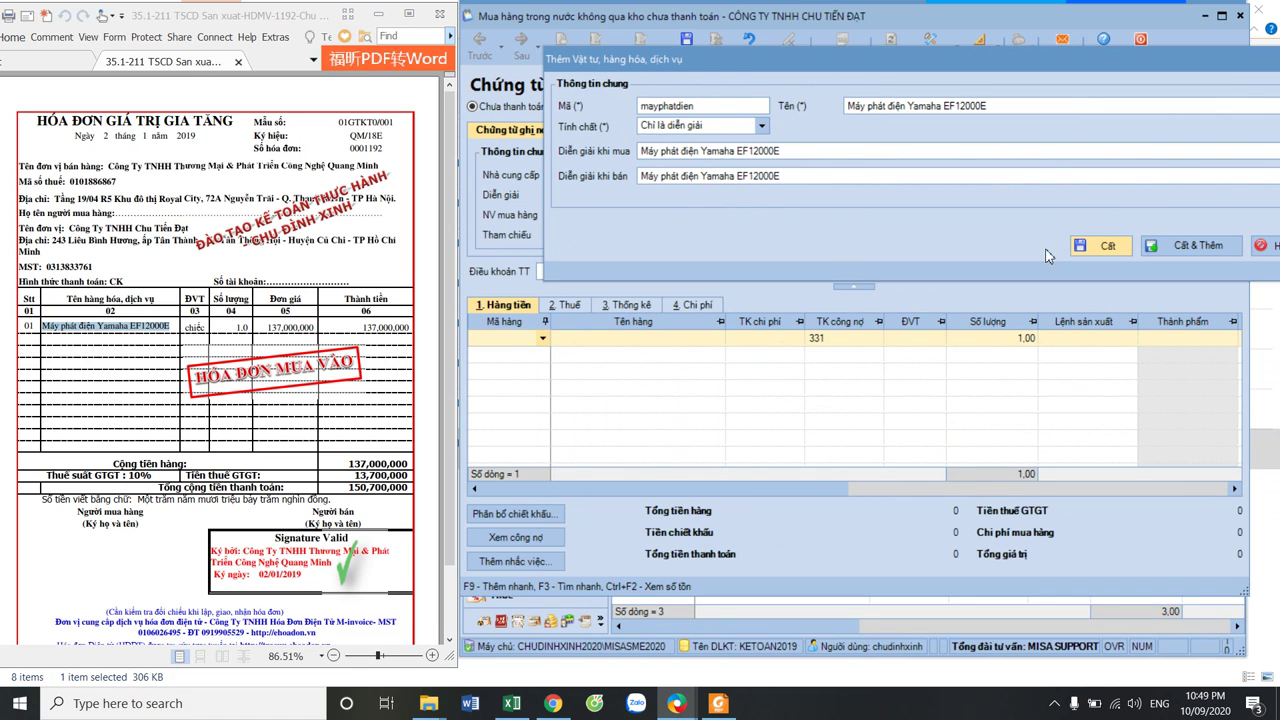
{"action": "left_click", "coordinate": [1105, 246]}
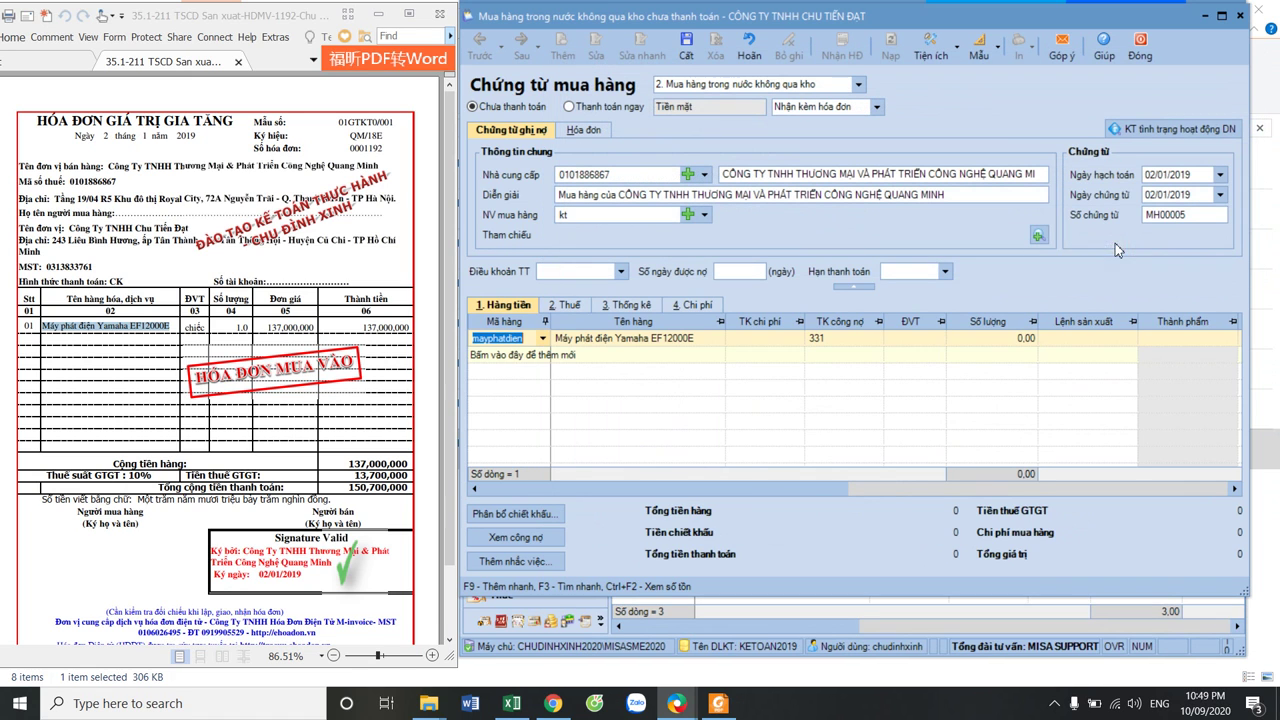
Open the expense account (TK chi phí) choices for the mayphatdien line
{"action": "left_click", "coordinate": [795, 340]}
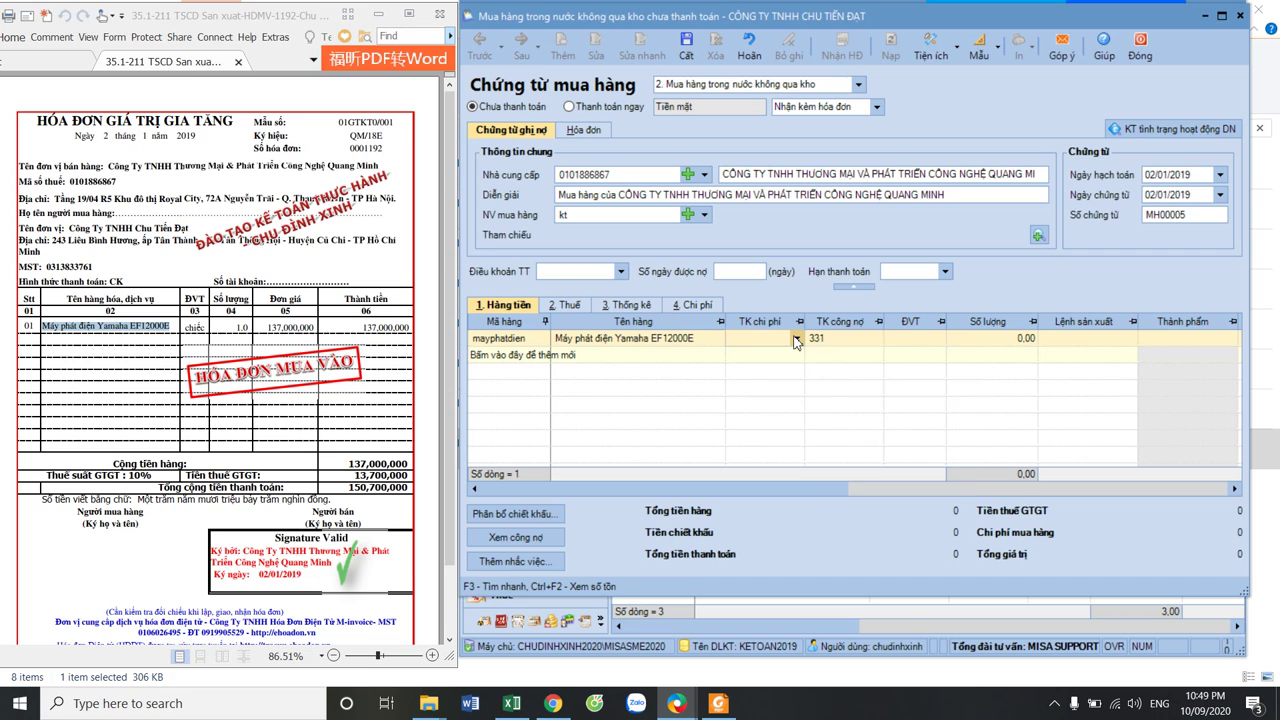
{"action": "left_click", "coordinate": [796, 340]}
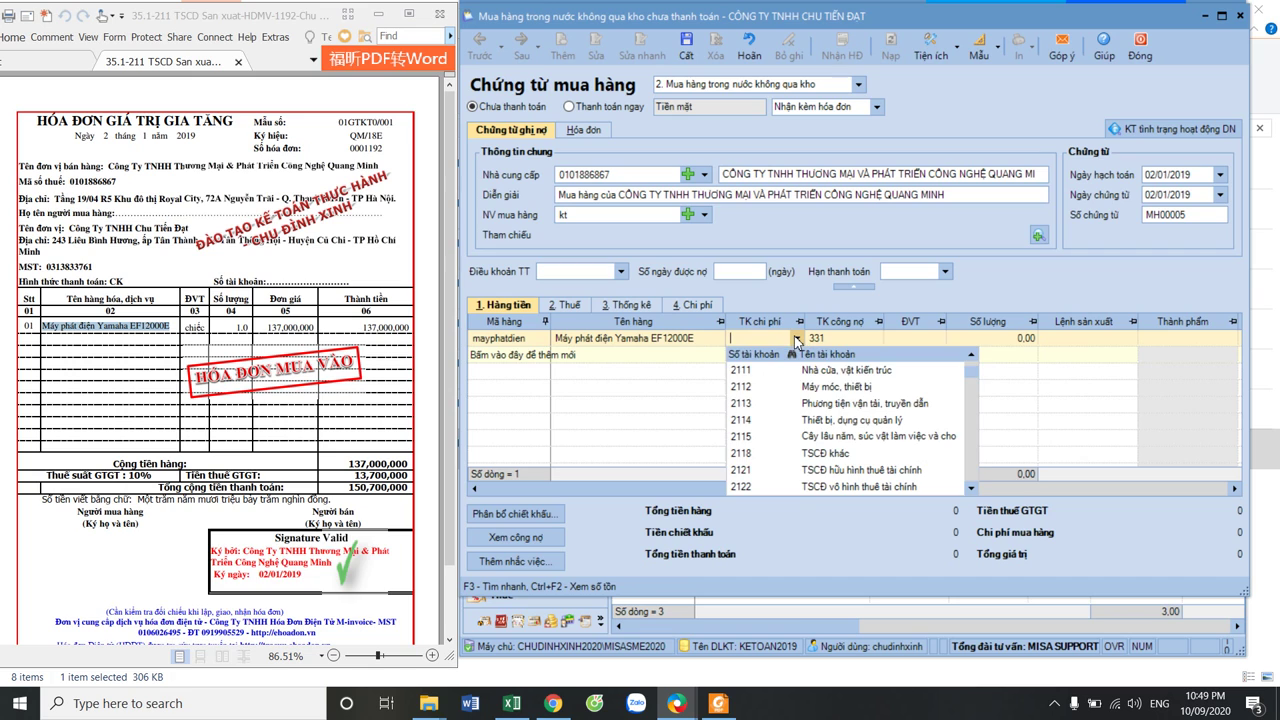
Complete the generator line with expense account 2112, quantity 1 and line amount 137,000,000
{"action": "left_click", "coordinate": [806, 387]}
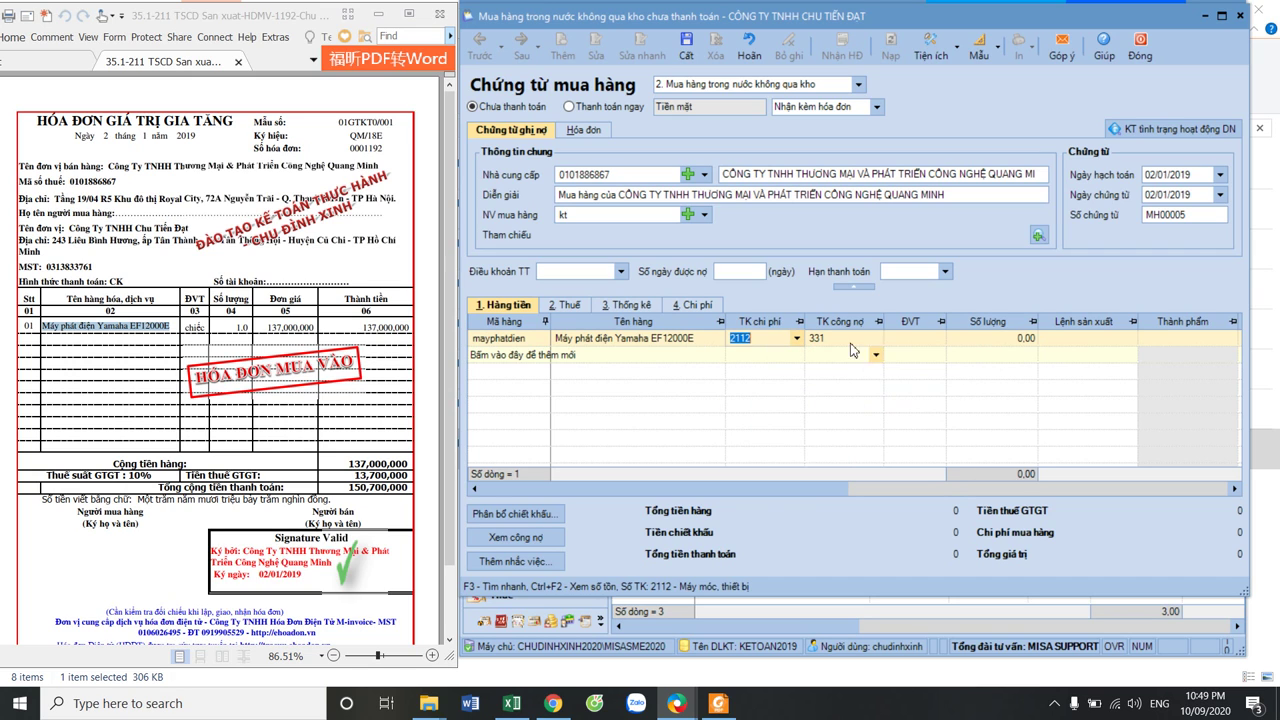
{"action": "left_click", "coordinate": [1007, 342]}
{"action": "type", "text": "1"}
{"action": "key", "text": "Tab"}
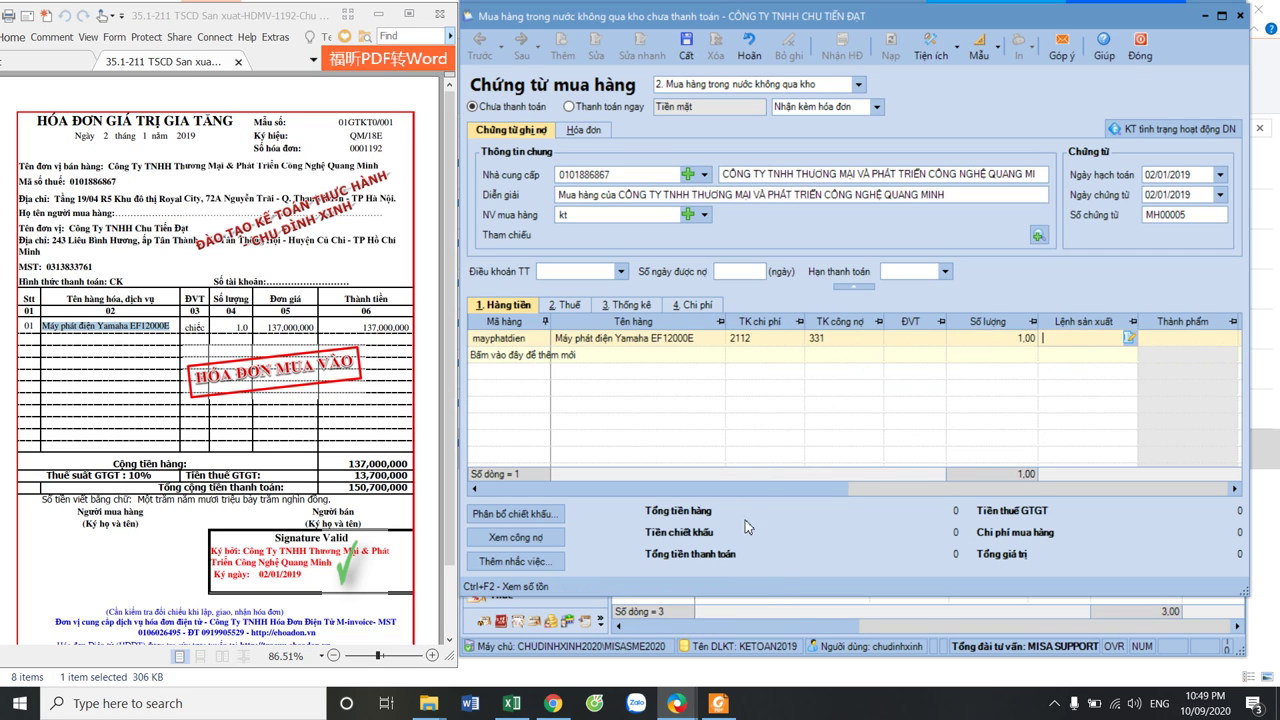
{"action": "left_click_drag", "start_coordinate": [734, 487], "coordinate": [957, 487]}
{"action": "left_click", "coordinate": [1045, 342]}
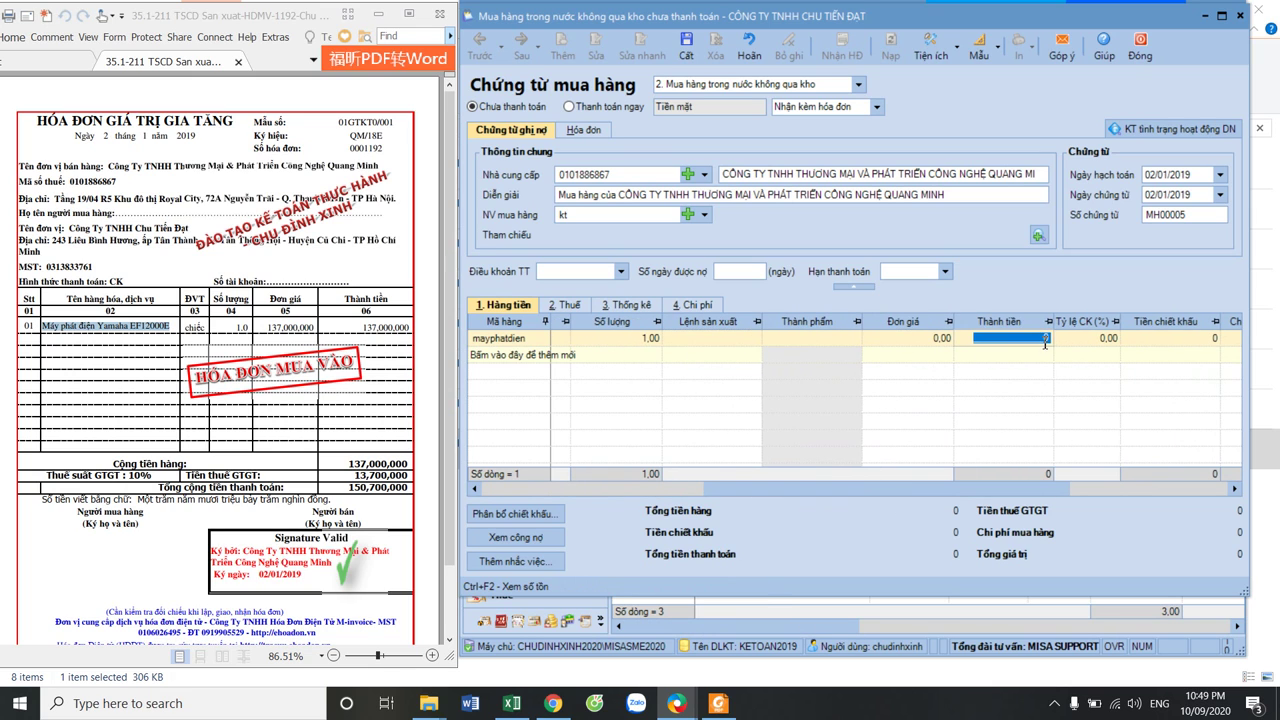
{"action": "type", "text": "137000000"}
{"action": "left_click", "coordinate": [1058, 387]}
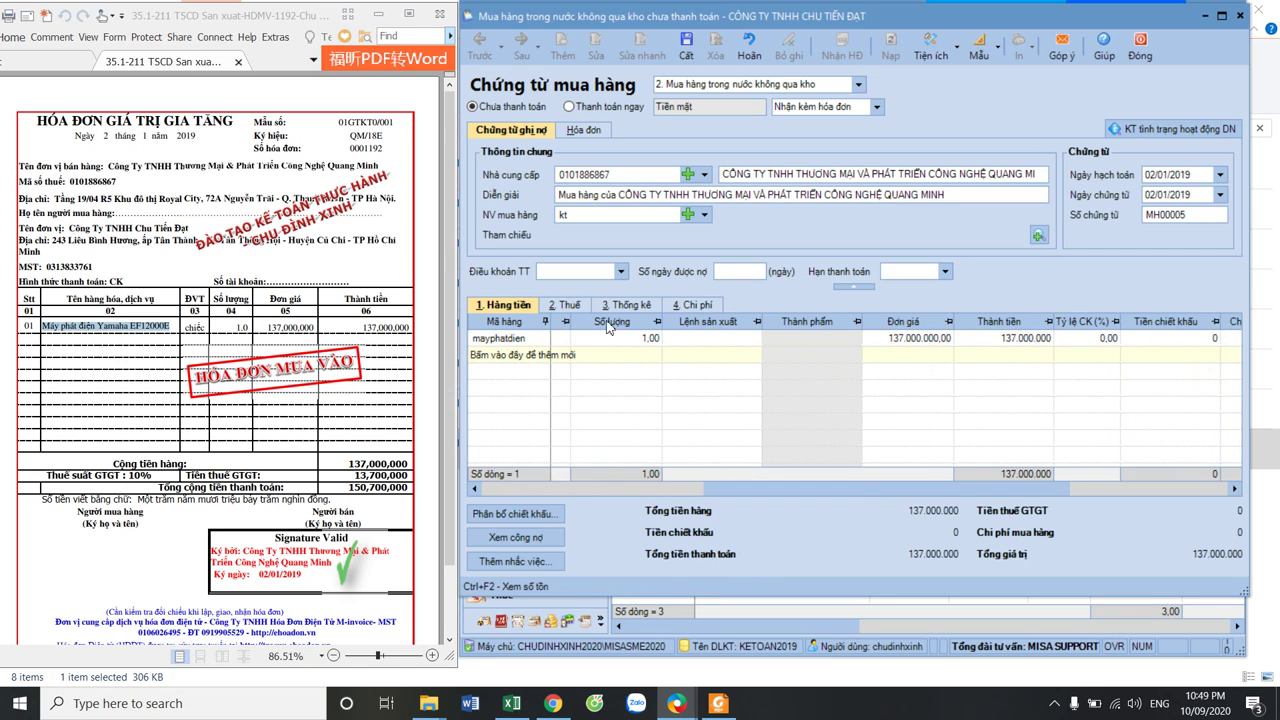
Set the VAT rate of the generator line to 10%
{"action": "left_click", "coordinate": [583, 307]}
{"action": "left_click", "coordinate": [984, 338]}
{"action": "left_click", "coordinate": [984, 338]}
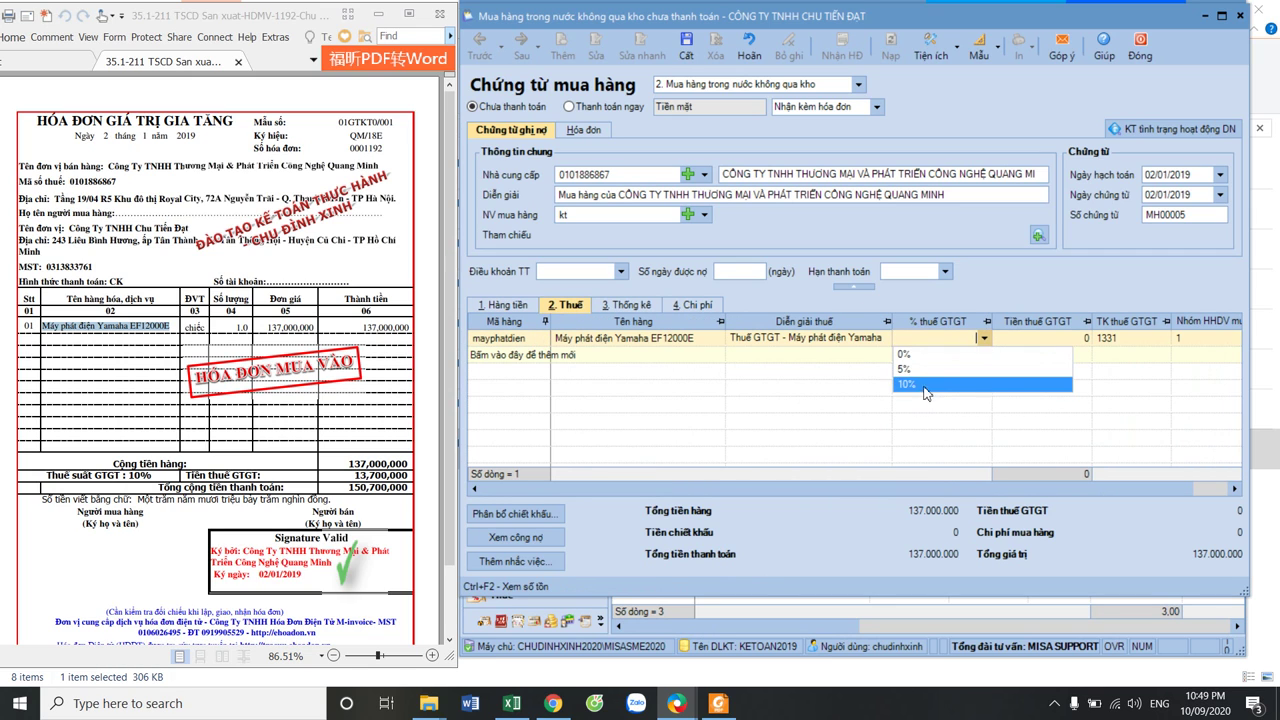
{"action": "left_click", "coordinate": [925, 390]}
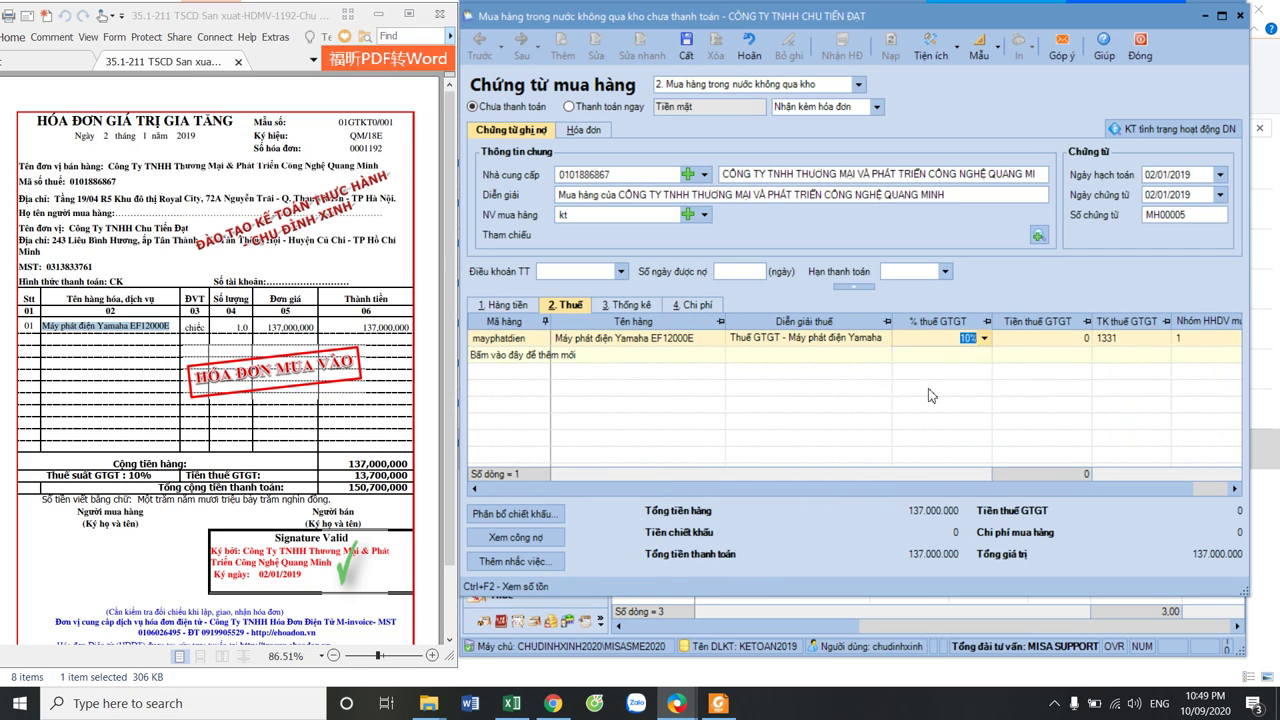
Enter invoice number 1192 in the voucher's invoice details and save the purchase voucher
{"action": "left_click", "coordinate": [584, 130]}
{"action": "left_click", "coordinate": [1171, 218]}
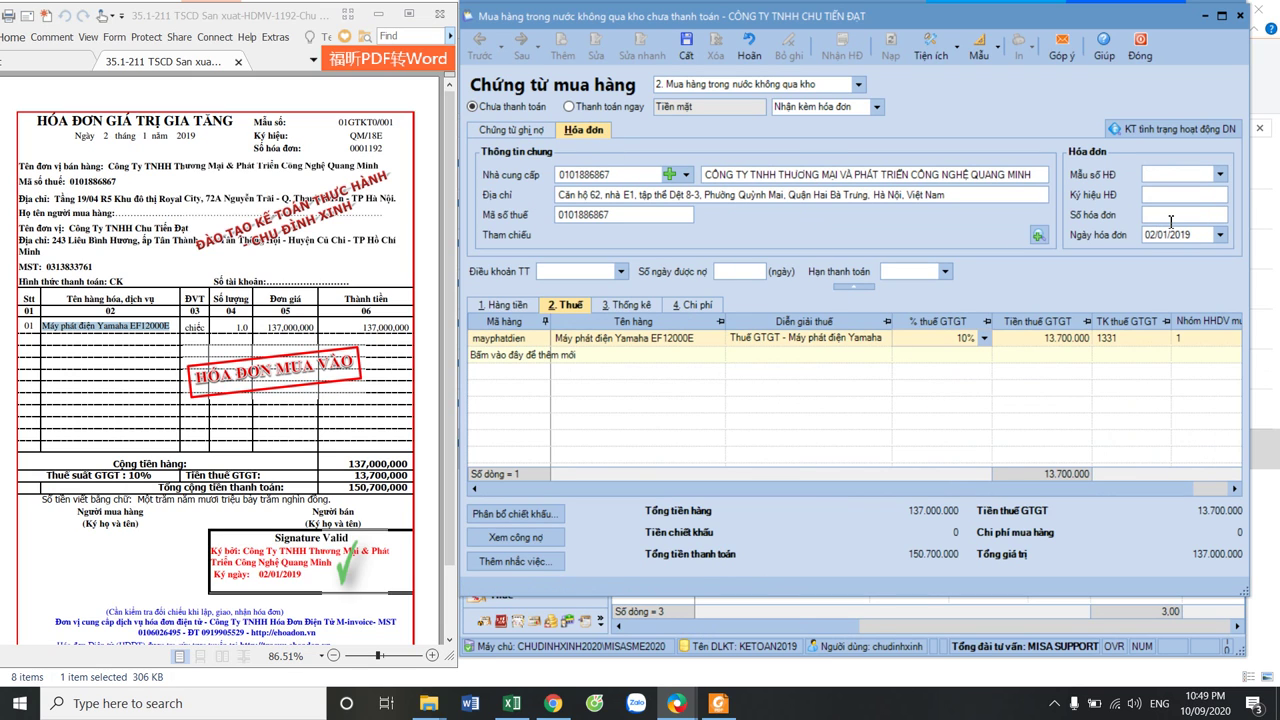
{"action": "type", "text": "1192"}
{"action": "left_click", "coordinate": [1197, 510]}
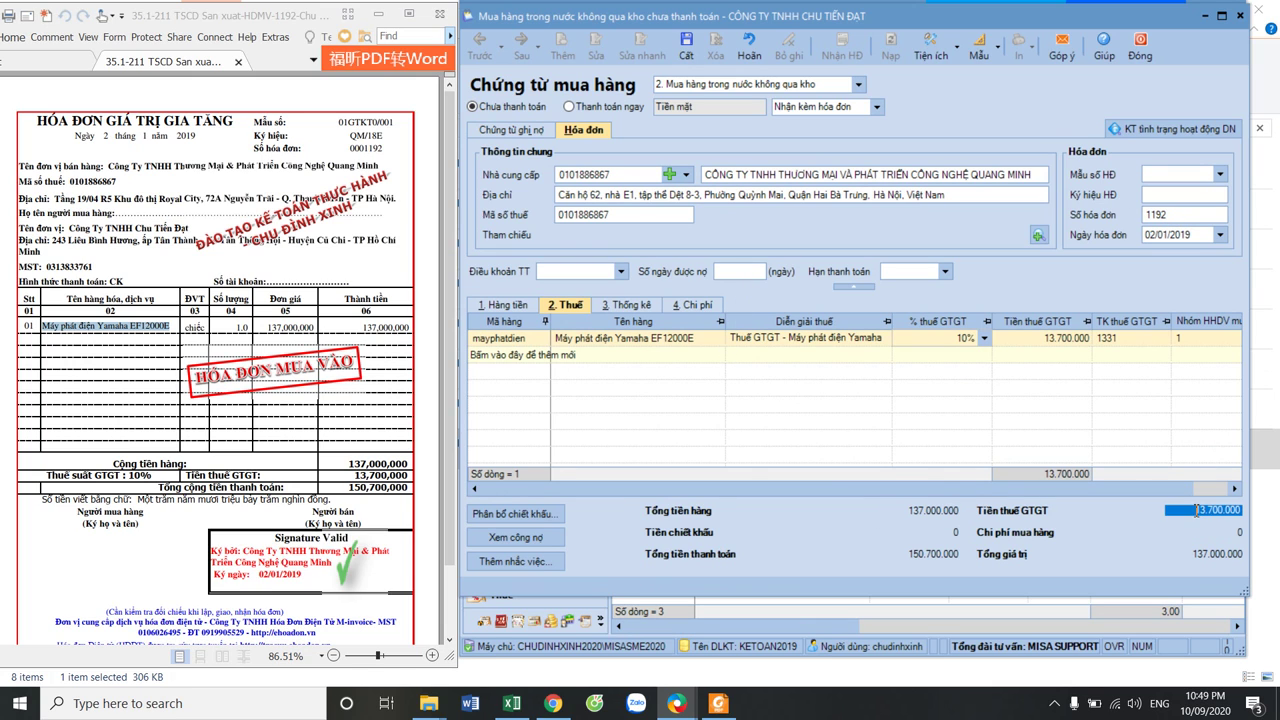
{"action": "left_click", "coordinate": [686, 45]}
{"action": "left_click", "coordinate": [700, 415]}
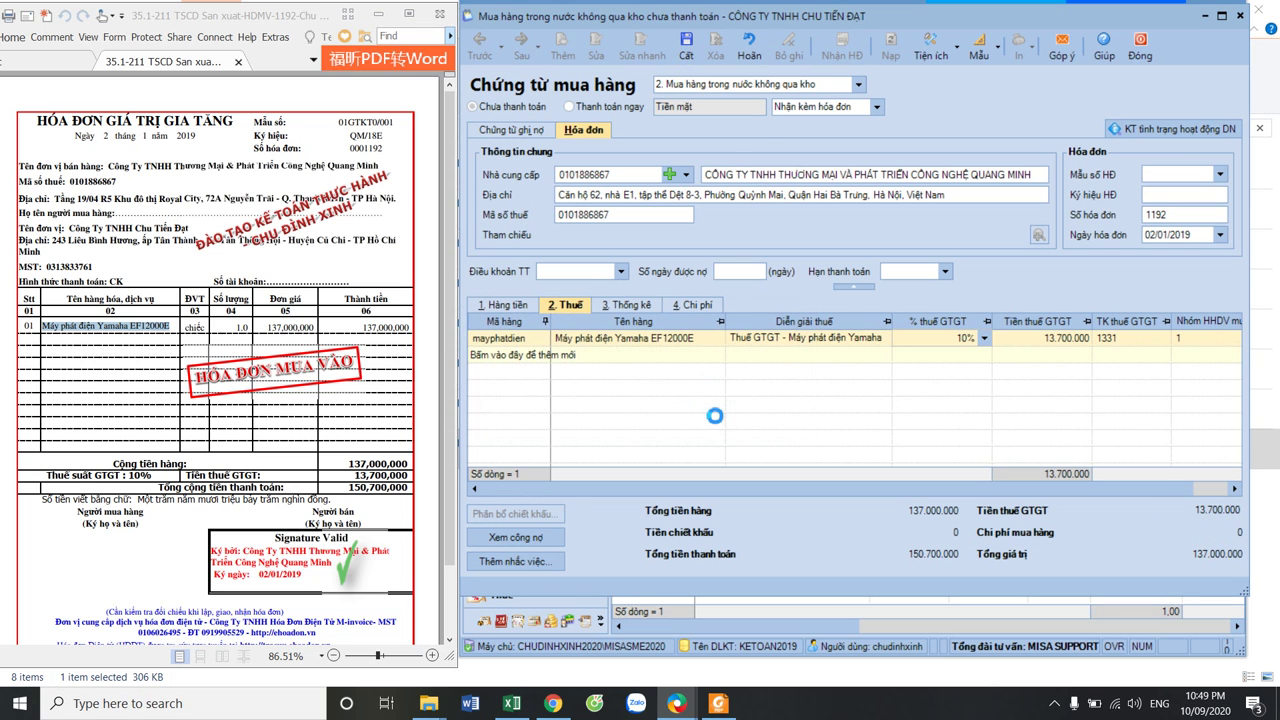
Replace the open invoice PDF with the file 36.1-Van phong 211 TSCD-Oto 5632 and switch back to MISA
{"action": "left_click", "coordinate": [440, 12]}
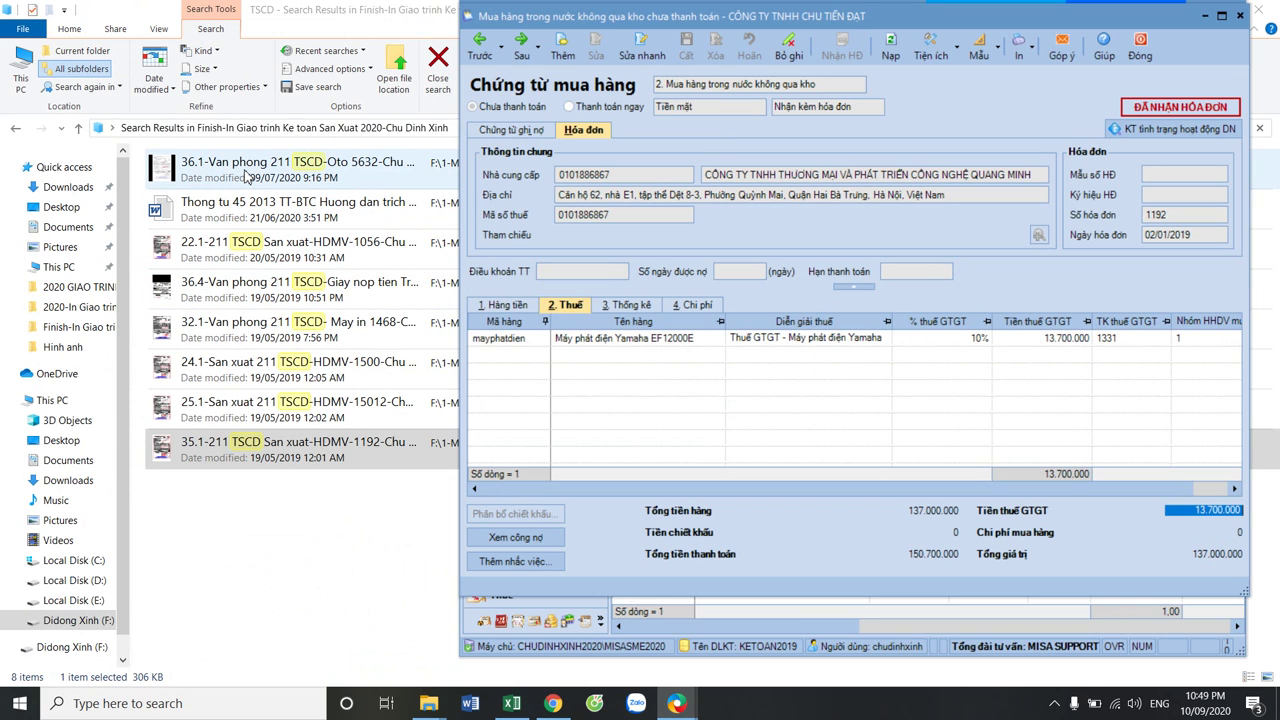
{"action": "left_click", "coordinate": [247, 175]}
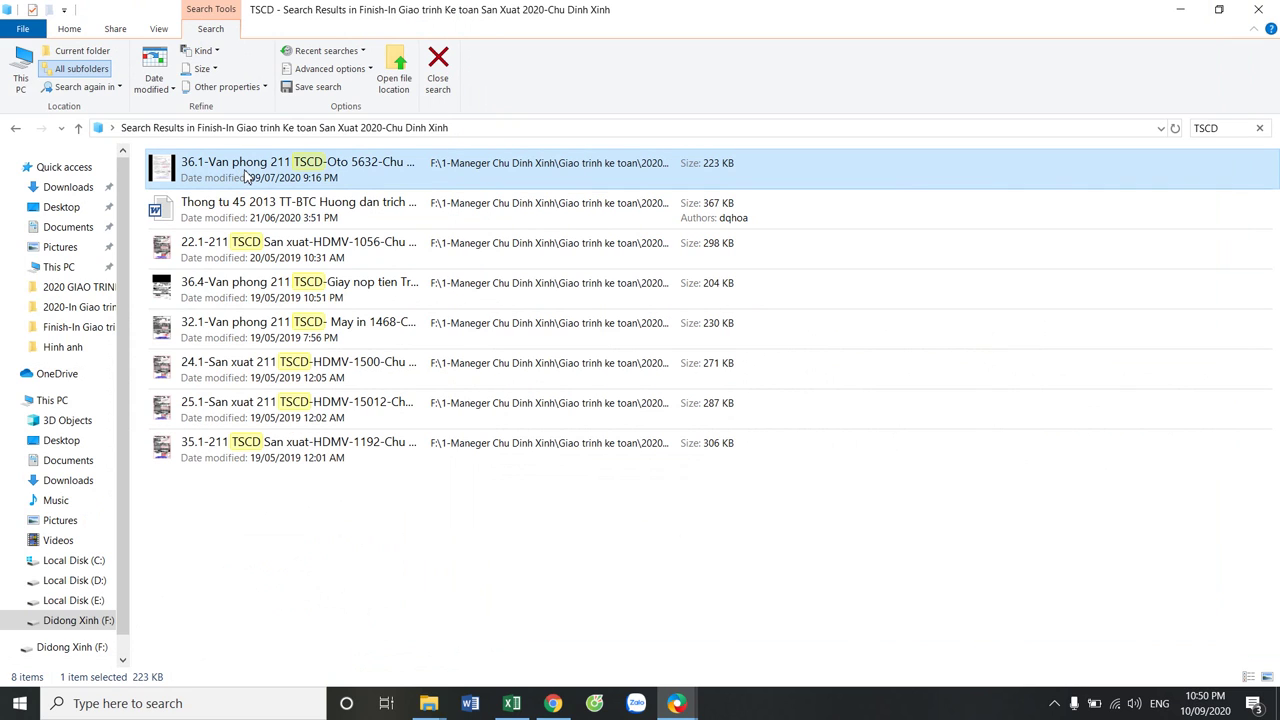
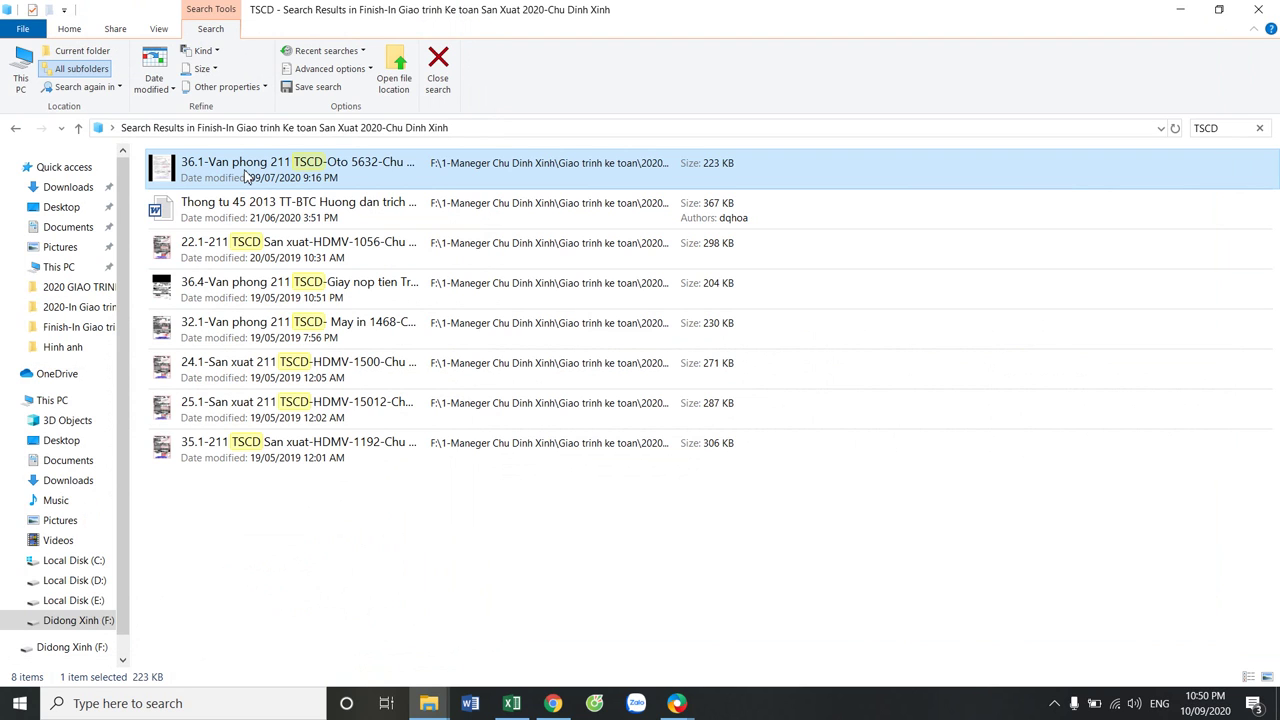
{"action": "double_click", "coordinate": [246, 175]}
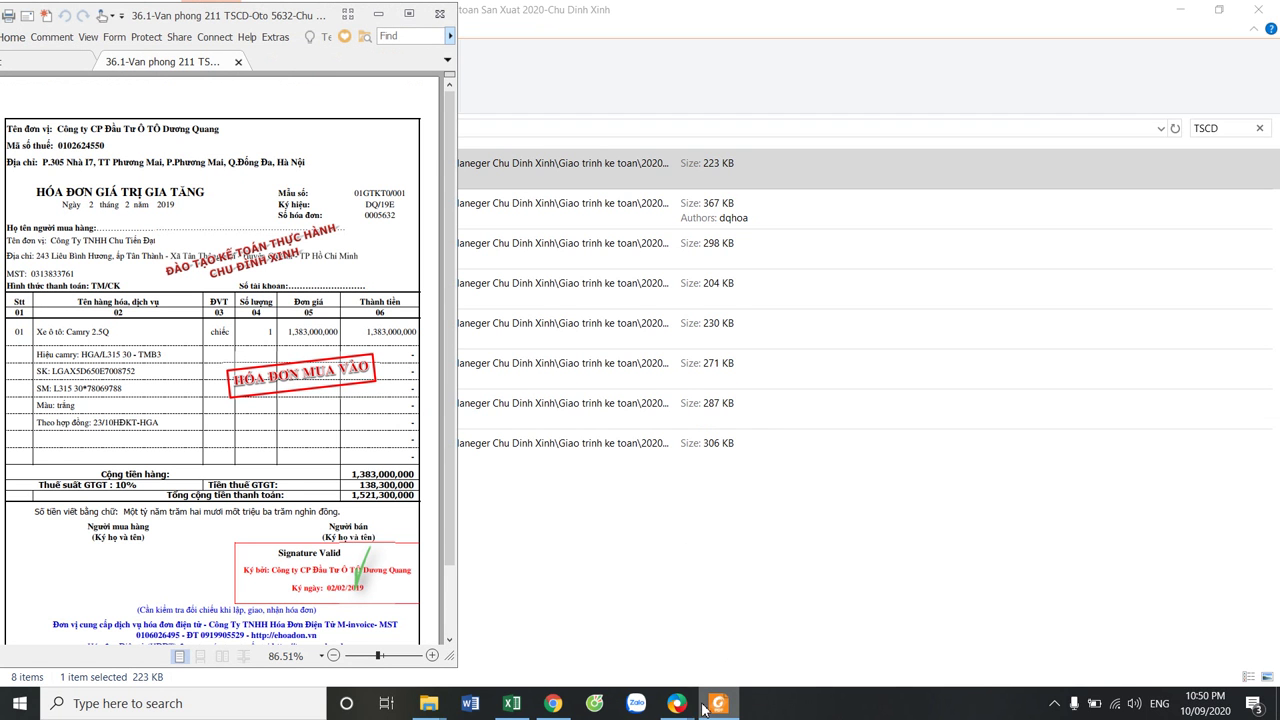
{"action": "mouse_move", "coordinate": [690, 703]}
{"action": "left_click", "coordinate": [745, 638]}
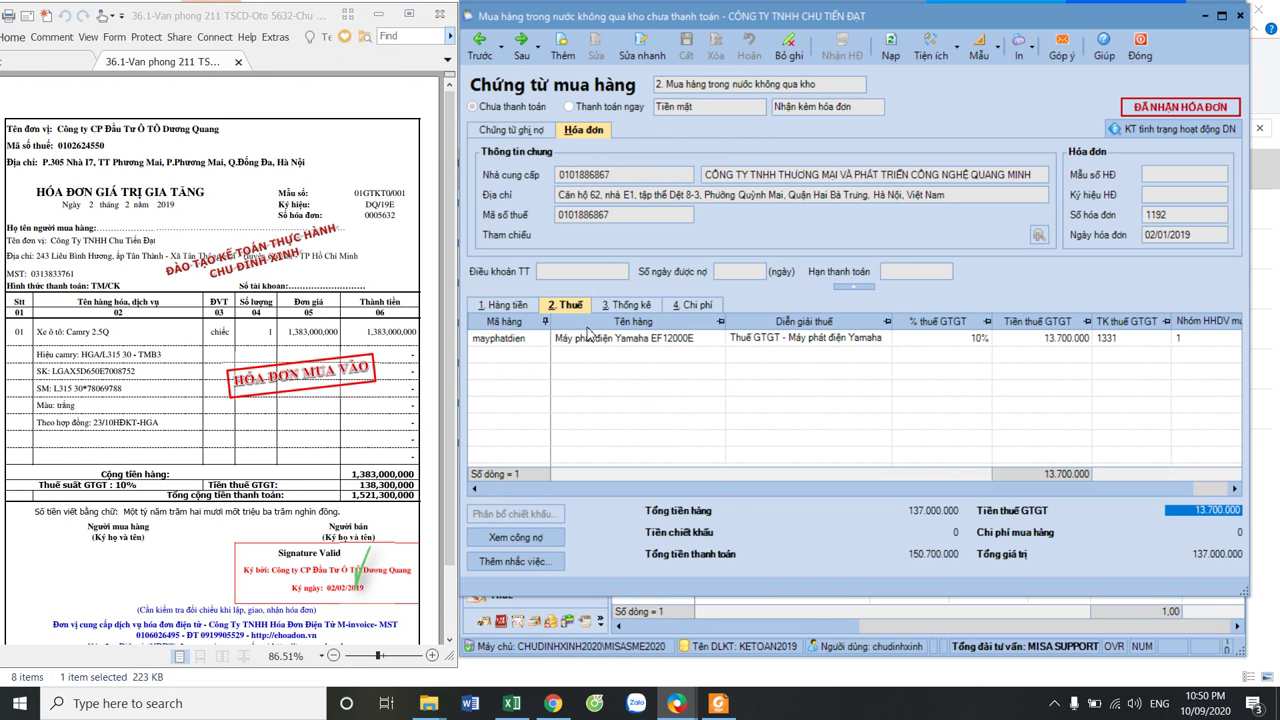
Add a new purchase voucher dated 02/02/2019 with CÔNG TY CỔ PHẦN ĐẦU TƯ THƯƠNG MẠI CÔNG NGHỆ SJS VIỆT NAM as supplier
{"action": "left_click", "coordinate": [575, 60]}
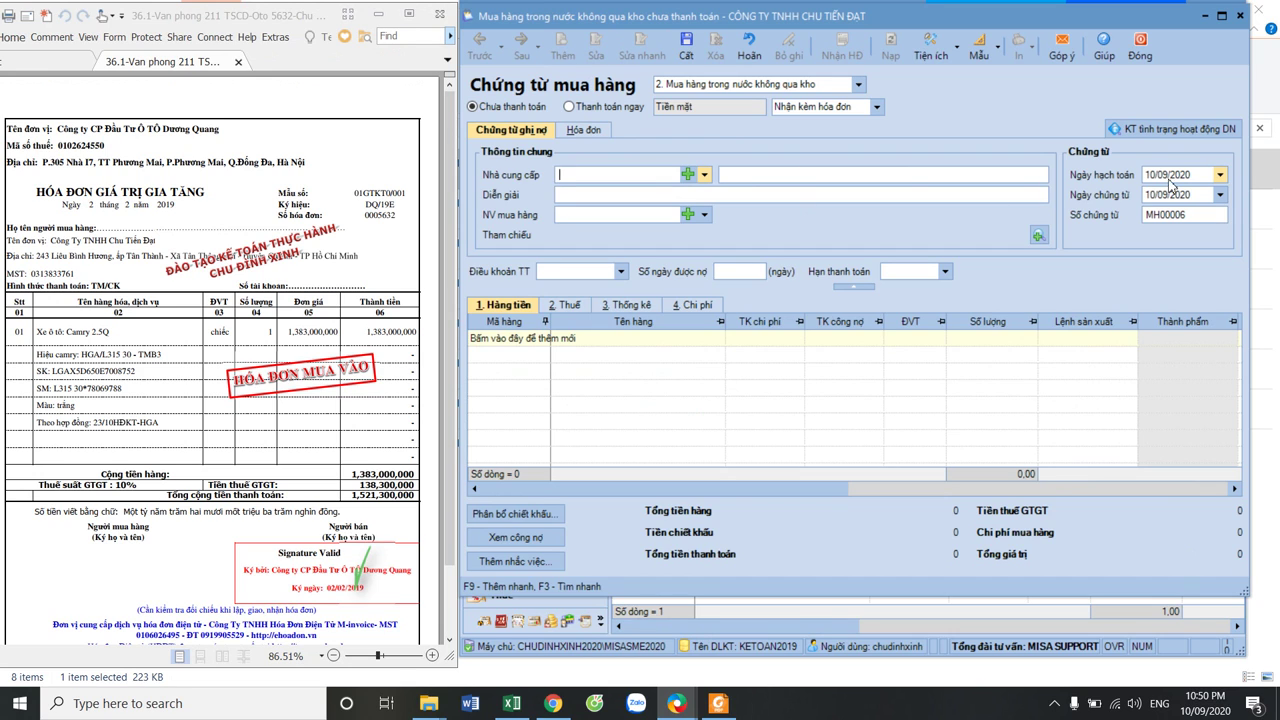
{"action": "left_click", "coordinate": [1182, 175]}
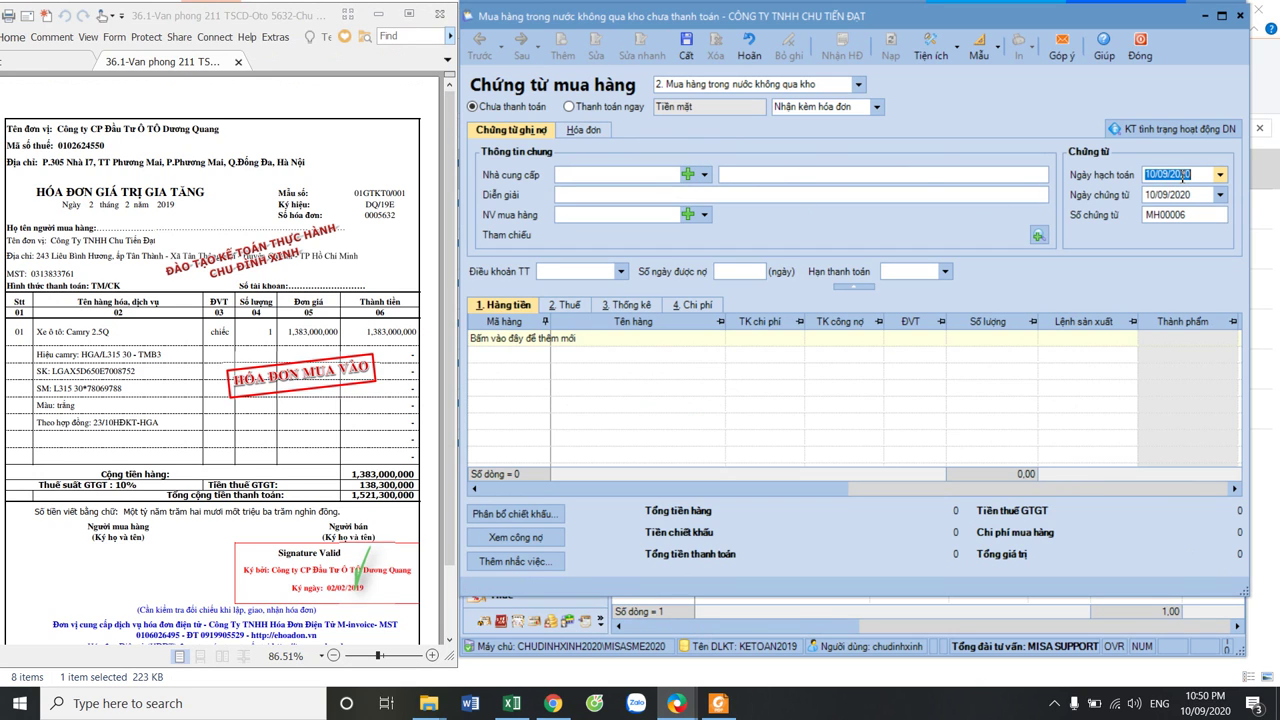
{"action": "type", "text": "020"}
{"action": "key", "text": "Tab"}
{"action": "key", "text": "Tab"}
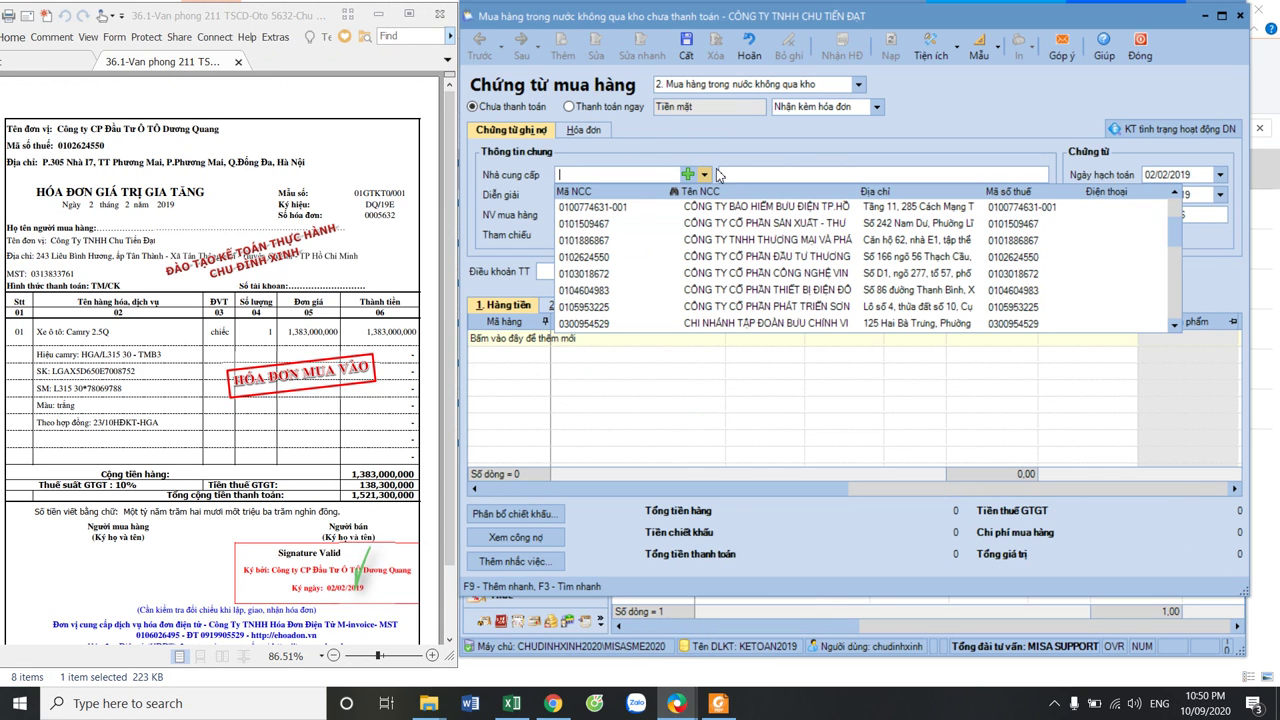
{"action": "left_click", "coordinate": [634, 257]}
{"action": "left_click", "coordinate": [704, 214]}
{"action": "left_click", "coordinate": [662, 249]}
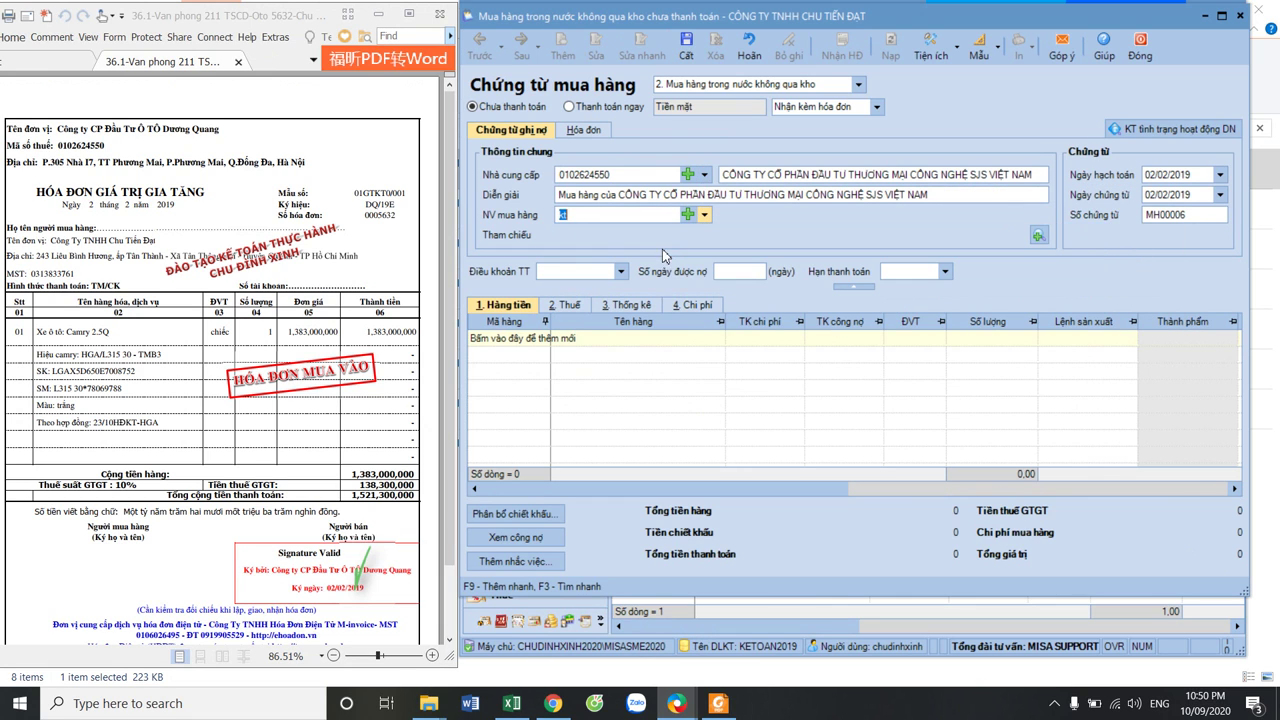
{"action": "left_click", "coordinate": [535, 337]}
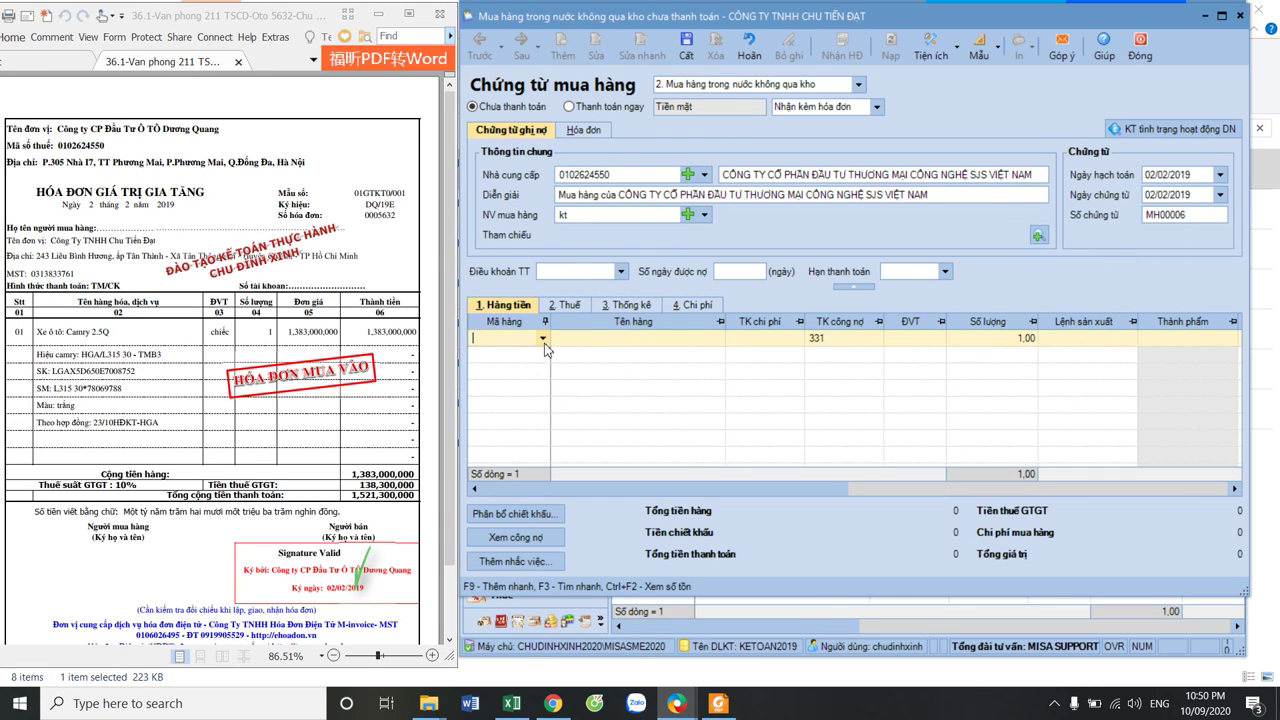
{"action": "left_click", "coordinate": [543, 339]}
{"action": "left_click", "coordinate": [680, 231]}
Assign the purchasing employee to the new voucher
{"action": "left_click", "coordinate": [704, 214]}
{"action": "left_click", "coordinate": [598, 281]}
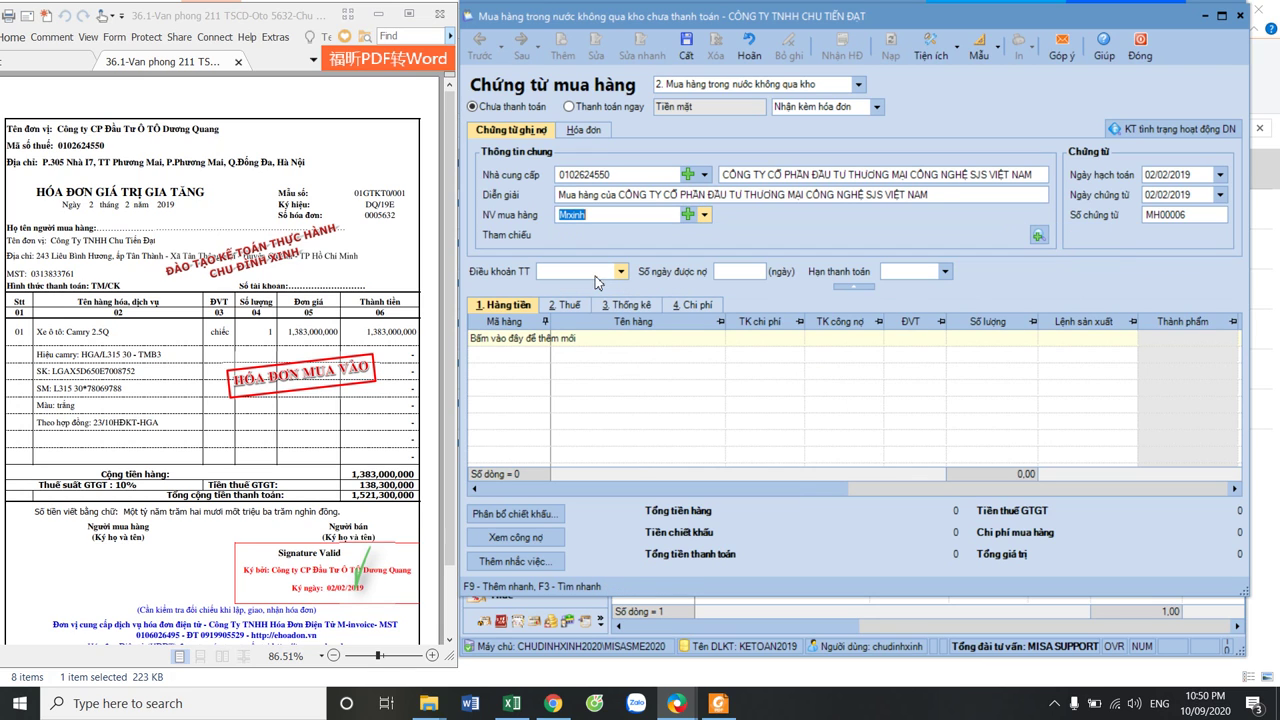
Start a new item for the goods line with code xecamry2.5Q and the name Xe ô tô: Camry 2.5Q copied from the invoice
{"action": "left_click", "coordinate": [543, 339]}
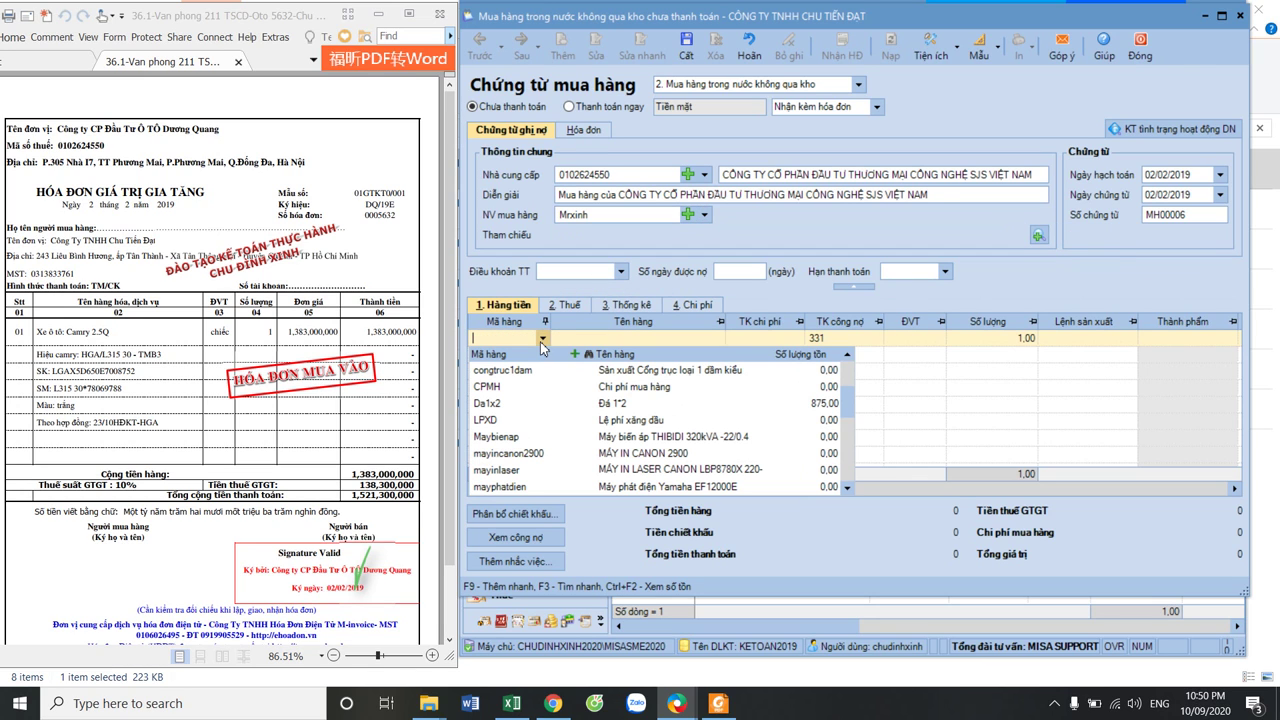
{"action": "left_click", "coordinate": [577, 356]}
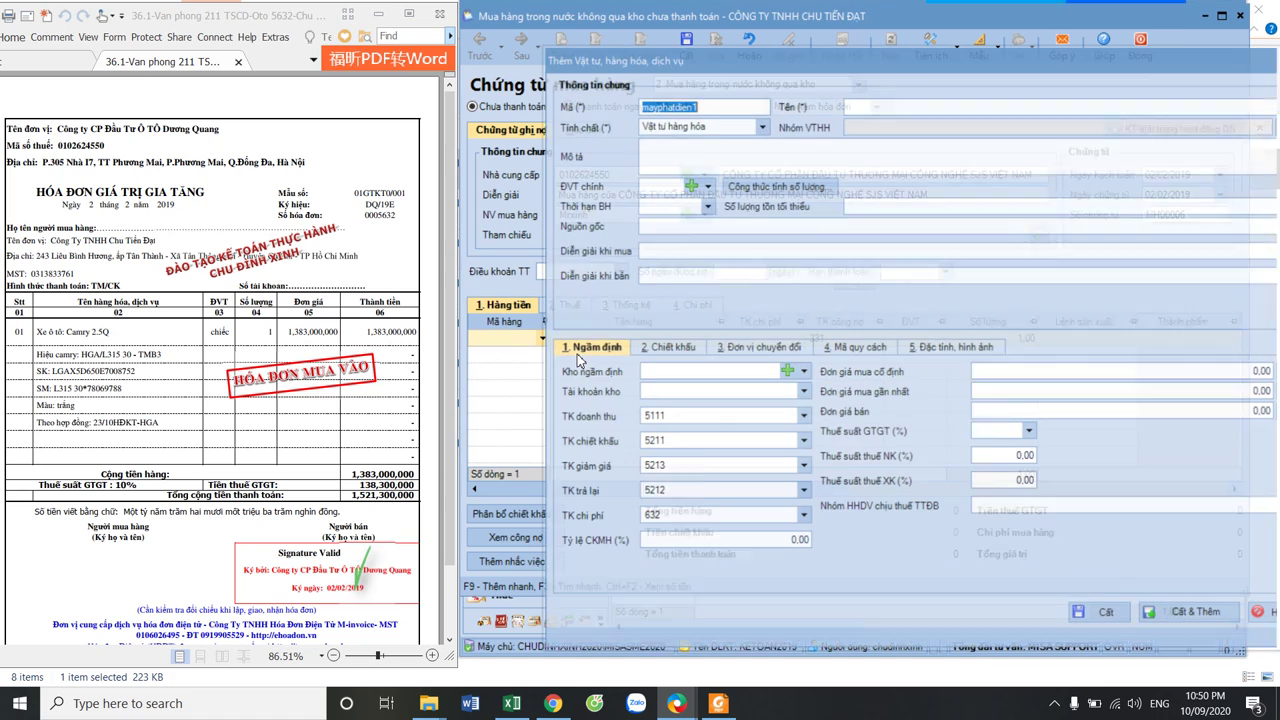
{"action": "type", "text": "xe"}
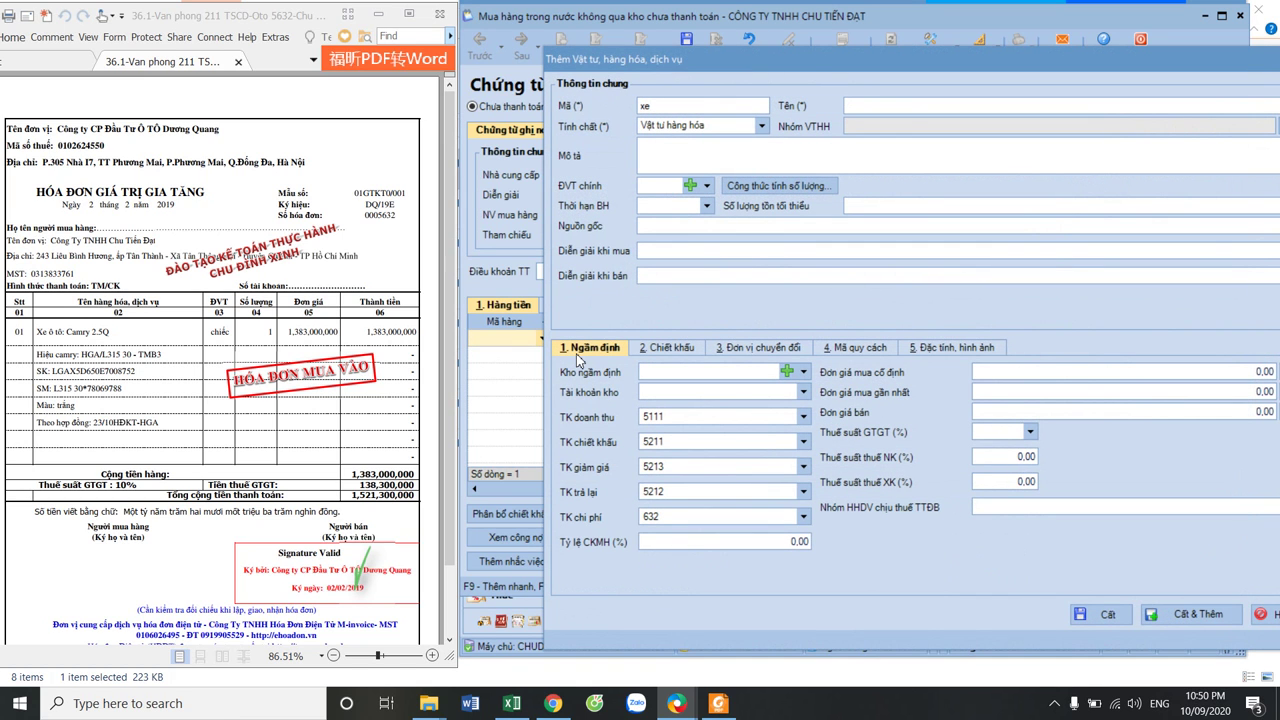
{"action": "type", "text": "camry2.5Q"}
{"action": "left_click_drag", "start_coordinate": [113, 330], "coordinate": [36, 331]}
{"action": "key", "text": "ctrl+c"}
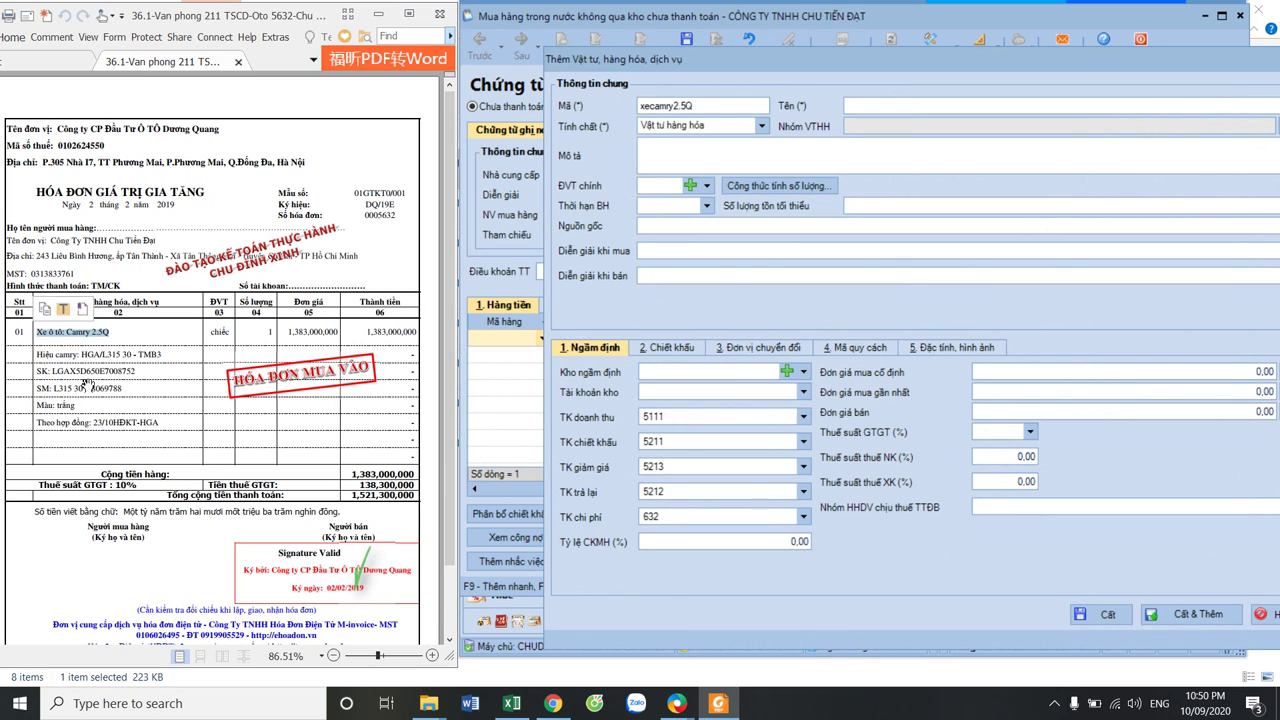
{"action": "left_click", "coordinate": [860, 106]}
{"action": "key", "text": "ctrl+v"}
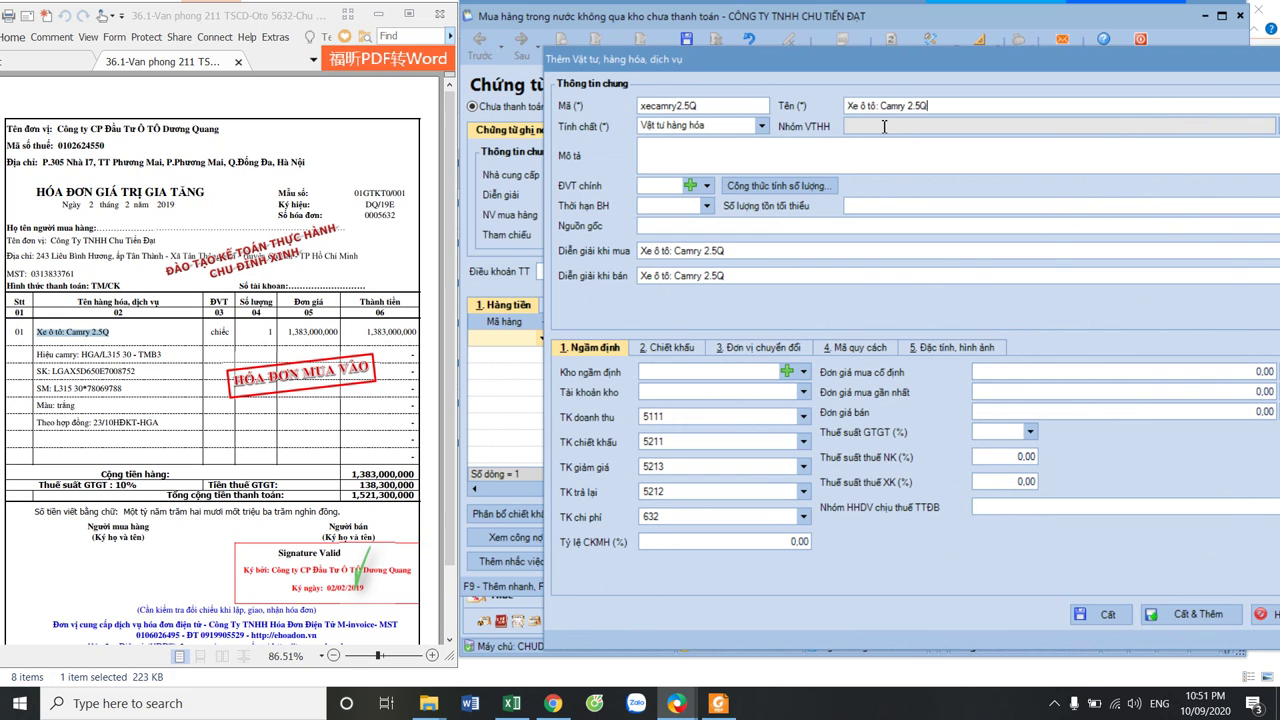
Set the new car item's type to Chỉ là diễn giải and save the item
{"action": "left_click", "coordinate": [763, 125]}
{"action": "left_click", "coordinate": [680, 182]}
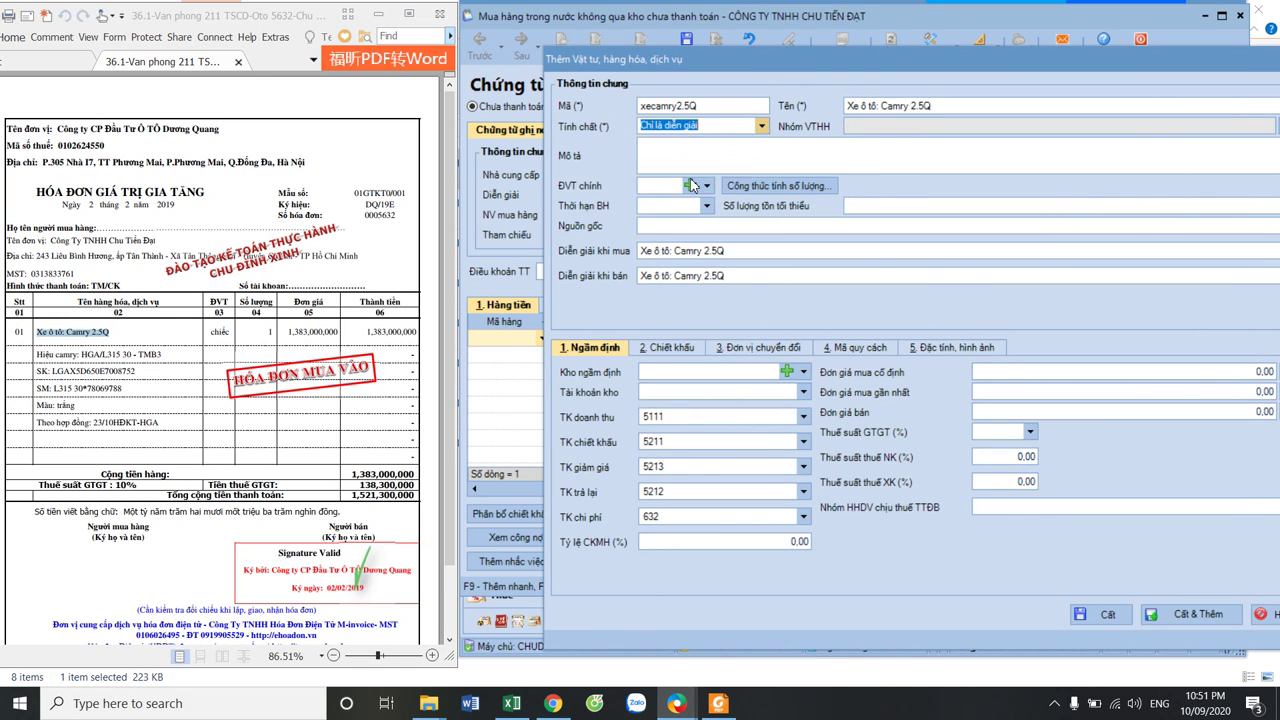
{"action": "left_click", "coordinate": [1104, 248]}
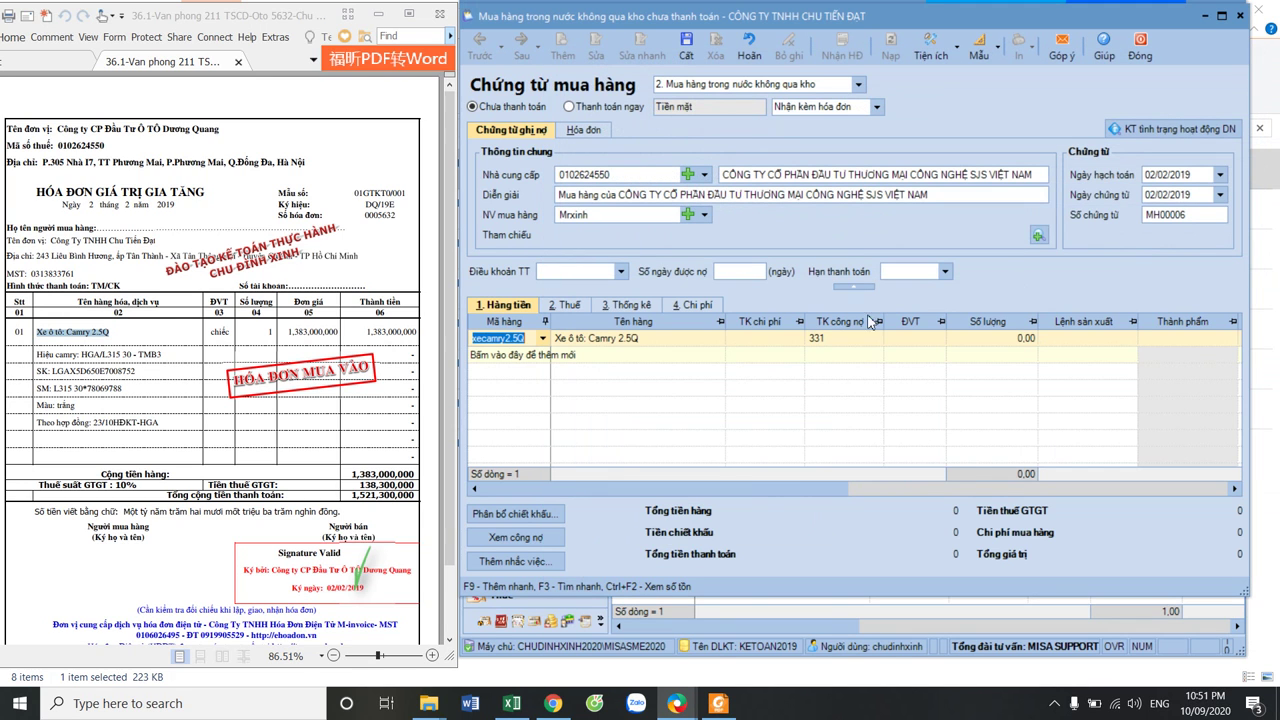
Complete the car line with expense account 2113, quantity 1 and line amount 1,383,000,000
{"action": "left_click", "coordinate": [799, 341]}
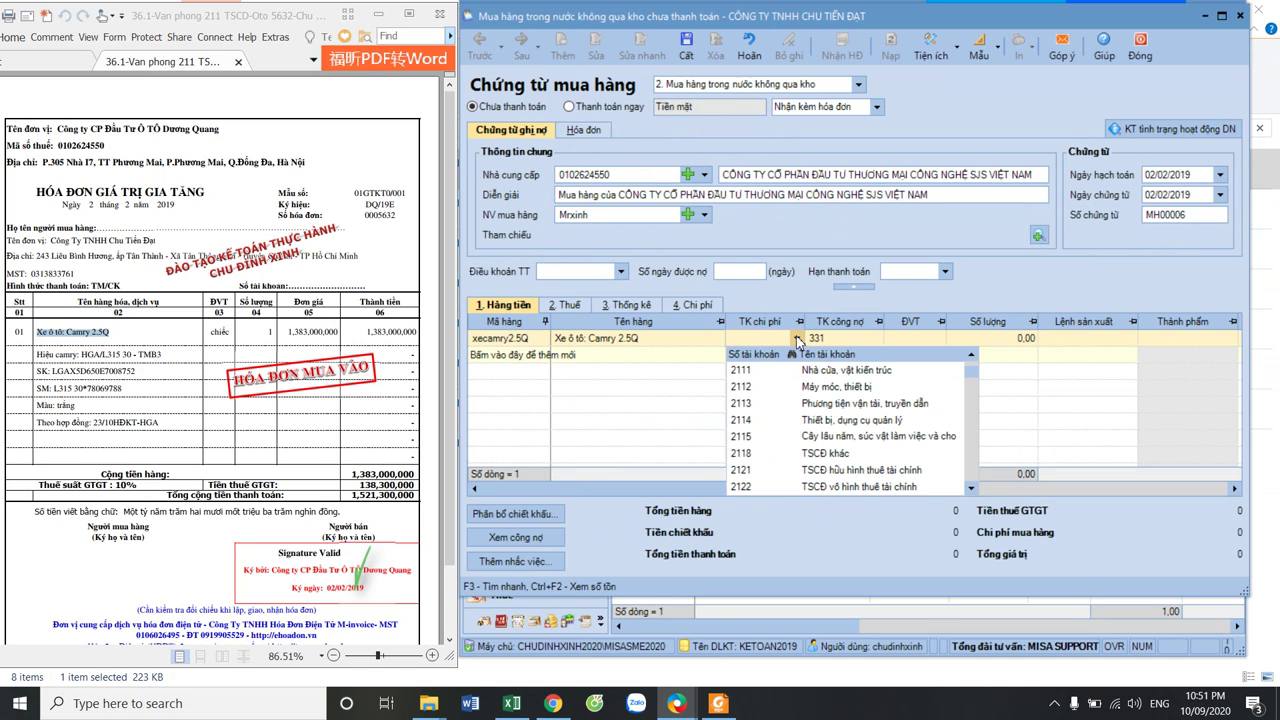
{"action": "left_click", "coordinate": [797, 404]}
{"action": "left_click", "coordinate": [1000, 338]}
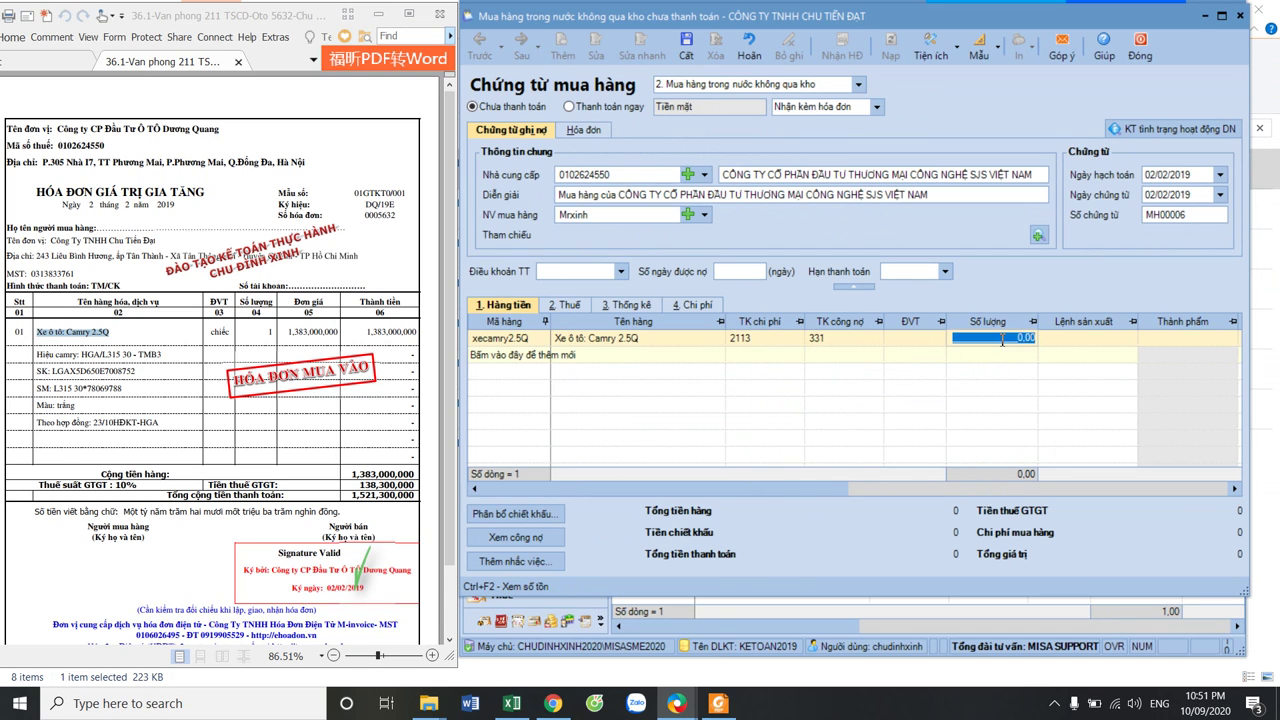
{"action": "type", "text": "1"}
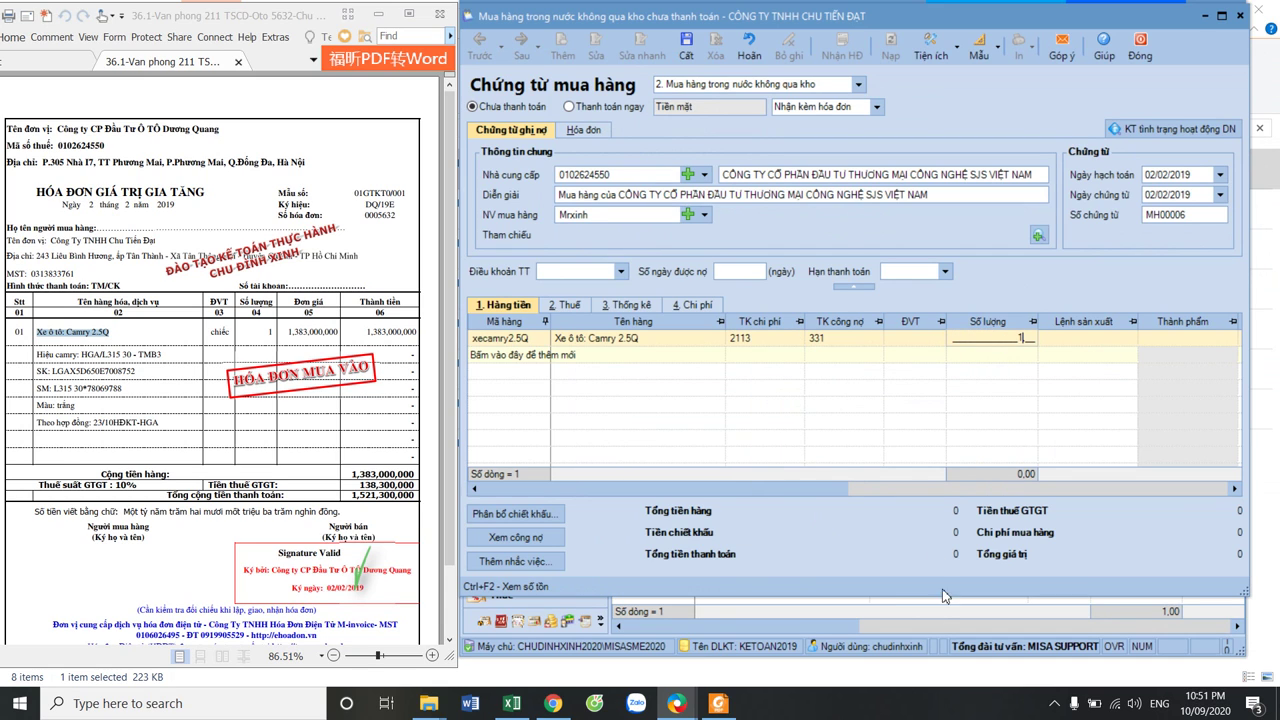
{"action": "left_click_drag", "start_coordinate": [815, 494], "coordinate": [981, 471]}
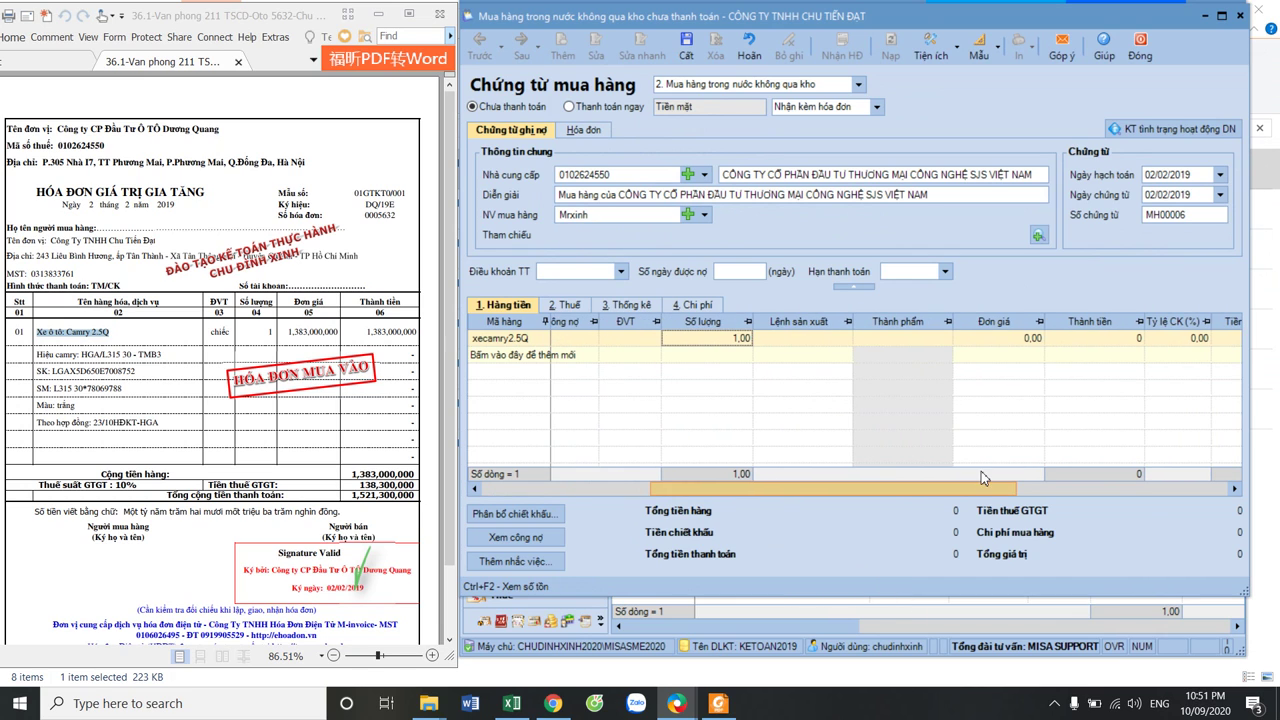
{"action": "left_click", "coordinate": [1130, 340]}
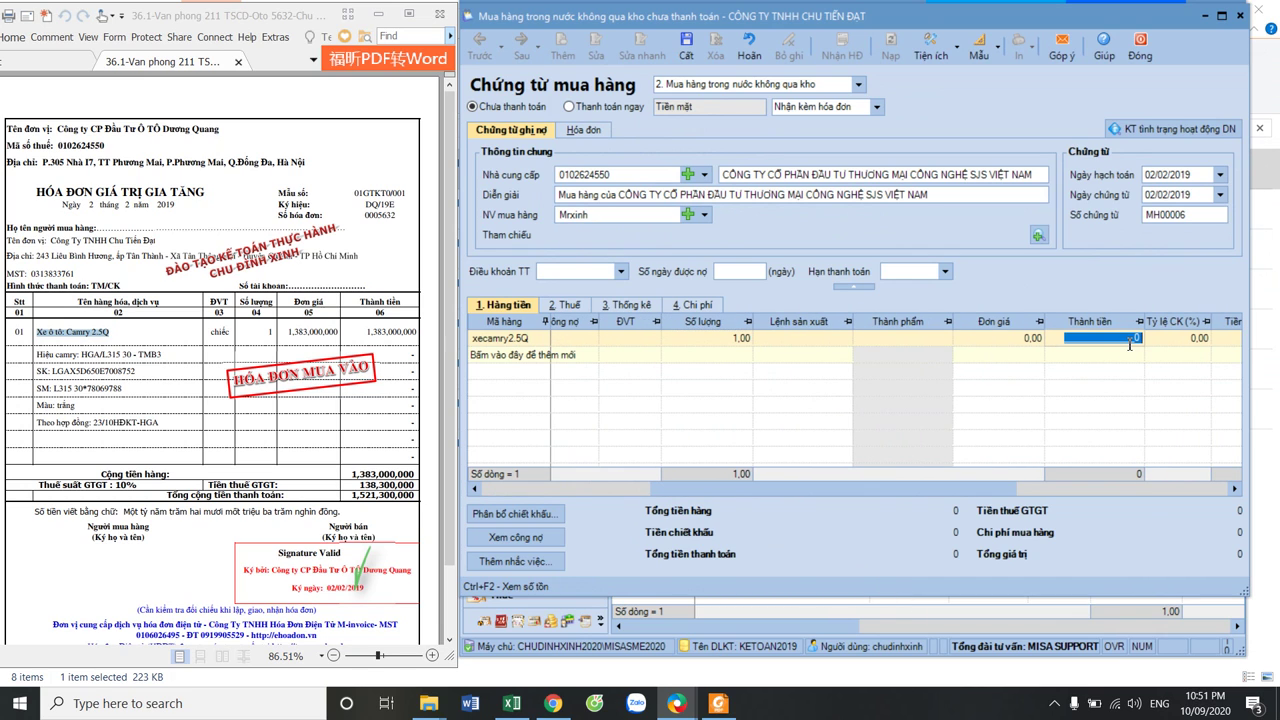
{"action": "type", "text": "1.383.000.000"}
Set the VAT rate of the car line to 10% and open the voucher's invoice details
{"action": "left_click", "coordinate": [570, 305]}
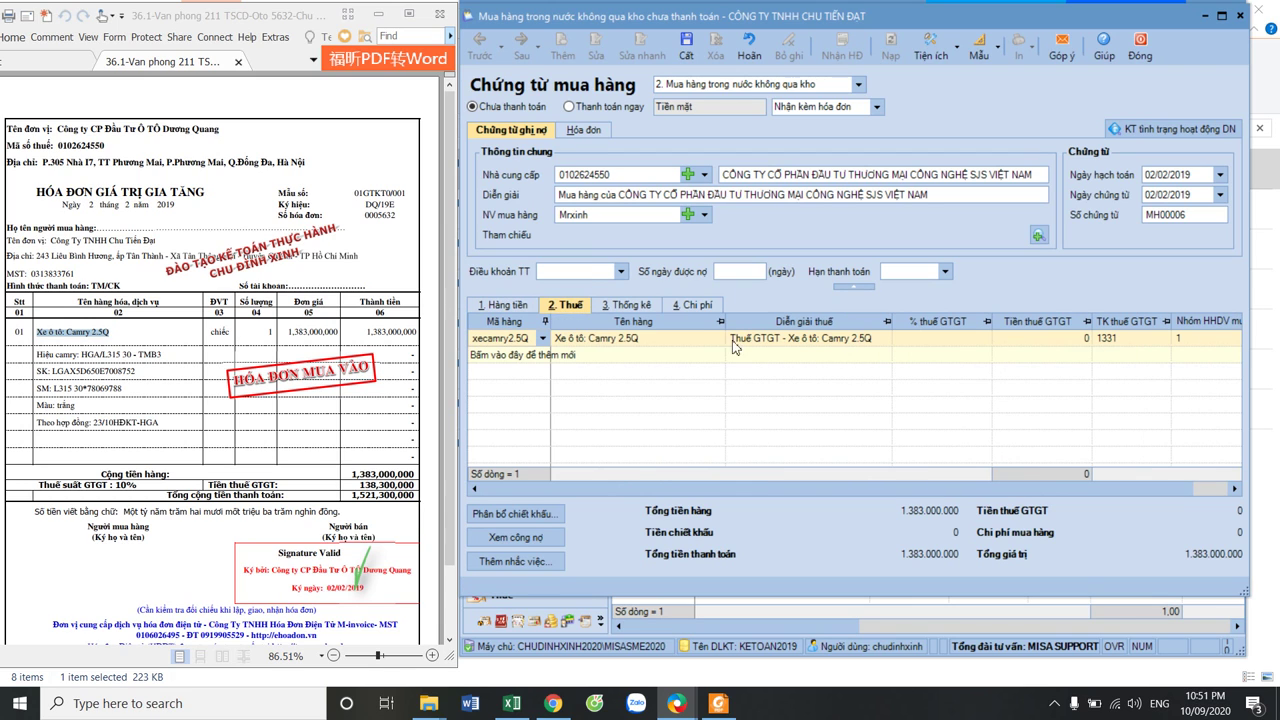
{"action": "left_click", "coordinate": [984, 338]}
{"action": "left_click", "coordinate": [928, 384]}
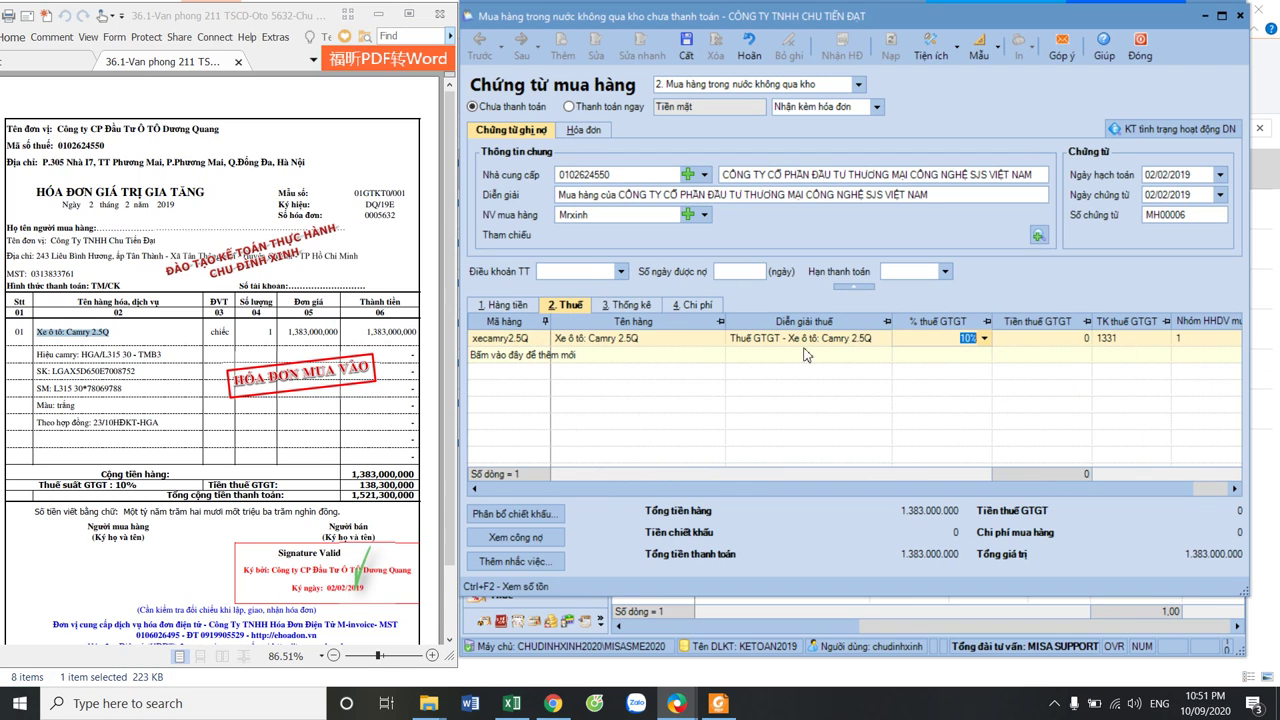
{"action": "left_click", "coordinate": [585, 131]}
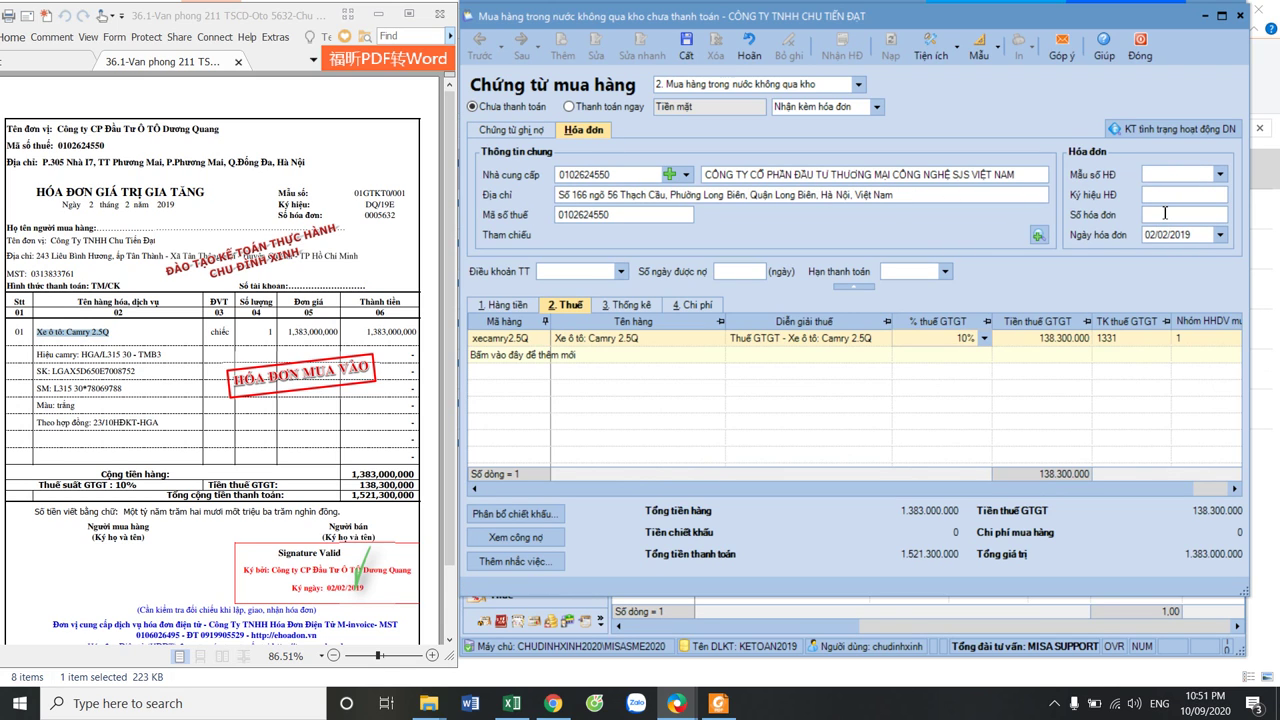
Enter invoice number 5632 and save the car purchase voucher, accepting the 2019 accounting year
{"action": "type", "text": "5632"}
{"action": "left_click", "coordinate": [688, 50]}
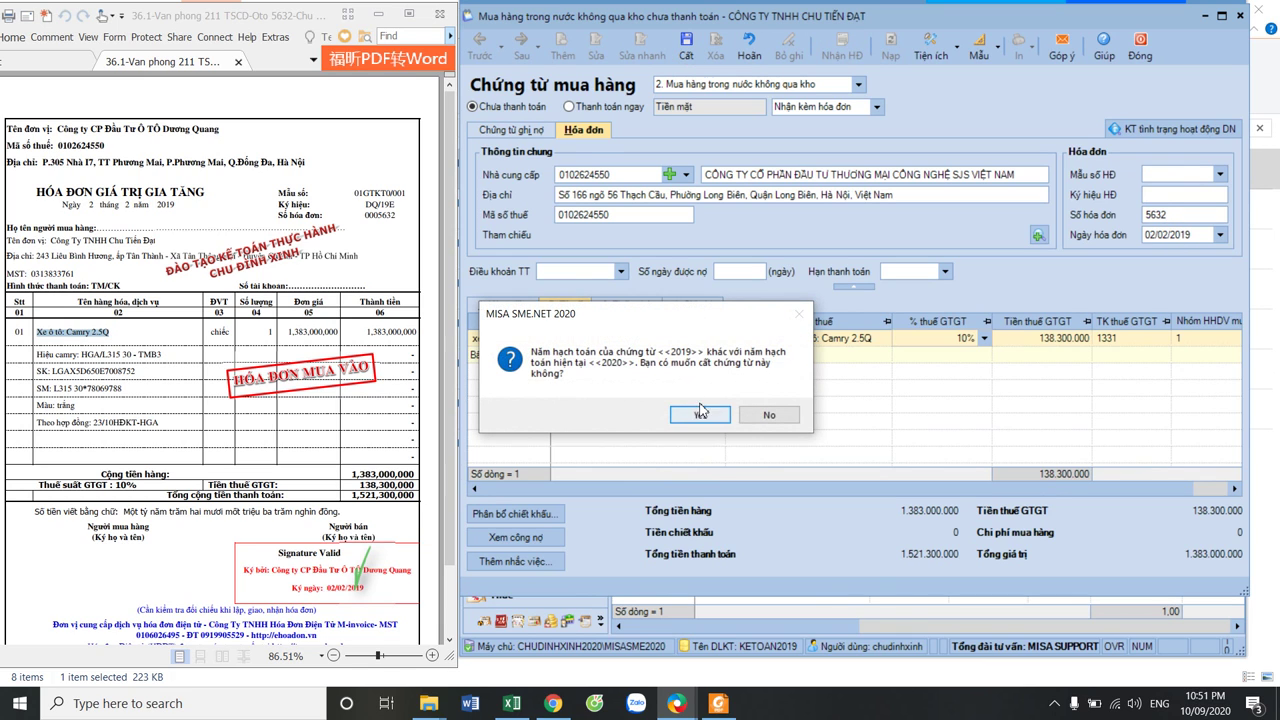
{"action": "left_click", "coordinate": [700, 412]}
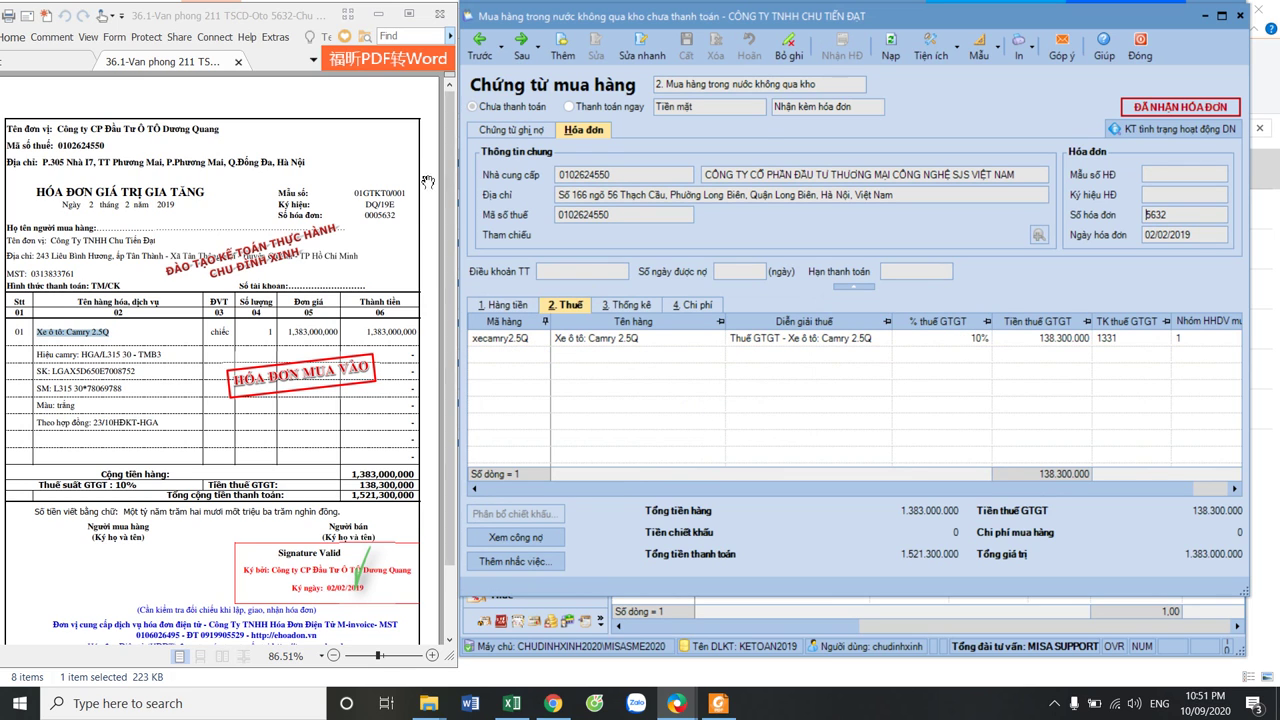
Close the car invoice PDF and open the 36.4 state budget payment slip beside the purchase voucher
{"action": "left_click", "coordinate": [439, 14]}
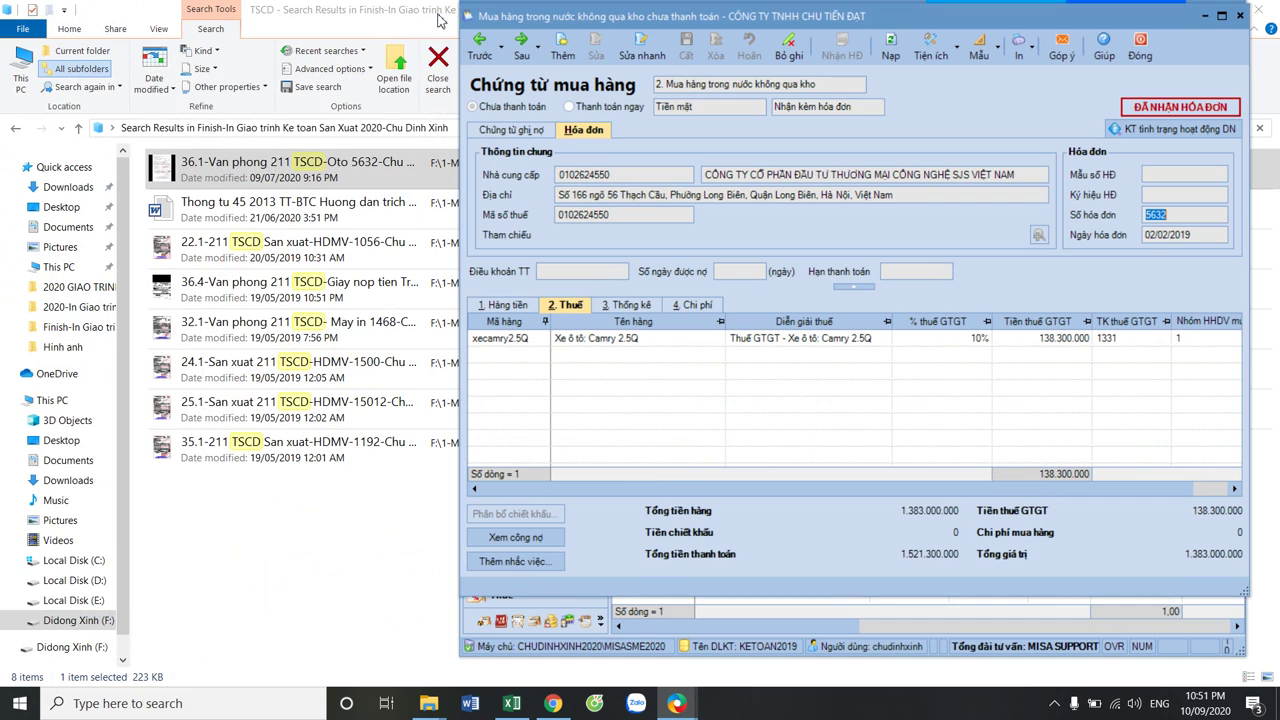
{"action": "left_click", "coordinate": [245, 290]}
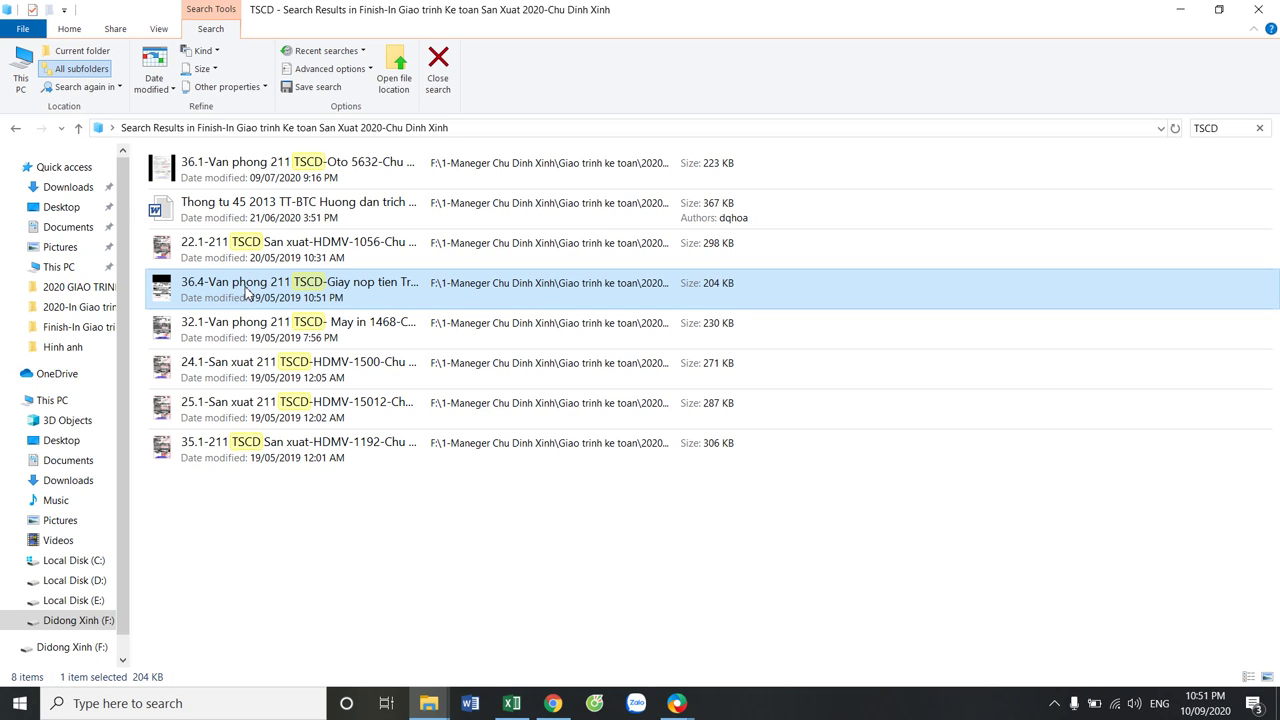
{"action": "double_click", "coordinate": [245, 287]}
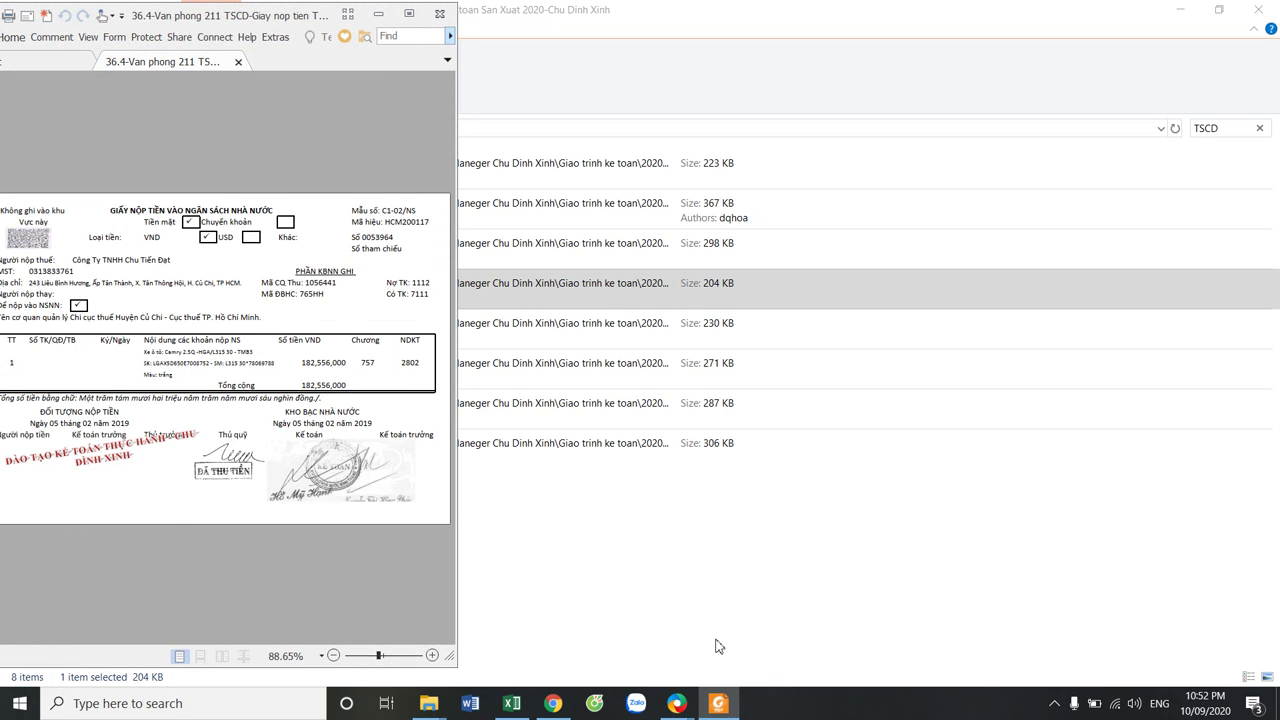
{"action": "mouse_move", "coordinate": [676, 706]}
{"action": "left_click", "coordinate": [729, 641]}
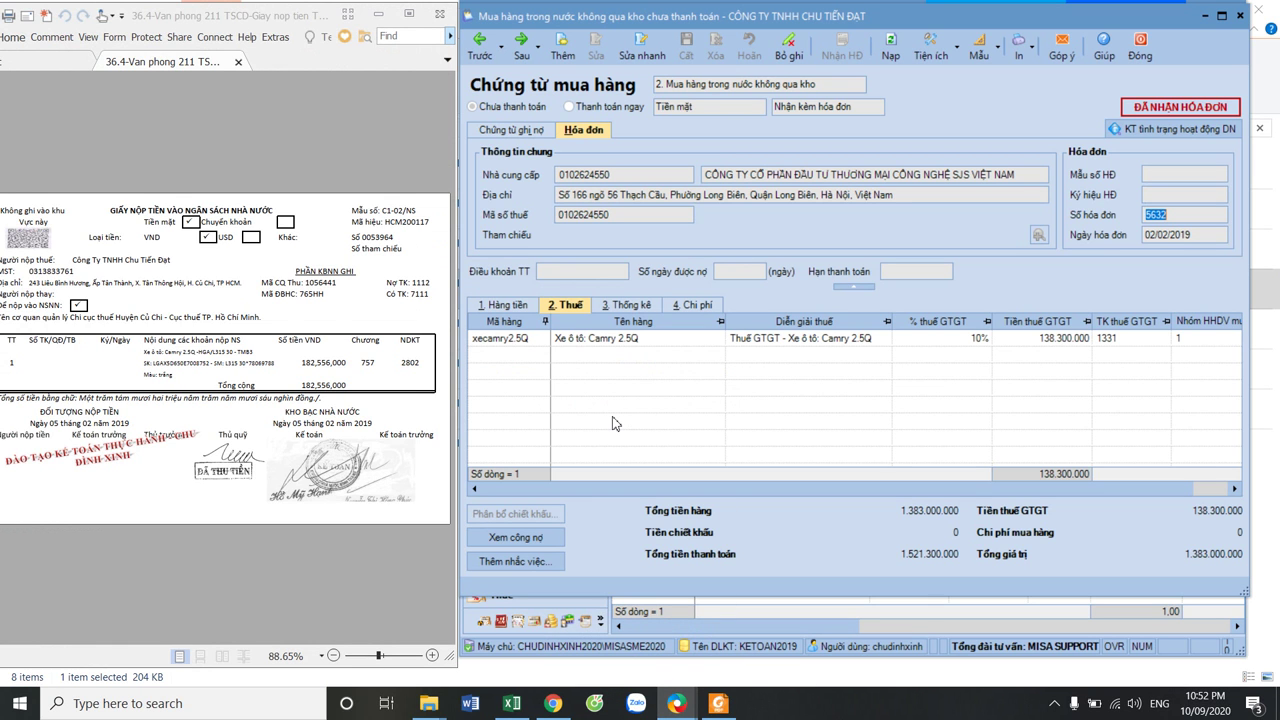
Reopen the 36.1 car invoice from the TSCD search results, highlight its goods total, and return to the payment slip
{"action": "left_click", "coordinate": [430, 703]}
{"action": "left_click", "coordinate": [608, 635]}
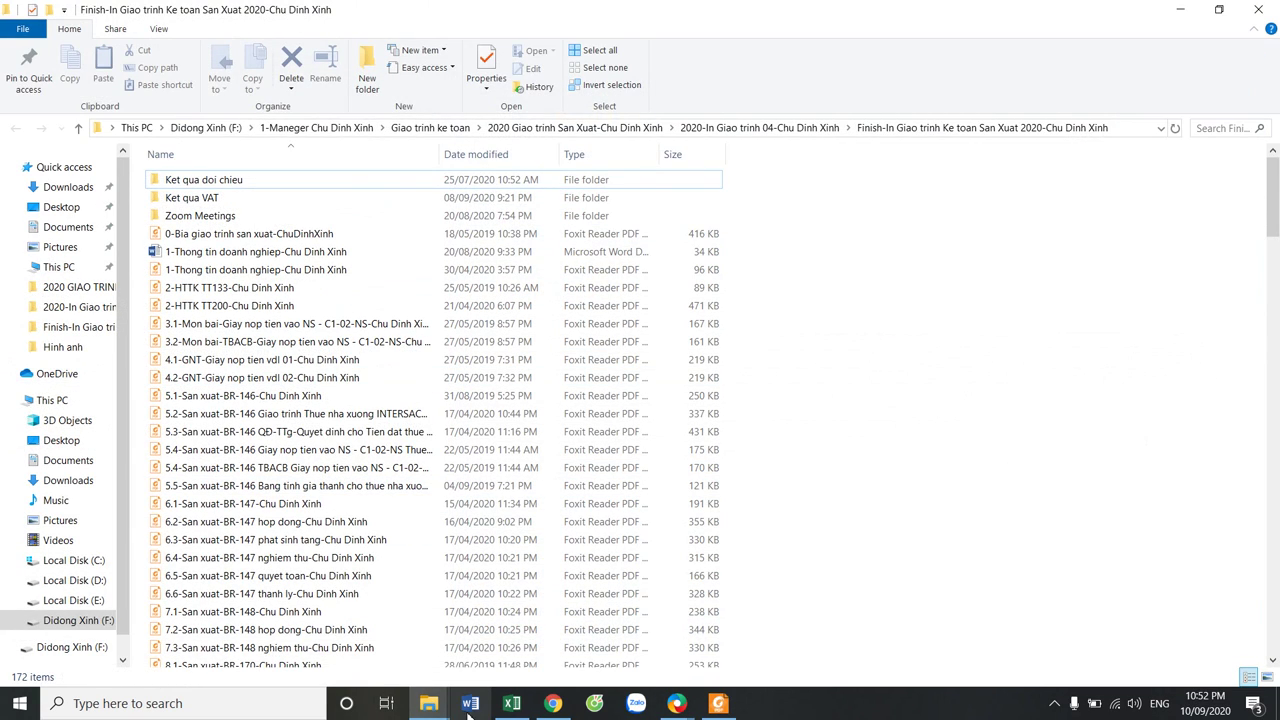
{"action": "mouse_move", "coordinate": [437, 708]}
{"action": "left_click", "coordinate": [428, 530]}
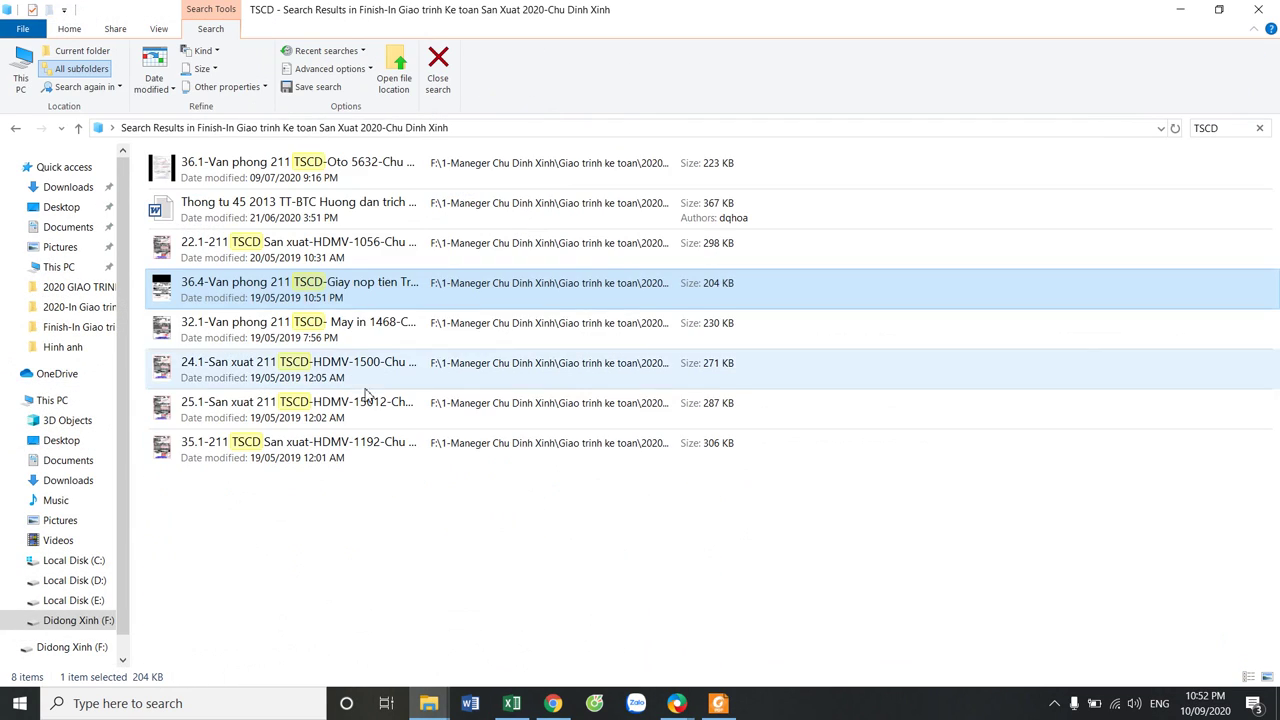
{"action": "double_click", "coordinate": [313, 166]}
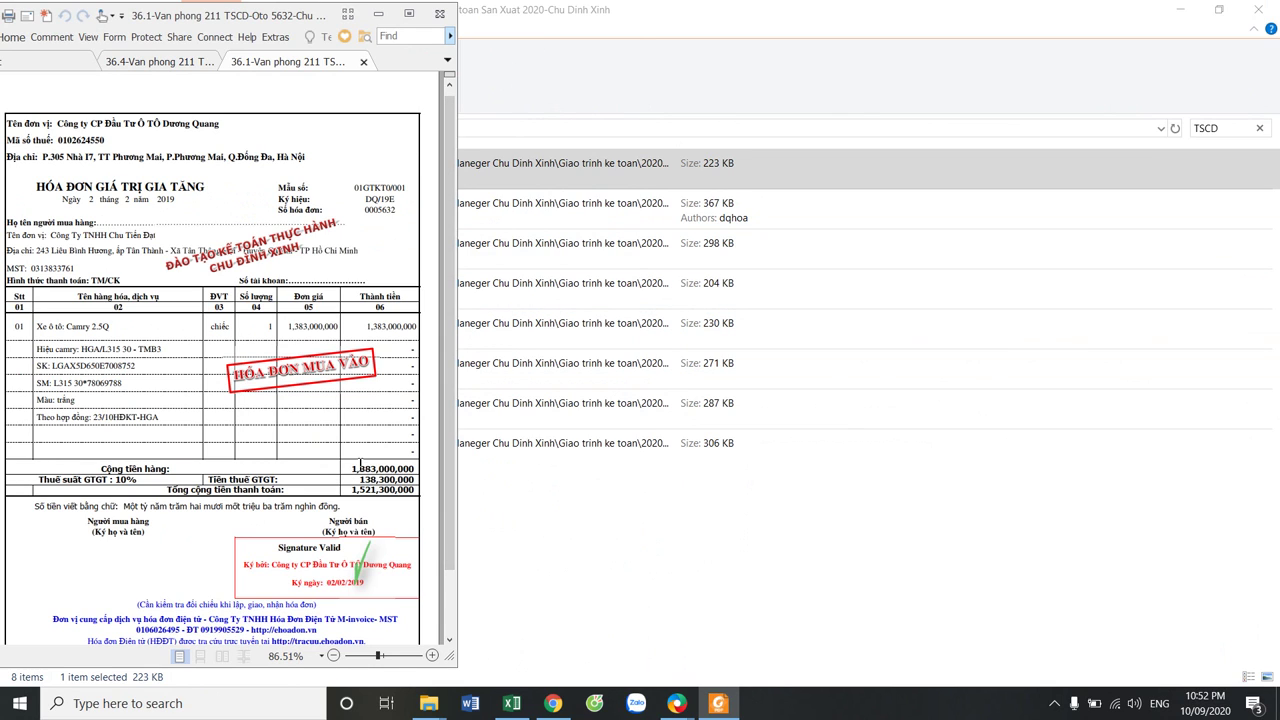
{"action": "left_click_drag", "start_coordinate": [352, 468], "coordinate": [414, 468]}
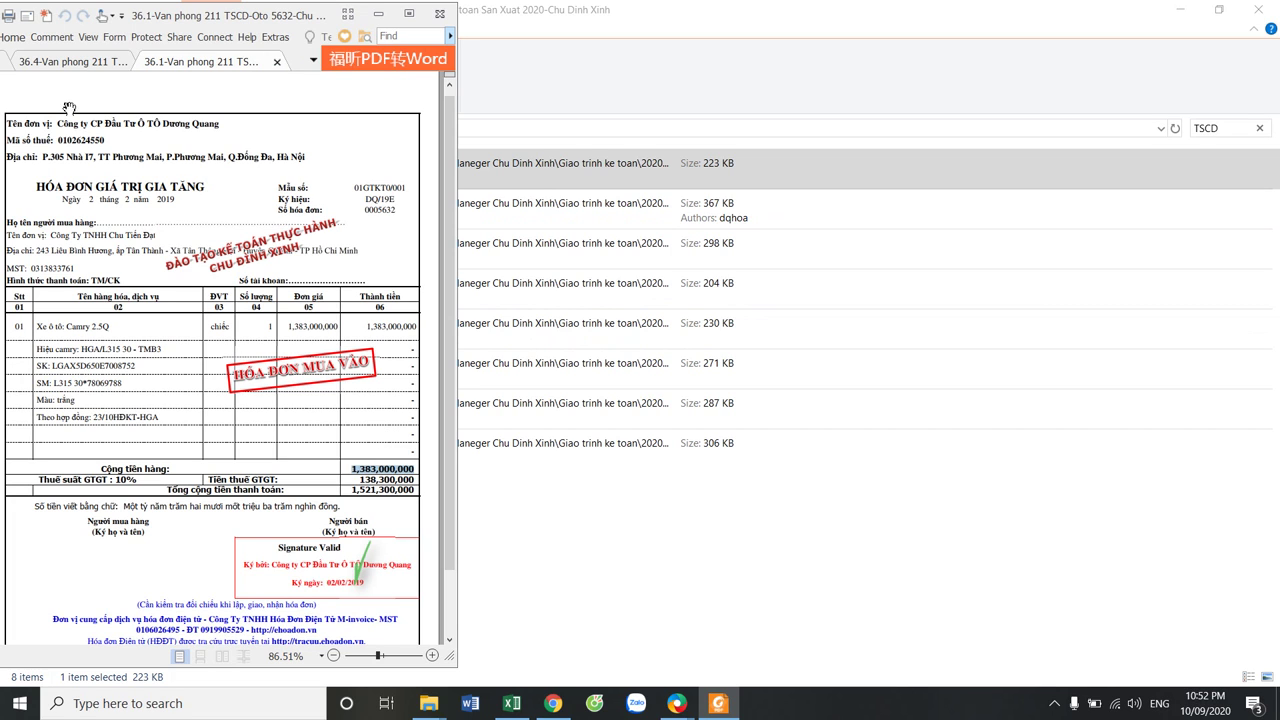
{"action": "left_click", "coordinate": [66, 62]}
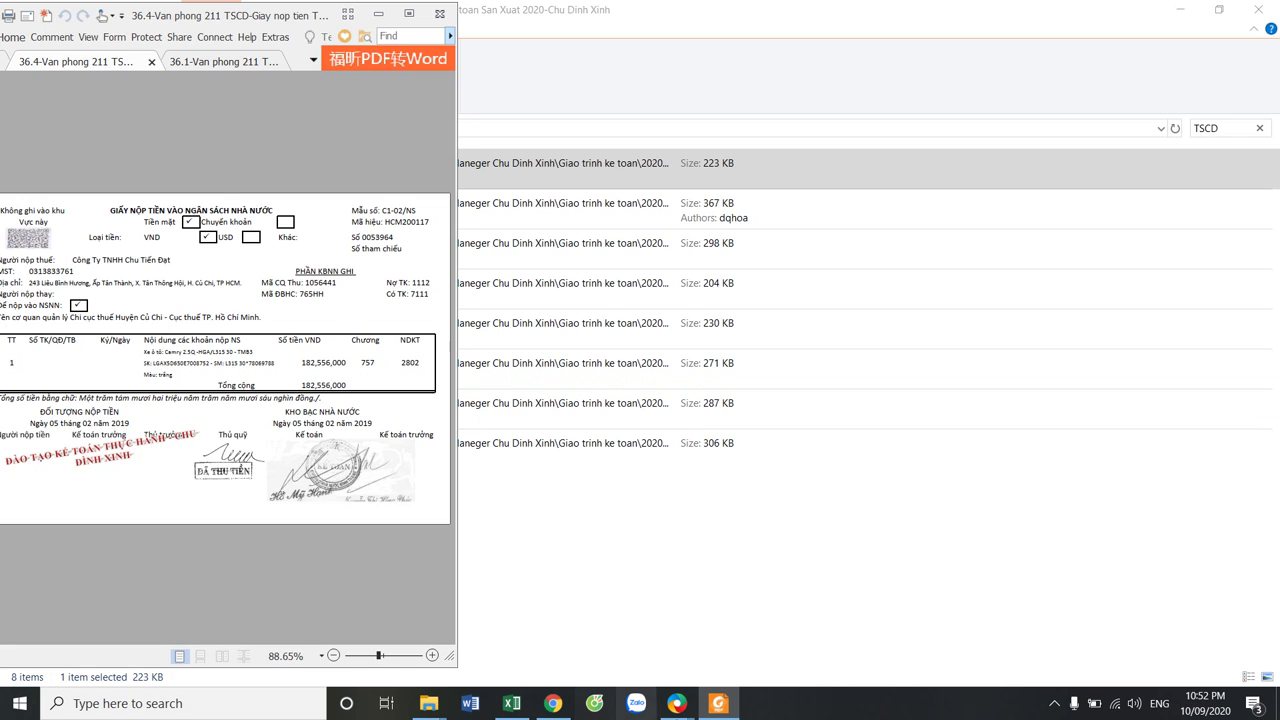
Return to MISA and start a new purchase voucher with posting and document dates of 05/02/2019
{"action": "mouse_move", "coordinate": [686, 709]}
{"action": "left_click", "coordinate": [737, 650]}
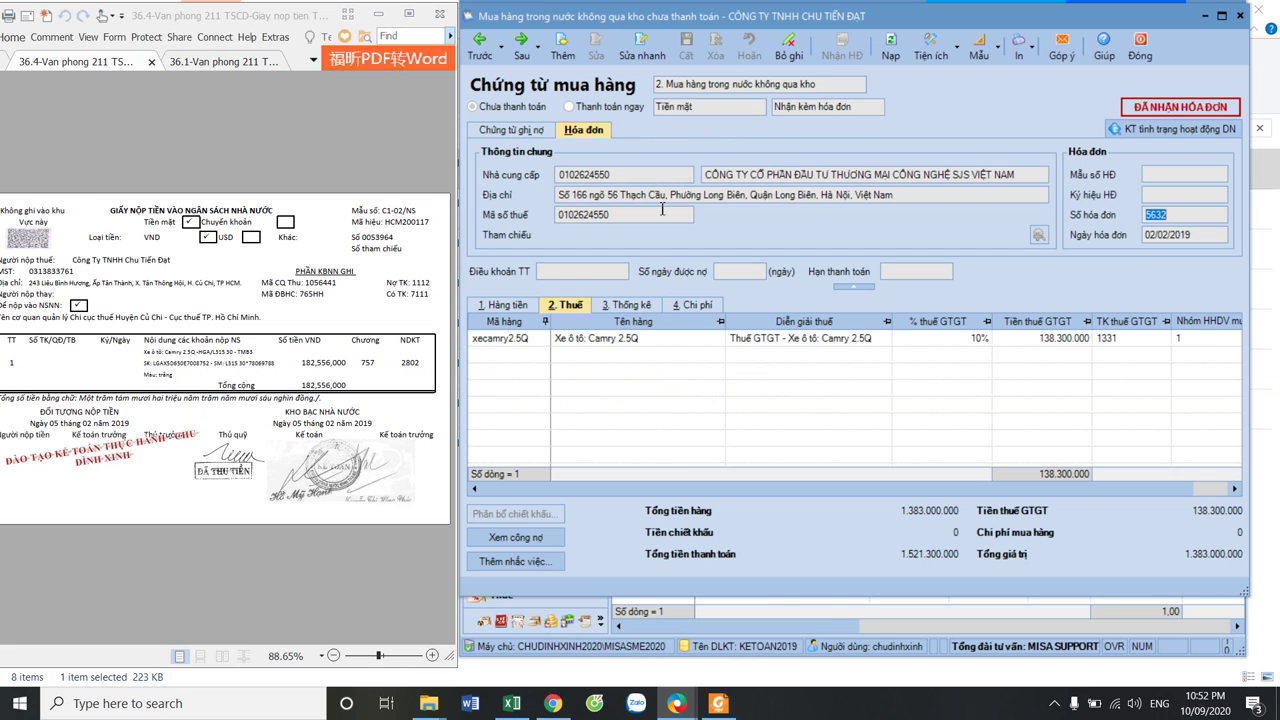
{"action": "left_click", "coordinate": [563, 46]}
{"action": "left_click", "coordinate": [1188, 175]}
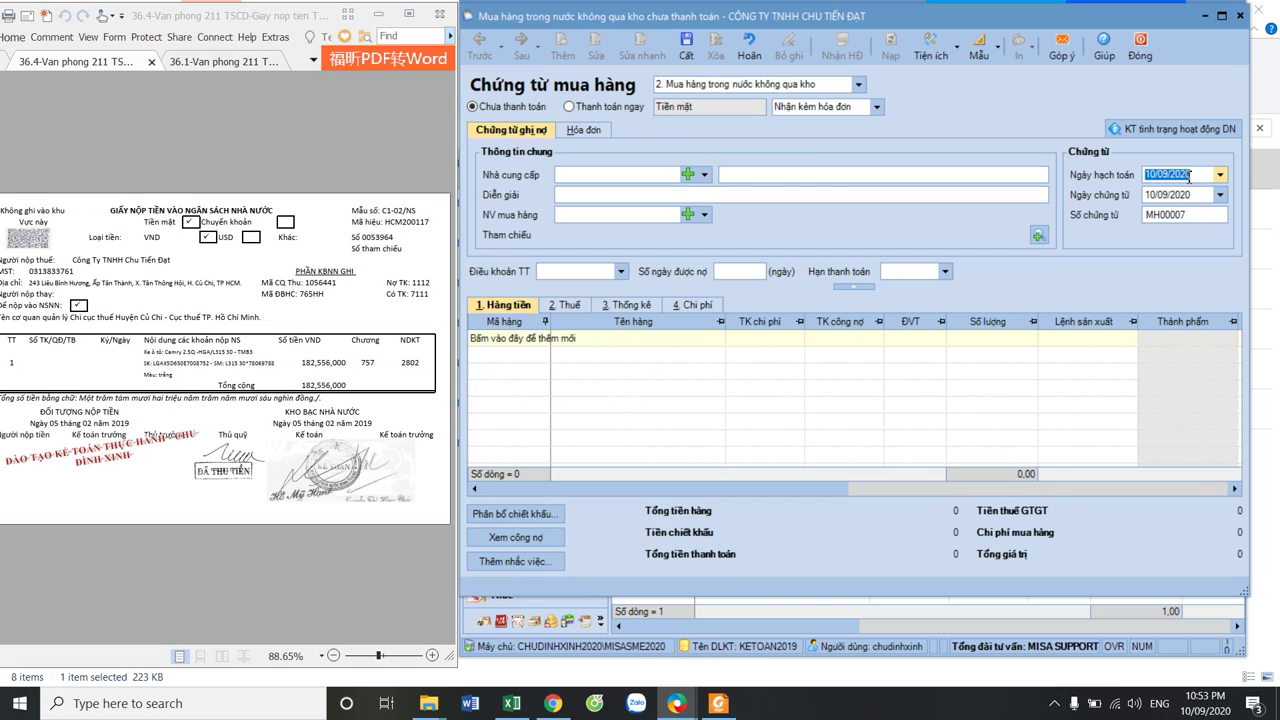
{"action": "type", "text": "05/02/2019"}
{"action": "key", "text": "Tab"}
{"action": "key", "text": "Tab"}
{"action": "key", "text": "Tab"}
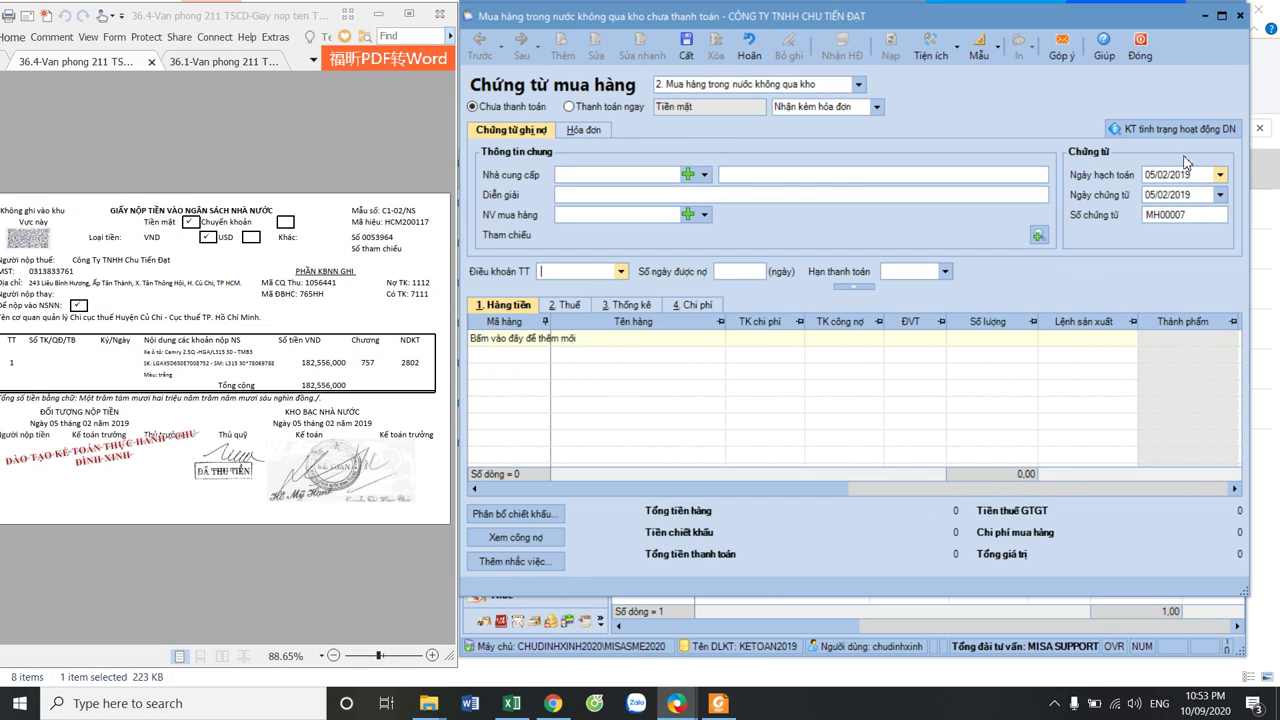
Choose supplier tax (Chi Cục Thuế Củ Chi) and assign the purchasing employee on the voucher
{"action": "left_click", "coordinate": [704, 175]}
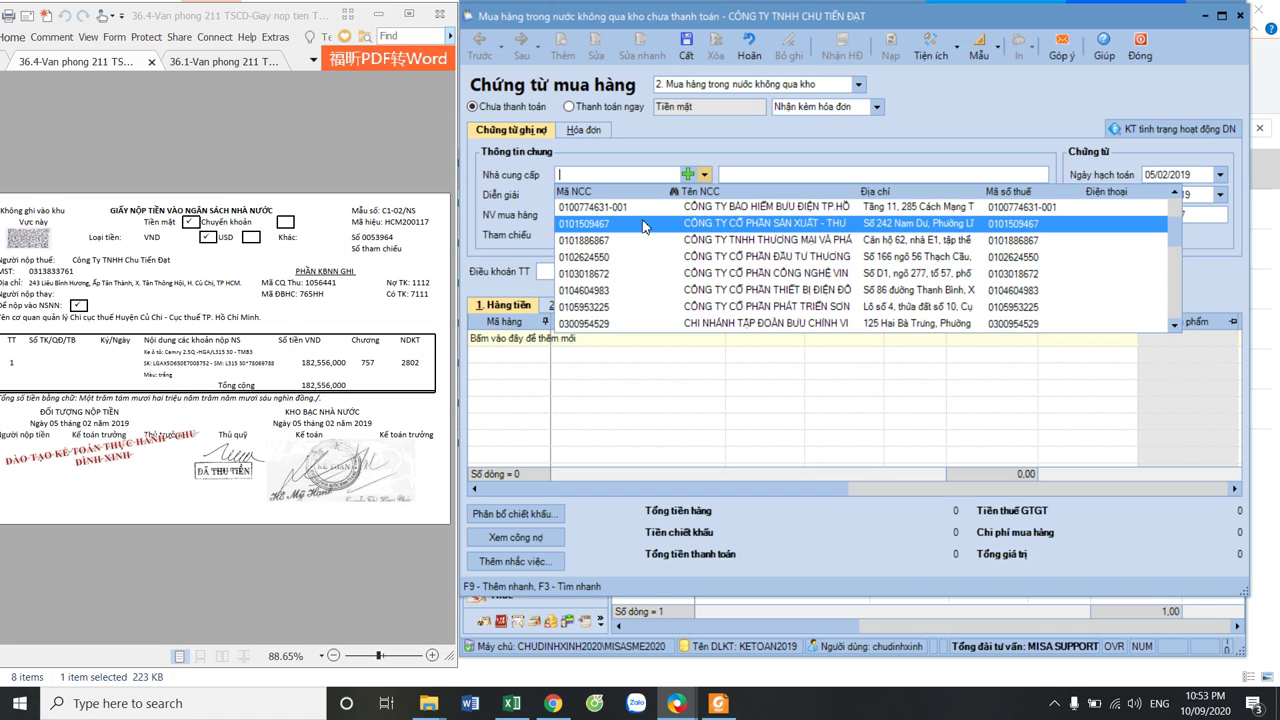
{"action": "scroll", "coordinate": [635, 290], "scroll_direction": "down", "scroll_amount": 10}
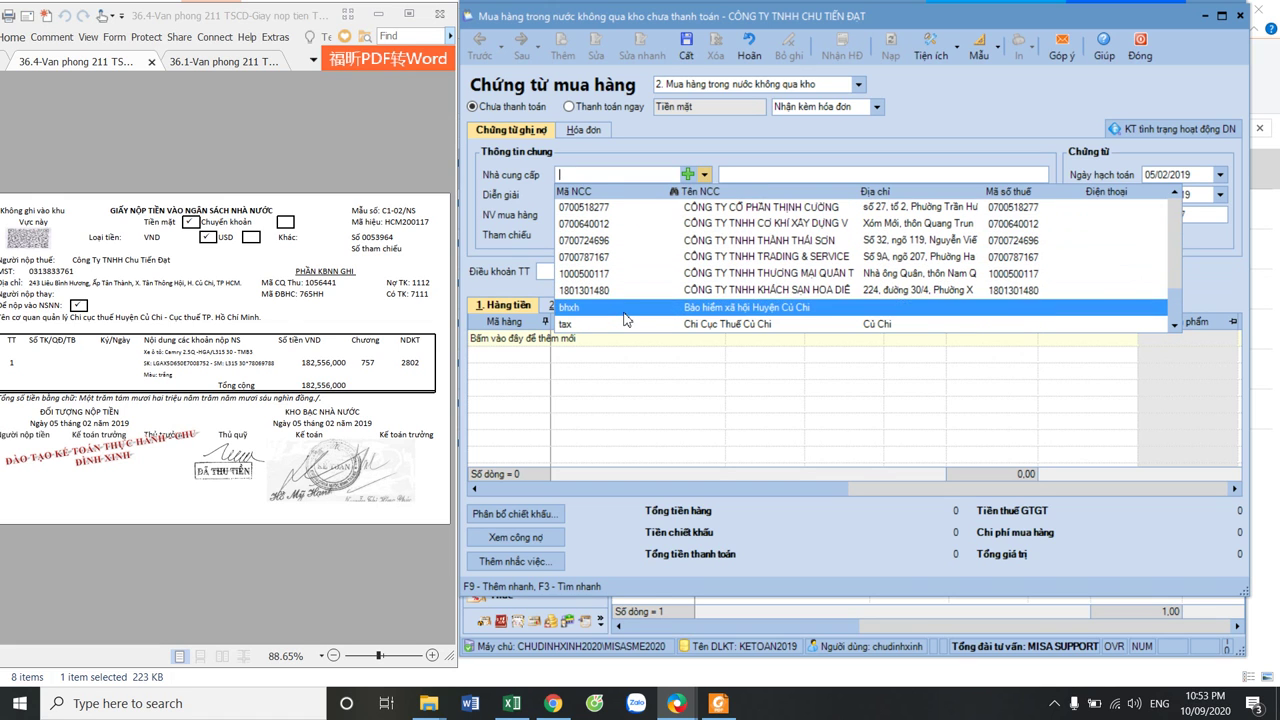
{"action": "left_click", "coordinate": [606, 325]}
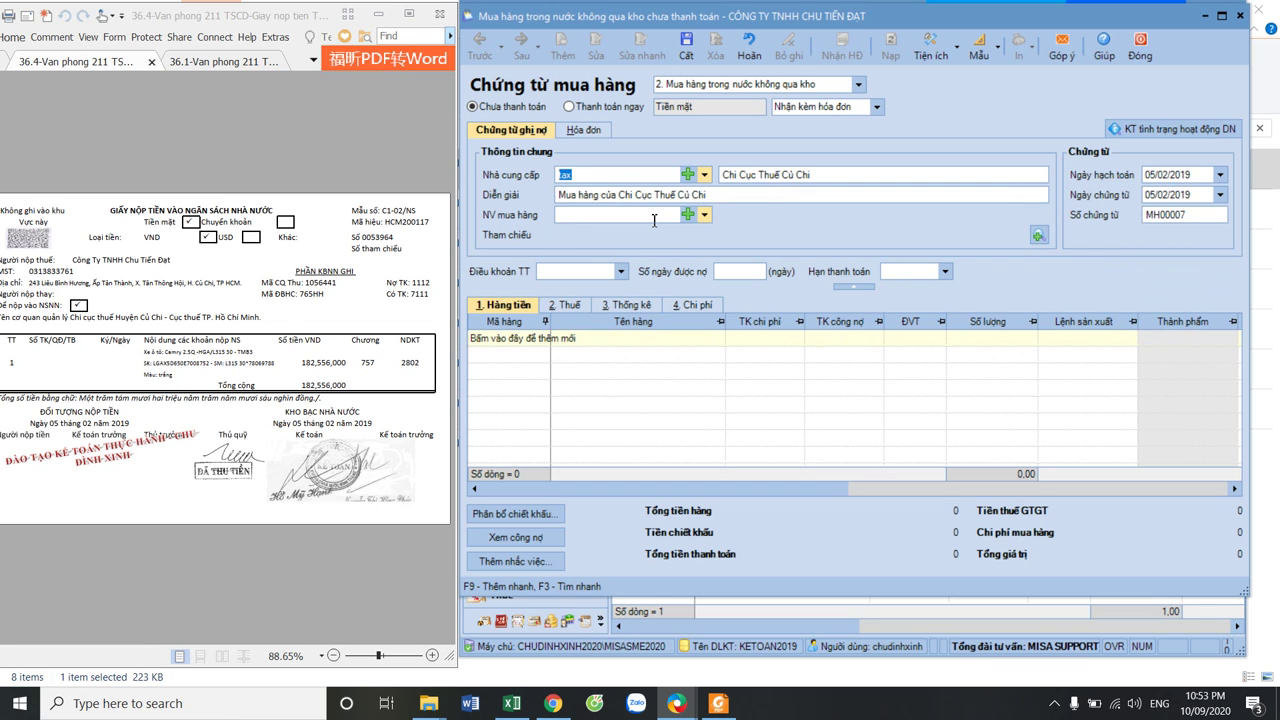
{"action": "left_click", "coordinate": [654, 216]}
{"action": "left_click", "coordinate": [575, 250]}
{"action": "left_click", "coordinate": [705, 214]}
{"action": "left_click", "coordinate": [612, 282]}
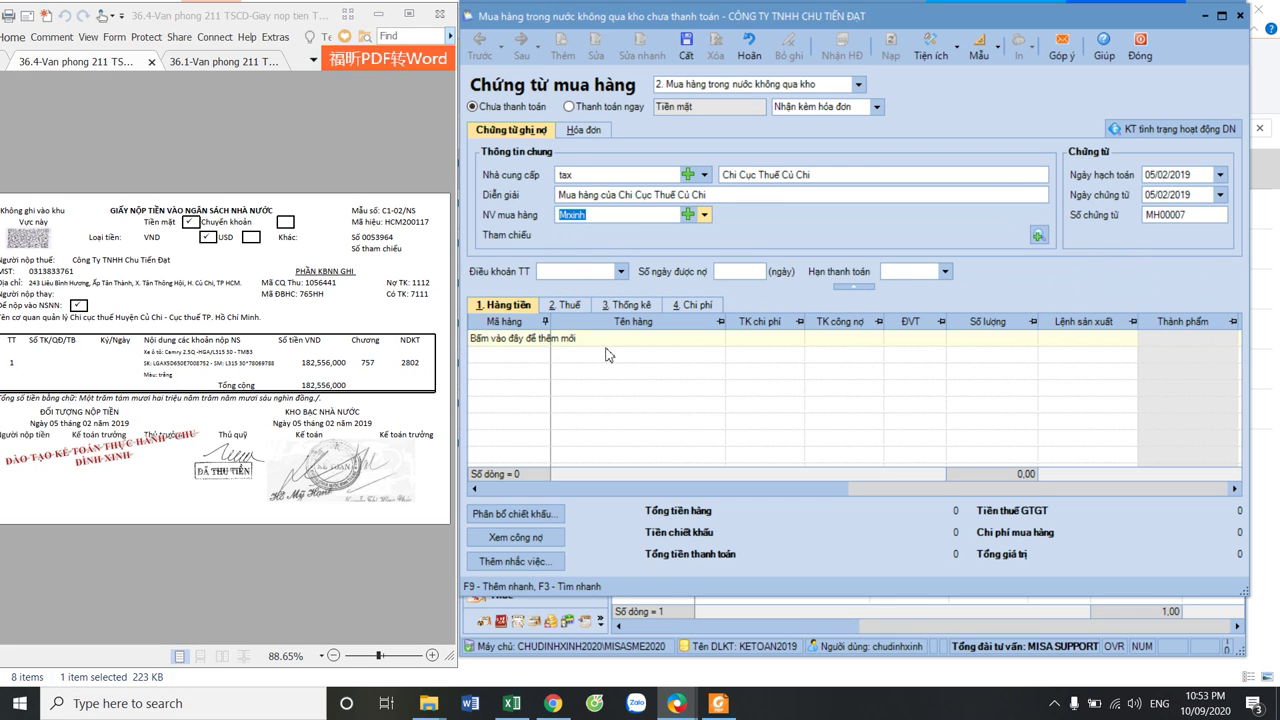
Start a new goods item with code truocba and name Thuế trước bạ plus the car description copied from the payment slip
{"action": "left_click", "coordinate": [543, 340]}
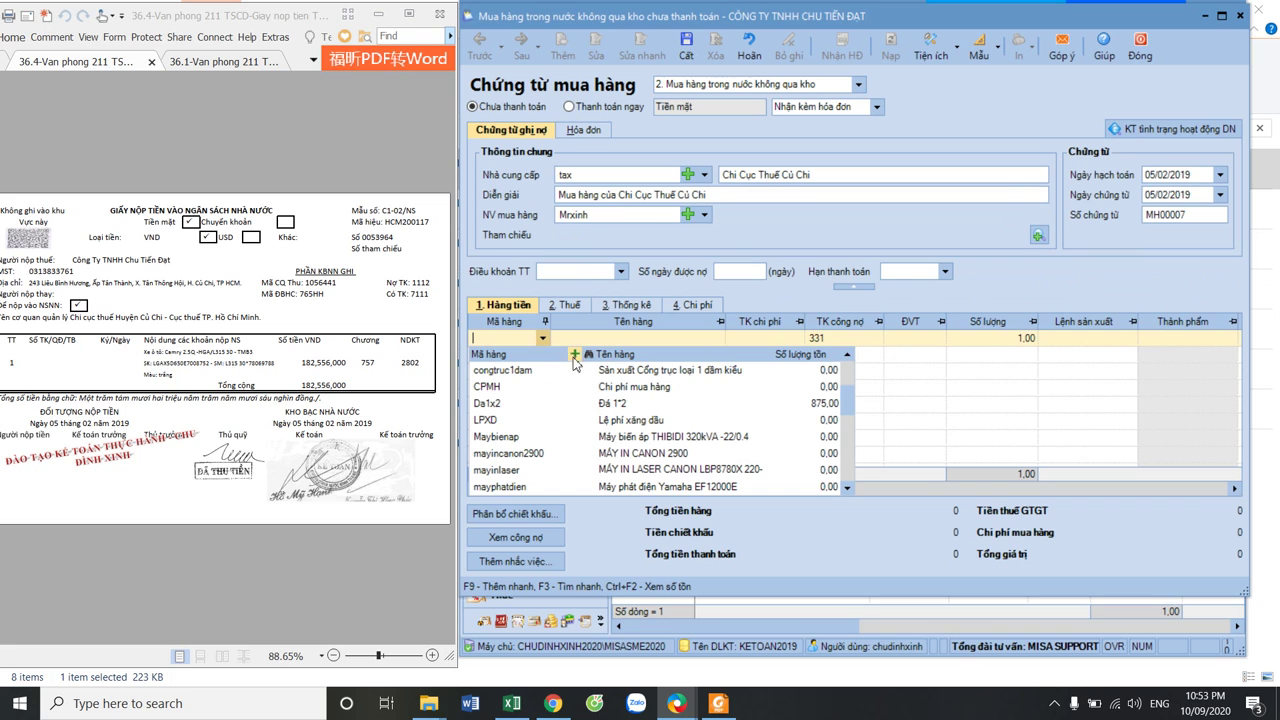
{"action": "left_click", "coordinate": [575, 354]}
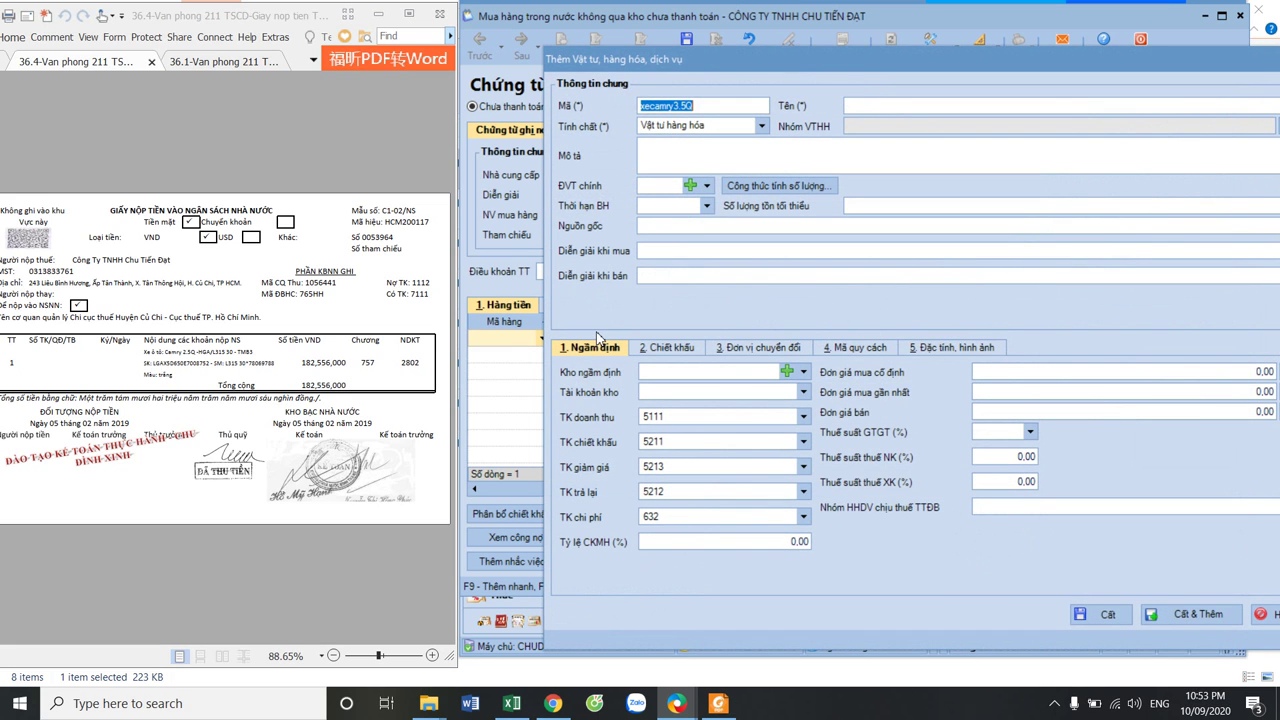
{"action": "type", "text": "truocba"}
{"action": "left_click", "coordinate": [871, 105]}
{"action": "type", "text": "Thue t"}
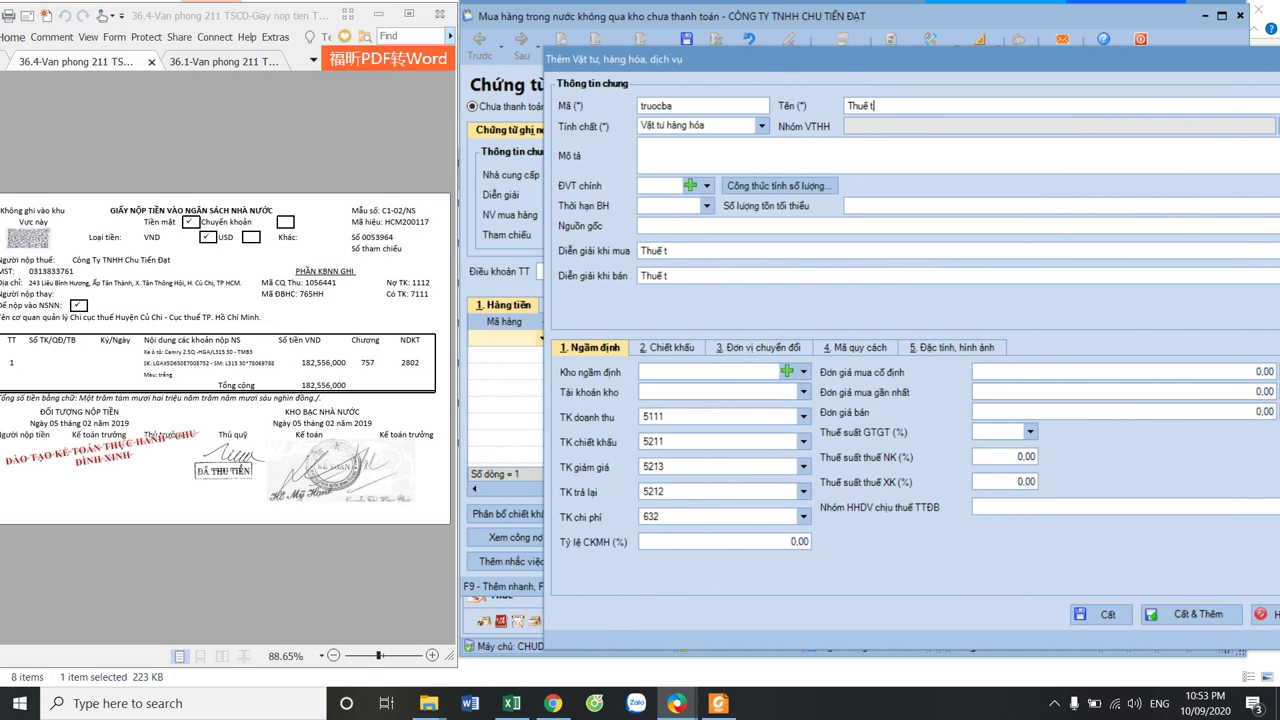
{"action": "type", "text": "rước bạn"}
{"action": "key", "text": "BackSpace"}
{"action": "left_click_drag", "start_coordinate": [144, 352], "coordinate": [257, 352]}
{"action": "key", "text": "ctrl+c"}
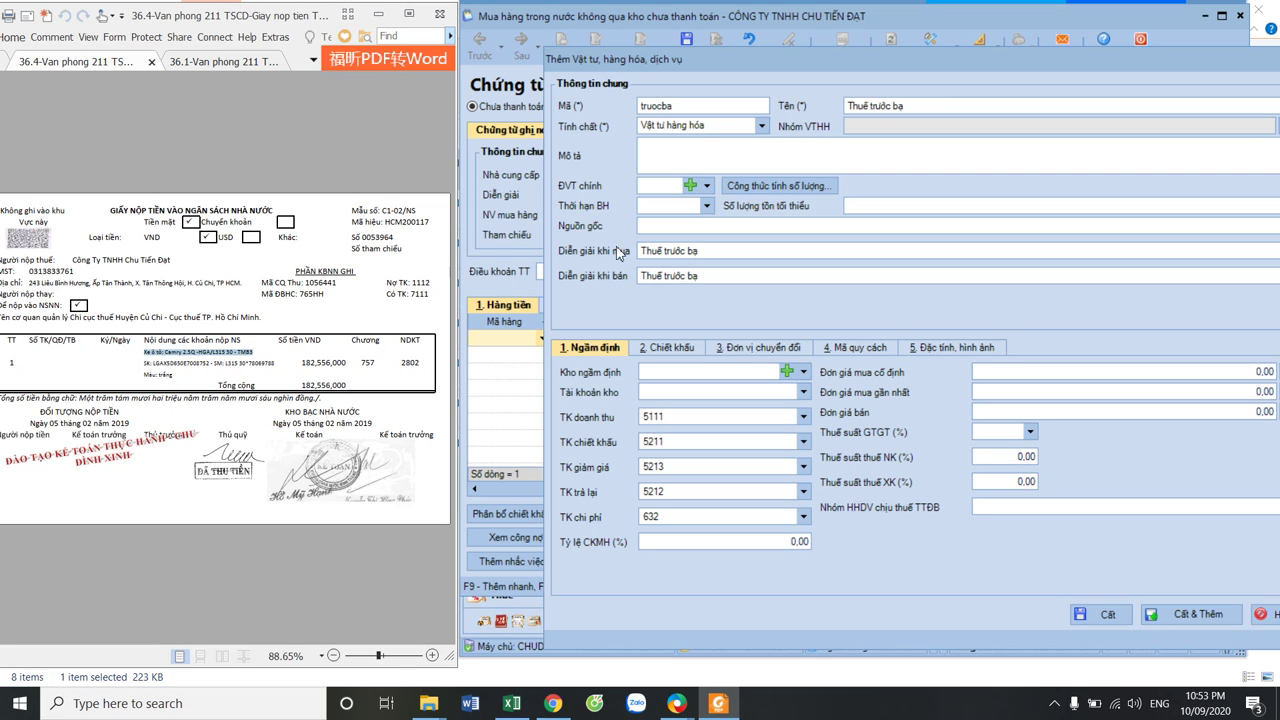
{"action": "left_click", "coordinate": [960, 105]}
{"action": "key", "text": "ctrl+v"}
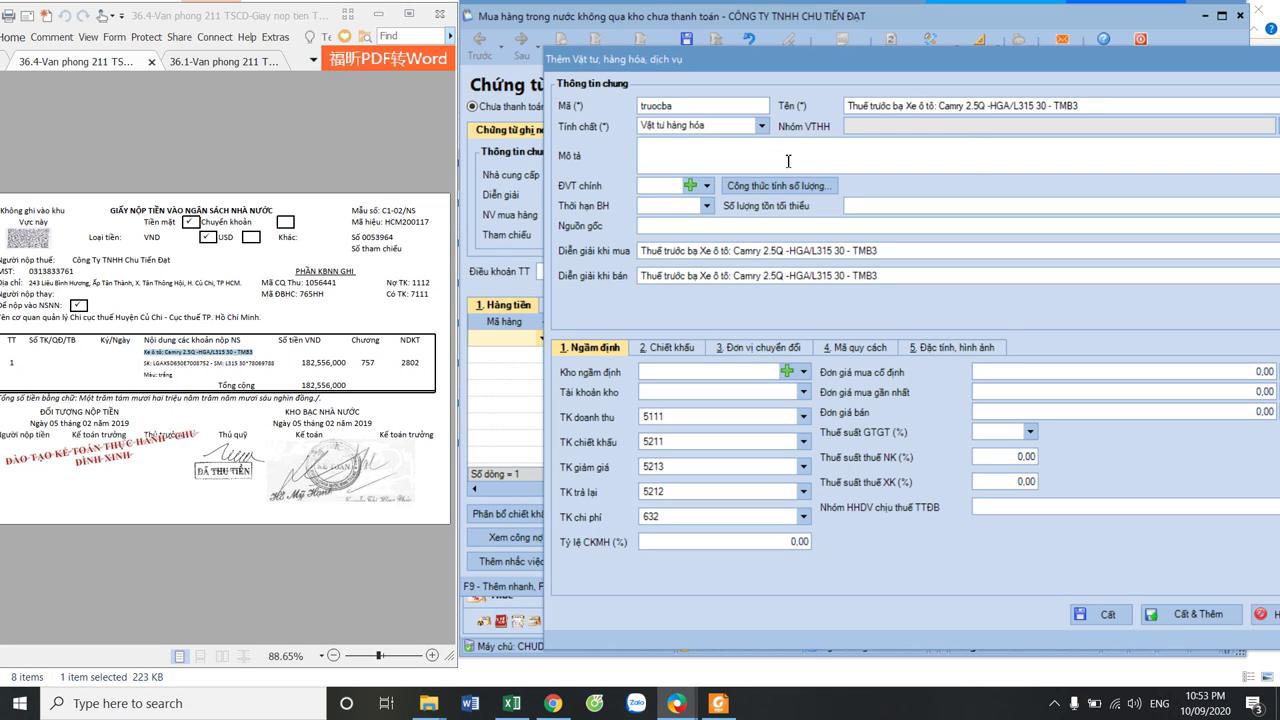
Set the registration tax item's type to Chỉ là diễn giải and save the item
{"action": "left_click", "coordinate": [761, 125]}
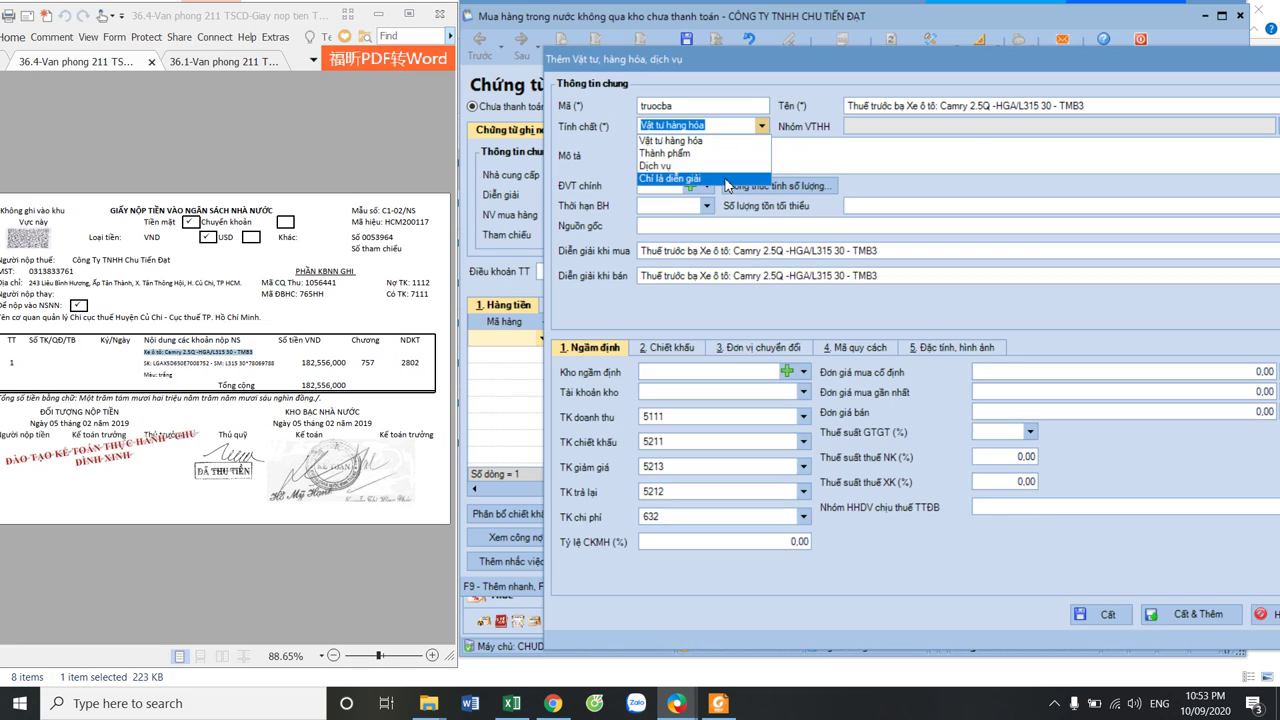
{"action": "left_click", "coordinate": [727, 180]}
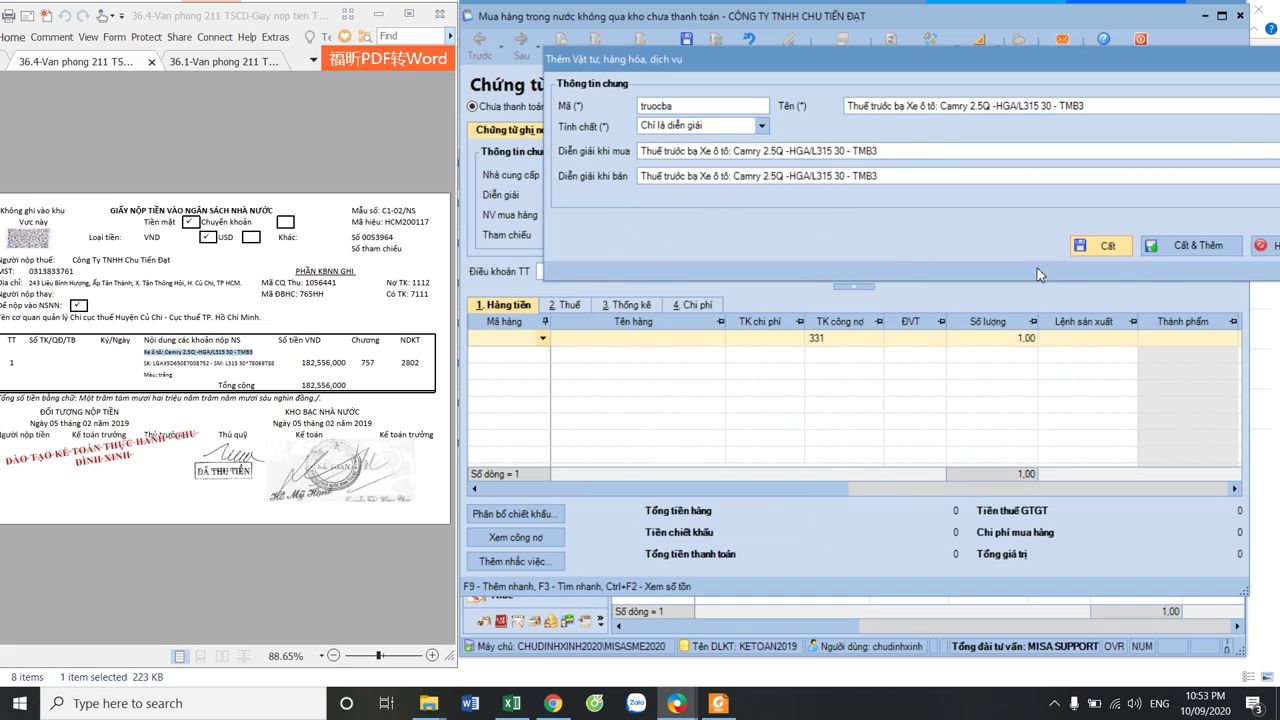
{"action": "left_click", "coordinate": [1100, 246]}
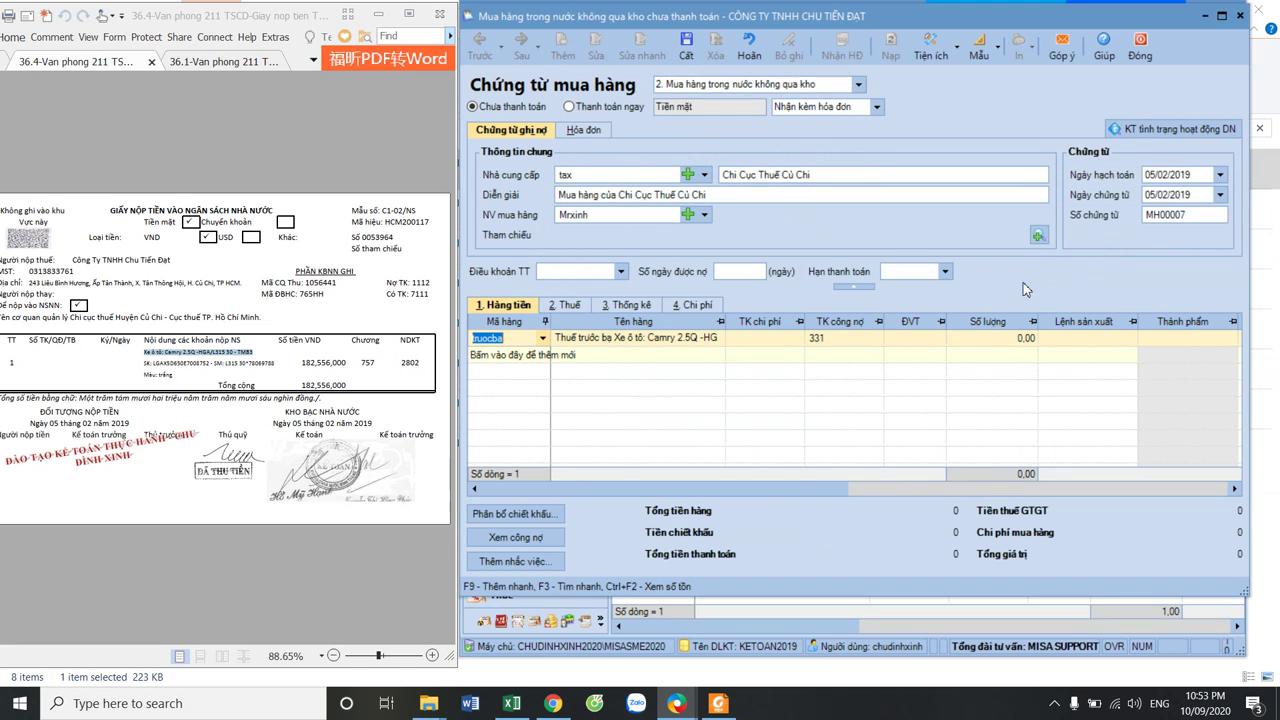
Set the registration tax line's expense account to 2113 and its quantity to 1
{"action": "left_click", "coordinate": [770, 338]}
{"action": "left_click", "coordinate": [799, 338]}
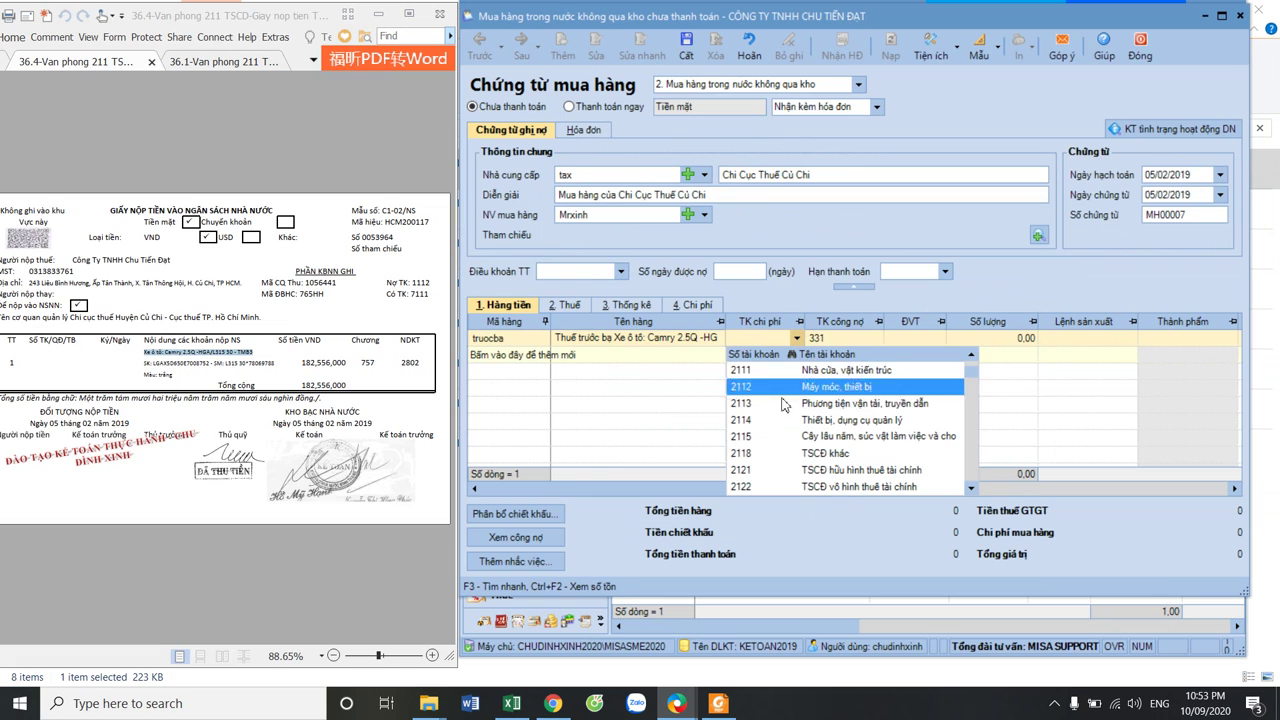
{"action": "left_click", "coordinate": [779, 404]}
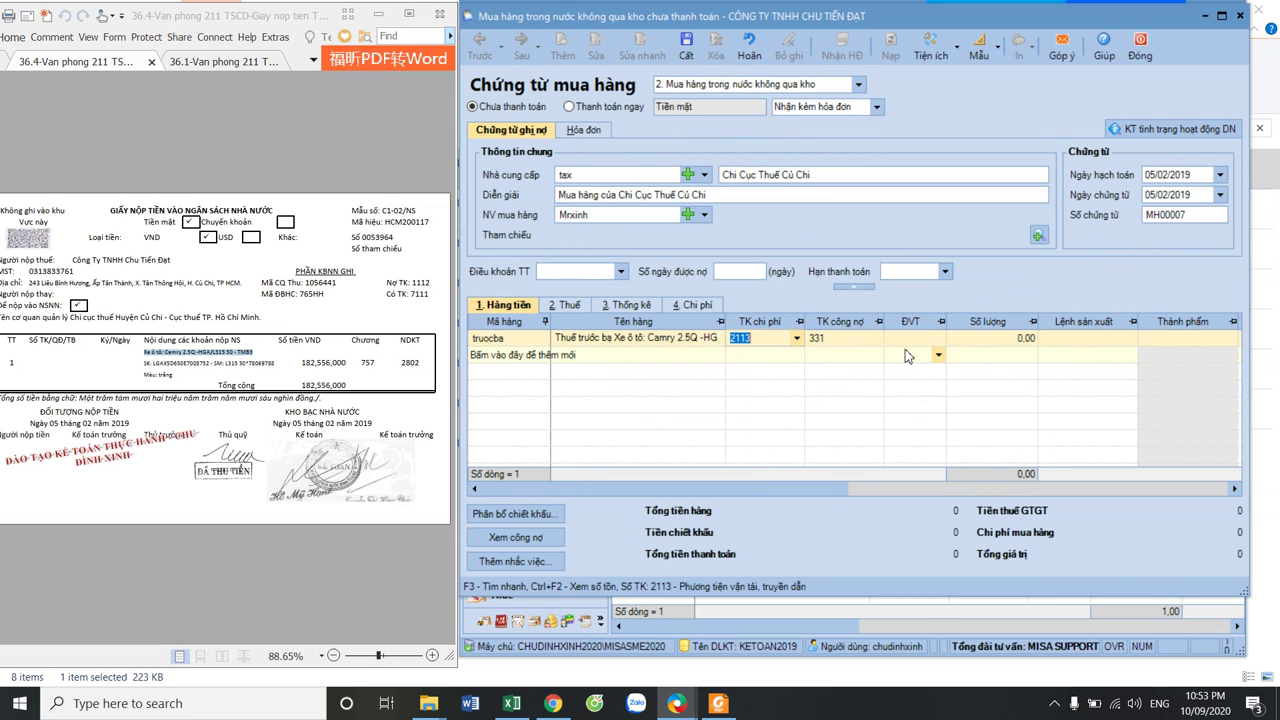
{"action": "left_click", "coordinate": [1020, 337]}
{"action": "type", "text": "1"}
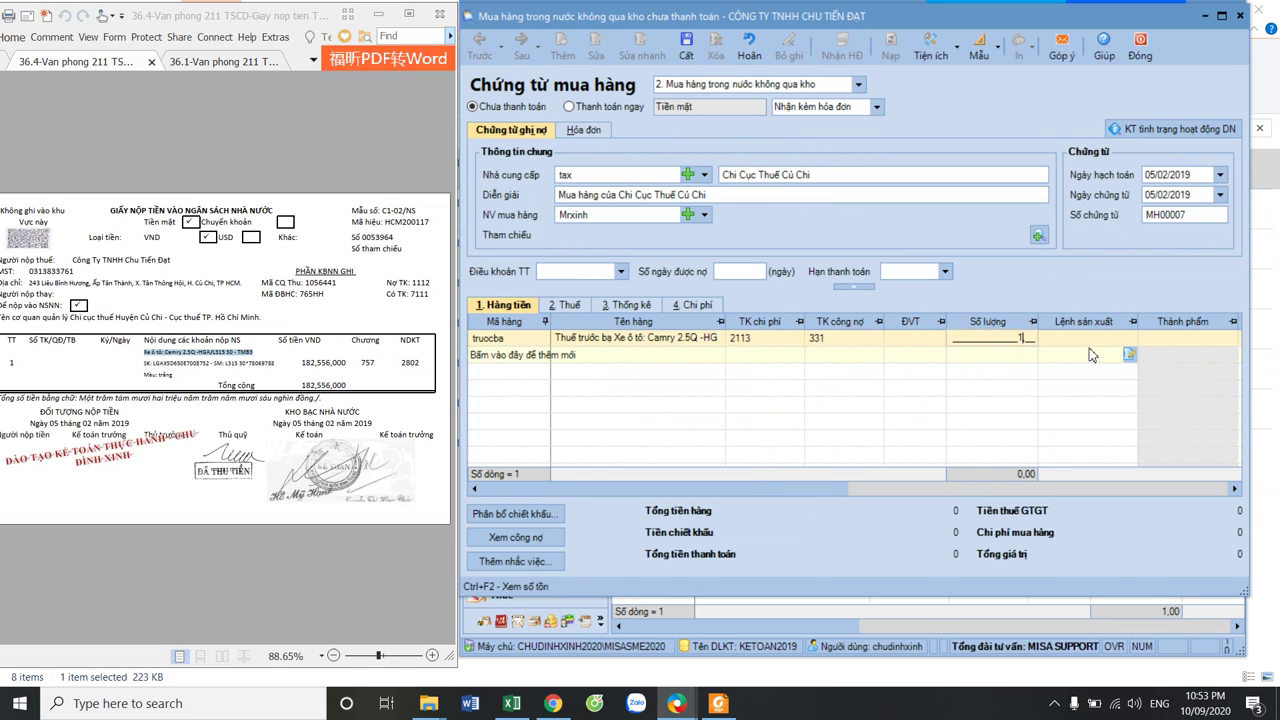
{"action": "key", "text": "Tab"}
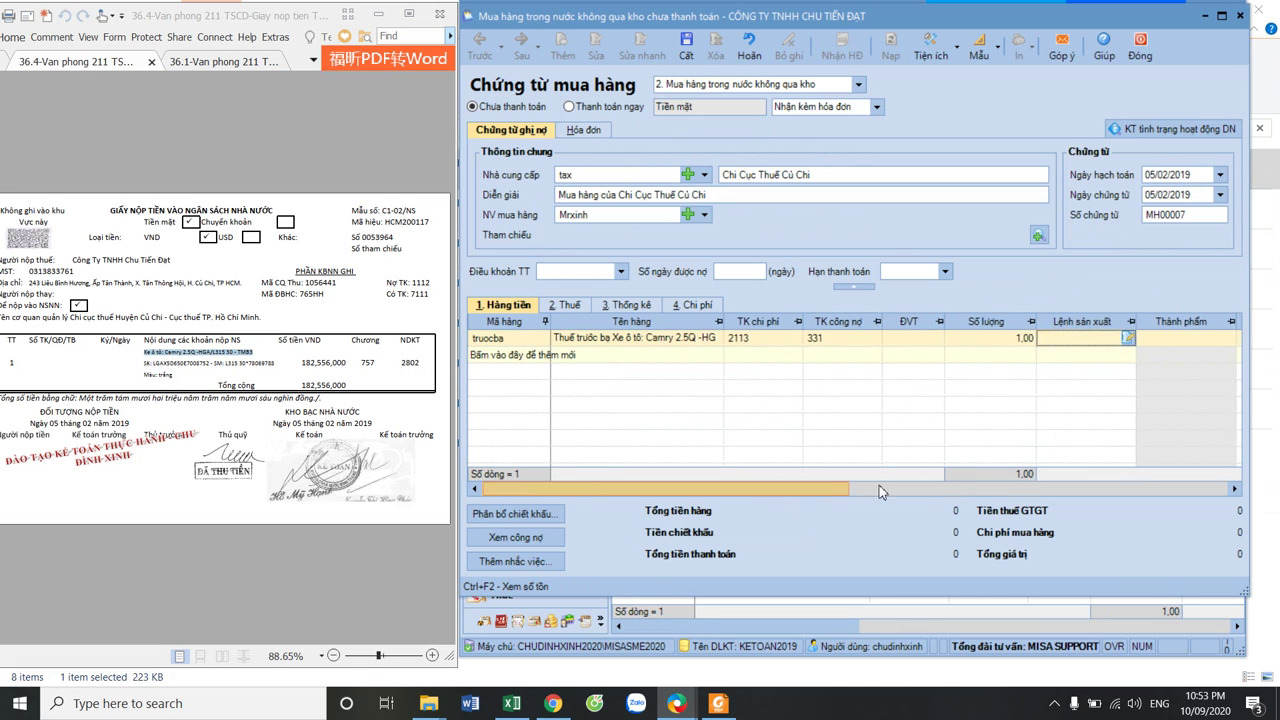
Enter 182,556,000 as the registration tax line's amount, check its VAT details, and return to the goods details
{"action": "left_click_drag", "start_coordinate": [879, 487], "coordinate": [1016, 475]}
{"action": "left_click", "coordinate": [1071, 339]}
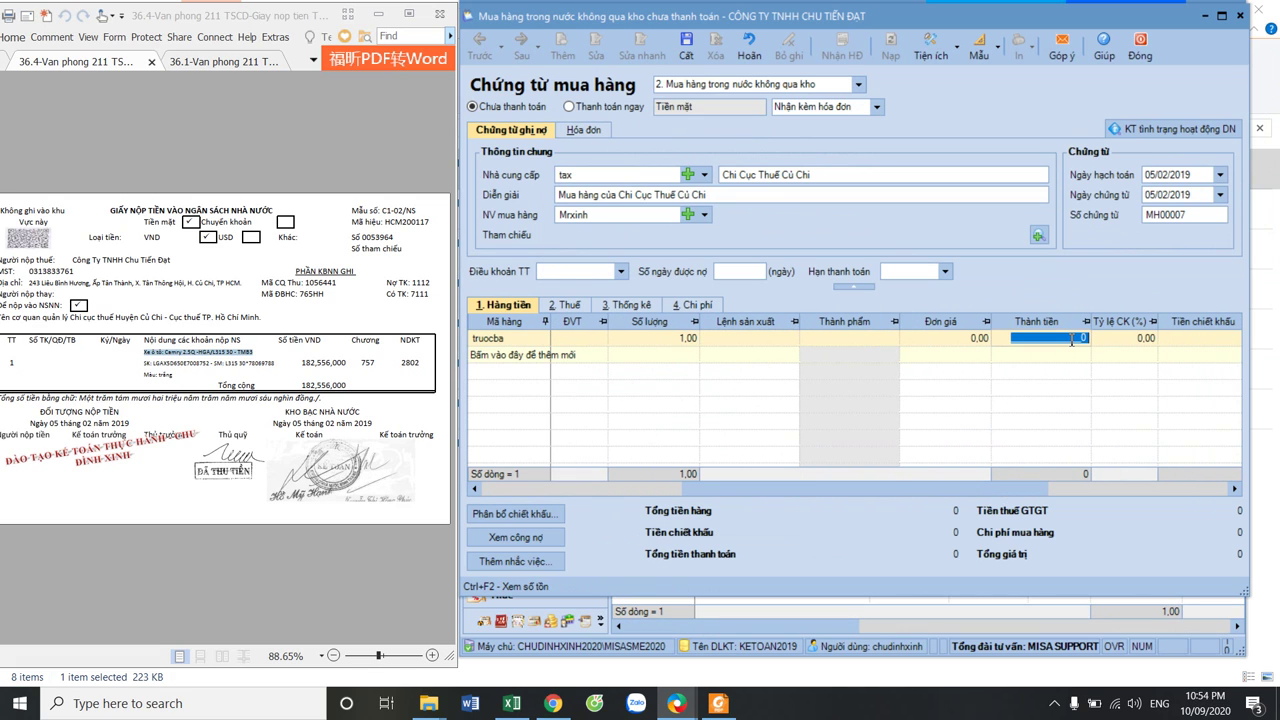
{"action": "type", "text": "18"}
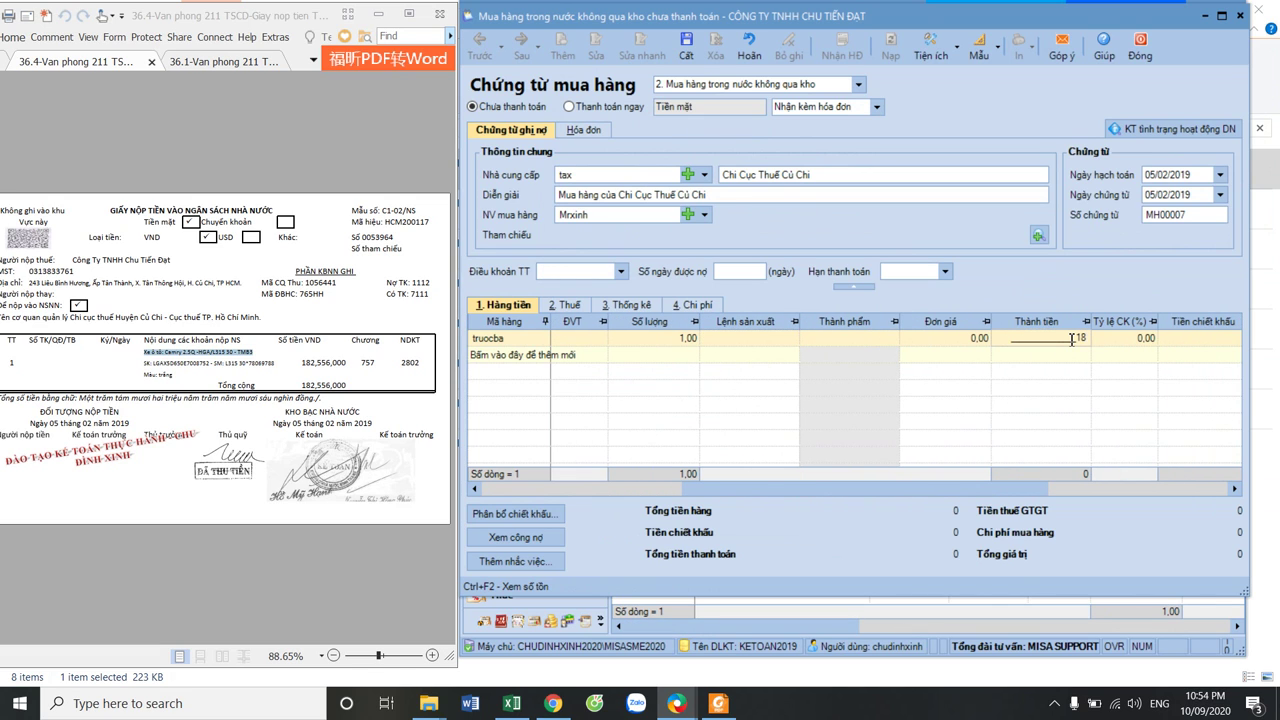
{"action": "type", "text": "2.556.000"}
{"action": "key", "text": "Tab"}
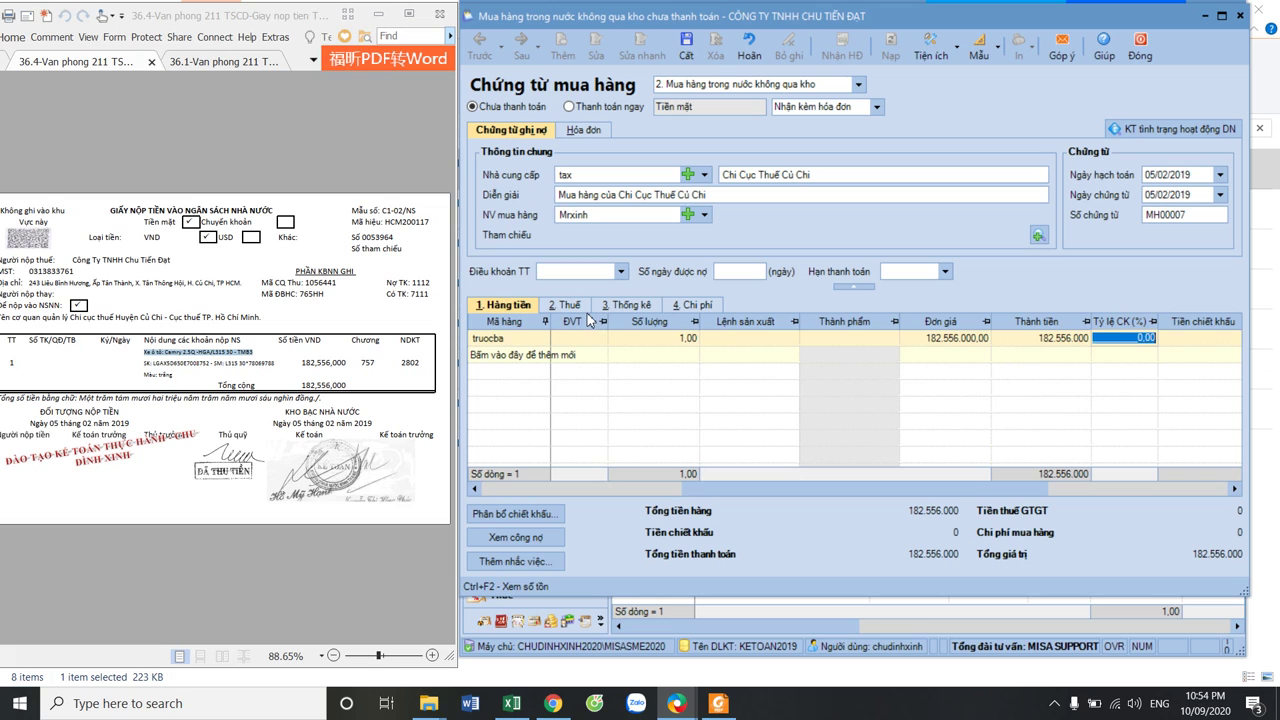
{"action": "left_click", "coordinate": [574, 307]}
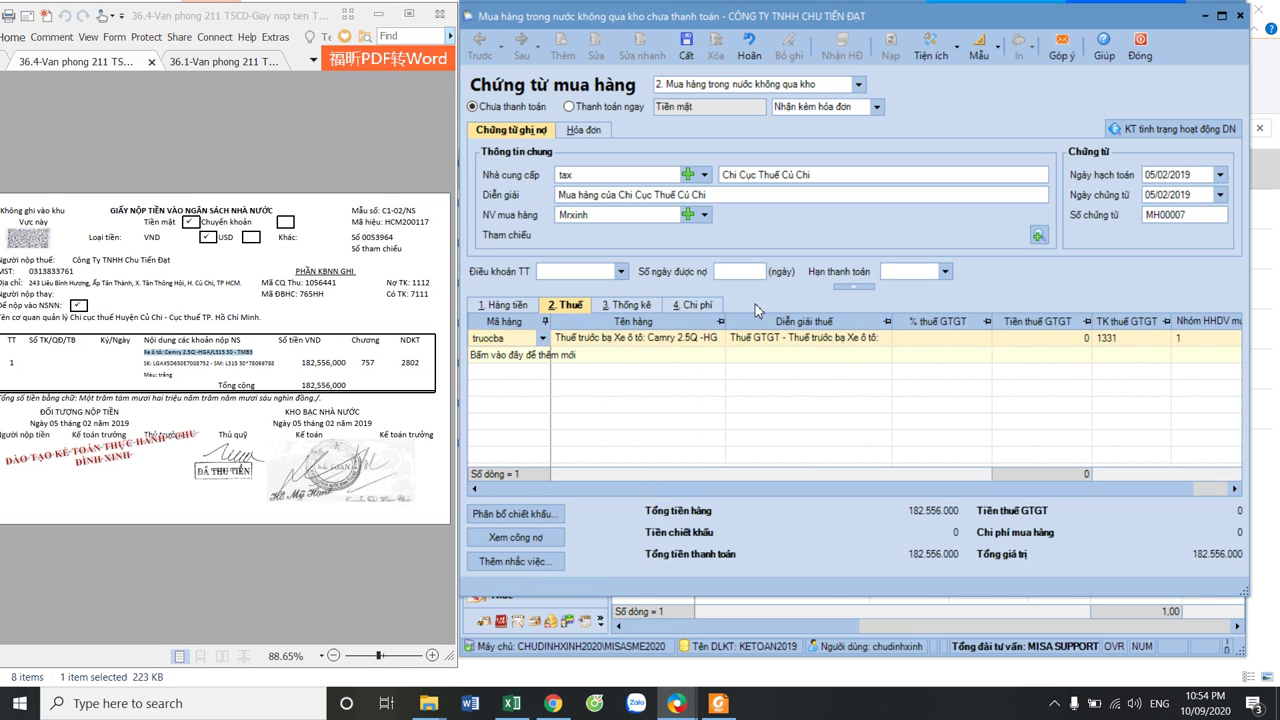
{"action": "left_click", "coordinate": [508, 307]}
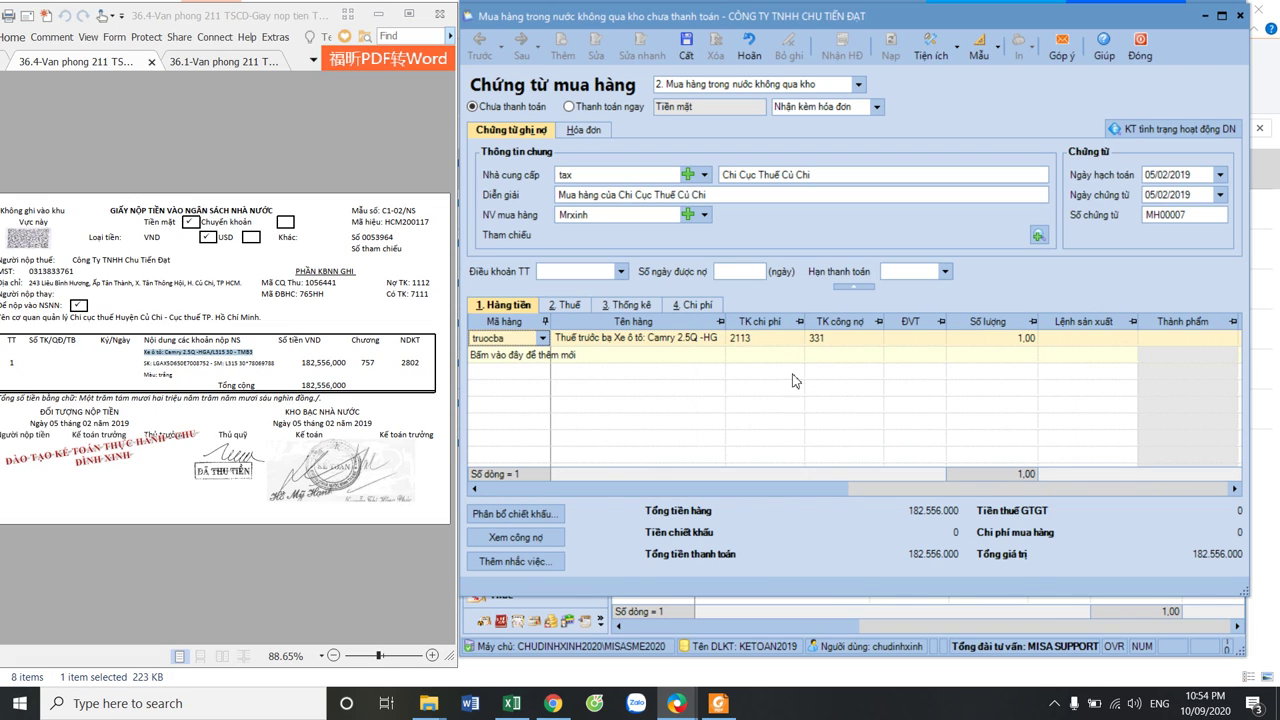
{"action": "left_click", "coordinate": [819, 342]}
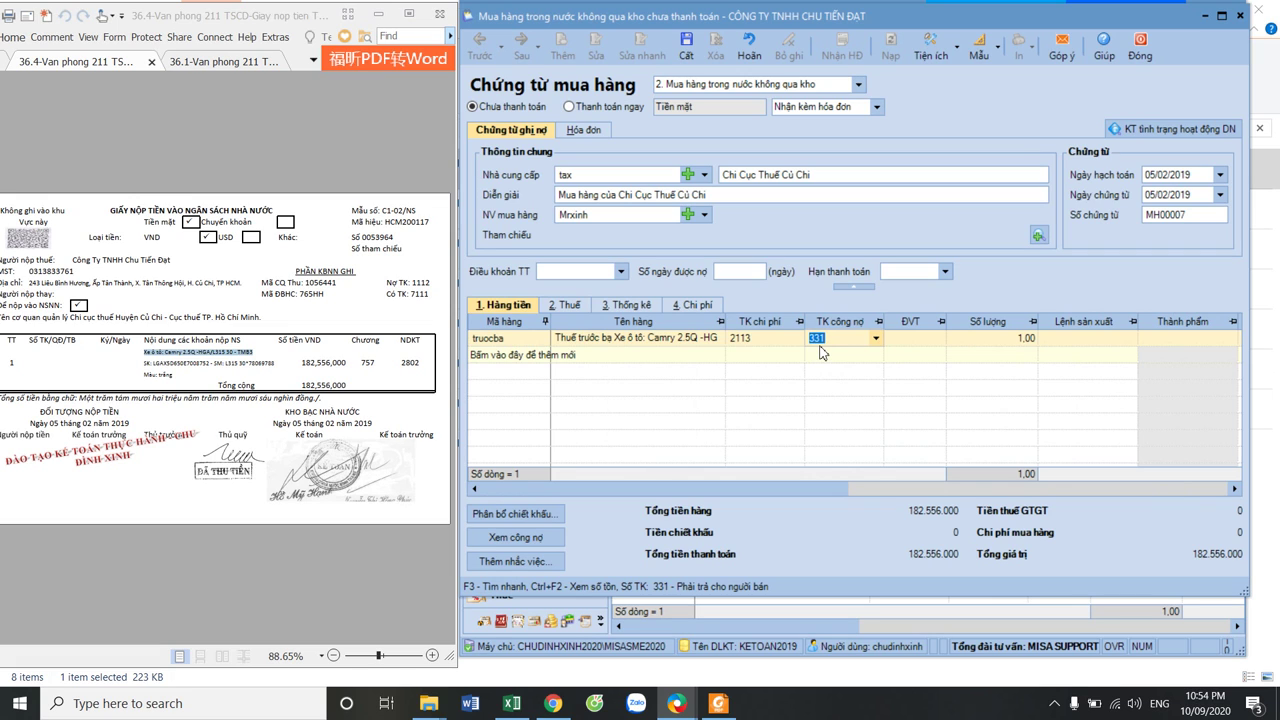
{"action": "type", "text": "111"}
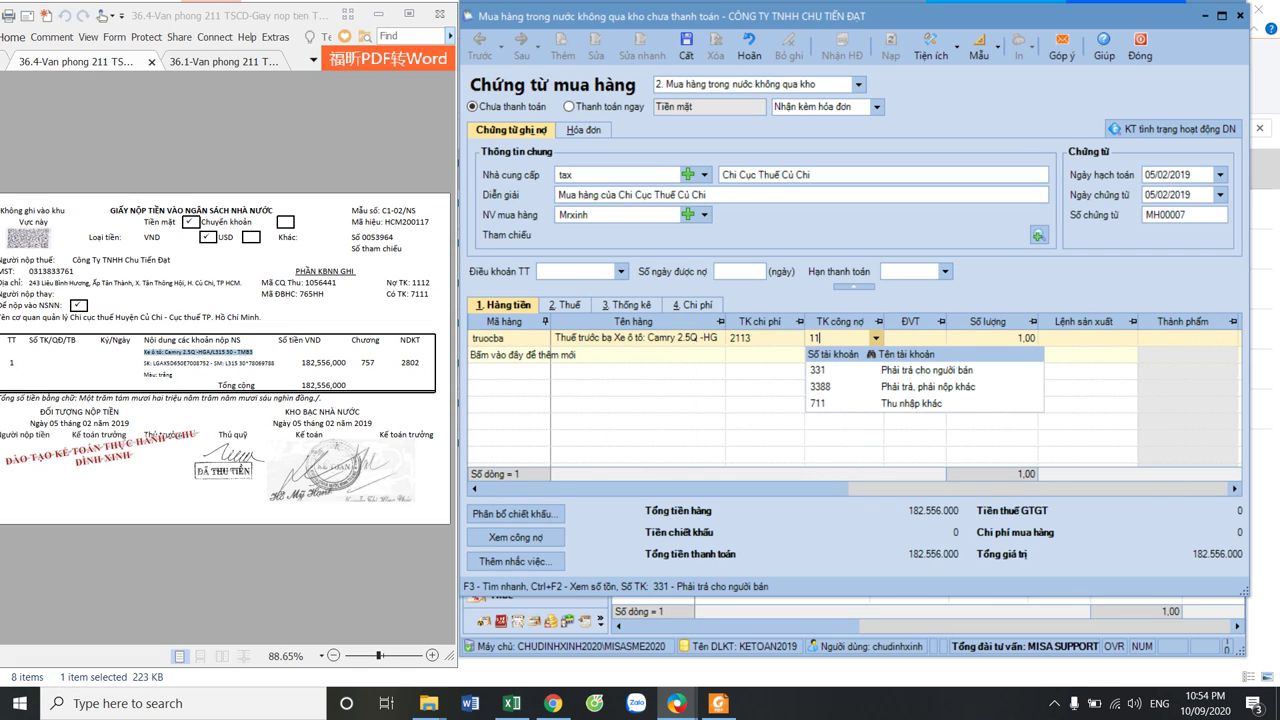
{"action": "double_click", "coordinate": [806, 338]}
{"action": "left_click", "coordinate": [823, 371]}
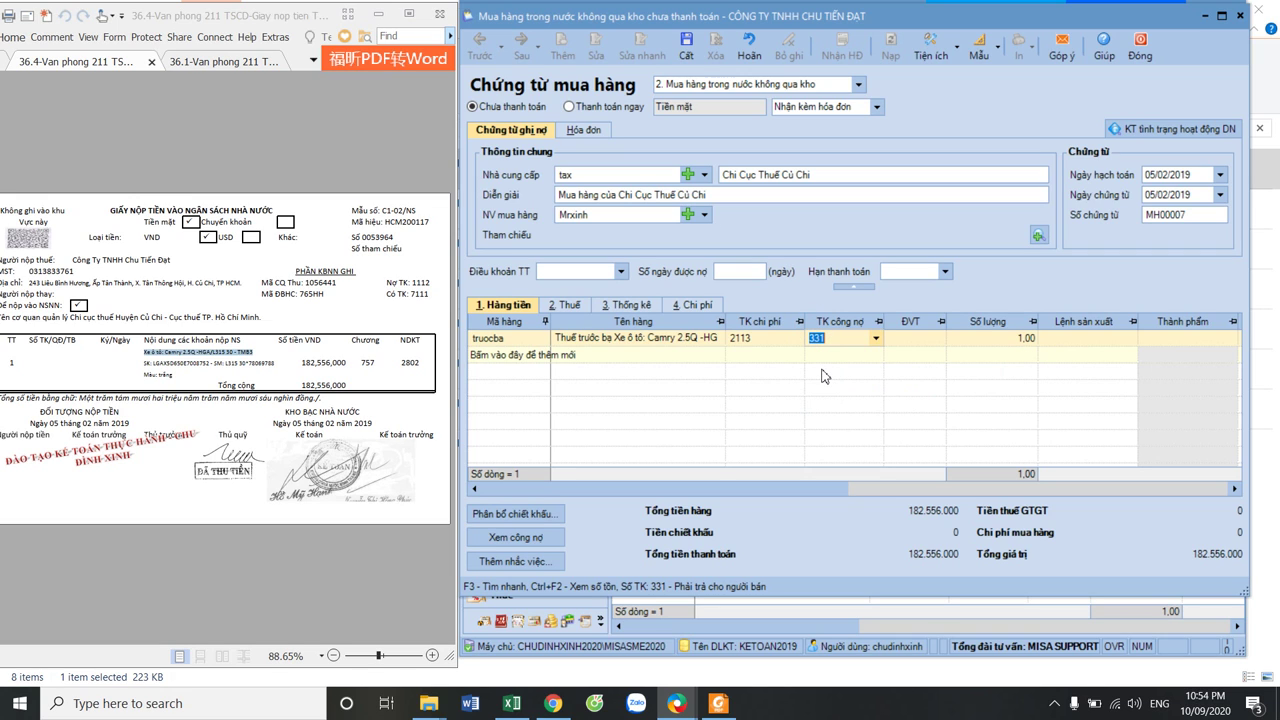
Switch the registration tax voucher to immediate payment (Thanh toán ngay) in cash and review the amounts on its goods line
{"action": "left_click", "coordinate": [567, 108]}
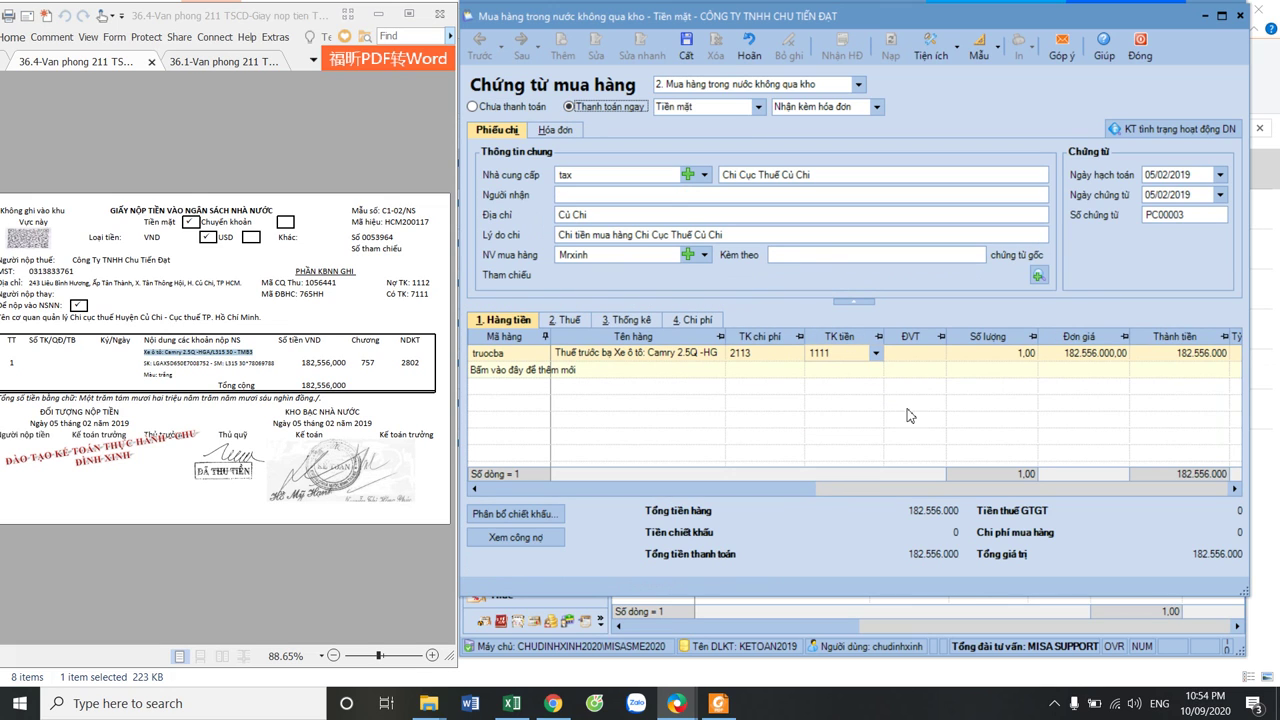
{"action": "left_click", "coordinate": [777, 492]}
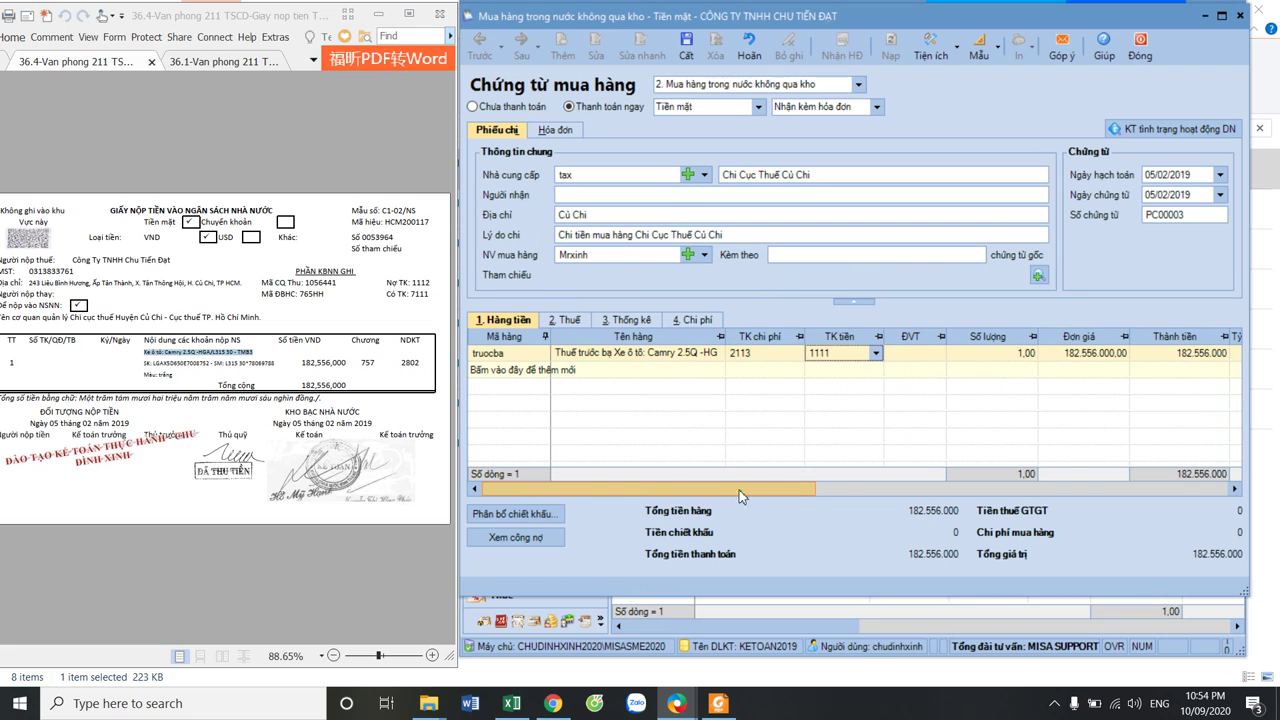
{"action": "left_click_drag", "start_coordinate": [740, 496], "coordinate": [978, 497]}
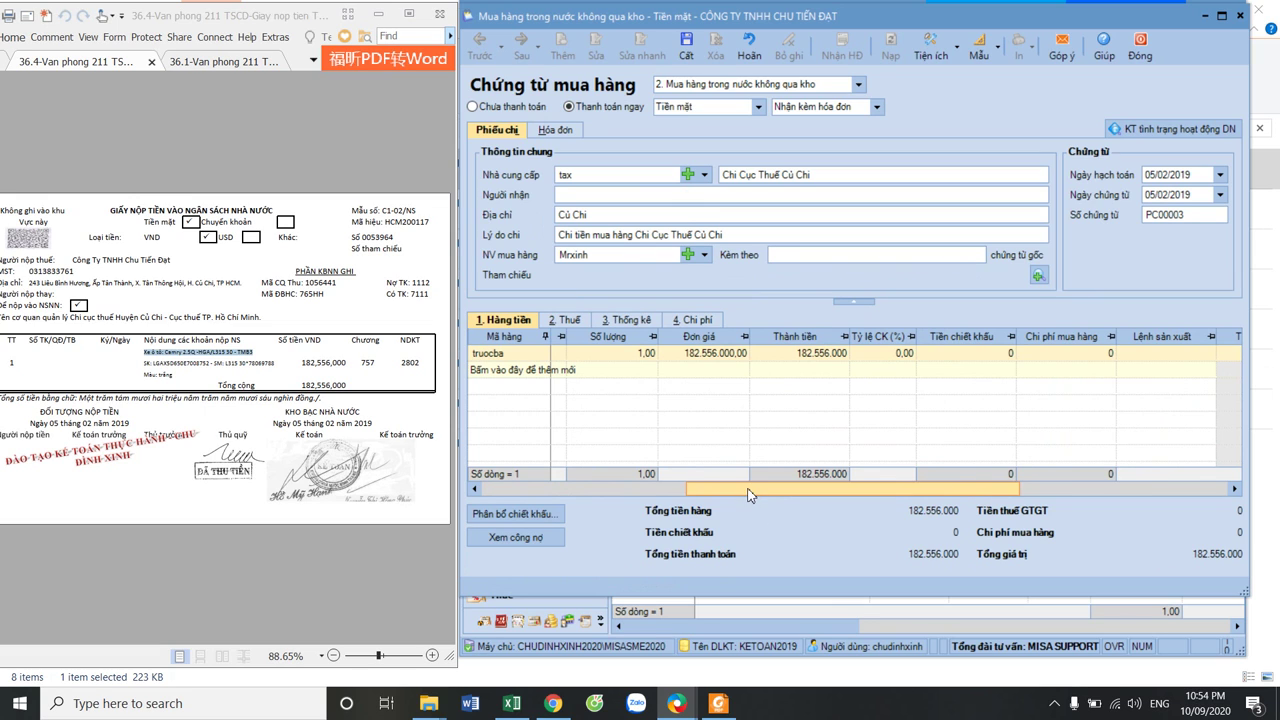
{"action": "left_click_drag", "start_coordinate": [760, 488], "coordinate": [527, 492]}
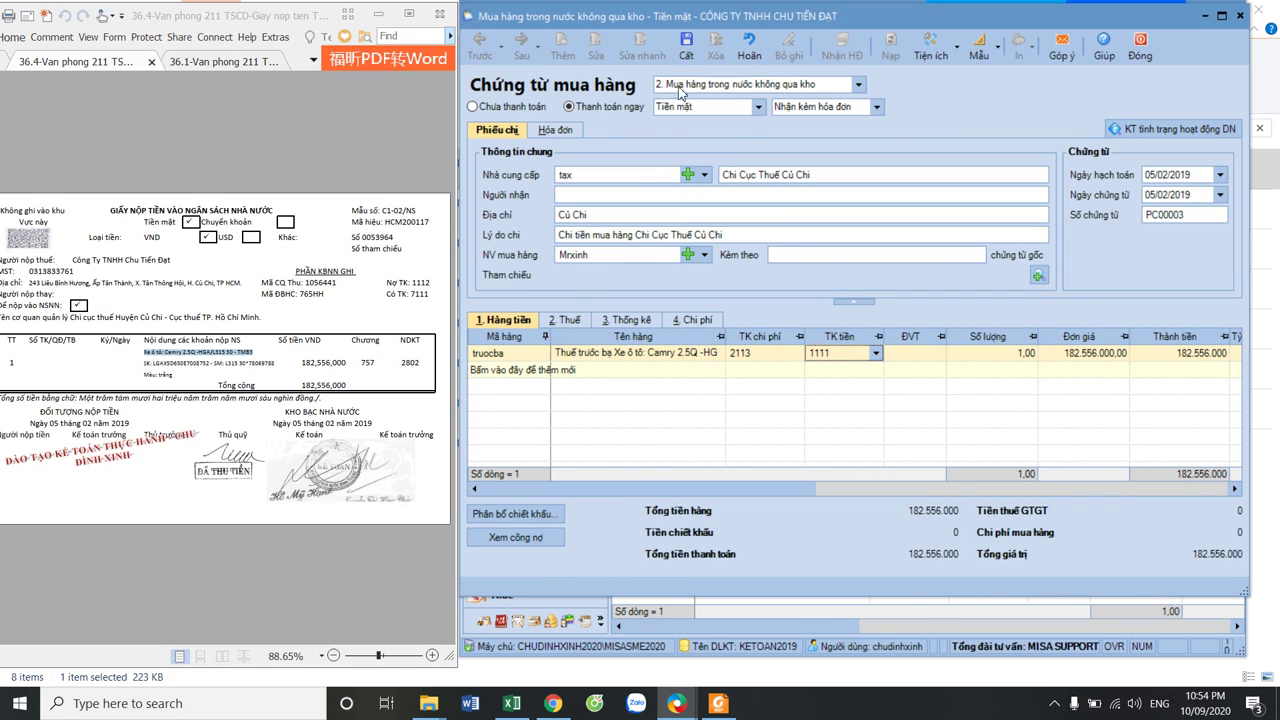
Enter 53964 as the registration tax voucher's invoice number and save the voucher, accepting its 2019 accounting year
{"action": "left_click", "coordinate": [688, 58]}
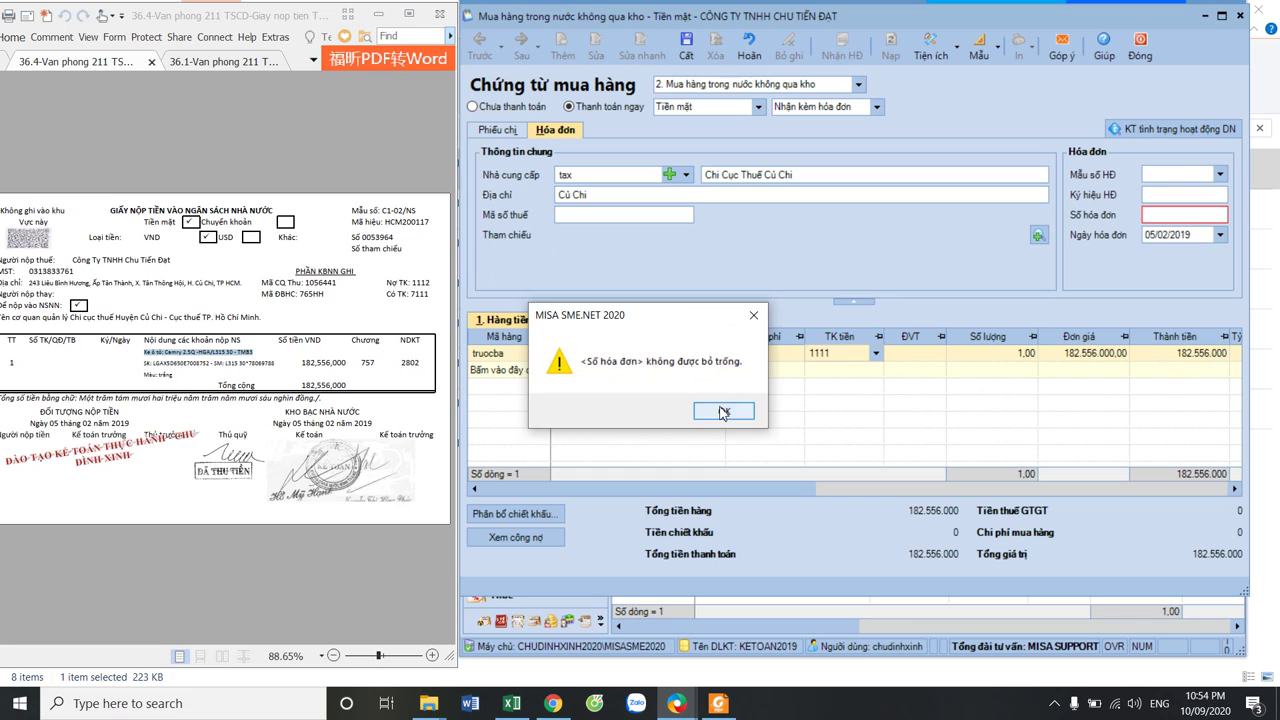
{"action": "left_click", "coordinate": [724, 410]}
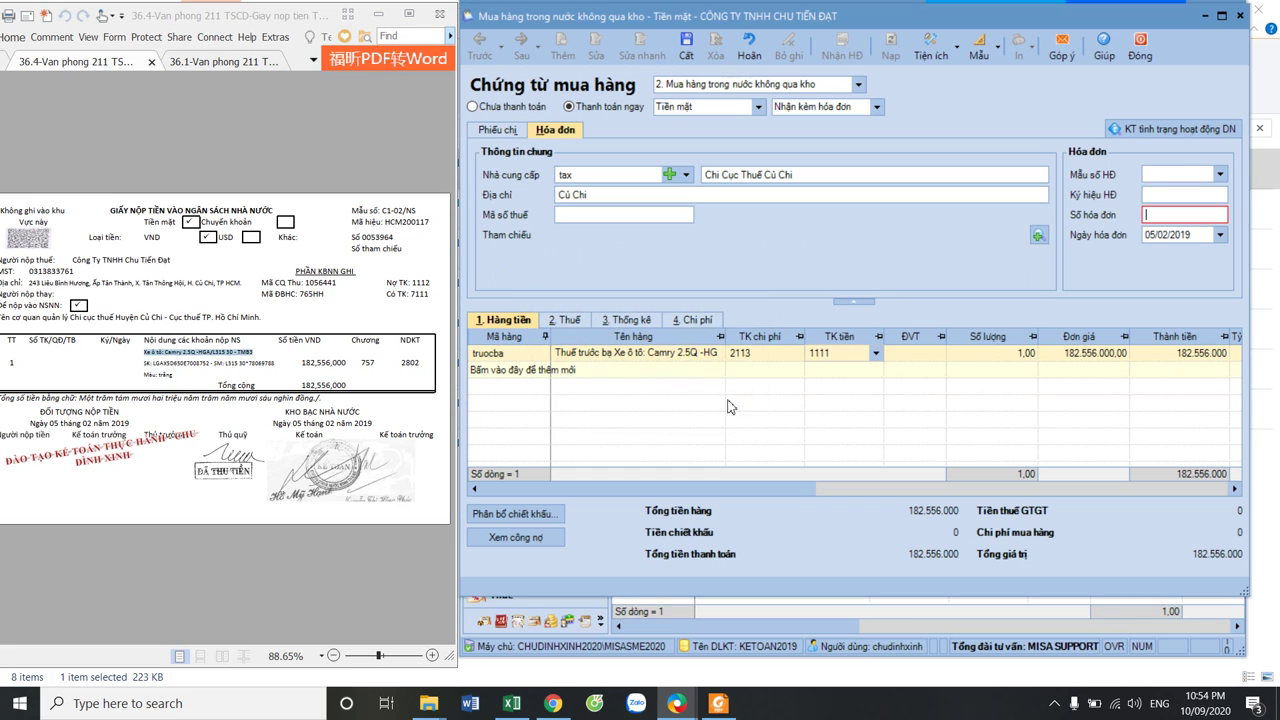
{"action": "left_click", "coordinate": [1137, 57]}
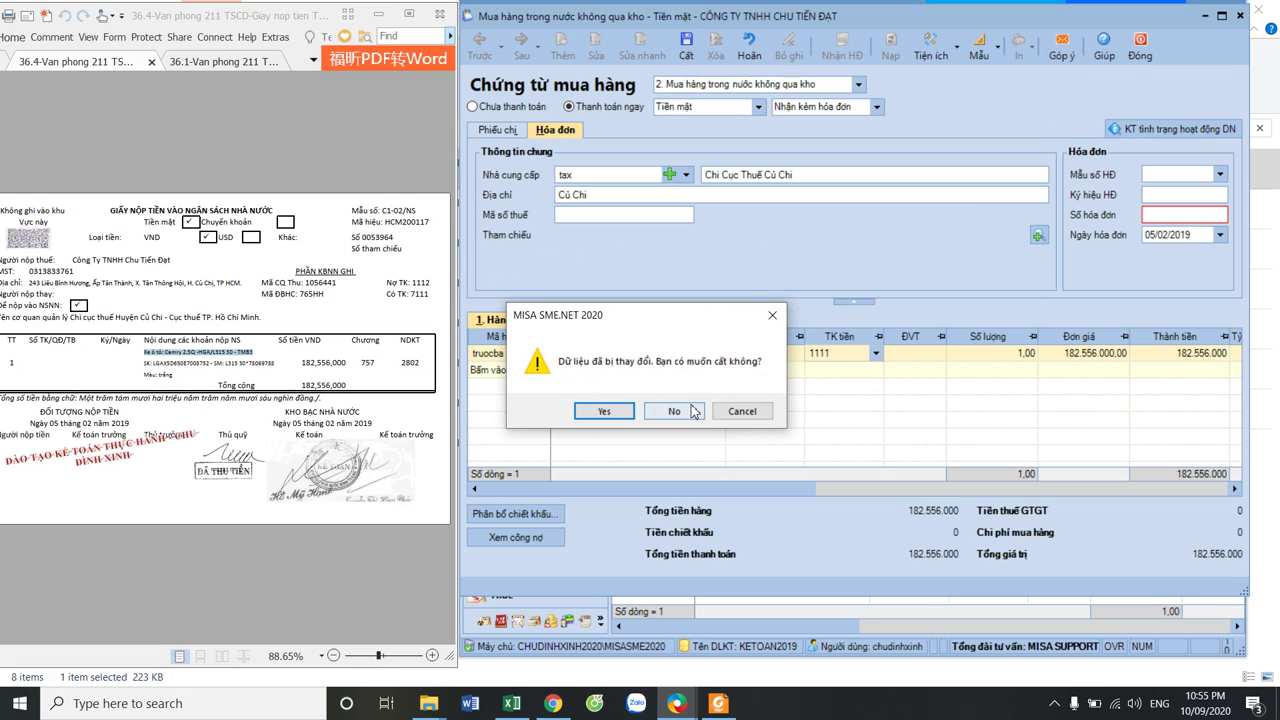
{"action": "left_click", "coordinate": [776, 317]}
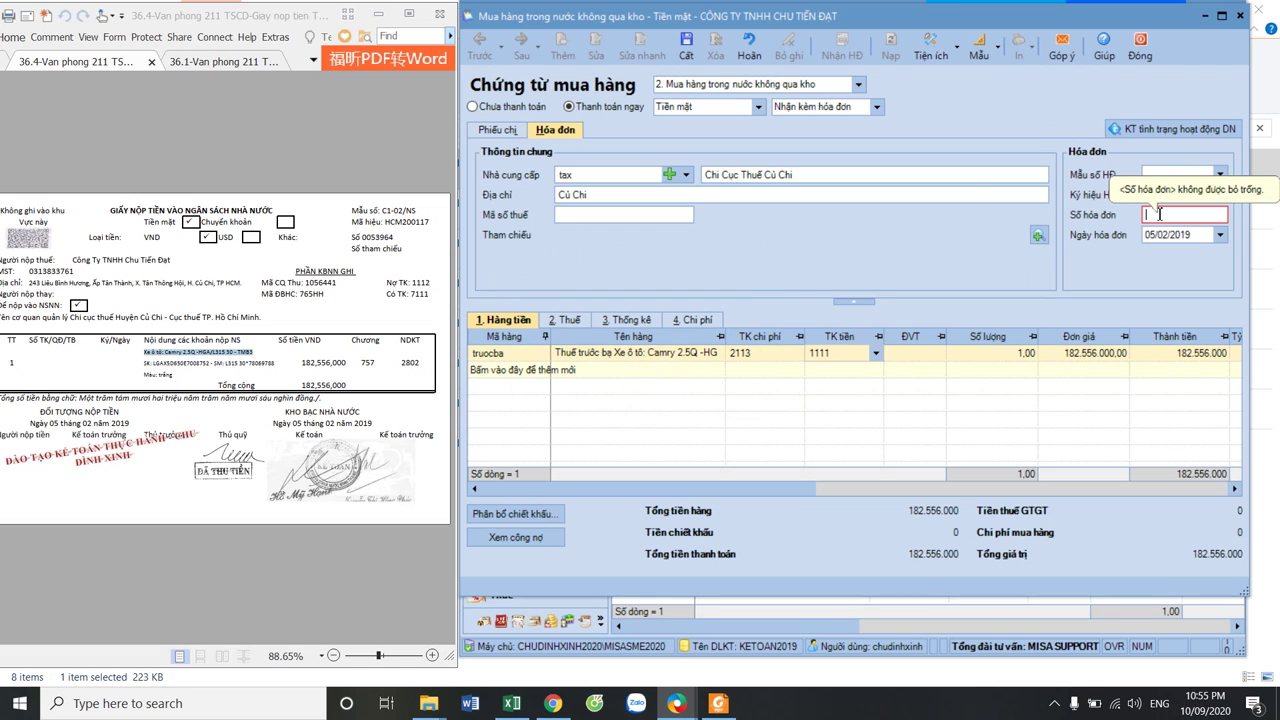
{"action": "type", "text": "53964"}
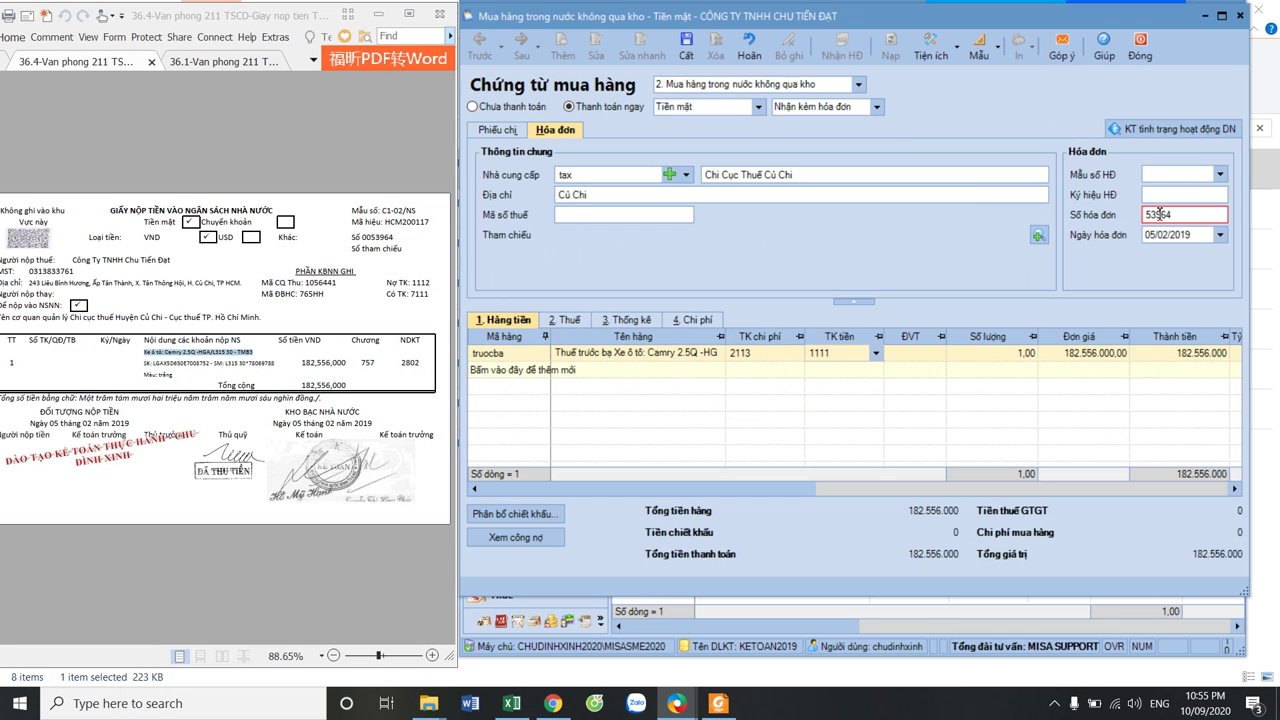
{"action": "left_click", "coordinate": [690, 51]}
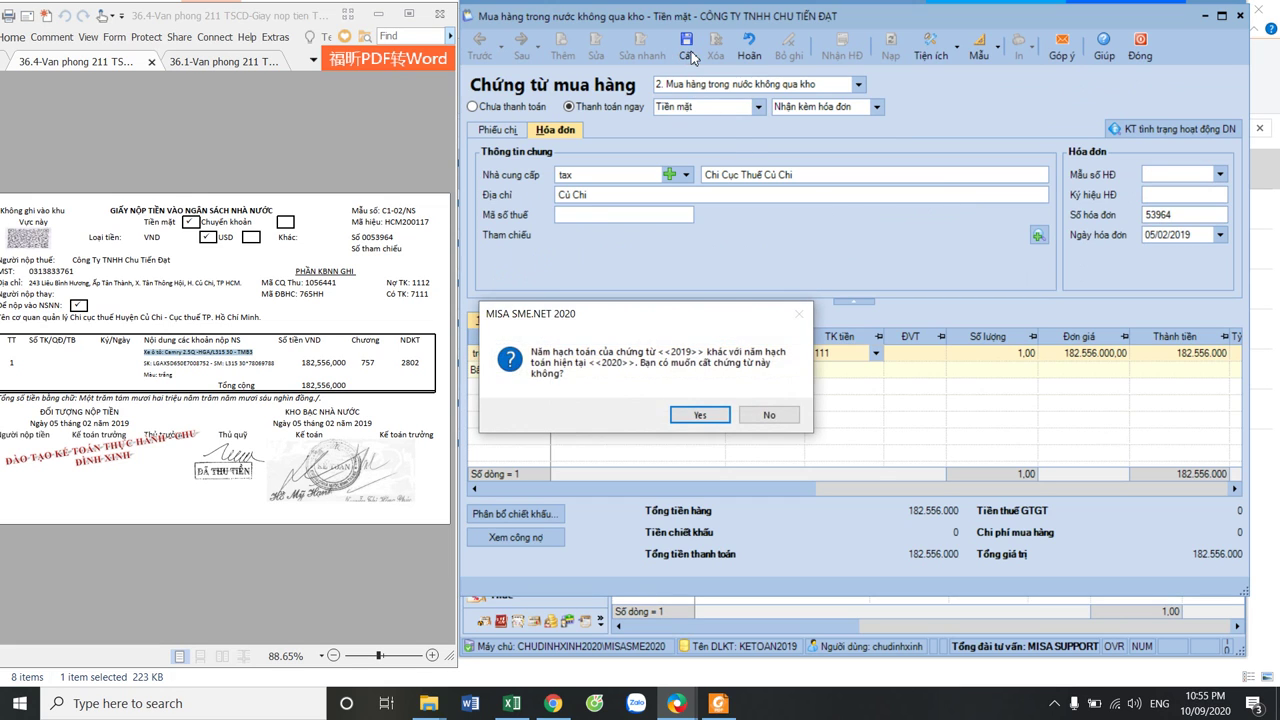
{"action": "left_click", "coordinate": [699, 414]}
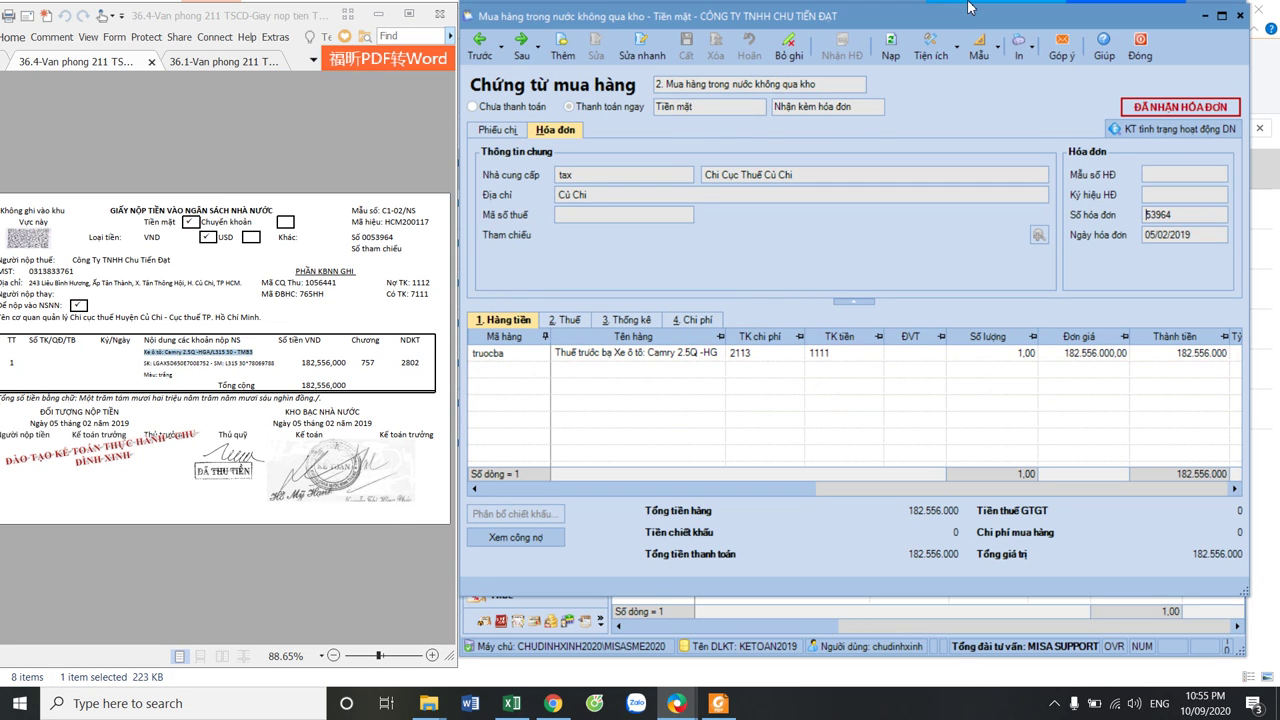
Close the saved registration tax voucher and maximize the main program window
{"action": "left_click_drag", "start_coordinate": [932, 16], "coordinate": [642, 22]}
{"action": "left_click", "coordinate": [848, 55]}
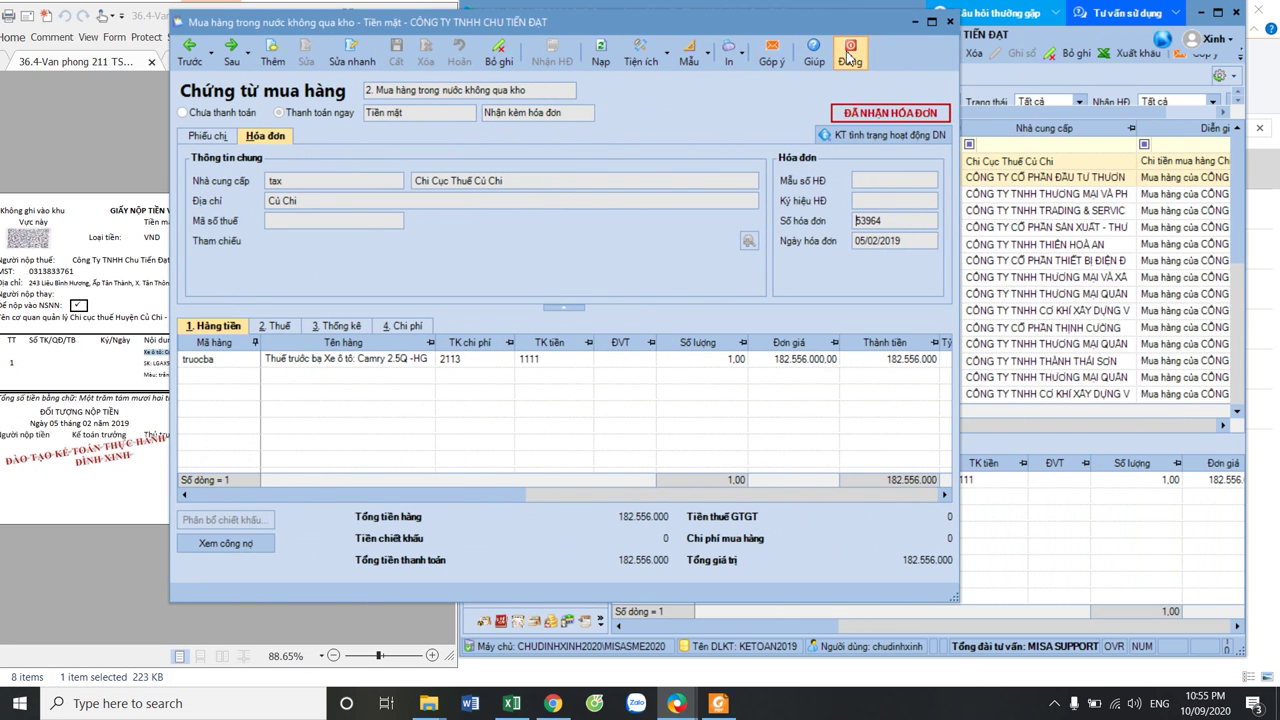
{"action": "left_click", "coordinate": [1217, 12]}
Open a blank cash payment voucher (Phiếu chi) in the Quỹ module, look at its tax details, and close it
{"action": "left_click", "coordinate": [63, 366]}
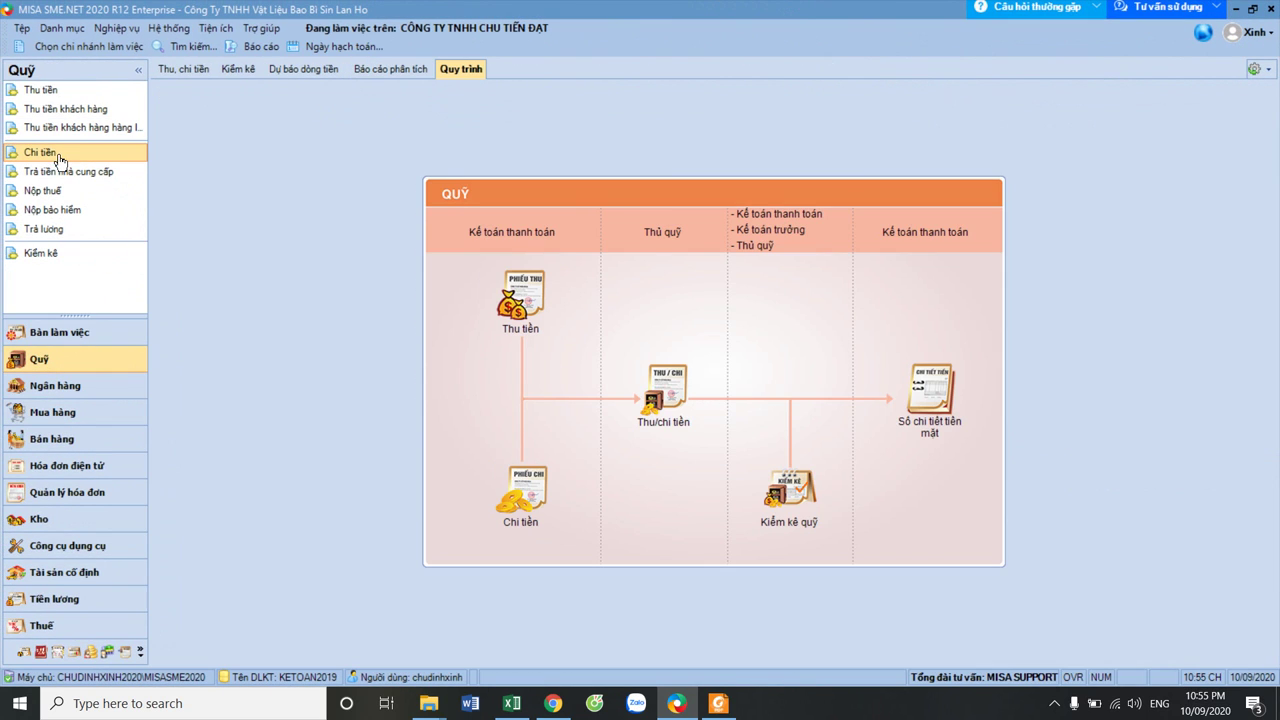
{"action": "left_click", "coordinate": [60, 158]}
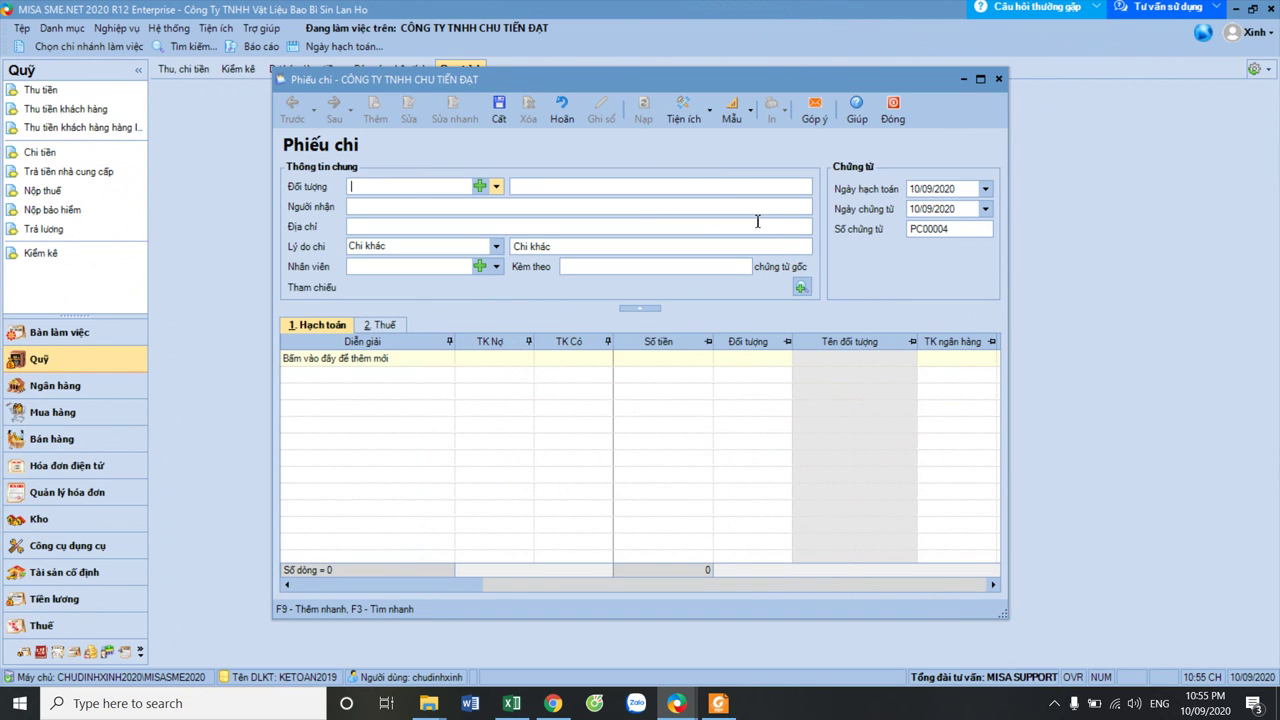
{"action": "left_click", "coordinate": [385, 326]}
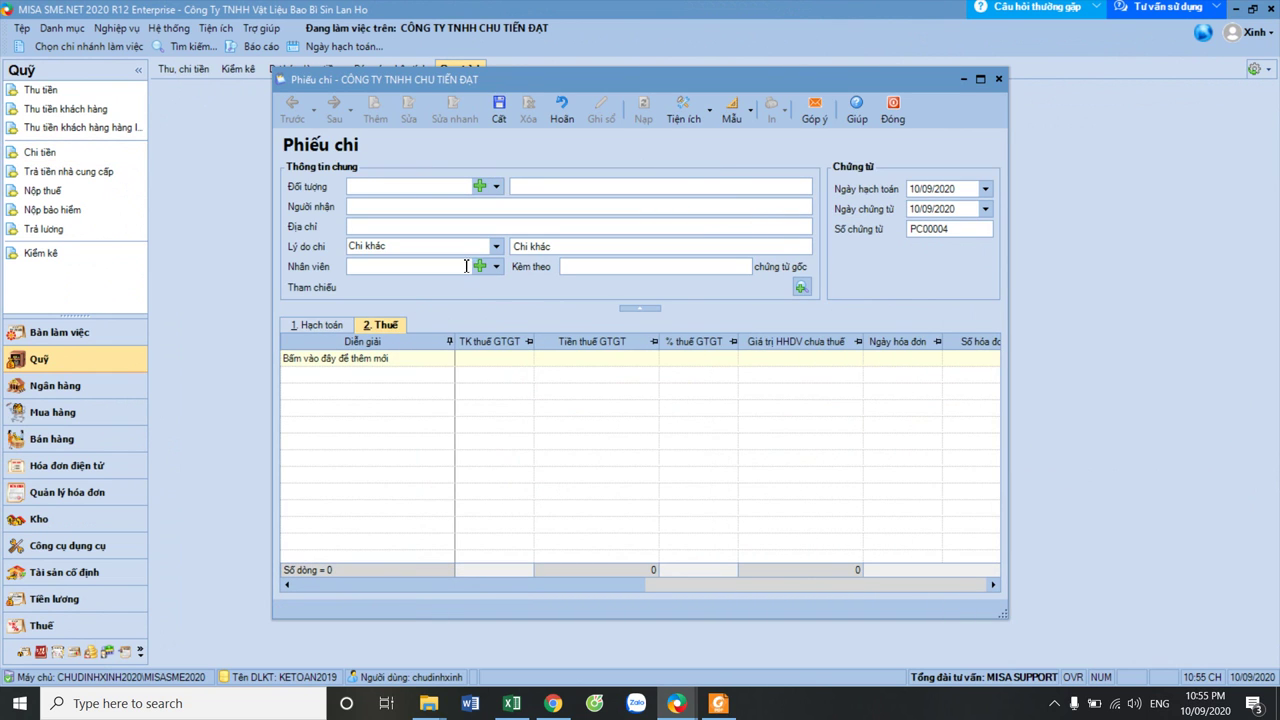
{"action": "left_click", "coordinate": [893, 110]}
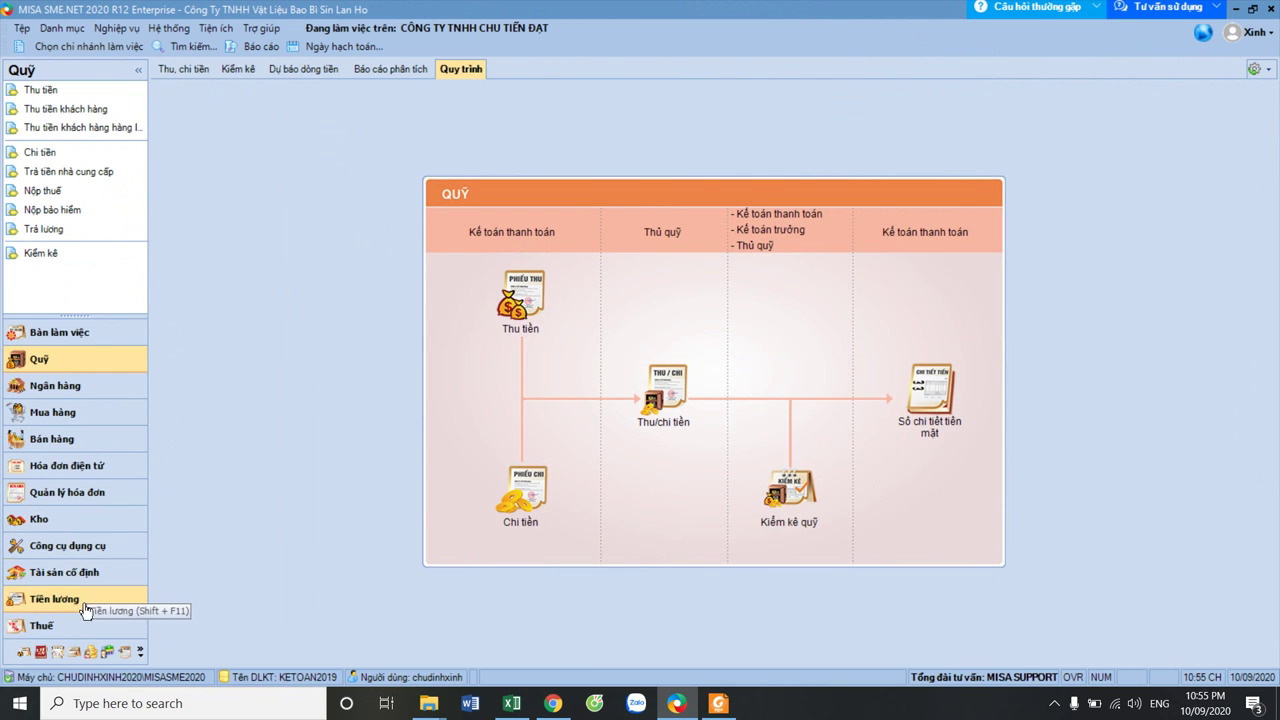
Open a blank Chứng từ nghiệp vụ khác in the Tổng hợp module, look at its posting lines, and close it
{"action": "left_click", "coordinate": [40, 653]}
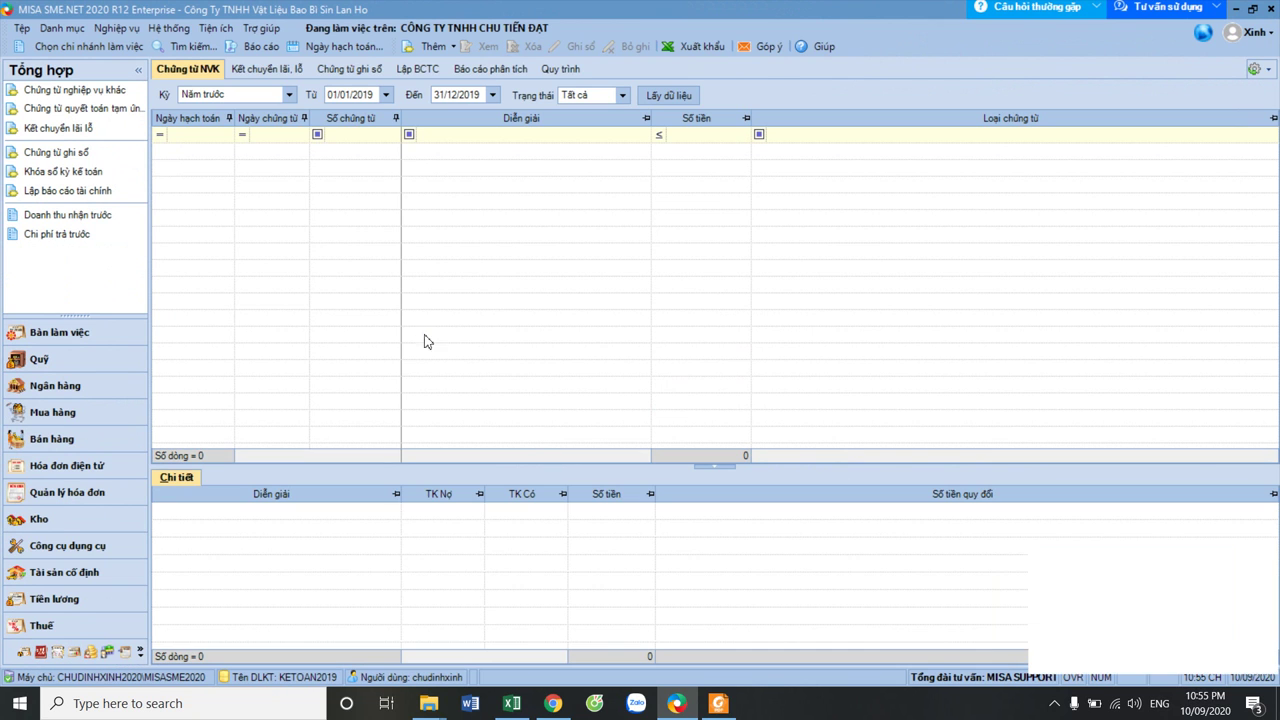
{"action": "left_click", "coordinate": [424, 50]}
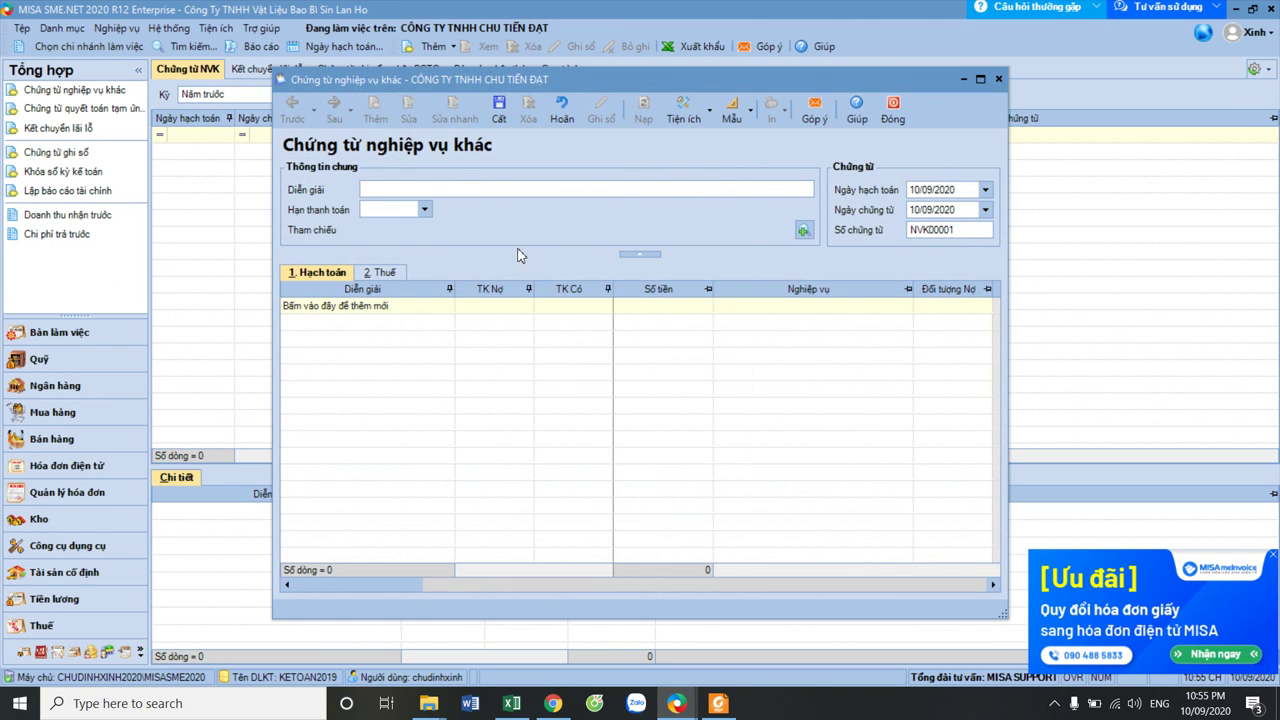
{"action": "left_click", "coordinate": [507, 305]}
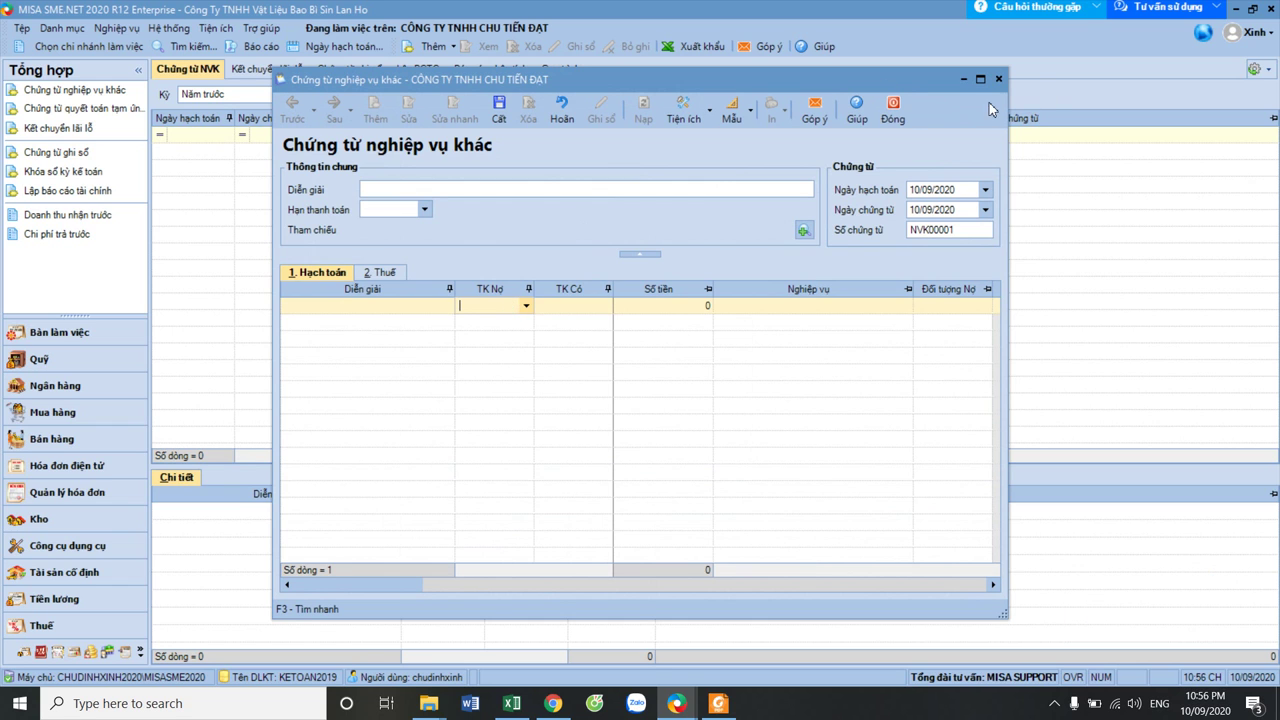
{"action": "left_click", "coordinate": [889, 107]}
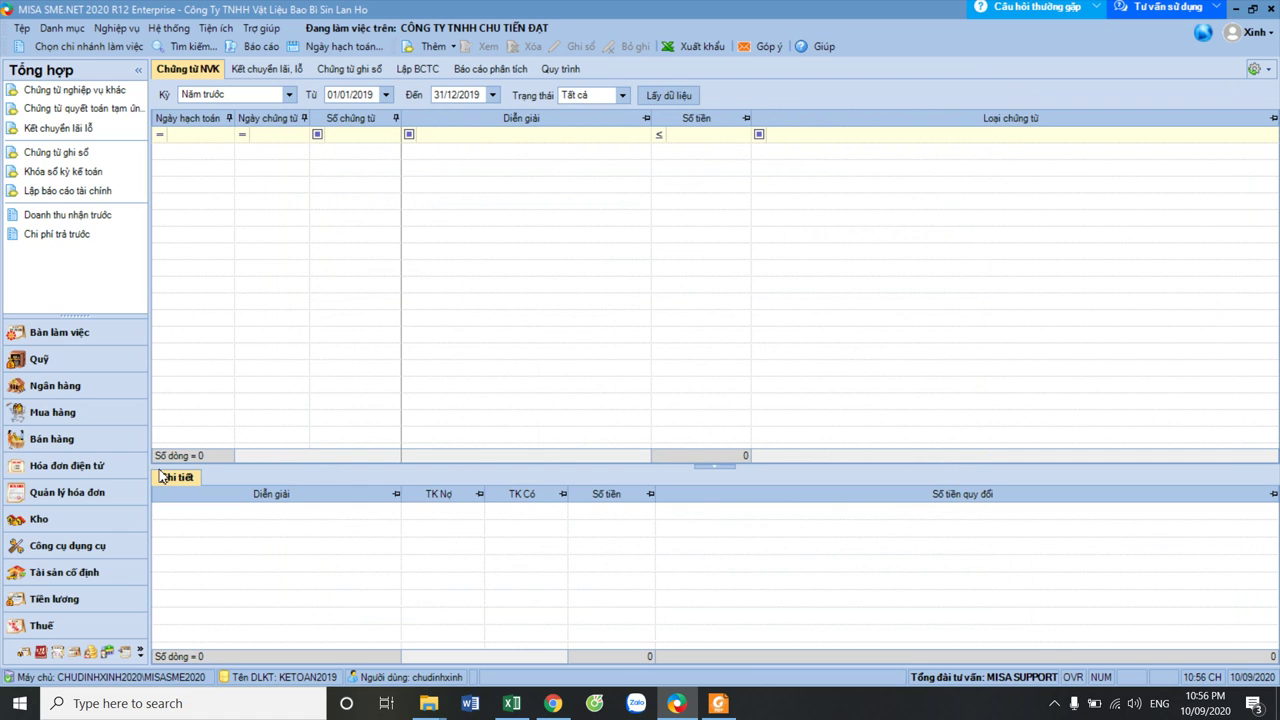
Return to the Mua hàng module and reload the goods purchase list for 01/01/2019 to 31/12/2019
{"action": "left_click", "coordinate": [77, 414]}
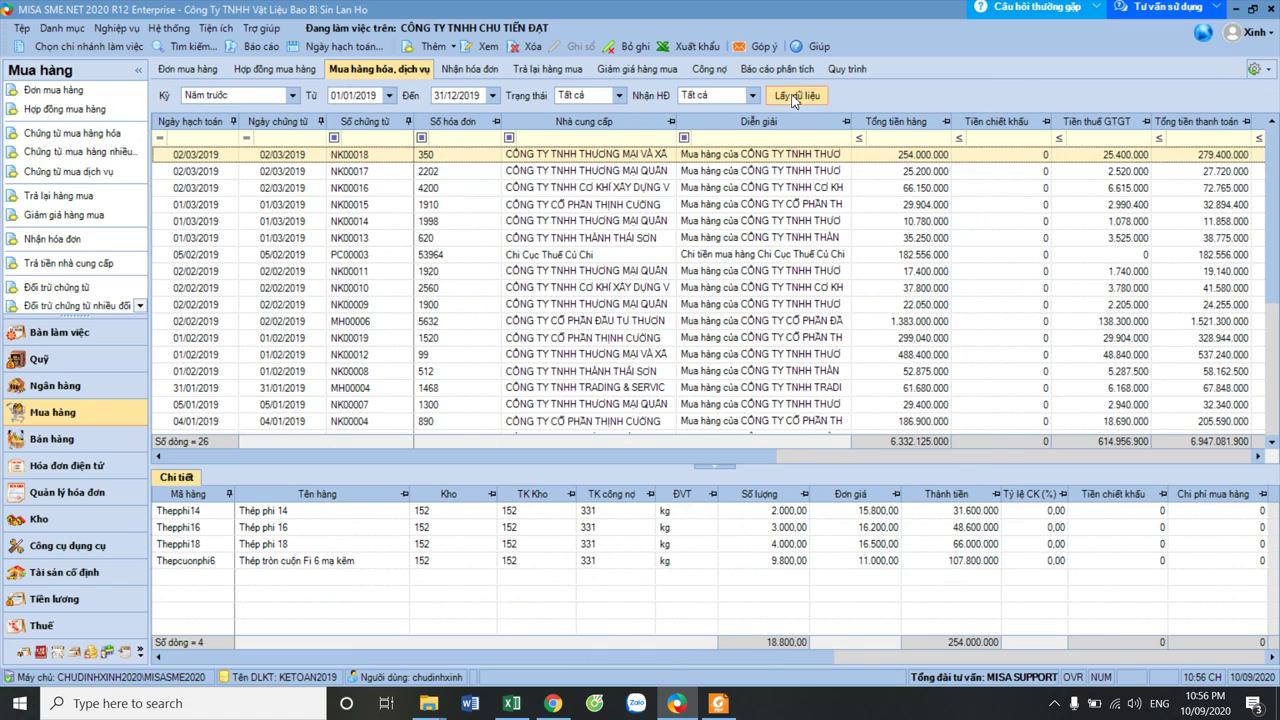
{"action": "left_click", "coordinate": [793, 100]}
Run the Bảng cân đối tài khoản financial report for 01/01/2019 to 31/03/2019 at account level 2 and review it
{"action": "left_click", "coordinate": [252, 47]}
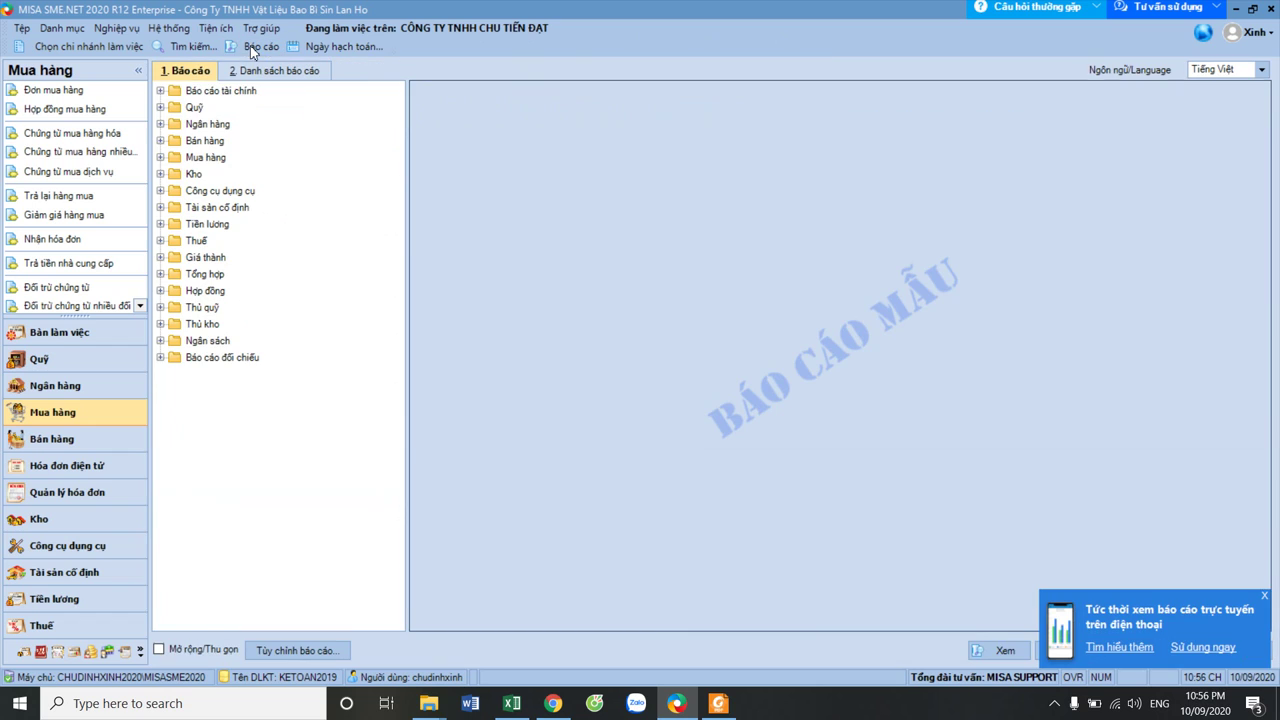
{"action": "left_click", "coordinate": [160, 90]}
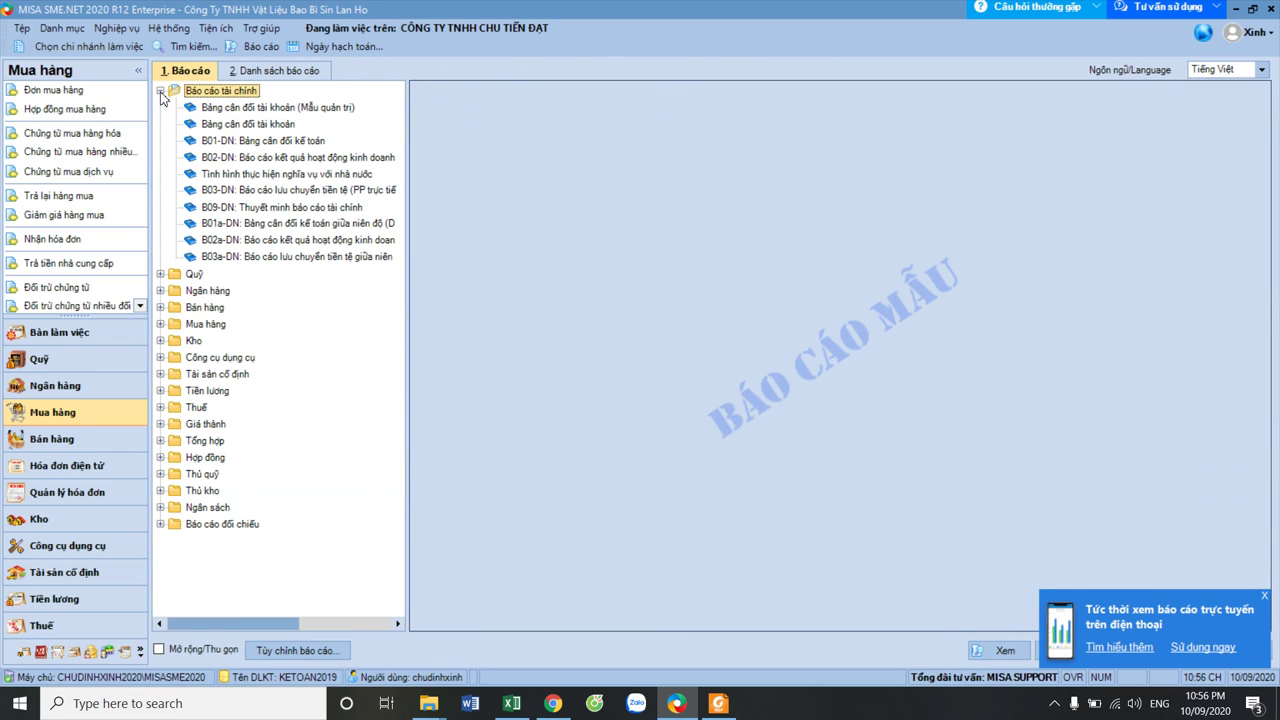
{"action": "double_click", "coordinate": [245, 125]}
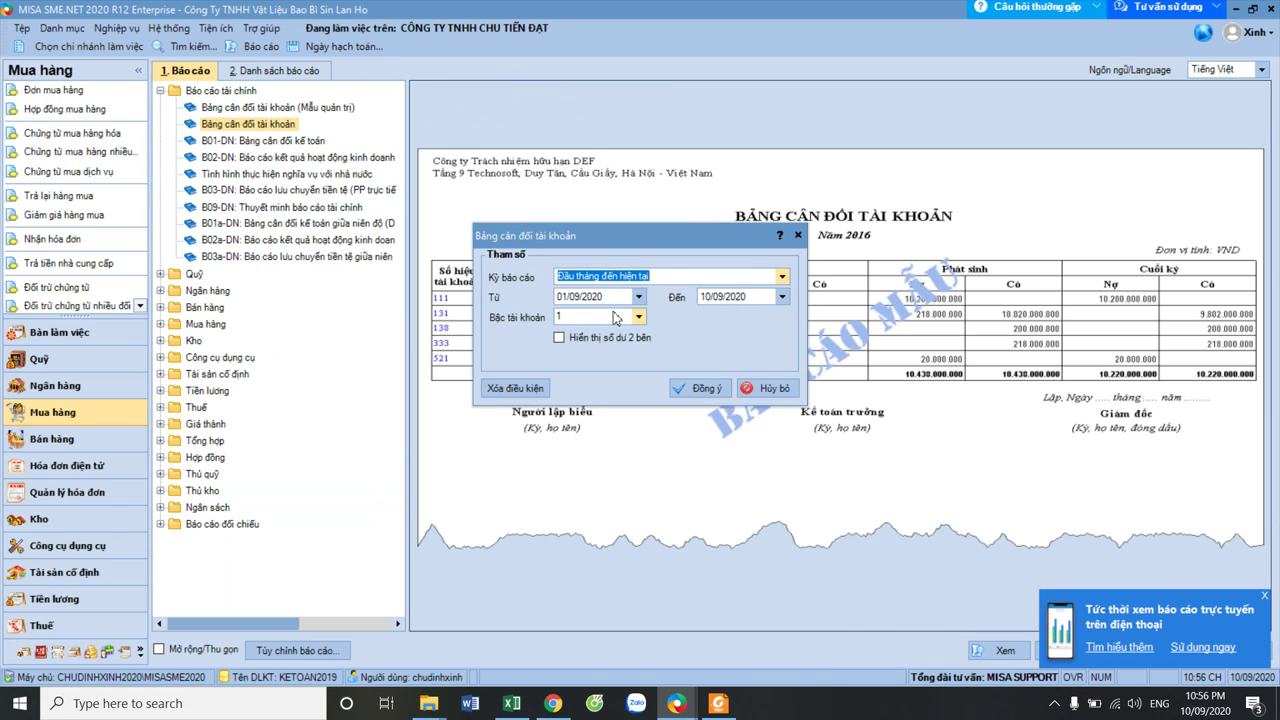
{"action": "left_click", "coordinate": [600, 297]}
{"action": "type", "text": "01012019"}
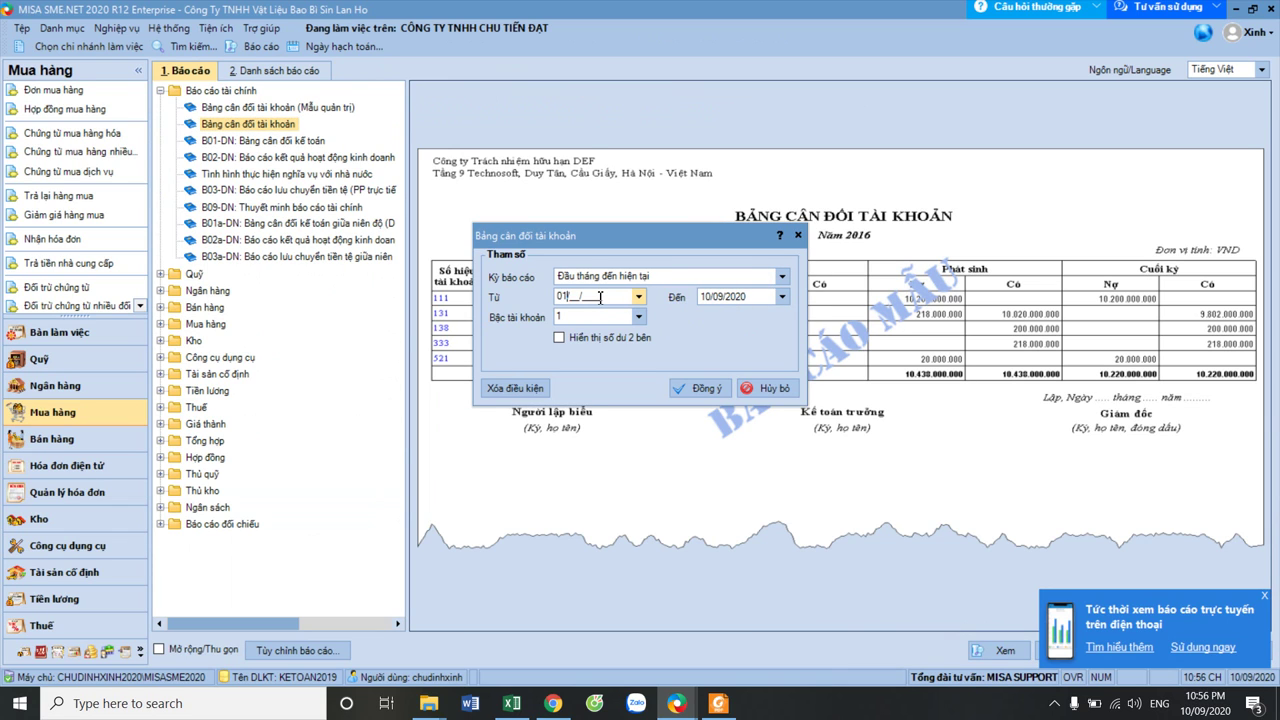
{"action": "left_click", "coordinate": [708, 303]}
{"action": "type", "text": "31/"}
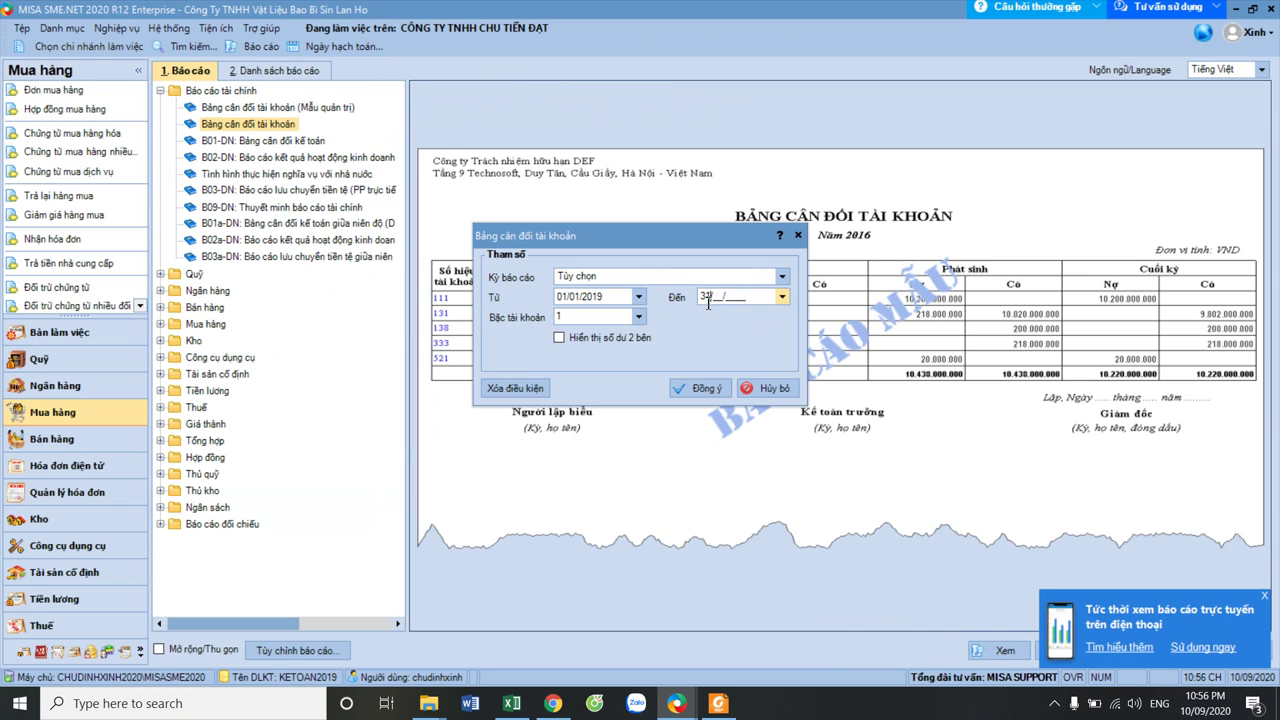
{"action": "type", "text": "03/2019"}
{"action": "left_click", "coordinate": [639, 316]}
{"action": "left_click", "coordinate": [610, 345]}
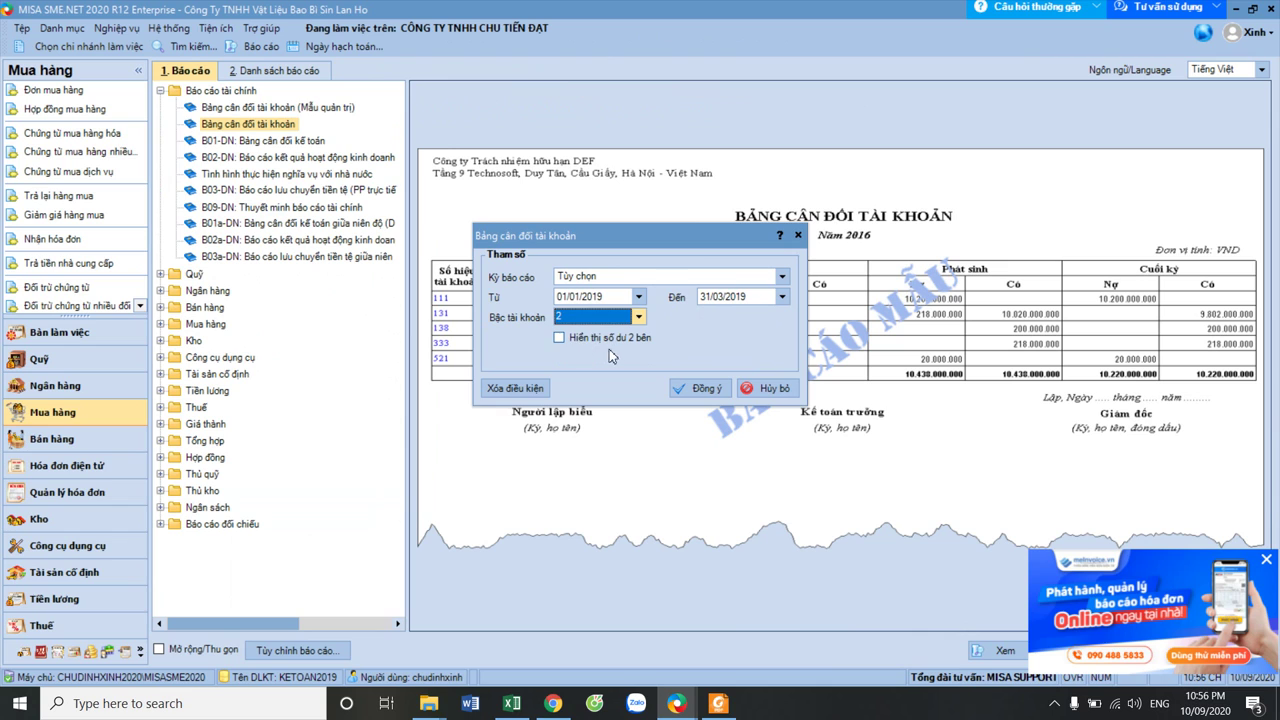
{"action": "left_click", "coordinate": [710, 388]}
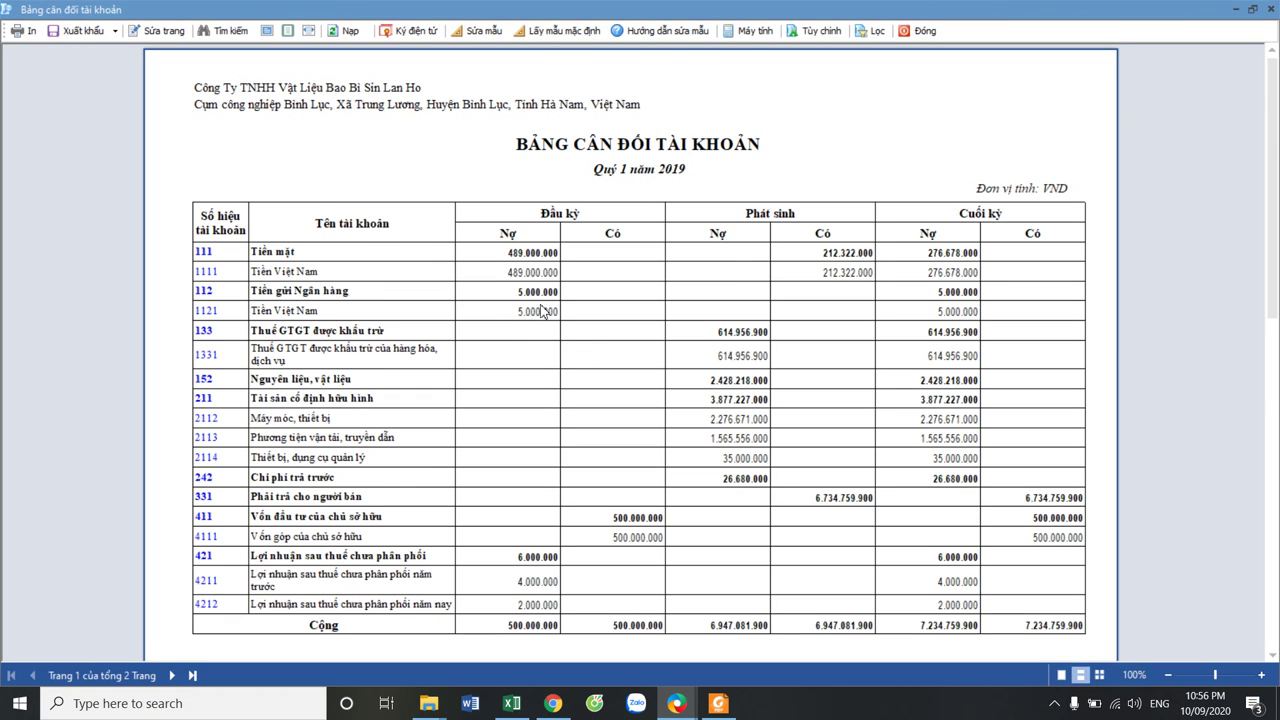
{"action": "scroll", "coordinate": [541, 311], "scroll_direction": "down", "scroll_amount": 5}
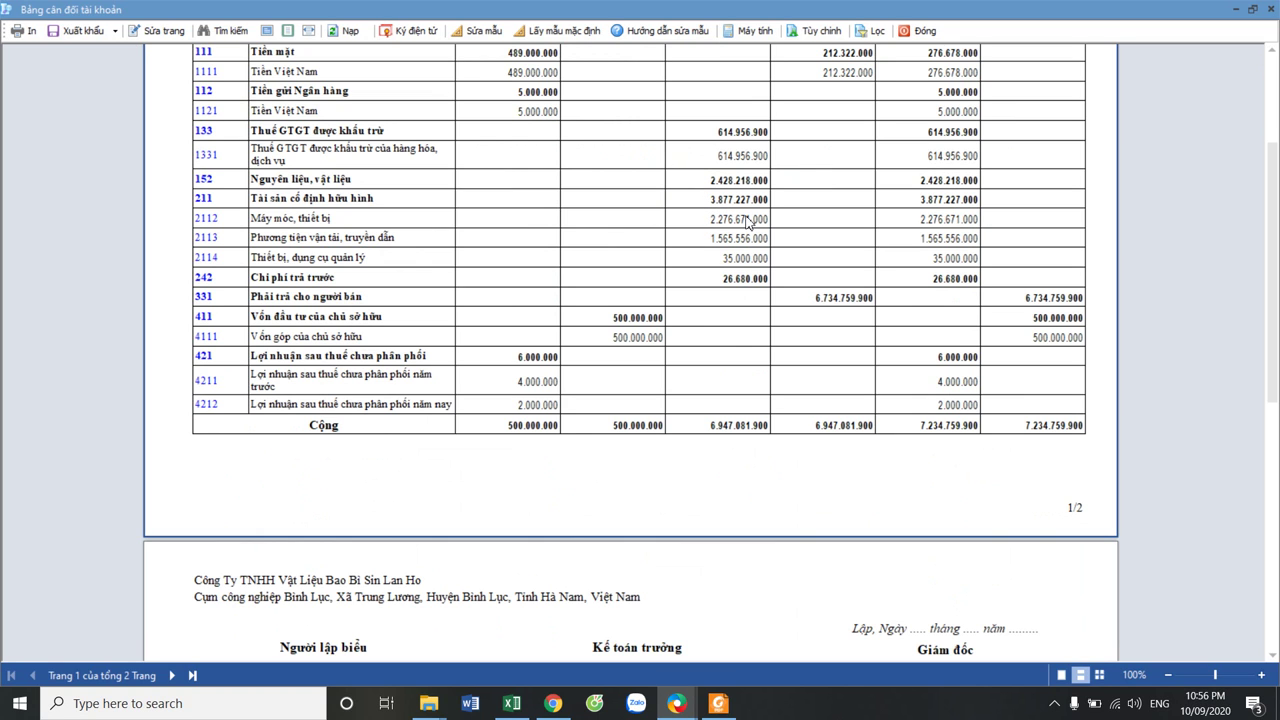
Switch to the Excel journal workbook and select the filtered fixed-asset amounts from N88 to N160 to check their sum
{"action": "left_click", "coordinate": [512, 702]}
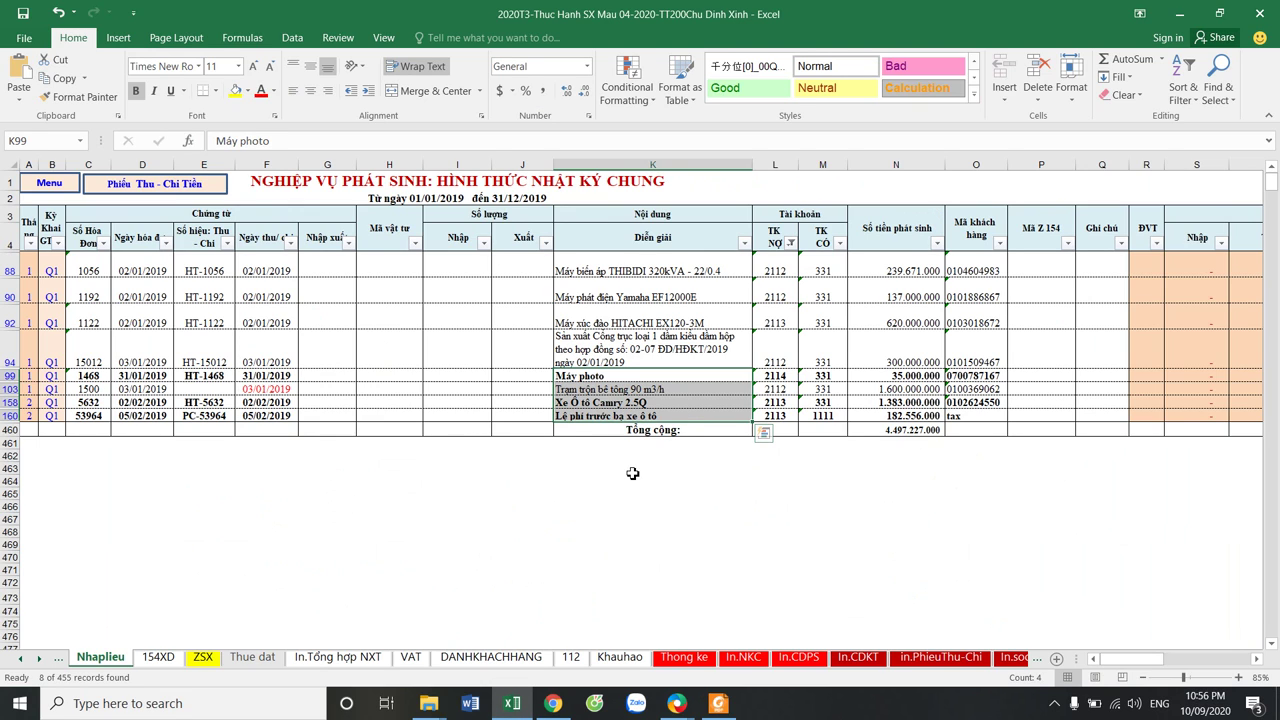
{"action": "left_click", "coordinate": [865, 493]}
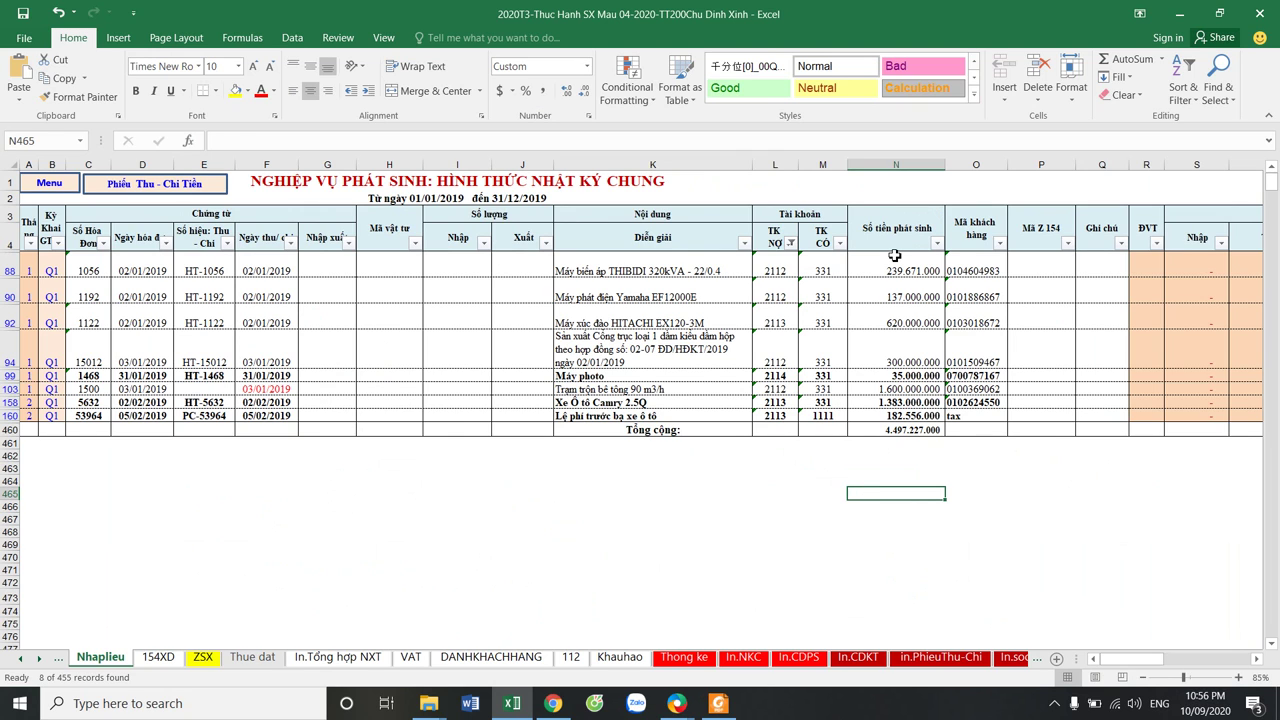
{"action": "left_click_drag", "start_coordinate": [894, 256], "coordinate": [889, 415]}
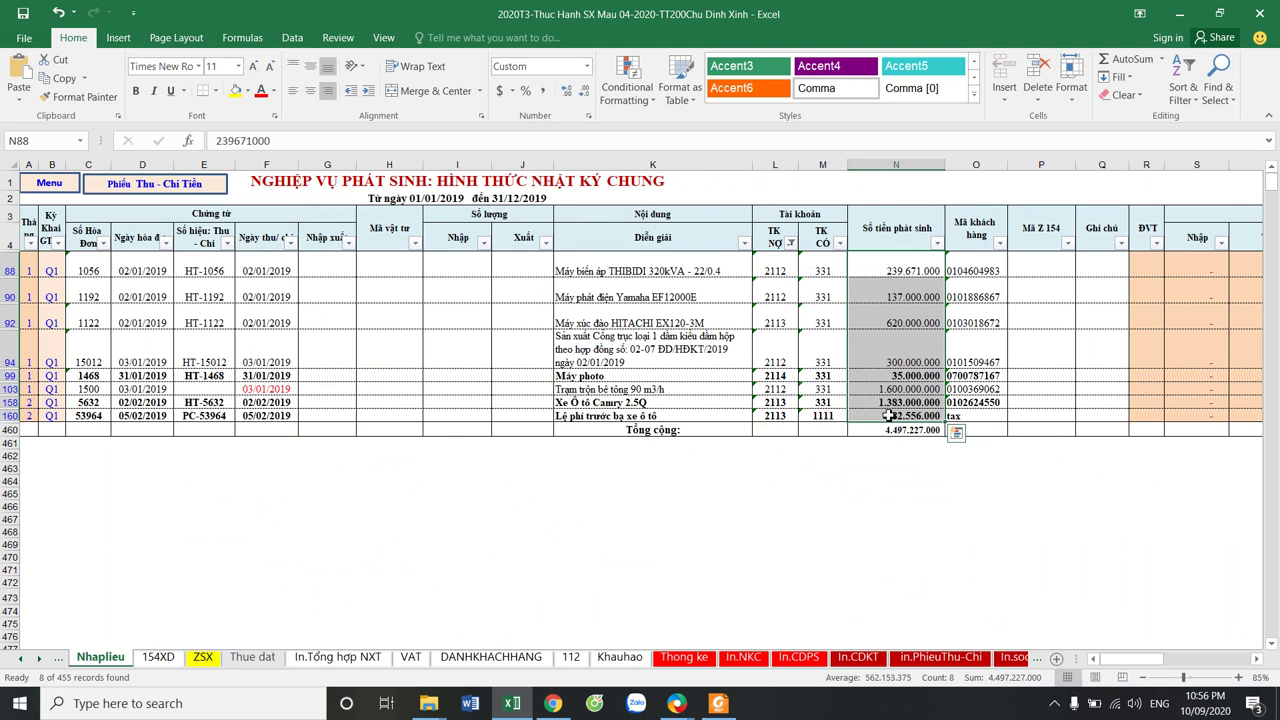
Switch to MISA's Bảng cân đối tài khoản report and open the detailed ledger of account 211 at full size
{"action": "left_click", "coordinate": [645, 545]}
{"action": "left_click", "coordinate": [676, 703]}
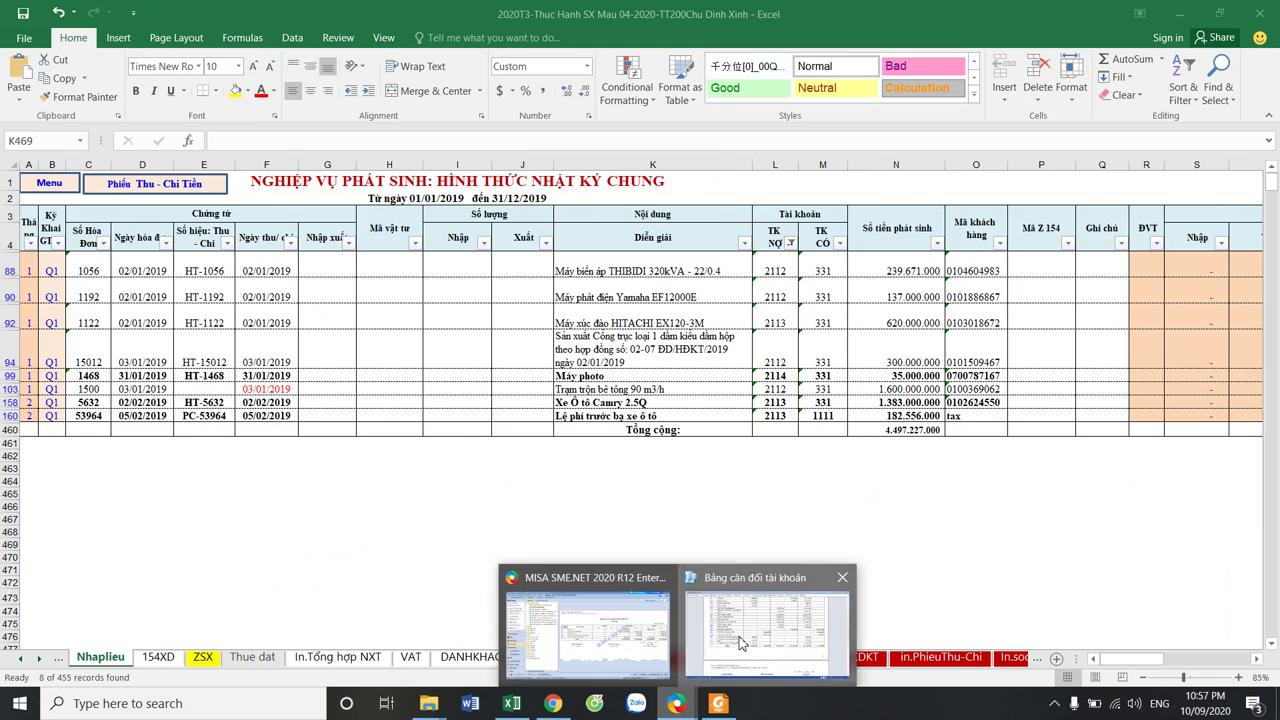
{"action": "left_click", "coordinate": [741, 641]}
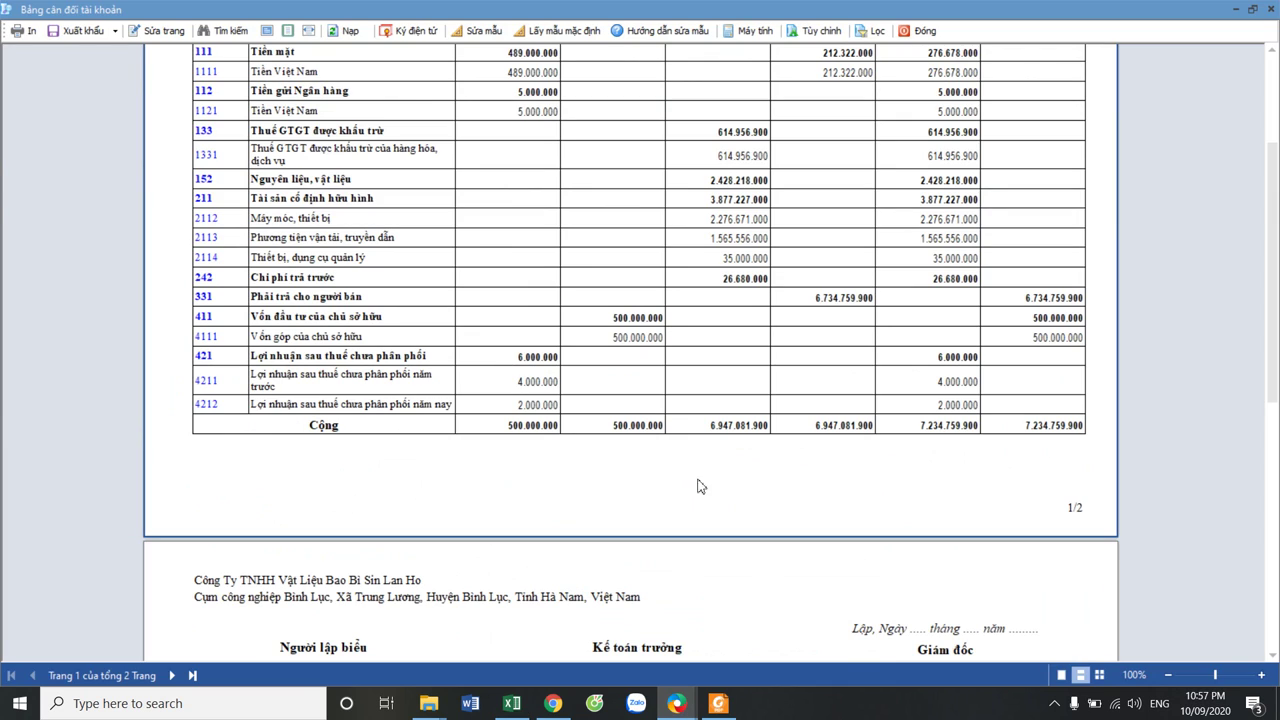
{"action": "left_click", "coordinate": [205, 199]}
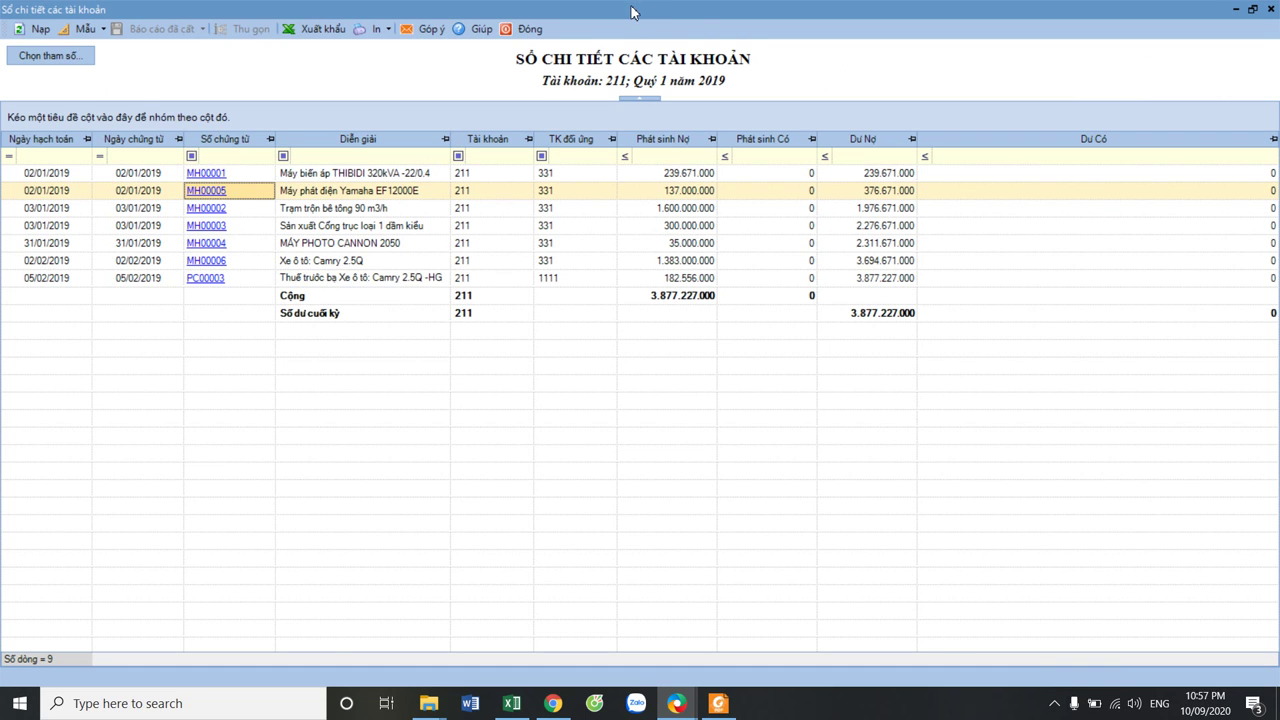
{"action": "left_click_drag", "start_coordinate": [636, 12], "coordinate": [785, 15]}
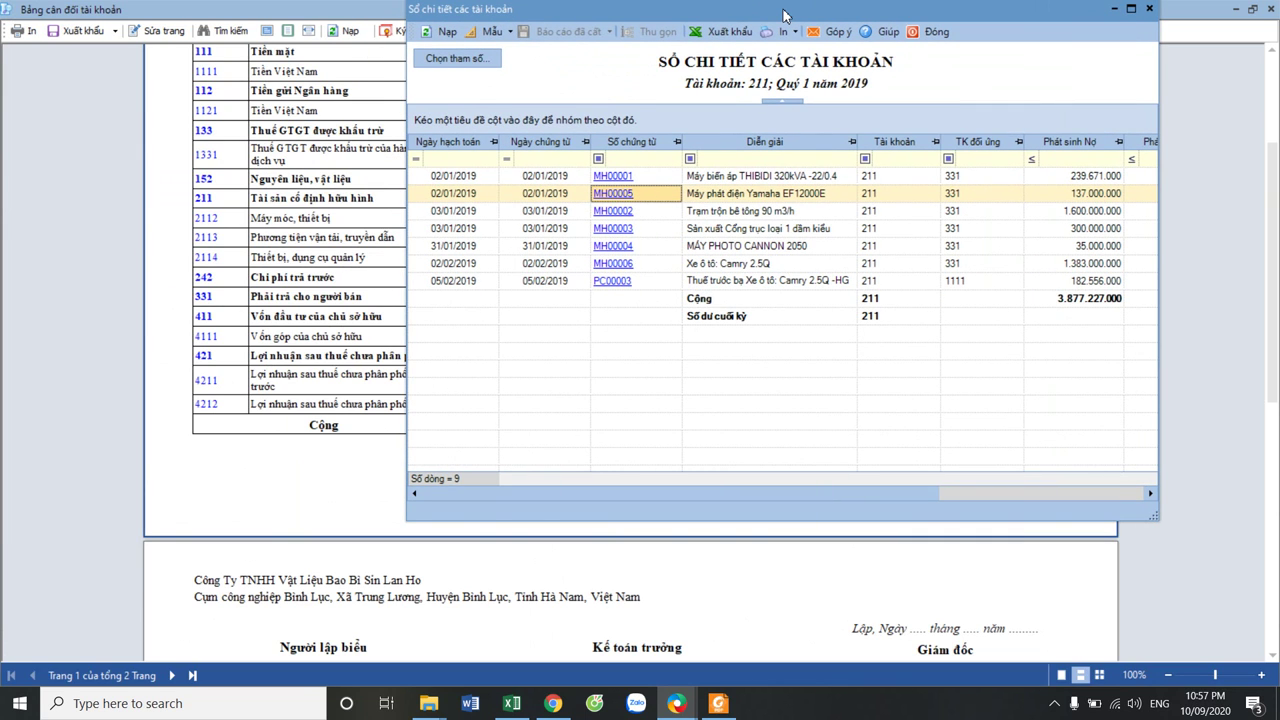
{"action": "left_click_drag", "start_coordinate": [783, 10], "coordinate": [783, 14]}
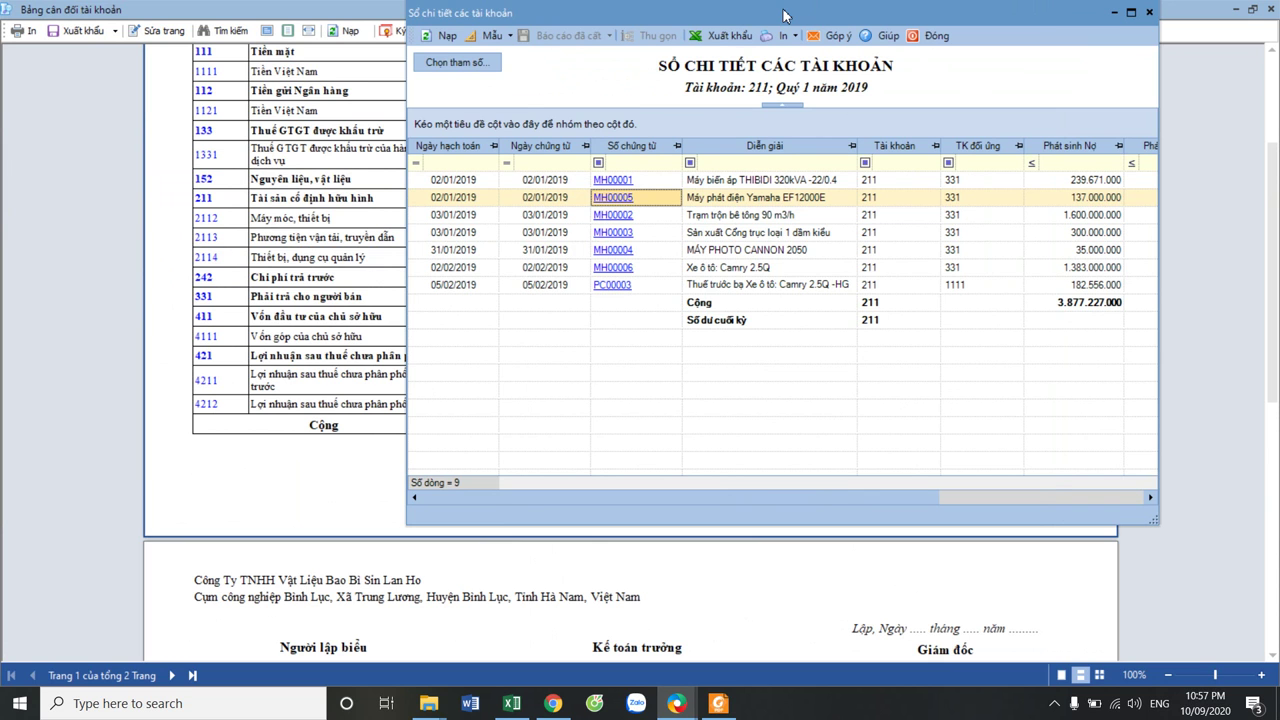
{"action": "left_click", "coordinate": [1131, 12]}
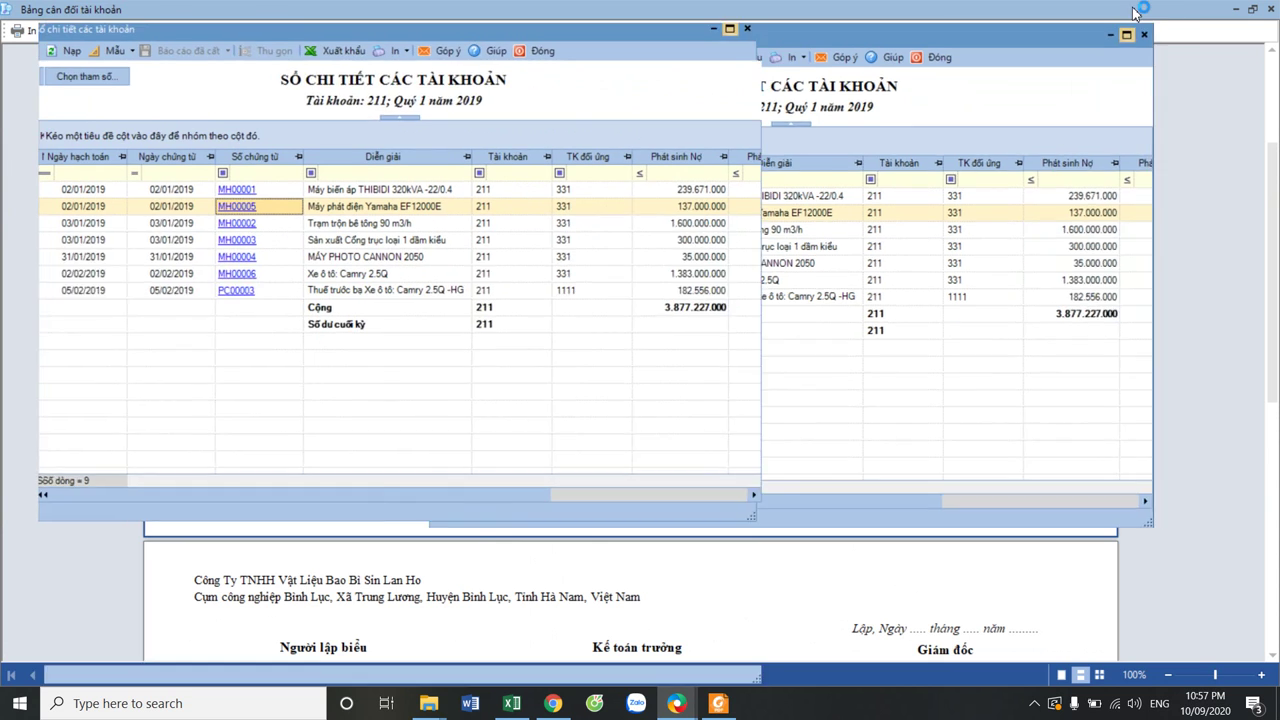
Look over the account 211 ledger's report parameters and template options, and schedule the pending Windows restart for tonight
{"action": "left_click", "coordinate": [52, 56]}
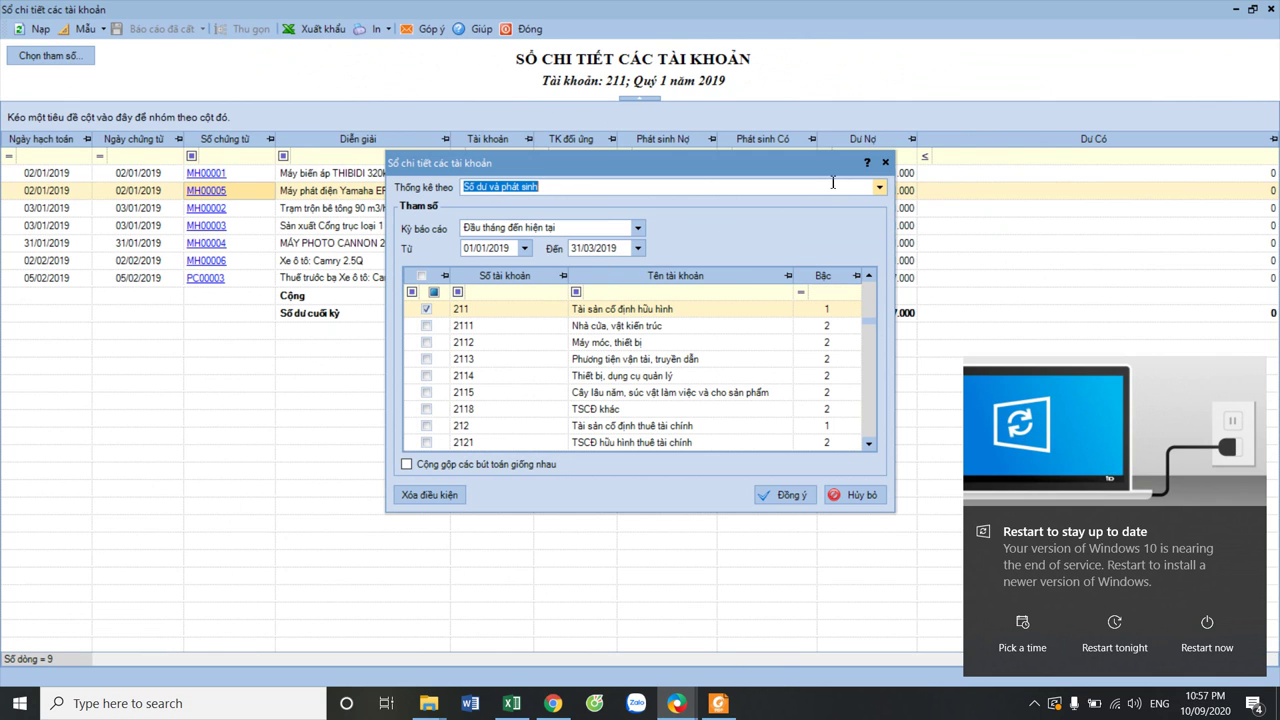
{"action": "left_click", "coordinate": [885, 162]}
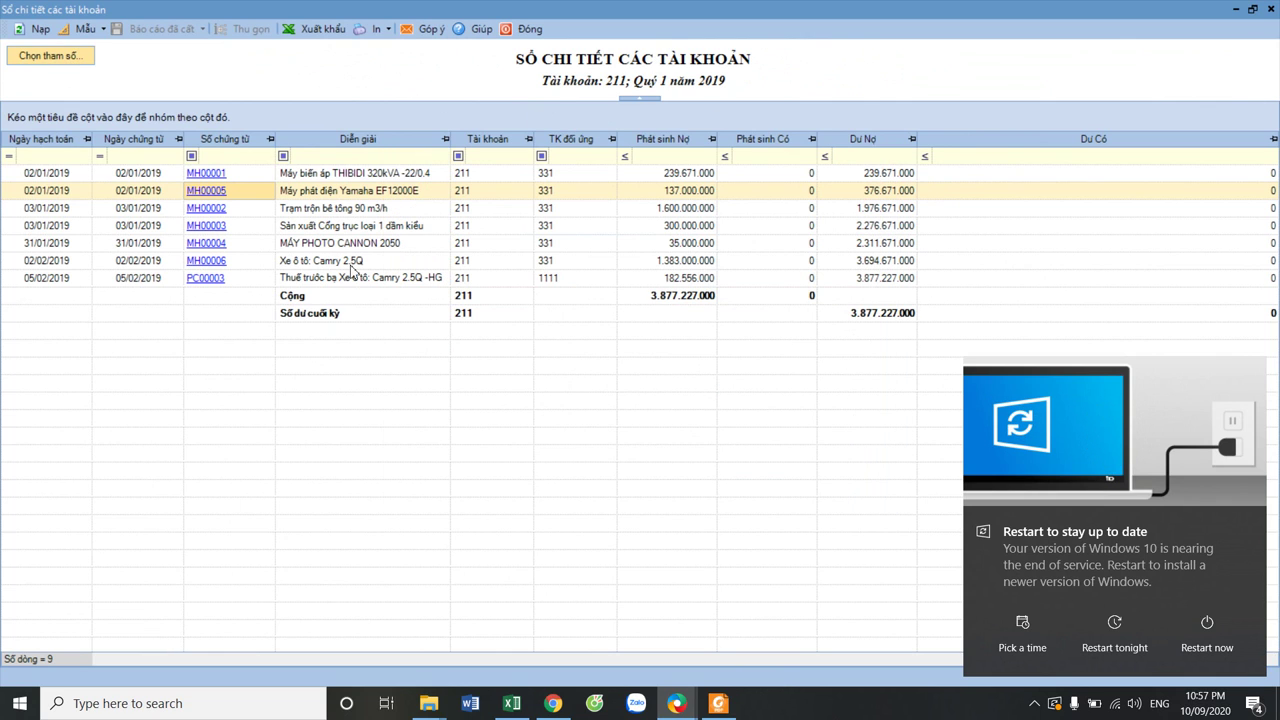
{"action": "left_click", "coordinate": [104, 32]}
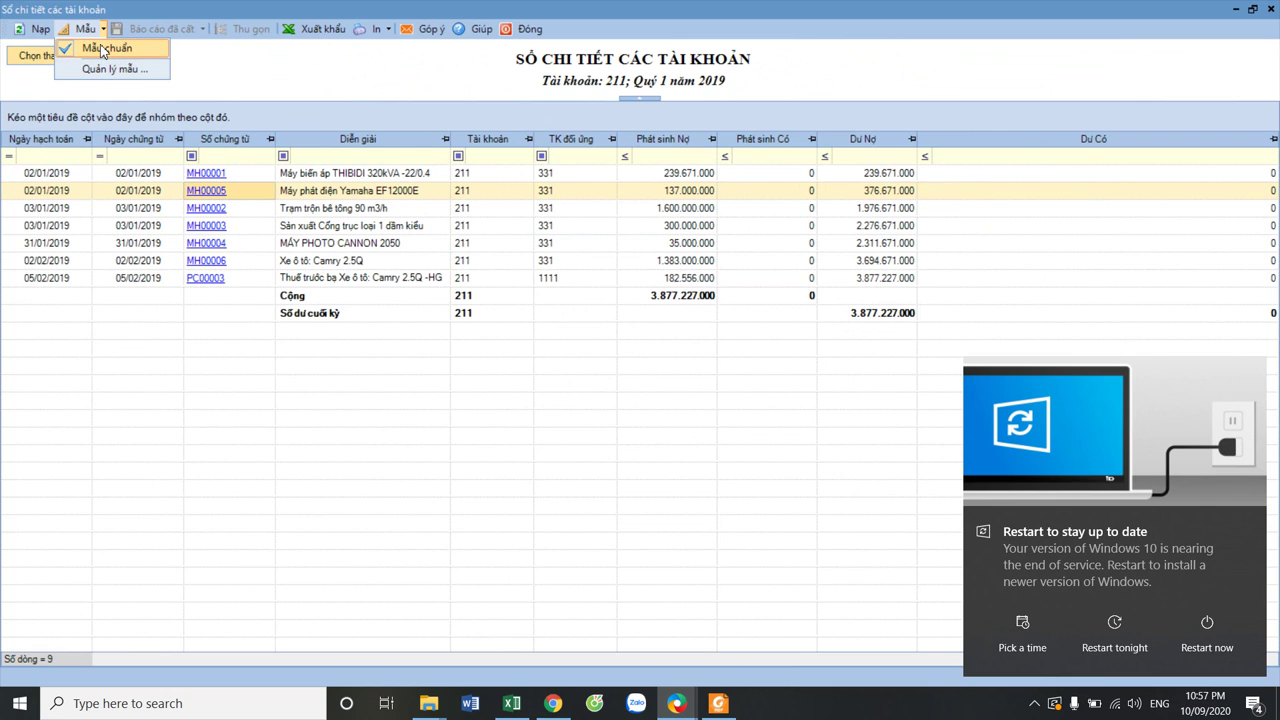
{"action": "left_click", "coordinate": [334, 446]}
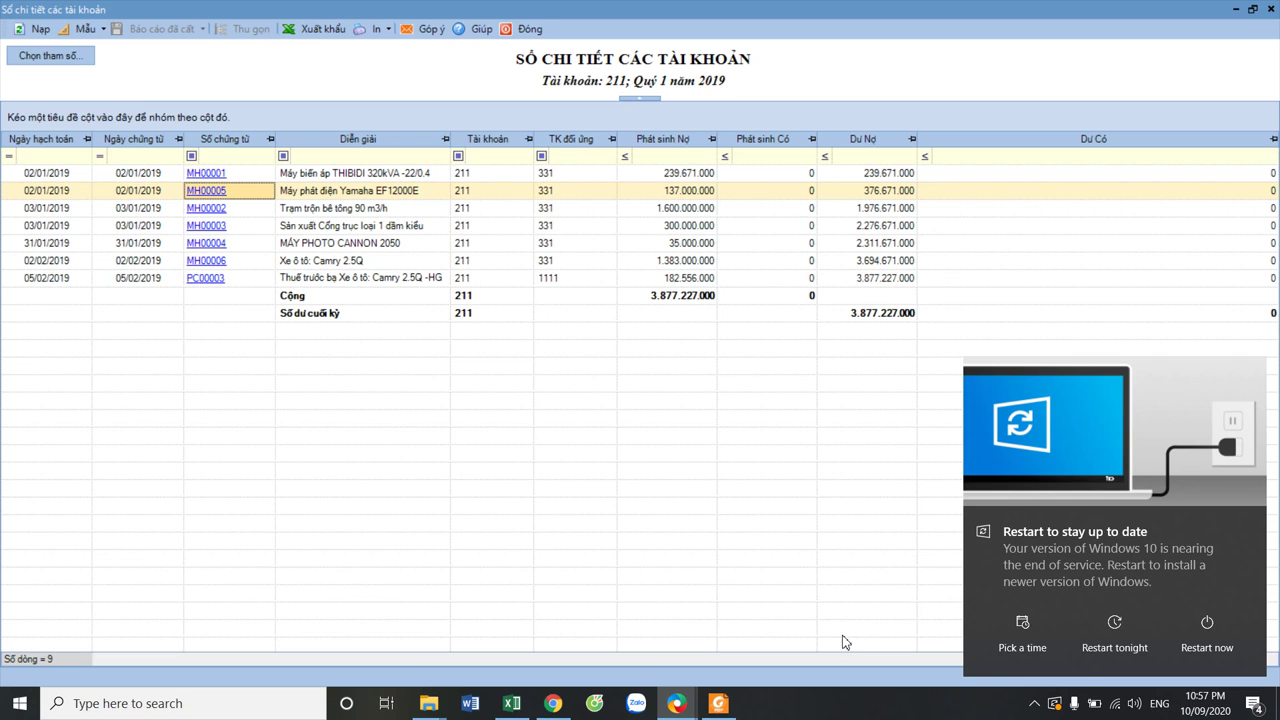
{"action": "left_click", "coordinate": [1118, 628]}
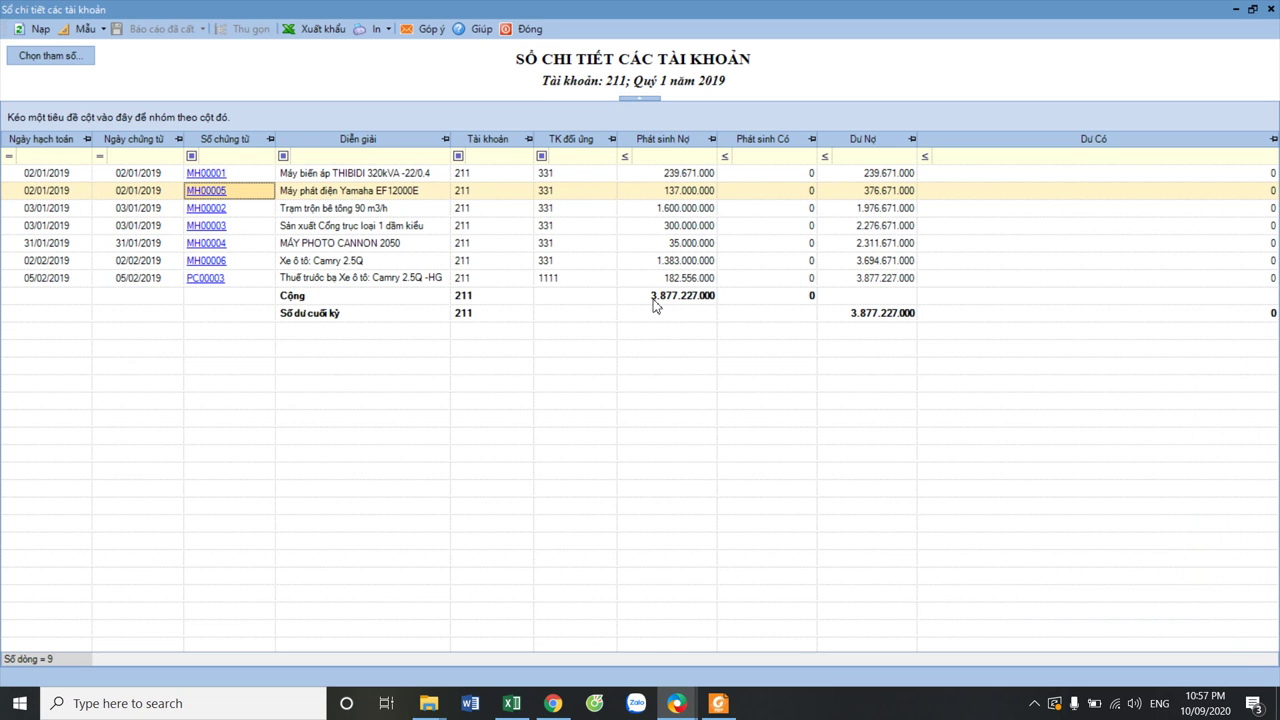
Switch to the Excel journal and compare its fixed-asset total in N460 with the account 214 total on the Khauhao sheet
{"action": "left_click", "coordinate": [512, 703]}
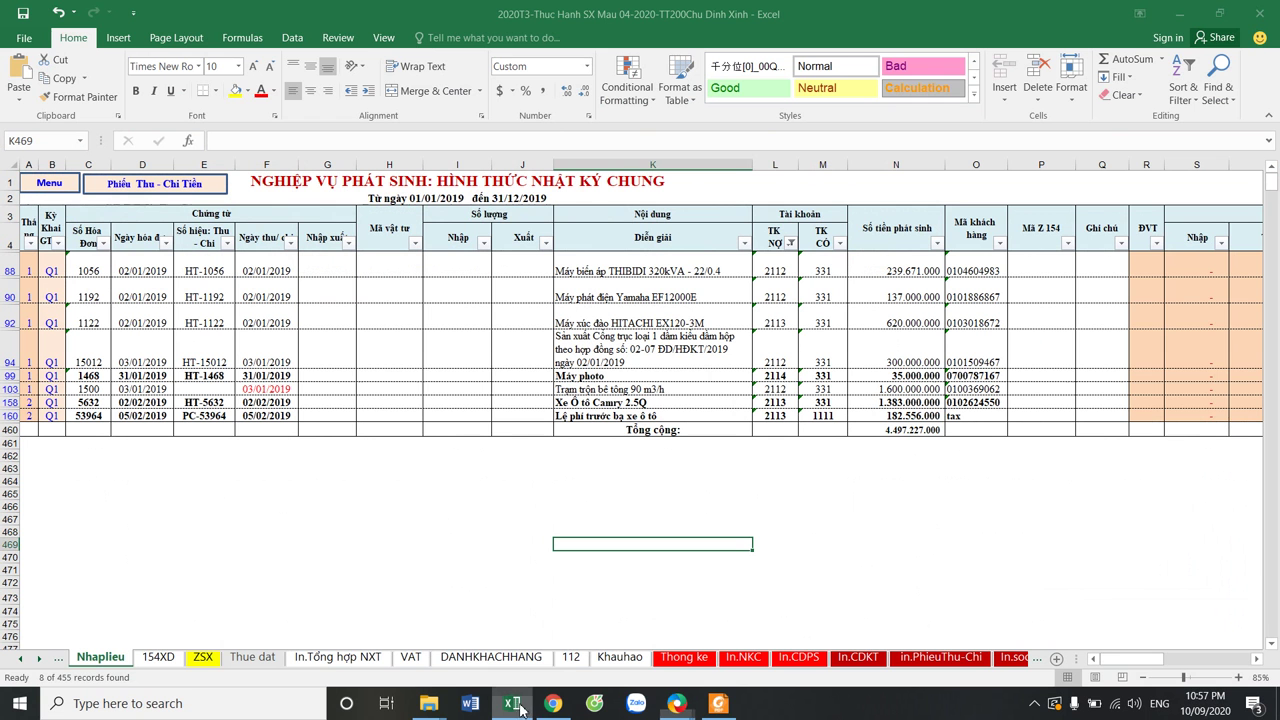
{"action": "left_click", "coordinate": [900, 430]}
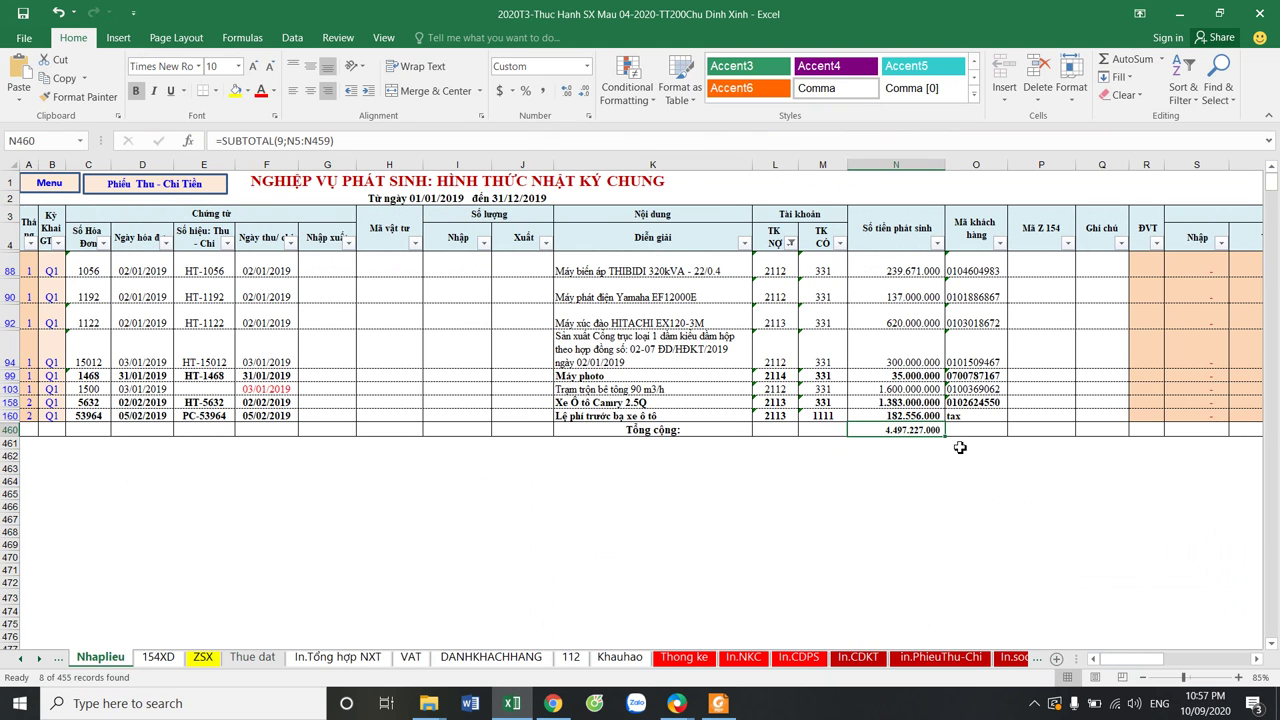
{"action": "left_click", "coordinate": [620, 657]}
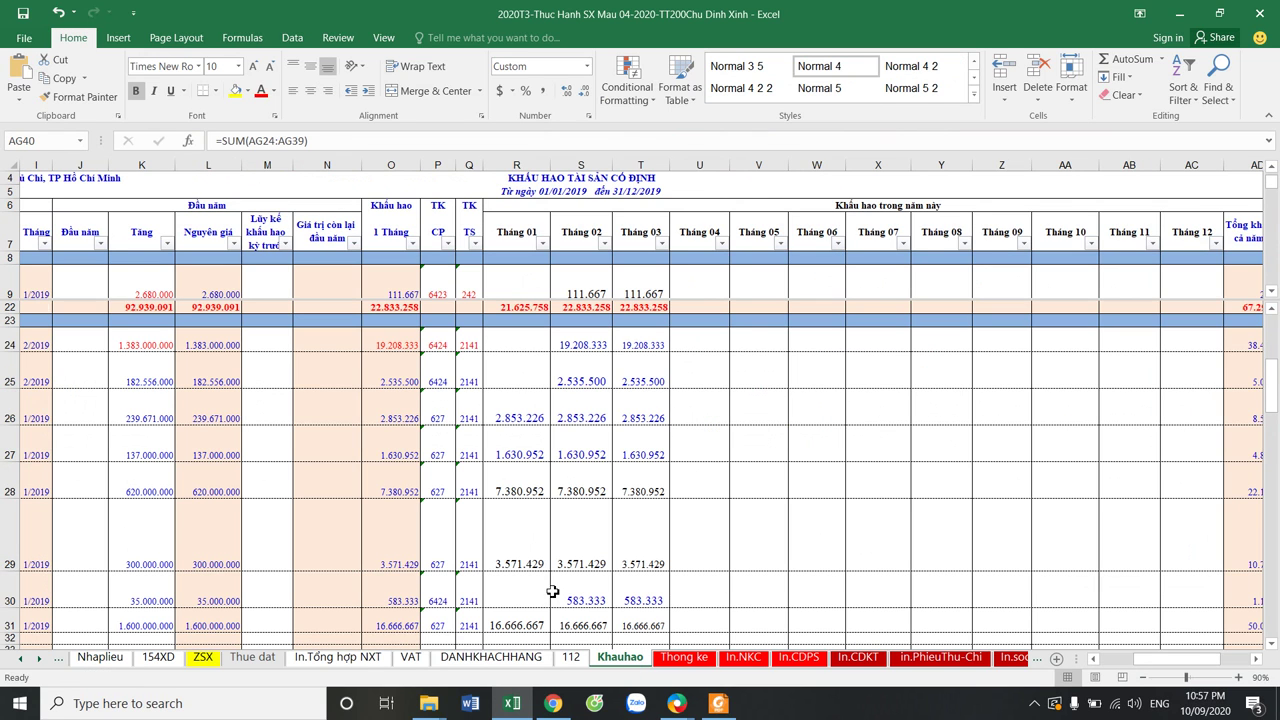
{"action": "scroll", "coordinate": [612, 540], "scroll_direction": "down", "scroll_amount": 1}
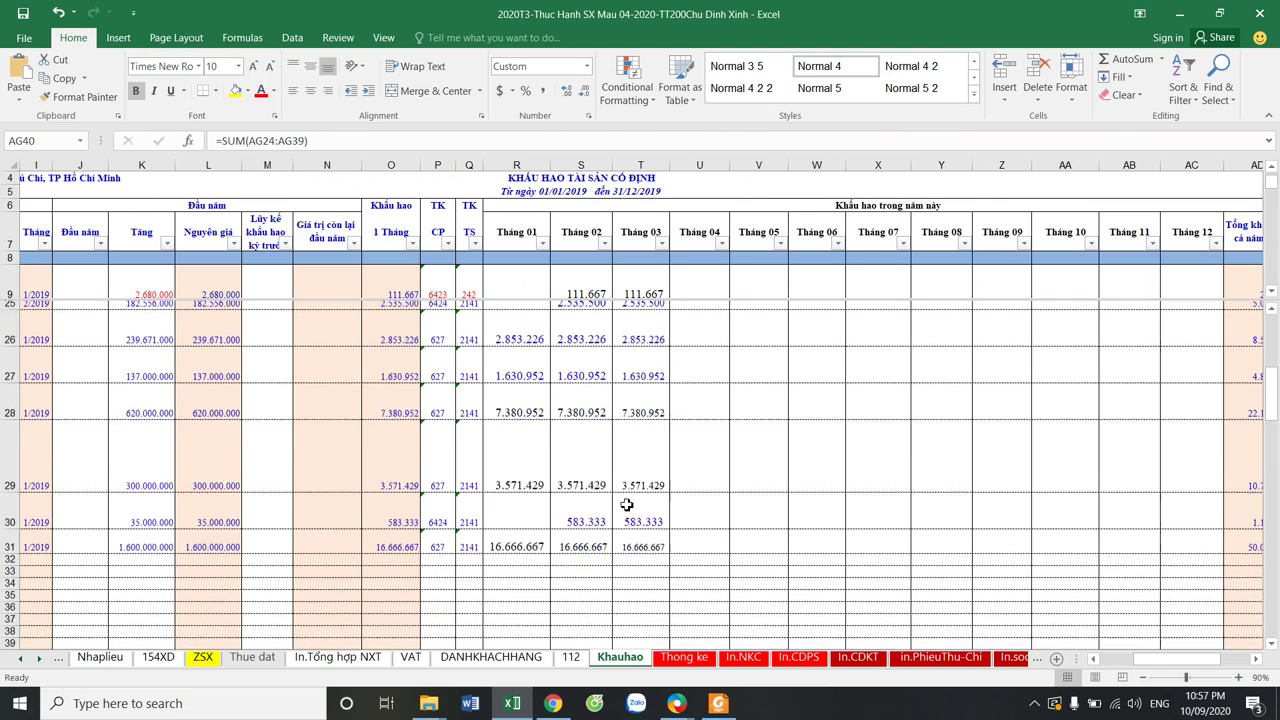
{"action": "scroll", "coordinate": [626, 505], "scroll_direction": "down", "scroll_amount": 1}
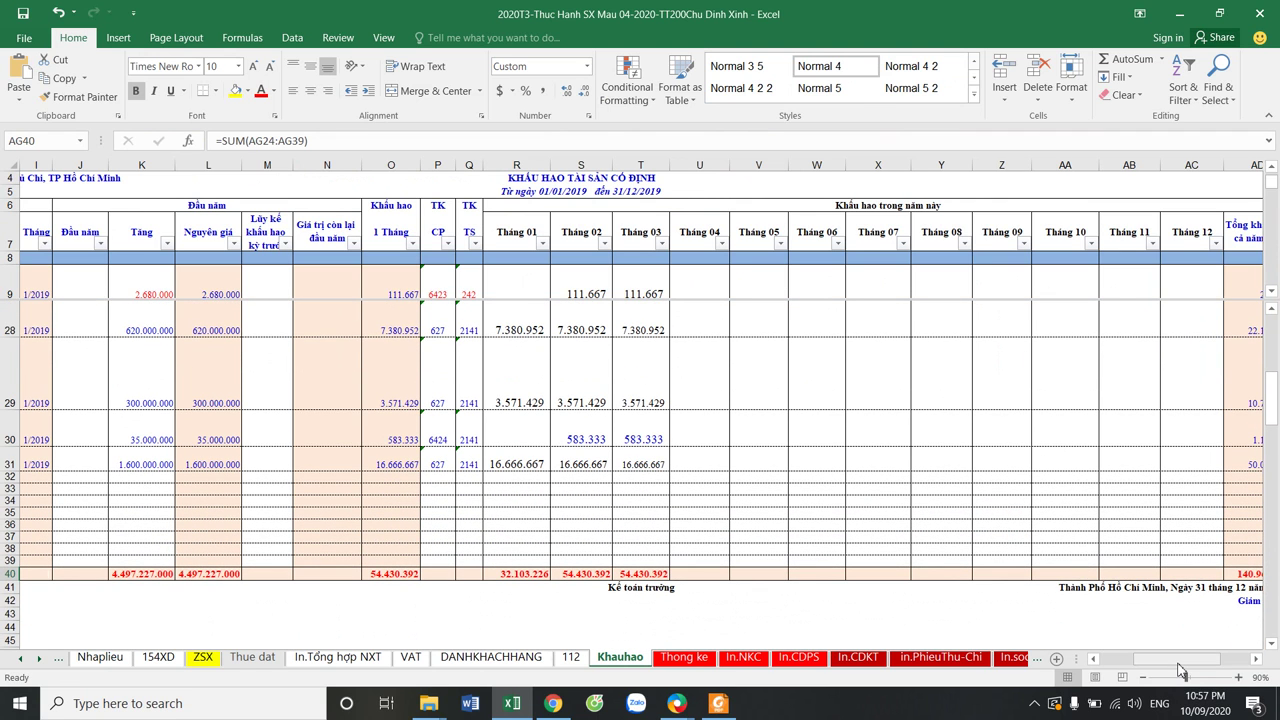
{"action": "left_click_drag", "start_coordinate": [1179, 662], "coordinate": [1102, 664]}
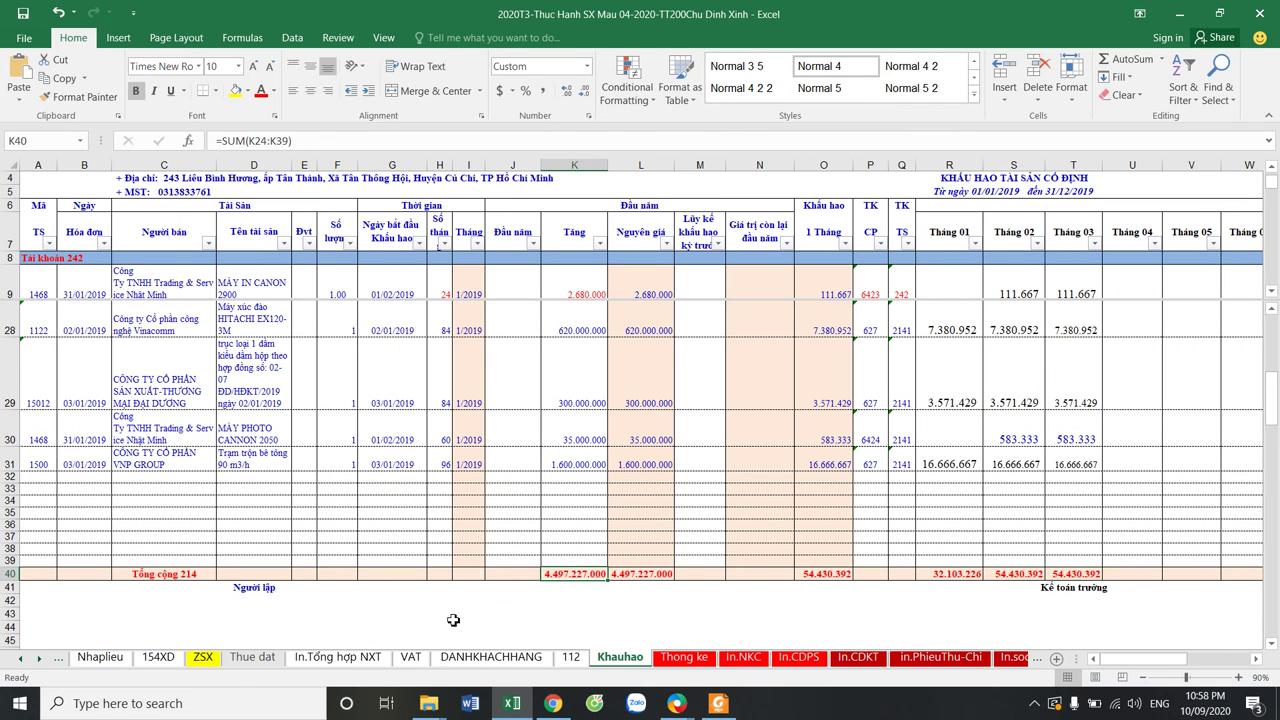
{"action": "left_click", "coordinate": [101, 658]}
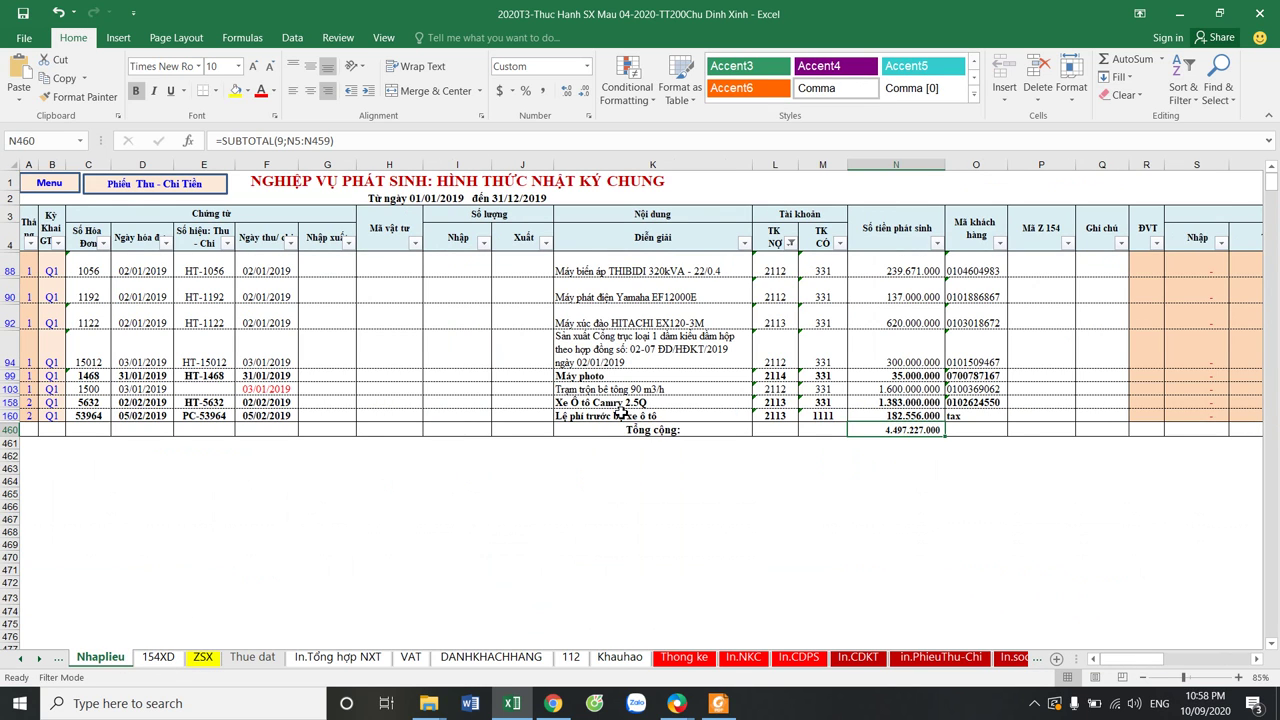
{"action": "left_click", "coordinate": [899, 291]}
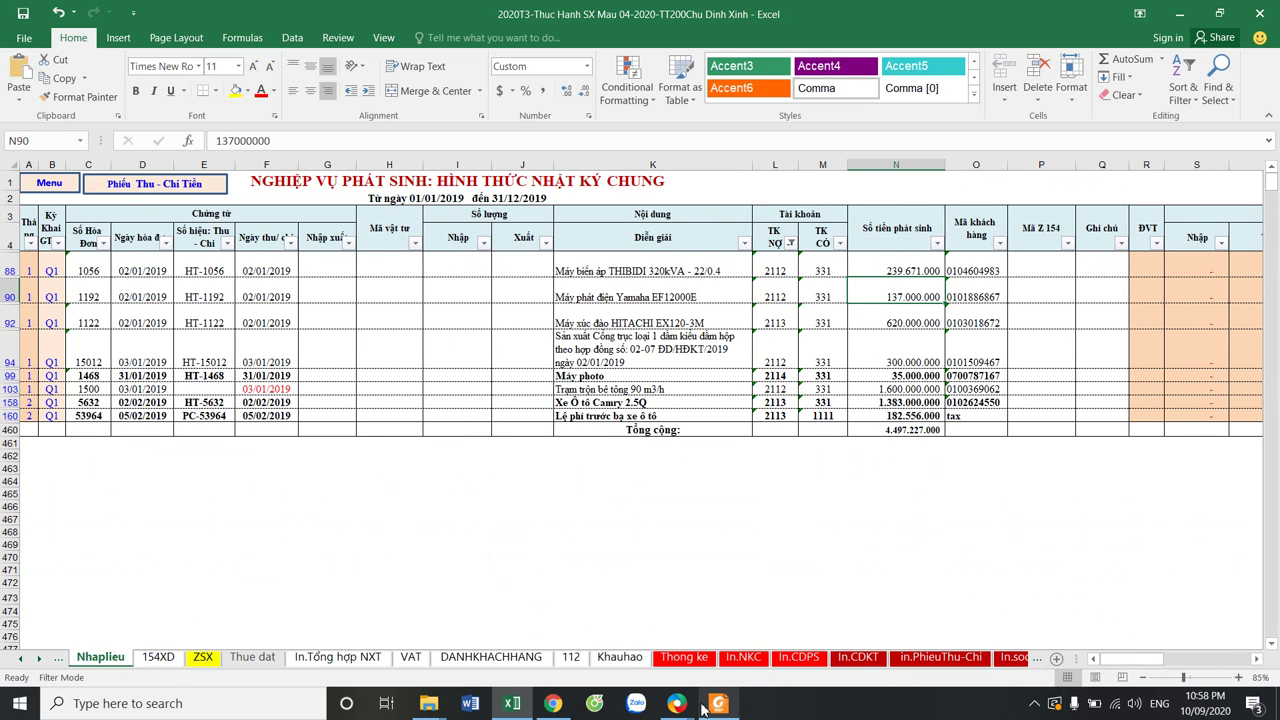
Return to MISA, reopen the account 211 ledger from the trial balance in a floating window, and close the older copy
{"action": "mouse_move", "coordinate": [685, 710]}
{"action": "left_click", "coordinate": [834, 622]}
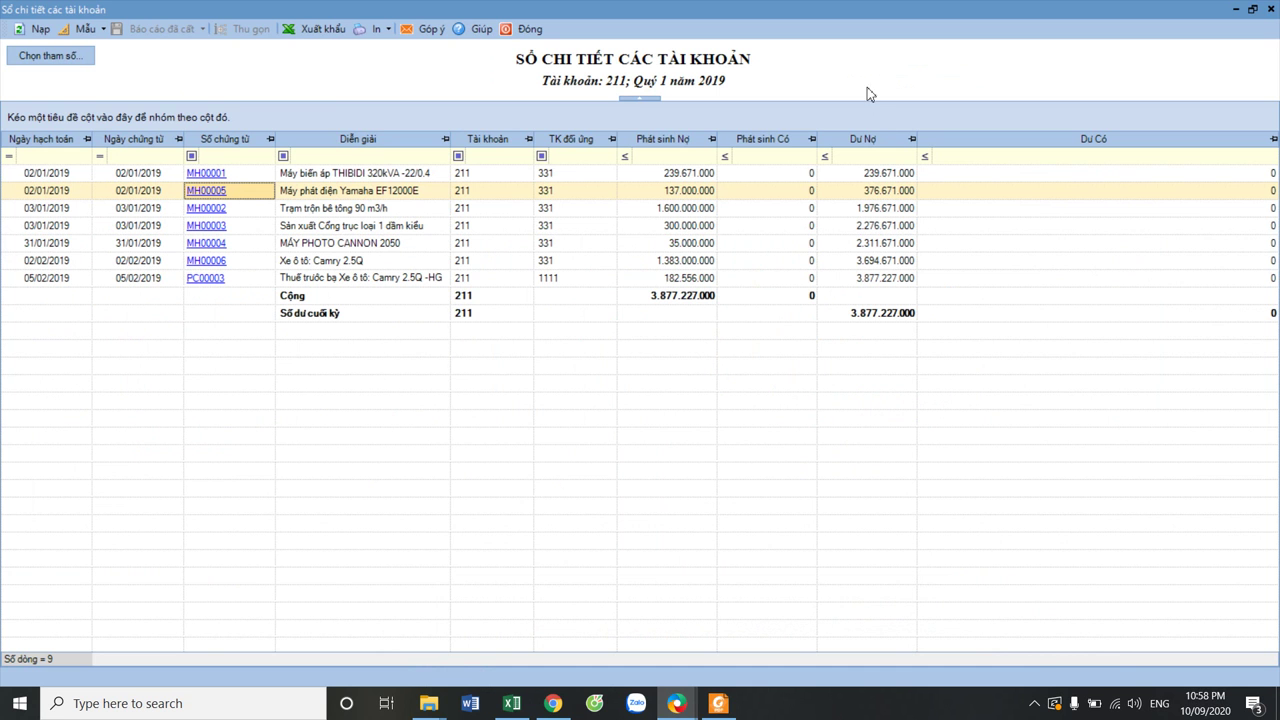
{"action": "left_click_drag", "start_coordinate": [857, 20], "coordinate": [1058, 142]}
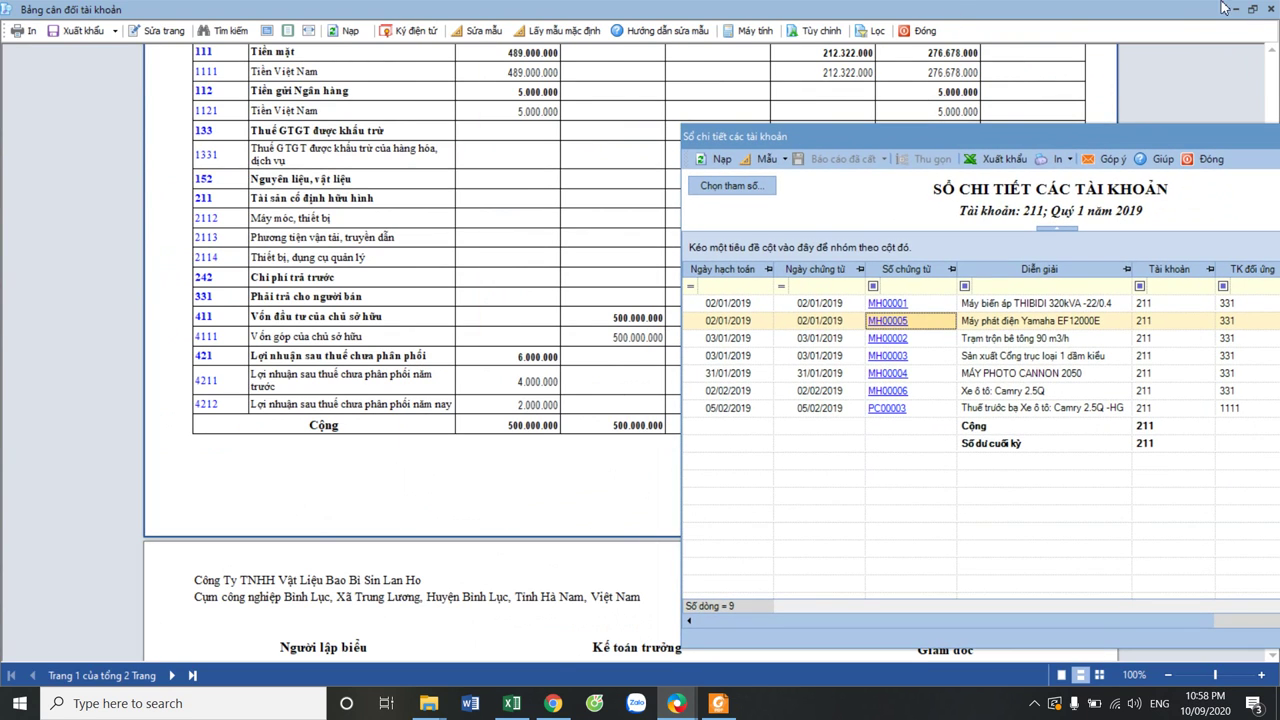
{"action": "left_click", "coordinate": [1254, 10]}
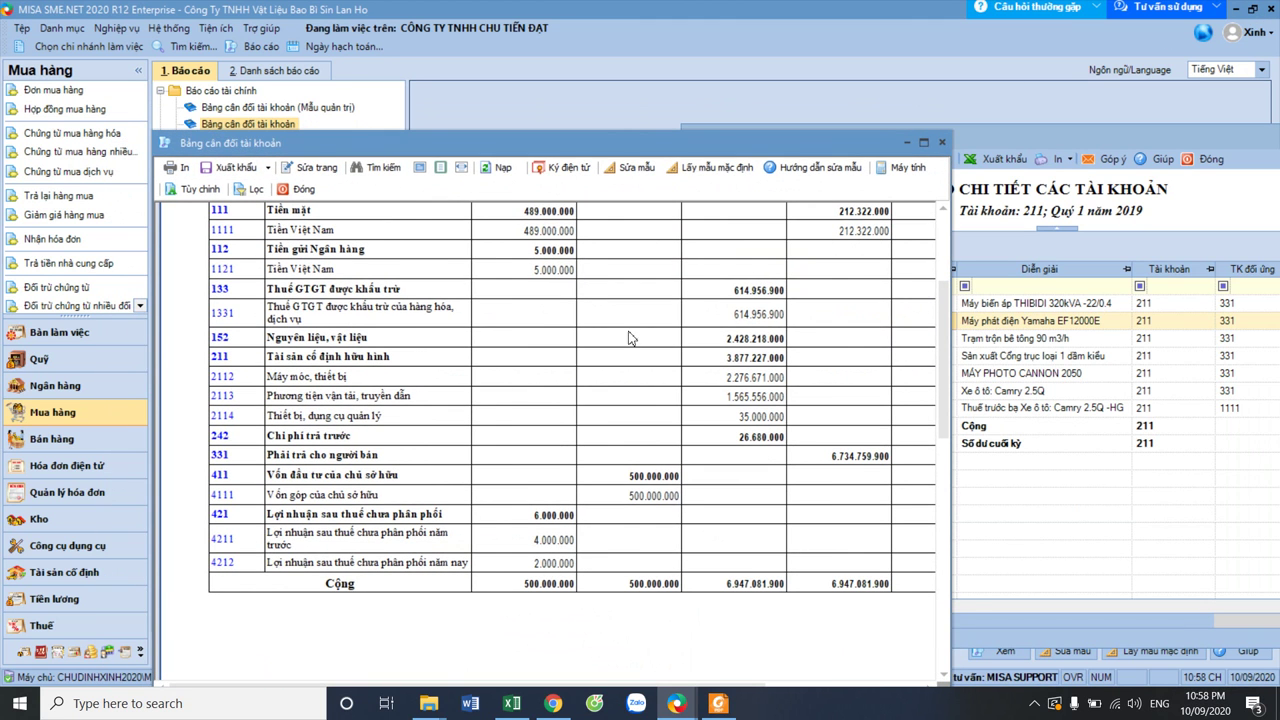
{"action": "double_click", "coordinate": [222, 356]}
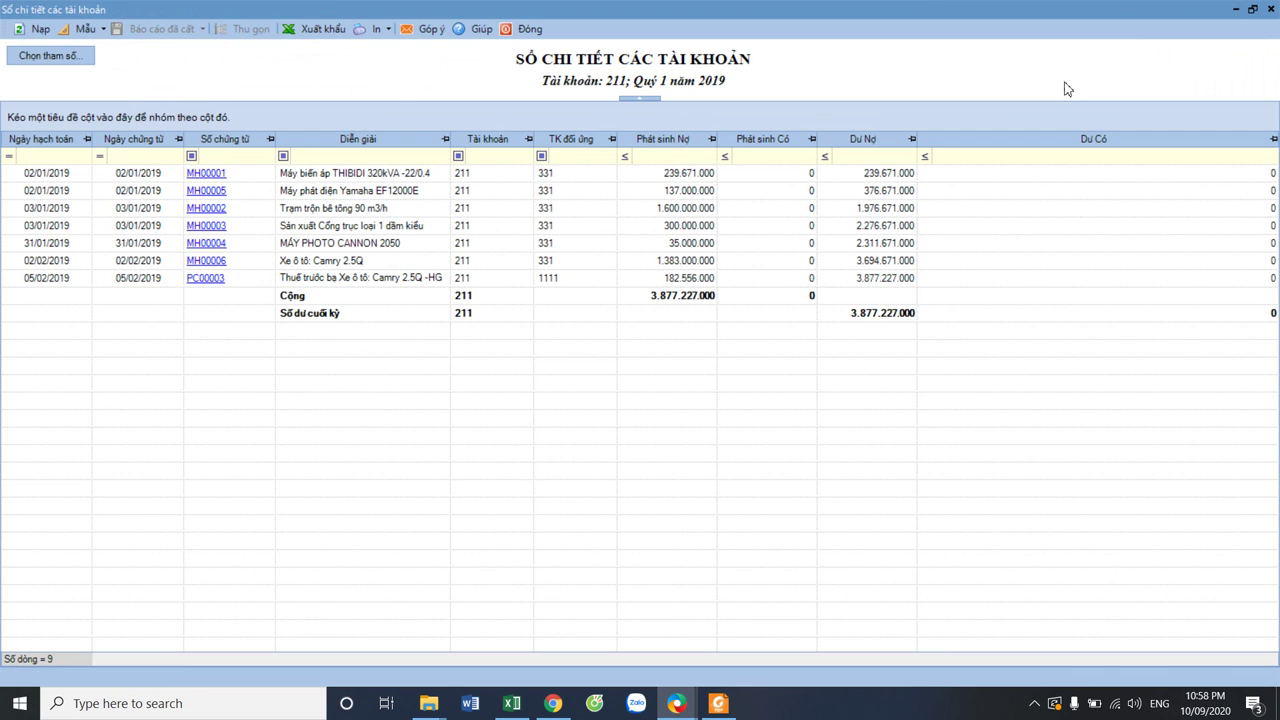
{"action": "left_click", "coordinate": [1252, 9]}
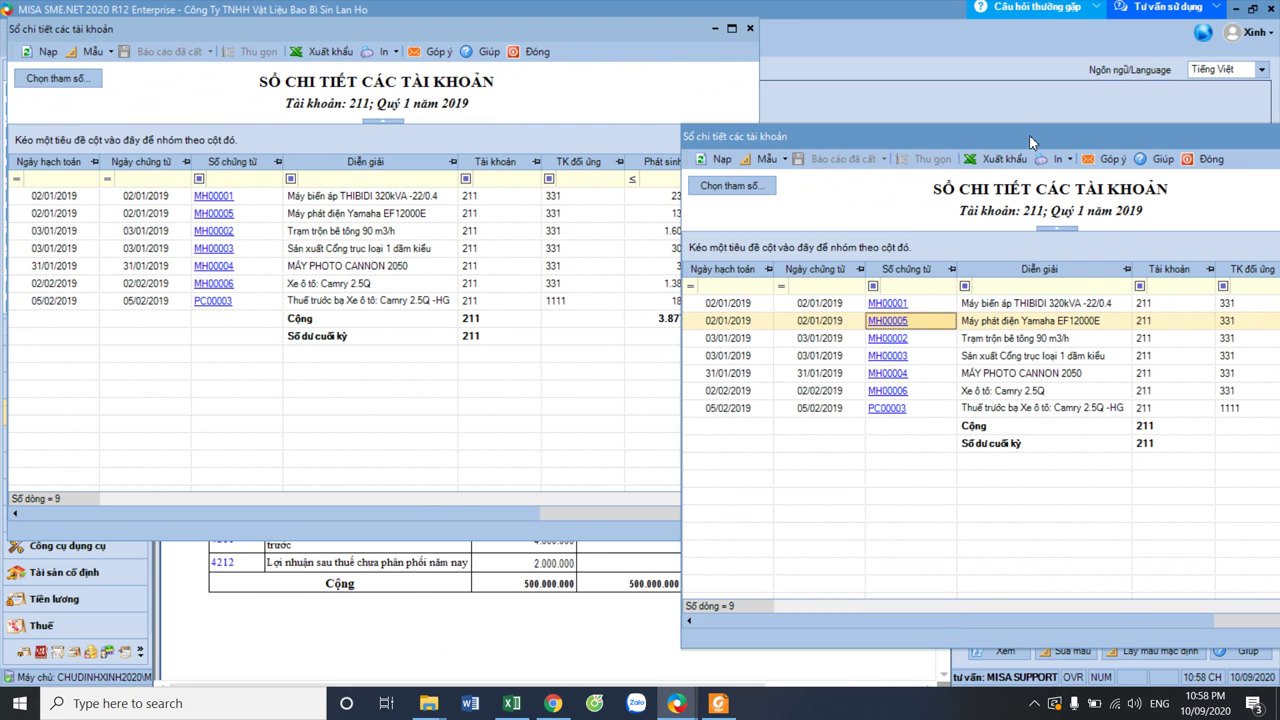
{"action": "left_click_drag", "start_coordinate": [1029, 134], "coordinate": [725, 270]}
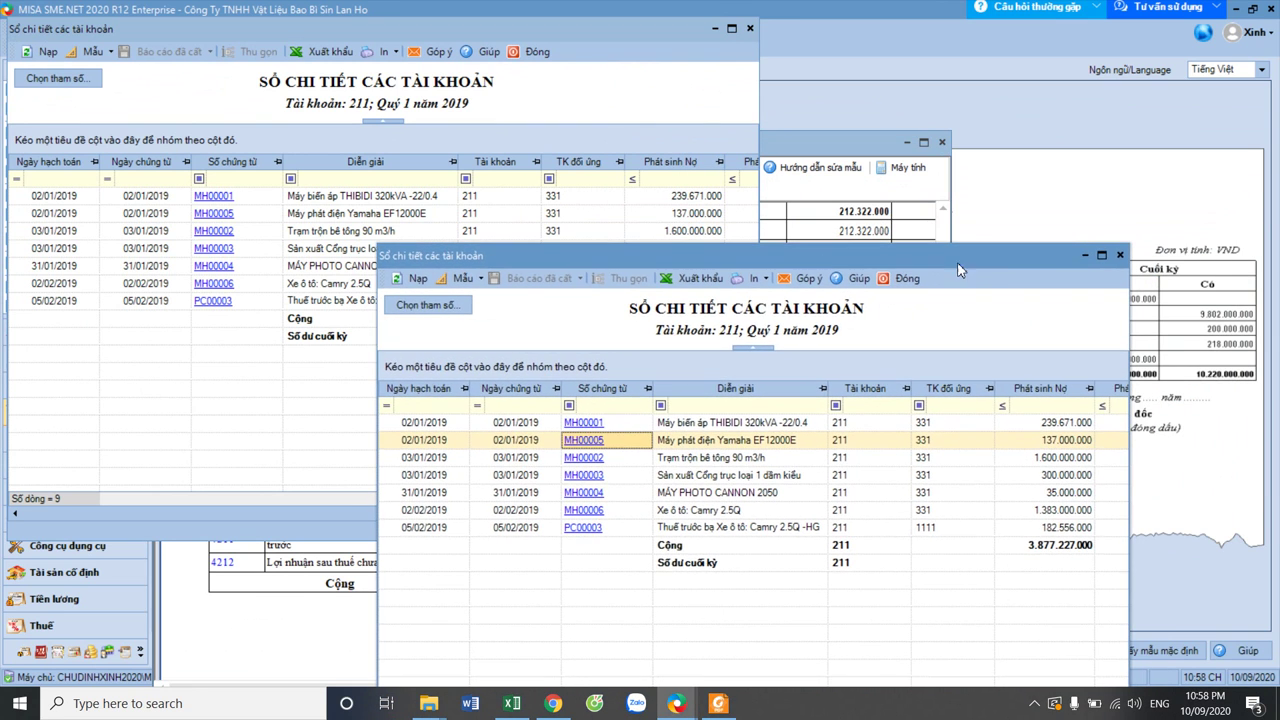
{"action": "left_click", "coordinate": [1119, 255]}
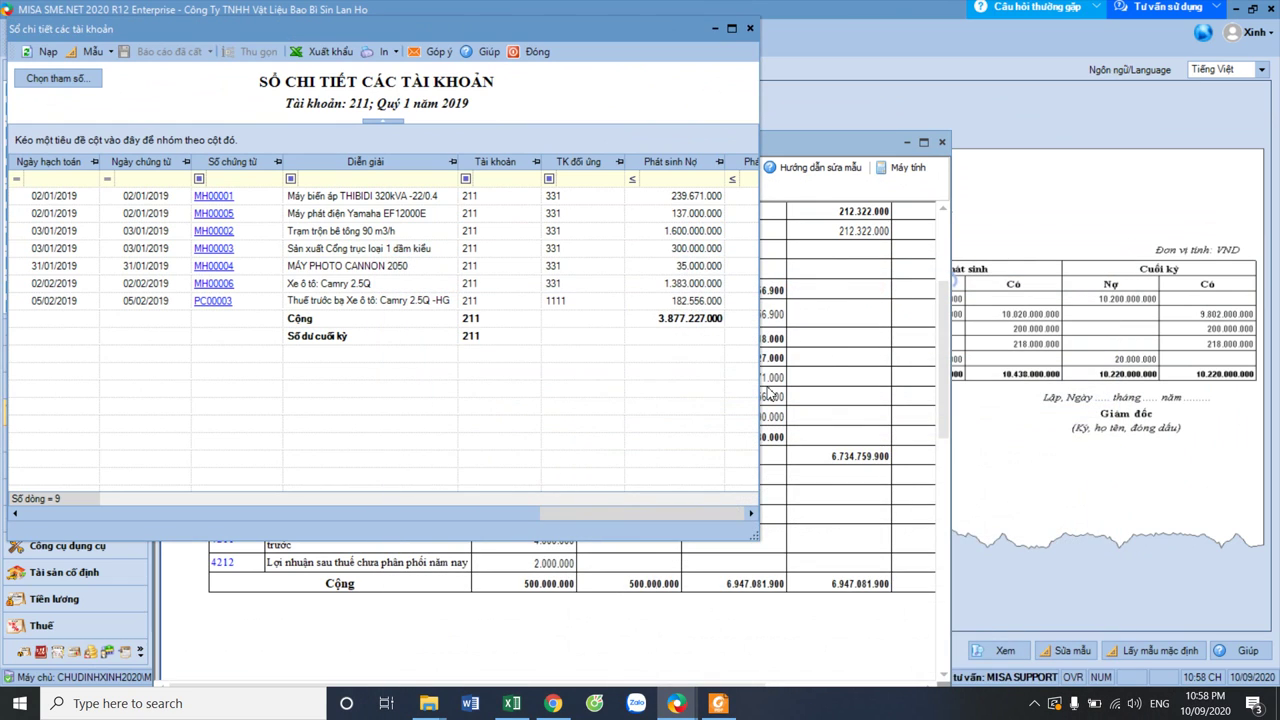
Arrange the Excel journal window beside MISA's account 211 ledger, with the journal's description, account and amount columns in view
{"action": "left_click", "coordinate": [526, 703]}
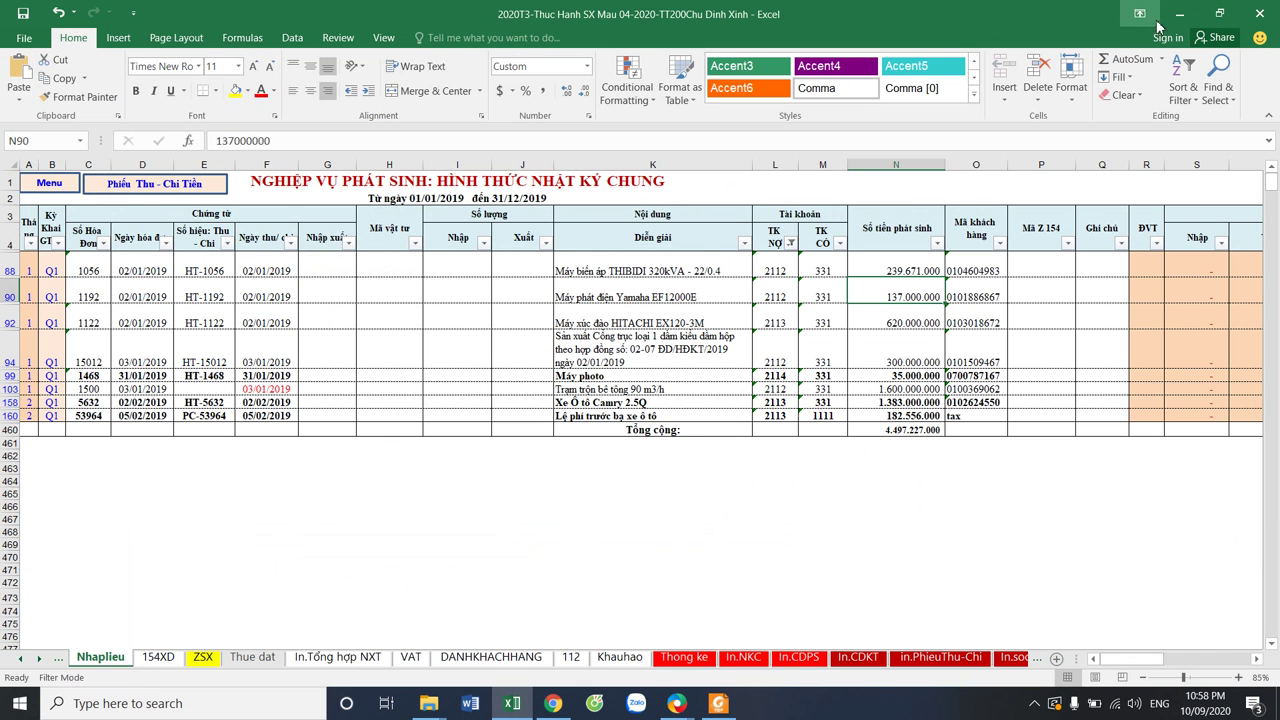
{"action": "left_click", "coordinate": [1218, 14]}
{"action": "left_click_drag", "start_coordinate": [330, 24], "coordinate": [1040, 18]}
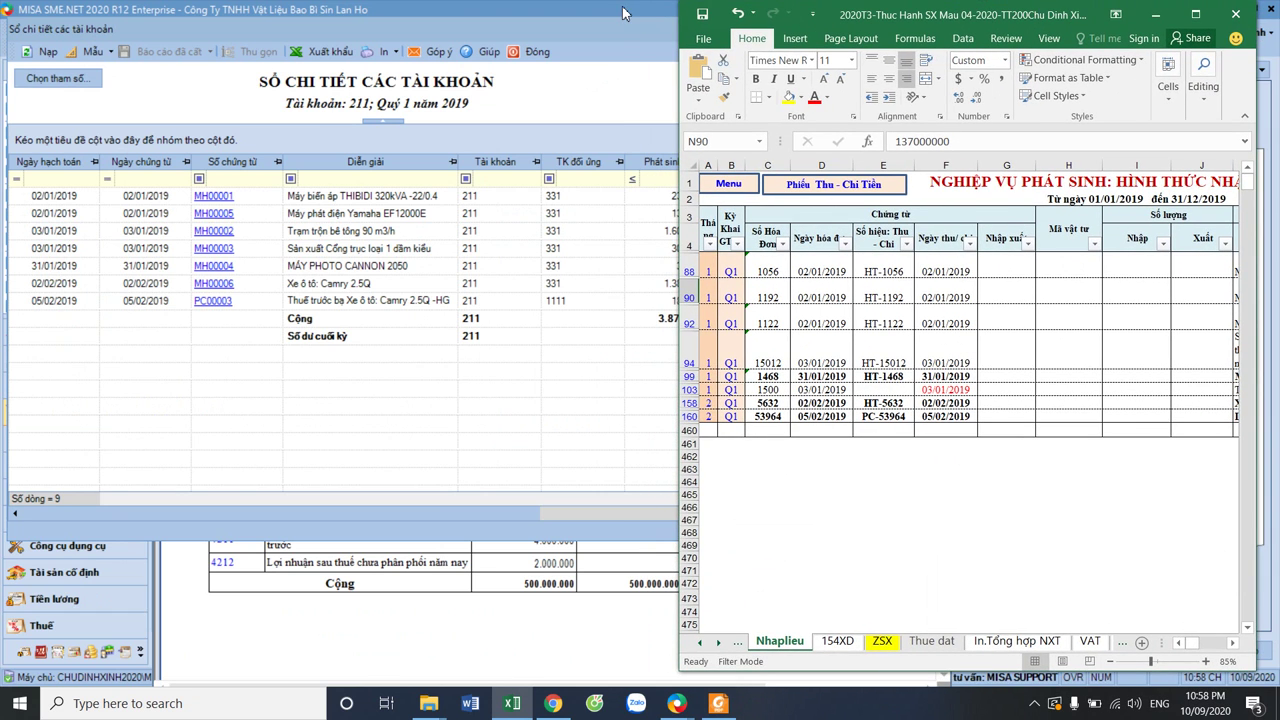
{"action": "double_click", "coordinate": [533, 20]}
{"action": "left_click_drag", "start_coordinate": [534, 29], "coordinate": [464, 27]}
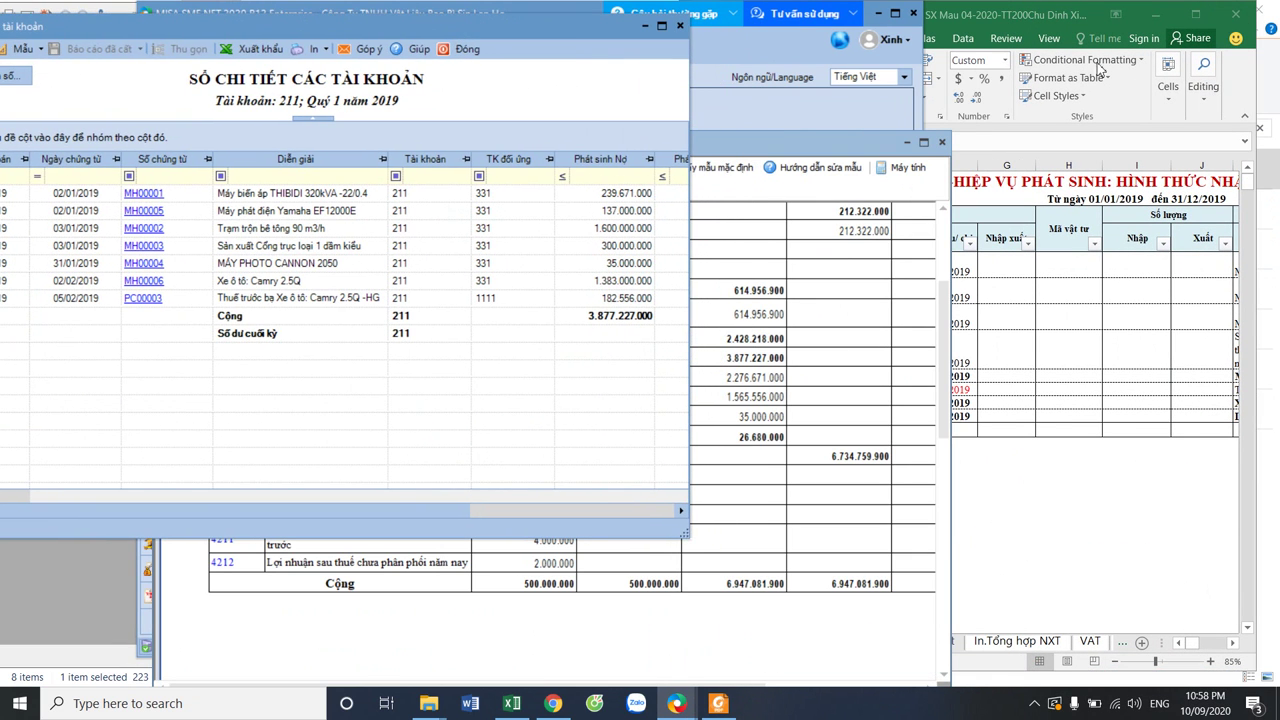
{"action": "left_click", "coordinate": [1062, 25]}
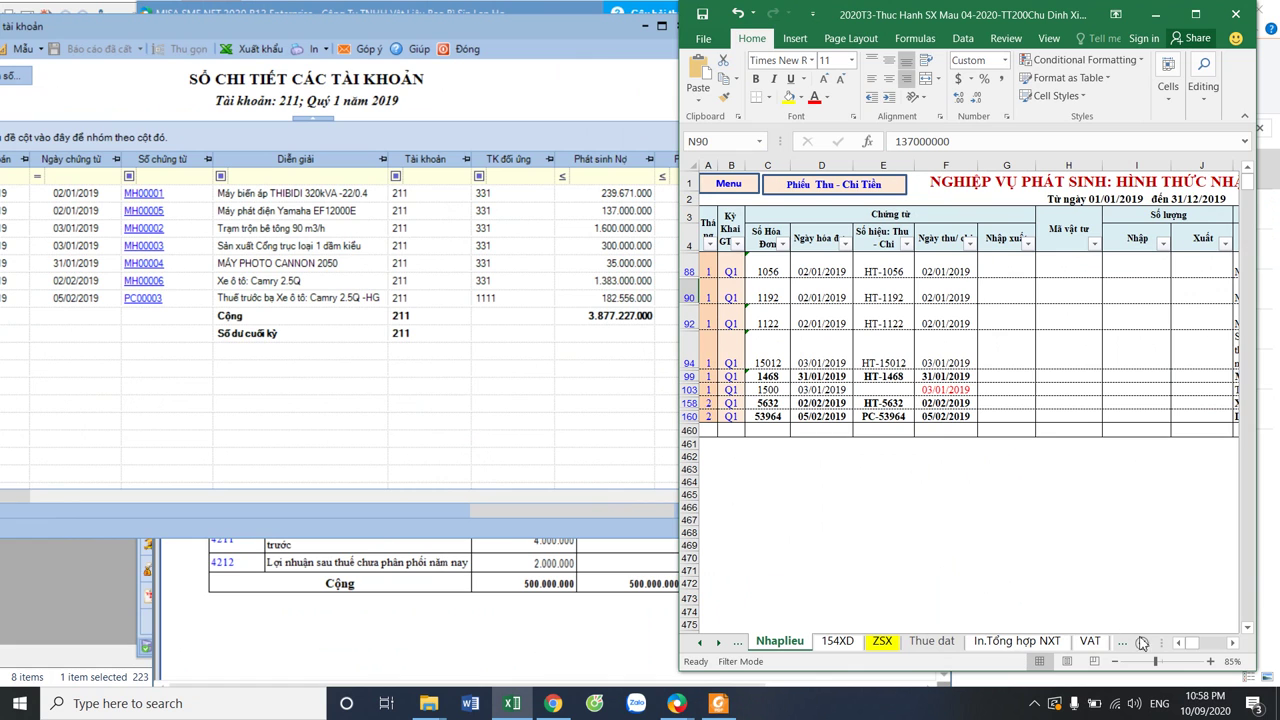
{"action": "left_click", "coordinate": [1234, 645]}
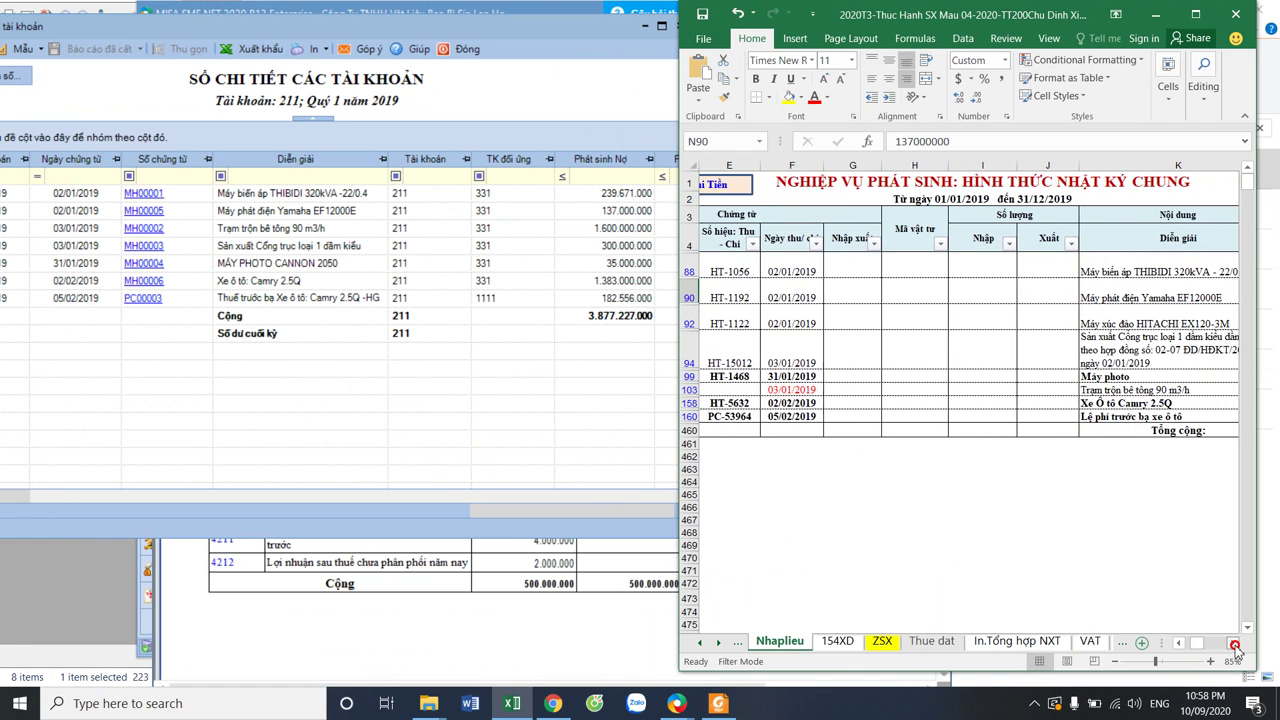
{"action": "left_click", "coordinate": [1234, 645]}
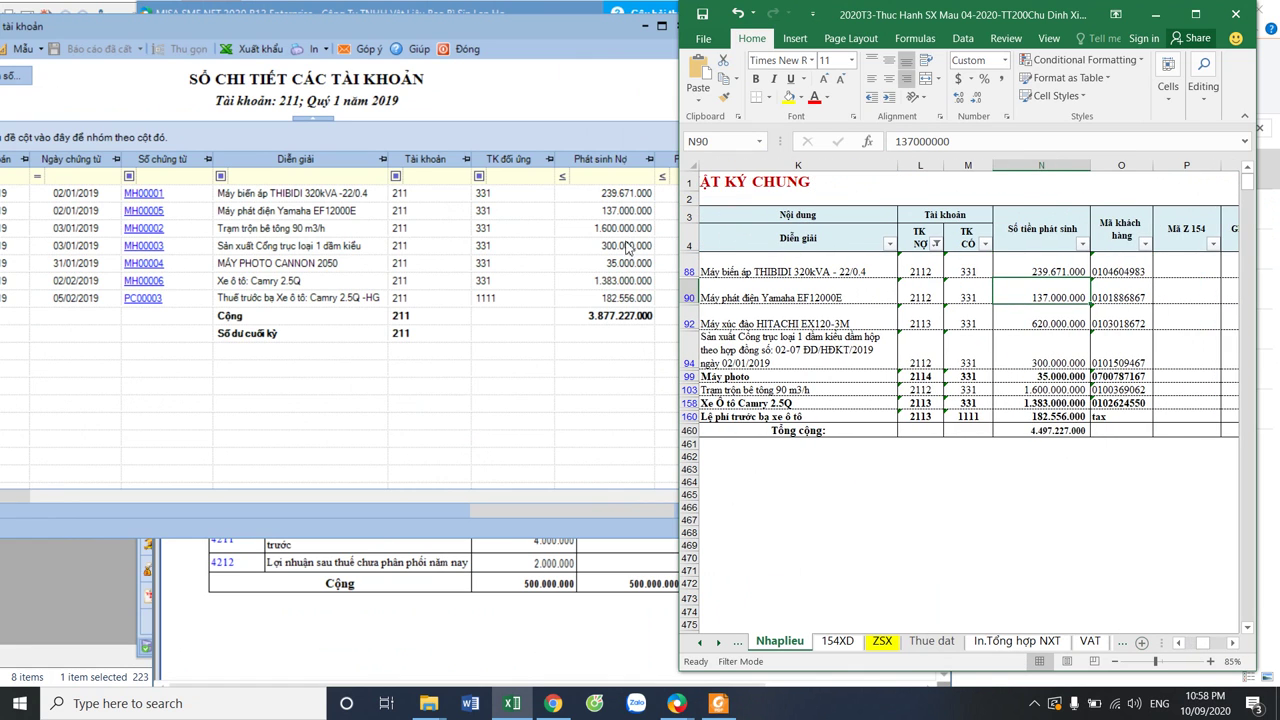
Mark the THIBIDI transformer and Yamaha EF12000E generator amounts (N88 and N90) in the Excel journal with blue font
{"action": "left_click", "coordinate": [1045, 272]}
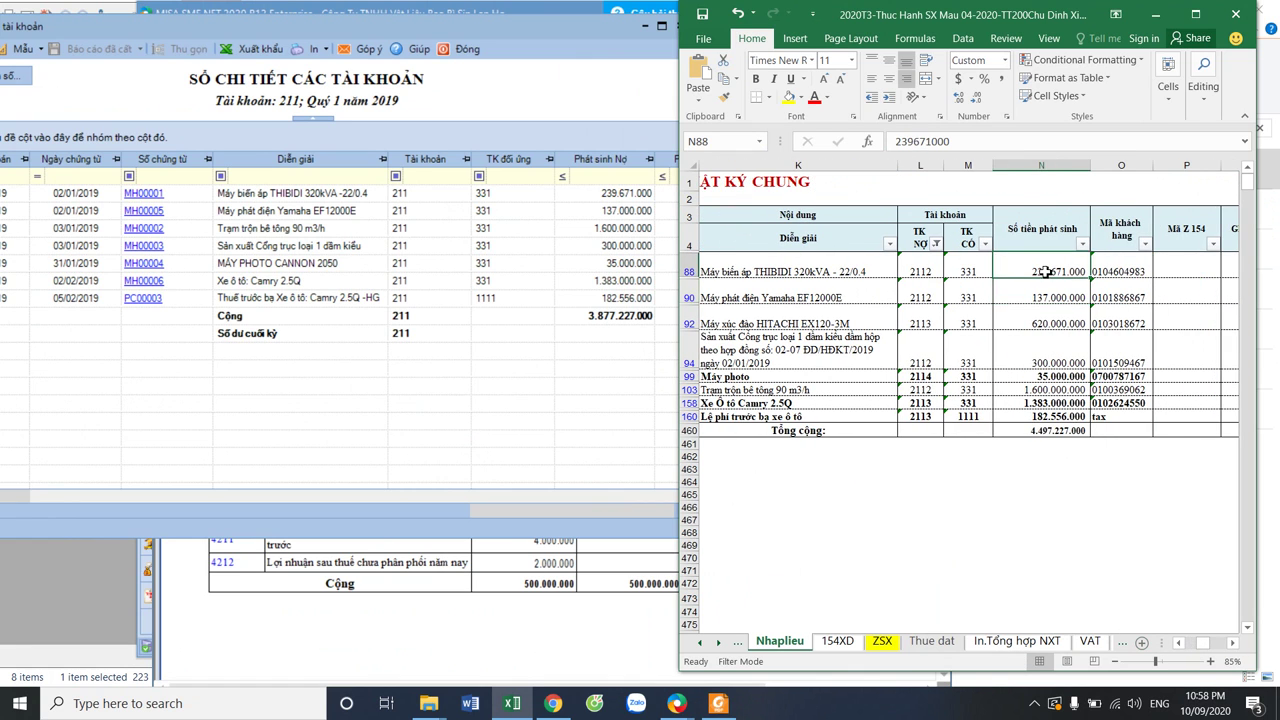
{"action": "left_click", "coordinate": [827, 97]}
{"action": "left_click", "coordinate": [878, 258]}
{"action": "left_click", "coordinate": [1040, 297]}
{"action": "left_click", "coordinate": [814, 97]}
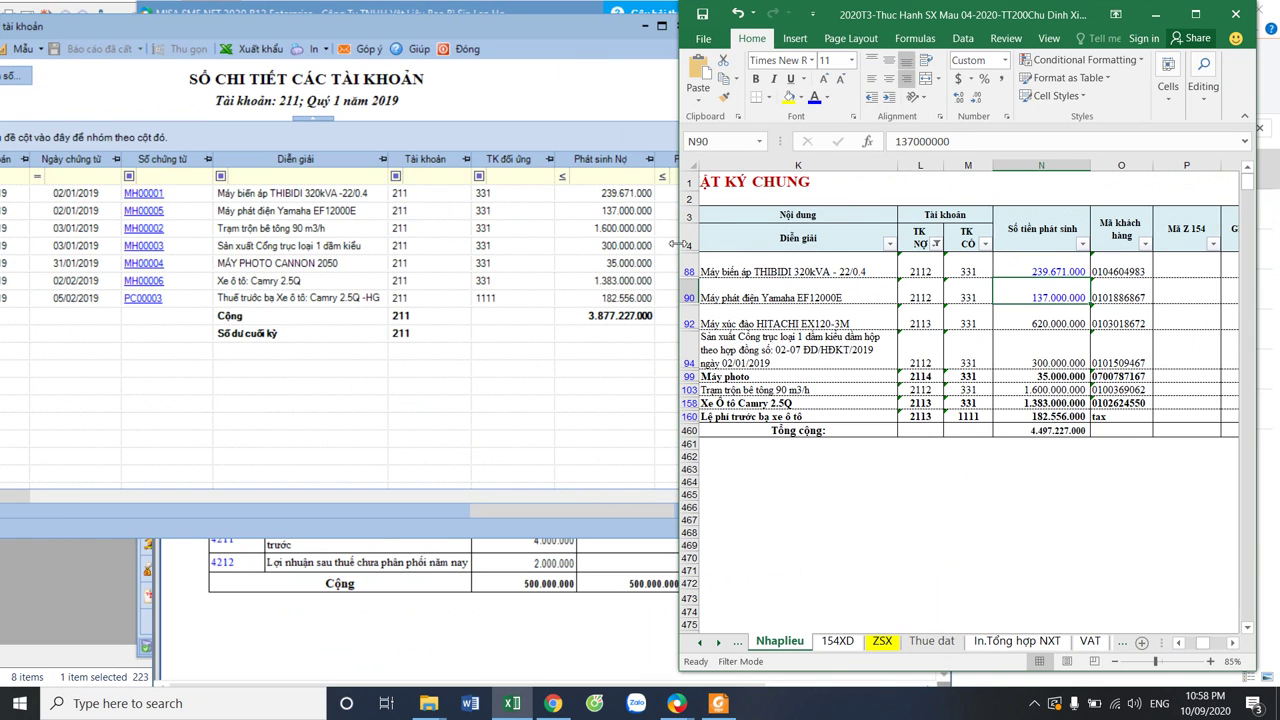
Mark the amounts in N103, N94, N99, N158 and N160 with blue font as matching MISA's ledger
{"action": "left_click", "coordinate": [1055, 389]}
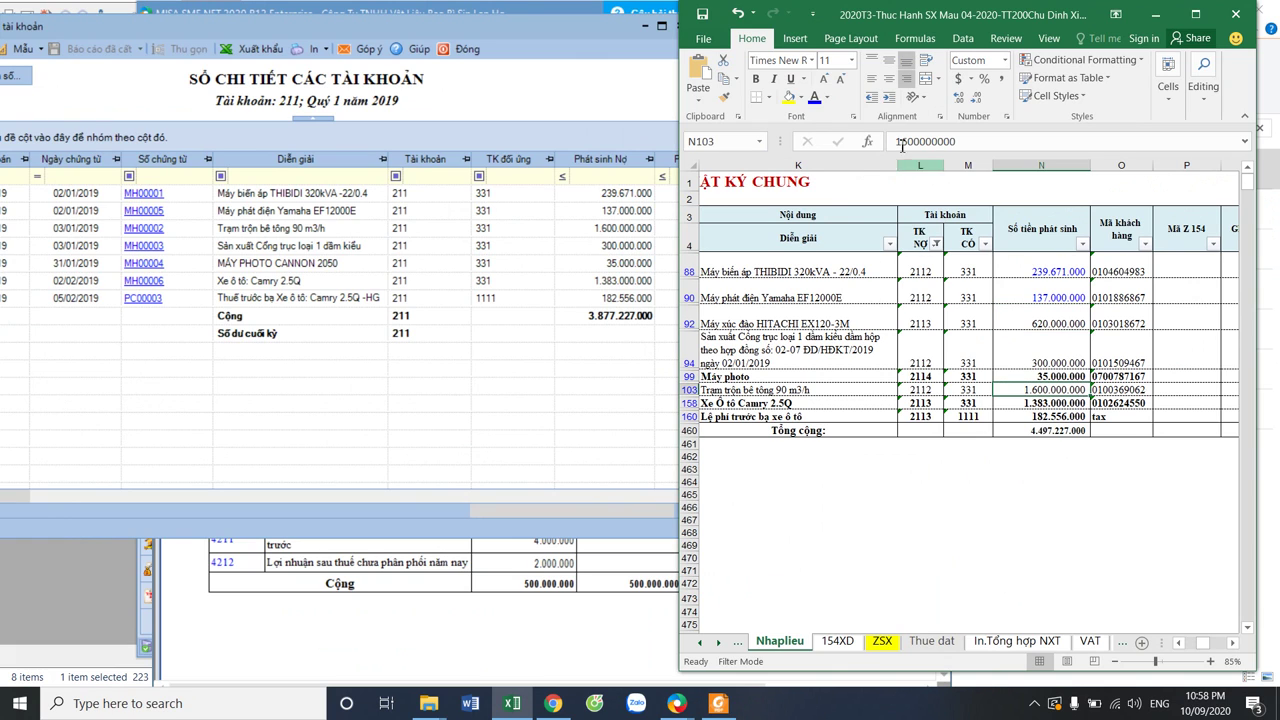
{"action": "left_click", "coordinate": [818, 100]}
{"action": "left_click", "coordinate": [1060, 357]}
{"action": "left_click", "coordinate": [818, 100]}
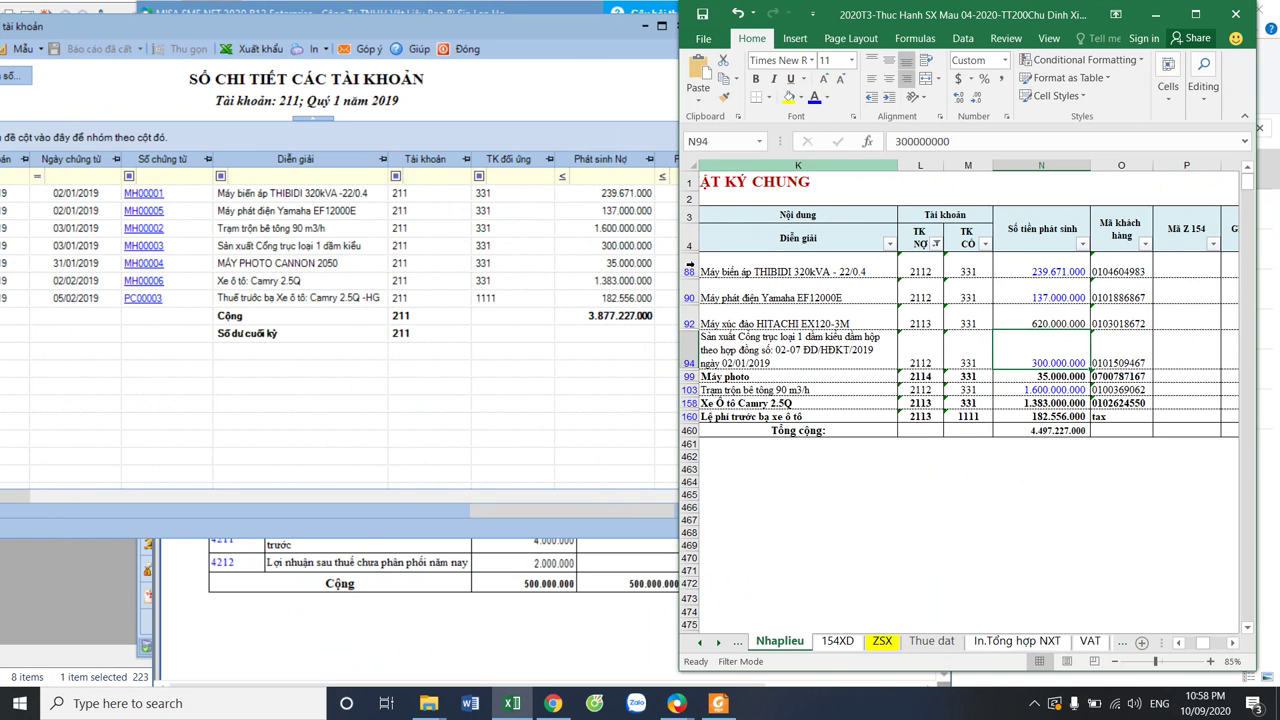
{"action": "left_click", "coordinate": [1060, 377]}
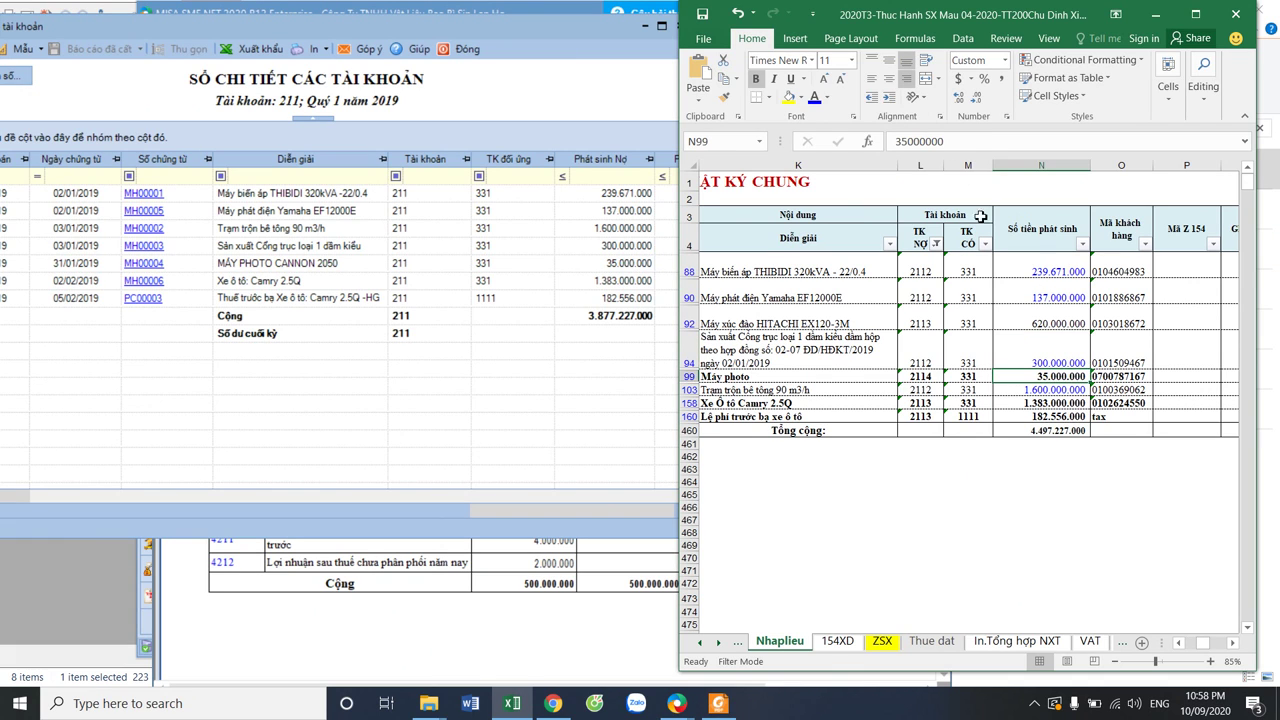
{"action": "left_click", "coordinate": [816, 100]}
{"action": "left_click", "coordinate": [1082, 404]}
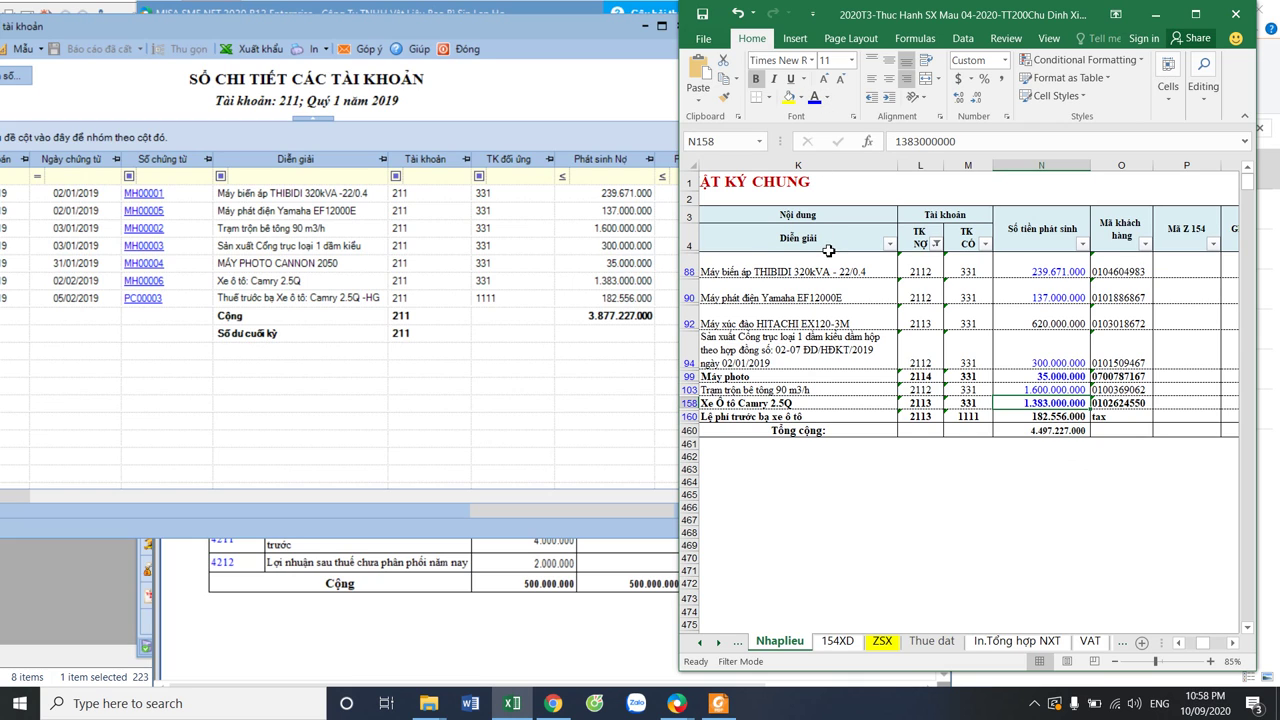
{"action": "left_click", "coordinate": [1047, 417]}
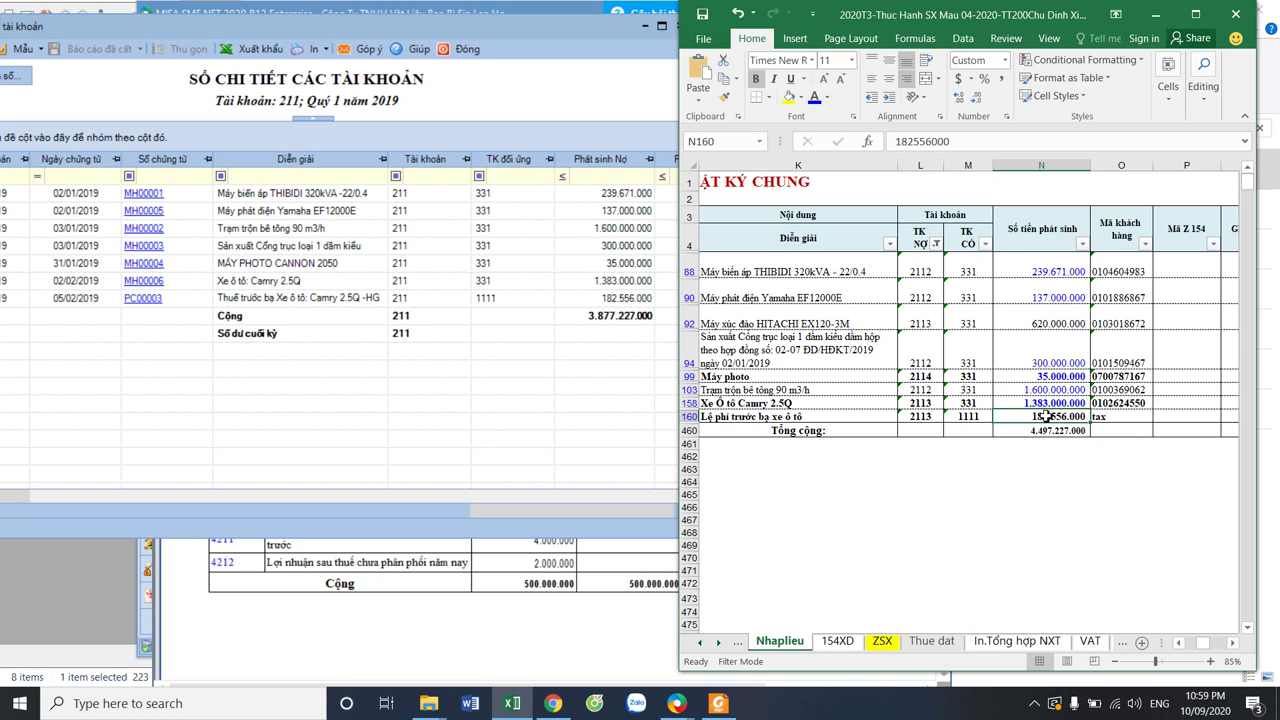
Check the HITACHI EX120-3M excavator amount in row 92 and look up that row's invoice number in the journal
{"action": "left_click", "coordinate": [1056, 317]}
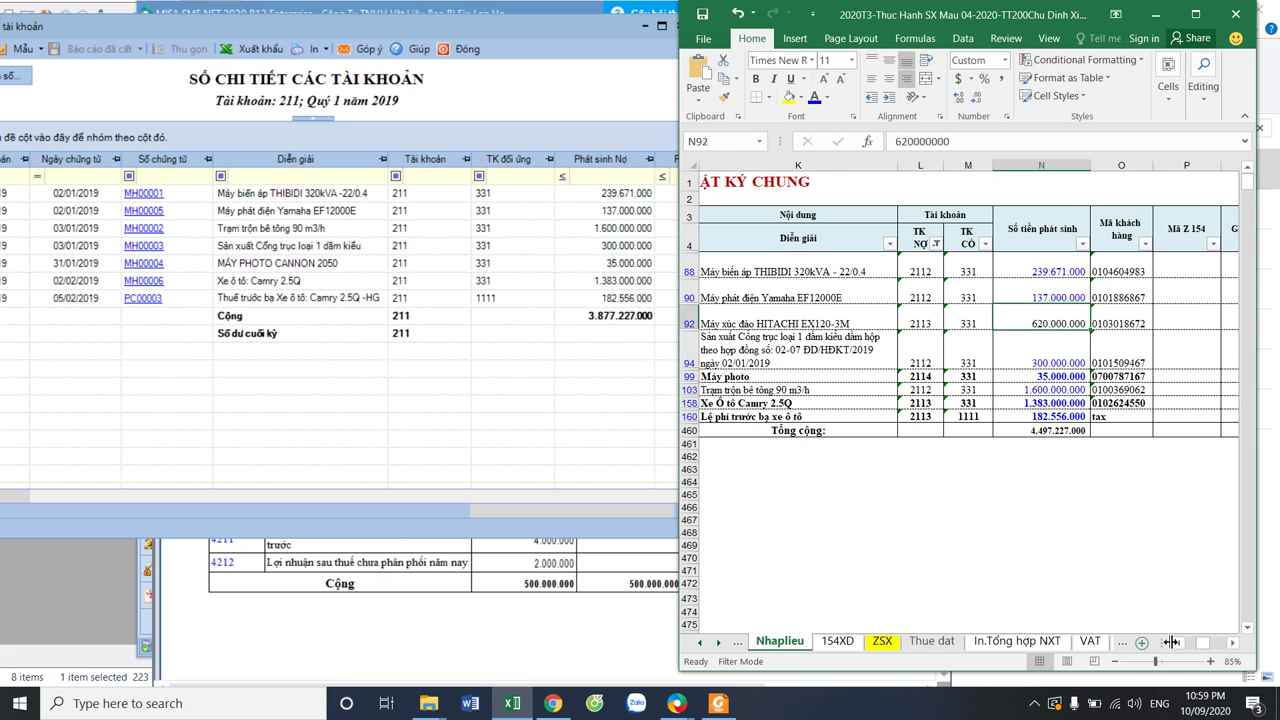
{"action": "left_click", "coordinate": [1195, 645]}
{"action": "left_click", "coordinate": [1195, 646]}
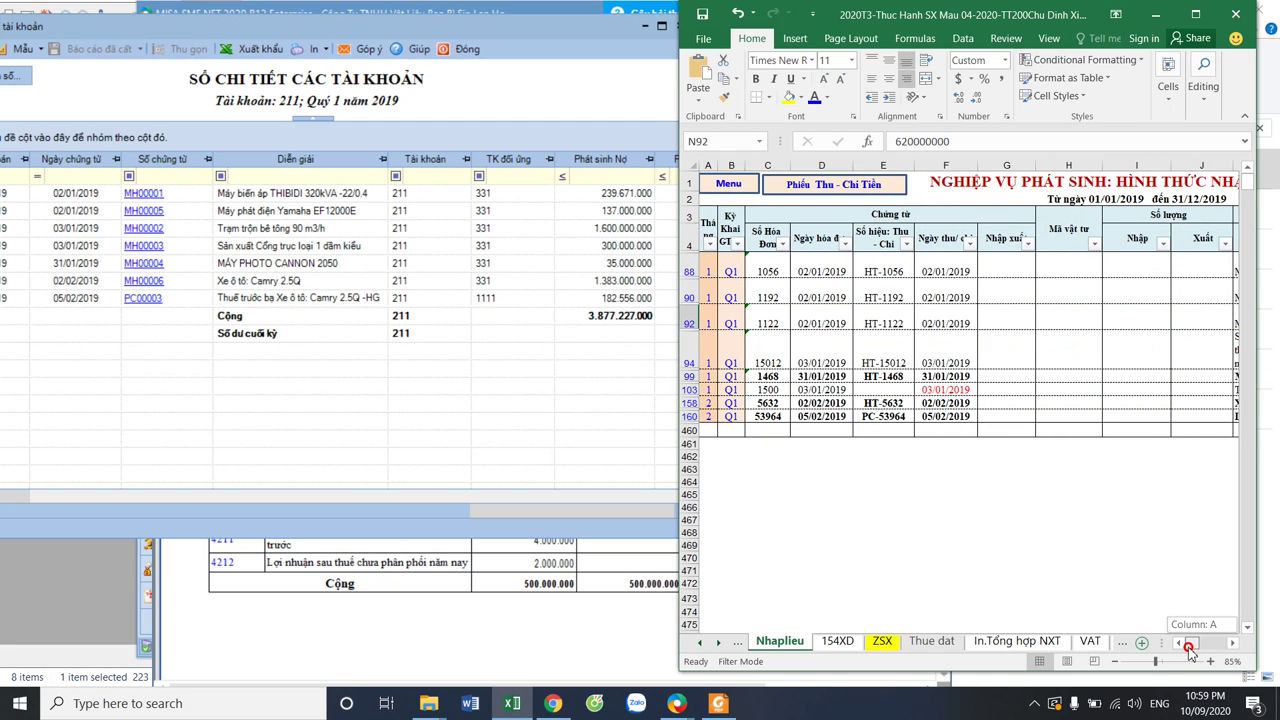
{"action": "left_click", "coordinate": [787, 324]}
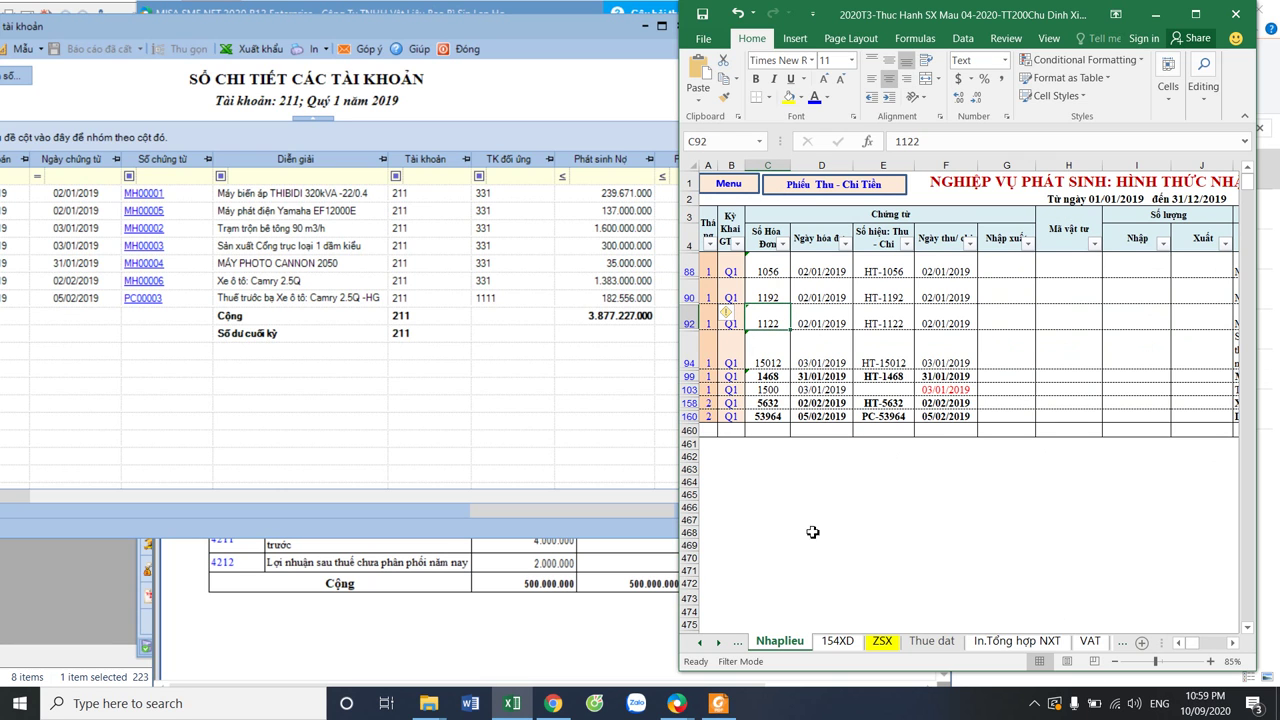
Switch to File Explorer's Finish-In Giao trinh folder and insert TSCD after "23.1-211" in the HDMV-1122 invoice PDF's file name
{"action": "mouse_move", "coordinate": [440, 708]}
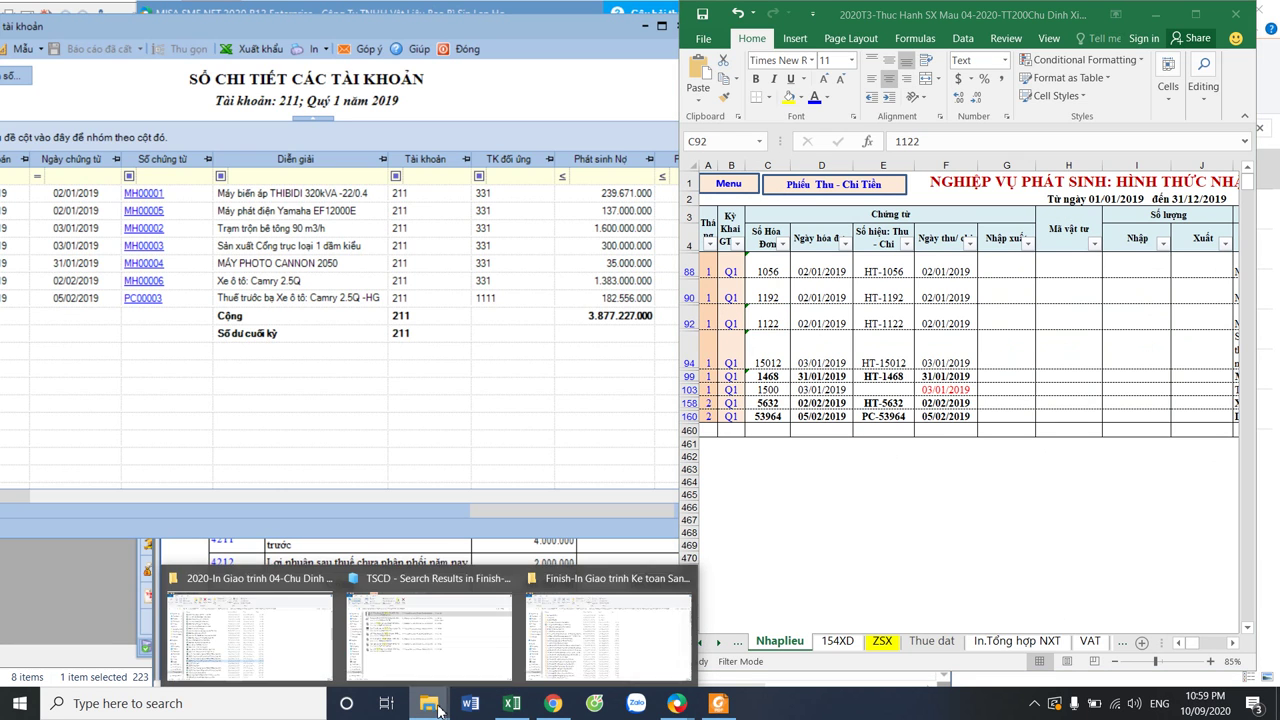
{"action": "left_click", "coordinate": [600, 623]}
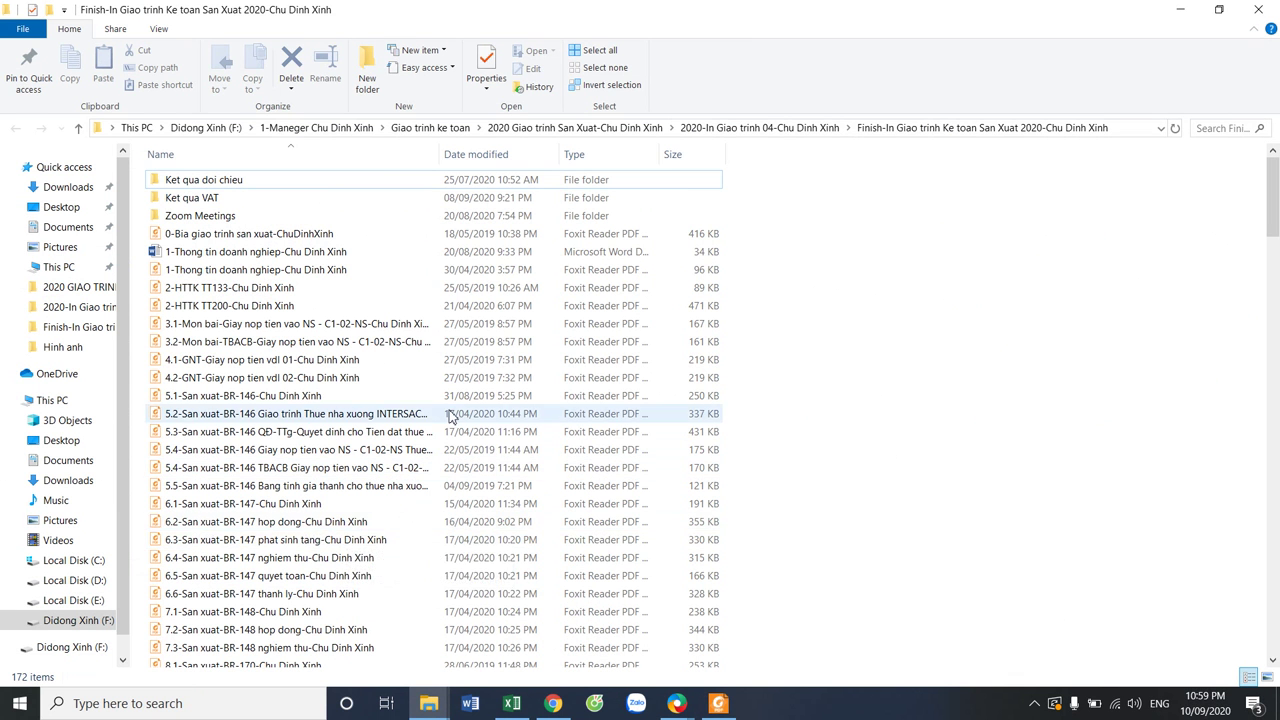
{"action": "scroll", "coordinate": [396, 584], "scroll_direction": "down", "scroll_amount": 2}
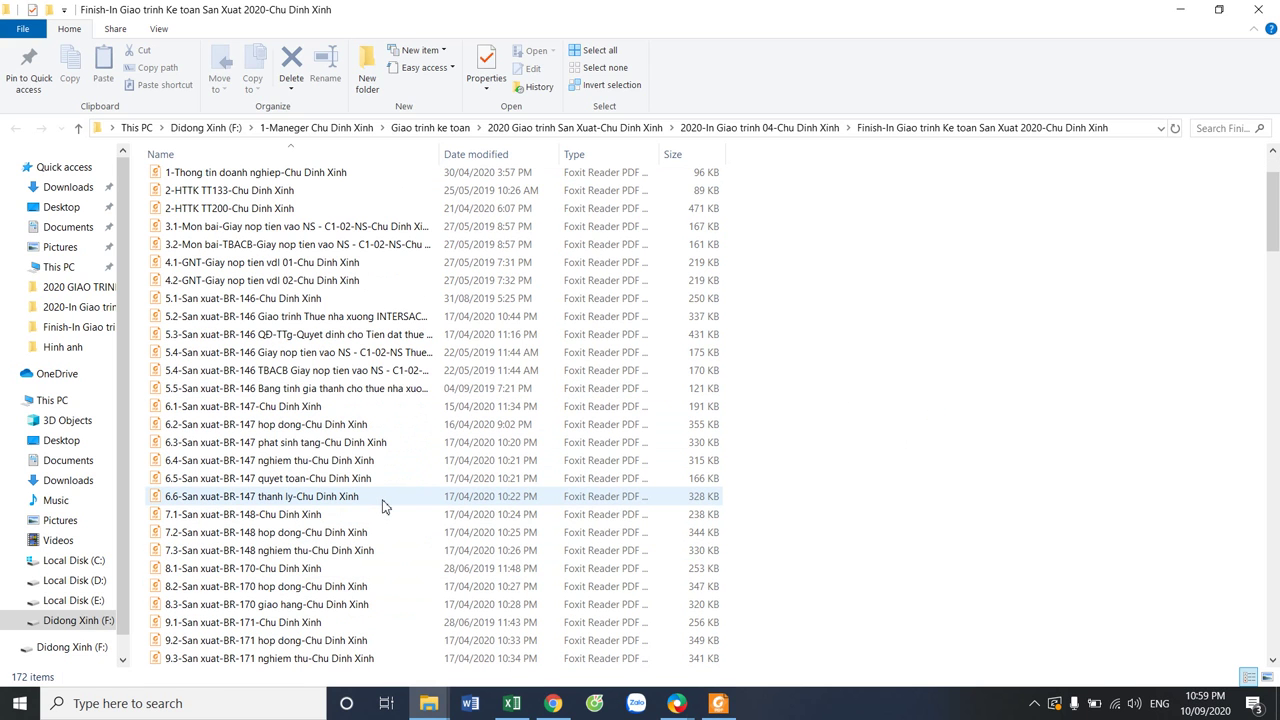
{"action": "scroll", "coordinate": [383, 506], "scroll_direction": "down", "scroll_amount": 12}
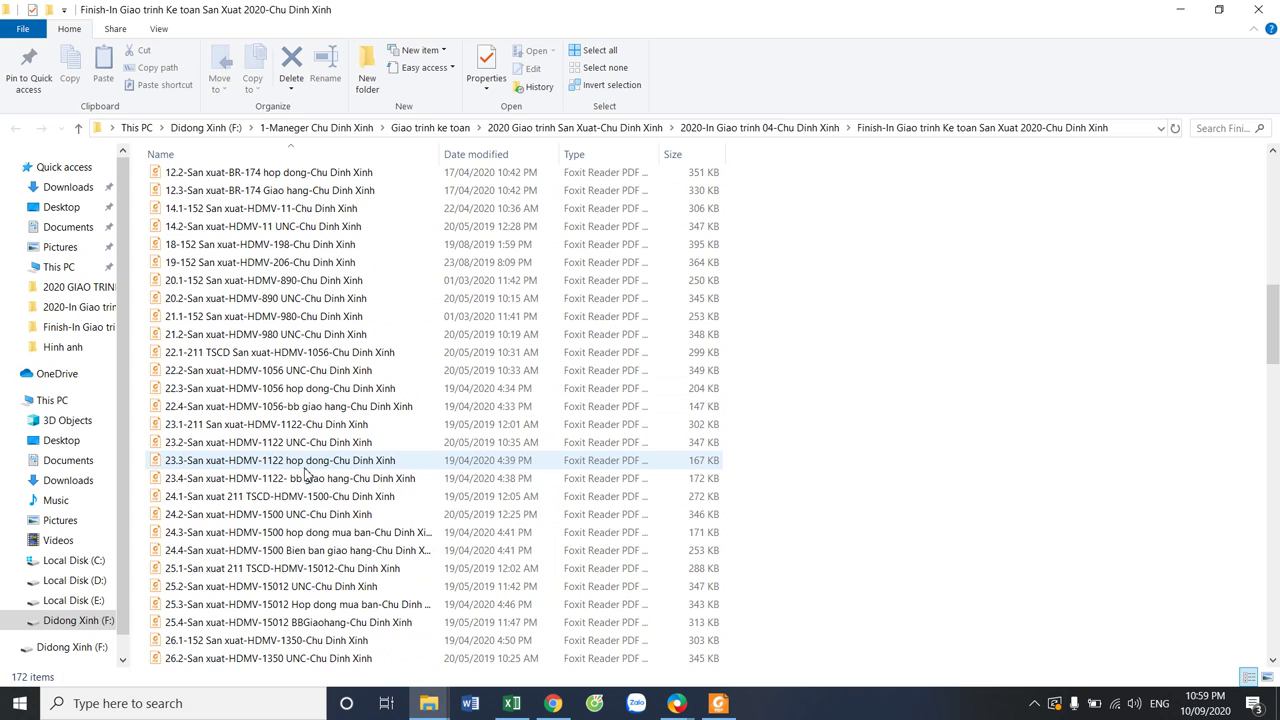
{"action": "right_click", "coordinate": [298, 431]}
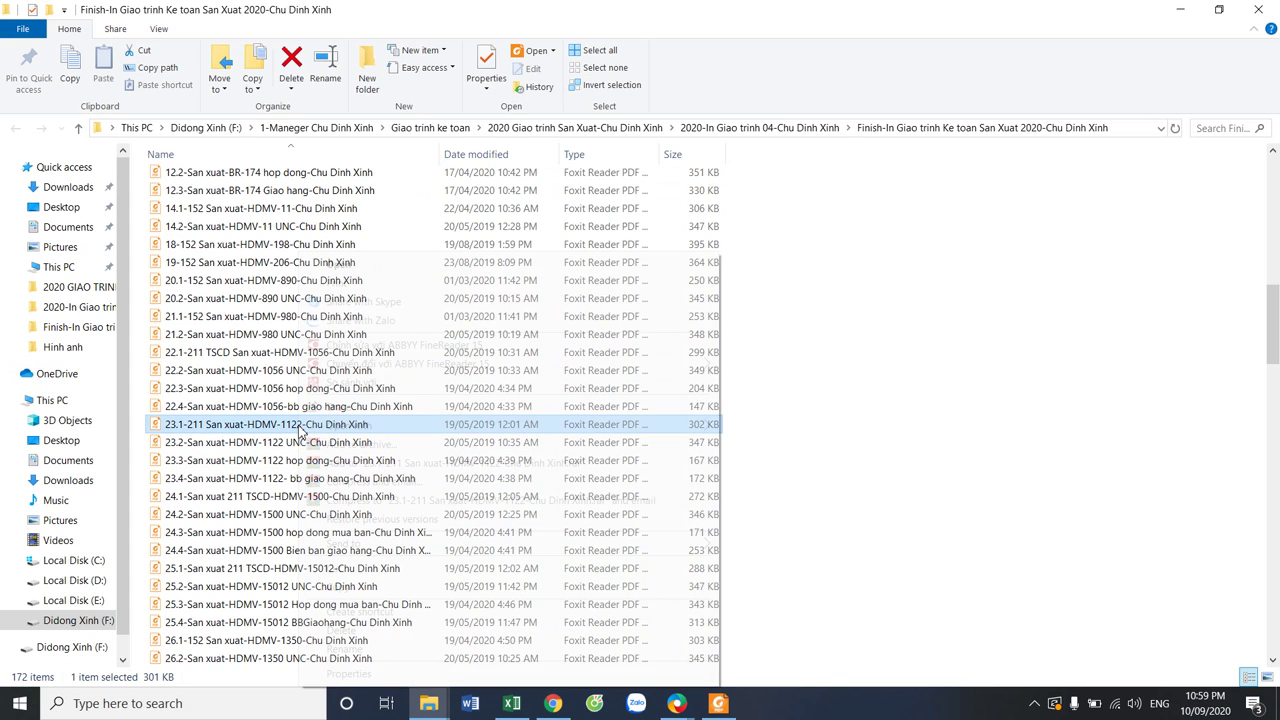
{"action": "left_click", "coordinate": [355, 649]}
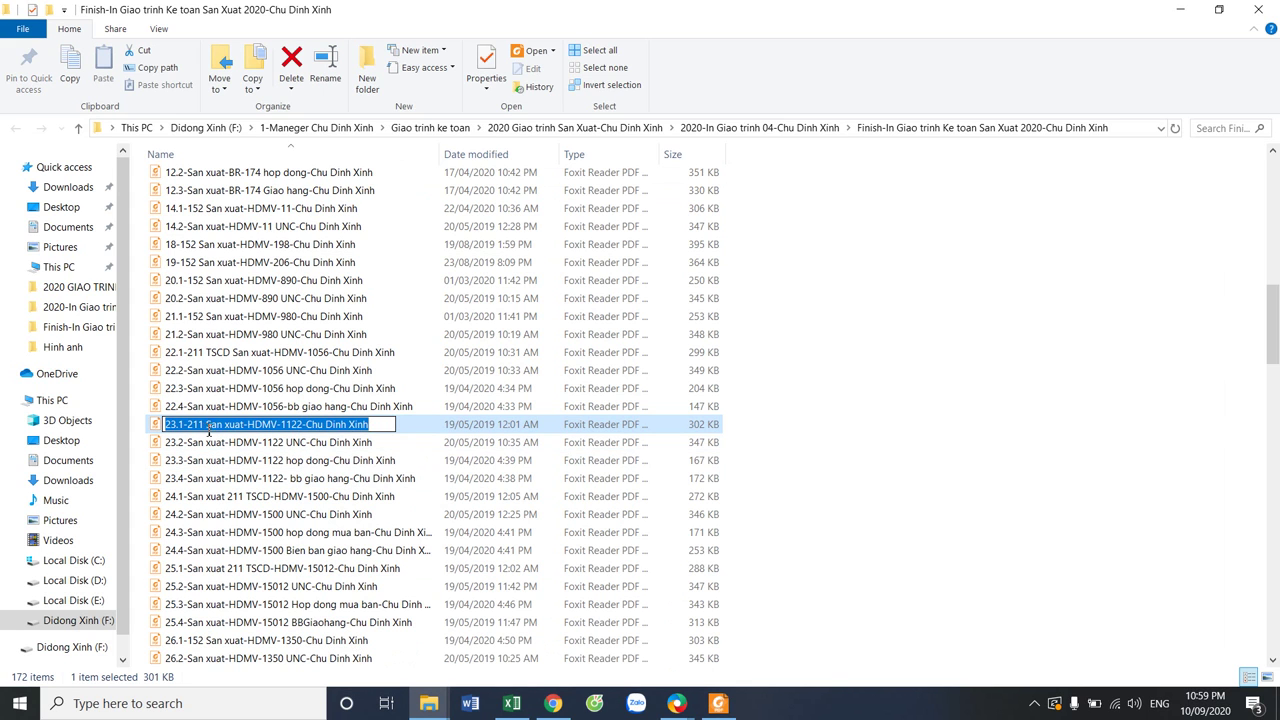
{"action": "key", "text": "Home"}
{"action": "key", "text": "ctrl+Right"}
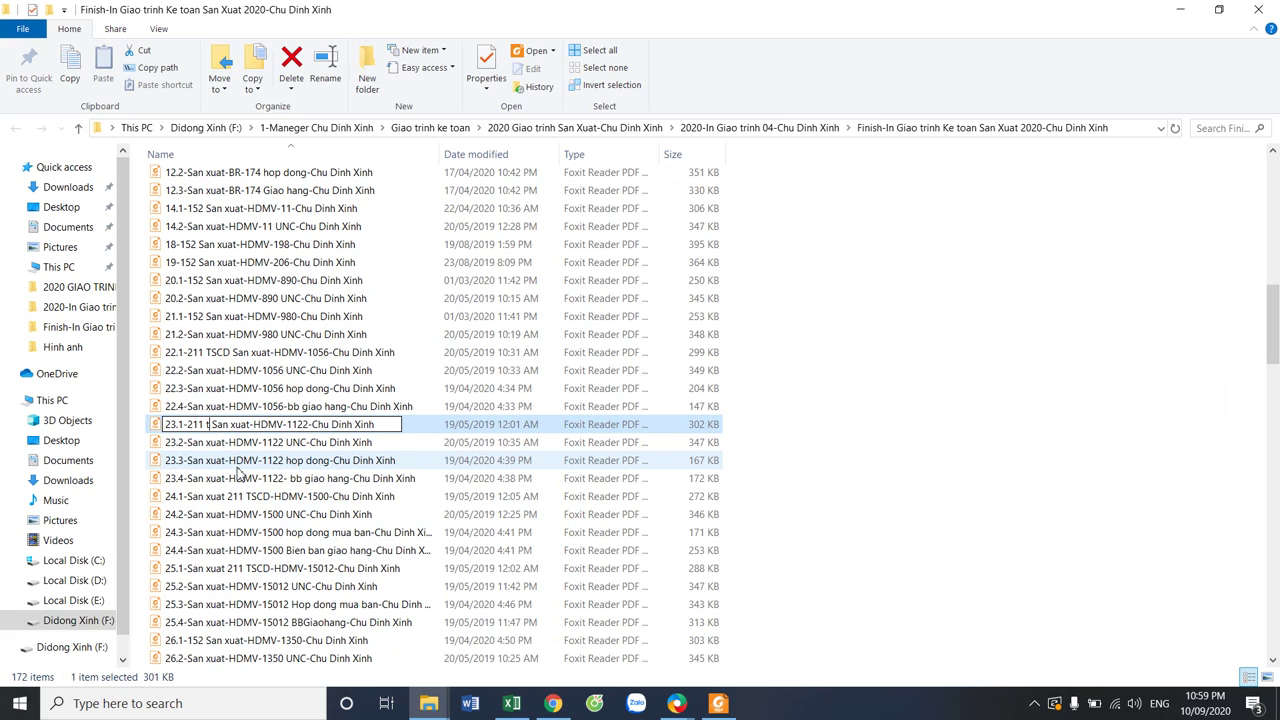
{"action": "type", "text": "TS CD"}
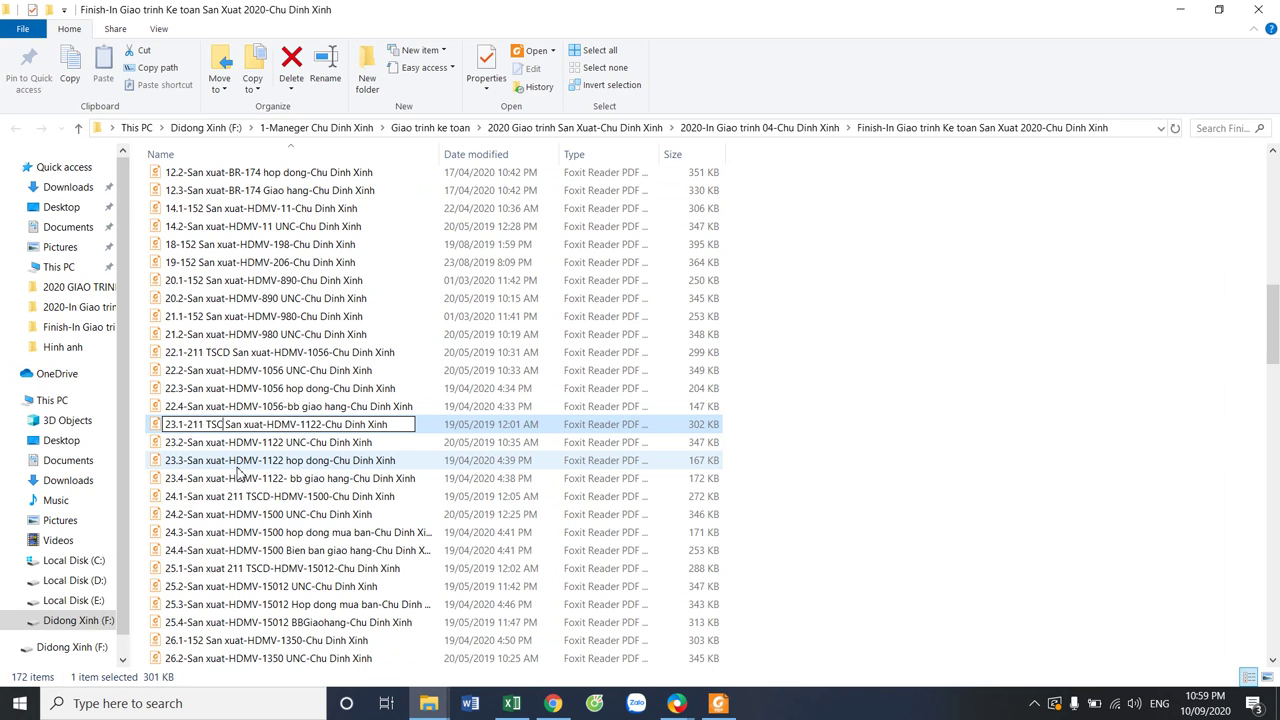
{"action": "key", "text": "Return"}
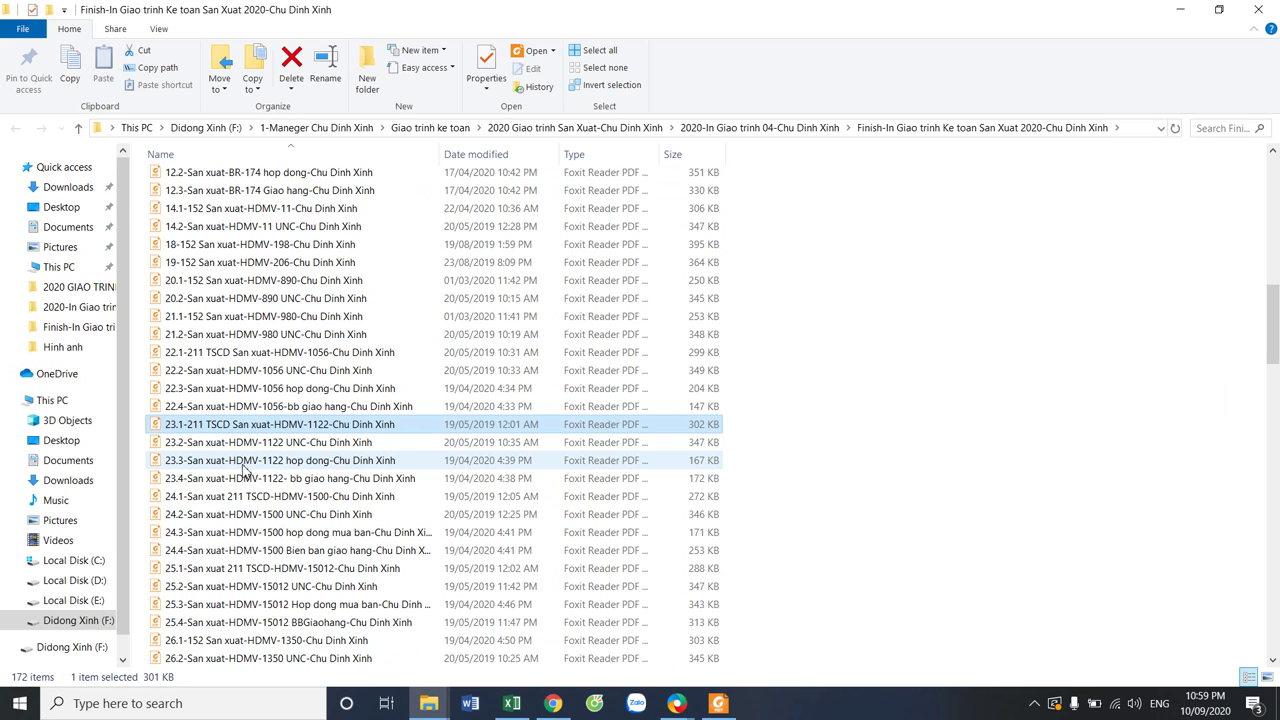
Open the 23.1-211 TSCD HDMV-1122 invoice PDF and close the neighbouring fixed-asset PDFs
{"action": "left_click", "coordinate": [273, 424]}
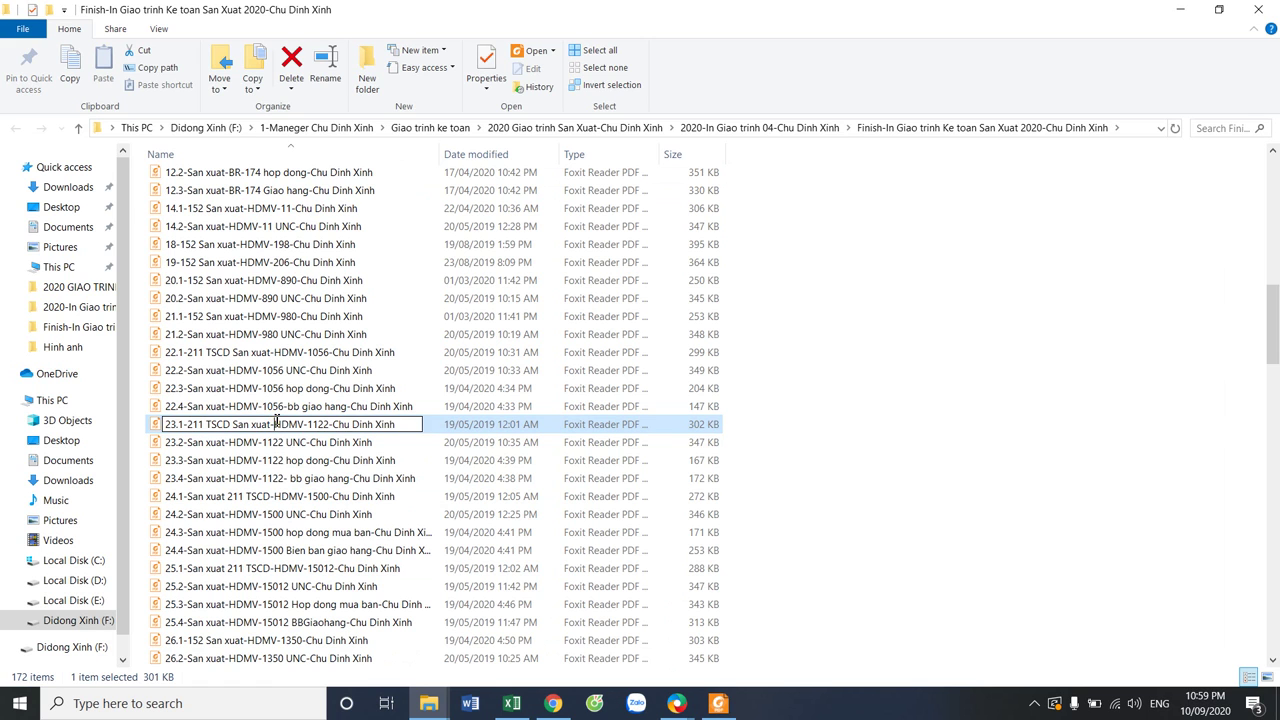
{"action": "left_click", "coordinate": [929, 471]}
{"action": "double_click", "coordinate": [266, 426]}
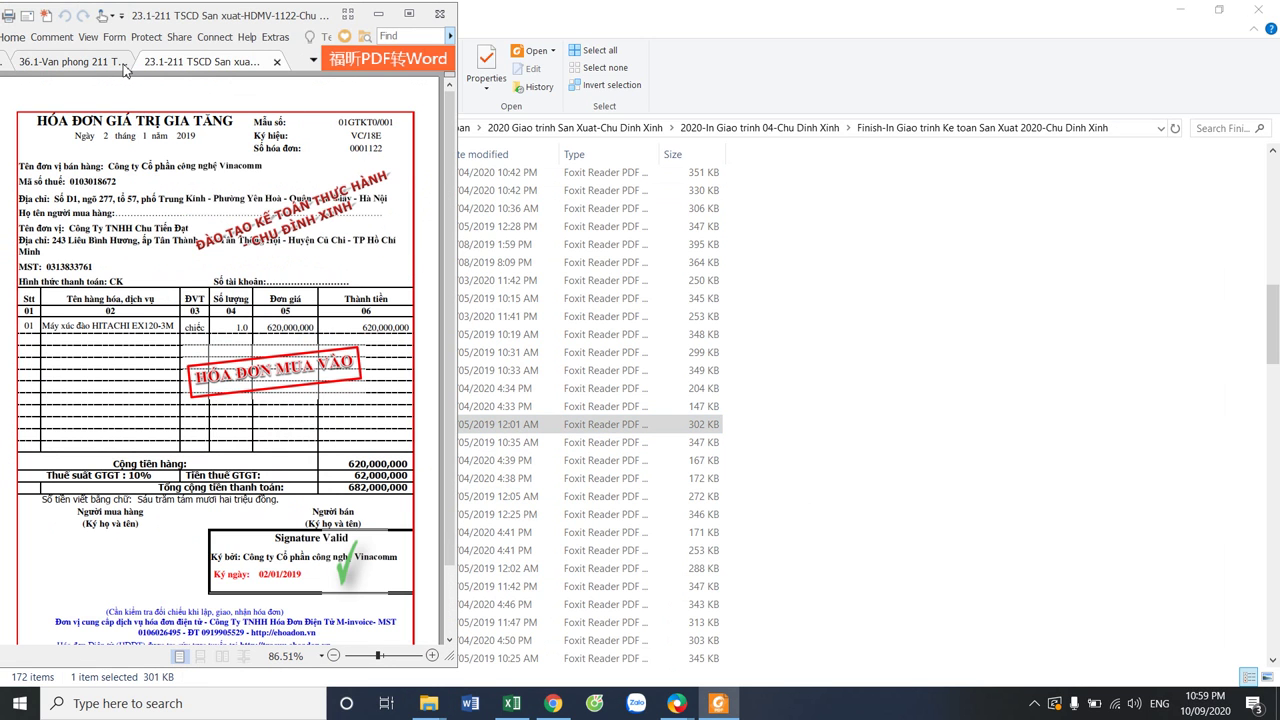
{"action": "left_click", "coordinate": [125, 66]}
{"action": "left_click", "coordinate": [125, 62]}
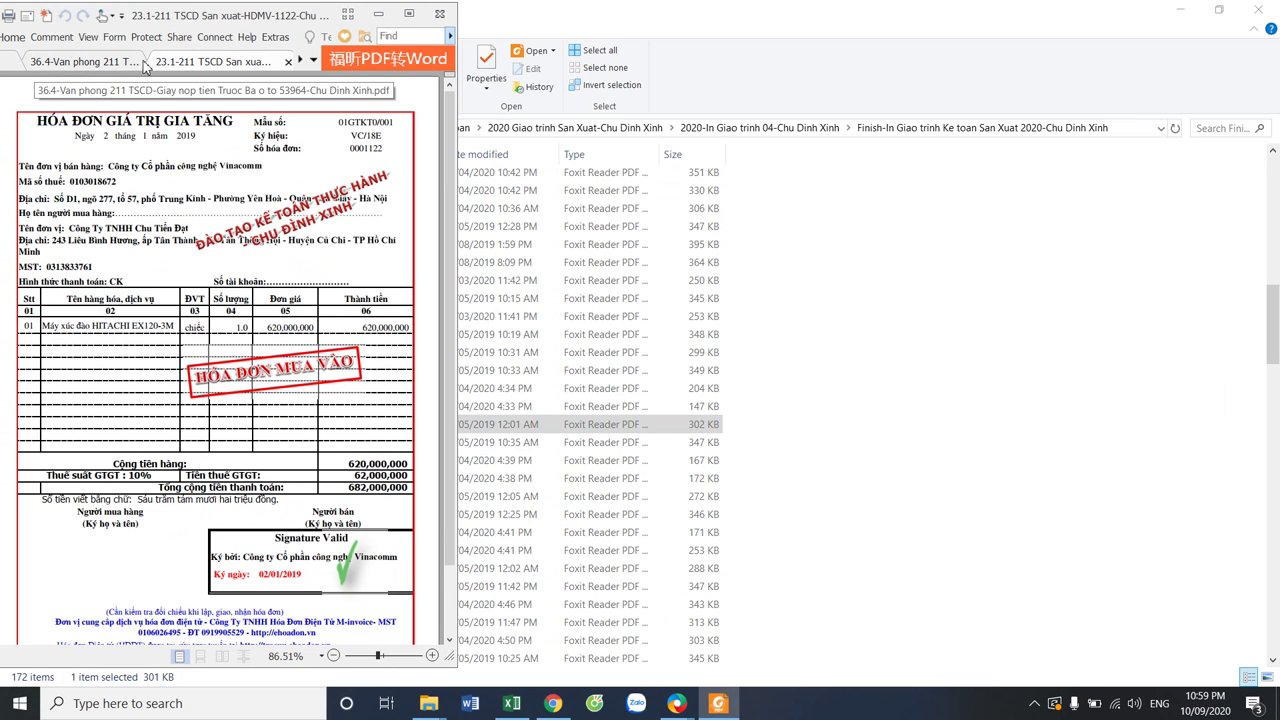
{"action": "left_click", "coordinate": [113, 62]}
{"action": "left_click", "coordinate": [162, 63]}
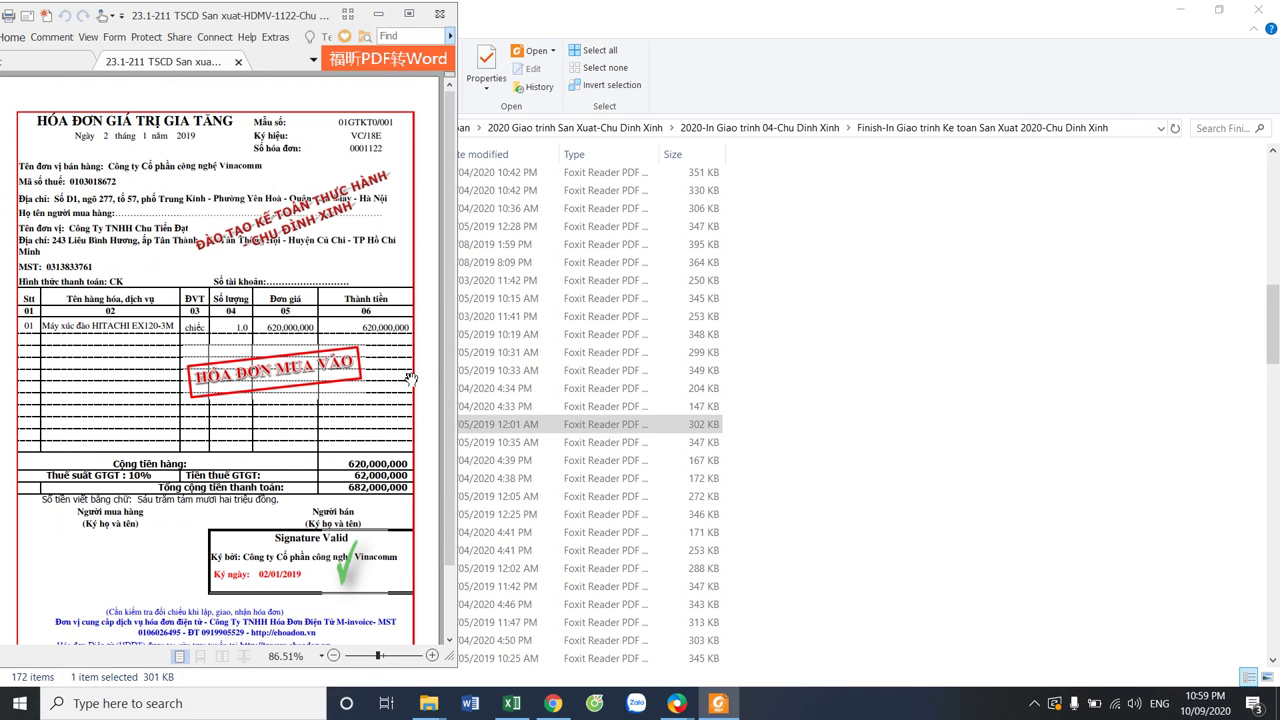
Switch to MISA, close the account 211 ledger and the trial balance, and maximize the main window
{"action": "mouse_move", "coordinate": [676, 703]}
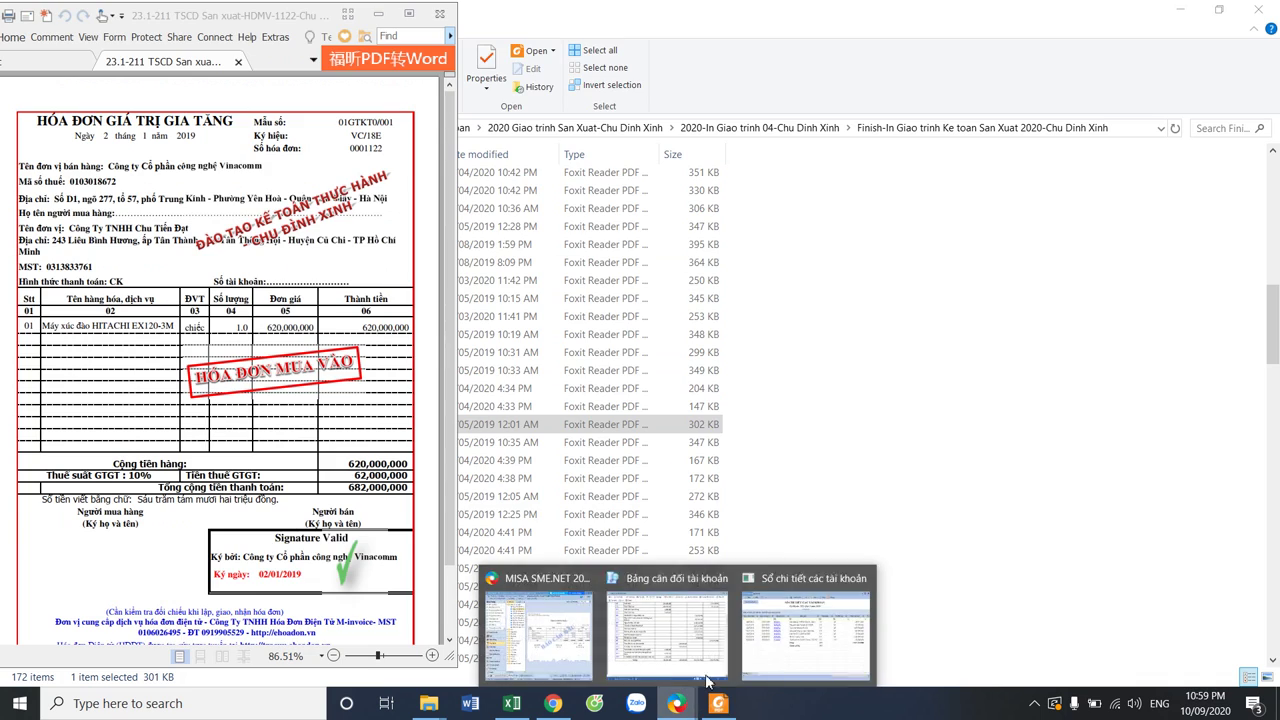
{"action": "left_click", "coordinate": [792, 606]}
{"action": "left_click", "coordinate": [680, 25]}
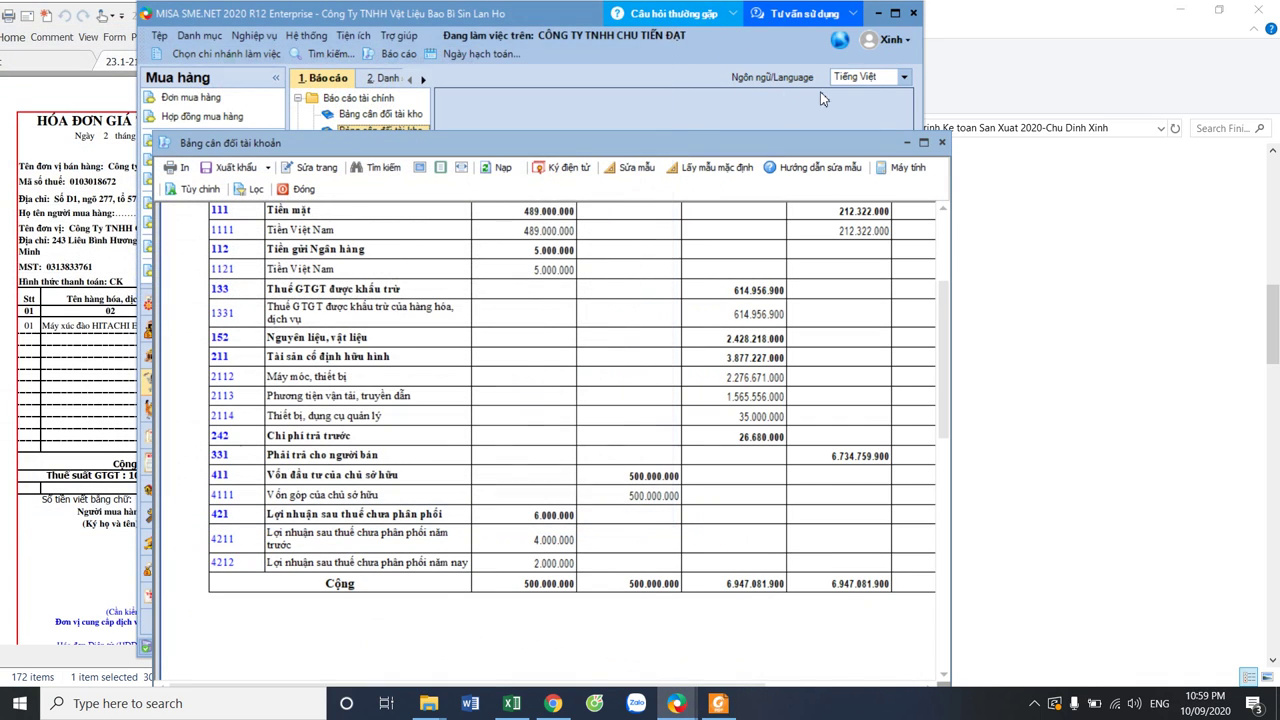
{"action": "left_click", "coordinate": [940, 143]}
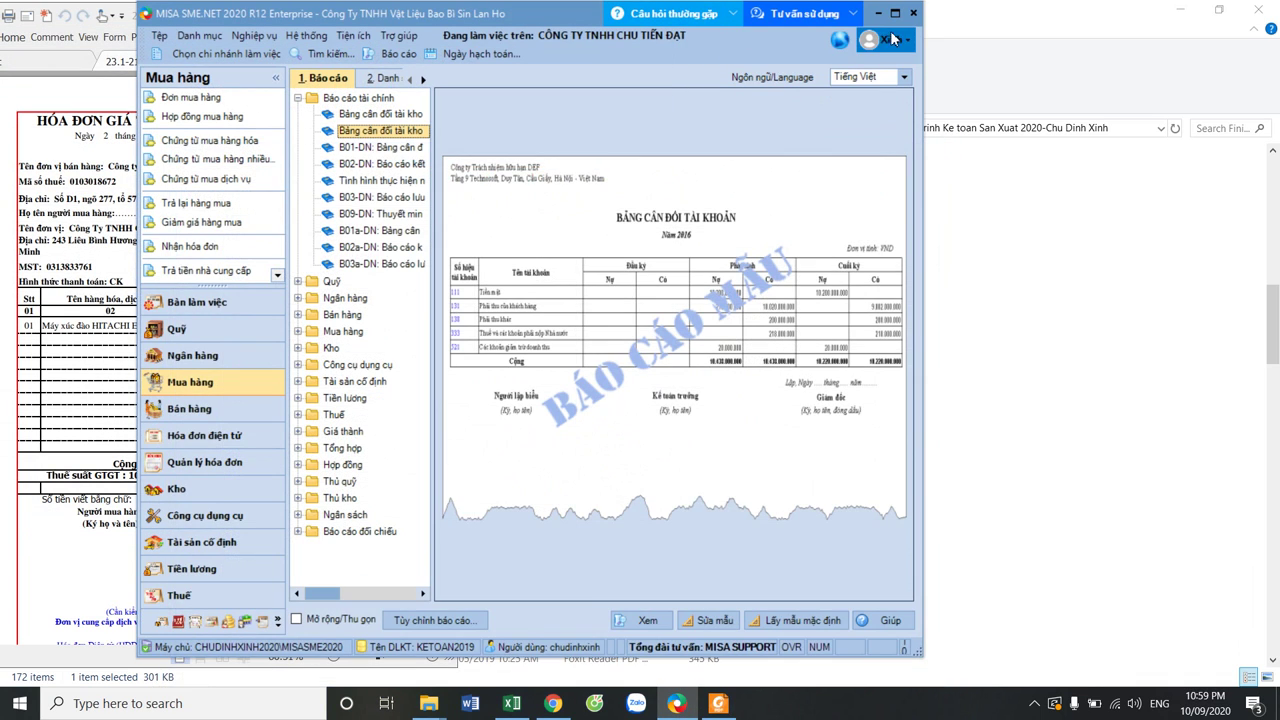
{"action": "left_click", "coordinate": [895, 13]}
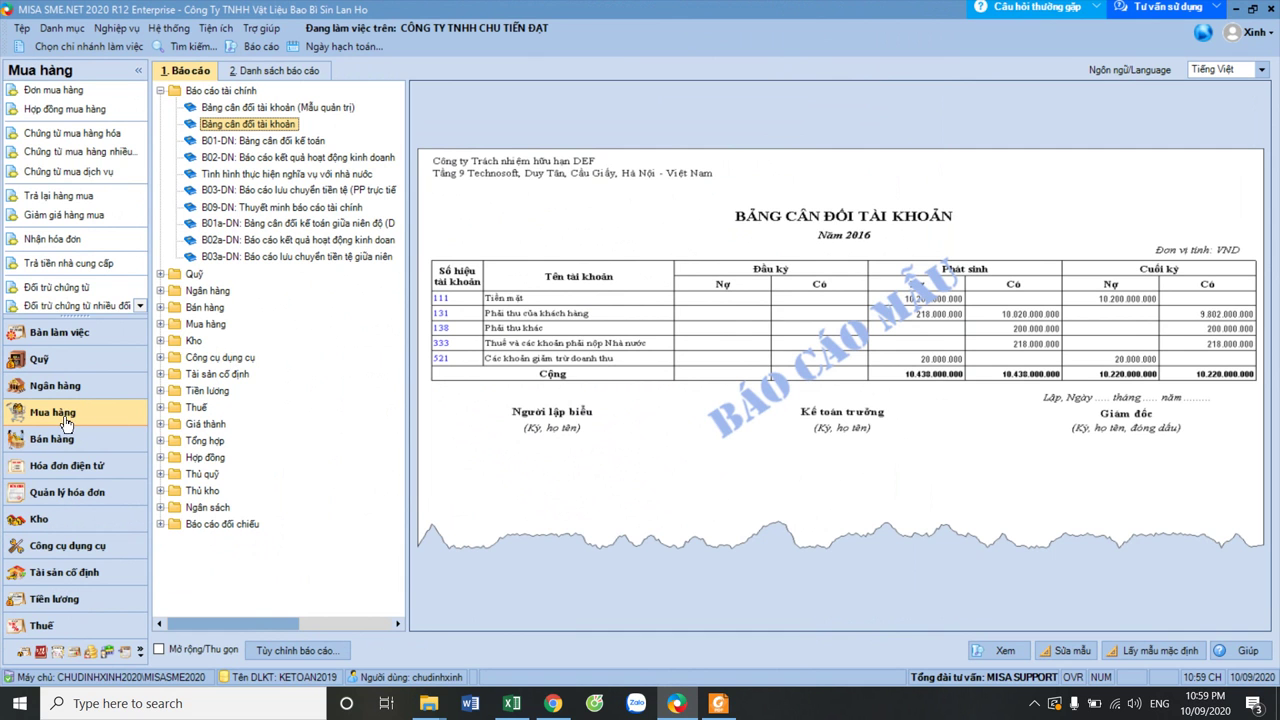
Start a domestic purchase voucher without warehouse beside the invoice PDF, with accounting date 02/01/2019 and status Chưa thanh toán
{"action": "left_click", "coordinate": [62, 418]}
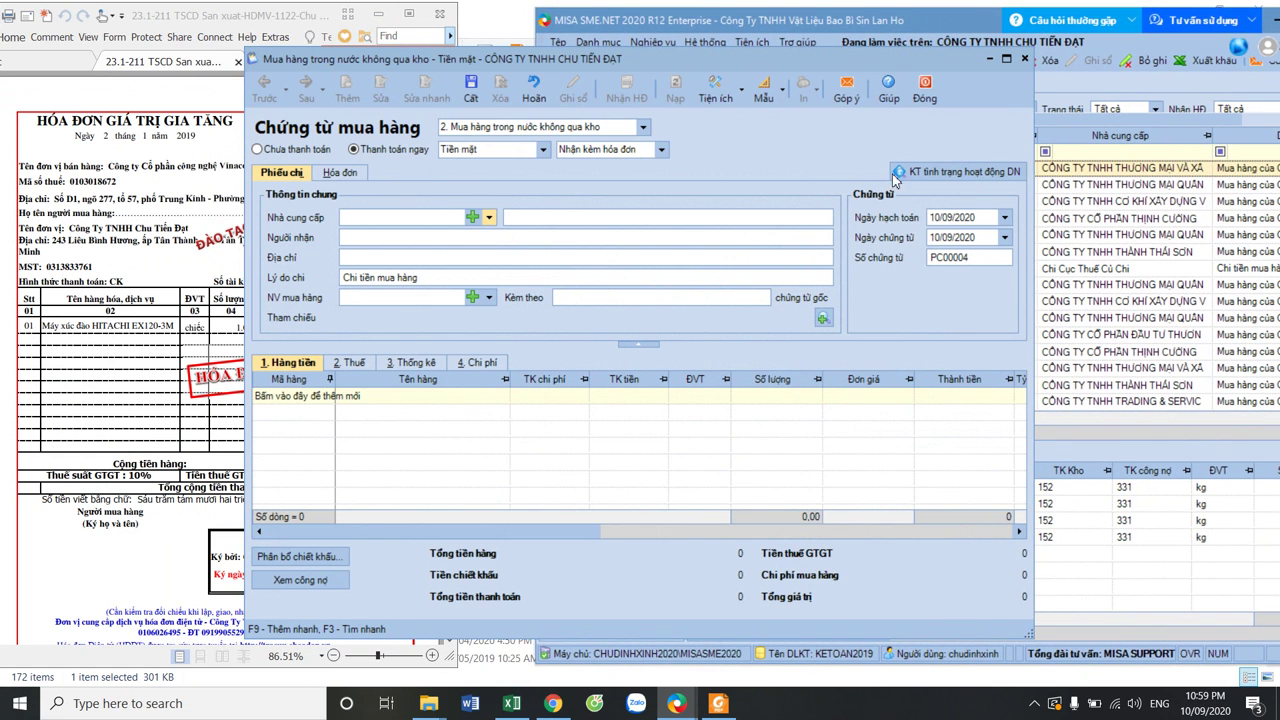
{"action": "left_click_drag", "start_coordinate": [608, 64], "coordinate": [808, 42]}
{"action": "left_click", "coordinate": [1166, 194]}
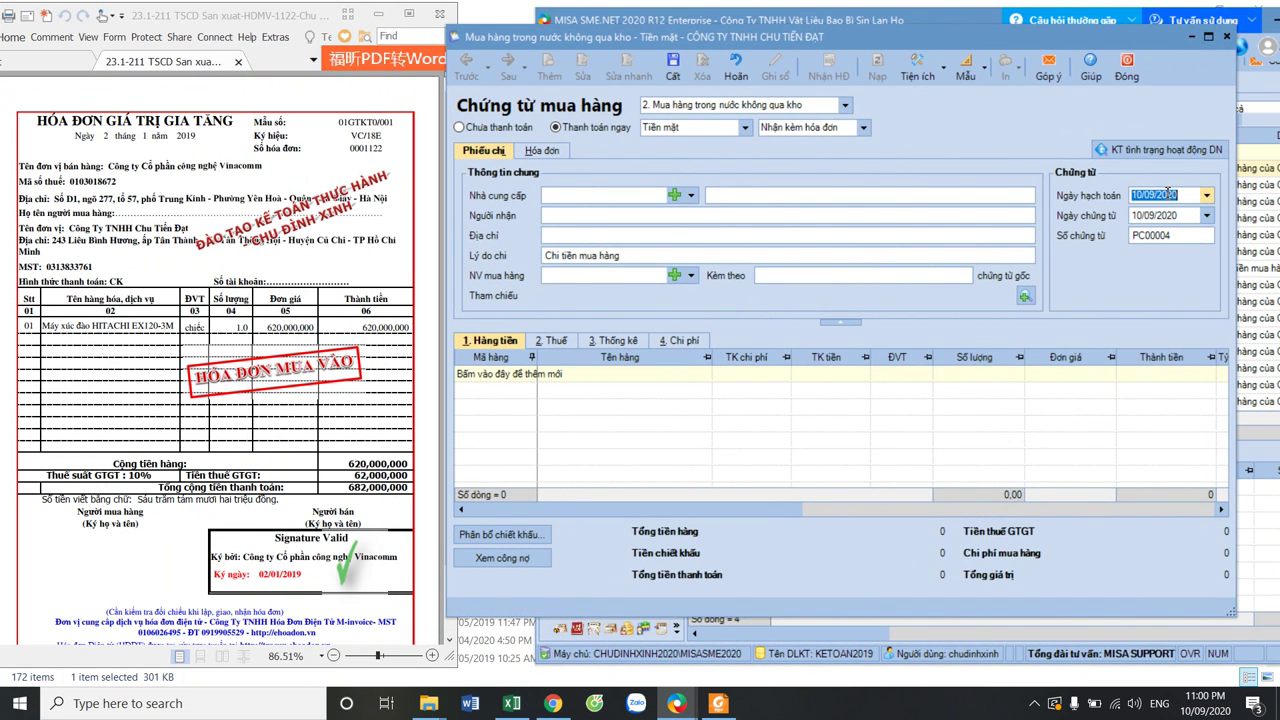
{"action": "type", "text": "02012"}
{"action": "left_click", "coordinate": [460, 127]}
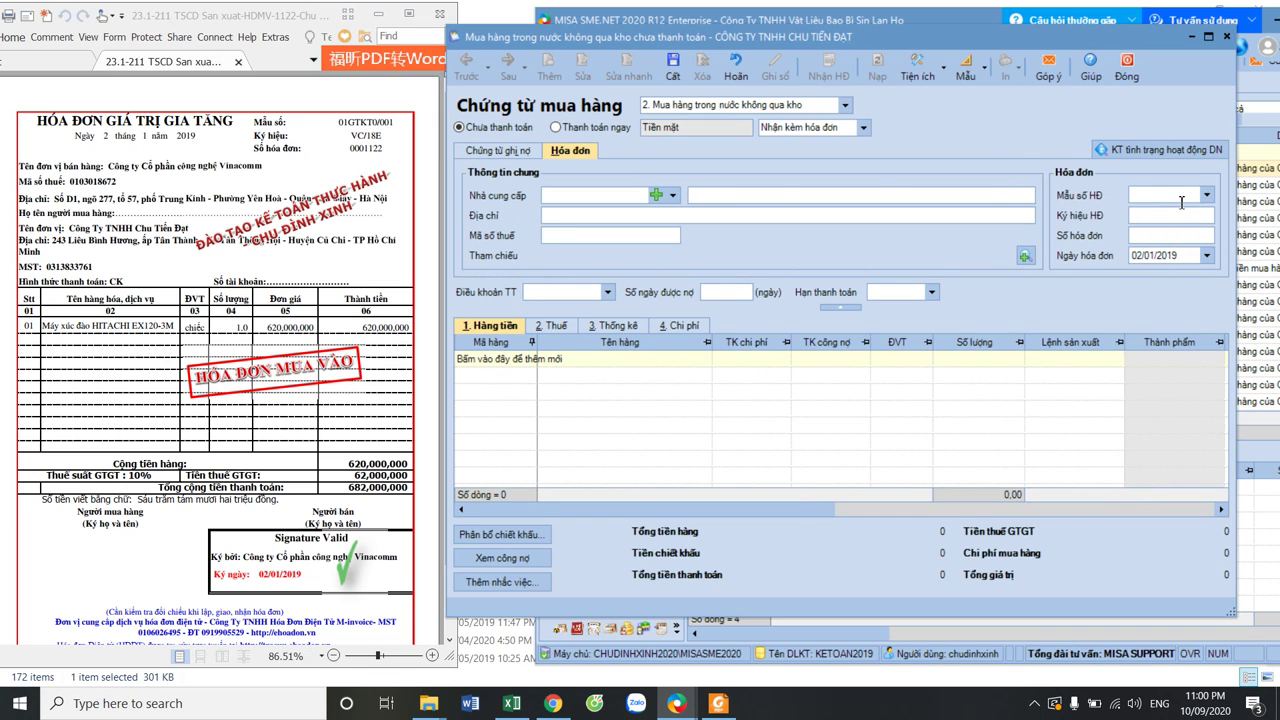
Copy the accounting date 02/01/2019 into the voucher's Ngày chứng từ and show the voucher's invoice details
{"action": "left_click", "coordinate": [514, 149]}
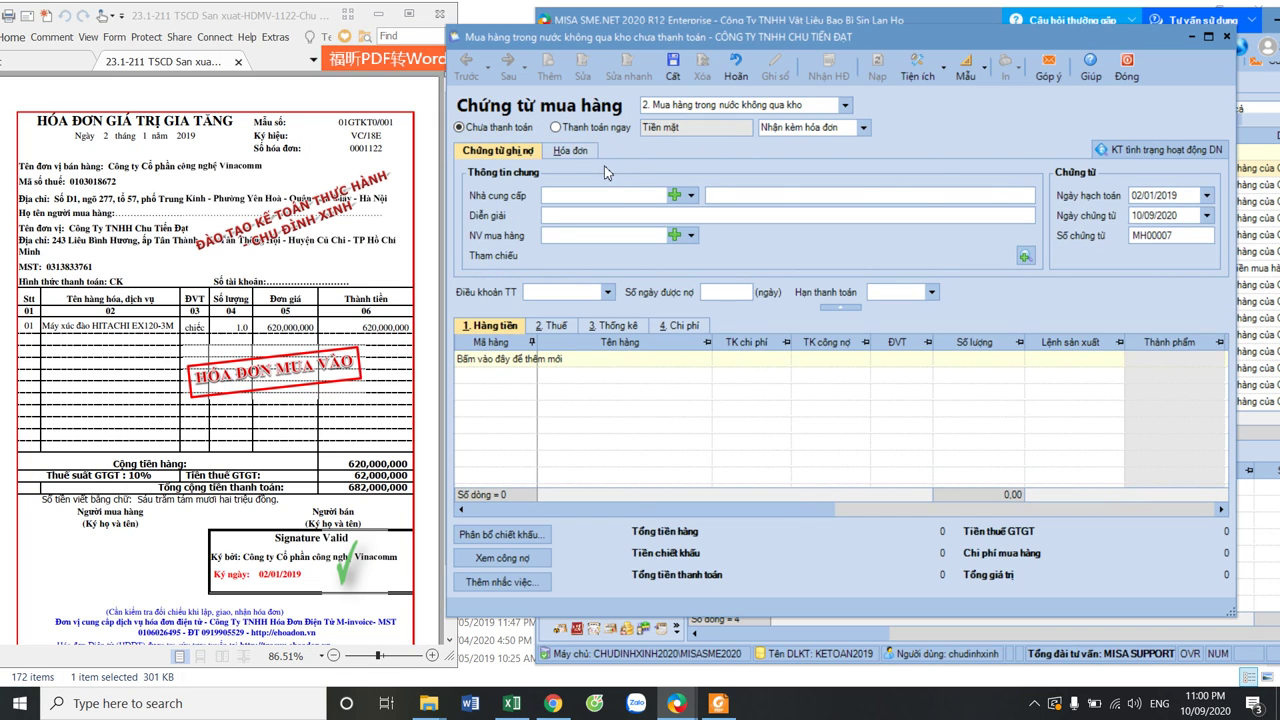
{"action": "left_click", "coordinate": [1166, 216]}
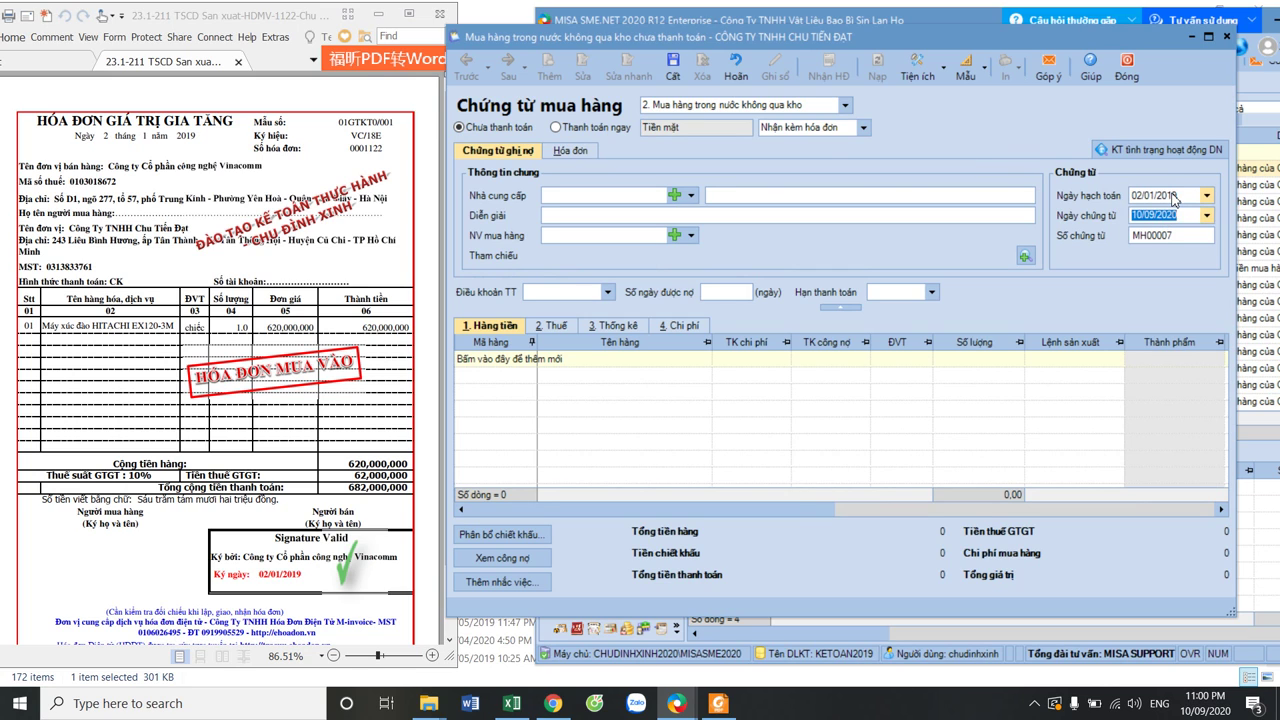
{"action": "key", "text": "Tab"}
{"action": "left_click", "coordinate": [1175, 196]}
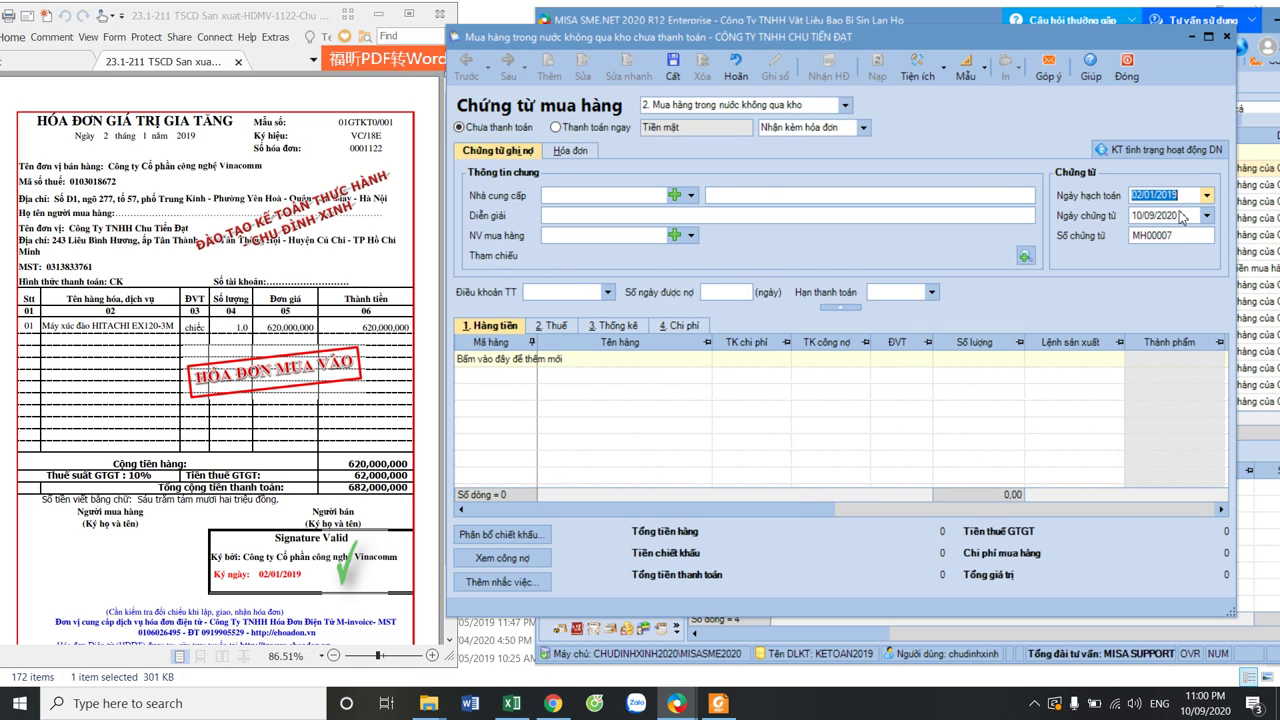
{"action": "key", "text": "ctrl+c"}
{"action": "left_click", "coordinate": [1166, 216]}
{"action": "key", "text": "ctrl+v"}
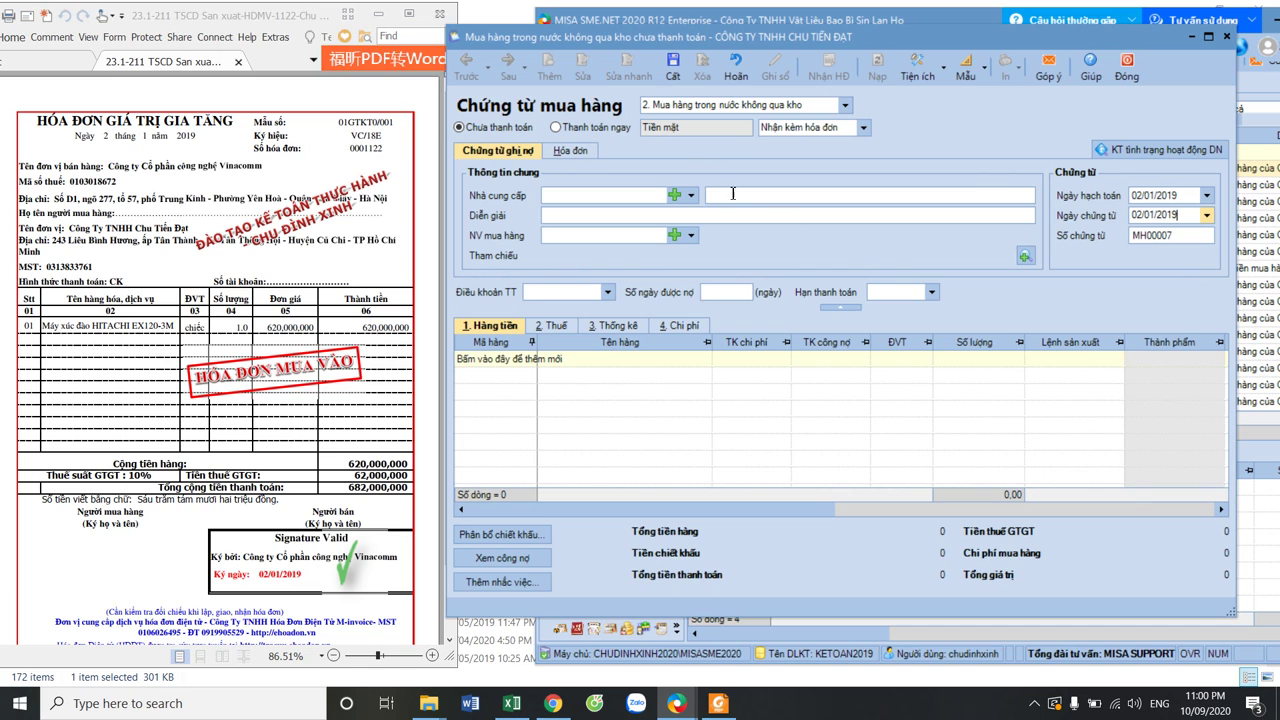
{"action": "left_click", "coordinate": [579, 157]}
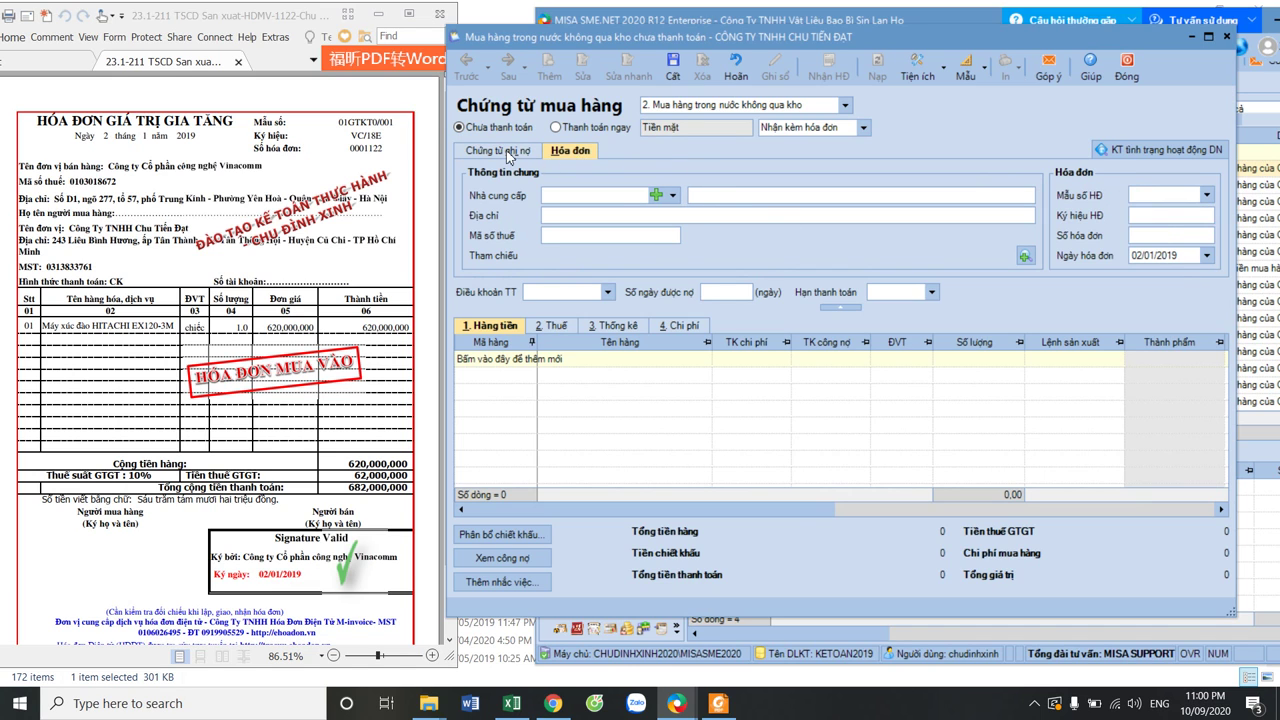
Set the voucher's supplier to CÔNG TY CỔ PHẦN CÔNG NGHỆ VINACOMM and the purchasing employee to code kt
{"action": "left_click", "coordinate": [506, 152]}
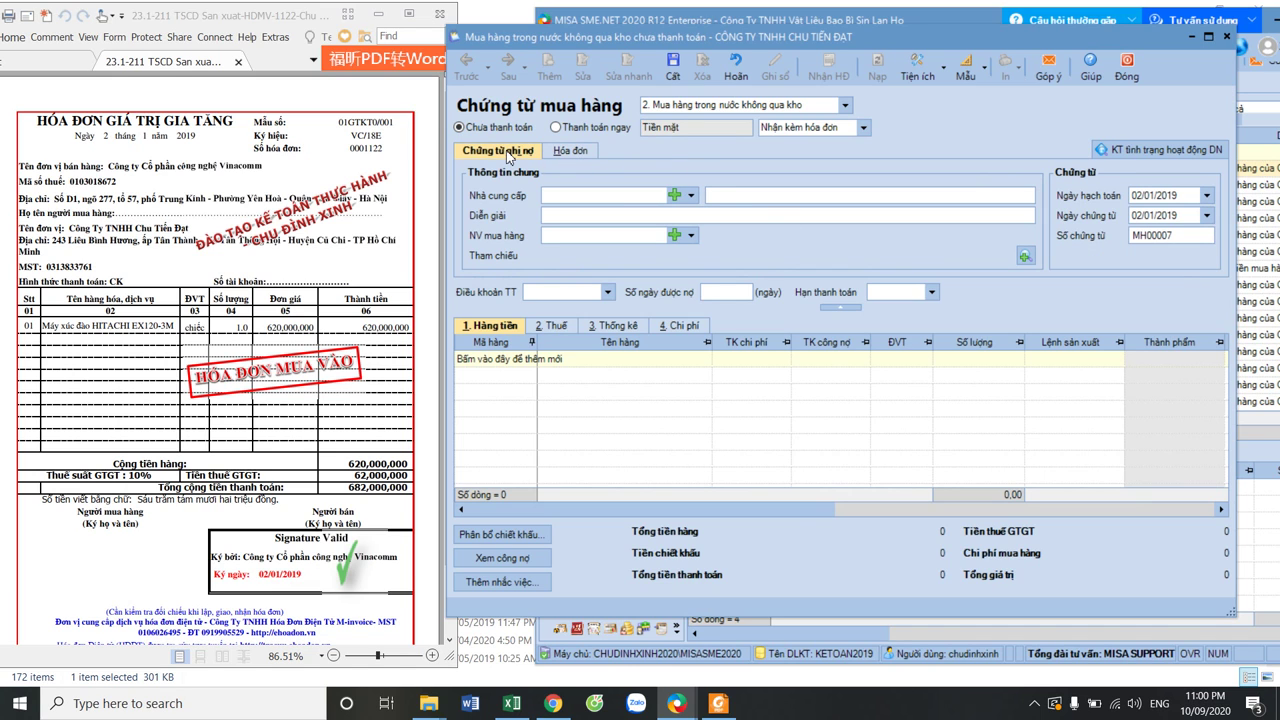
{"action": "left_click", "coordinate": [692, 195]}
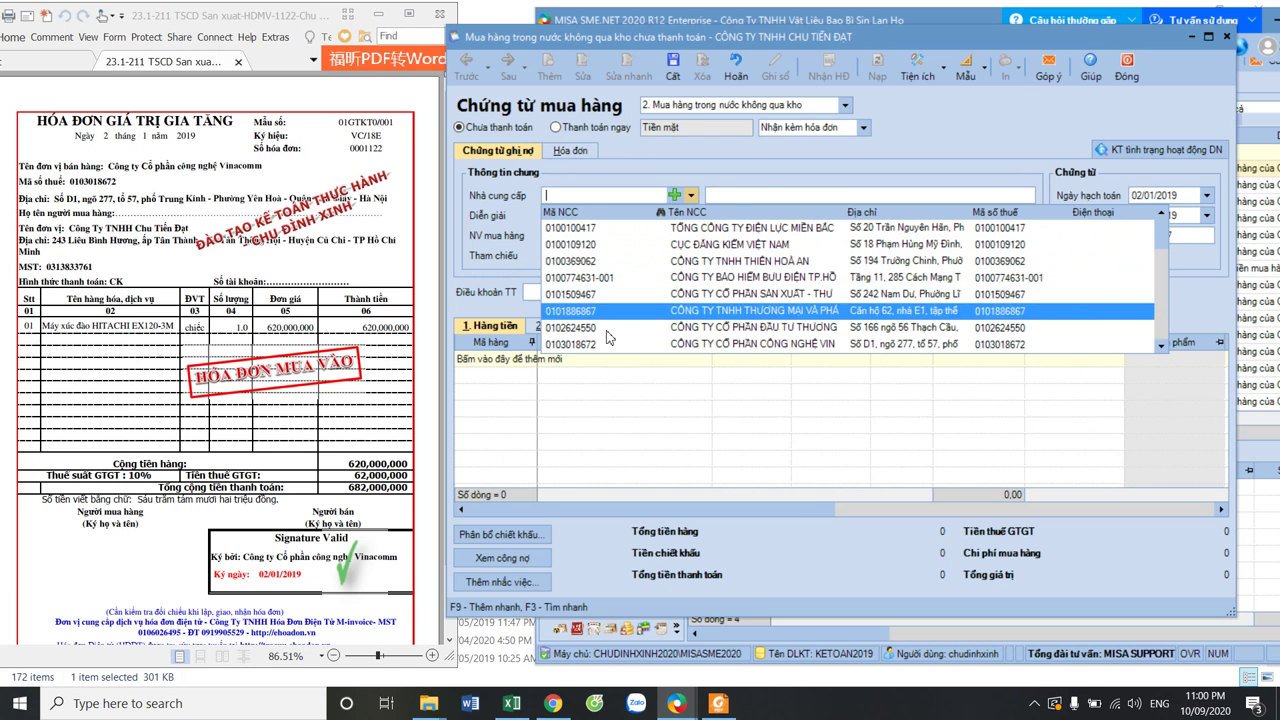
{"action": "left_click", "coordinate": [607, 343]}
{"action": "left_click", "coordinate": [691, 236]}
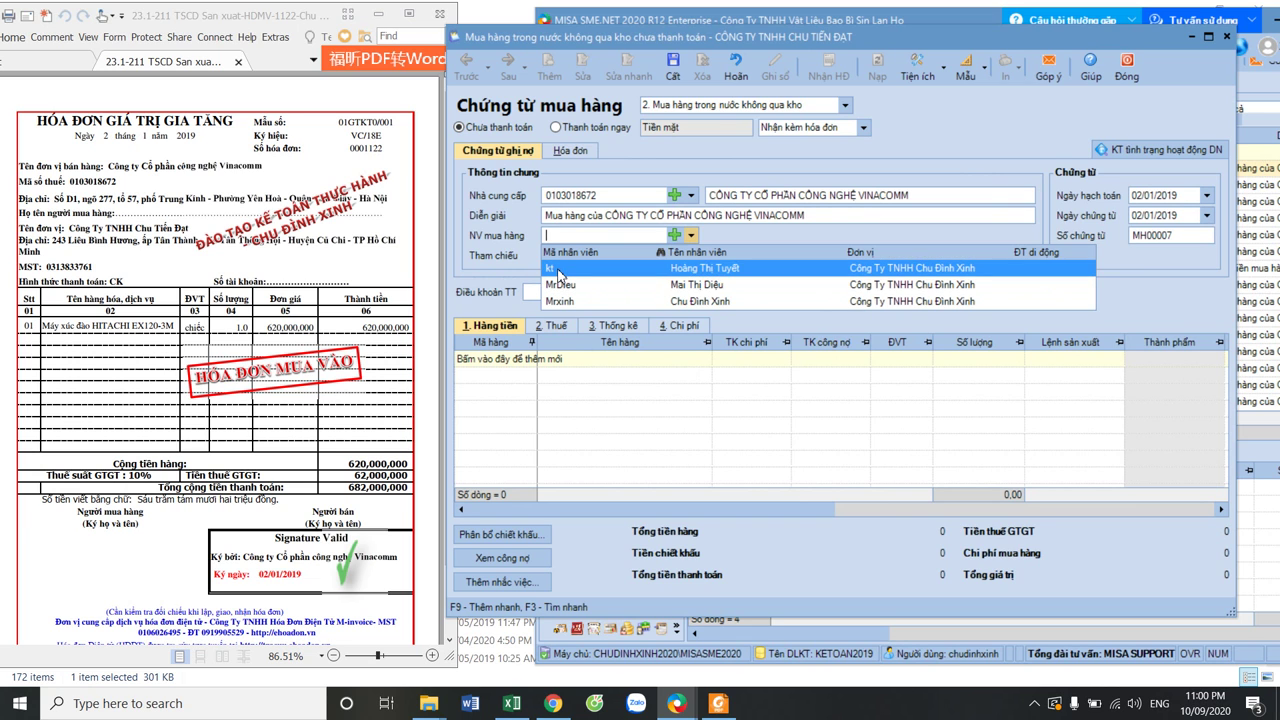
{"action": "left_click", "coordinate": [558, 270]}
Create item Mayxucdao for the goods line, named Máy xúc đào HITACHI EX120-3M as on the invoice, with Tính chất Chỉ là diễn giải
{"action": "left_click", "coordinate": [526, 359]}
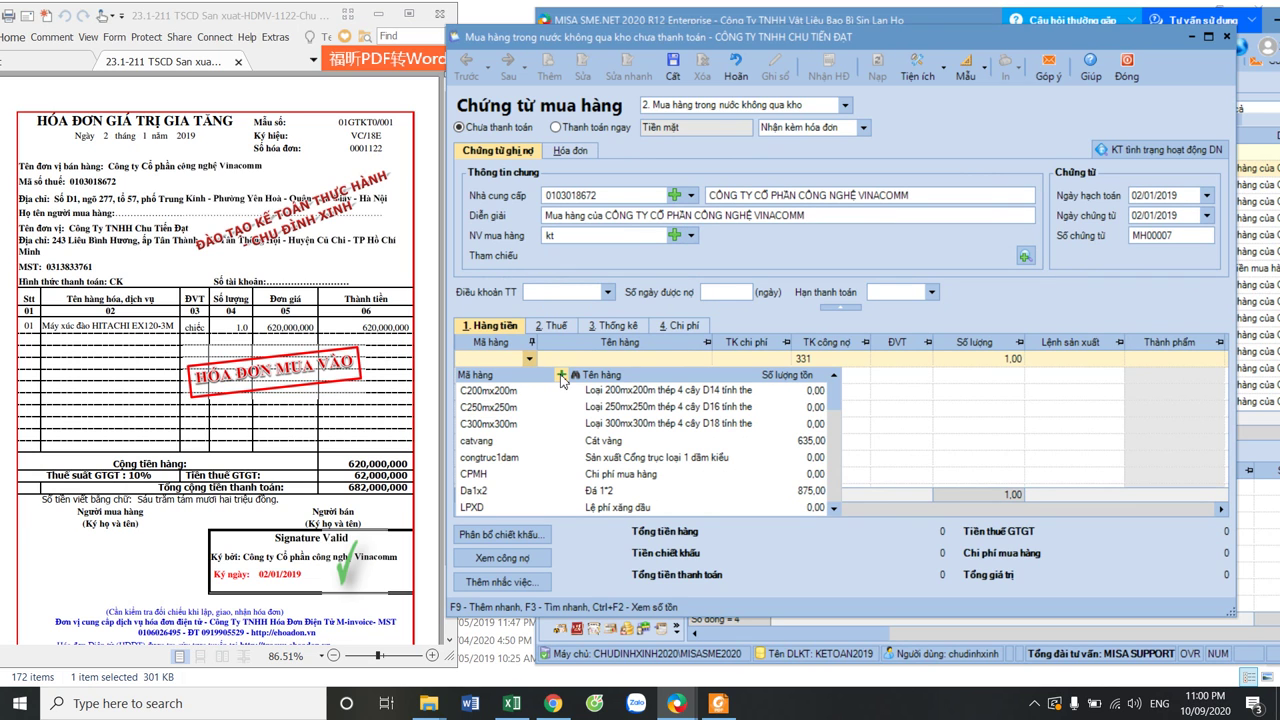
{"action": "left_click", "coordinate": [562, 376]}
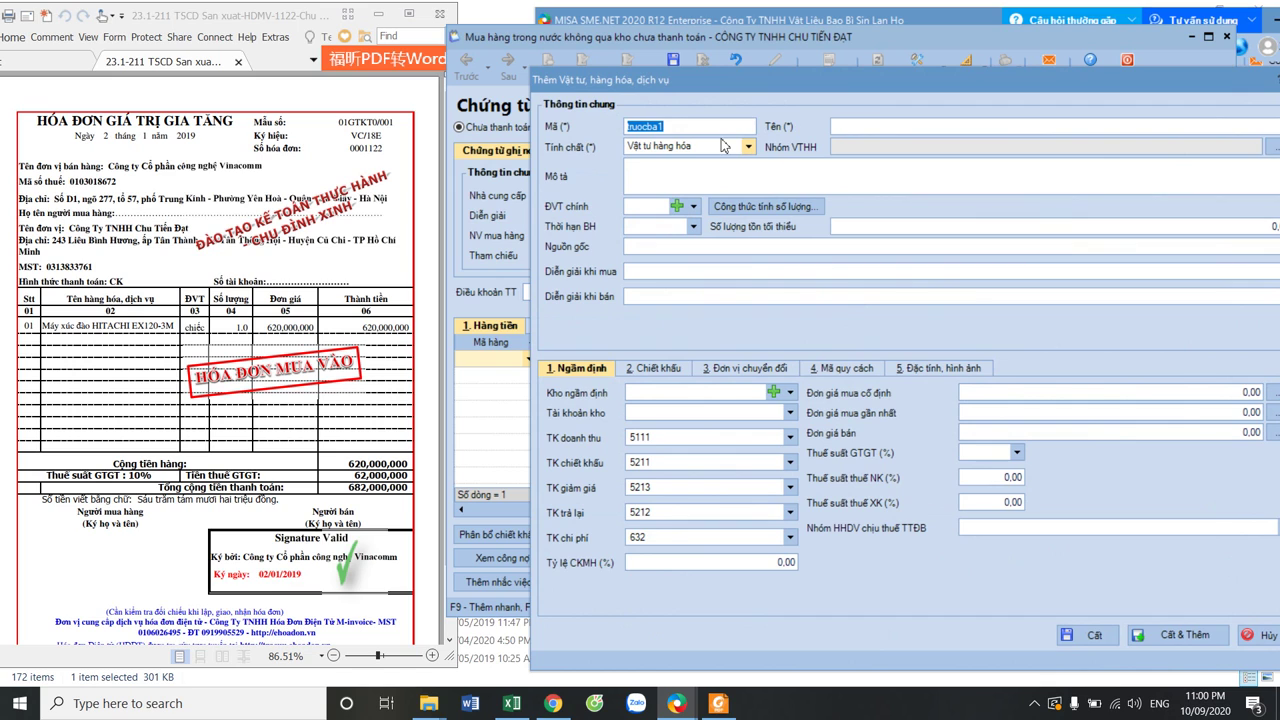
{"action": "type", "text": "MA"}
{"action": "left_click", "coordinate": [55, 330]}
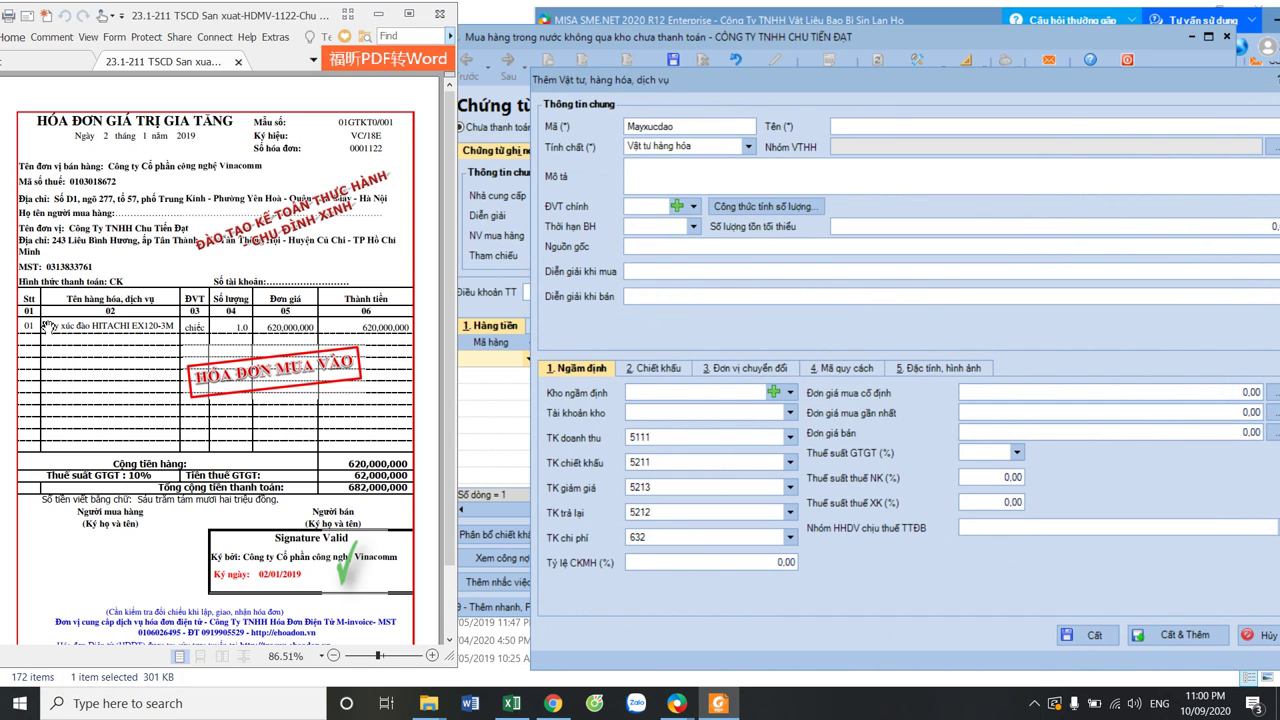
{"action": "left_click_drag", "start_coordinate": [66, 318], "coordinate": [168, 322]}
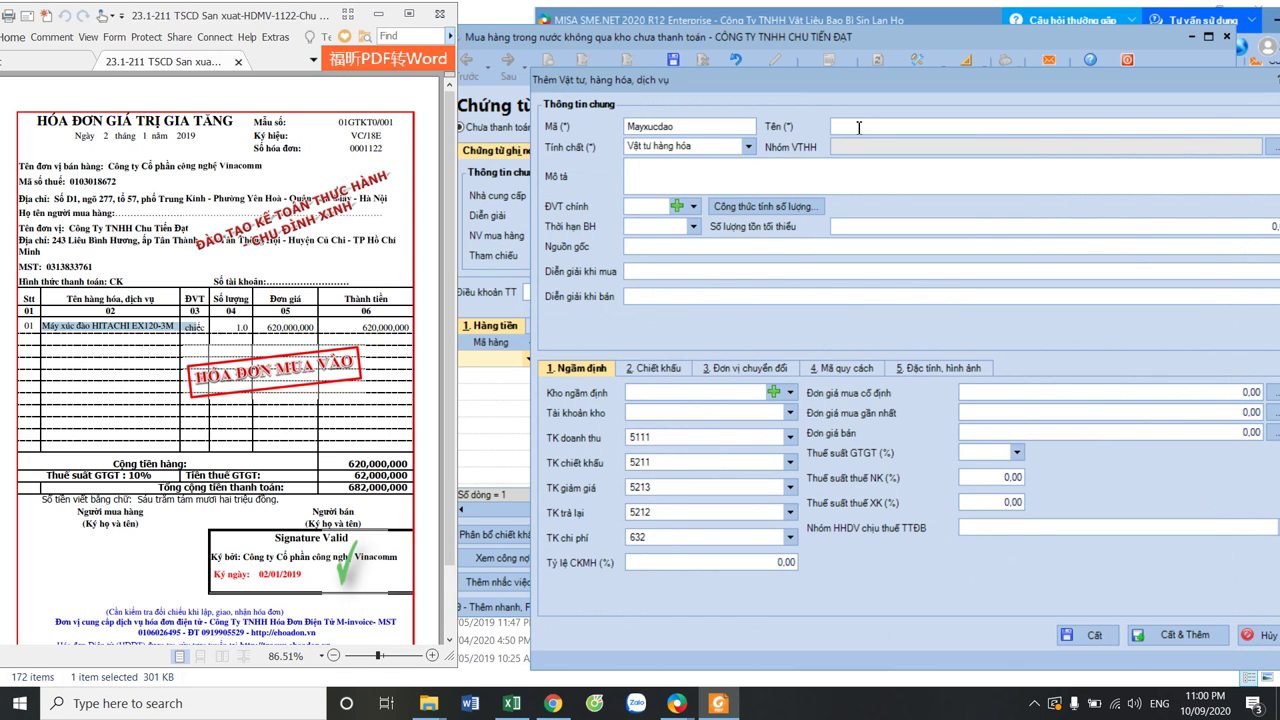
{"action": "left_click", "coordinate": [858, 127]}
{"action": "key", "text": "ctrl+v"}
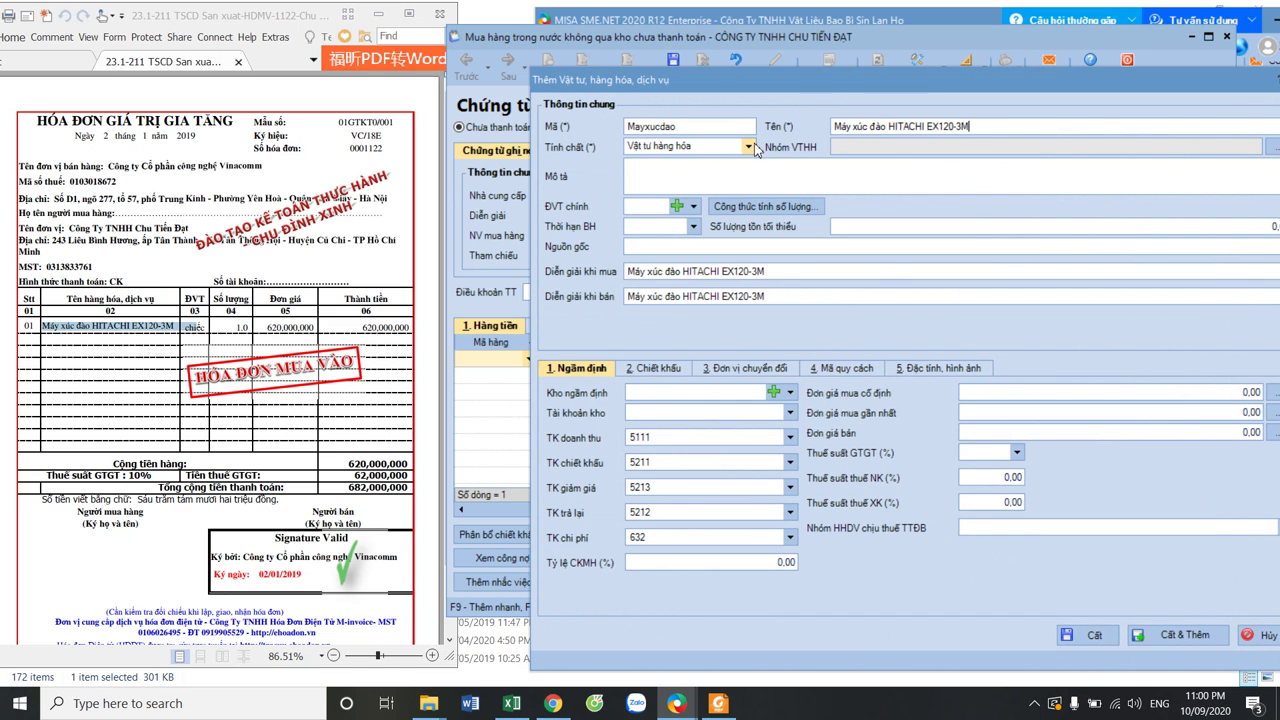
{"action": "left_click", "coordinate": [752, 147]}
{"action": "left_click", "coordinate": [655, 200]}
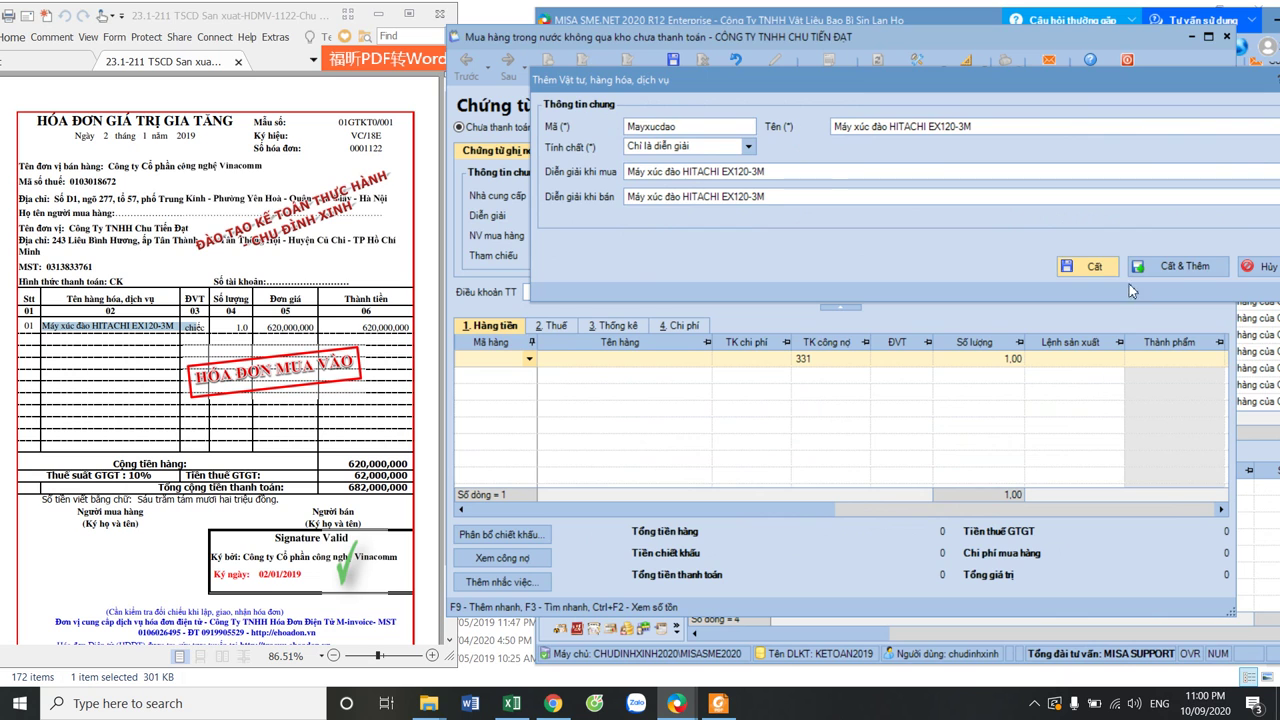
{"action": "left_click", "coordinate": [1090, 266]}
Set the excavator line's TK chi phí to 2112, its quantity to 1 and its Thành tiền to 620.000.000
{"action": "left_click", "coordinate": [788, 360]}
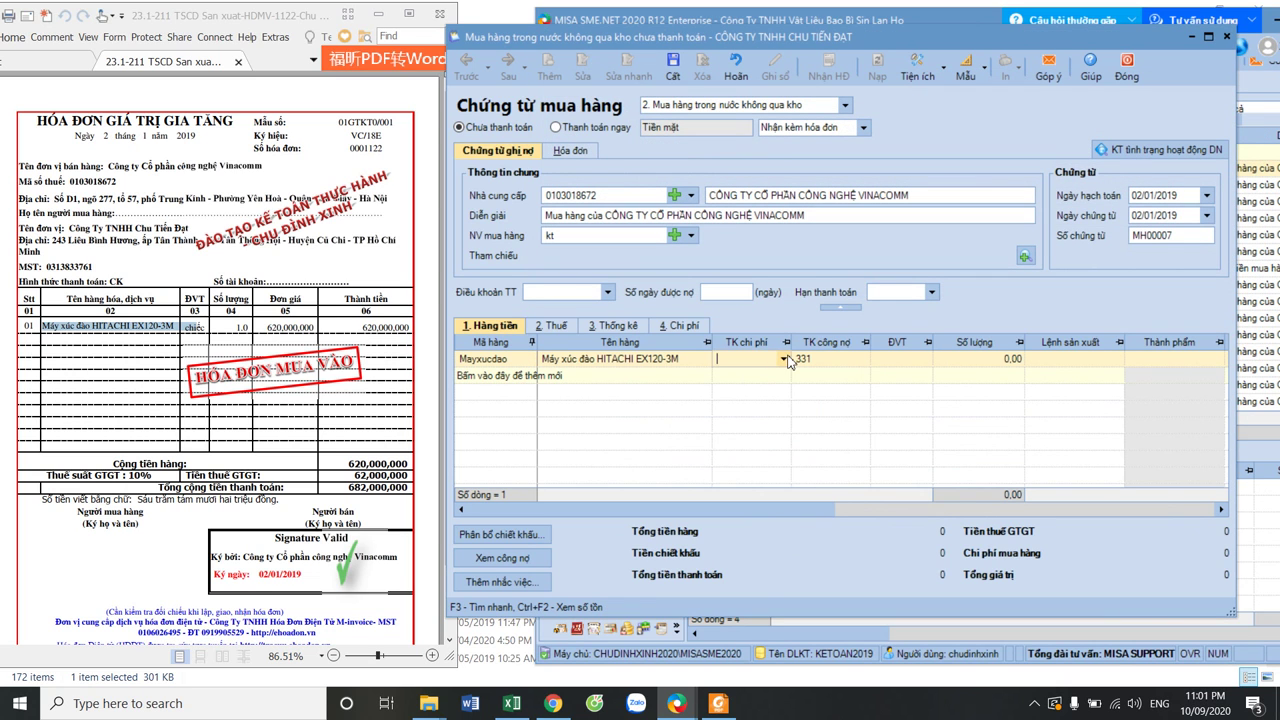
{"action": "left_click", "coordinate": [788, 360]}
{"action": "left_click", "coordinate": [785, 442]}
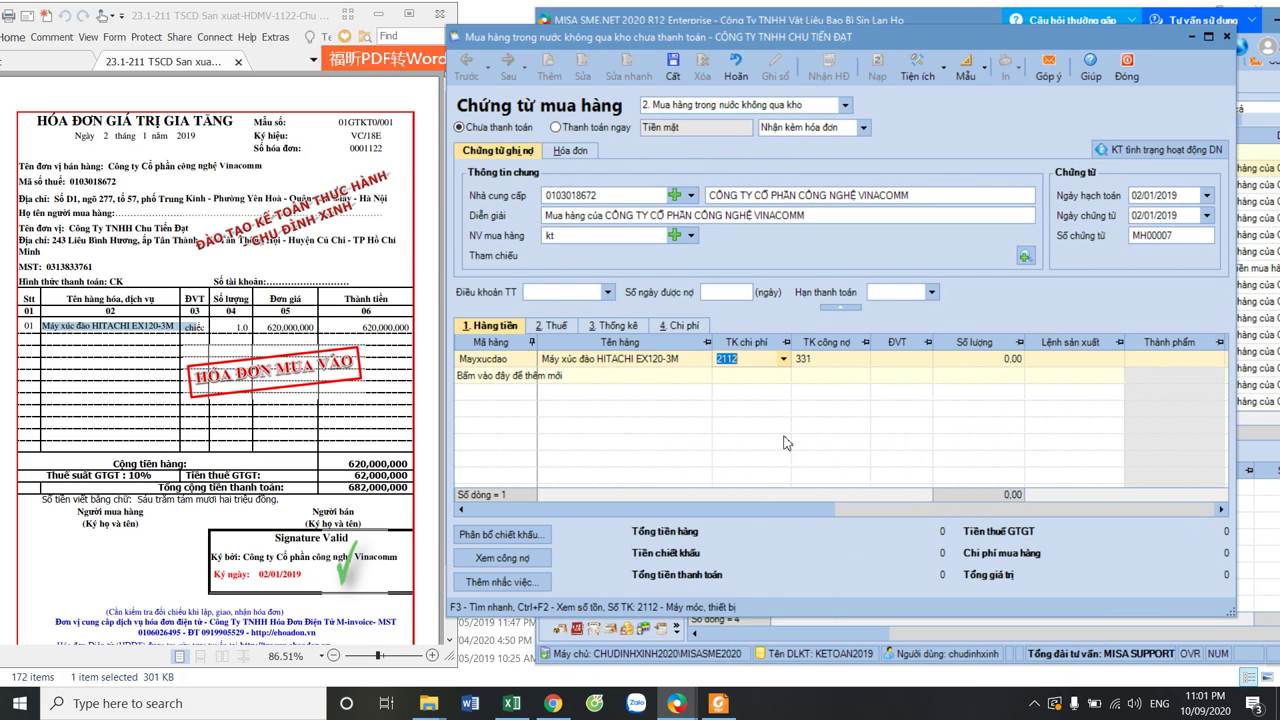
{"action": "left_click", "coordinate": [1001, 361]}
{"action": "type", "text": "1"}
{"action": "key", "text": "Tab"}
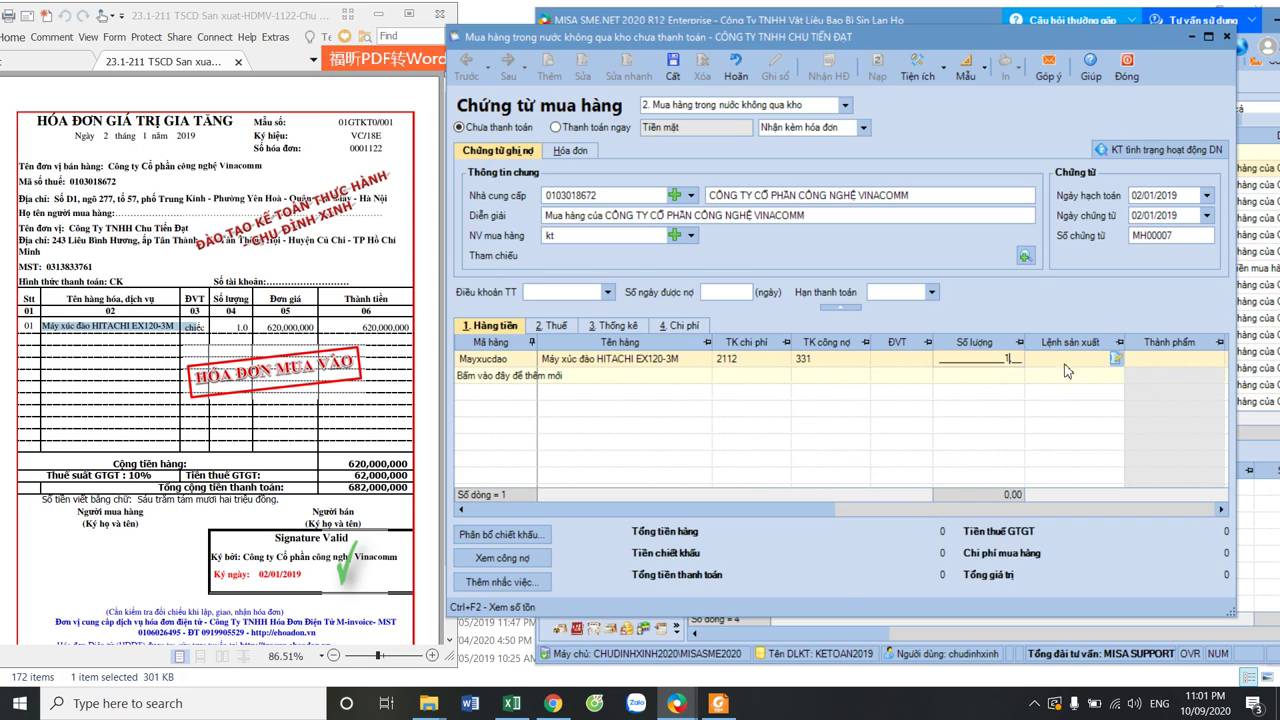
{"action": "left_click", "coordinate": [910, 509]}
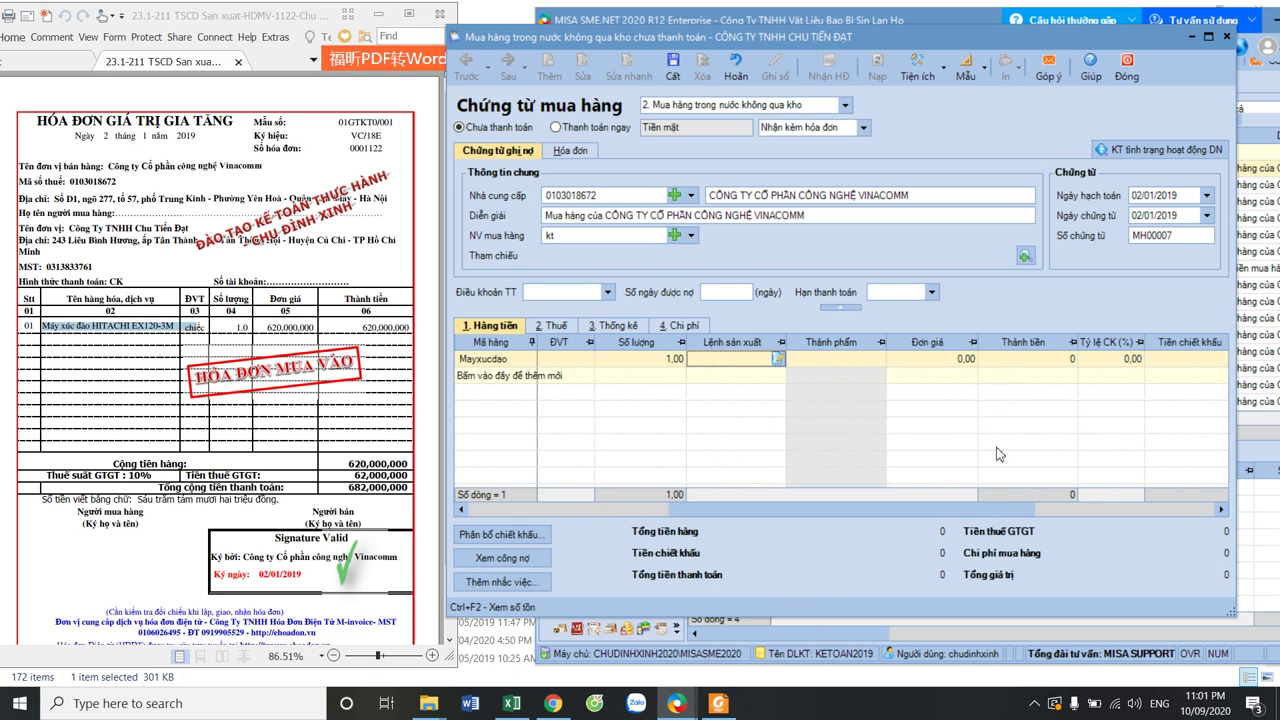
{"action": "left_click", "coordinate": [1048, 362]}
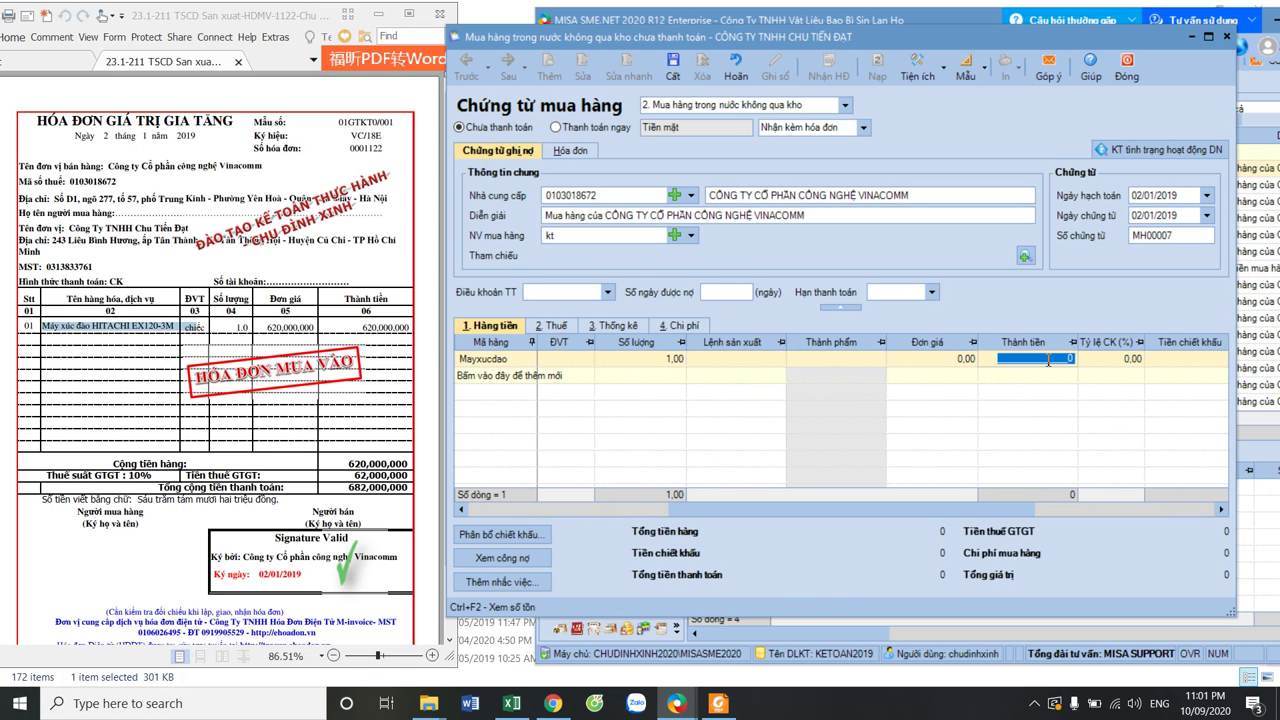
{"action": "type", "text": "620.000.000"}
{"action": "key", "text": "Down"}
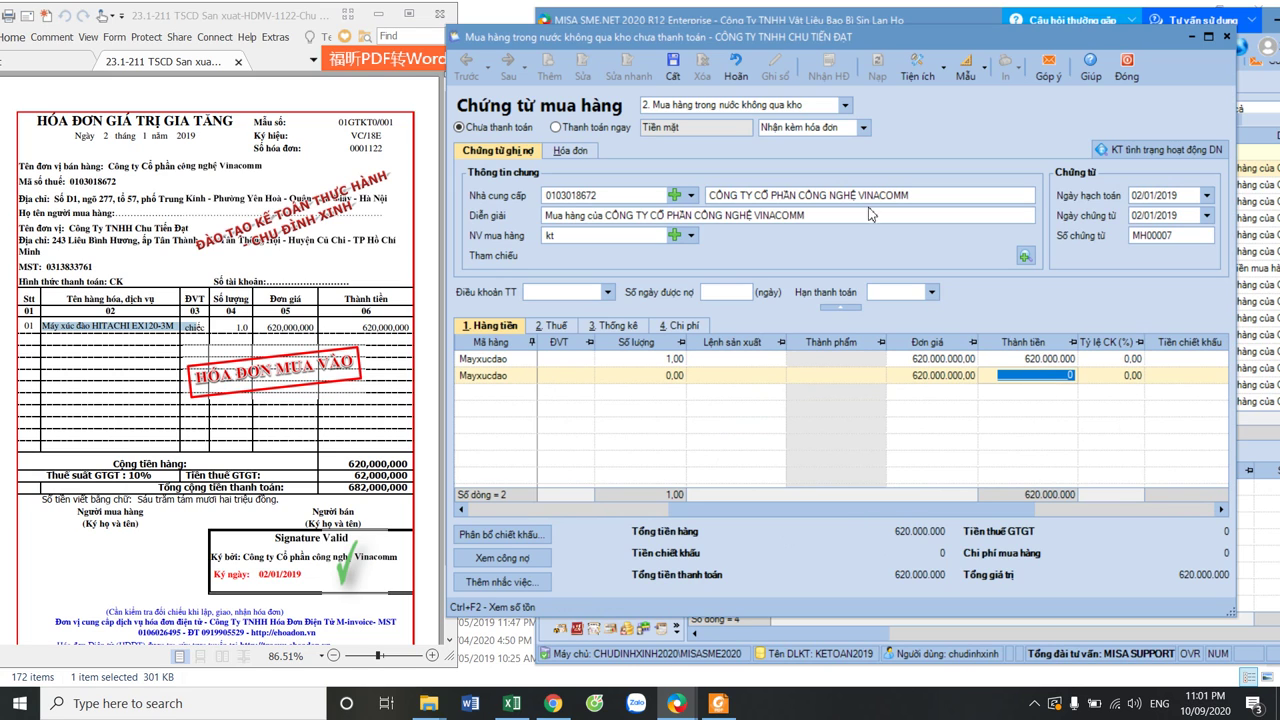
Set the excavator line's VAT rate to 10%
{"action": "left_click", "coordinate": [552, 326]}
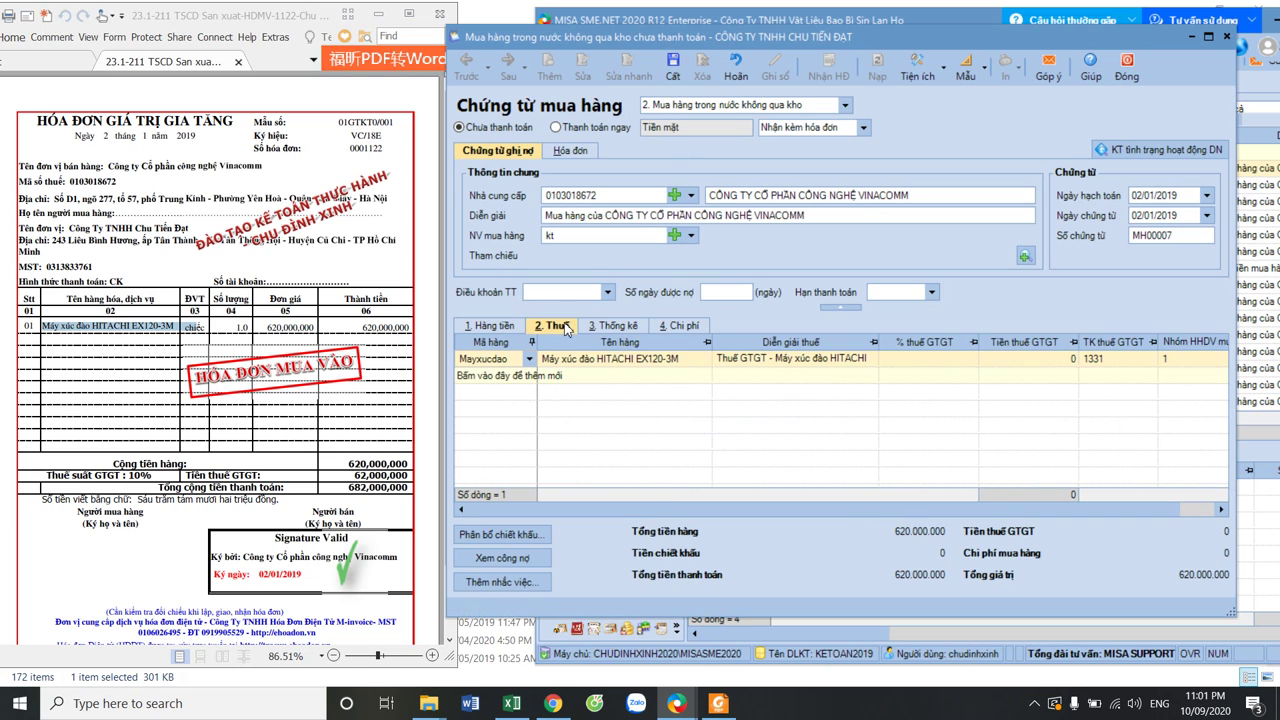
{"action": "left_click", "coordinate": [971, 361]}
{"action": "left_click", "coordinate": [971, 361]}
{"action": "left_click", "coordinate": [915, 406]}
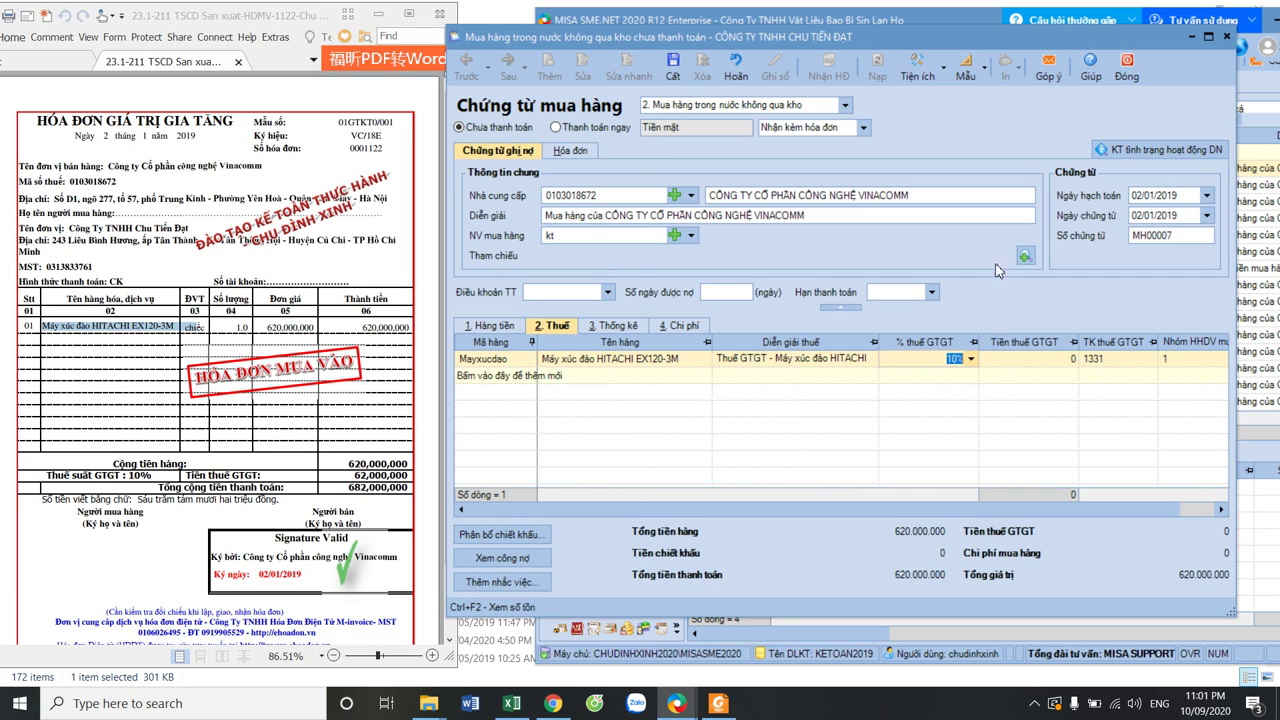
Enter invoice number 1122, save and close the purchase voucher, and maximize the main MISA window
{"action": "left_click", "coordinate": [585, 152]}
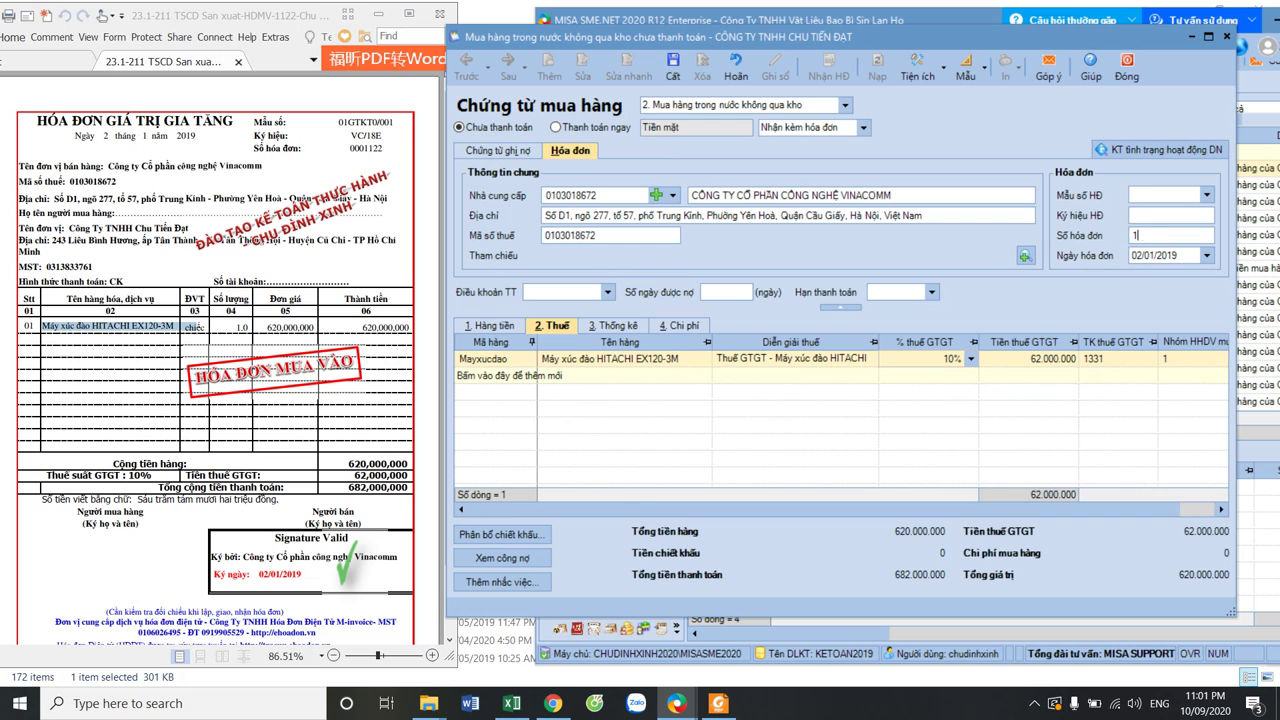
{"action": "left_click", "coordinate": [673, 68]}
{"action": "left_click", "coordinate": [706, 416]}
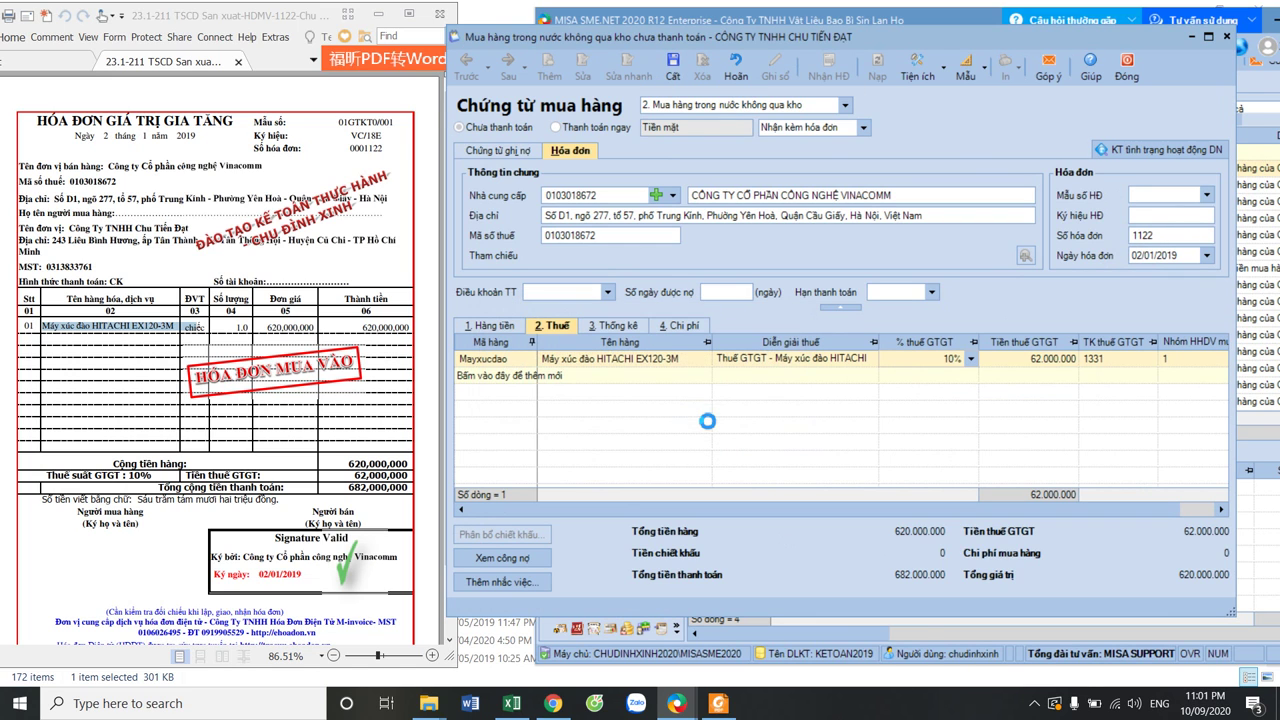
{"action": "left_click", "coordinate": [1125, 70]}
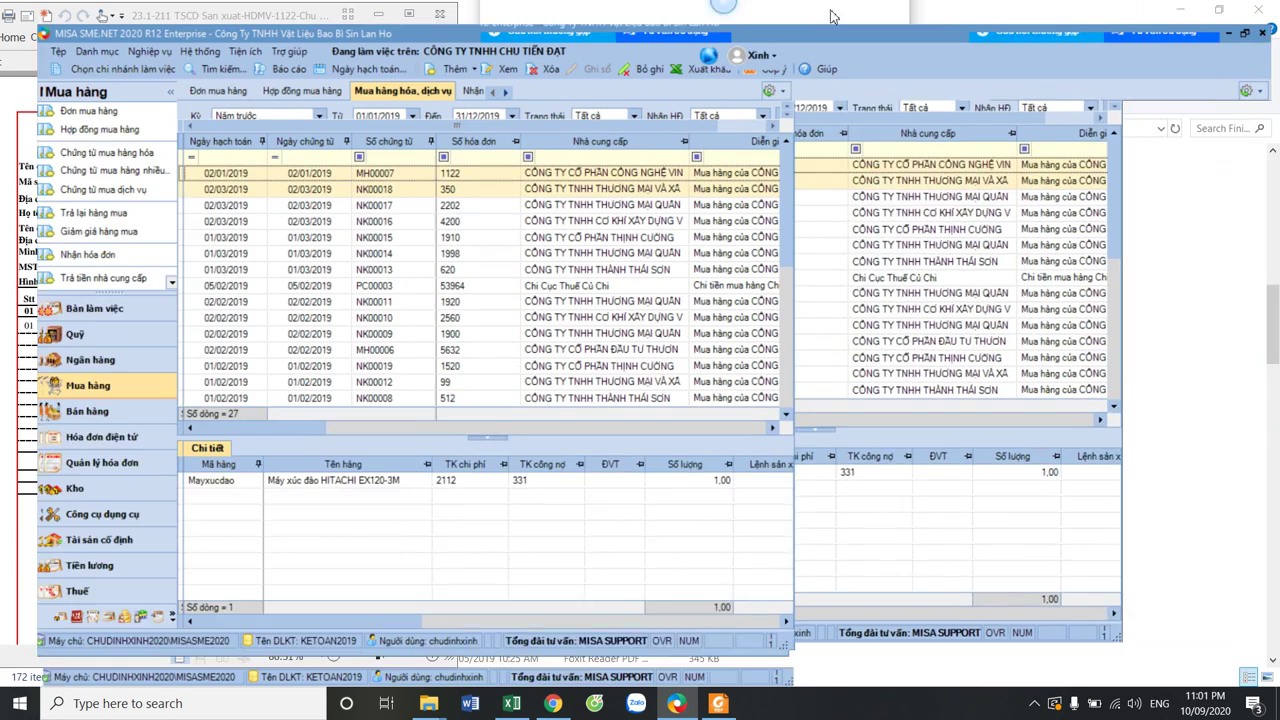
{"action": "double_click", "coordinate": [910, 22]}
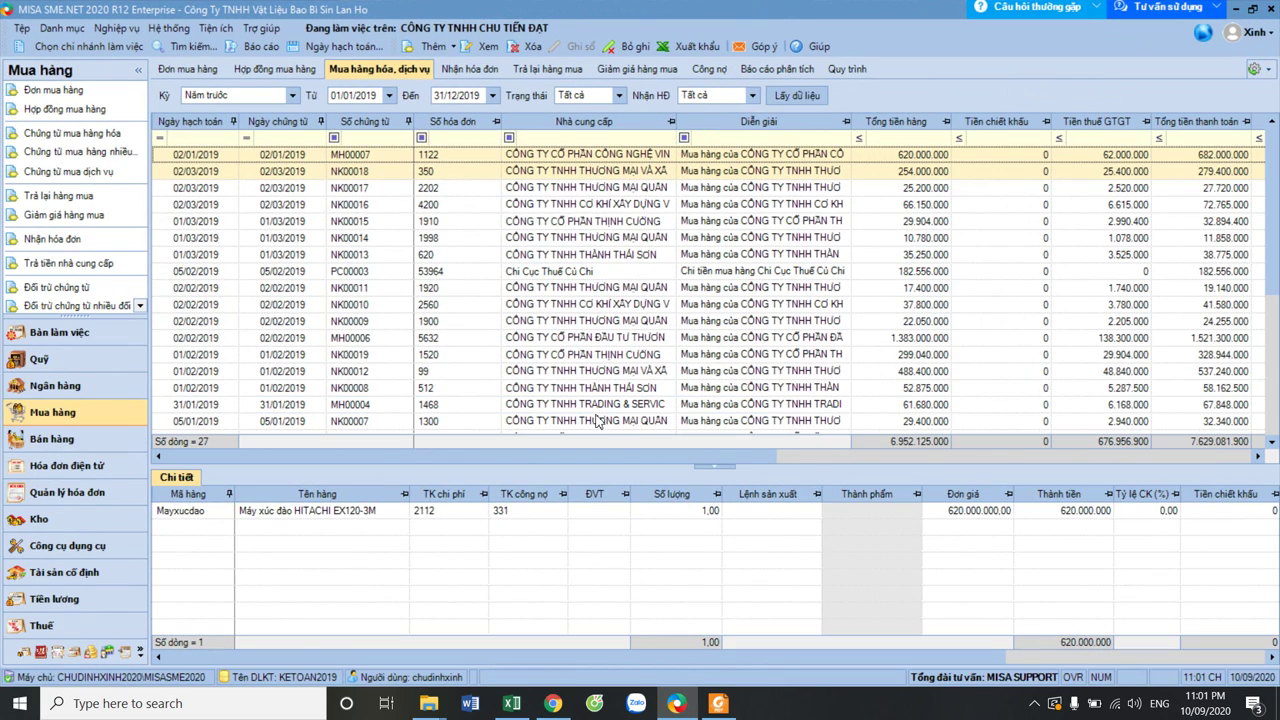
{"action": "left_click", "coordinate": [511, 703]}
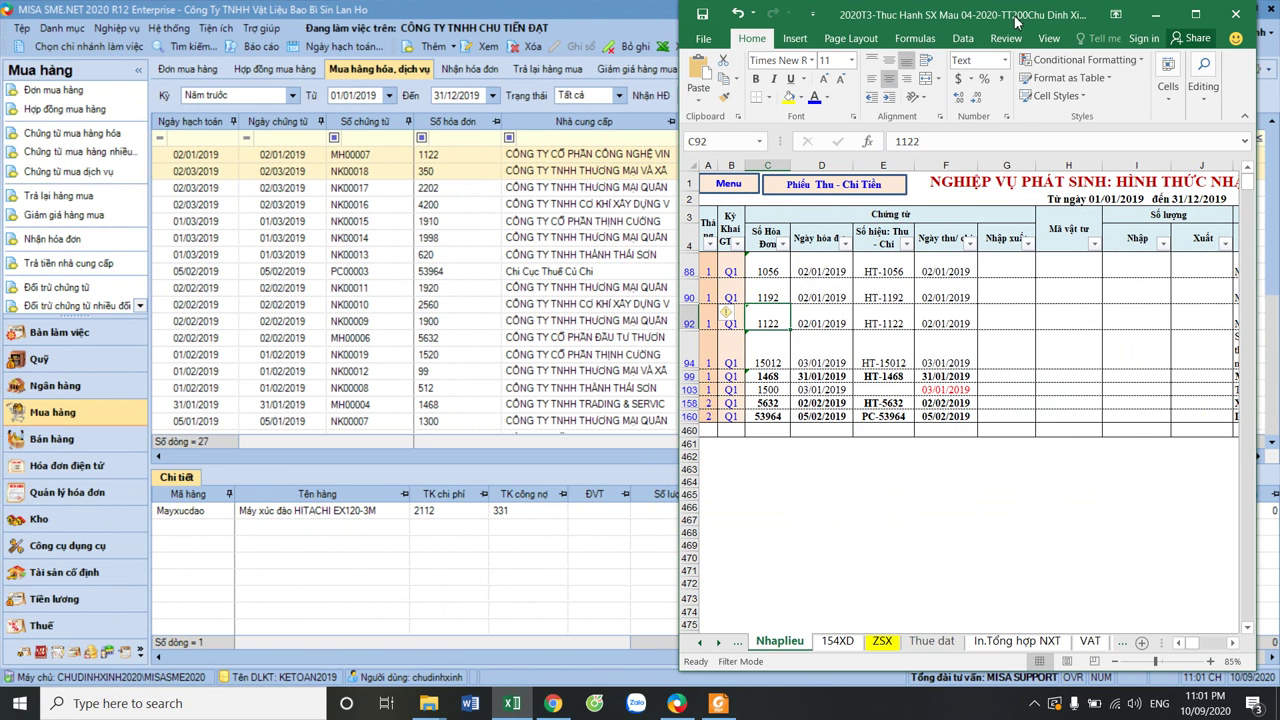
{"action": "left_click_drag", "start_coordinate": [1095, 14], "coordinate": [364, 112]}
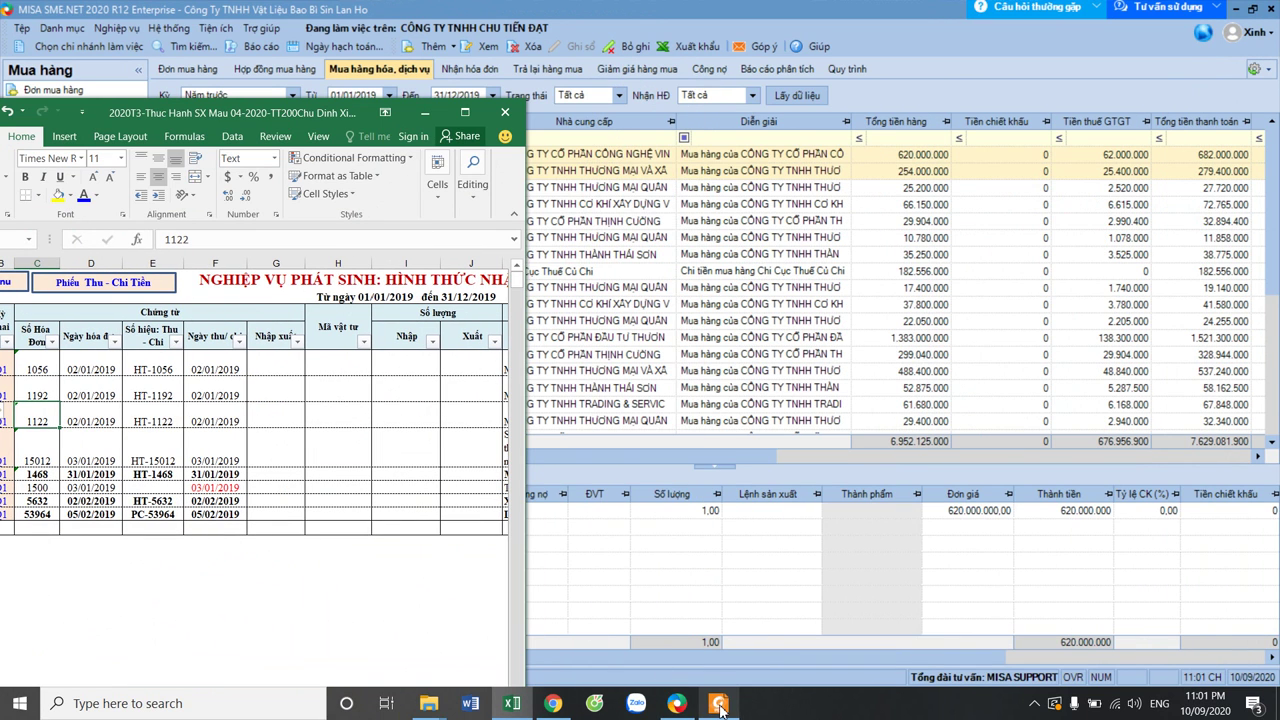
{"action": "left_click", "coordinate": [594, 703]}
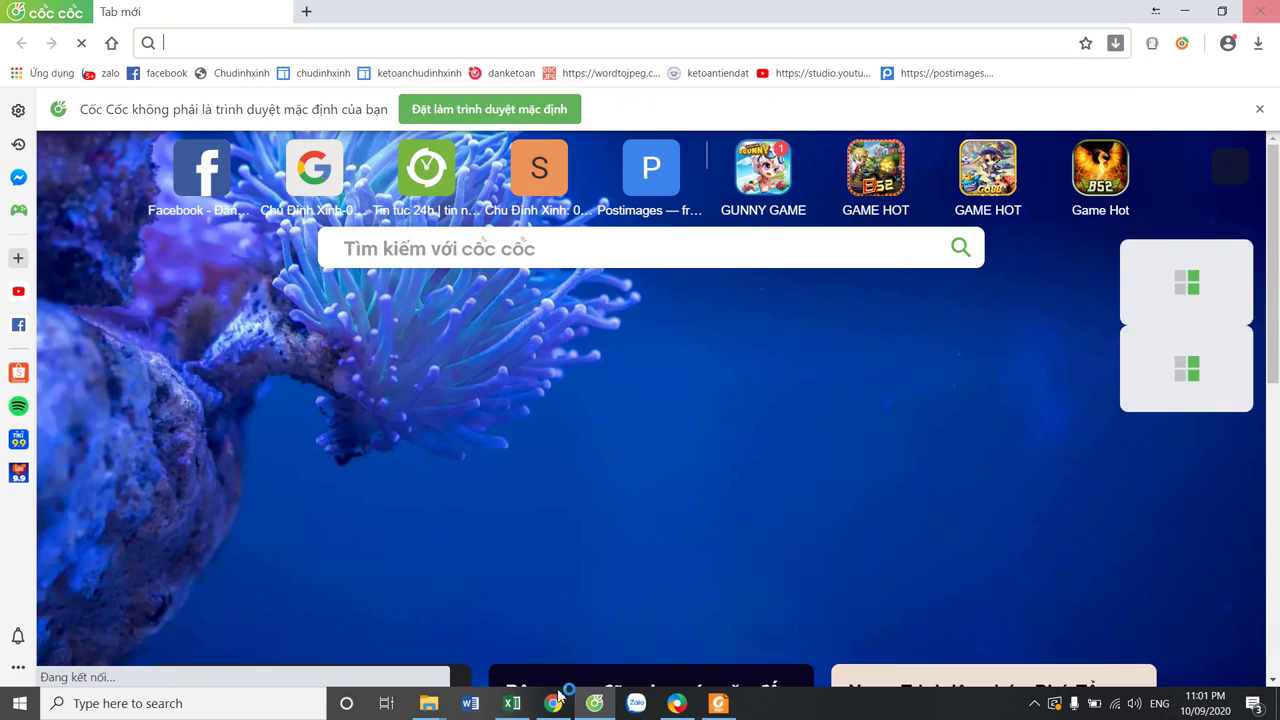
{"action": "left_click", "coordinate": [594, 703]}
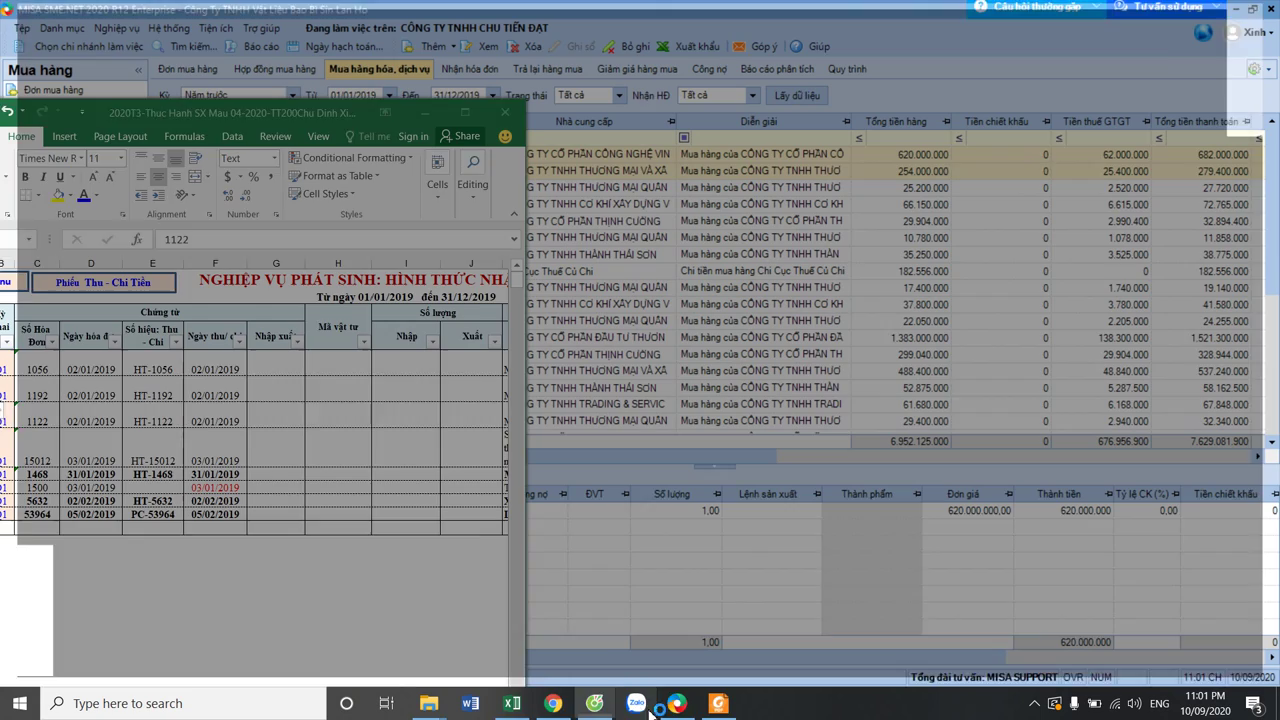
{"action": "left_click", "coordinate": [677, 703]}
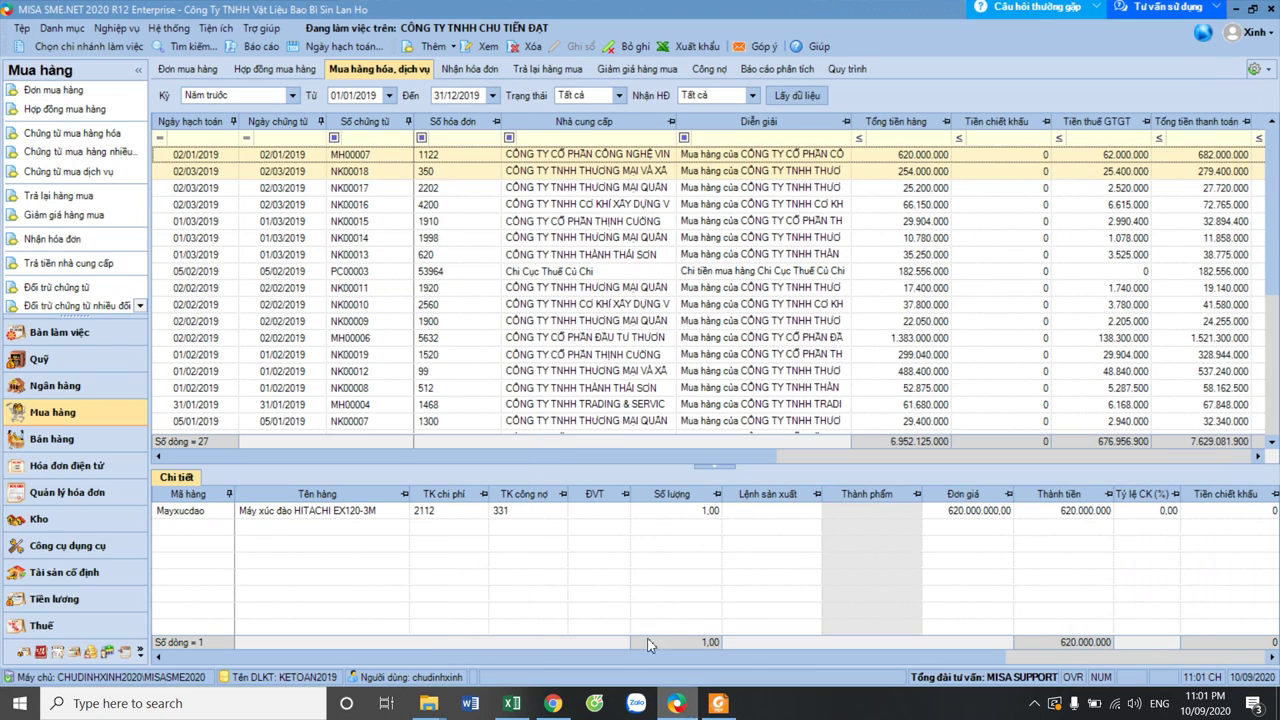
Open the Bảng cân đối tài khoản report for 01/01/2019 to 31/03/2019
{"action": "left_click", "coordinate": [245, 47]}
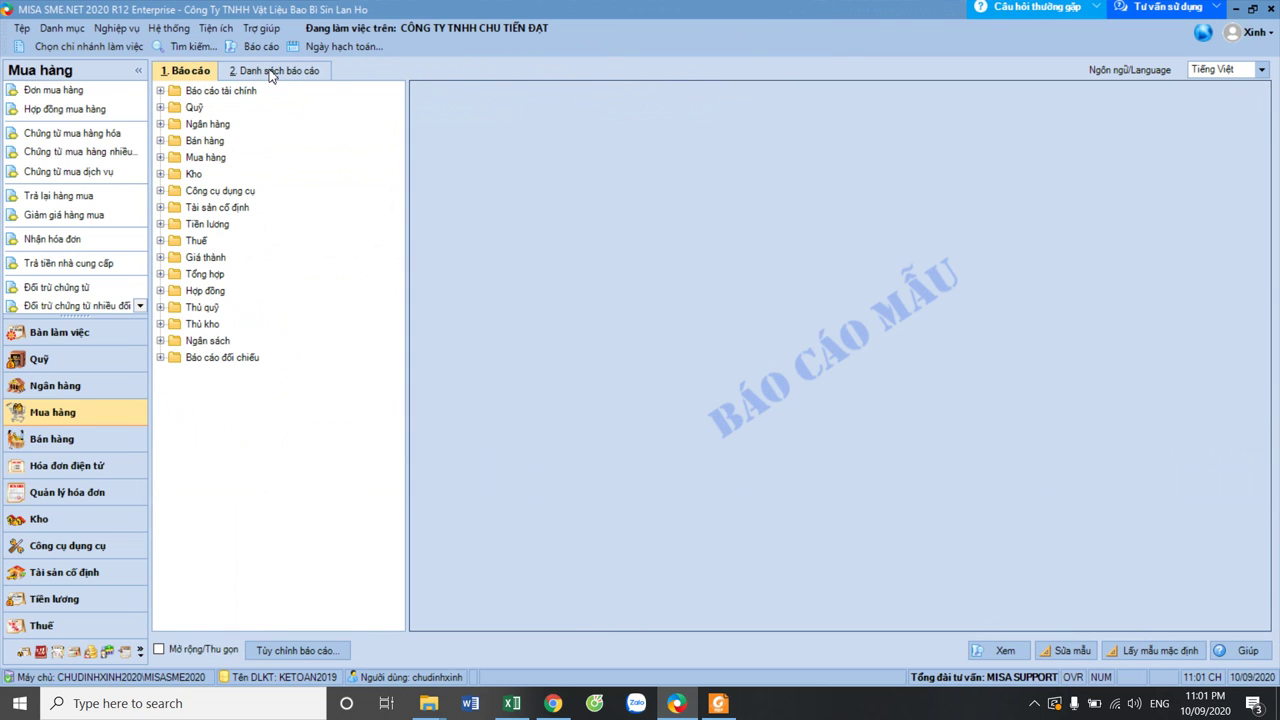
{"action": "left_click", "coordinate": [160, 91]}
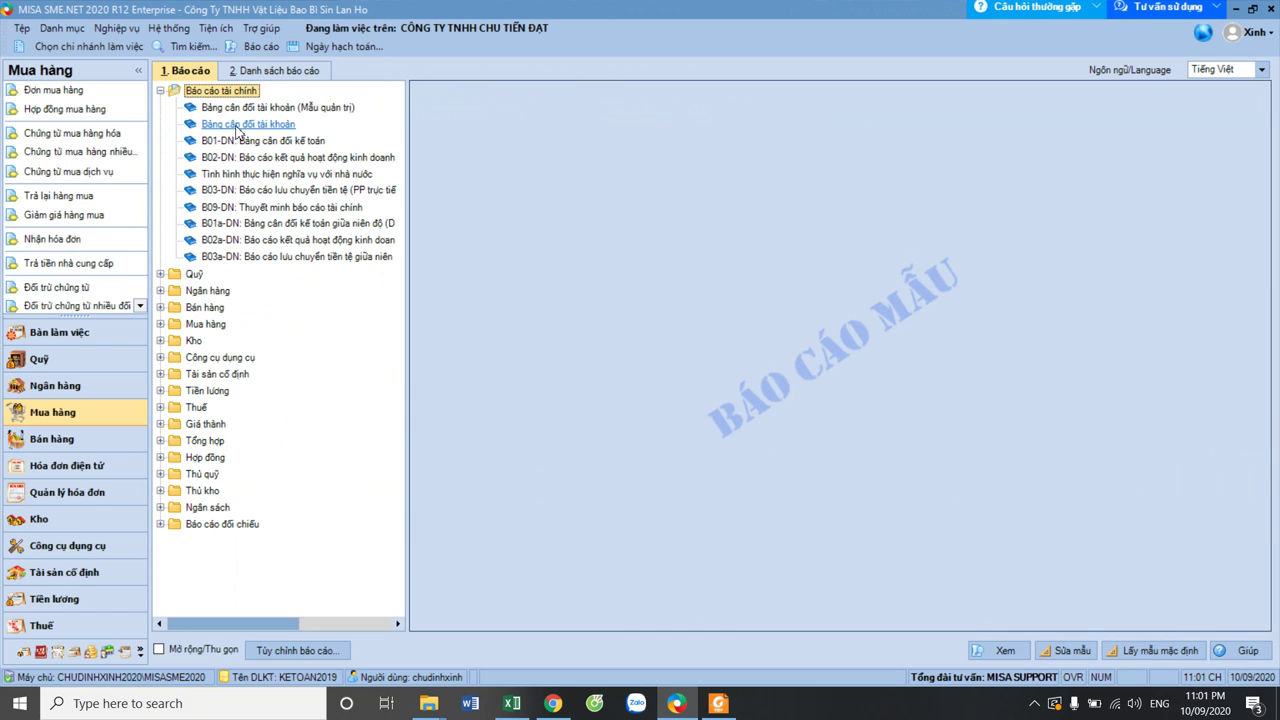
{"action": "double_click", "coordinate": [237, 125]}
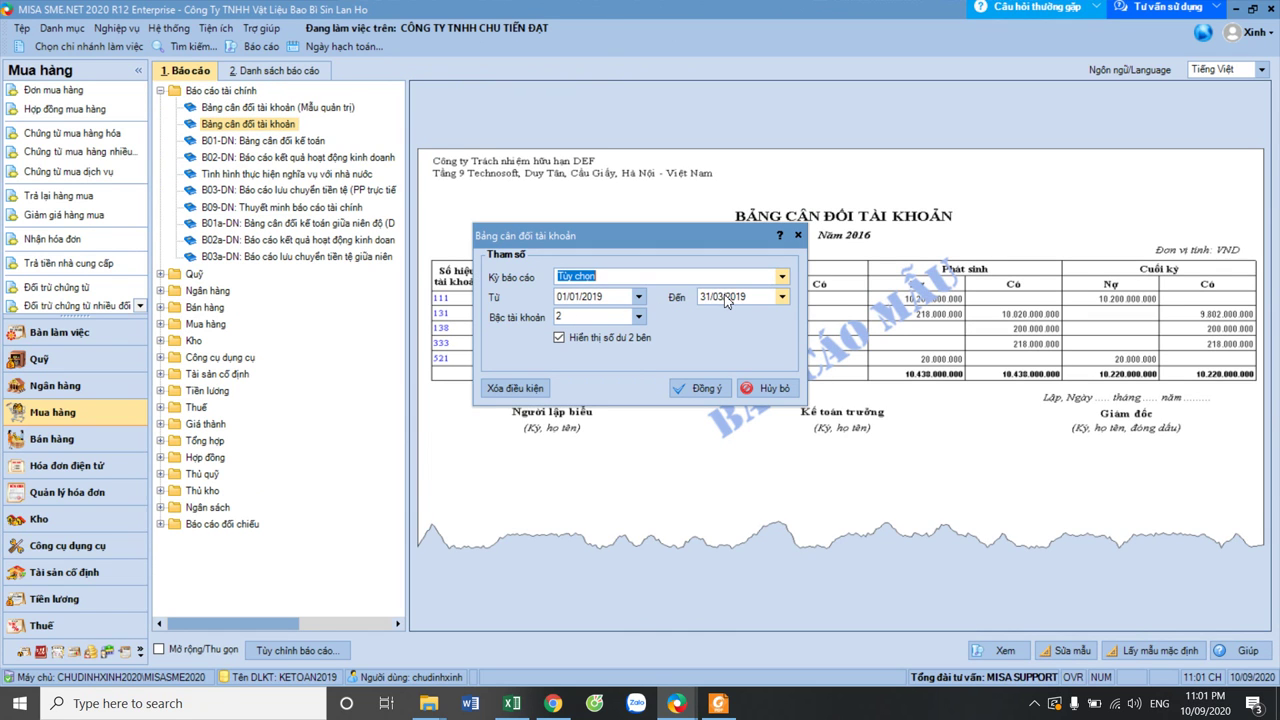
{"action": "left_click", "coordinate": [712, 390]}
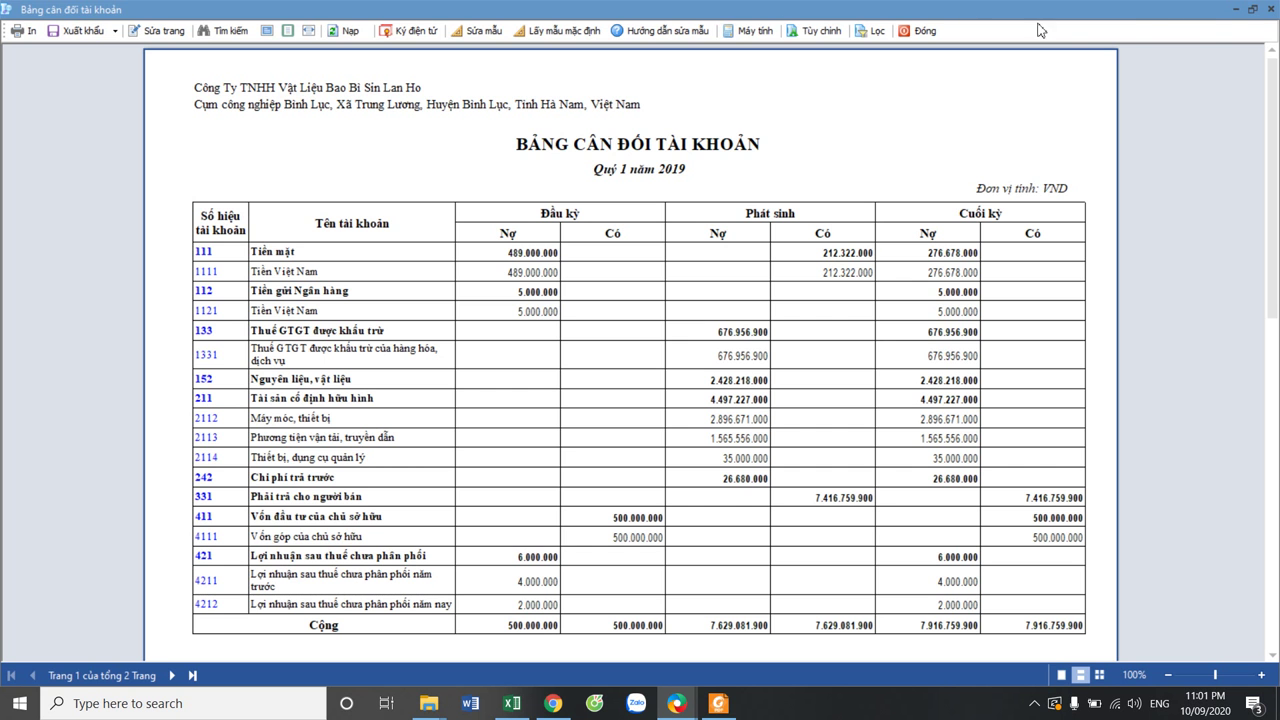
Restore the Bảng cân đối tài khoản report to a smaller window and arrange the Excel journal beside it, keeping account 211 in view
{"action": "left_click", "coordinate": [1252, 9]}
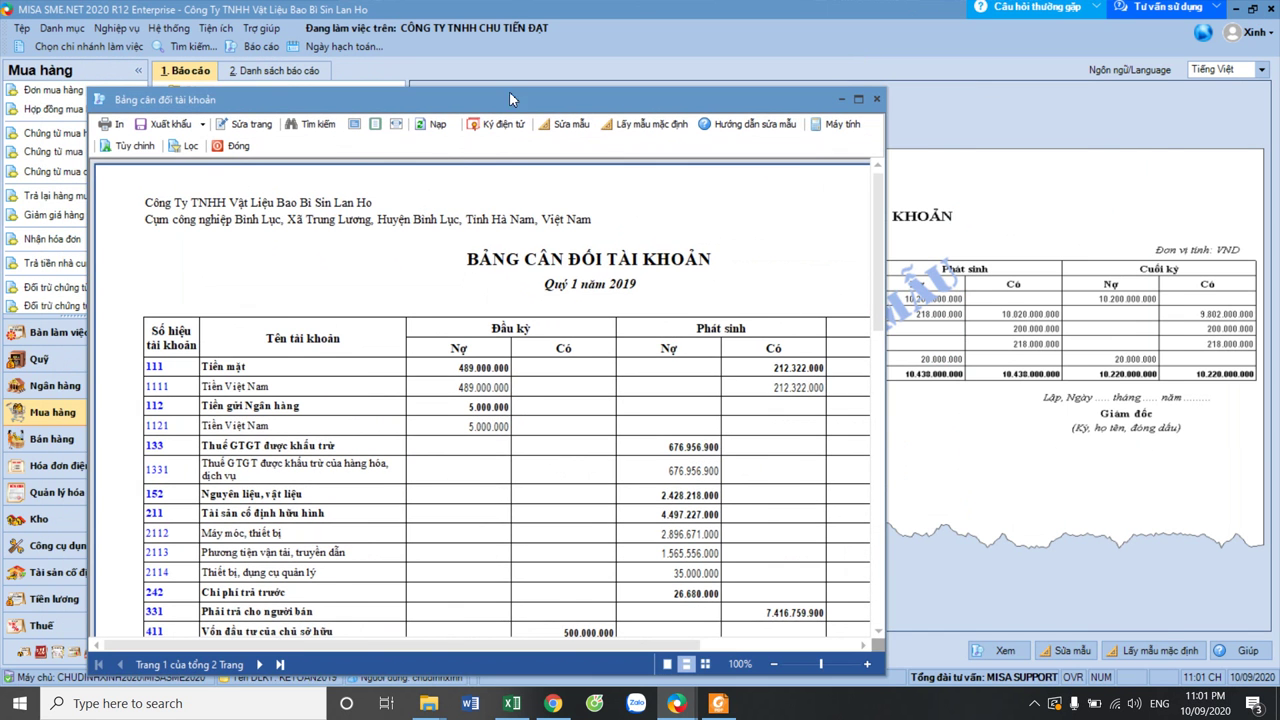
{"action": "left_click_drag", "start_coordinate": [509, 99], "coordinate": [428, 48]}
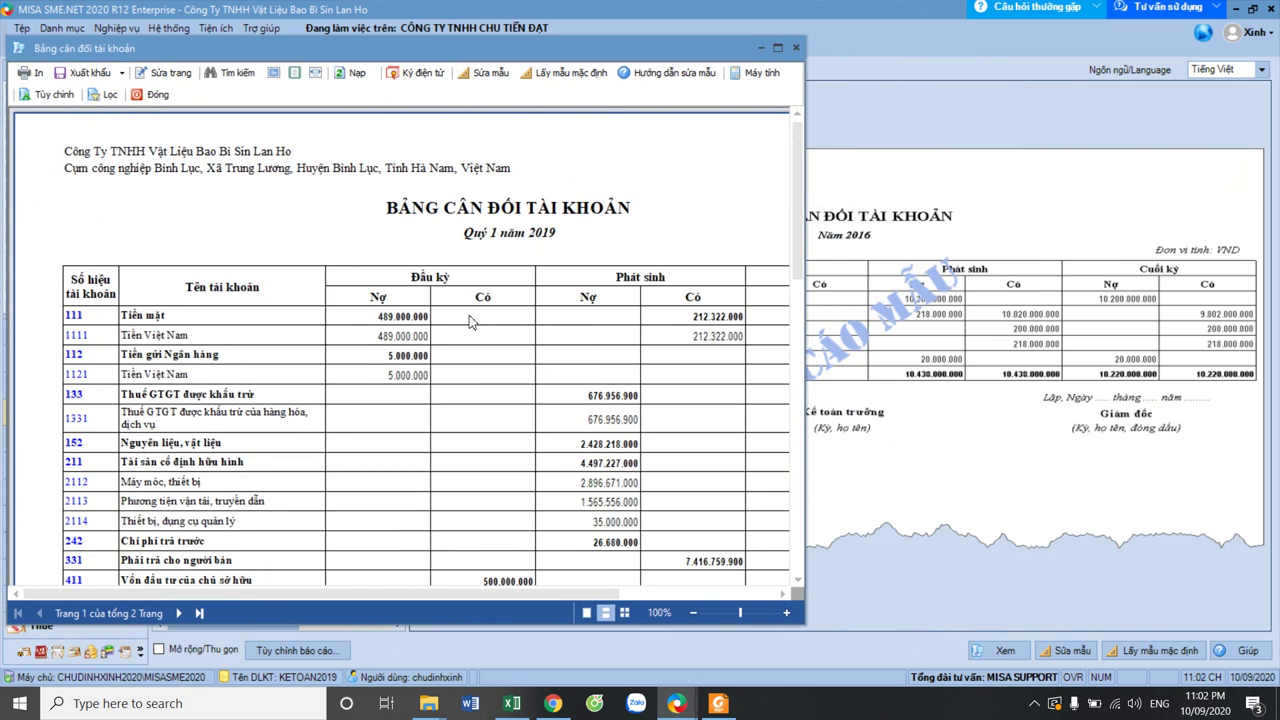
{"action": "scroll", "coordinate": [505, 390], "scroll_direction": "down", "scroll_amount": 2}
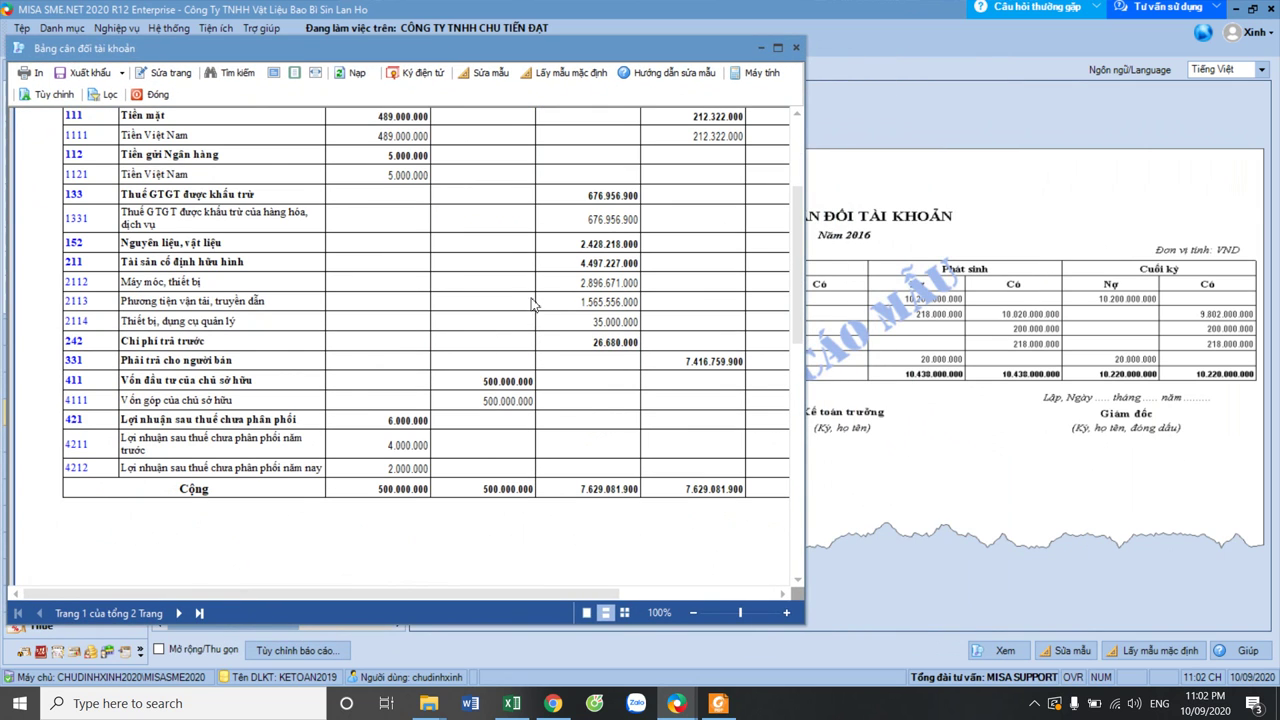
{"action": "left_click", "coordinate": [512, 703]}
{"action": "left_click_drag", "start_coordinate": [535, 95], "coordinate": [1060, 12]}
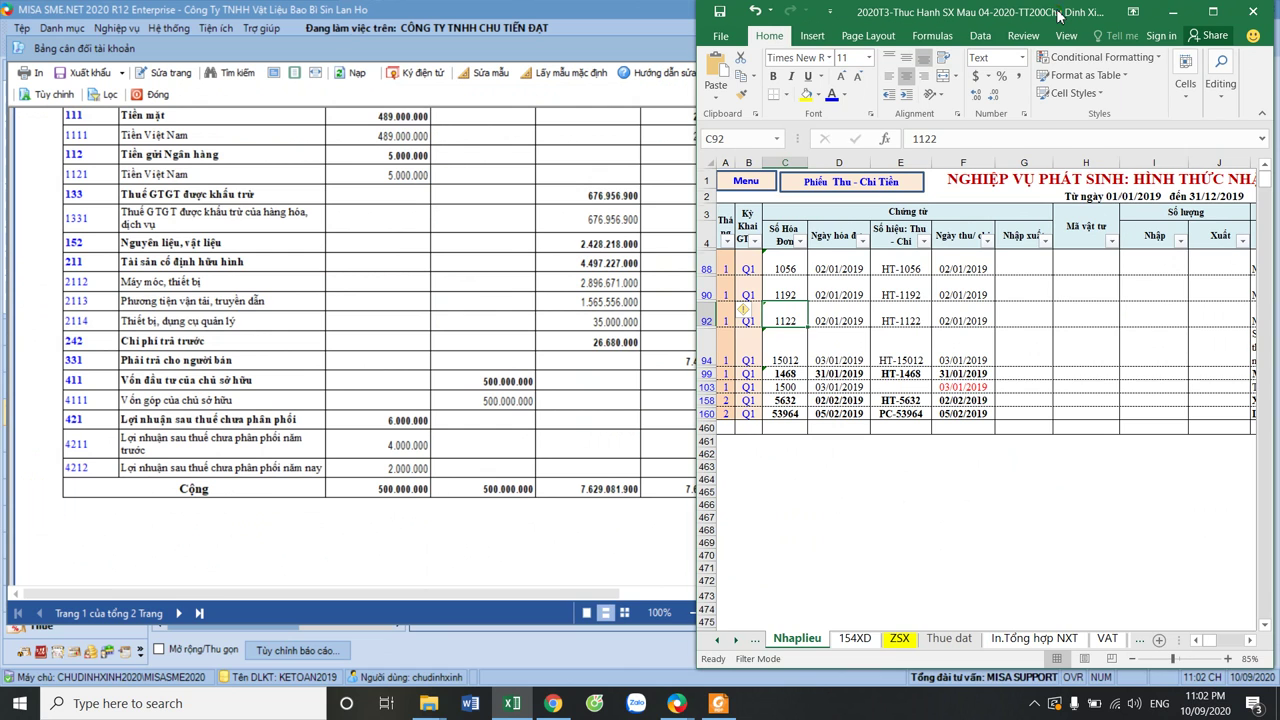
Select the Số tiền phát sinh total in the Nhaplieu sheet to compare it with account 211 in the report
{"action": "left_click", "coordinate": [1250, 642]}
{"action": "left_click", "coordinate": [1250, 642]}
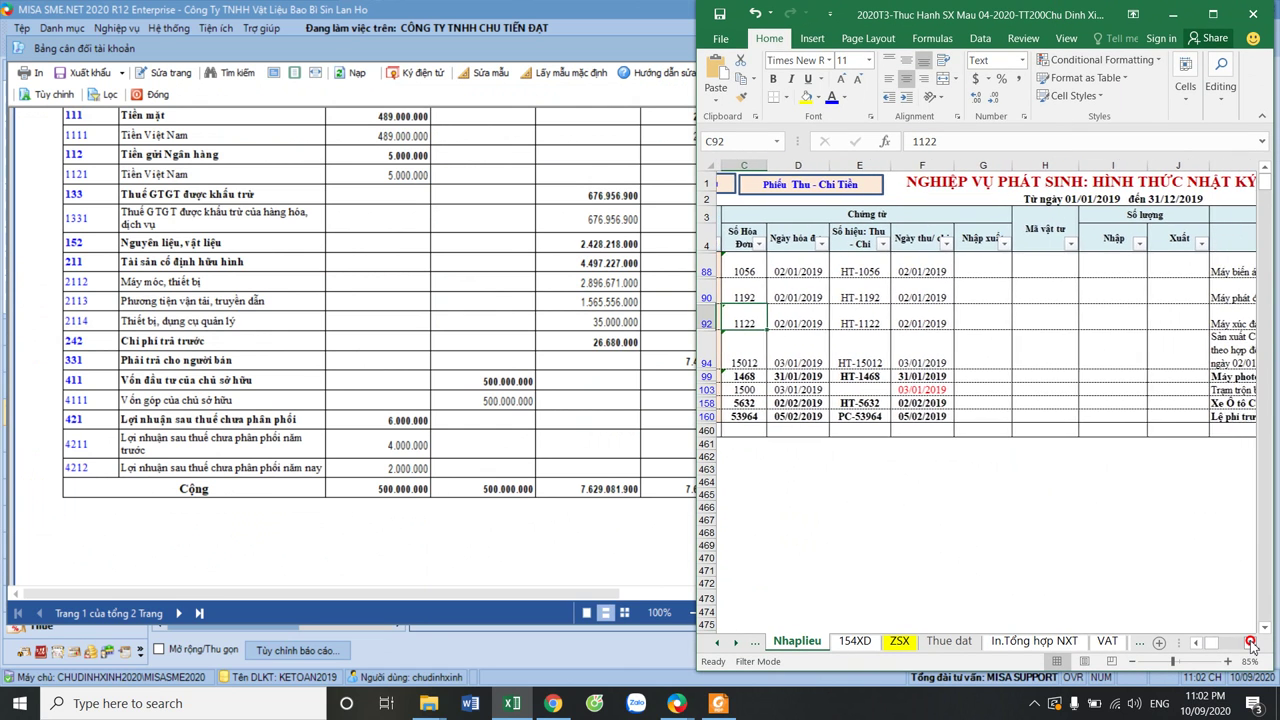
{"action": "left_click_drag", "start_coordinate": [1250, 645], "coordinate": [1250, 645]}
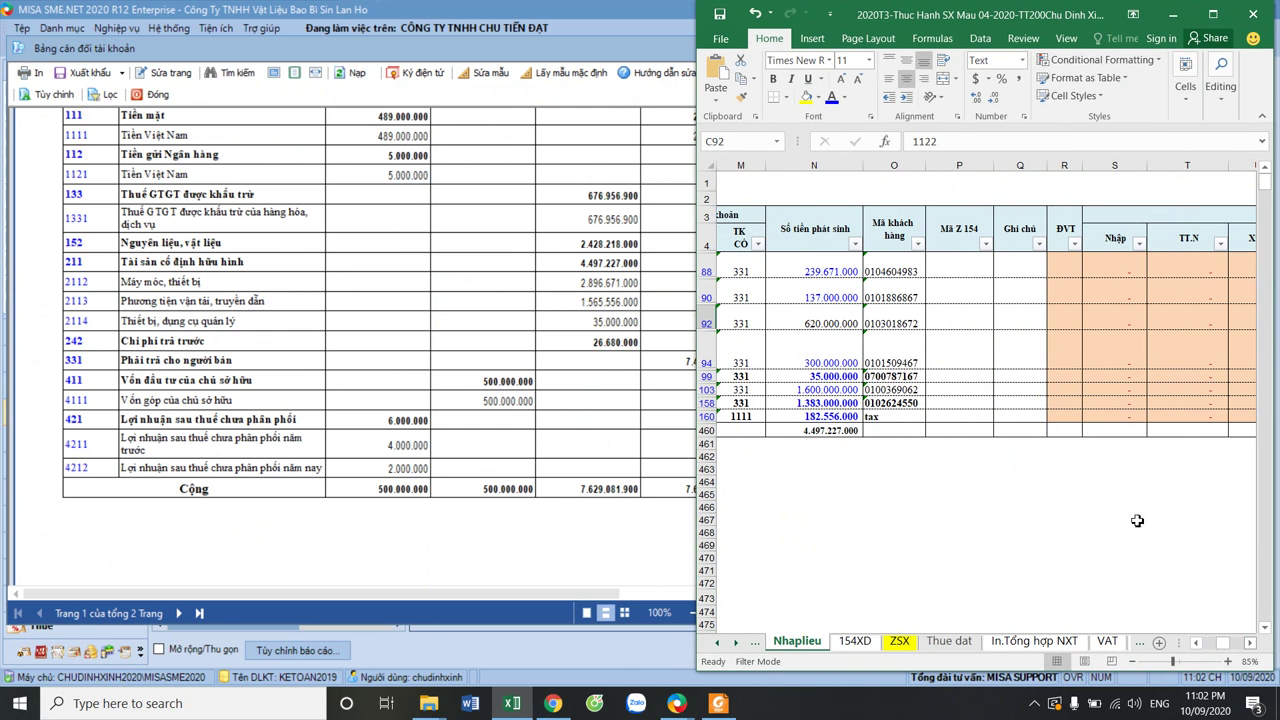
{"action": "left_click", "coordinate": [826, 431]}
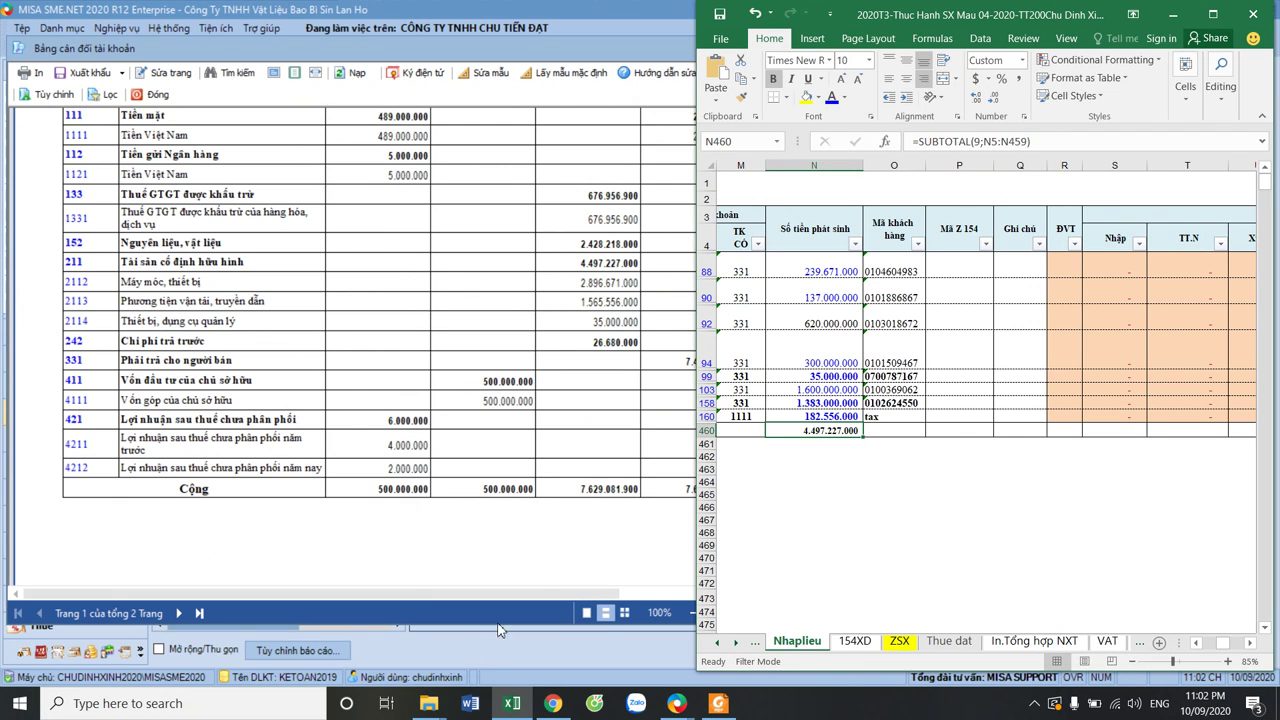
Maximize the Excel workbook and open the Khauhao sheet to check the fixed asset total
{"action": "left_click", "coordinate": [1105, 643]}
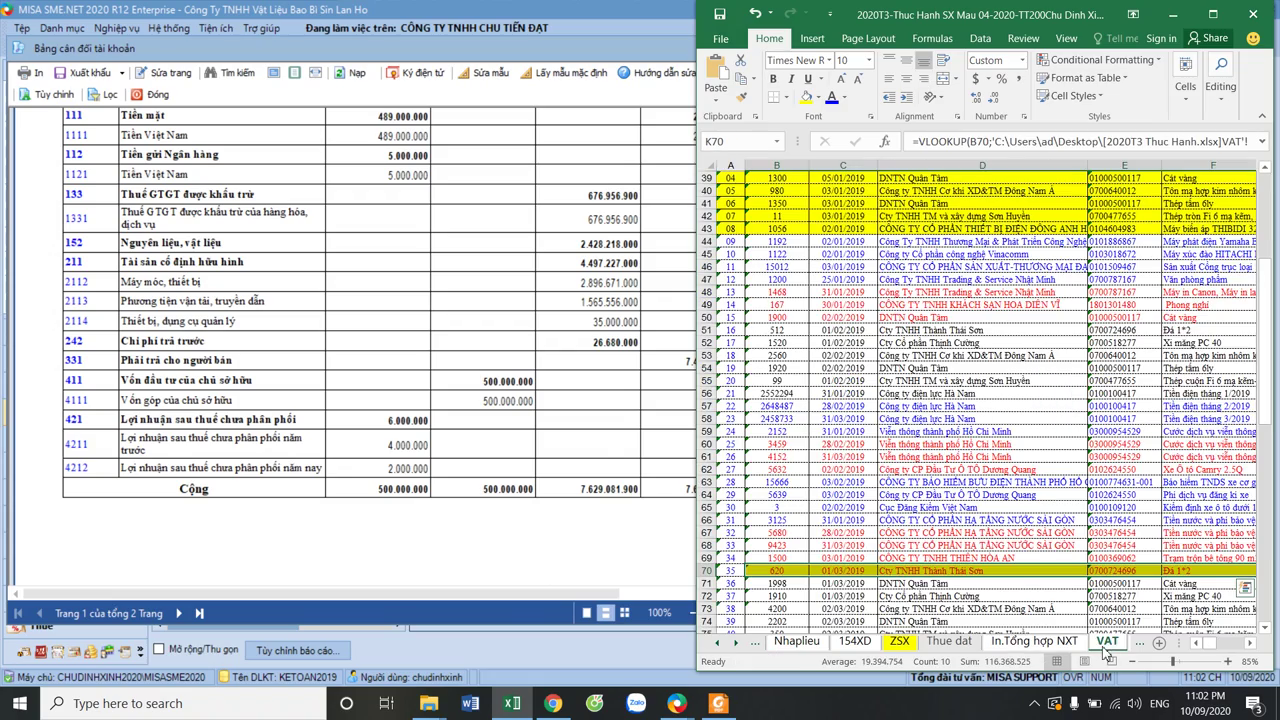
{"action": "left_click", "coordinate": [1210, 13]}
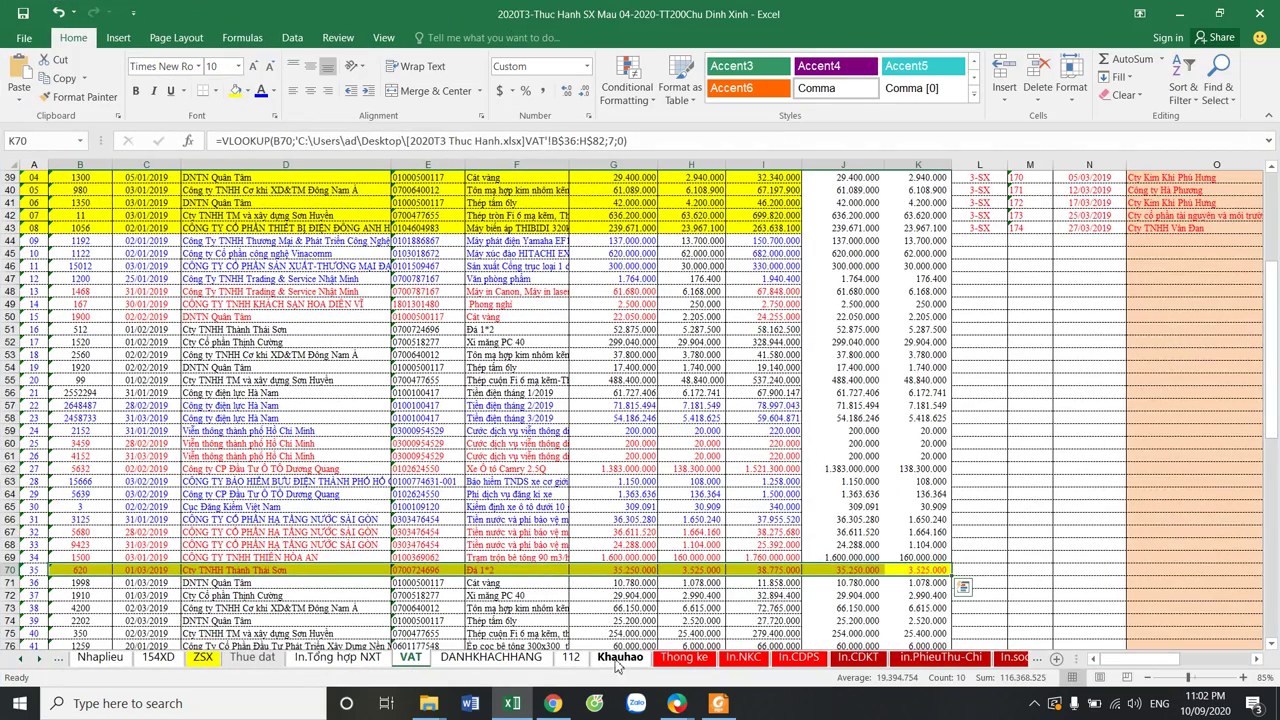
{"action": "left_click", "coordinate": [620, 658]}
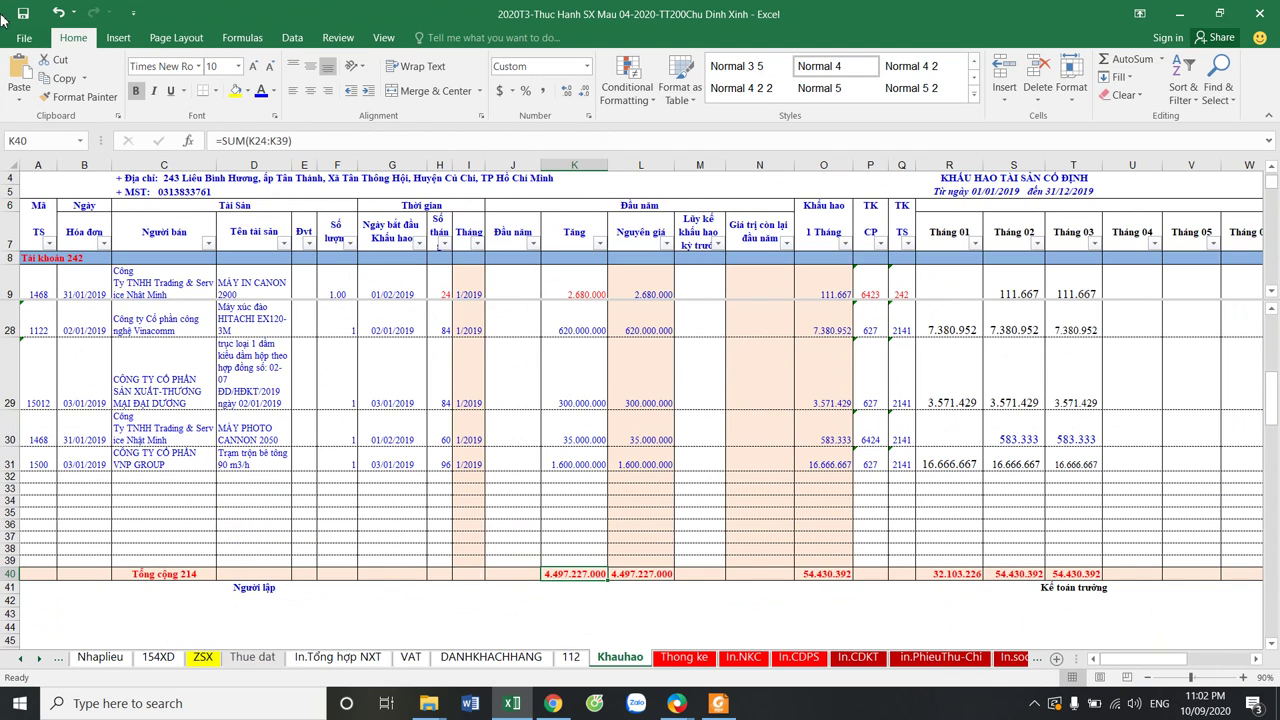
Close the Excel workbook and maximize the Bảng cân đối tài khoản report in MISA to review its accounts
{"action": "left_click", "coordinate": [1260, 14]}
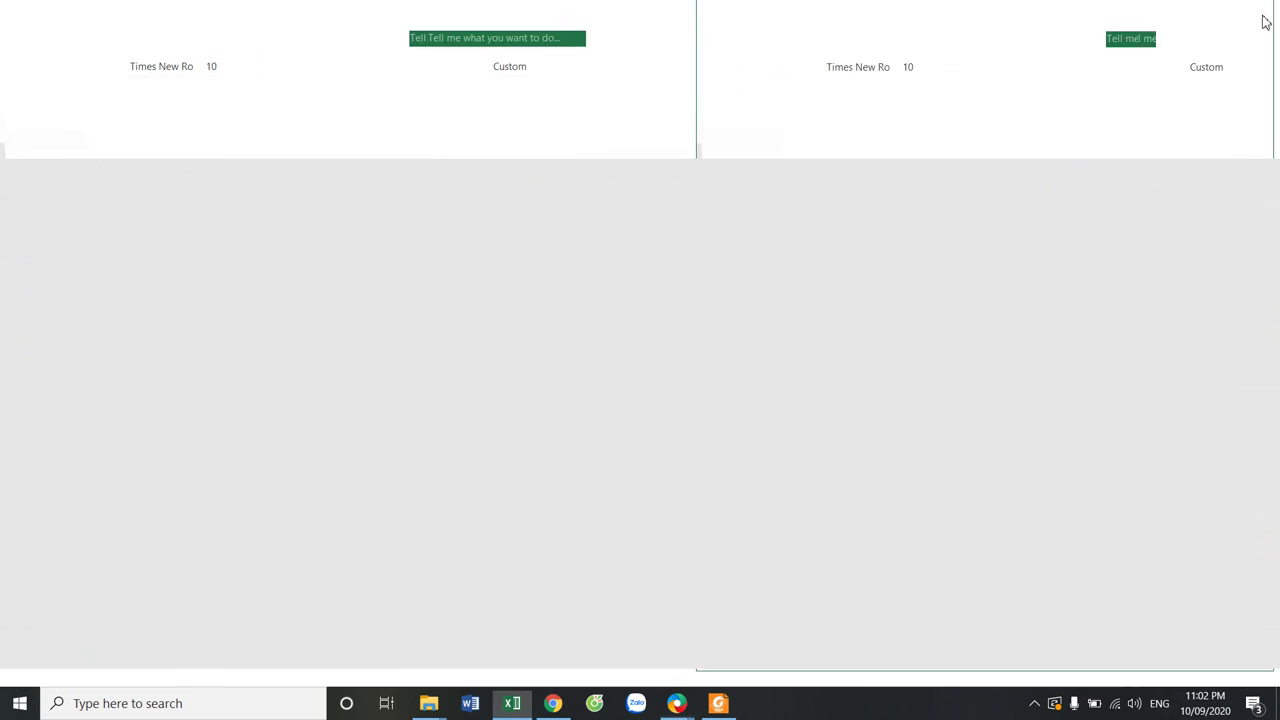
{"action": "left_click", "coordinate": [778, 38]}
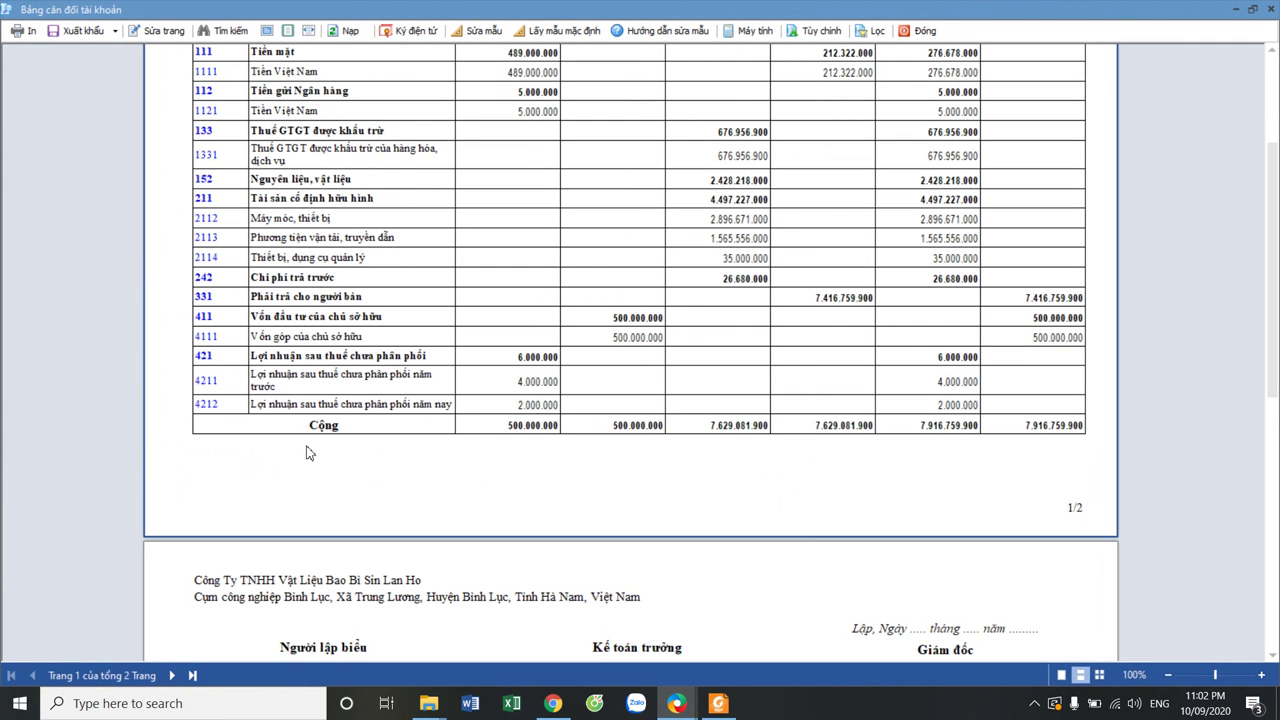
{"action": "scroll", "coordinate": [297, 451], "scroll_direction": "up", "scroll_amount": 2}
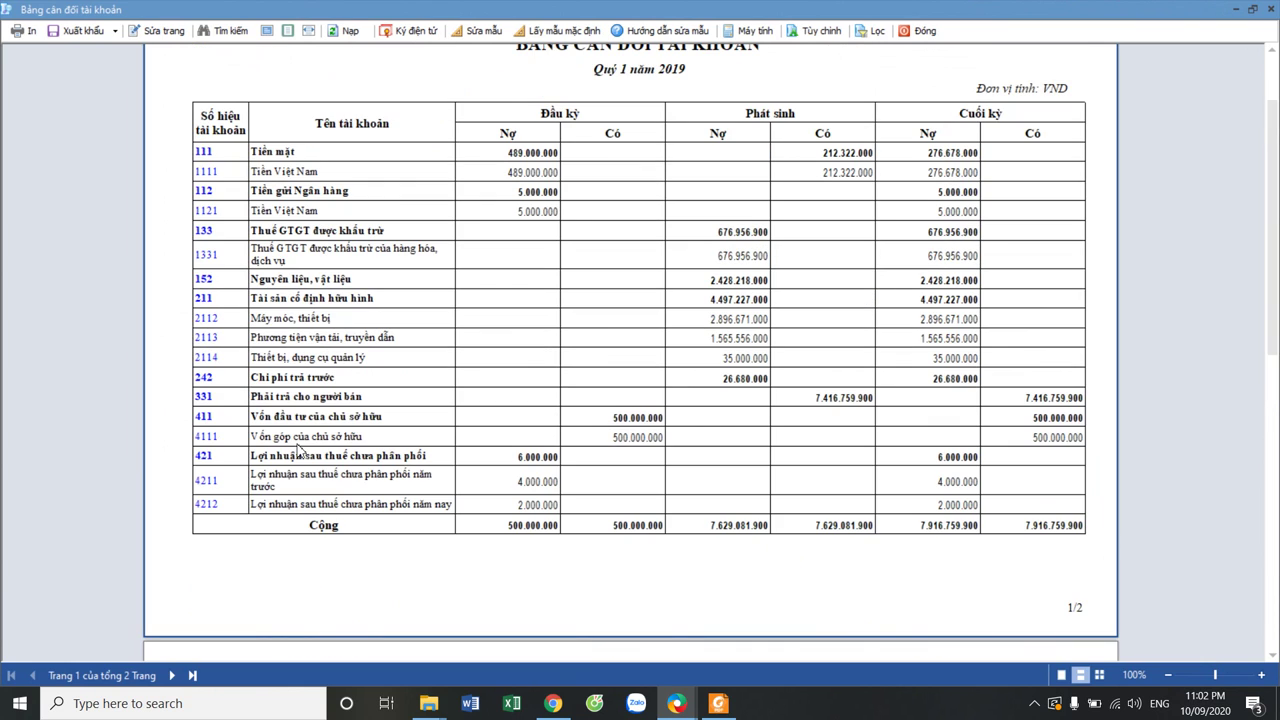